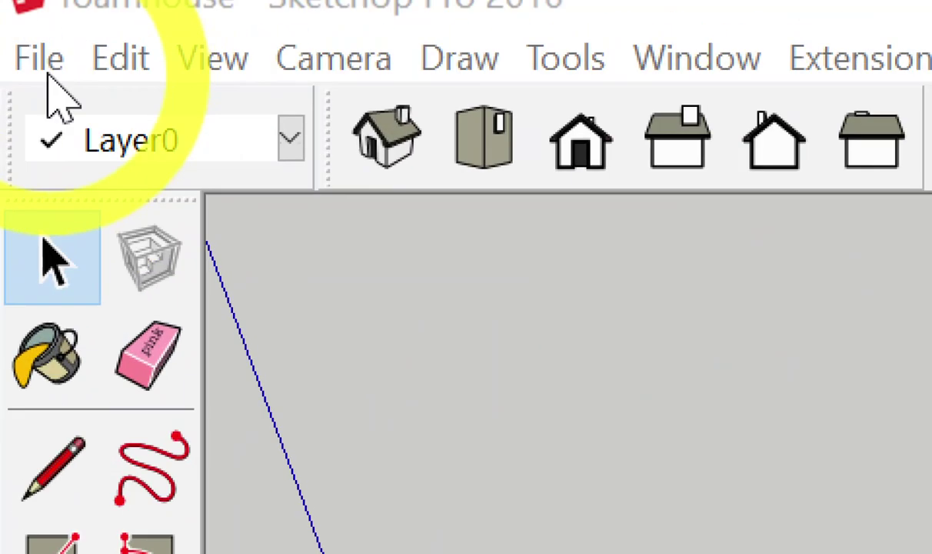
Step: Open the foamhouse model from the Work Shop folder
click(10, 23)
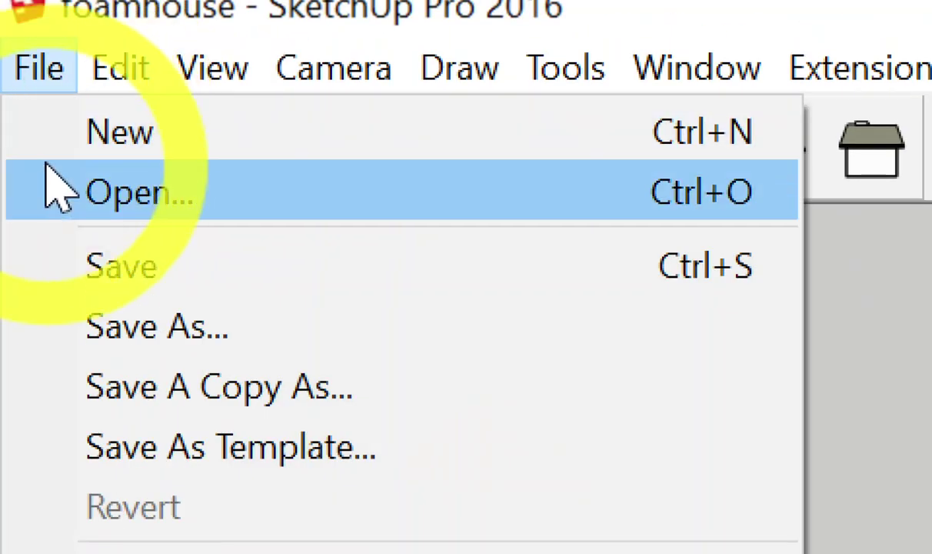
click(46, 185)
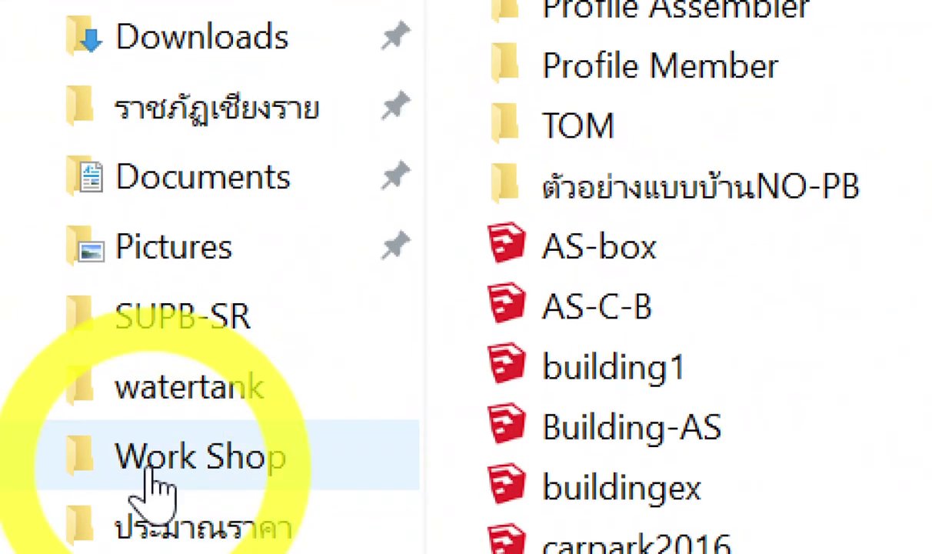
click(152, 485)
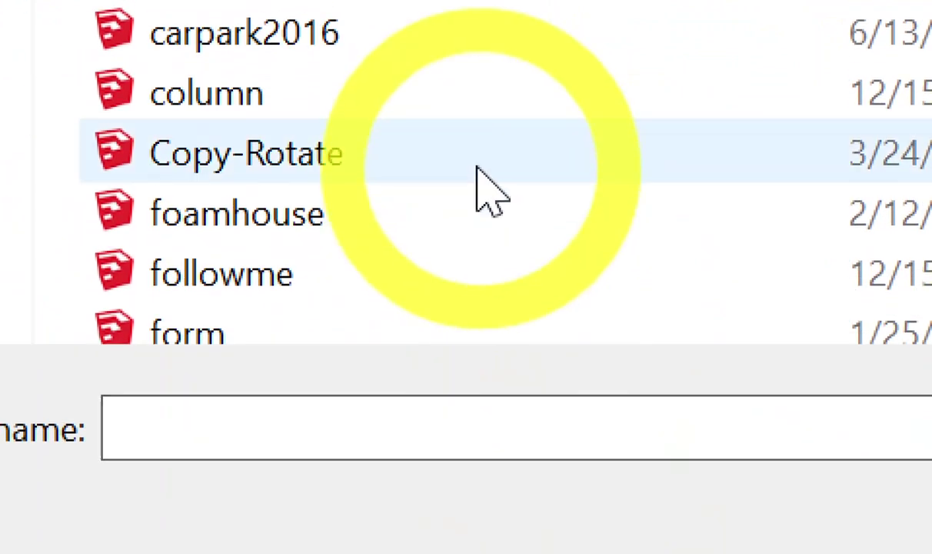
click(267, 208)
double_click(267, 208)
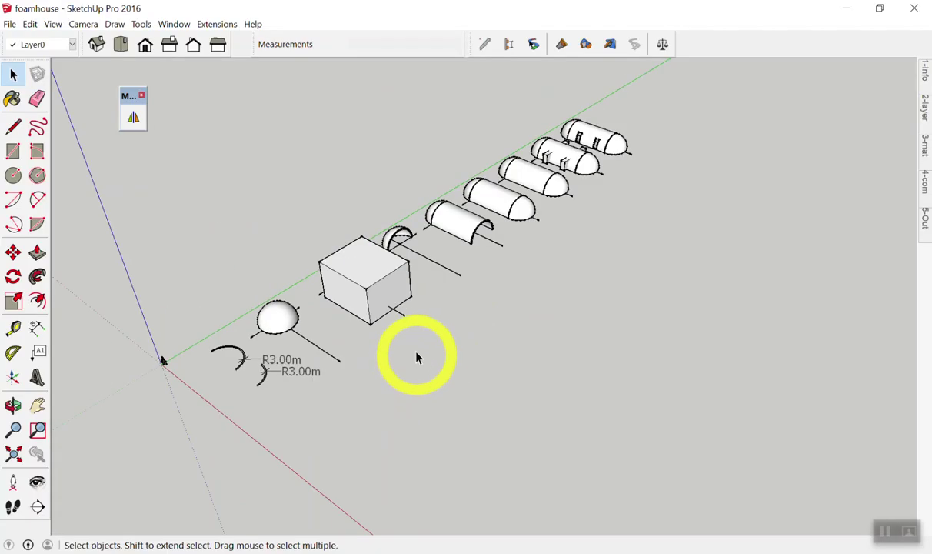
Step: Orbit and zoom around the model to bring the box, capsules, arcs and dome into view
mouse_move(333, 333)
middle_down()
mouse_move(375, 354)
mouse_move(442, 319)
mouse_move(427, 298)
middle_up()
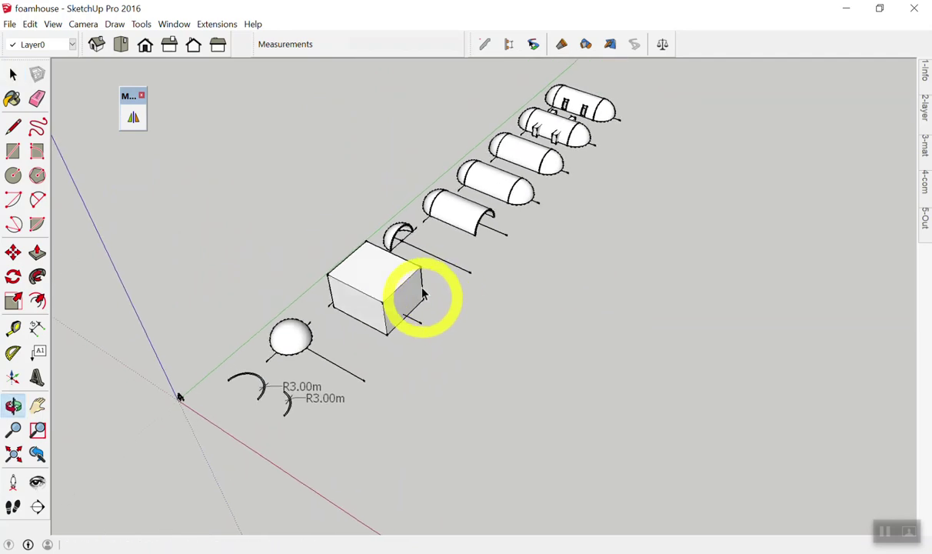
scroll(486, 223, up, 3)
mouse_move(486, 223)
middle_down()
mouse_move(437, 79)
mouse_move(495, 156)
mouse_move(480, 59)
mouse_move(508, 222)
middle_up()
scroll(538, 238, down, 5)
middle_drag(580, 257, 342, 340)
scroll(342, 339, up, 3)
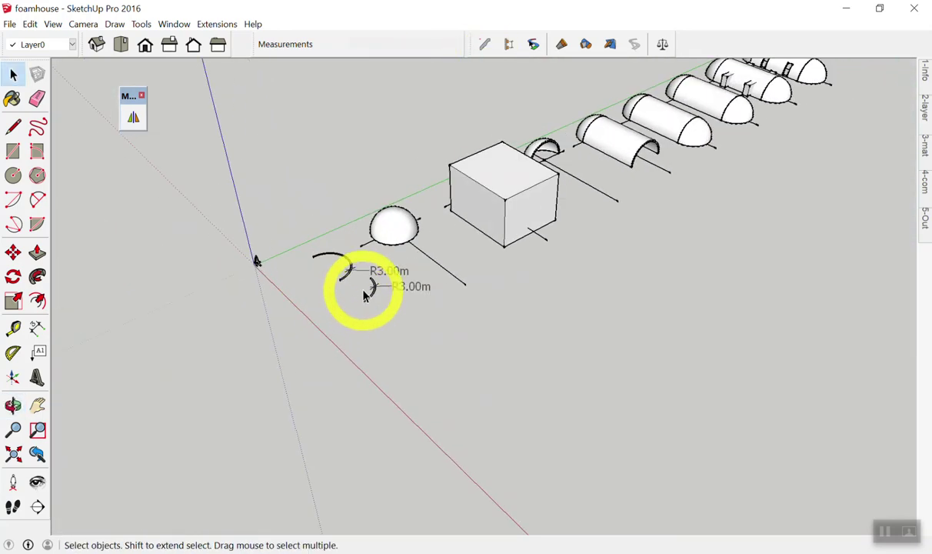
scroll(357, 295, up, 2)
mouse_move(481, 338)
middle_down()
mouse_move(414, 358)
mouse_move(514, 329)
middle_up()
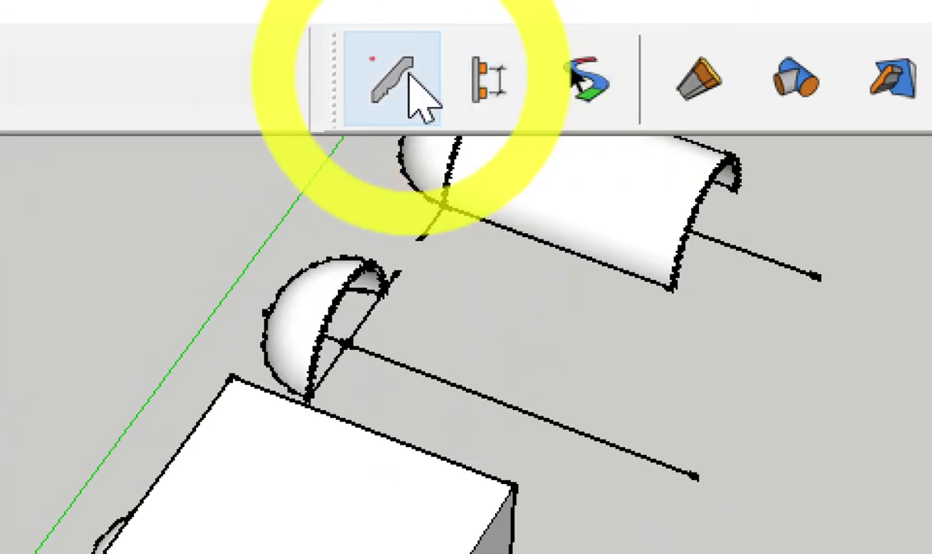
Step: Open the Profile Builder profile panel, then close it again
click(409, 75)
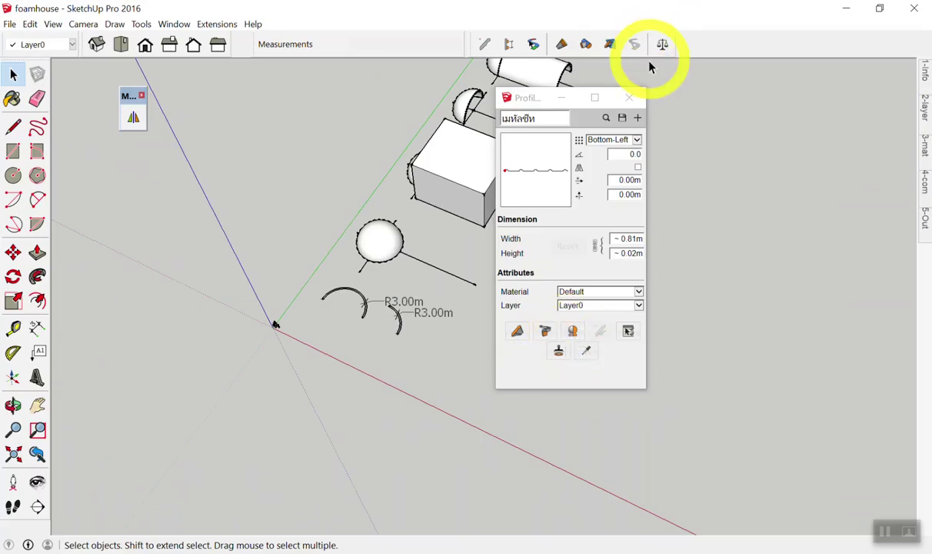
click(631, 98)
scroll(402, 375, up, 2)
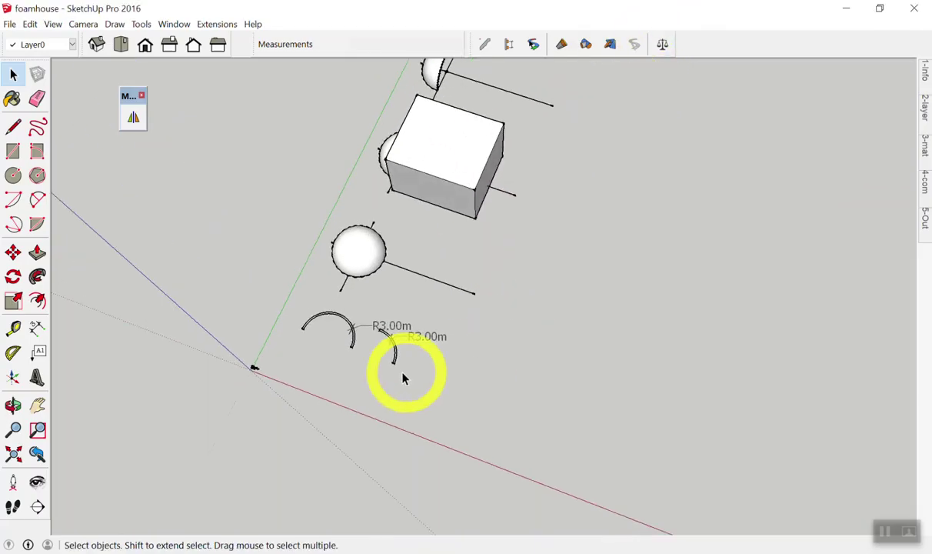
scroll(362, 362, up, 2)
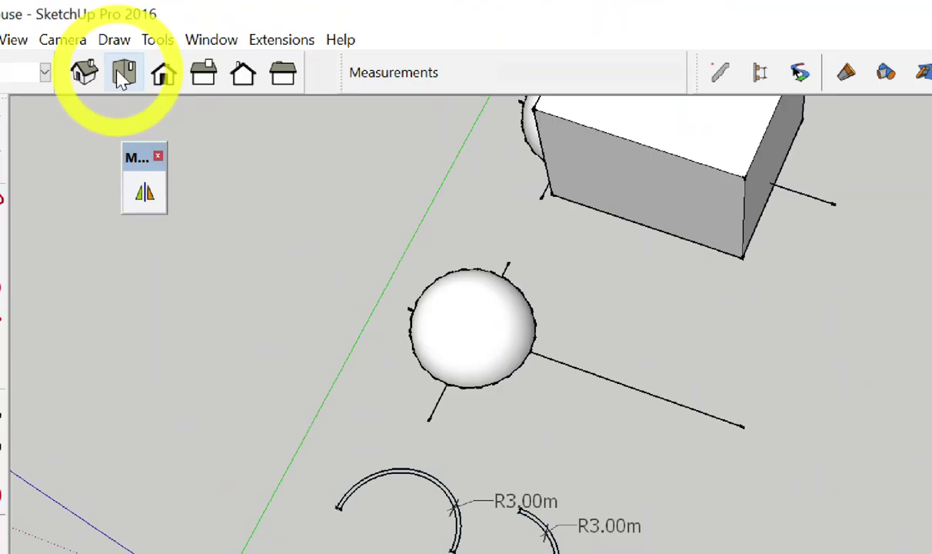
Step: Switch to Top view and zoom in on the two R3.00m quarter-arcs
click(127, 67)
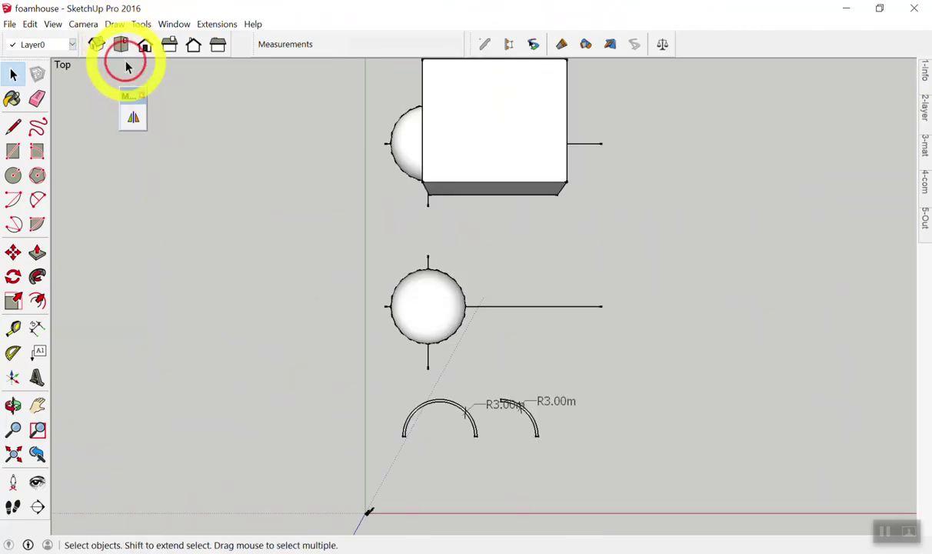
scroll(287, 291, down, 2)
scroll(407, 354, up, 3)
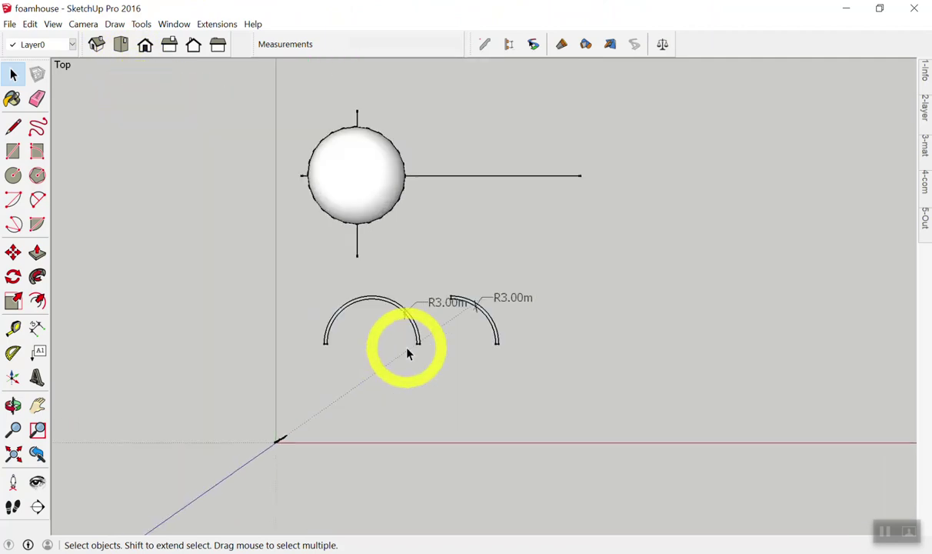
scroll(470, 378, up, 3)
scroll(470, 379, up, 1)
scroll(167, 293, up, 1)
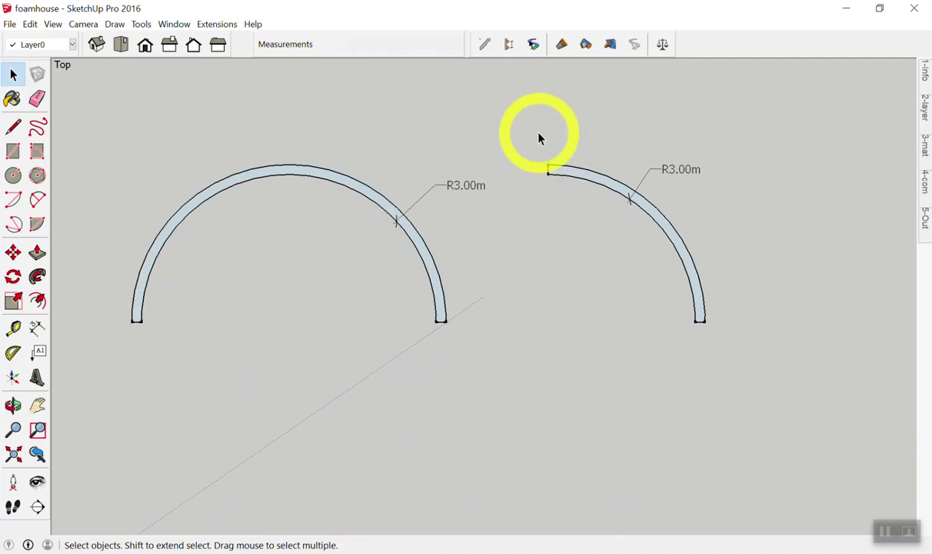
drag(530, 124, 767, 358)
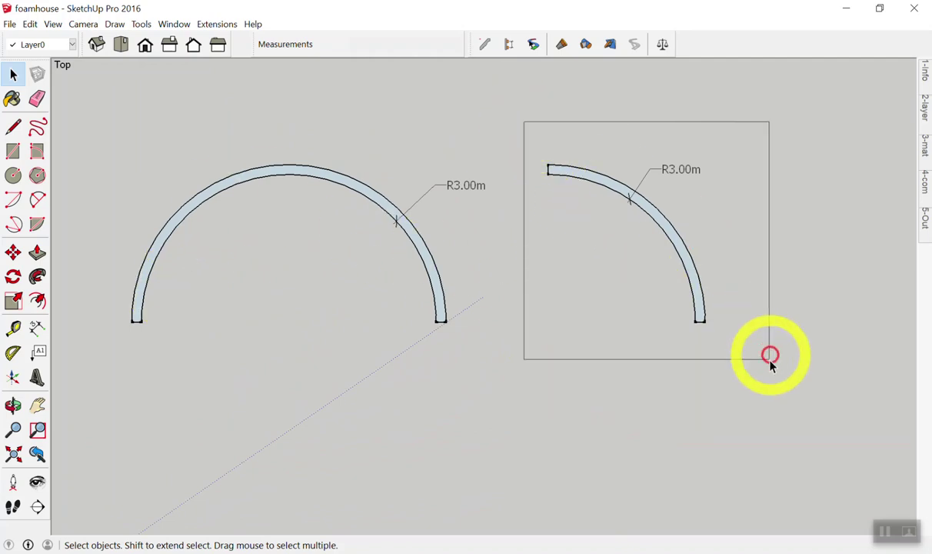
click(602, 323)
Step: Erase the right arc's R3.00m radius dimension, then box-select the right quarter-arc
scroll(774, 235, up, 2)
scroll(584, 127, up, 1)
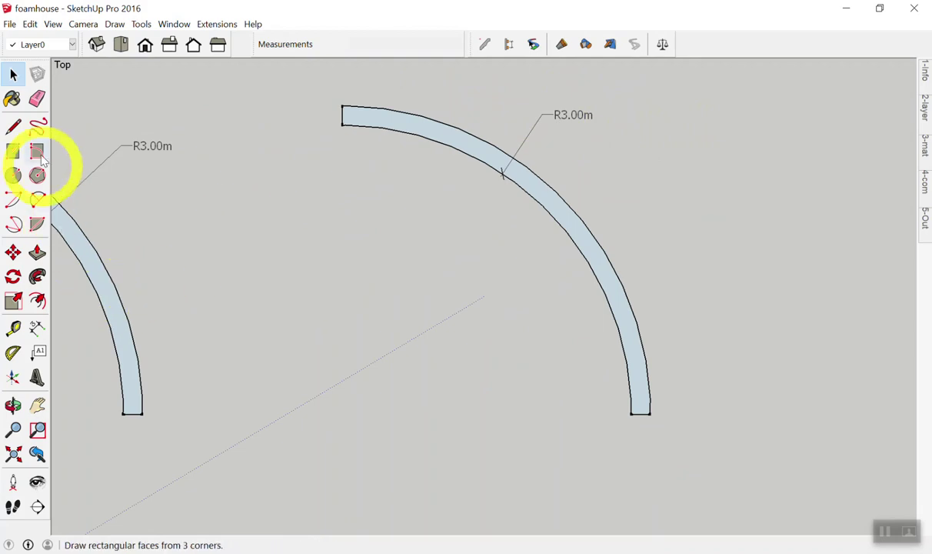
click(37, 98)
click(562, 114)
scroll(292, 254, down, 3)
key(space)
mouse_move(290, 189)
mouse_down()
mouse_move(504, 400)
mouse_move(506, 391)
mouse_up()
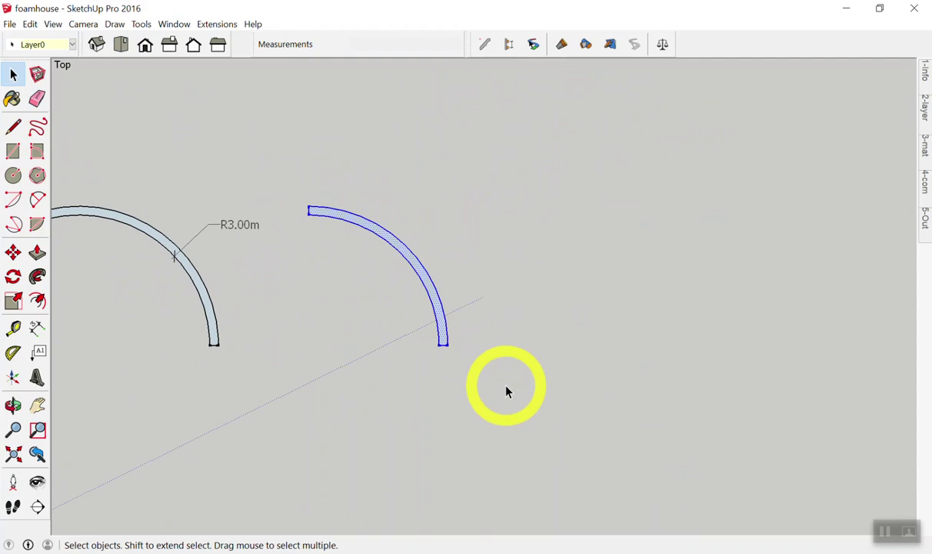
Step: Create a 3.20m by 3.20m Profile Builder profile named 'A' from the selected quarter-arc
click(484, 44)
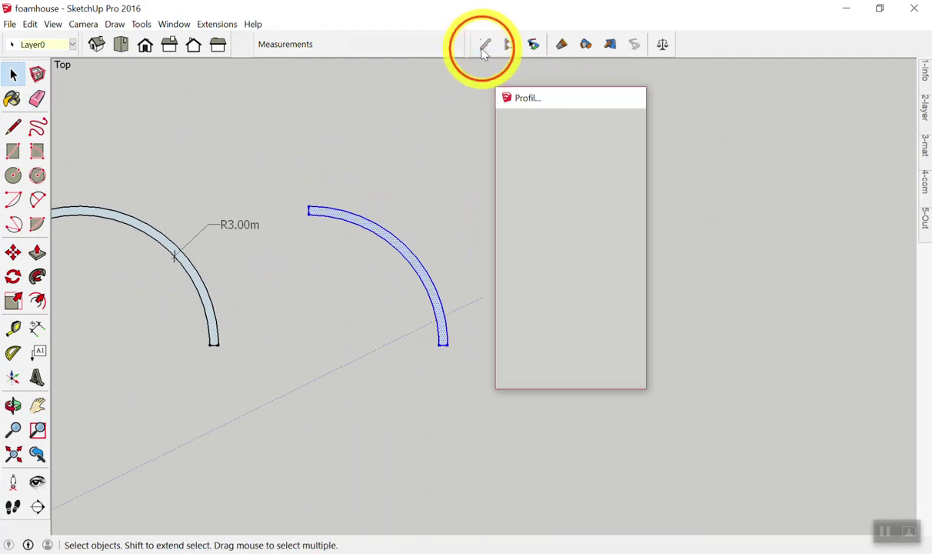
drag(522, 102, 98, 86)
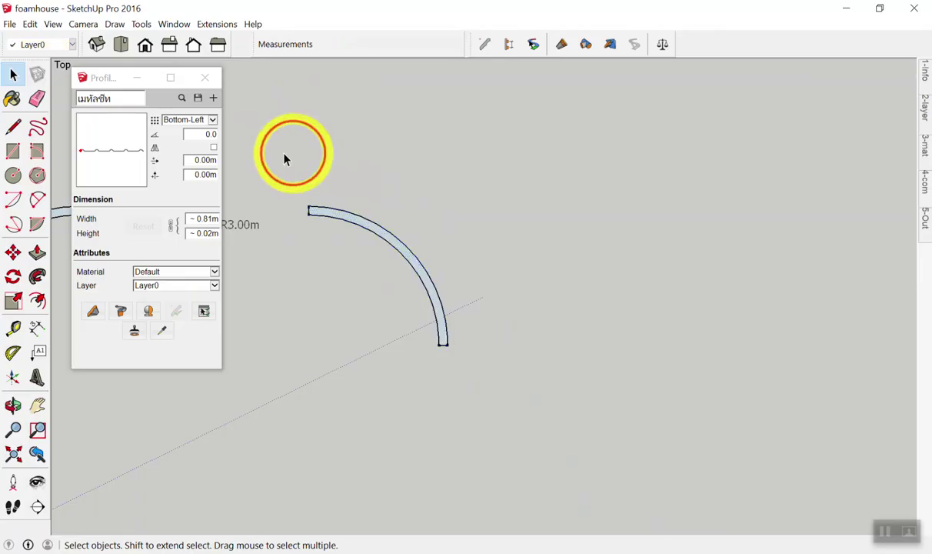
drag(284, 163, 530, 387)
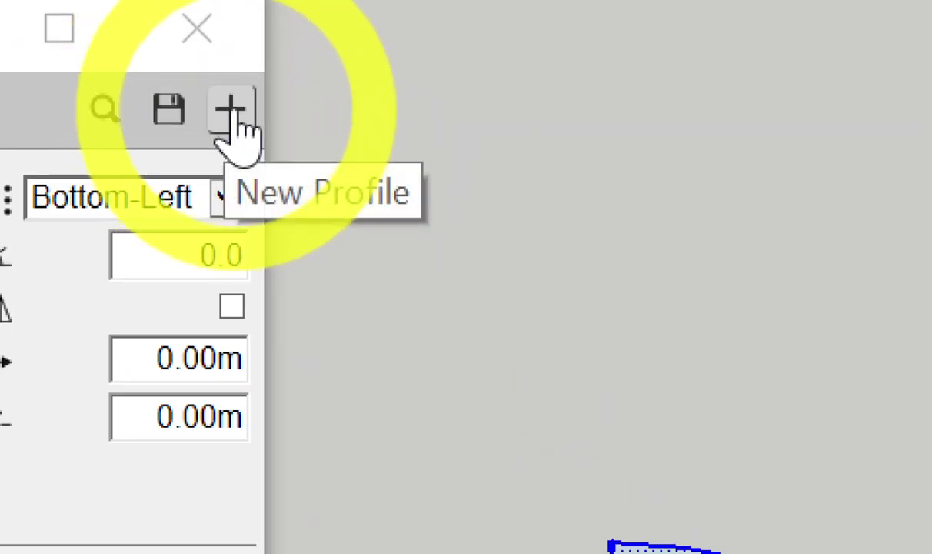
click(233, 116)
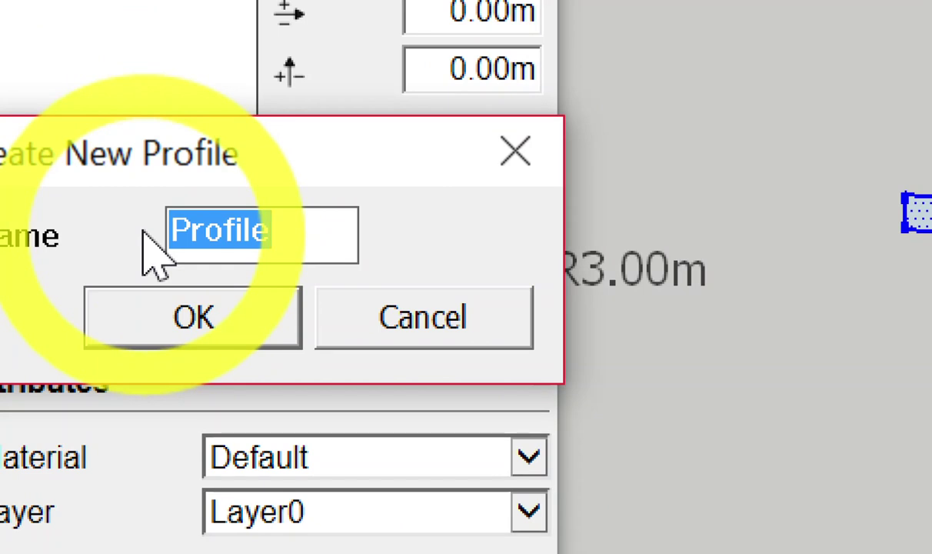
text(A)
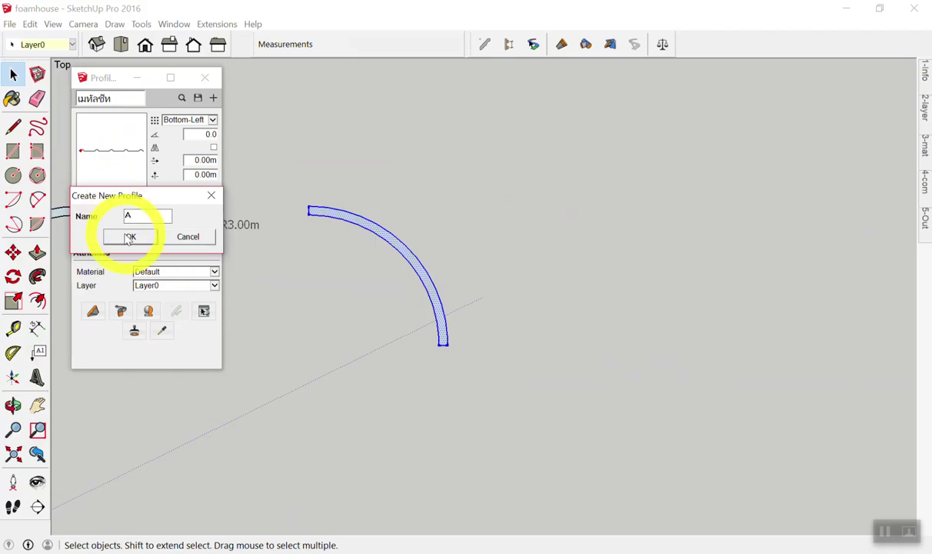
click(129, 238)
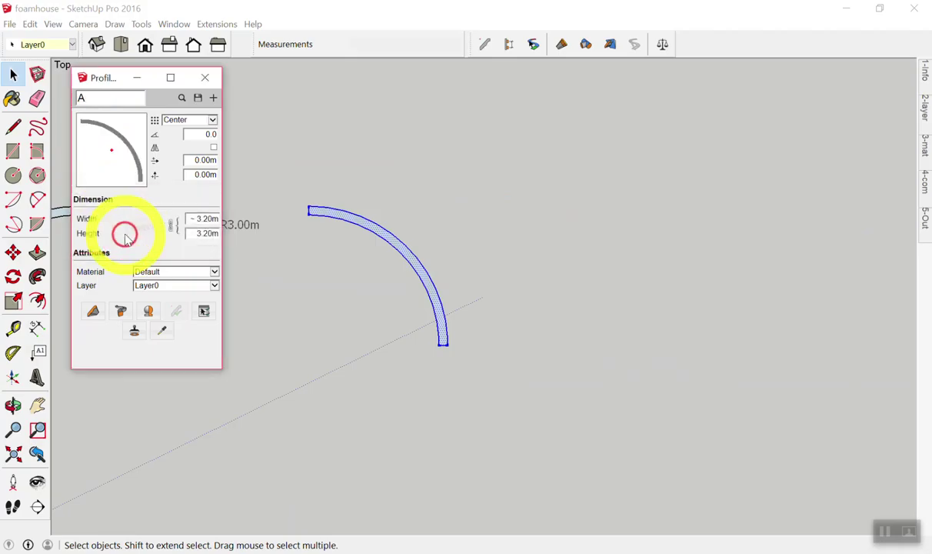
scroll(250, 171, down, 3)
mouse_move(308, 136)
middle_down()
mouse_move(335, 239)
mouse_move(357, 239)
mouse_move(301, 191)
mouse_move(341, 235)
mouse_move(121, 179)
middle_up()
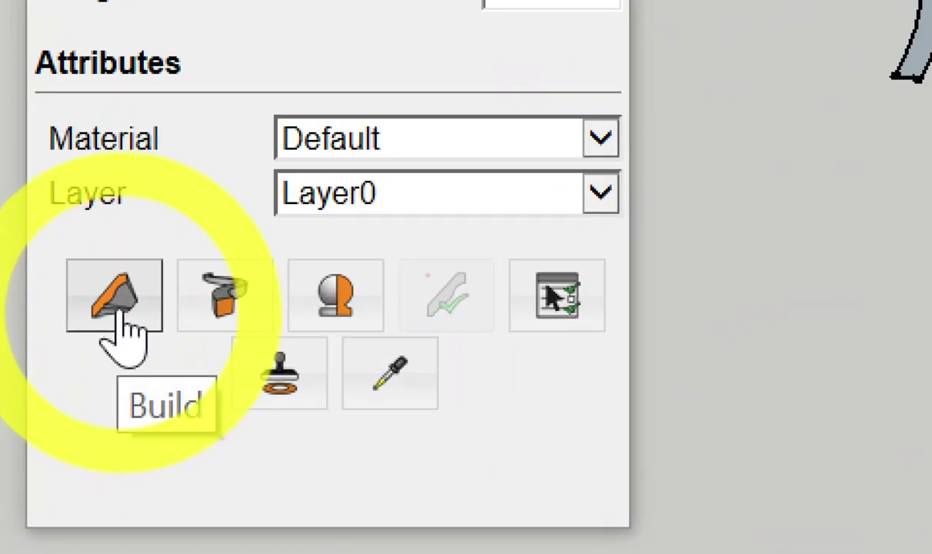
Step: Build a member with profile A along a multi-segment zigzag path on the ground
click(119, 316)
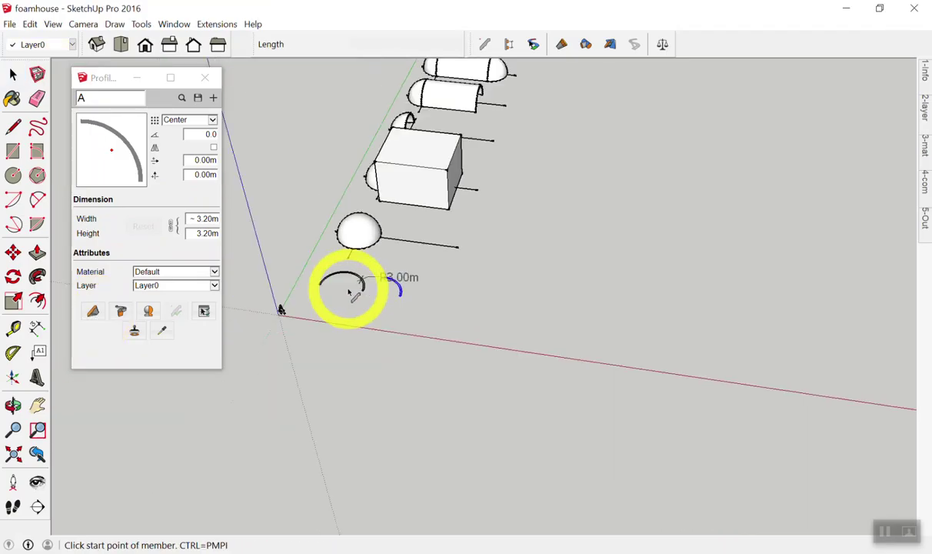
scroll(392, 312, down, 1)
scroll(427, 312, up, 3)
click(420, 310)
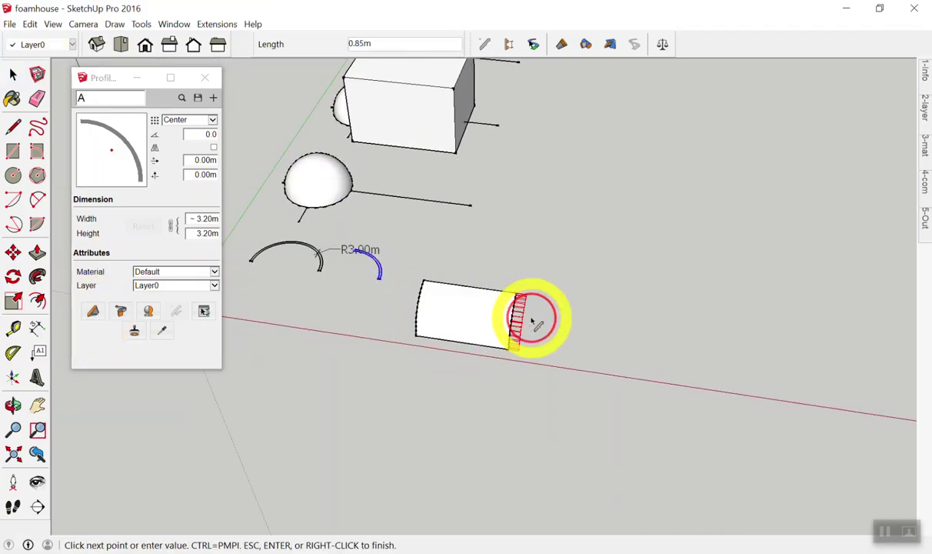
click(523, 319)
click(622, 296)
click(724, 316)
click(724, 389)
double_click(635, 463)
Step: Orbit and zoom around the new bent member to inspect it from the side
mouse_move(614, 443)
middle_down()
mouse_move(364, 322)
mouse_move(83, 248)
mouse_move(375, 290)
mouse_move(341, 205)
mouse_move(448, 173)
mouse_move(537, 235)
mouse_move(450, 266)
mouse_move(332, 240)
mouse_move(599, 396)
middle_up()
scroll(593, 395, up, 2)
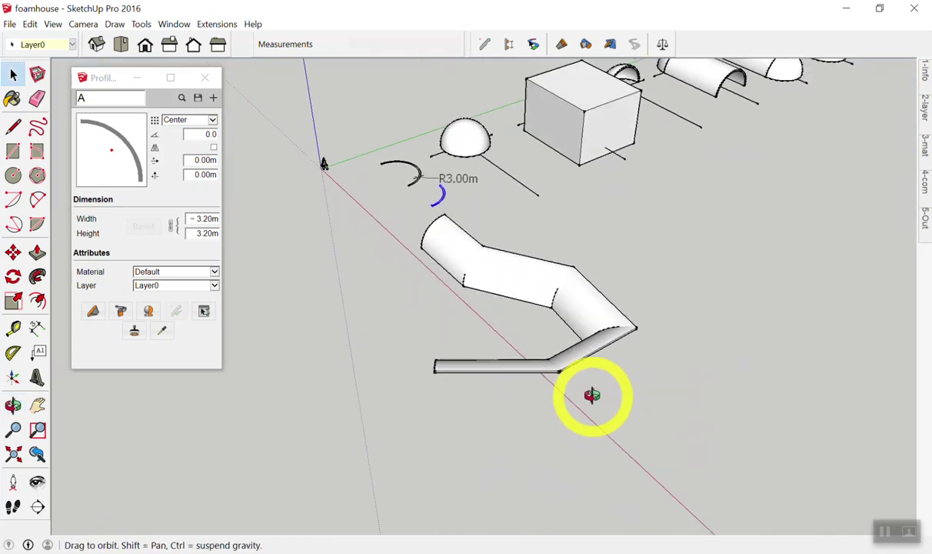
scroll(608, 396, up, 4)
scroll(619, 397, down, 4)
scroll(554, 431, up, 1)
scroll(412, 306, down, 3)
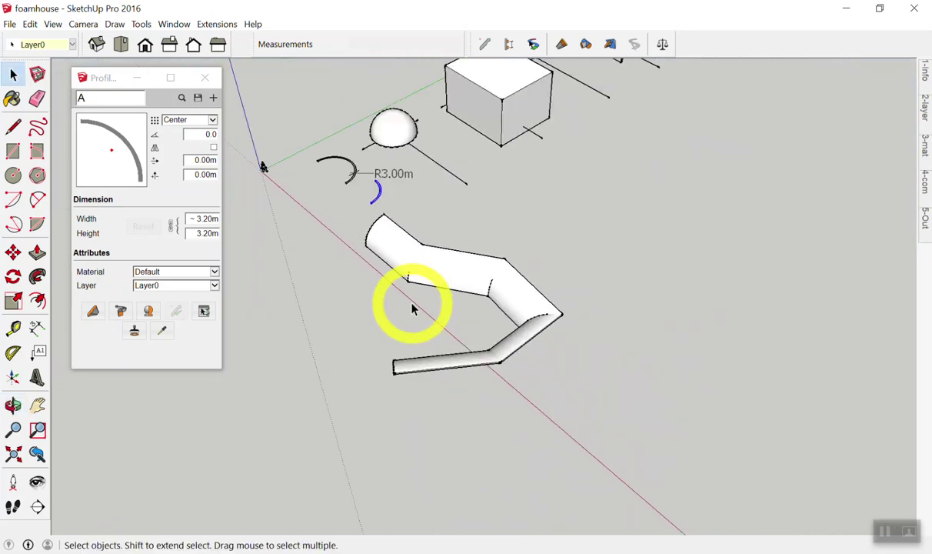
scroll(366, 325, down, 3)
scroll(537, 318, up, 1)
middle_drag(537, 318, 593, 332)
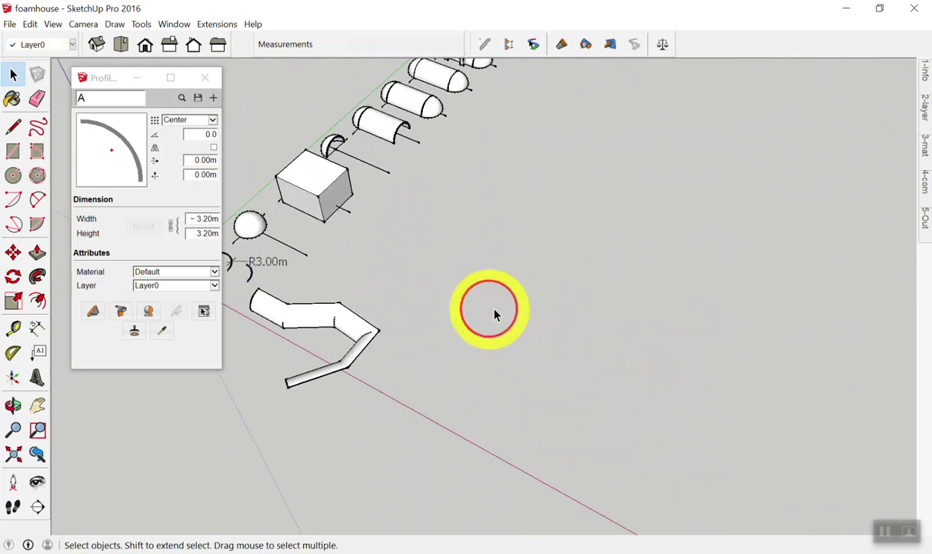
middle_drag(495, 315, 485, 321)
Step: Draw a circle on the ground, delete its face and select its edge as the sweep path
key(c)
click(493, 273)
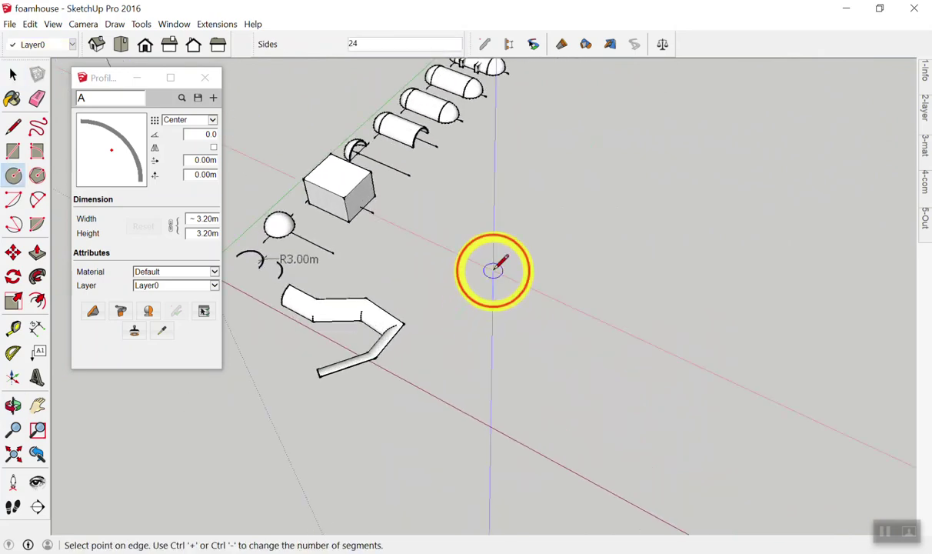
click(553, 293)
key(space)
click(512, 279)
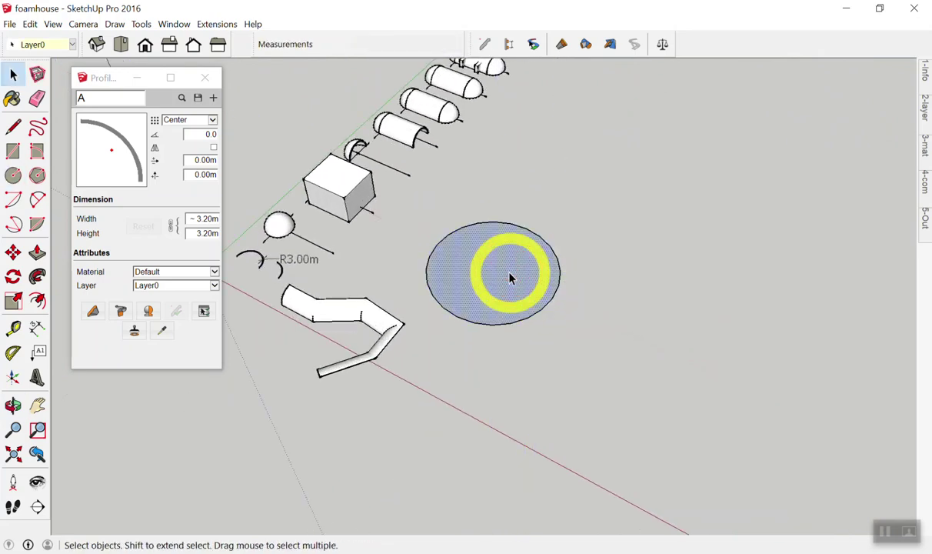
key(Delete)
click(537, 233)
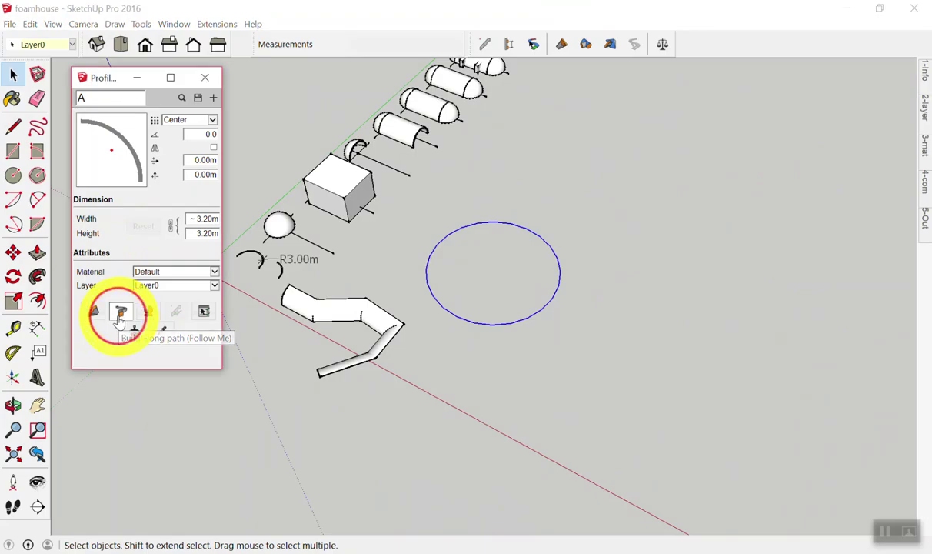
Step: Sweep profile A around the circle into a test ring, inspect it, then delete the ring and bent shape
click(121, 311)
mouse_move(427, 370)
middle_down()
mouse_move(237, 141)
mouse_move(505, 322)
mouse_move(537, 307)
middle_up()
scroll(510, 491, down, 1)
scroll(450, 361, up, 2)
mouse_move(450, 362)
middle_down()
mouse_move(416, 475)
mouse_move(916, 322)
mouse_move(695, 260)
mouse_move(587, 302)
mouse_move(639, 216)
middle_up()
click(589, 328)
key(Delete)
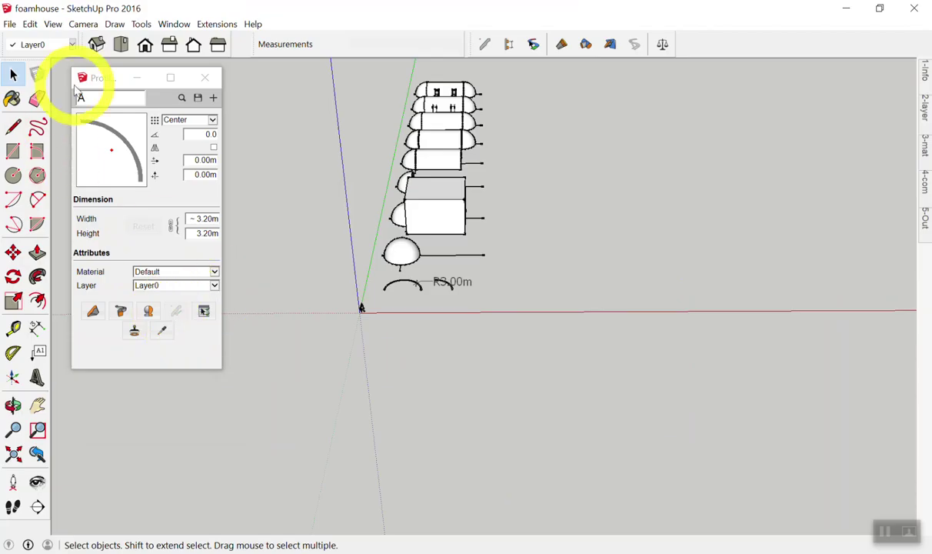
Step: Move the profile settings aside and mark the profile's left edge as the revolve axis
drag(102, 81, 223, 93)
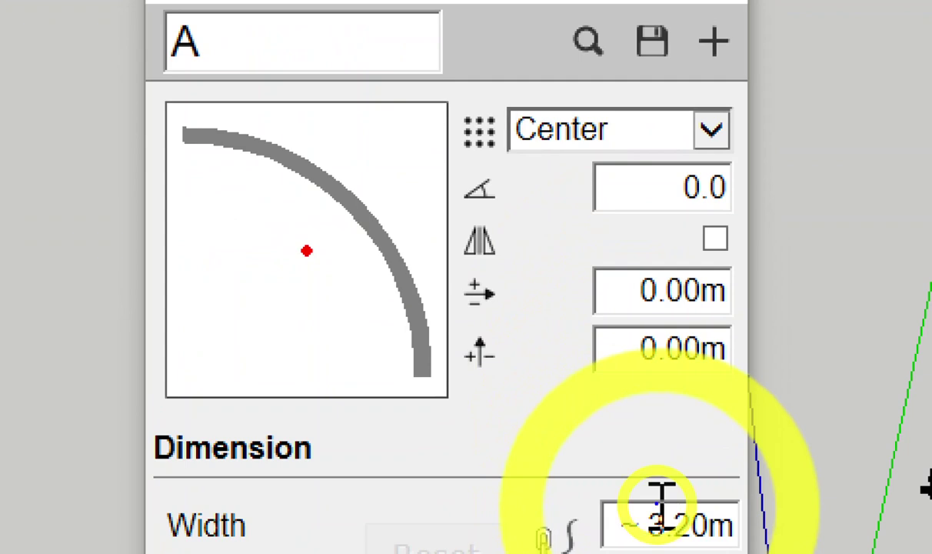
drag(176, 92, 187, 241)
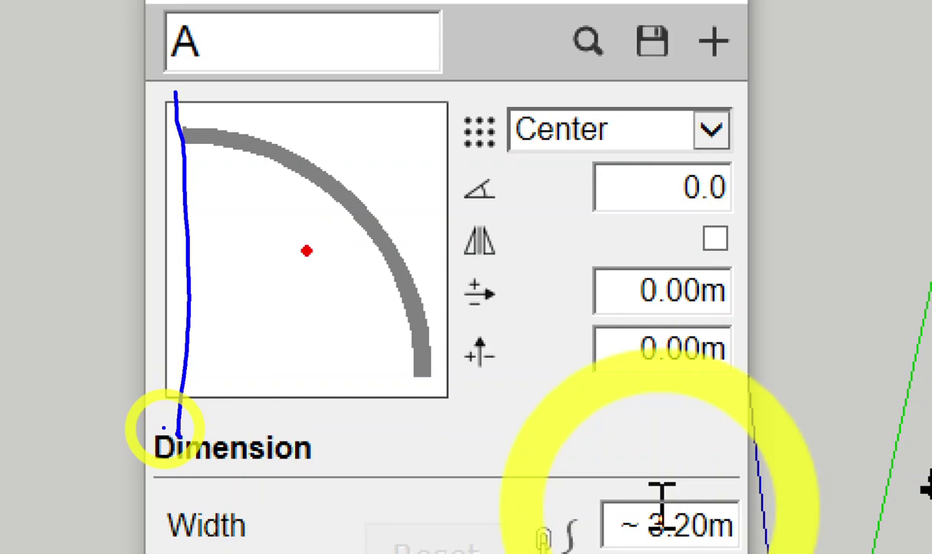
drag(175, 60, 187, 341)
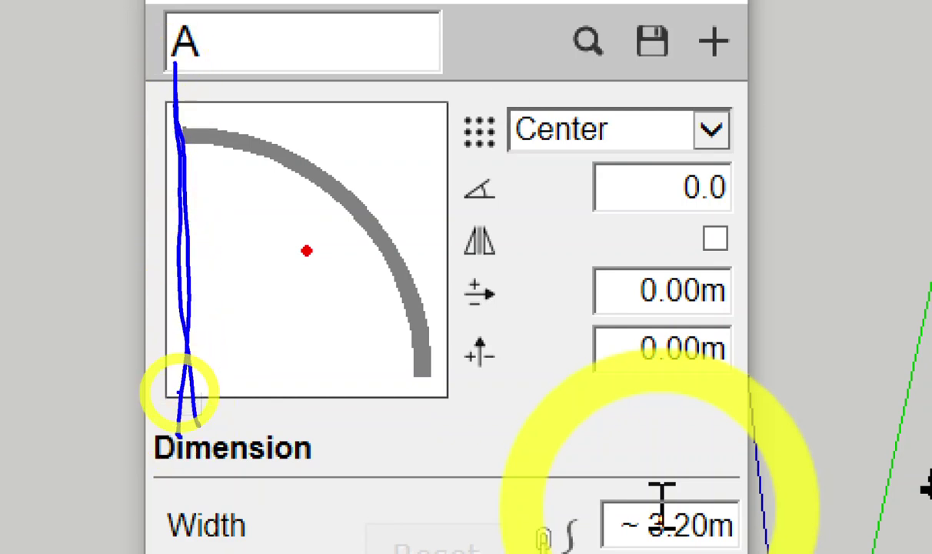
drag(177, 63, 189, 380)
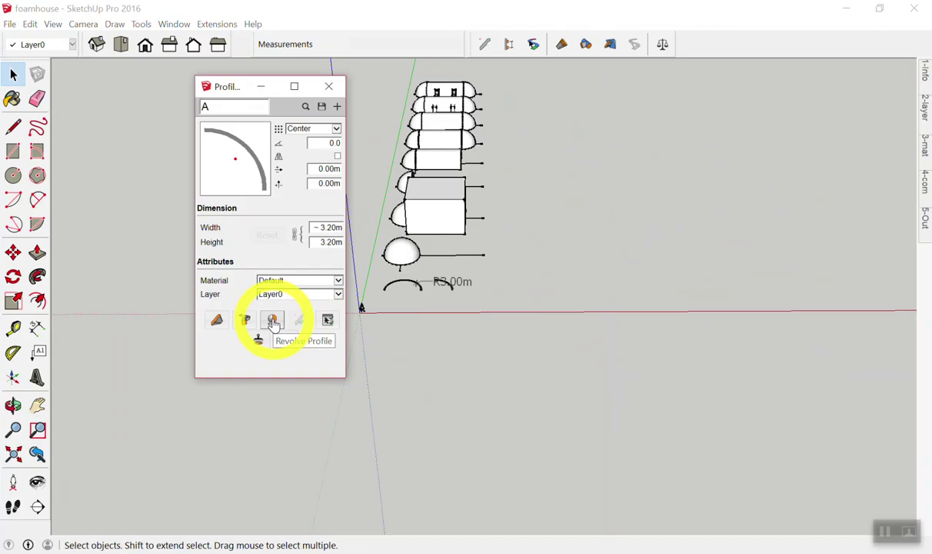
Step: Revolve profile A around a vertical axis into a 3.20 m dome and orbit to inspect it
click(271, 319)
mouse_move(313, 312)
middle_down()
mouse_move(333, 298)
mouse_move(676, 310)
mouse_move(582, 293)
middle_up()
click(592, 290)
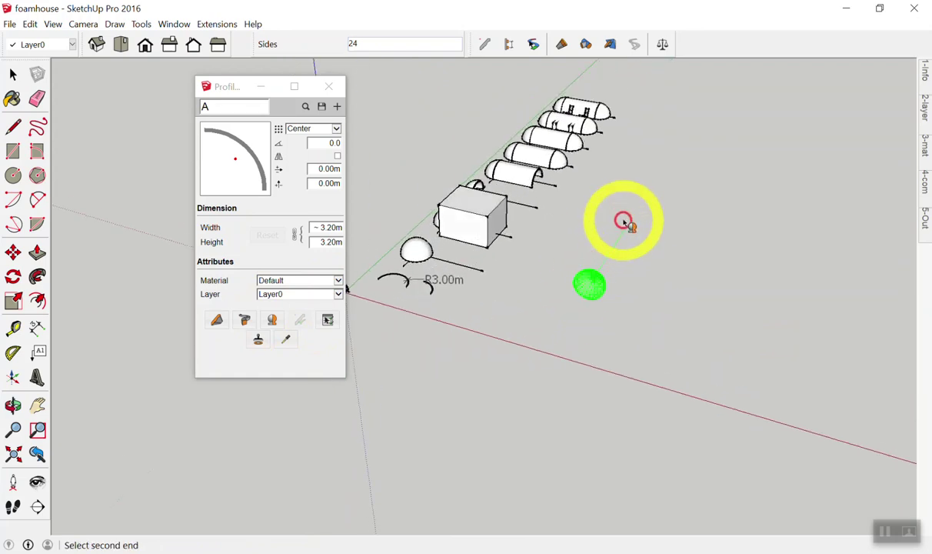
scroll(593, 212, up, 2)
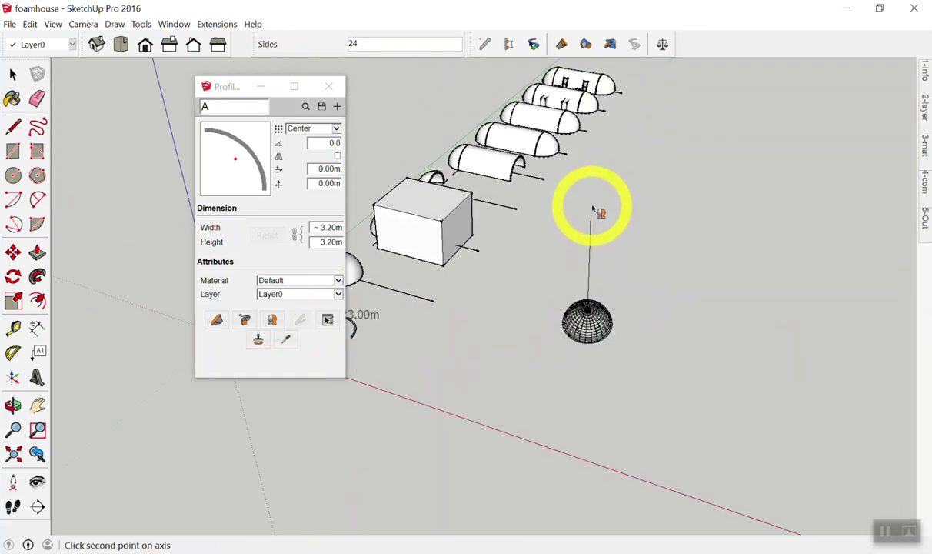
mouse_move(599, 191)
middle_down()
mouse_move(611, 334)
mouse_move(561, 329)
mouse_move(673, 39)
mouse_move(624, 189)
mouse_move(566, 233)
mouse_move(545, 215)
middle_up()
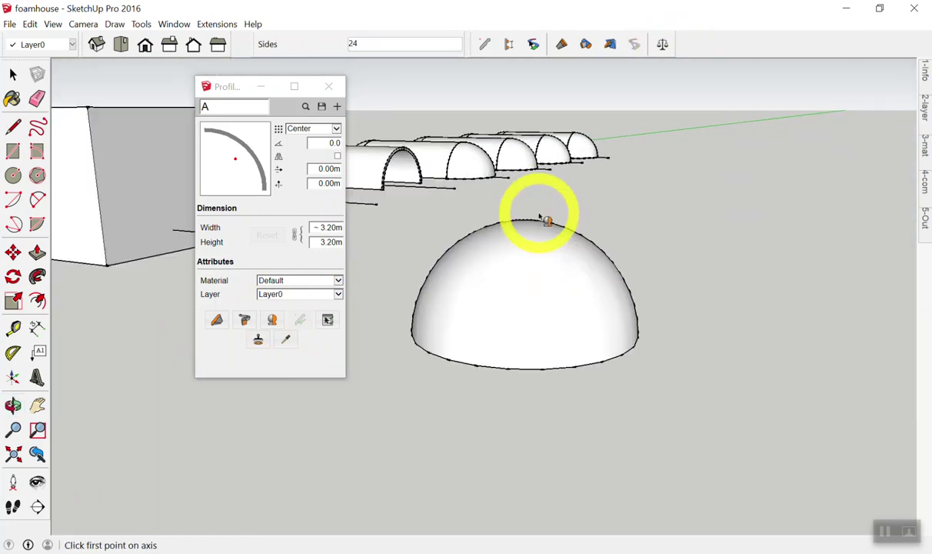
scroll(536, 254, up, 1)
scroll(530, 250, down, 1)
scroll(530, 253, down, 3)
middle_drag(526, 254, 537, 369)
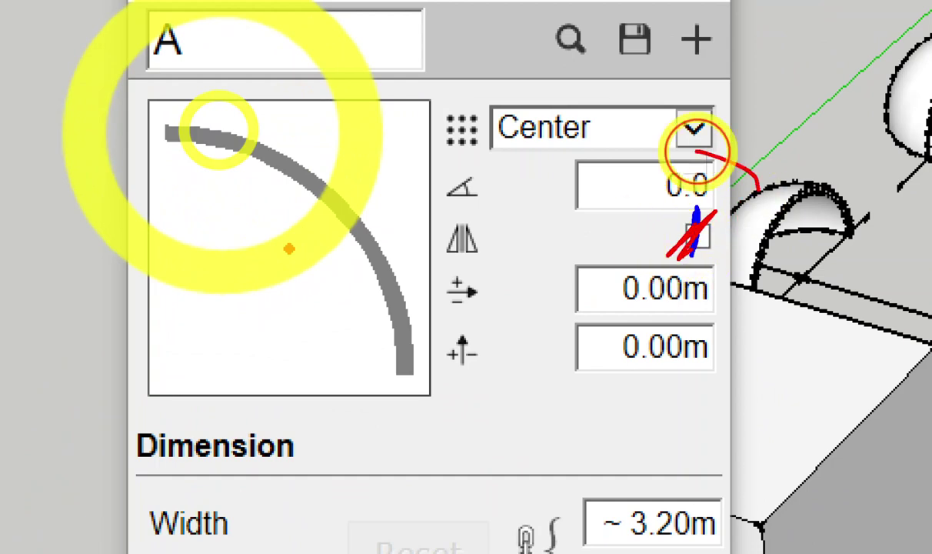
Step: Turn on mirroring for profile A in the Profile Builder settings
drag(696, 150, 753, 131)
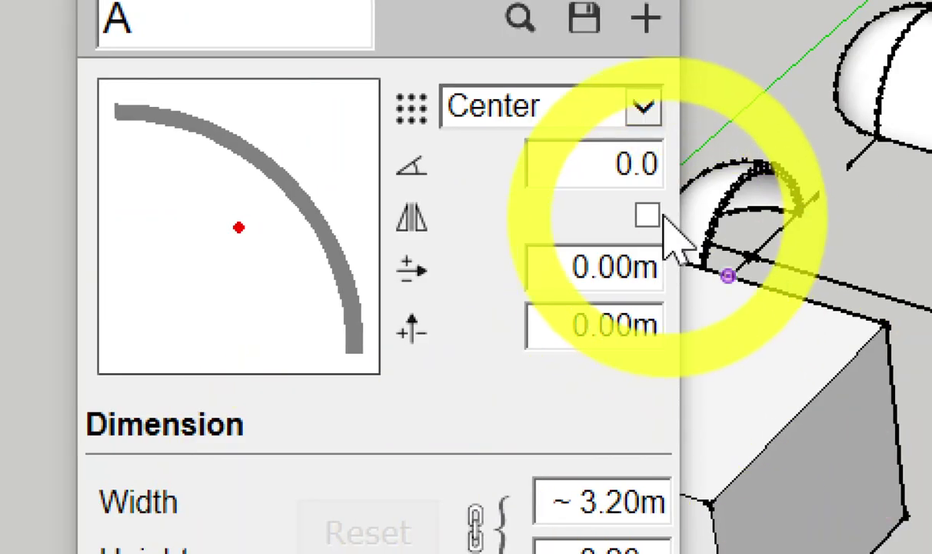
click(648, 216)
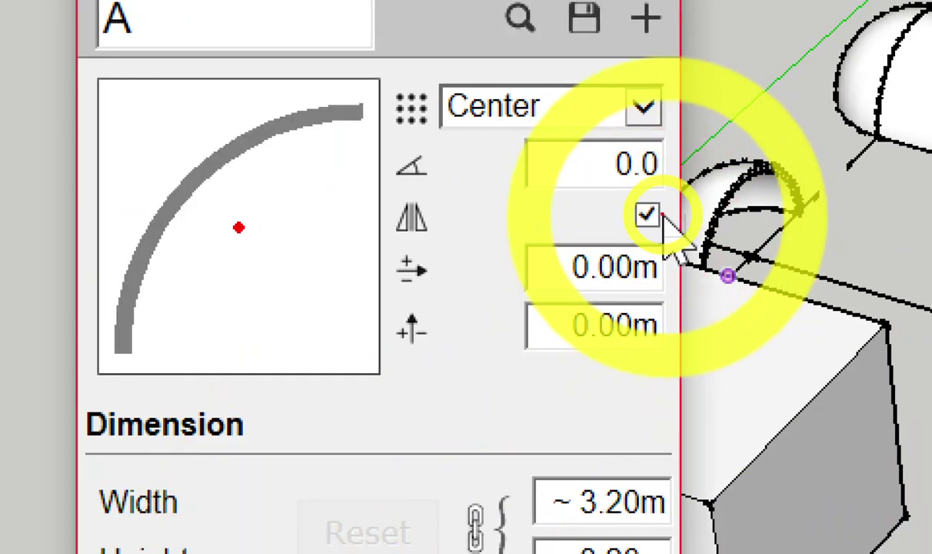
drag(110, 62, 111, 168)
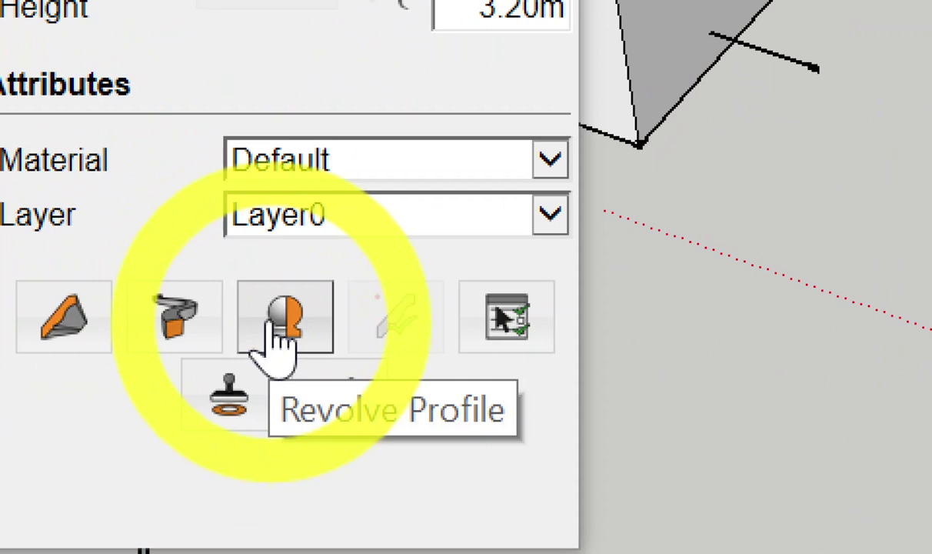
Step: Revolve the mirrored profile around a short upright axis into a funnel-shaped shell
click(284, 318)
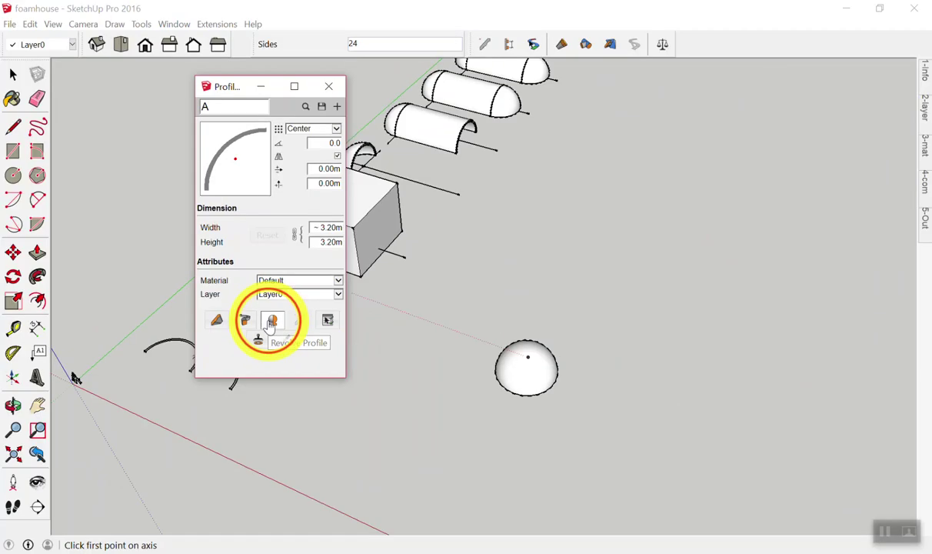
click(586, 317)
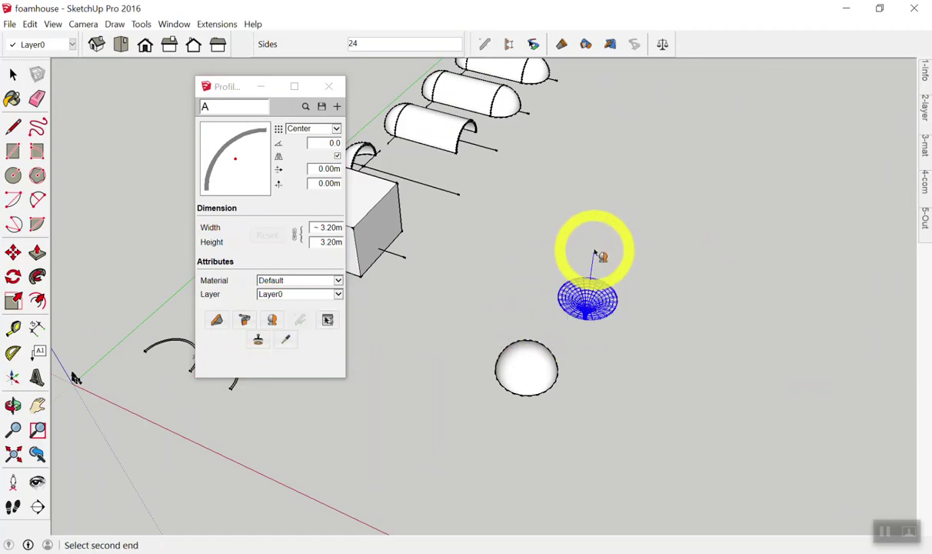
click(597, 250)
mouse_move(589, 308)
middle_down()
mouse_move(576, 275)
mouse_move(583, 327)
mouse_move(554, 359)
middle_up()
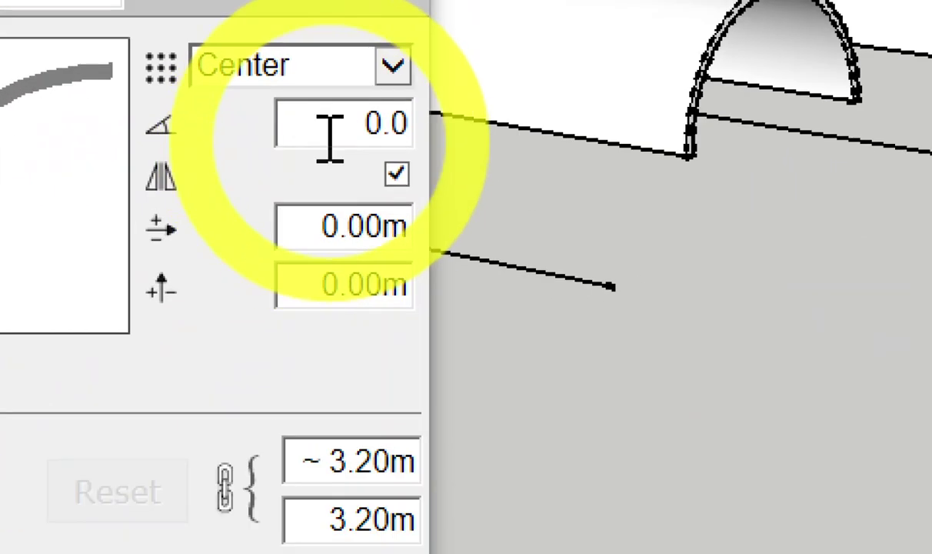
Step: Set the mirrored profile's rotation to 270°, after trying 180 and 90
drag(375, 126, 430, 165)
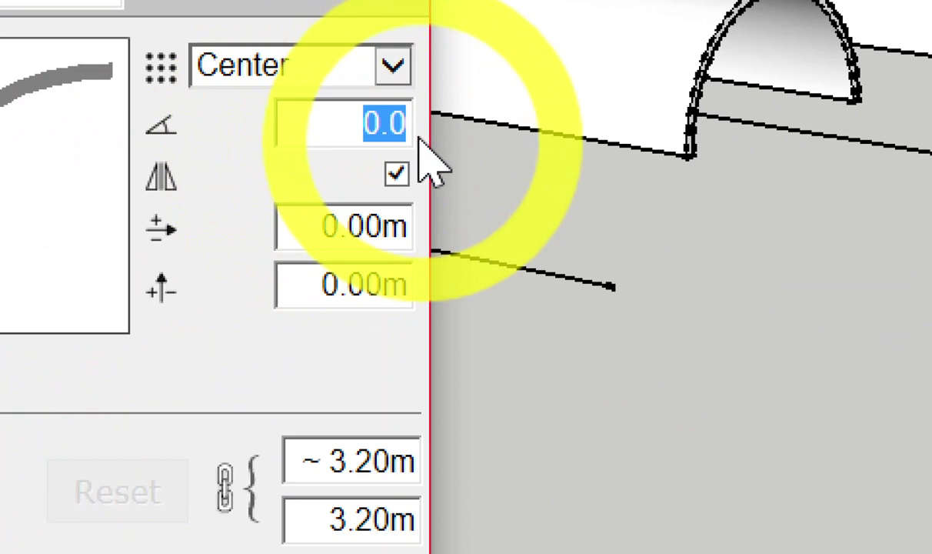
text(180)
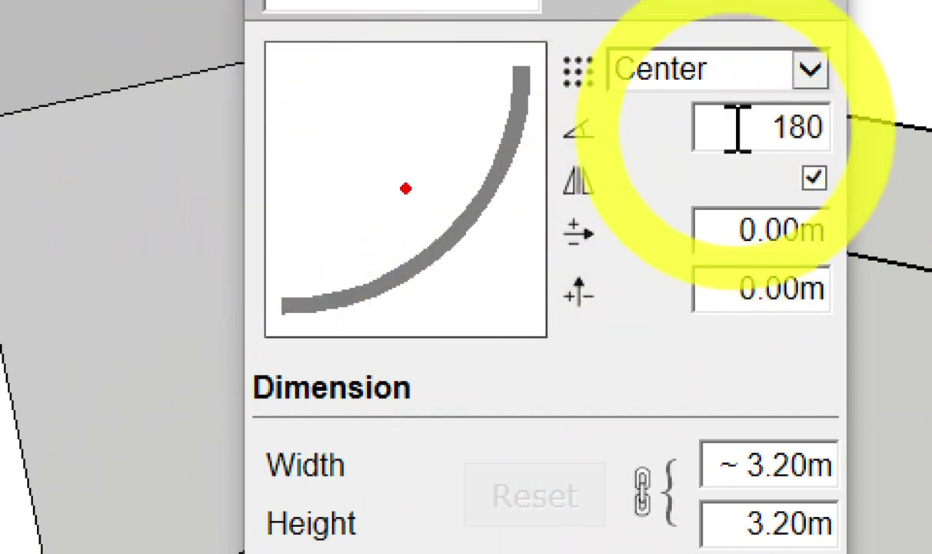
double_click(823, 127)
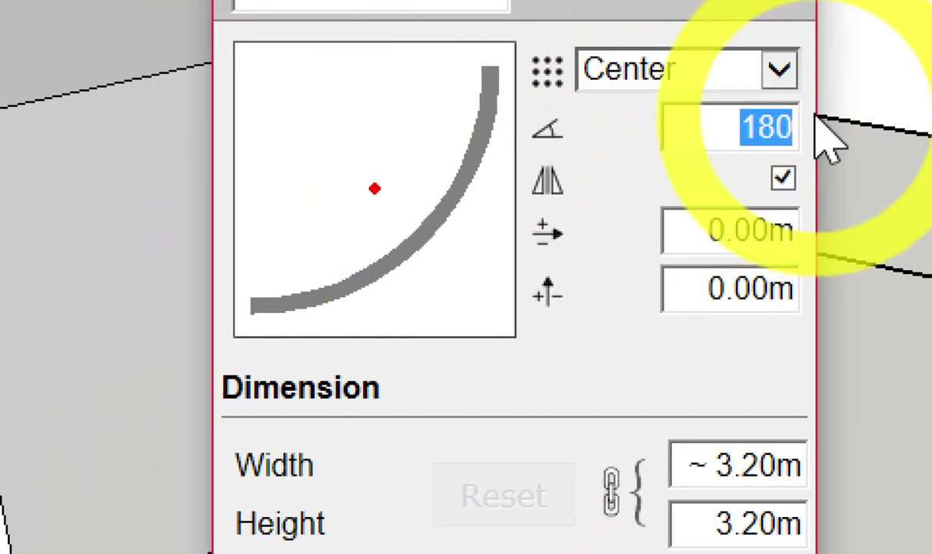
text(90)
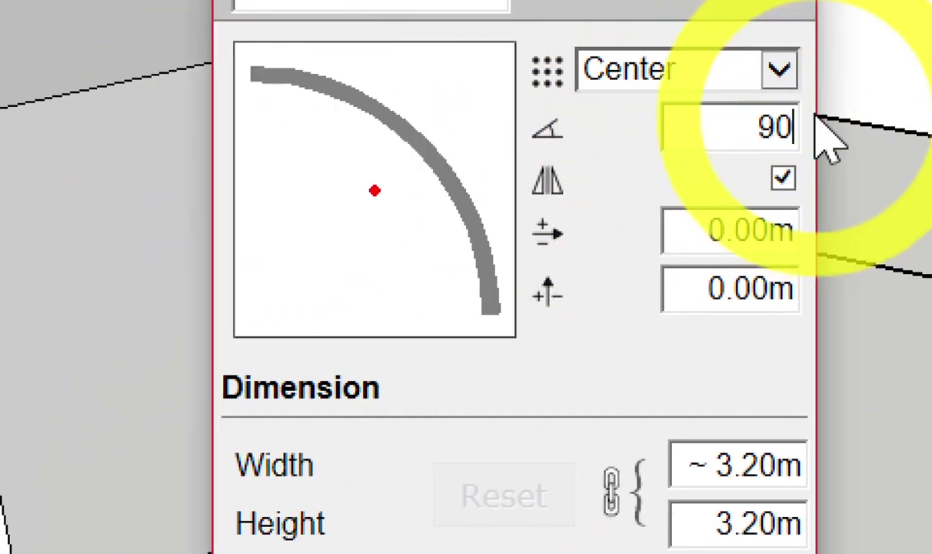
key(BackSpace)
key(BackSpace)
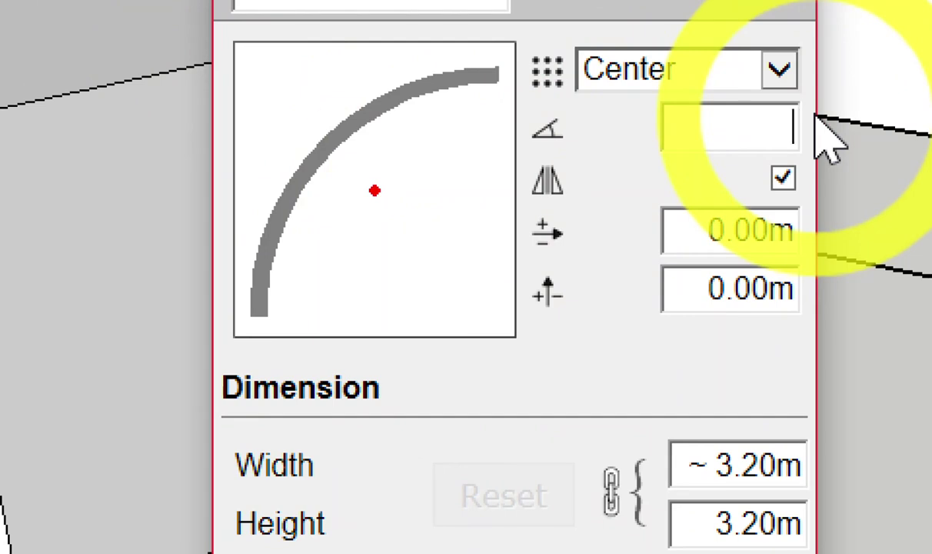
text(27)
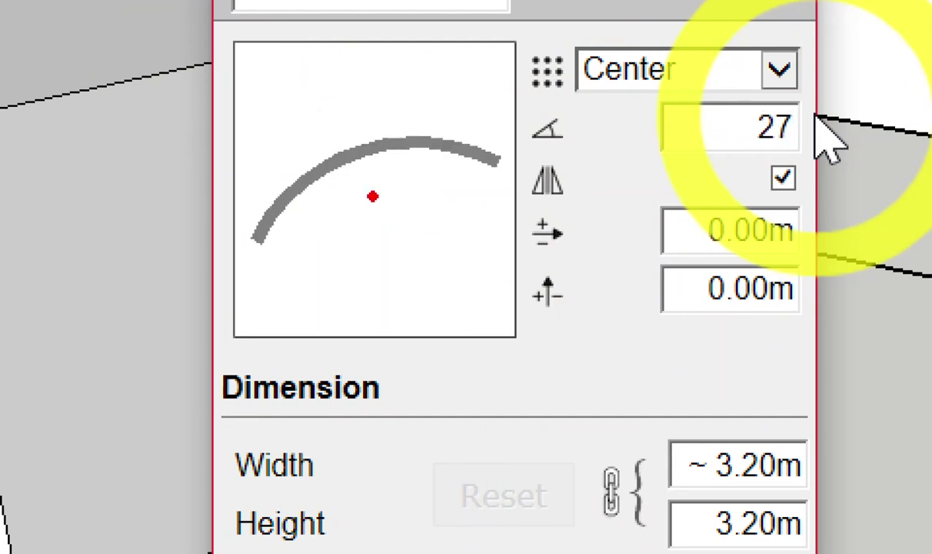
text(0)
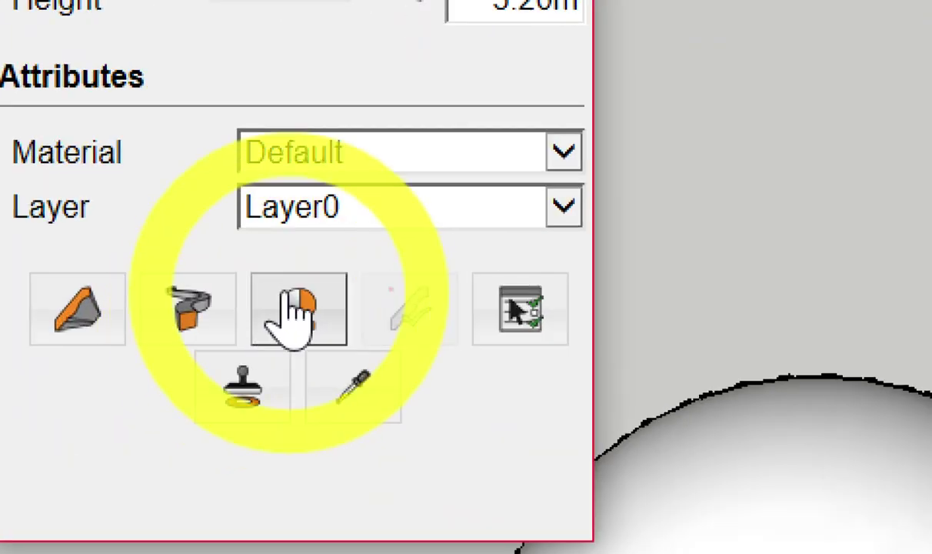
Step: Revolve the 270°-rotated profile into a peaked shell beside the funnel
click(296, 289)
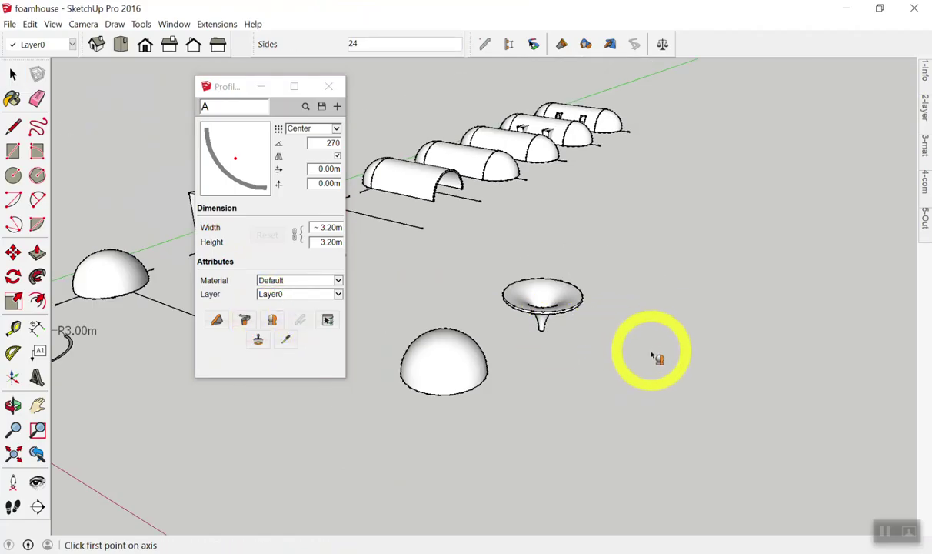
click(651, 352)
click(667, 269)
key(space)
Step: Orbit to view the three revolved shells, then window-select the dome, funnel and peaked shell
scroll(681, 383, up, 3)
mouse_move(681, 382)
middle_down()
mouse_move(676, 240)
mouse_move(660, 339)
mouse_move(676, 298)
middle_up()
scroll(638, 298, up, 2)
mouse_move(618, 298)
middle_down()
mouse_move(691, 369)
mouse_move(554, 353)
middle_up()
scroll(667, 393, up, 2)
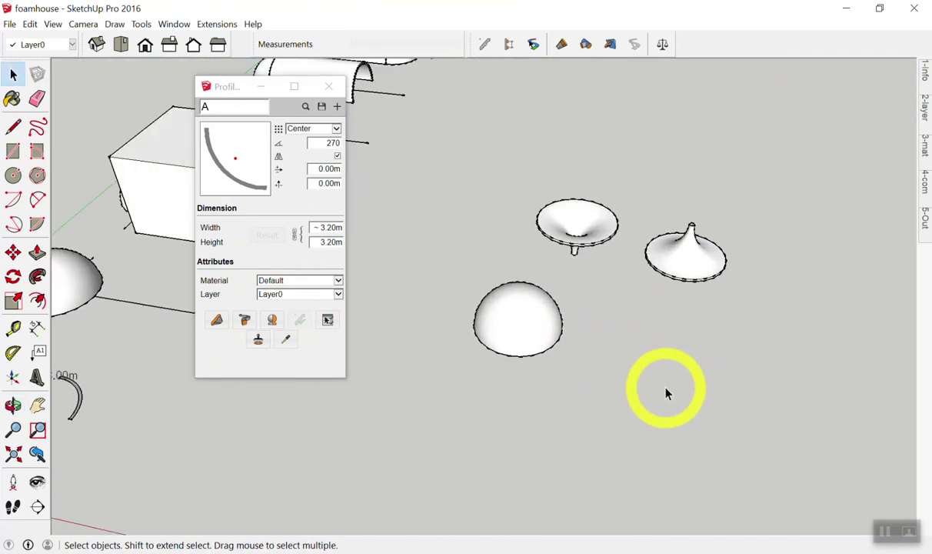
scroll(642, 367, down, 2)
mouse_move(524, 219)
mouse_down()
mouse_move(779, 402)
mouse_move(785, 394)
mouse_up()
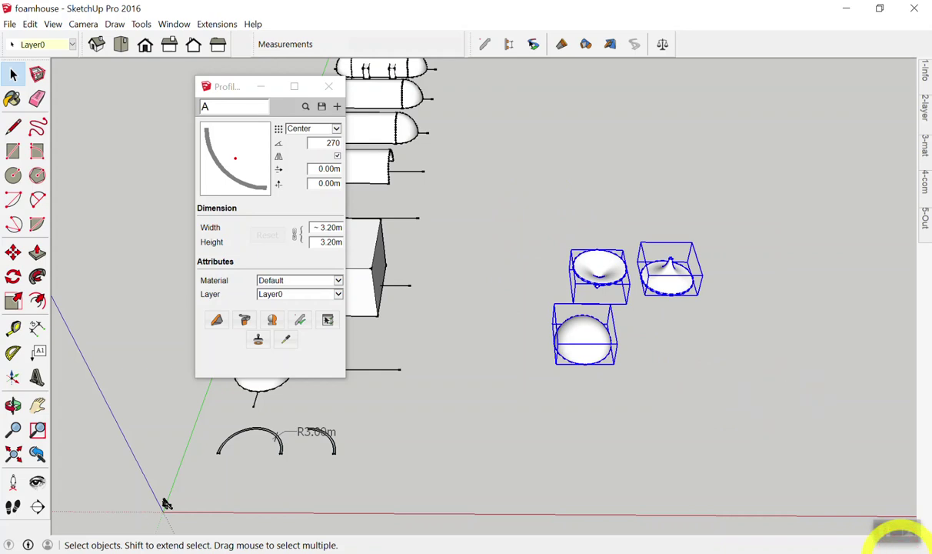
Step: Delete the dome, funnel and peaked test shells from the model
key(Delete)
mouse_move(897, 535)
middle_down()
mouse_move(702, 500)
mouse_move(582, 520)
mouse_move(499, 350)
mouse_move(306, 219)
middle_up()
scroll(514, 244, down, 3)
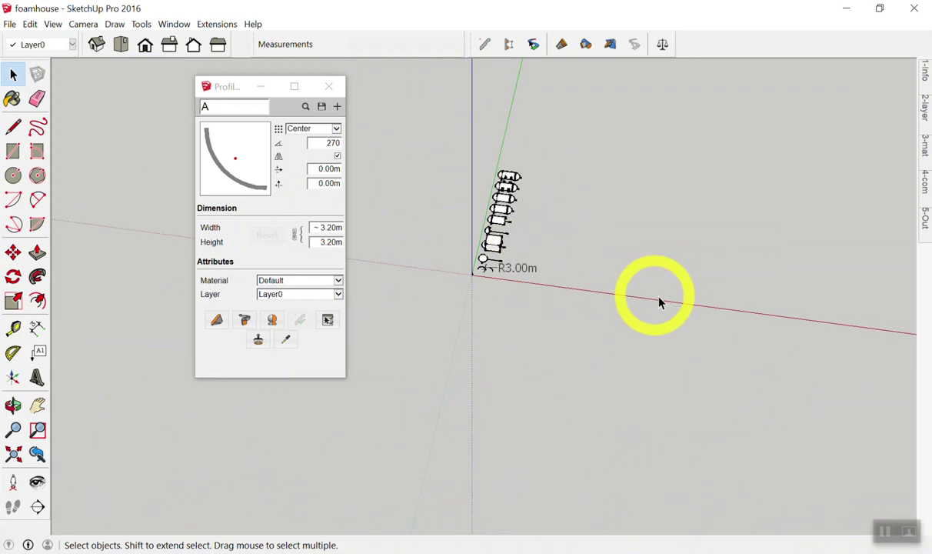
scroll(628, 298, up, 2)
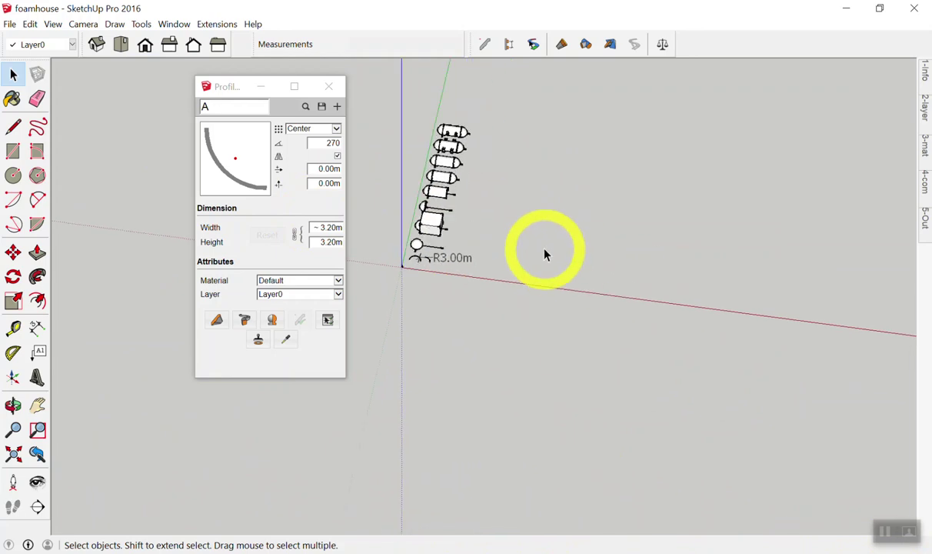
Step: Switch to Top view and frame the sphere and R3.00m quarter-arcs, leaving space on the right
key(F2)
scroll(617, 405, up, 2)
scroll(585, 446, up, 3)
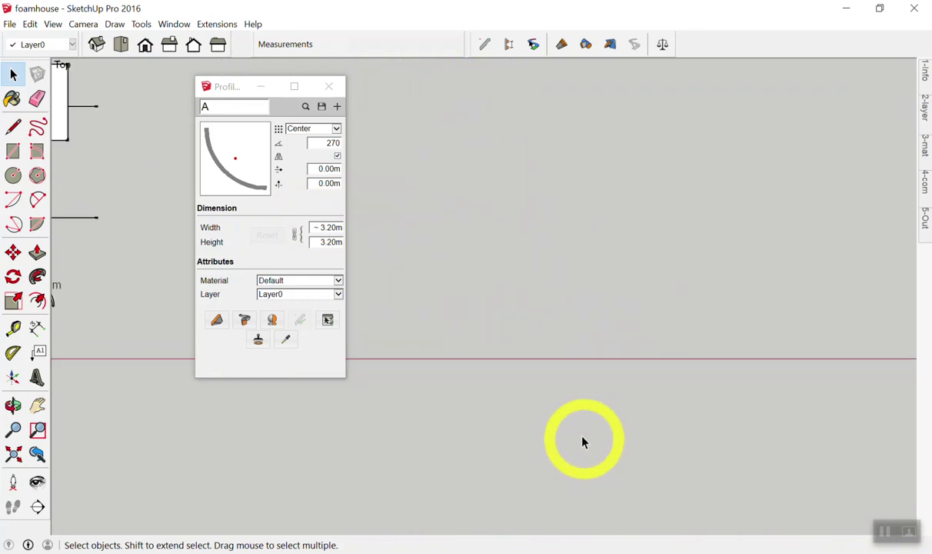
scroll(607, 447, down, 3)
scroll(422, 445, up, 3)
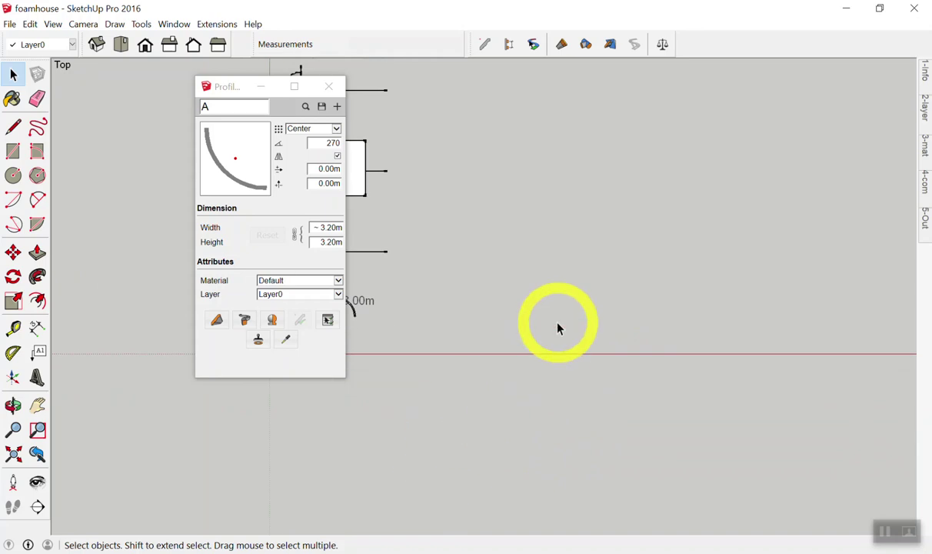
scroll(539, 346, down, 3)
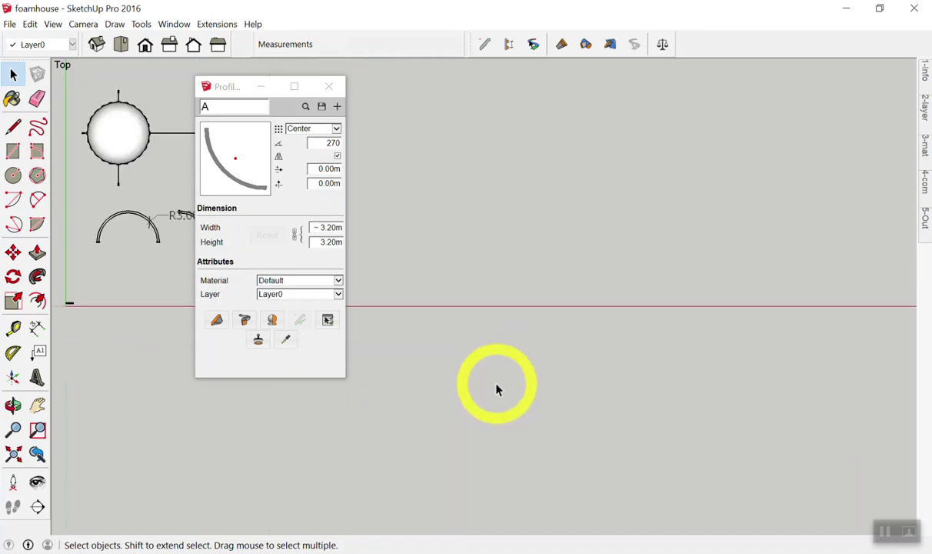
click(925, 218)
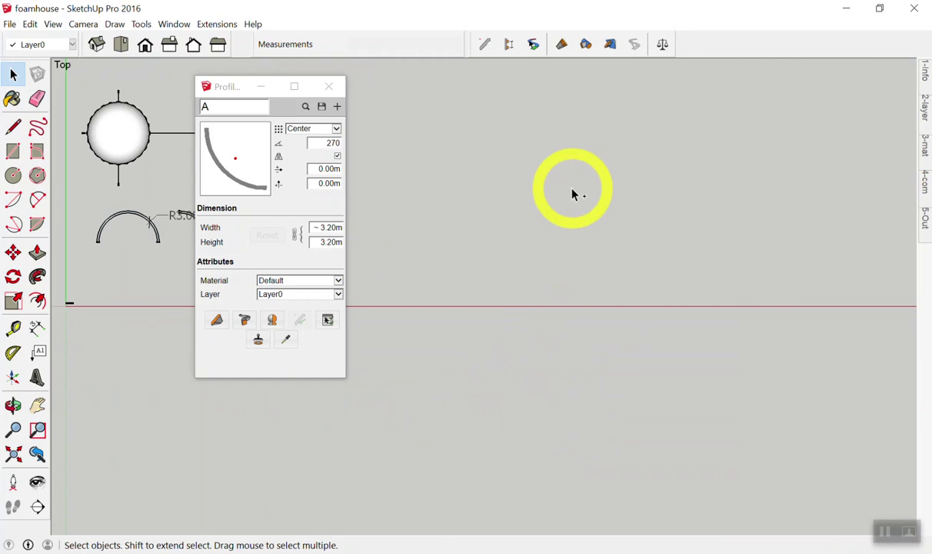
shift+middle_drag(572, 198, 739, 300)
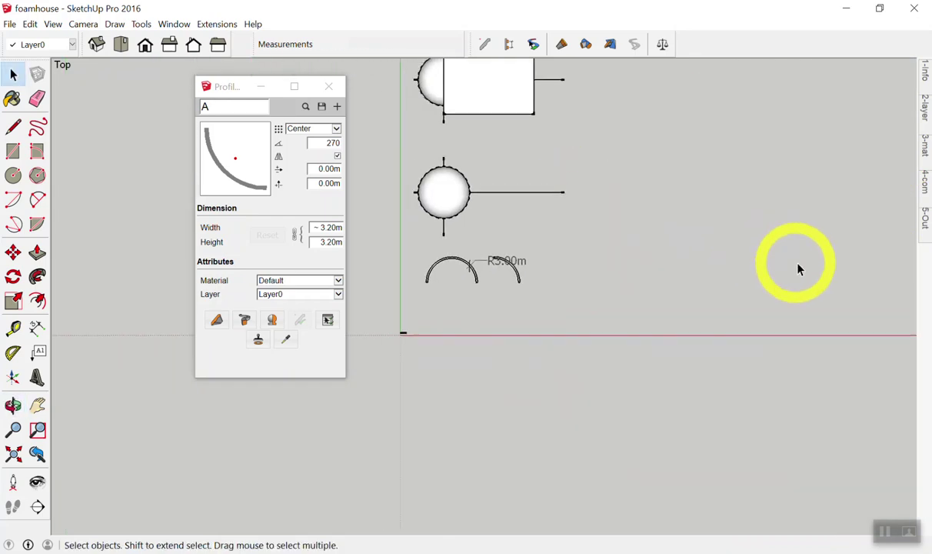
scroll(704, 323, up, 1)
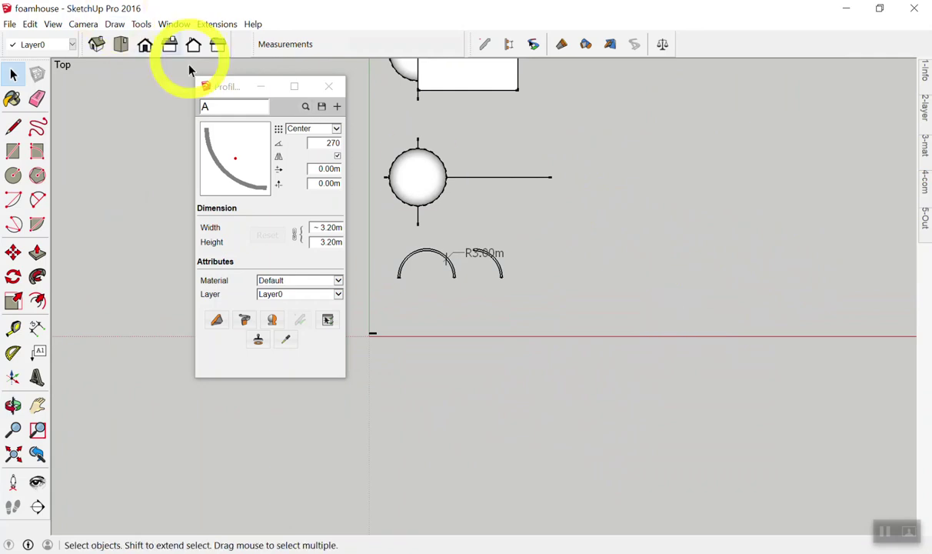
Step: Move the Profile Builder window left, out of the drawing area
drag(236, 87, 87, 95)
scroll(564, 363, up, 3)
scroll(565, 361, up, 1)
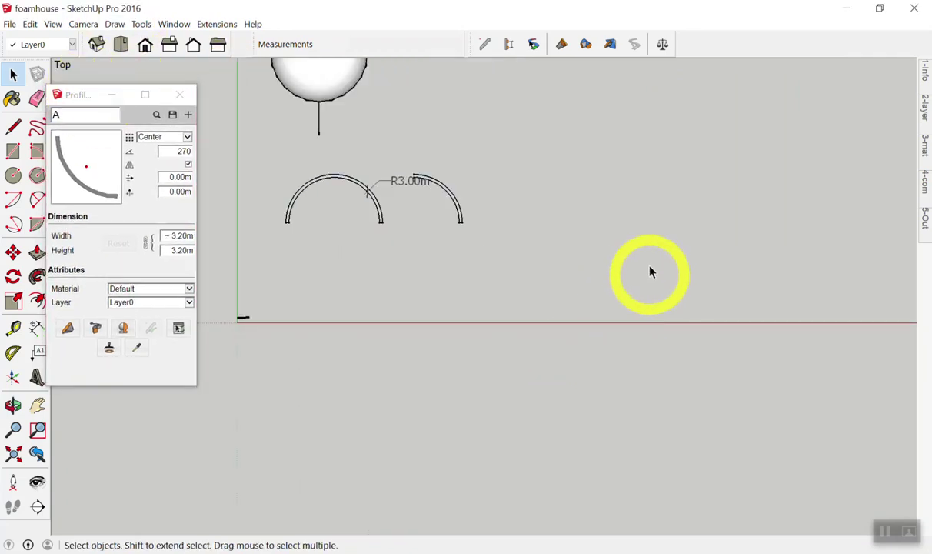
Step: Draw a vertical axis line to the right of the arcs
key(l)
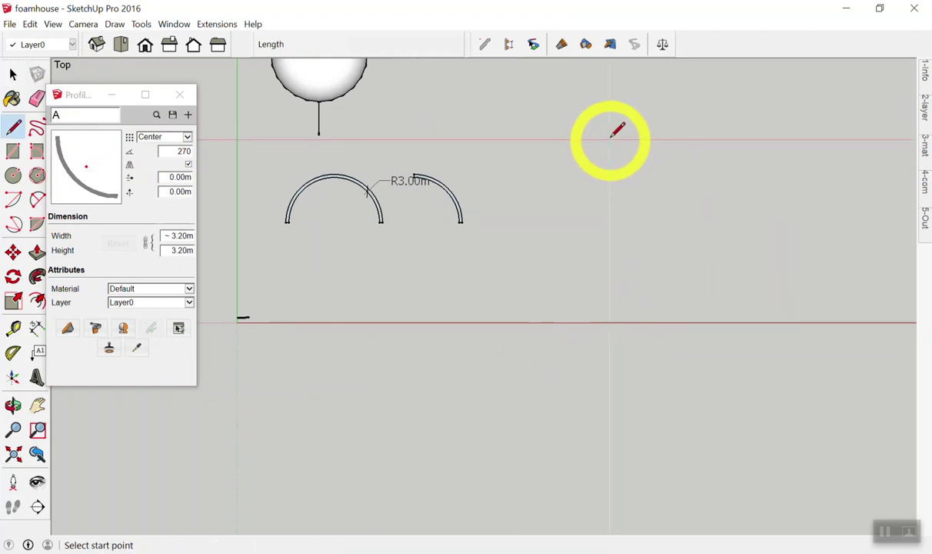
click(609, 117)
click(609, 294)
key(space)
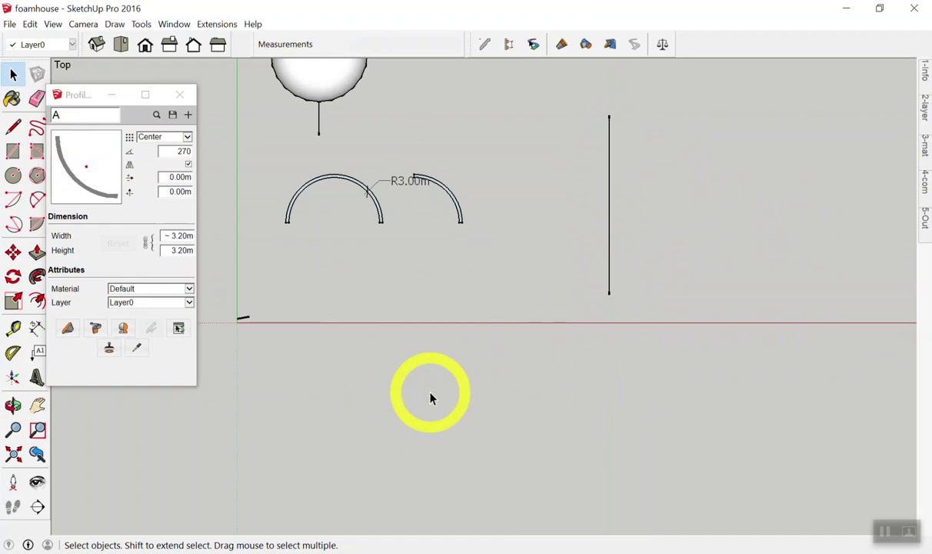
scroll(795, 239, up, 2)
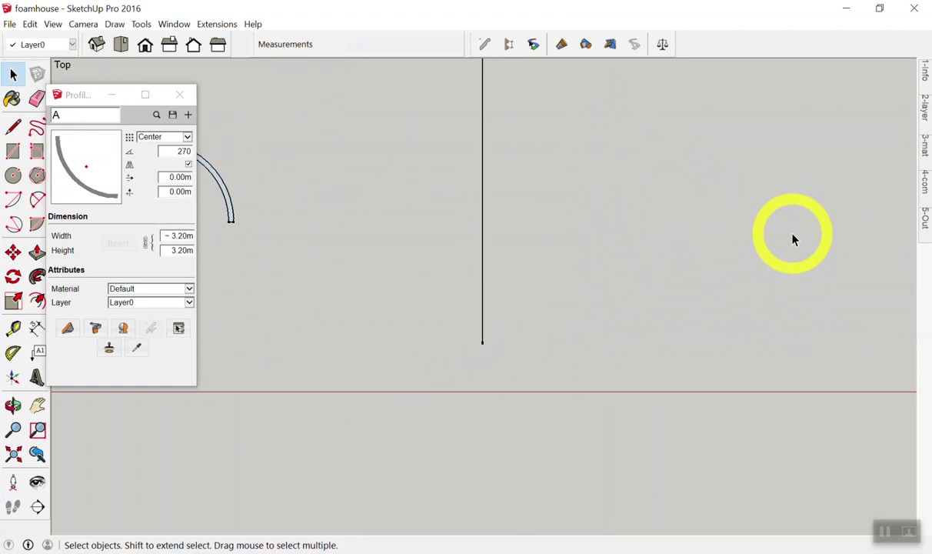
mouse_move(483, 305)
mouse_down()
mouse_move(601, 298)
mouse_move(684, 163)
mouse_move(721, 157)
mouse_up()
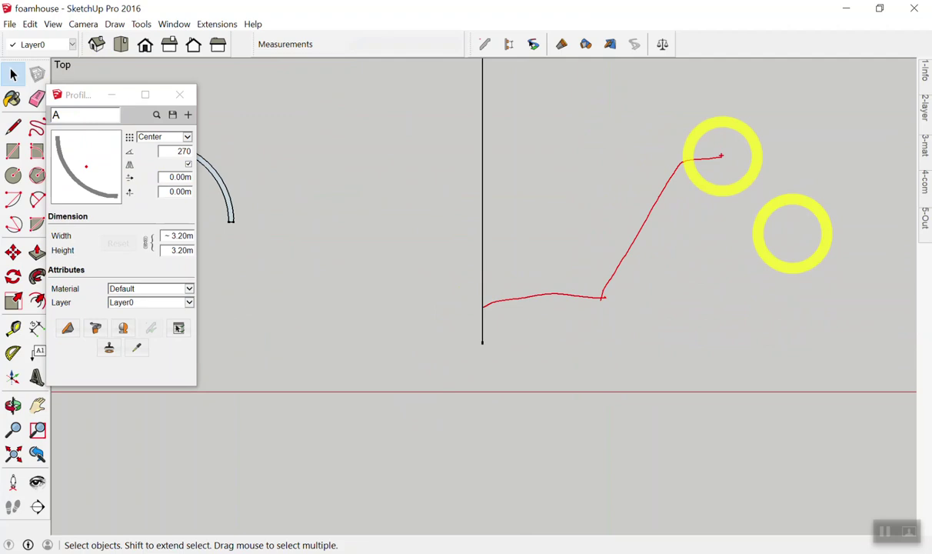
Step: Draw an open outline from that line: a flat base, a rising slope and a short top ledge
key(l)
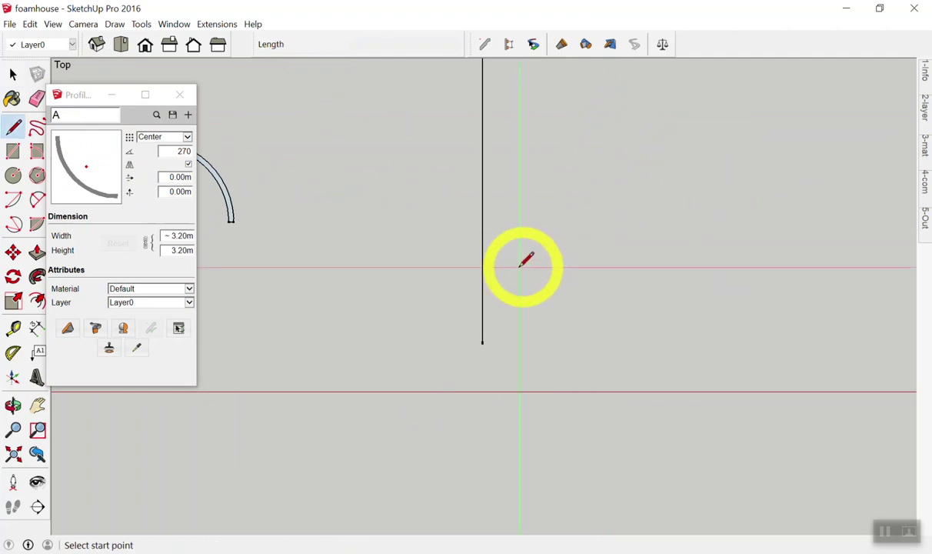
click(483, 303)
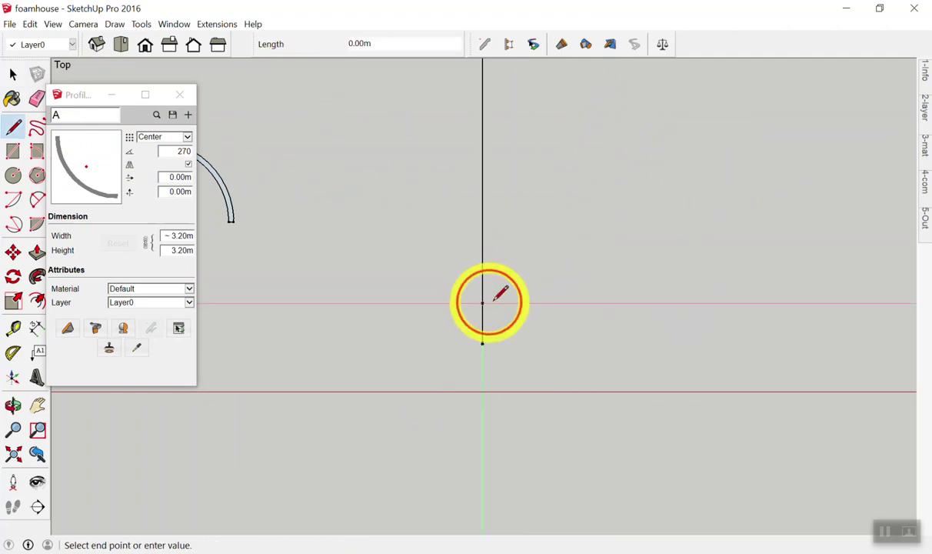
click(626, 303)
click(675, 182)
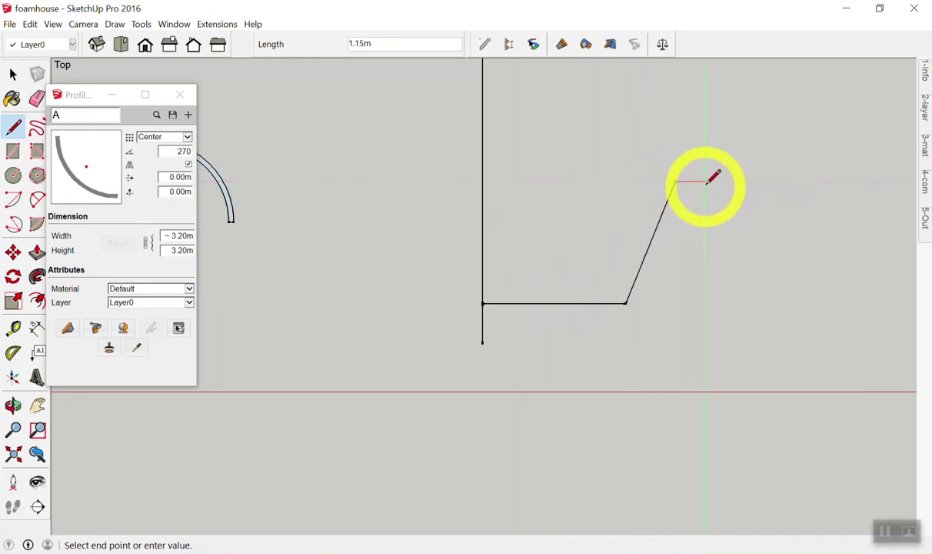
click(703, 181)
key(space)
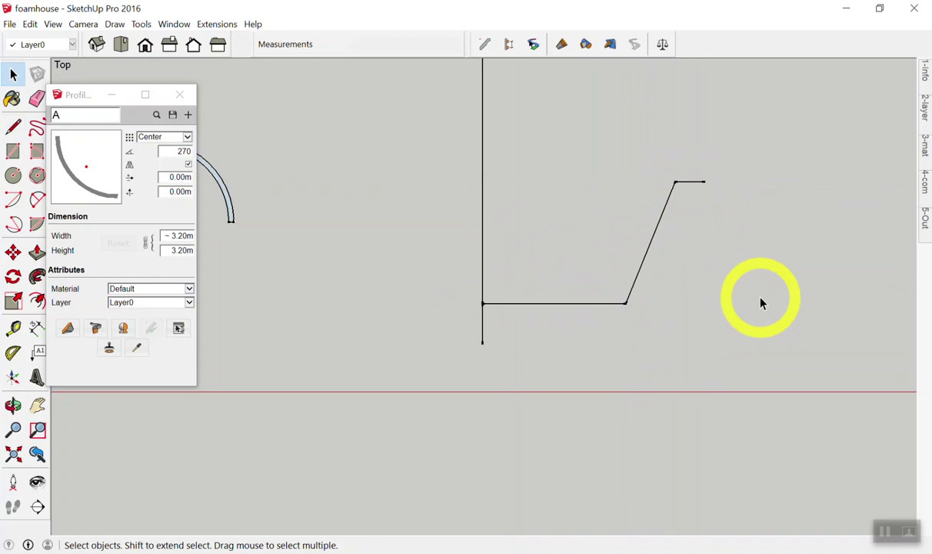
scroll(300, 192, down, 3)
Step: Start a new outline at the top of the green-axis line, tracing the sloping side and first steps
scroll(420, 150, up, 1)
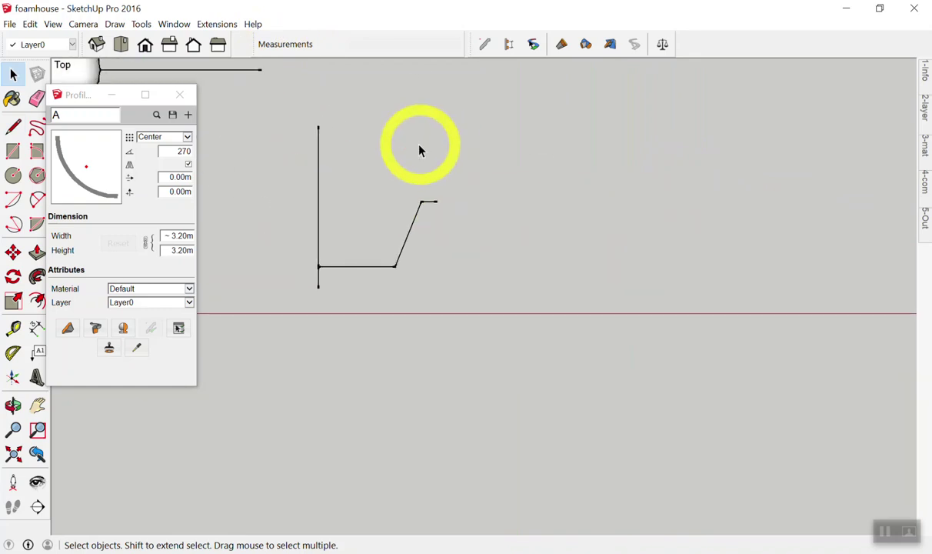
scroll(423, 154, down, 1)
key(l)
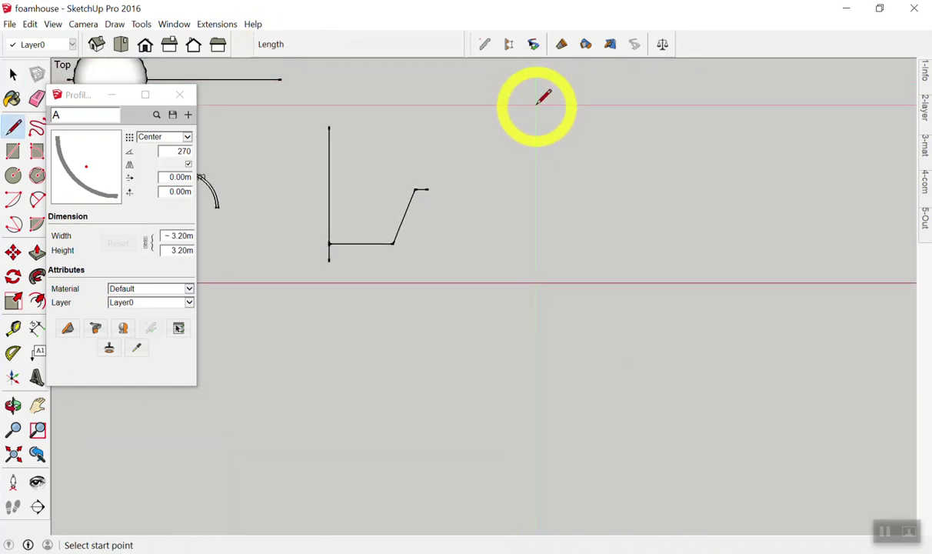
click(536, 106)
key(c)
key(space)
scroll(539, 135, up, 2)
key(l)
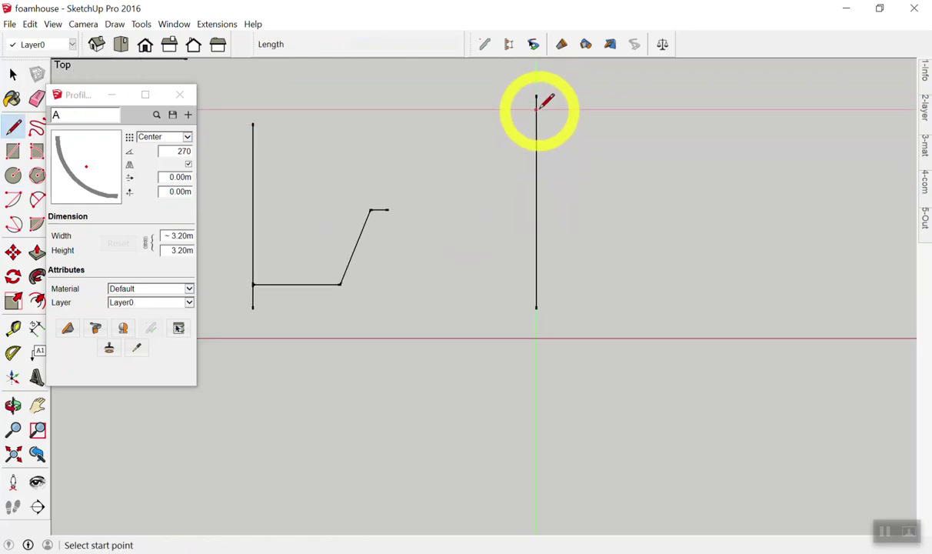
click(537, 108)
click(554, 210)
click(564, 209)
click(564, 225)
Step: Continue the outline down to the red axis and close it into a filled tapering face
click(581, 225)
drag(599, 276, 611, 309)
click(611, 308)
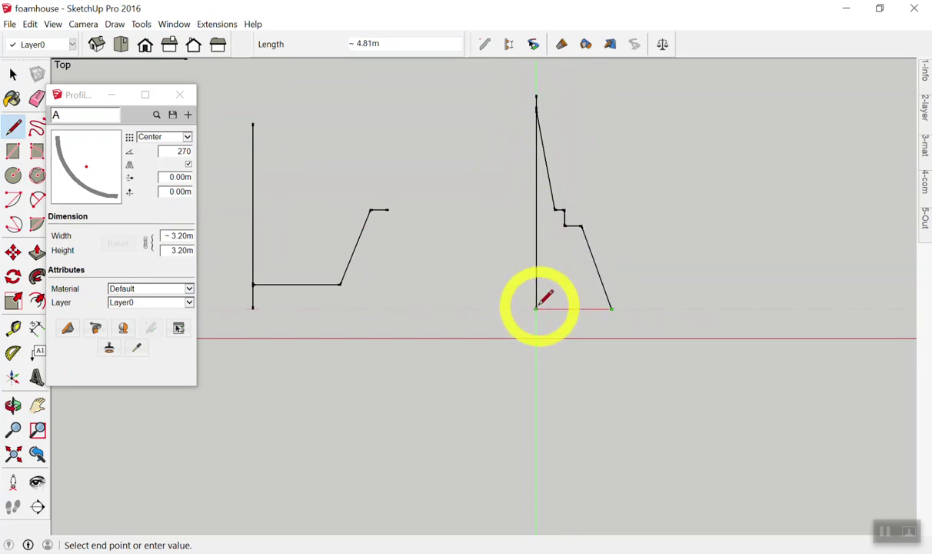
click(537, 309)
key(space)
Step: Erase the stray stub above the new face
key(e)
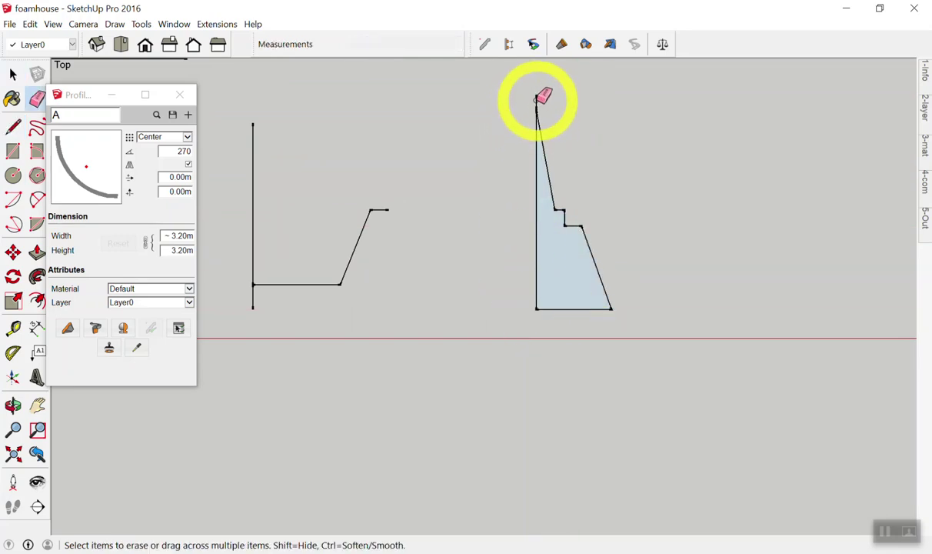
click(537, 102)
key(space)
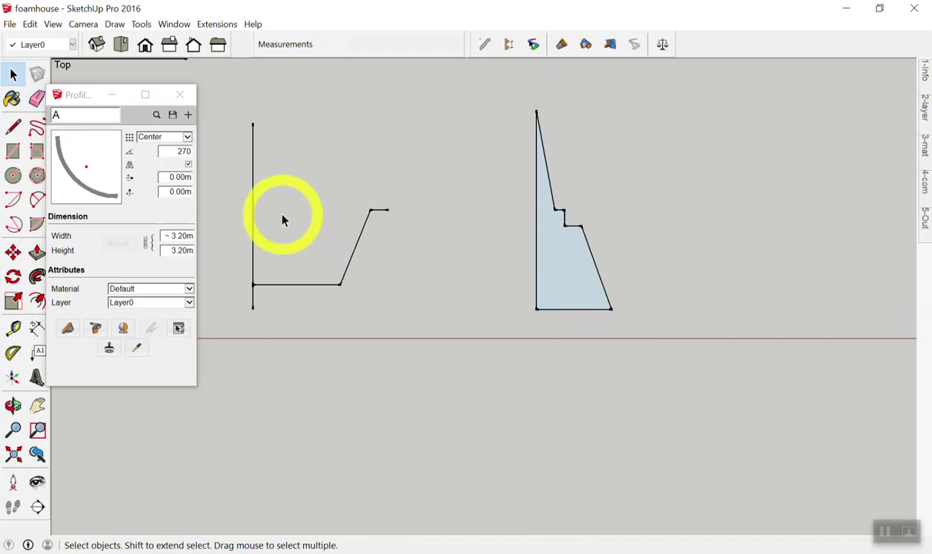
Step: Erase the open profile's vertical line and short lower segment, then select its edges
key(e)
click(253, 213)
key(space)
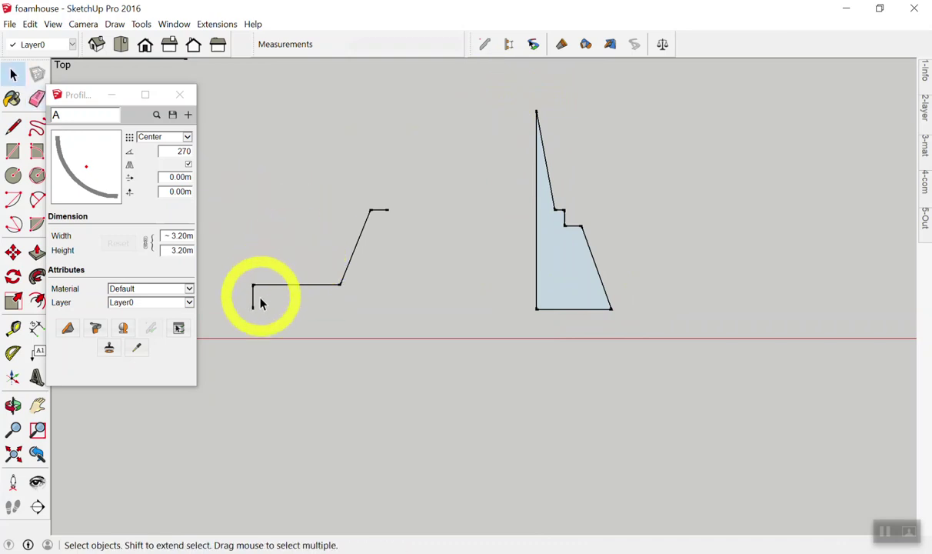
key(e)
key(space)
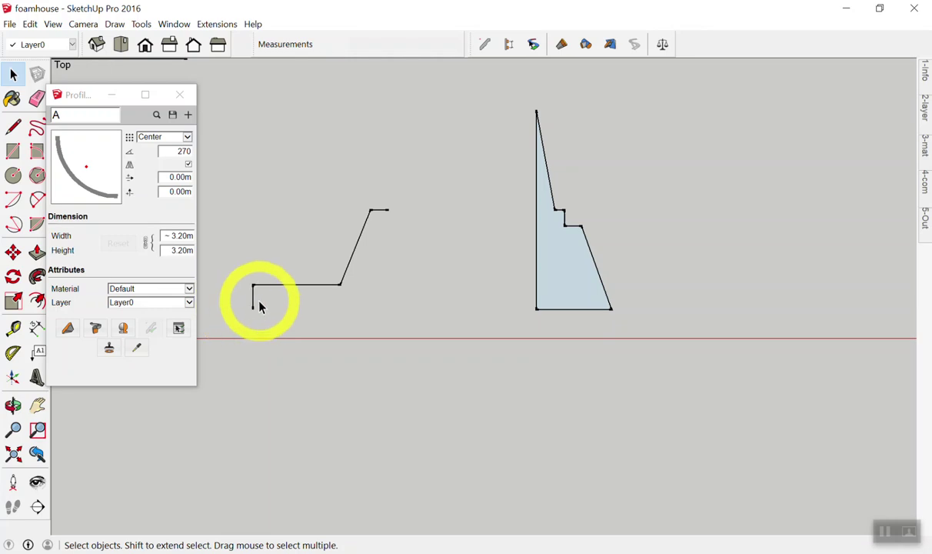
key(e)
click(253, 300)
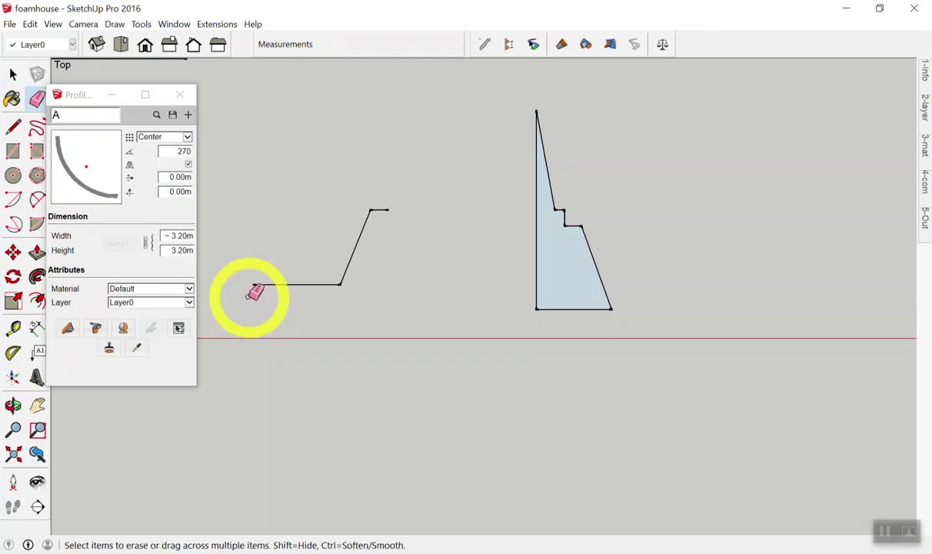
key(space)
drag(226, 321, 442, 156)
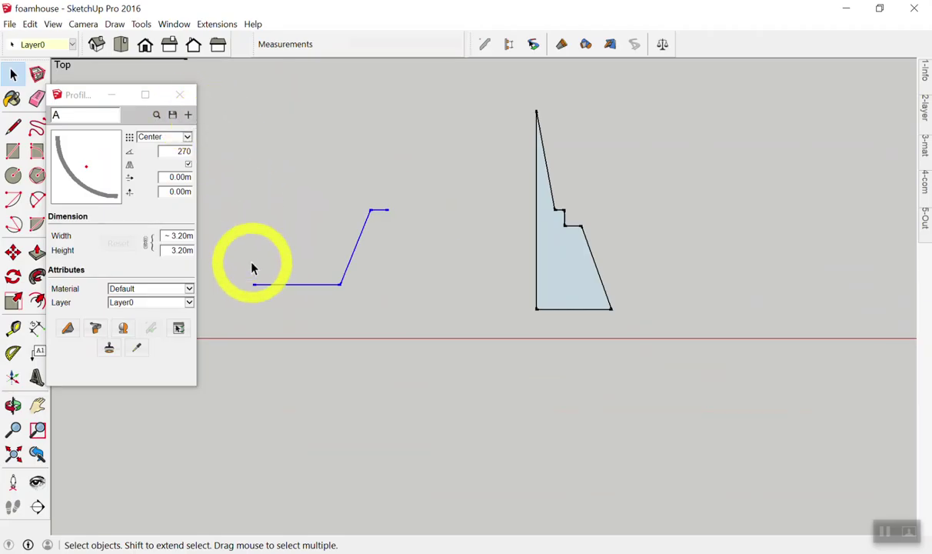
Step: Save the selected base-slope-ledge outline as Profile Builder profile 'กะละมัง', about 8.69m × 4.76m
drag(225, 327, 420, 184)
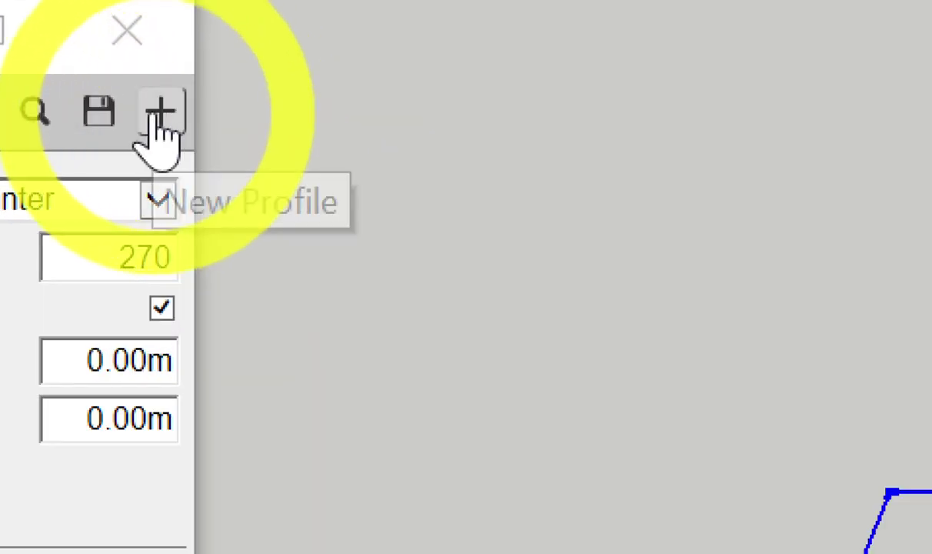
click(157, 116)
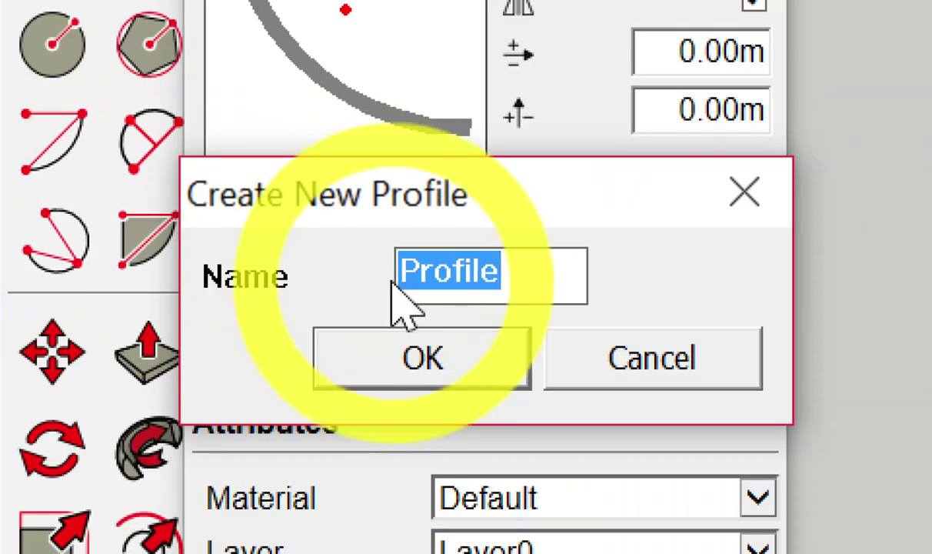
text(d)
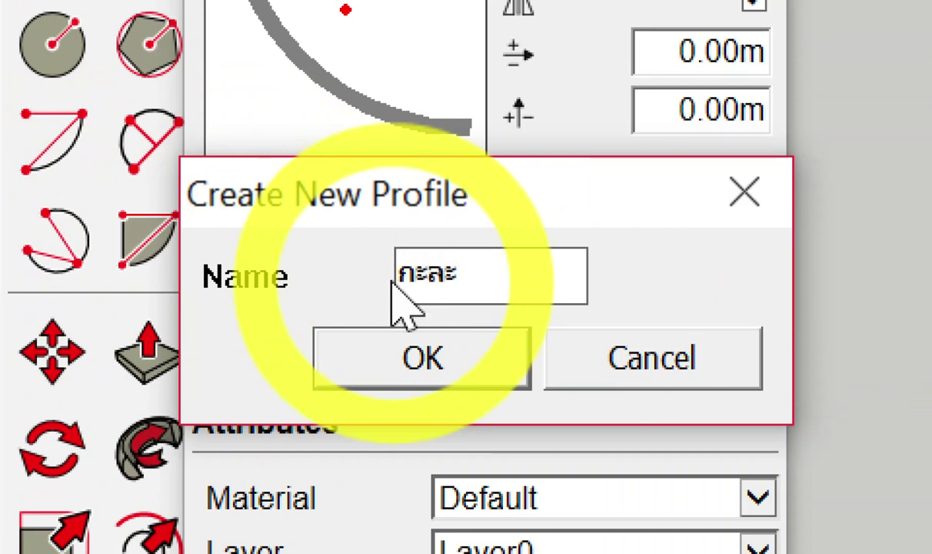
click(392, 283)
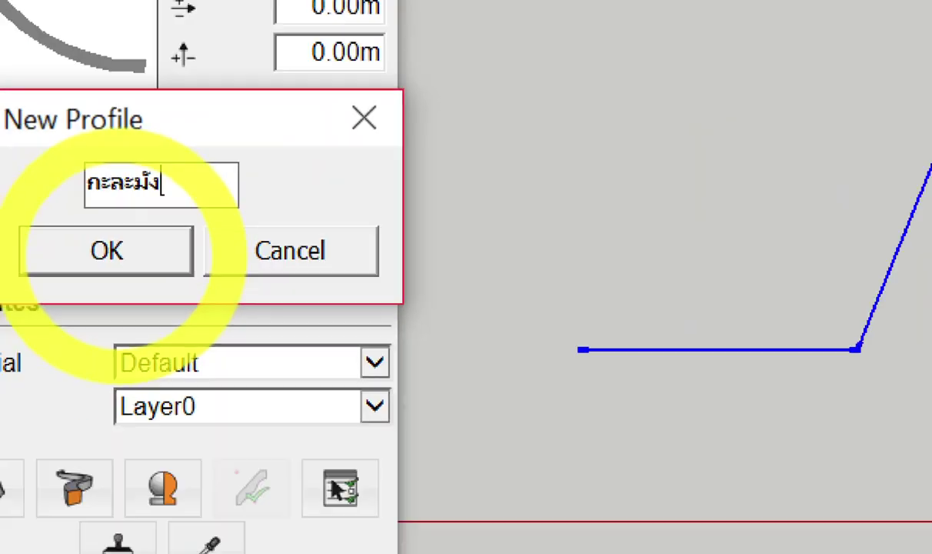
click(123, 252)
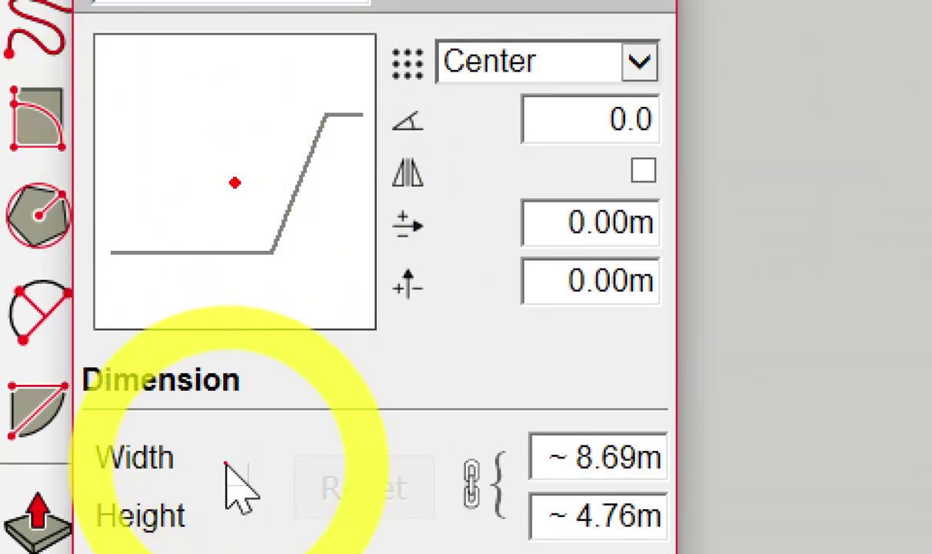
drag(114, 27, 117, 366)
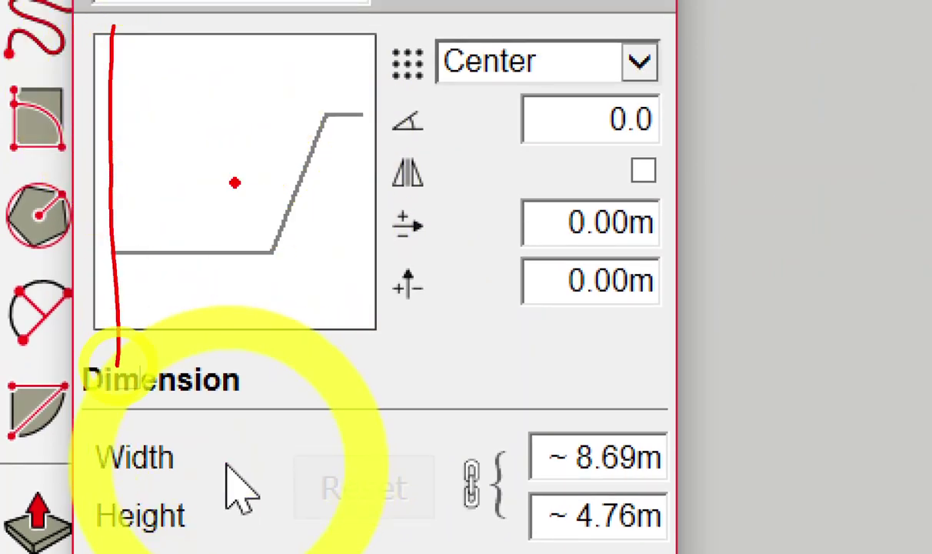
mouse_move(129, 83)
mouse_down()
mouse_move(166, 89)
mouse_move(159, 57)
mouse_move(192, 96)
mouse_move(250, 84)
mouse_move(275, 94)
mouse_move(308, 83)
mouse_move(331, 48)
mouse_up()
Step: Lathe the กะละมัง profile around a vertical axis into a basin-shaped bowl
key(Escape)
key(Escape)
scroll(308, 231, down, 2)
scroll(325, 291, up, 2)
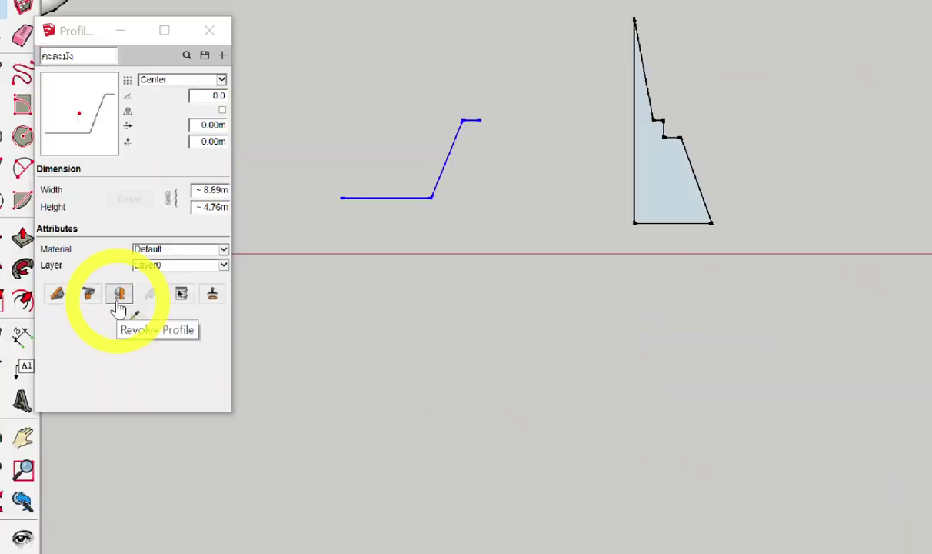
click(119, 296)
mouse_move(304, 323)
middle_down()
mouse_move(396, 365)
mouse_move(298, 157)
middle_up()
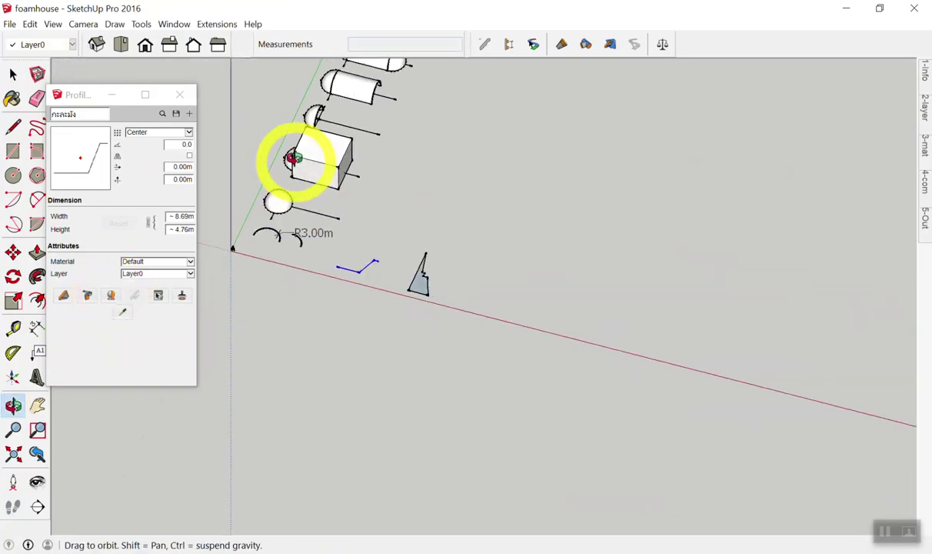
click(461, 183)
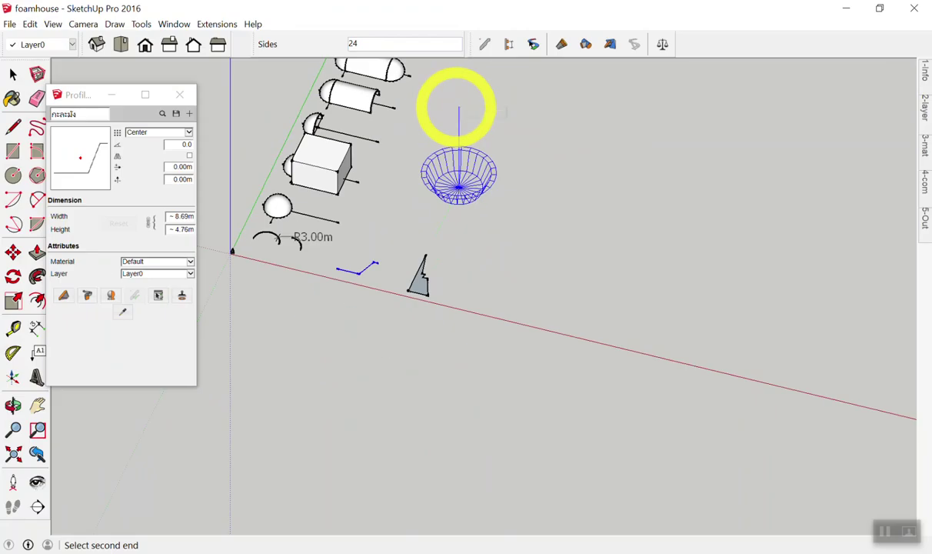
click(458, 106)
mouse_move(454, 104)
middle_down()
mouse_move(468, 201)
mouse_move(429, 11)
middle_up()
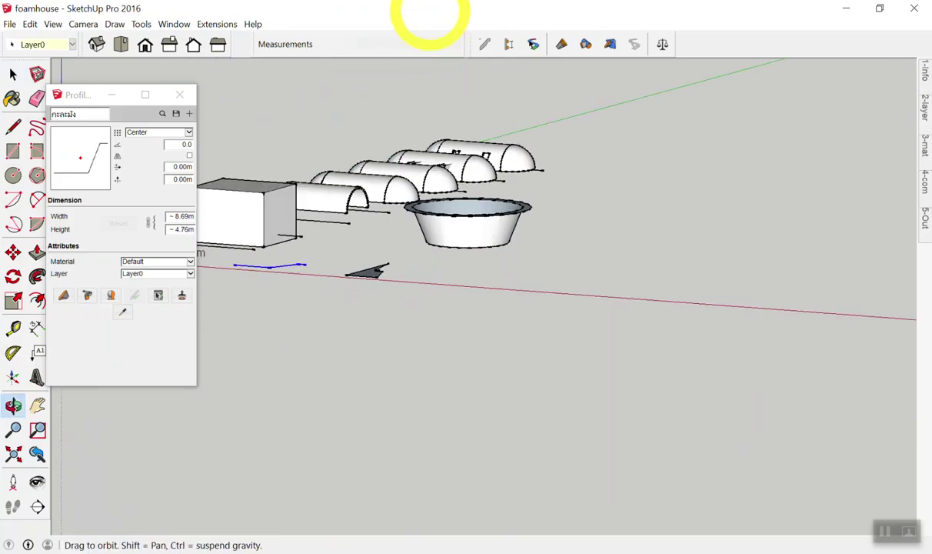
scroll(447, 187, up, 3)
key(space)
Step: Orbit around the bowl and window-select the jagged triangle profile beside it
scroll(469, 151, up, 1)
scroll(437, 146, down, 1)
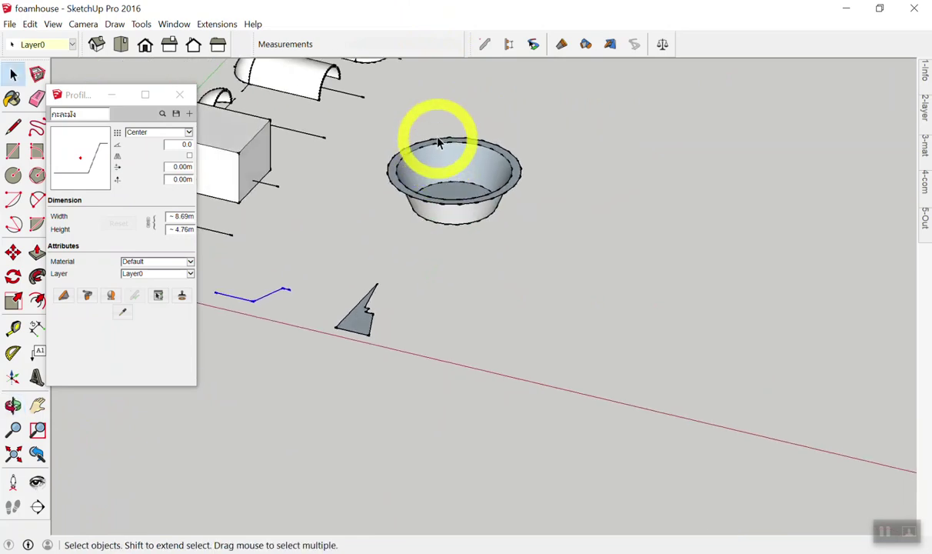
scroll(442, 136, up, 4)
scroll(443, 136, up, 1)
scroll(443, 133, down, 2)
scroll(443, 135, up, 3)
scroll(430, 142, down, 1)
scroll(431, 146, down, 3)
middle_drag(558, 204, 499, 358)
scroll(461, 307, up, 3)
mouse_move(402, 268)
middle_down()
mouse_move(580, 231)
mouse_move(475, 354)
middle_up()
scroll(458, 298, up, 1)
scroll(406, 354, down, 2)
scroll(405, 354, up, 3)
scroll(369, 462, down, 3)
scroll(415, 384, up, 3)
scroll(385, 377, up, 1)
mouse_move(314, 408)
mouse_down()
mouse_move(366, 329)
mouse_move(561, 115)
mouse_up()
mouse_move(347, 378)
mouse_down()
mouse_move(436, 224)
mouse_move(520, 131)
mouse_up()
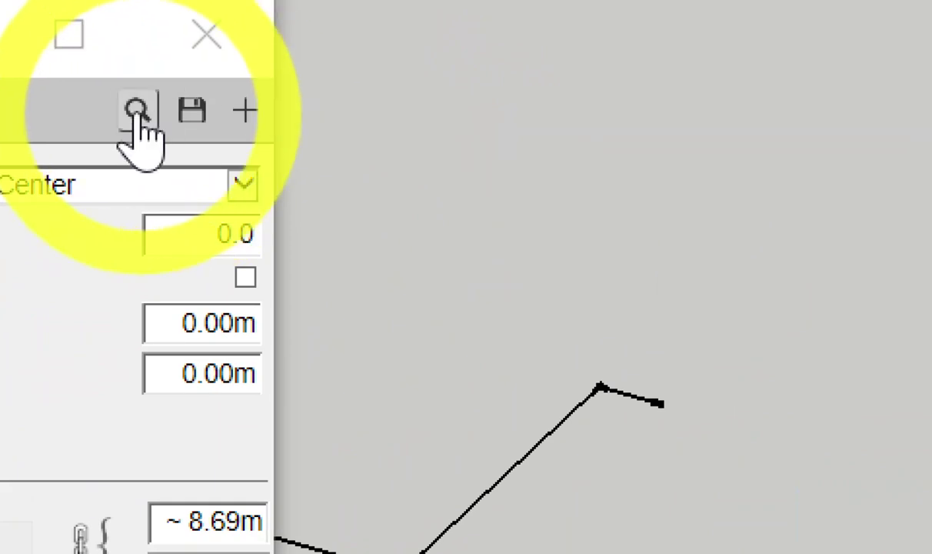
Step: Save the selected jagged triangle as a new Profile Builder profile named 'JD', about 4.81m × 12.73m
click(235, 107)
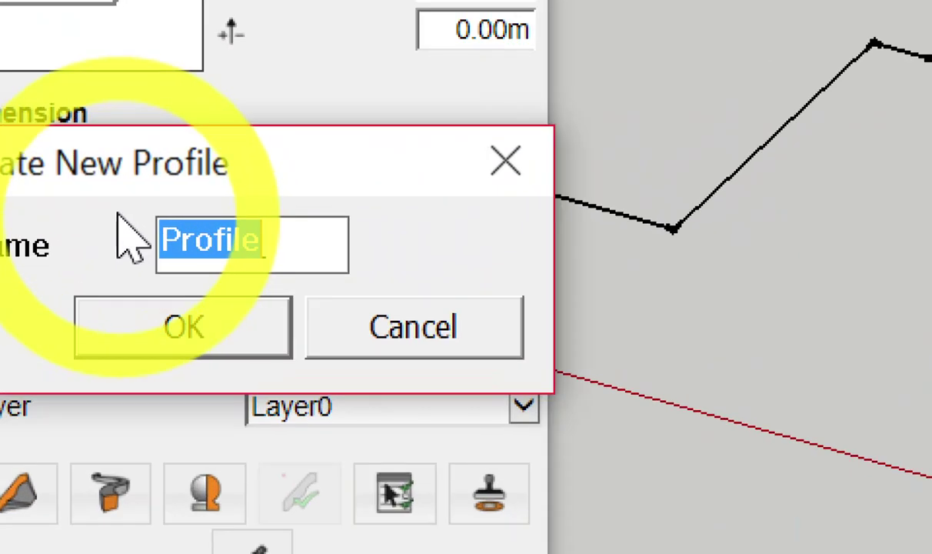
text(oa)
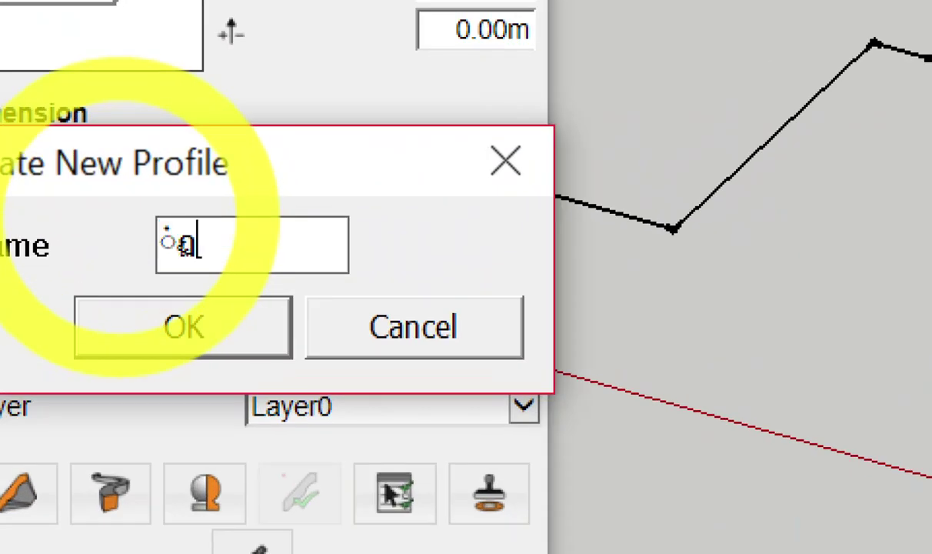
text(JD)
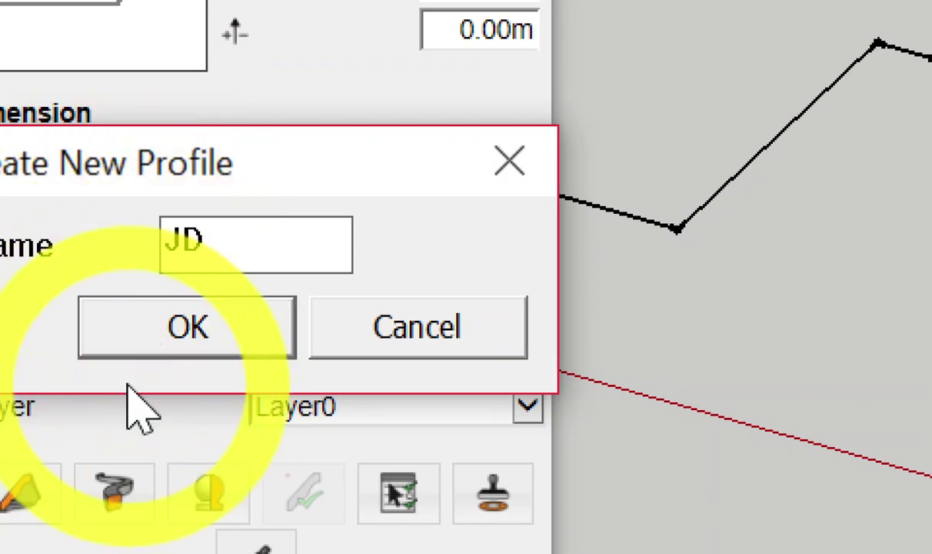
click(188, 339)
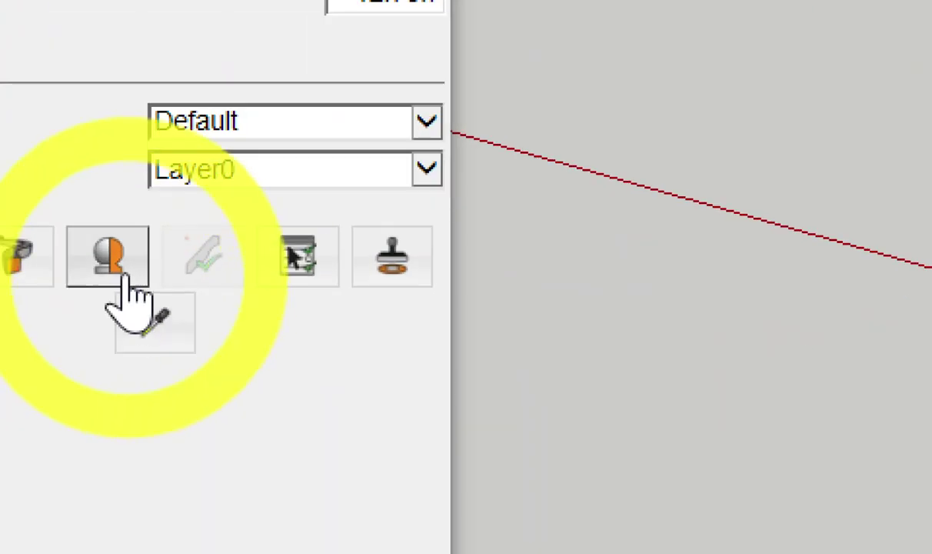
Step: Lathe the JD profile around a vertical axis into a stepped, spire-topped cone beneath the bowl
click(110, 295)
middle_drag(273, 302, 416, 266)
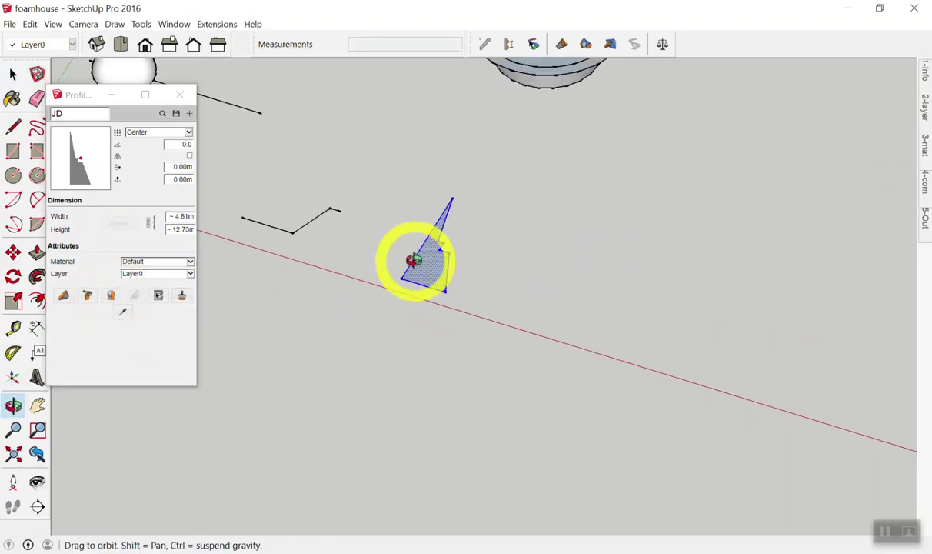
drag(554, 229, 554, 153)
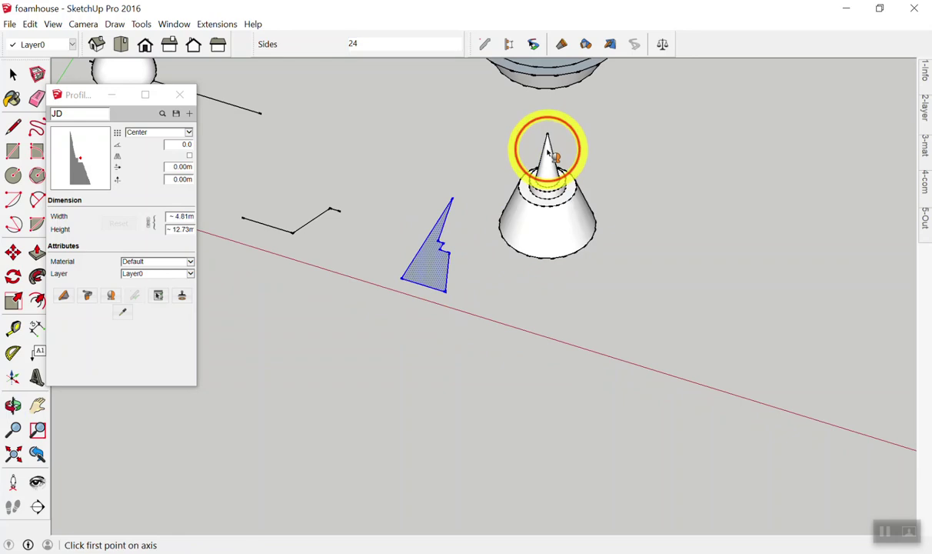
middle_drag(548, 154, 655, 215)
scroll(727, 115, up, 2)
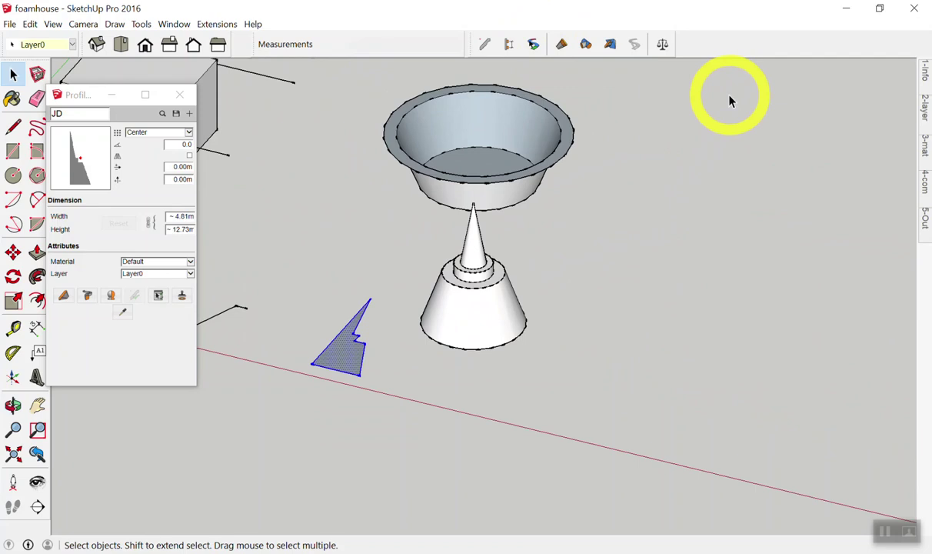
scroll(496, 383, down, 3)
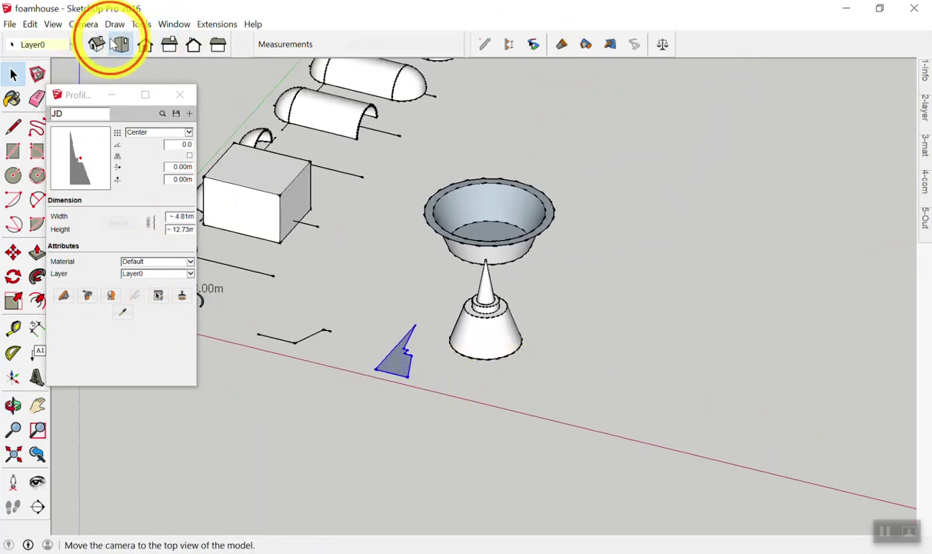
Step: Switch to Top view and mark the axis point beneath the profile with the screen pen
click(121, 44)
scroll(308, 228, down, 2)
scroll(408, 370, up, 2)
scroll(419, 343, up, 3)
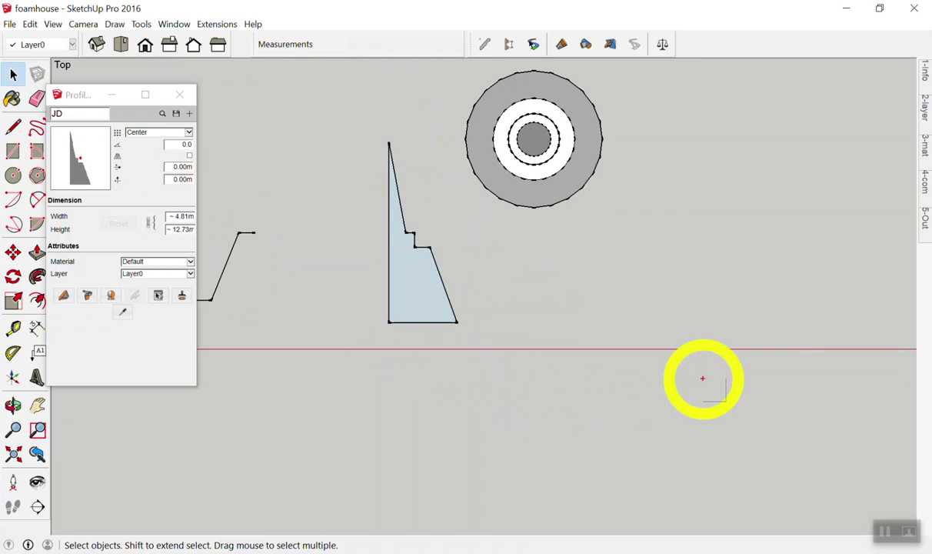
mouse_move(410, 329)
mouse_down()
mouse_move(427, 328)
mouse_move(433, 390)
mouse_up()
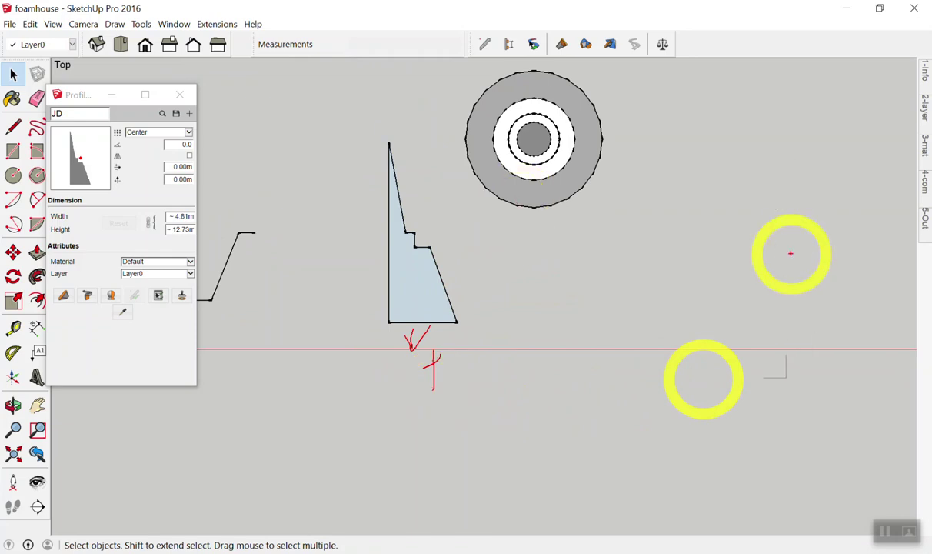
Step: Sketch rectangle A on screen with its 0.4 by 0.1 dimension notes
mouse_move(636, 183)
mouse_down()
mouse_move(723, 237)
mouse_move(767, 237)
mouse_up()
drag(623, 194, 763, 235)
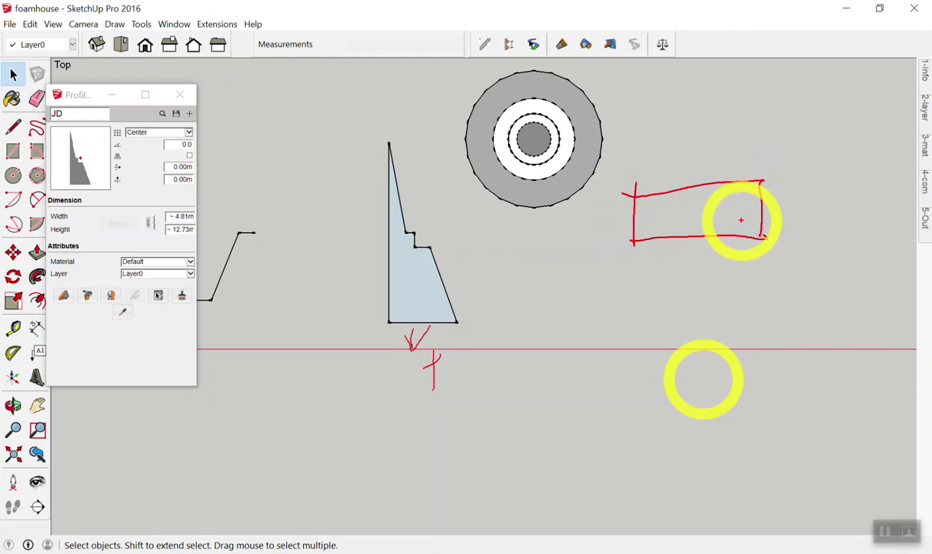
mouse_move(668, 257)
mouse_down()
mouse_move(703, 262)
mouse_move(705, 291)
mouse_up()
click(683, 283)
mouse_move(784, 193)
mouse_down()
mouse_move(779, 199)
mouse_move(835, 194)
mouse_up()
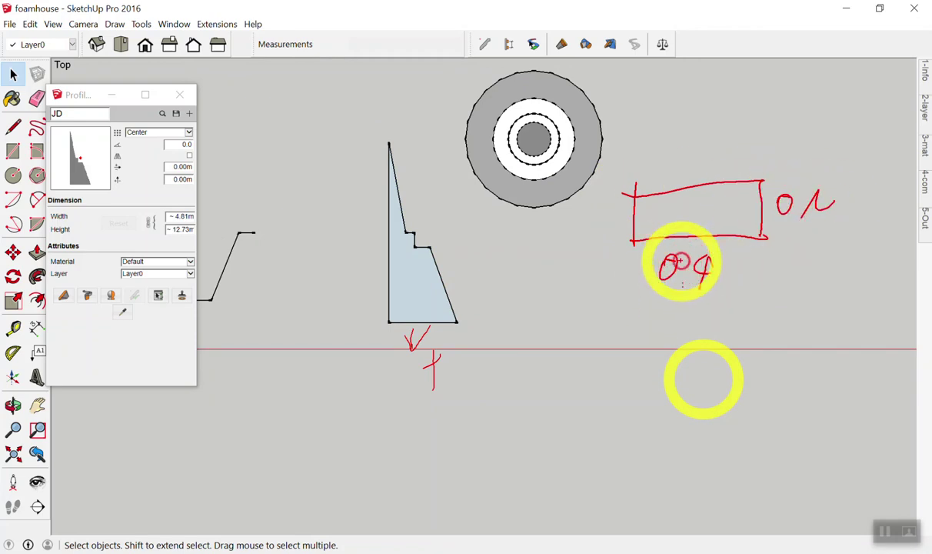
Step: Sketch rectangle B with its 0.4 by 0.1 dimensions and label both rectangles A and B
mouse_move(526, 220)
mouse_down()
mouse_move(525, 313)
mouse_move(589, 216)
mouse_move(526, 219)
mouse_up()
mouse_move(489, 245)
mouse_down()
mouse_move(516, 250)
mouse_move(508, 280)
mouse_up()
mouse_move(536, 327)
mouse_down()
mouse_move(537, 348)
mouse_move(585, 338)
mouse_up()
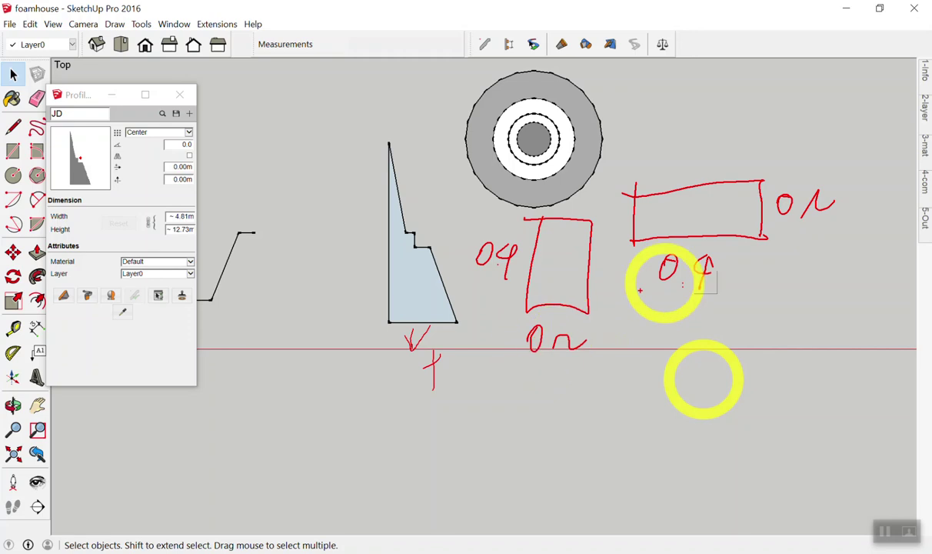
mouse_move(685, 220)
mouse_down()
mouse_move(697, 196)
mouse_move(708, 219)
mouse_up()
drag(688, 209, 704, 210)
drag(562, 238, 560, 279)
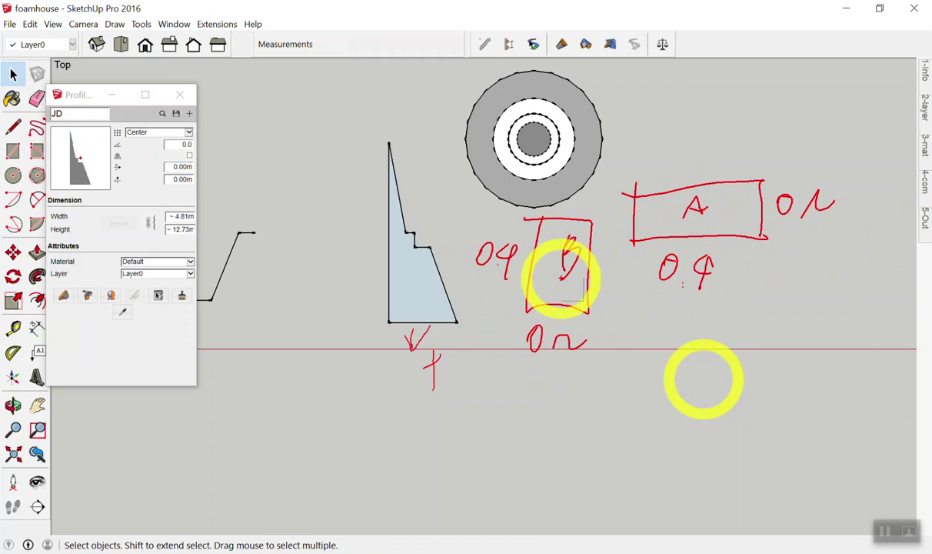
Step: Clear the pen sketches, lathe the triangle around the small circle, then delete that trial bowl
key(Escape)
scroll(665, 161, down, 3)
scroll(615, 197, down, 2)
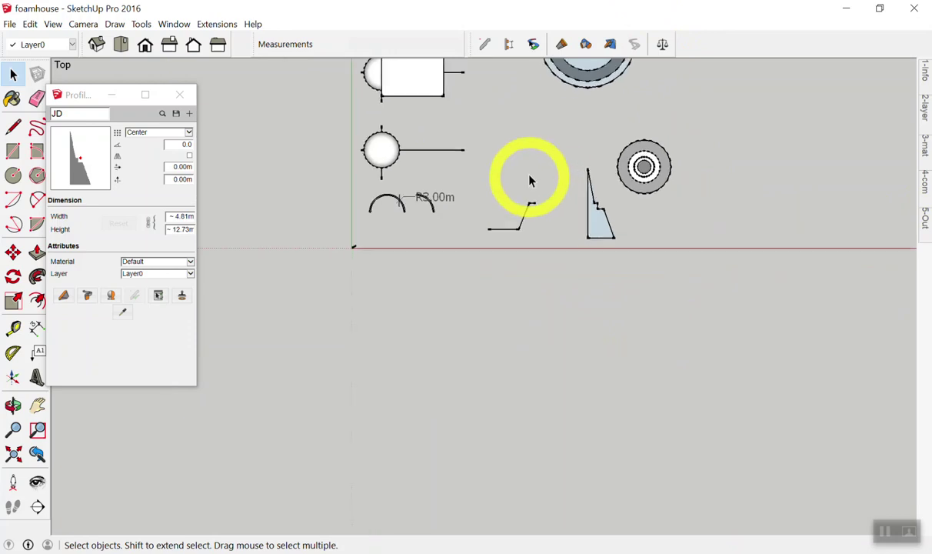
scroll(530, 180, up, 1)
drag(687, 123, 563, 265)
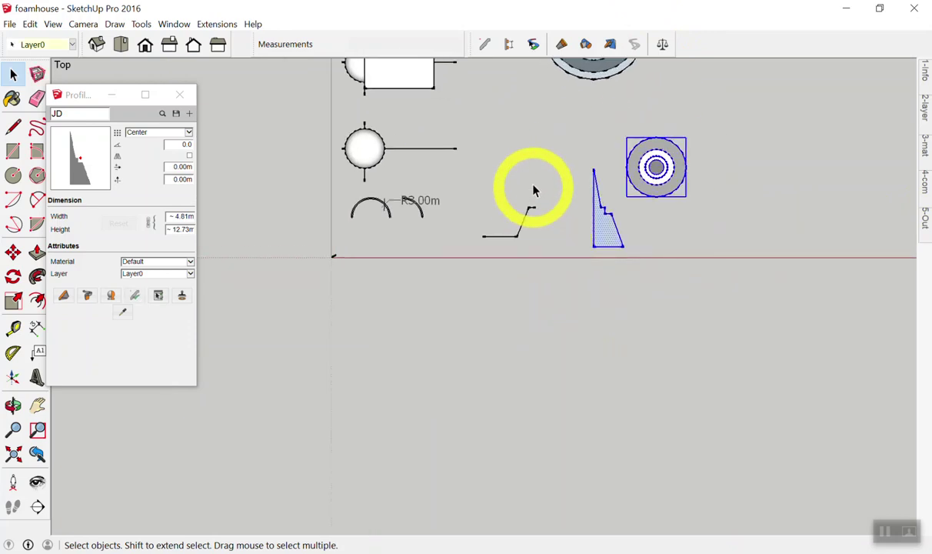
mouse_move(468, 253)
middle_down()
mouse_move(601, 224)
mouse_move(653, 299)
middle_up()
click(592, 231)
key(Delete)
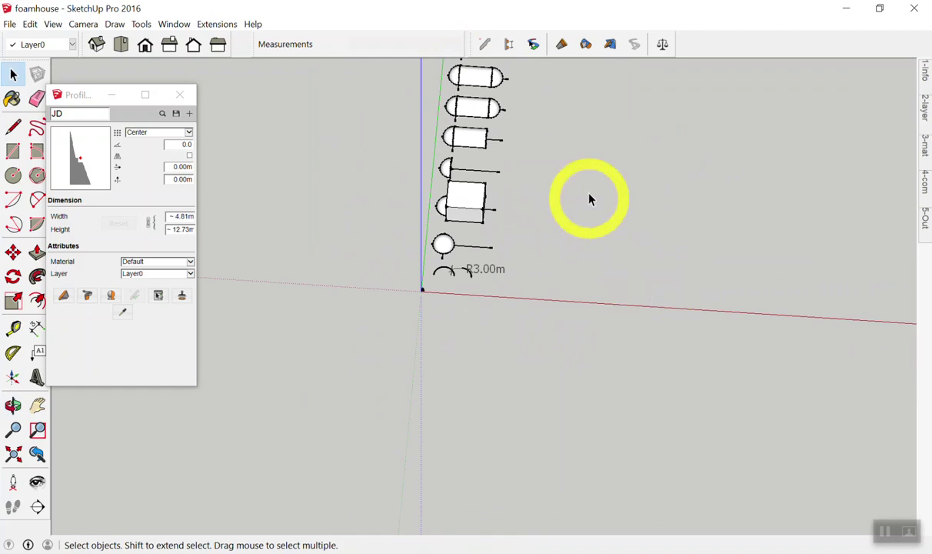
Step: In Top view, draw a vertical line parallel to the green axis beside the dome profiles
click(129, 48)
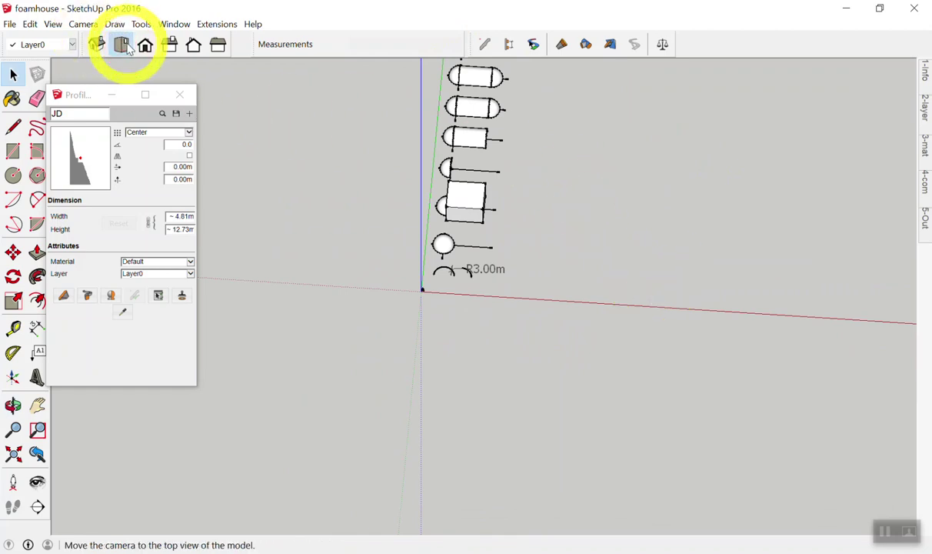
scroll(636, 416, up, 3)
scroll(539, 439, up, 3)
scroll(509, 421, down, 2)
key(l)
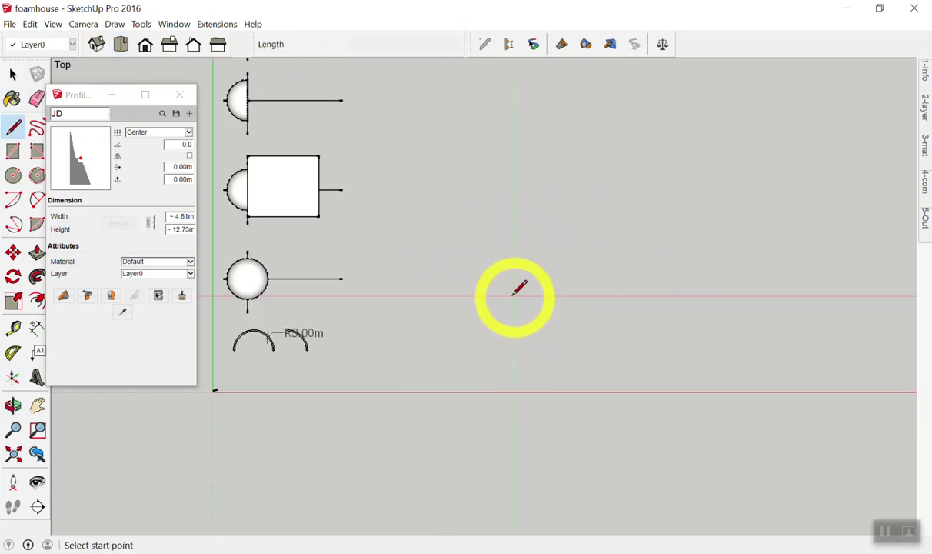
click(481, 327)
click(482, 125)
key(space)
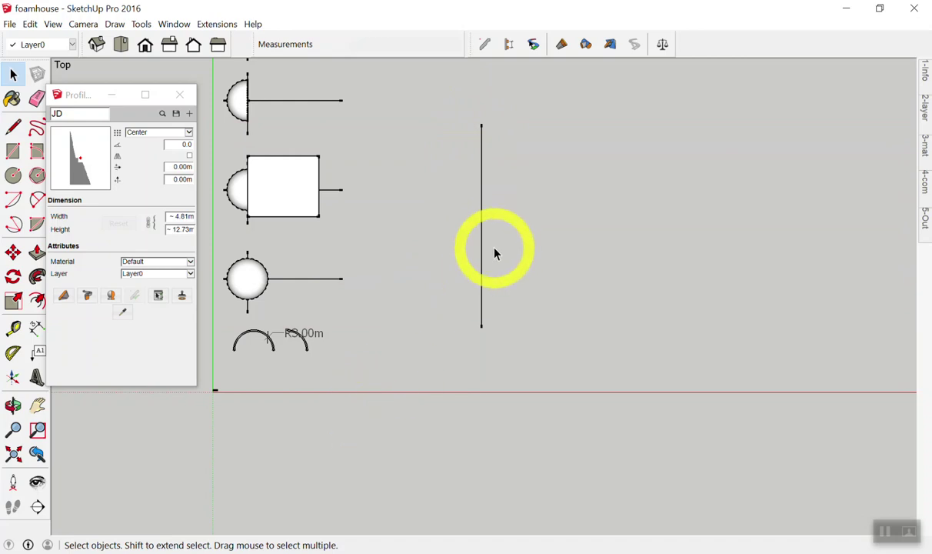
key(d)
click(599, 225)
key(space)
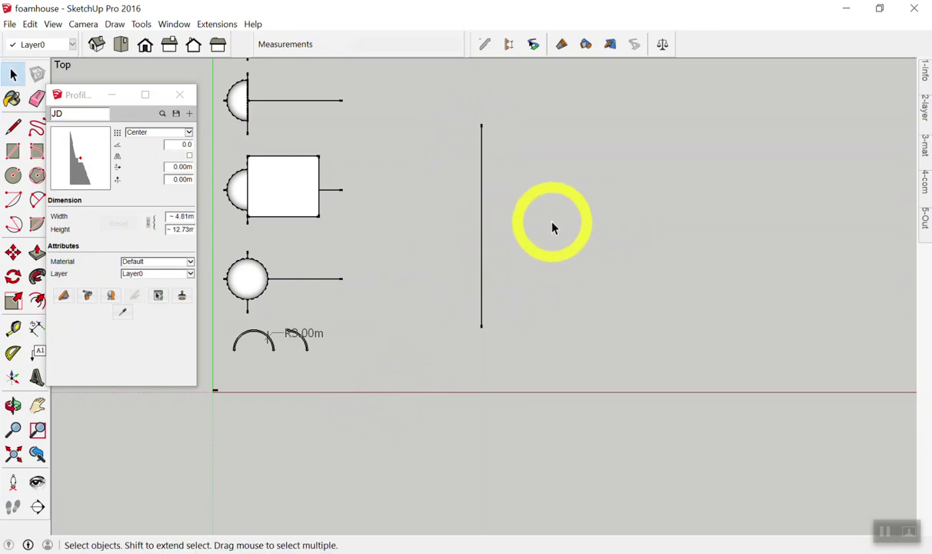
Step: Draw a trial circle and delete the vertical line to its left
key(c)
click(553, 221)
click(602, 243)
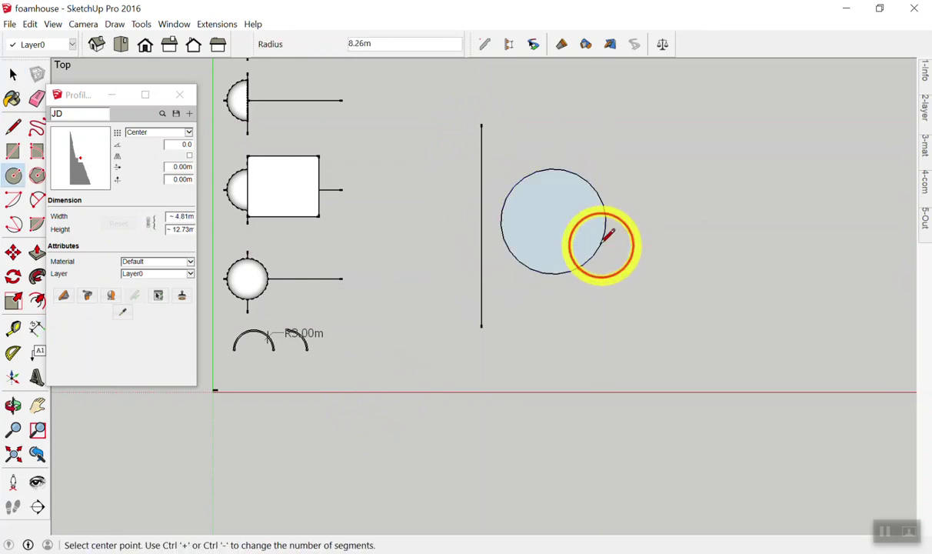
key(space)
drag(495, 126, 433, 166)
key(Delete)
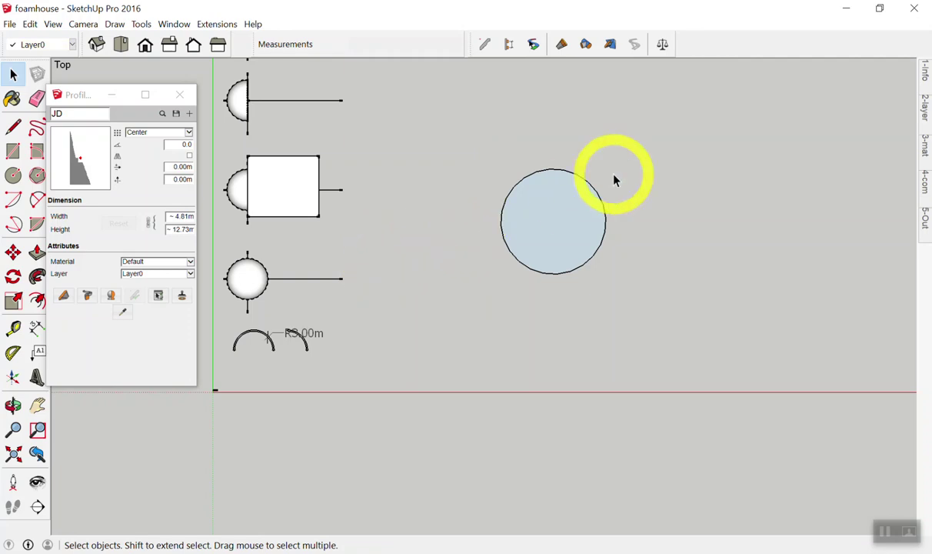
Step: Try a line from the circle's centre, then delete the trial circle
key(l)
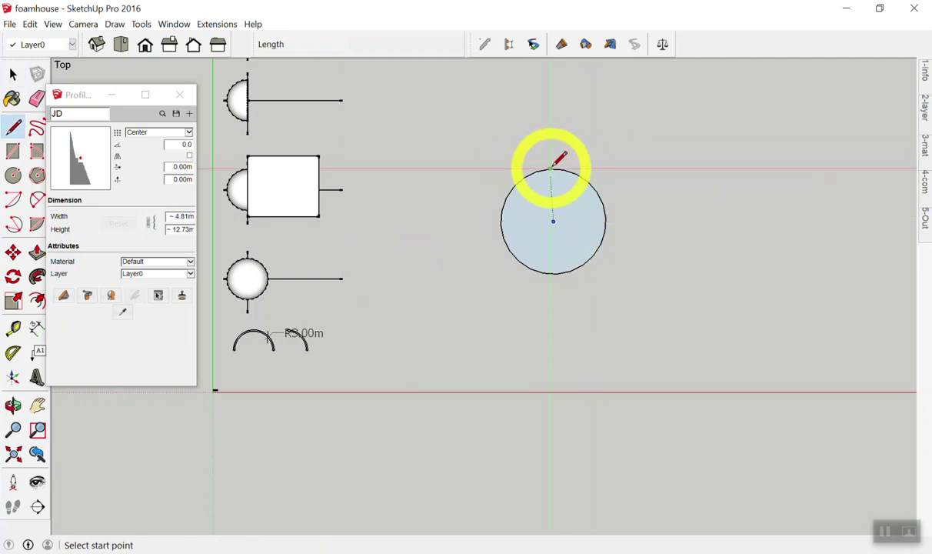
click(554, 221)
key(space)
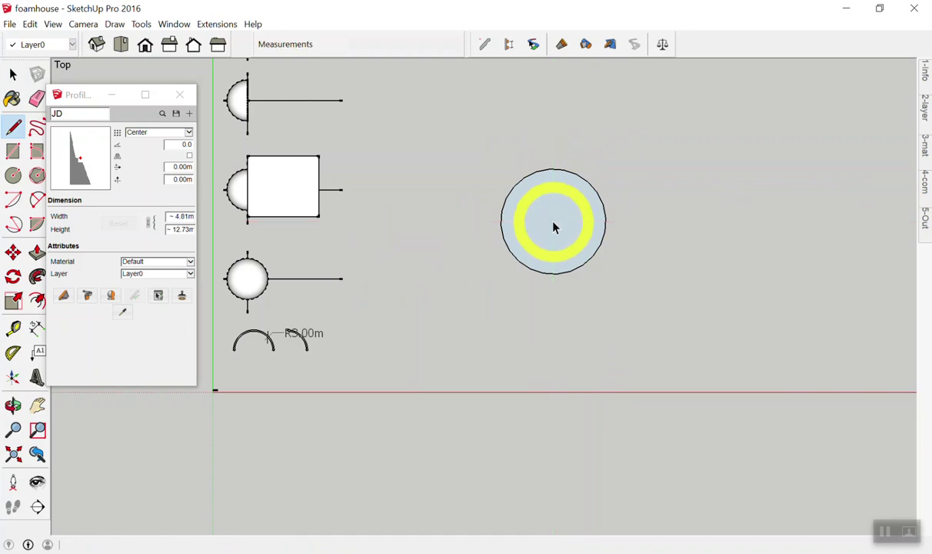
scroll(583, 206, up, 2)
scroll(580, 210, down, 1)
drag(428, 156, 717, 337)
key(Delete)
Step: Draw a new circle with a 2 m radius
key(c)
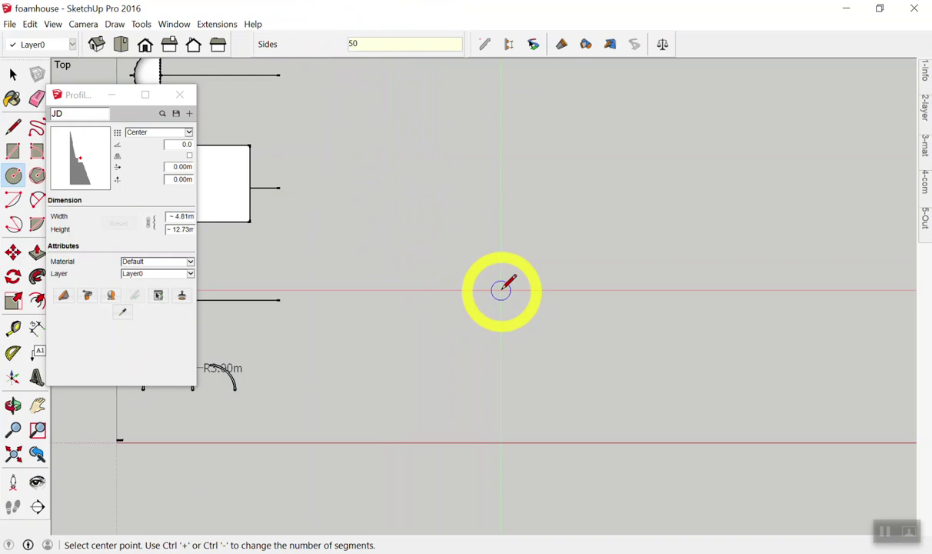
click(486, 260)
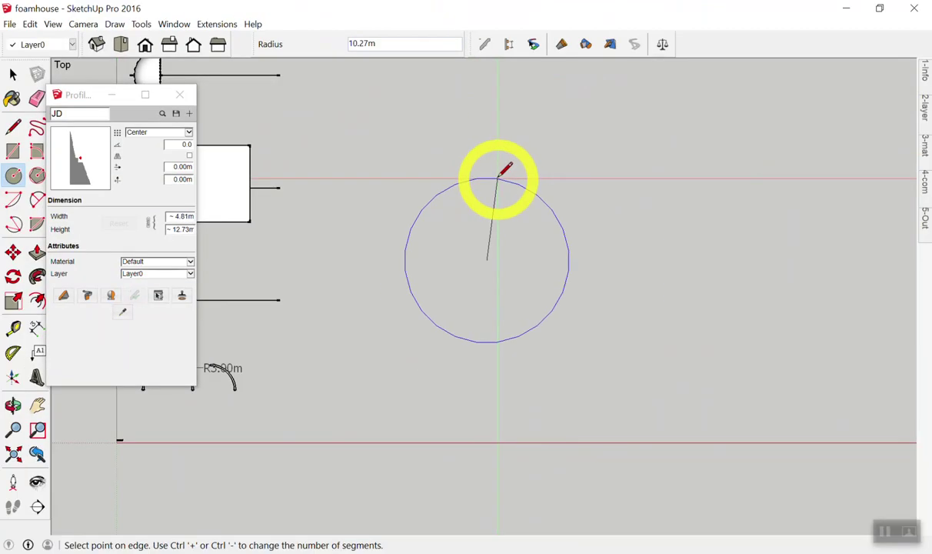
key(Escape)
key(space)
key(c)
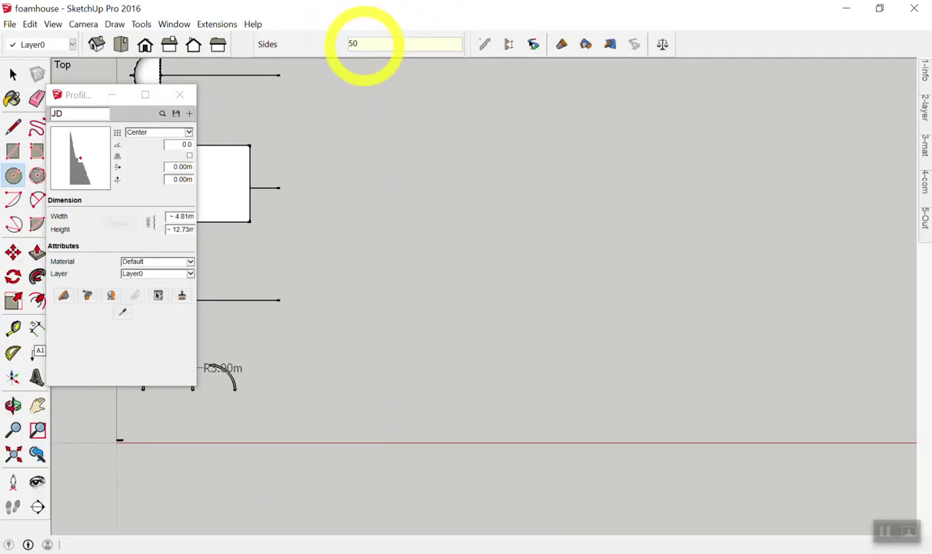
click(445, 292)
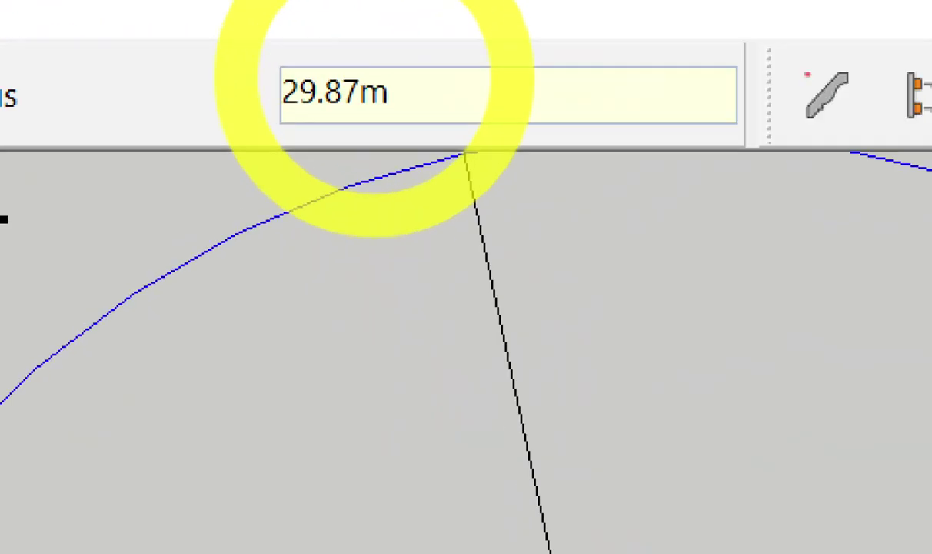
text(2)
key(Return)
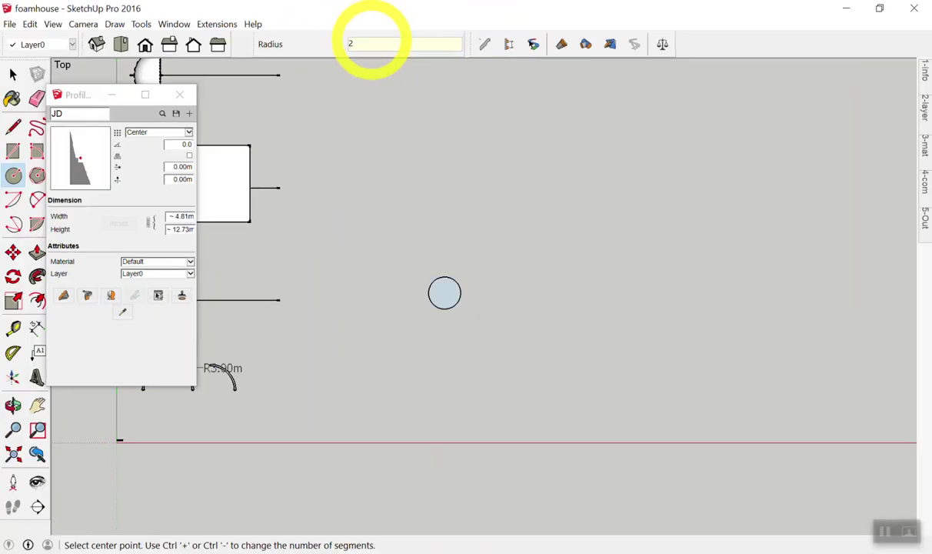
key(space)
Step: Confirm the circle with a DIA 4.00m diameter dimension, then select that dimension to remove it
scroll(463, 287, up, 5)
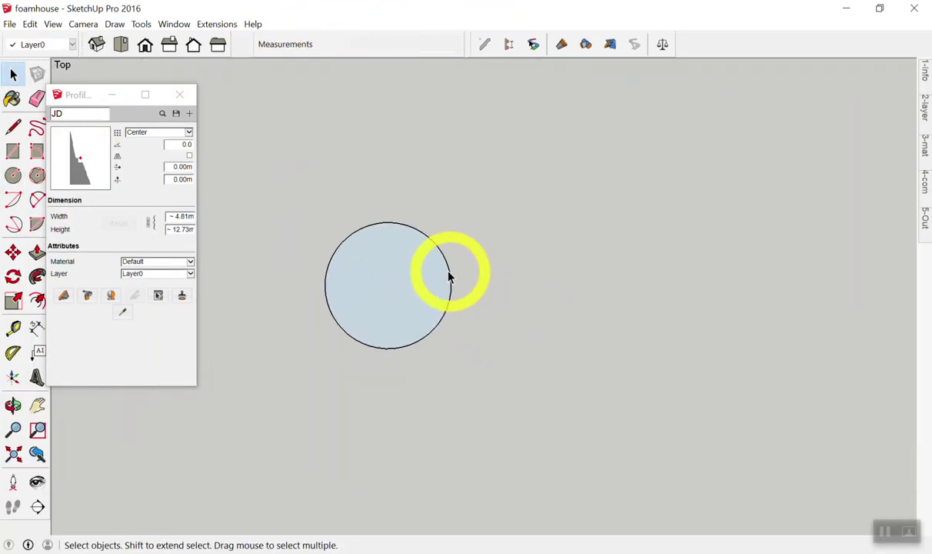
click(37, 329)
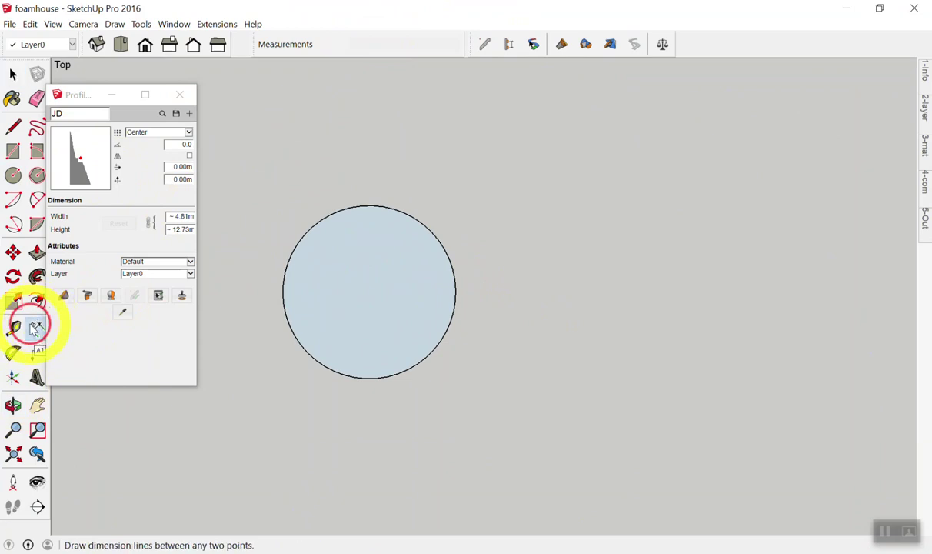
click(428, 233)
click(467, 216)
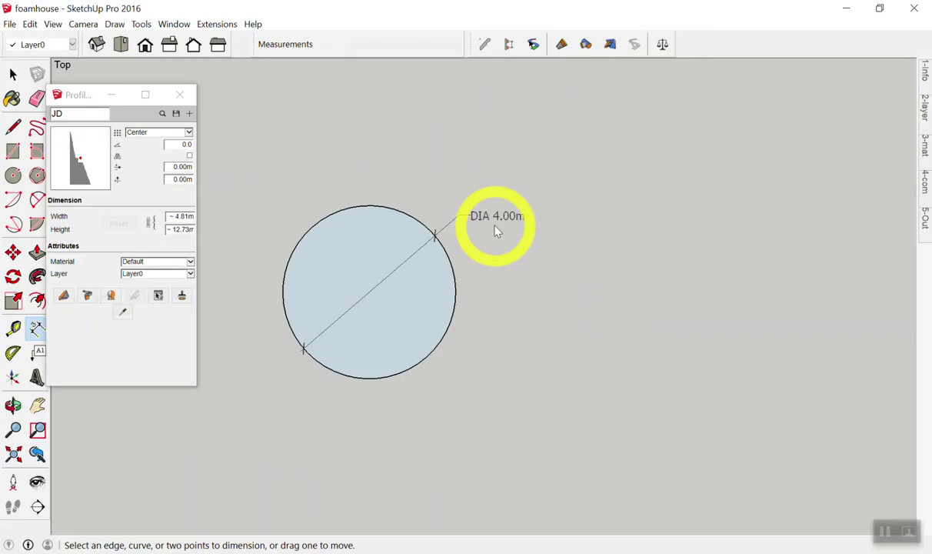
key(space)
click(484, 233)
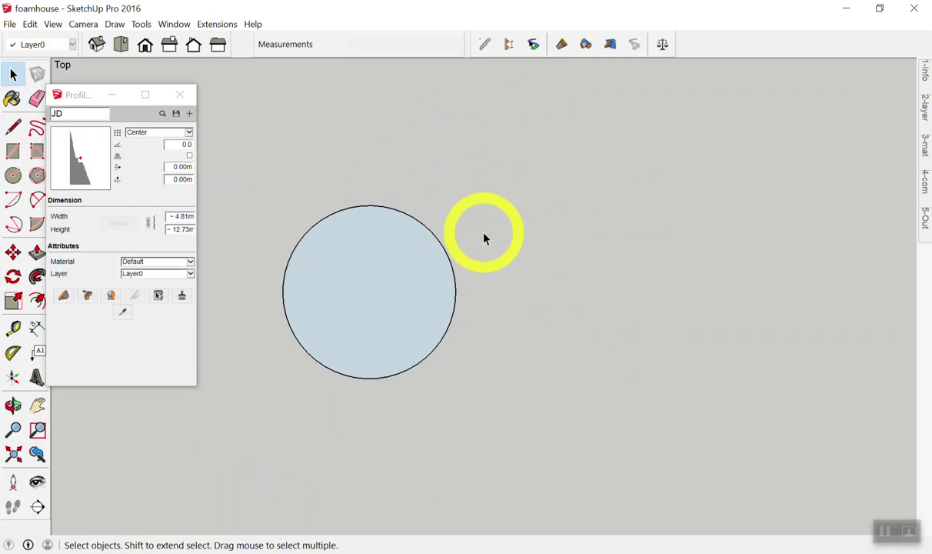
key(l)
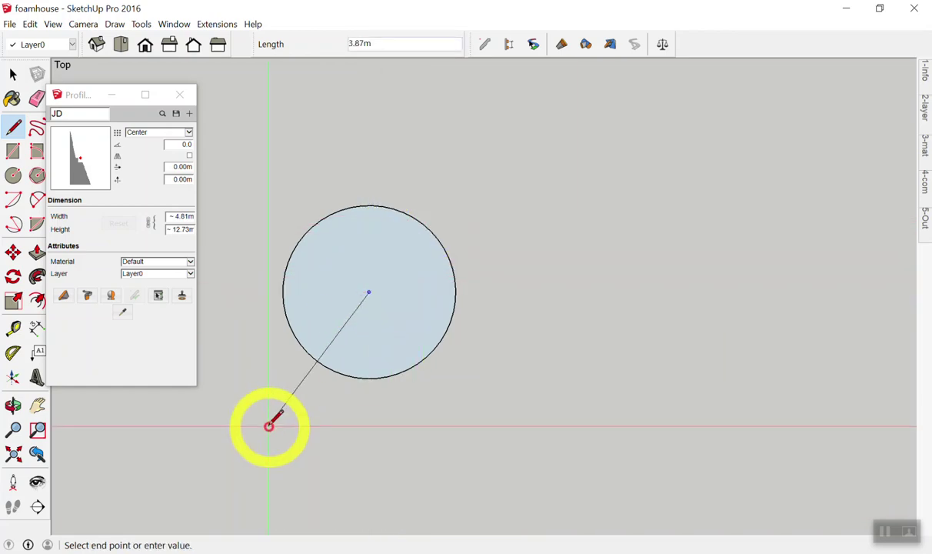
Step: Finish the vertical line through the centre, erase the left arc and lower segment, and select the half-disc
click(370, 147)
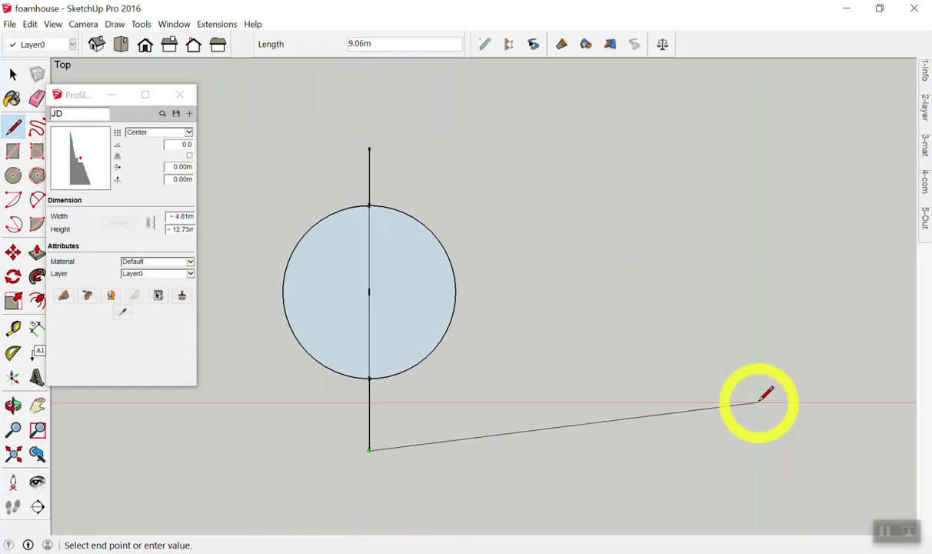
key(space)
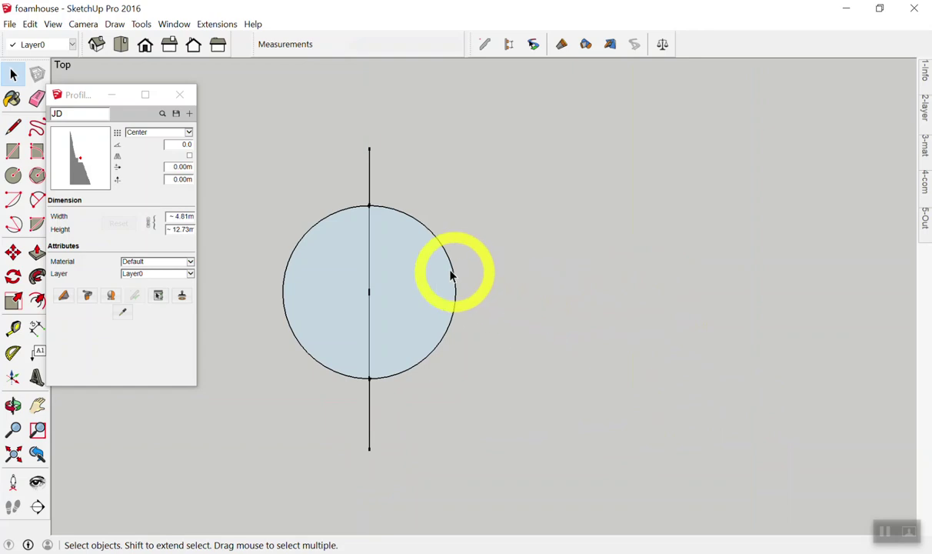
key(e)
drag(351, 204, 375, 400)
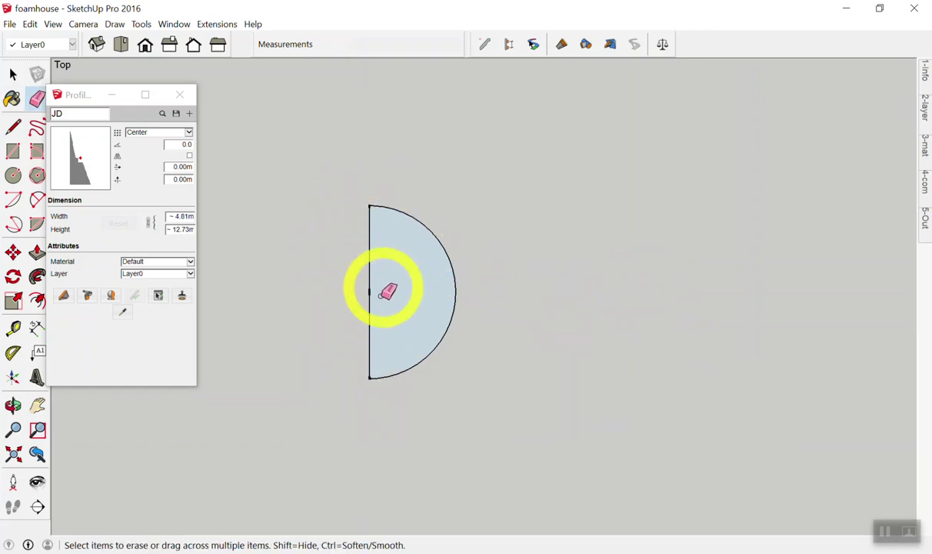
click(367, 277)
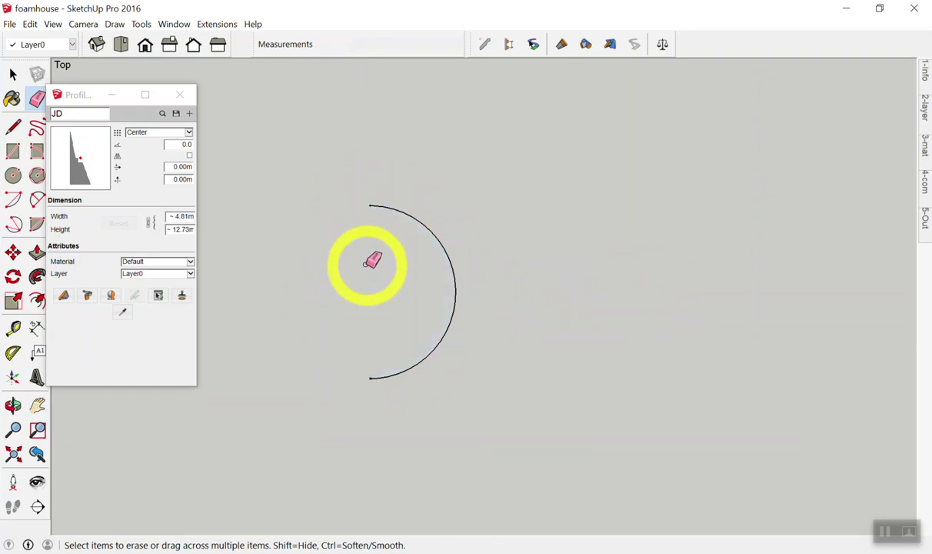
key(ctrl+z)
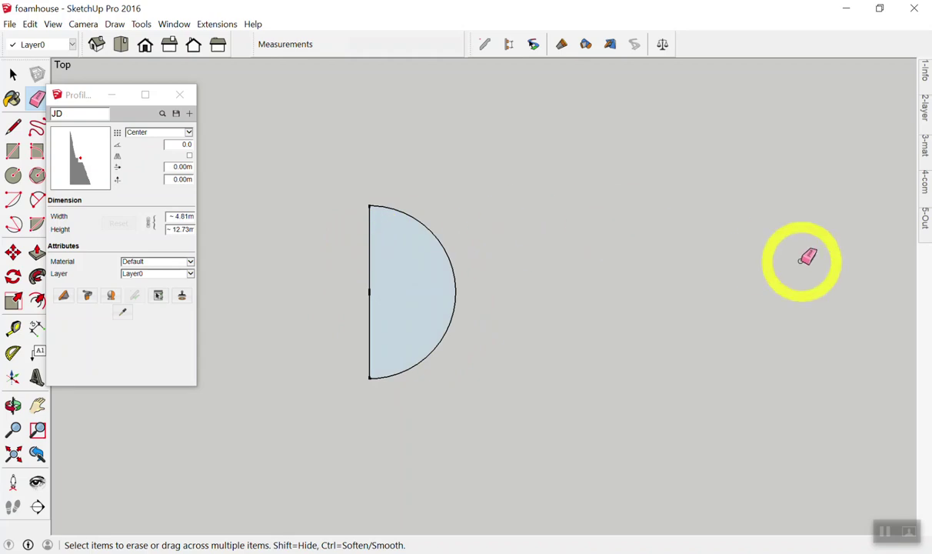
key(space)
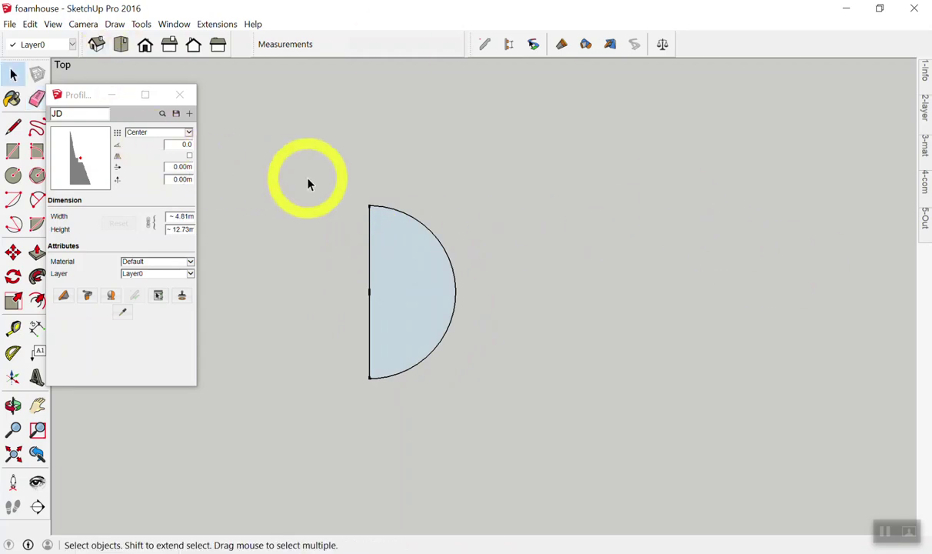
drag(310, 173, 493, 440)
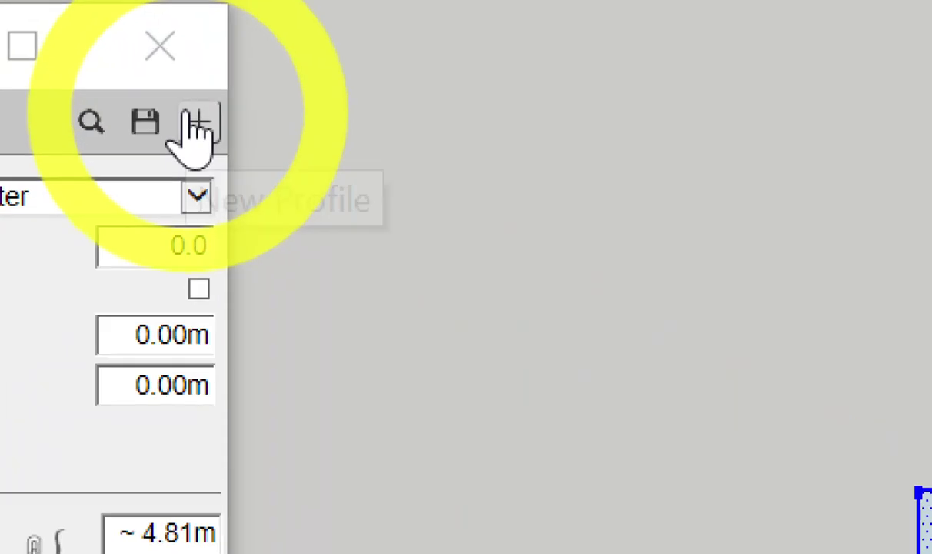
Step: Save the half-disc as a new Profile Builder profile named ทรงกลม, 2.00 m by 4.00 m
click(190, 114)
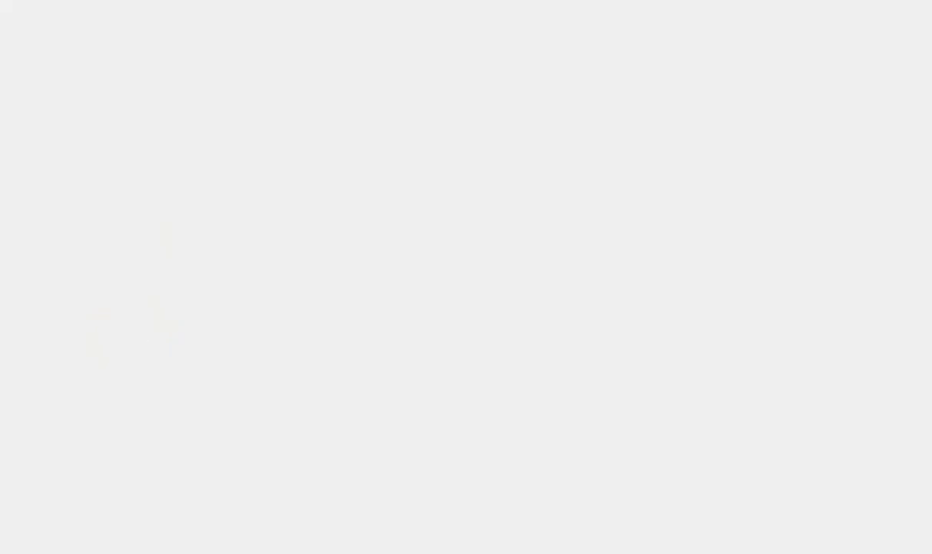
text(mi)
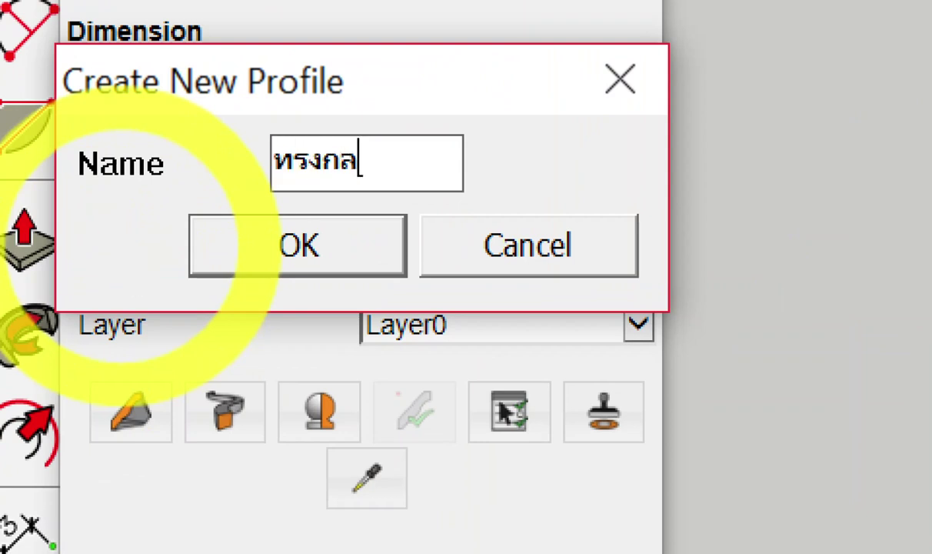
click(282, 234)
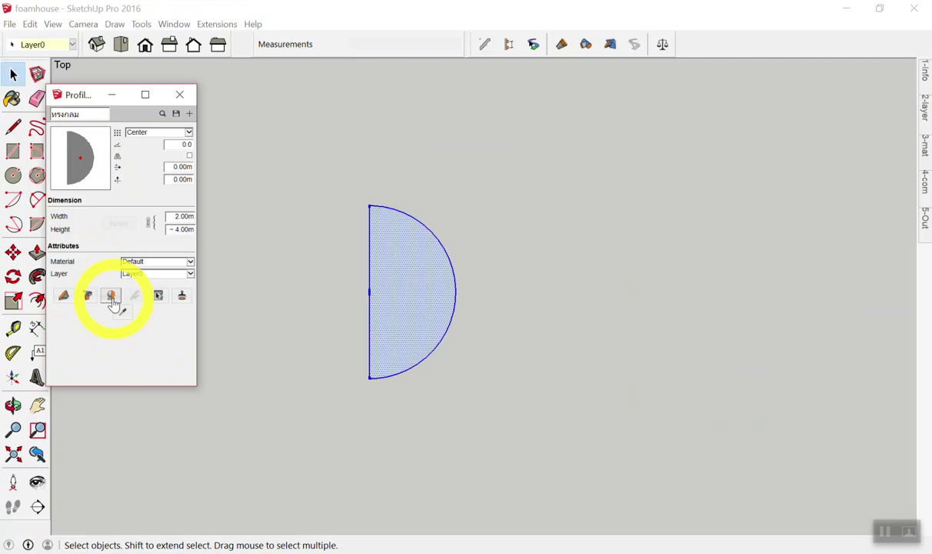
Step: Revolve the ทรงกลม profile about its straight edge into a solid sphere
click(113, 303)
scroll(538, 346, down, 2)
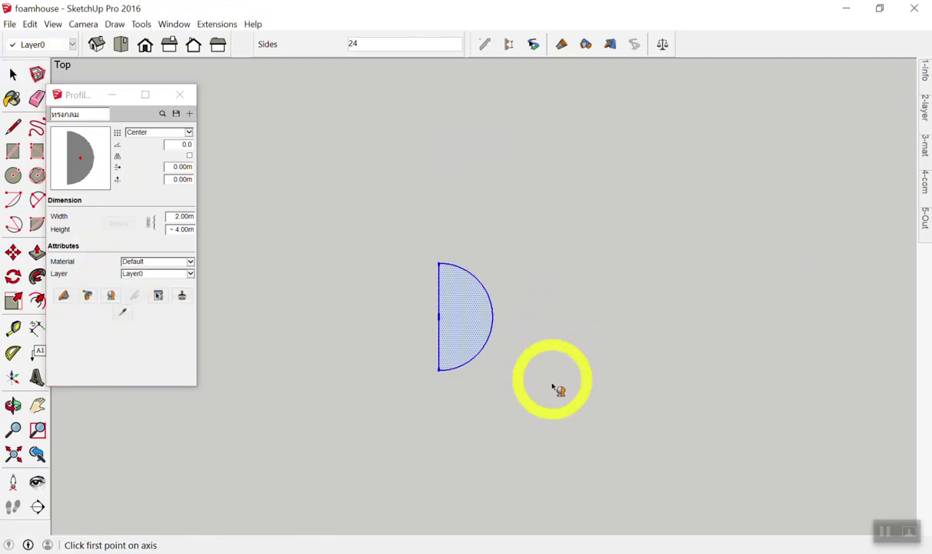
scroll(554, 392, down, 2)
scroll(534, 435, down, 3)
mouse_move(530, 437)
middle_down()
mouse_move(374, 254)
mouse_move(499, 286)
mouse_move(485, 184)
middle_up()
click(499, 285)
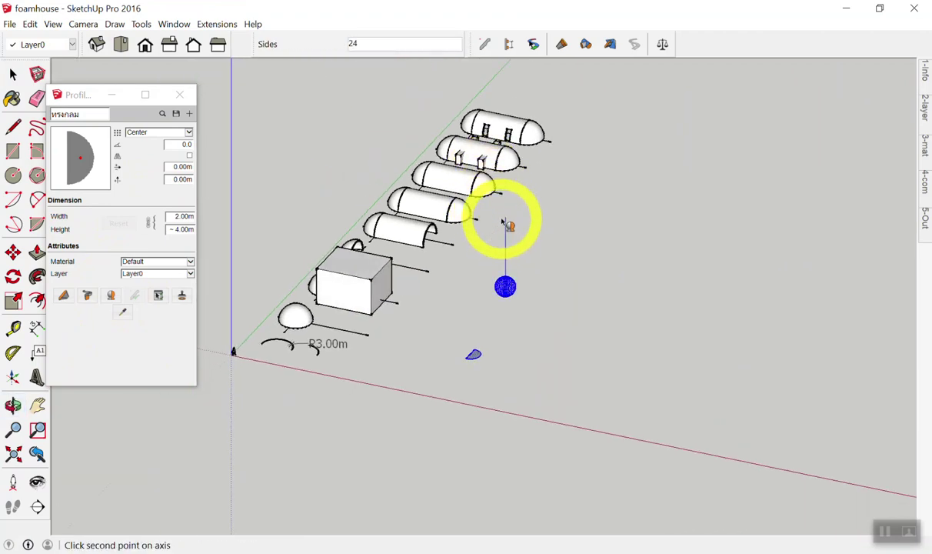
key(space)
Step: Zoom and orbit around the new sphere to inspect it
scroll(510, 285, up, 1)
scroll(537, 296, up, 3)
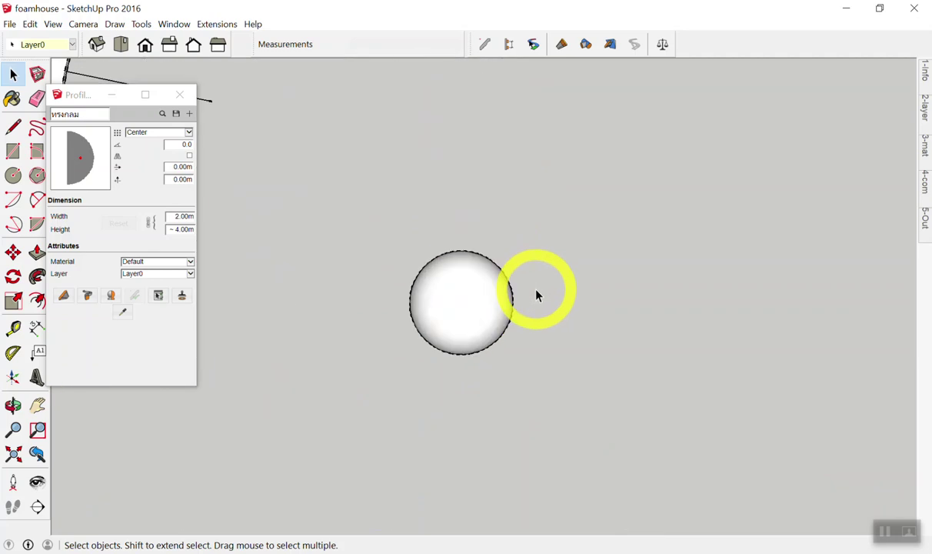
scroll(475, 316, up, 2)
scroll(471, 330, up, 1)
scroll(462, 331, down, 3)
middle_drag(528, 356, 561, 322)
scroll(408, 342, down, 2)
scroll(385, 139, down, 3)
scroll(446, 143, down, 1)
scroll(476, 163, up, 2)
scroll(452, 156, up, 1)
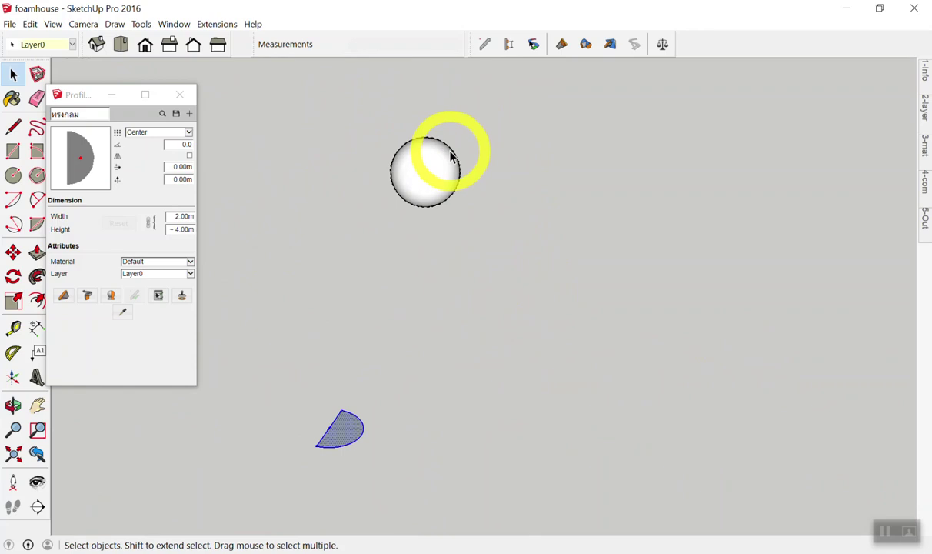
scroll(425, 250, down, 2)
scroll(398, 354, up, 2)
scroll(381, 292, up, 2)
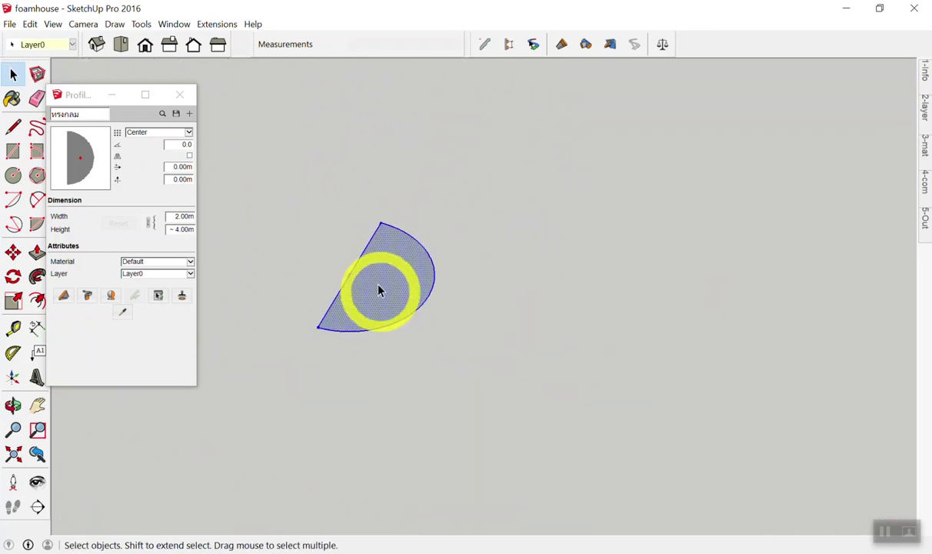
scroll(352, 228, up, 2)
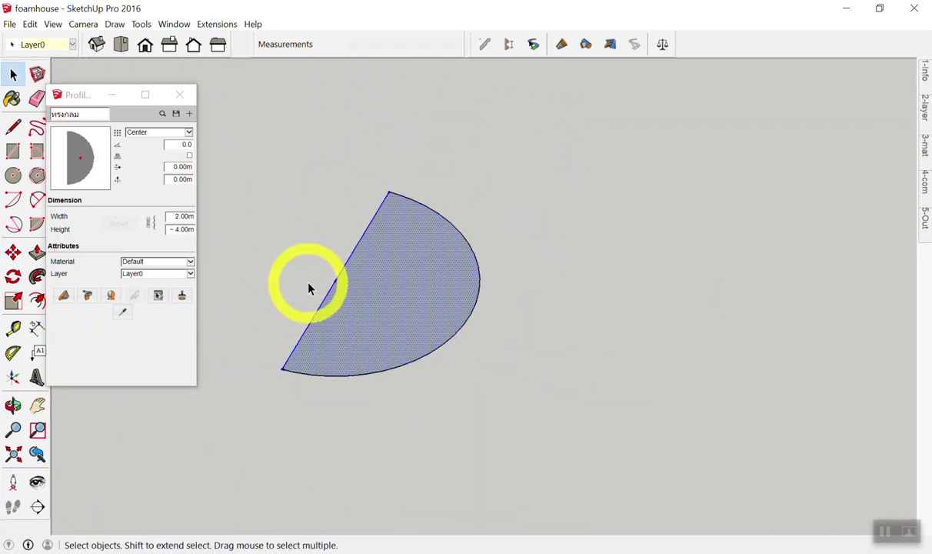
Step: Reduce the half-disc to its open arc and save it as new profile O
key(ctrl+z)
key(ctrl+z)
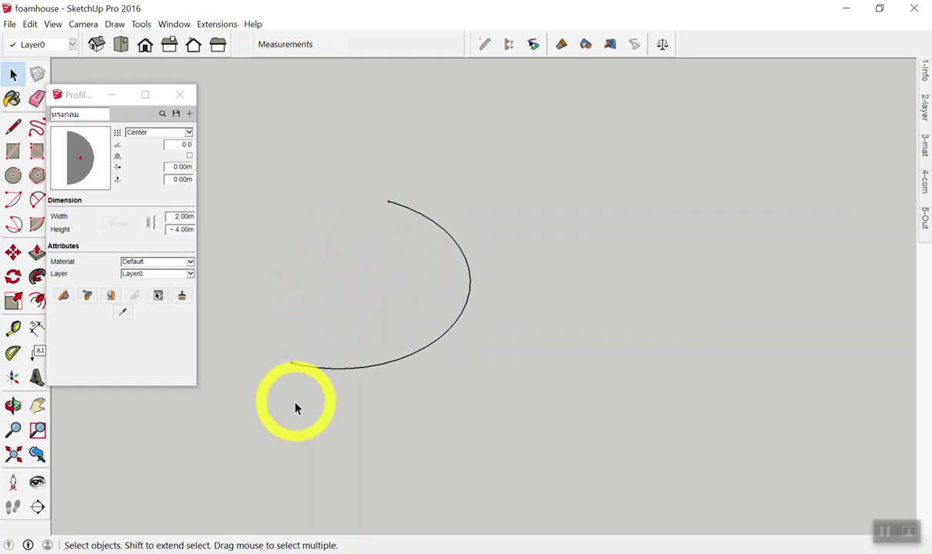
drag(286, 400, 543, 144)
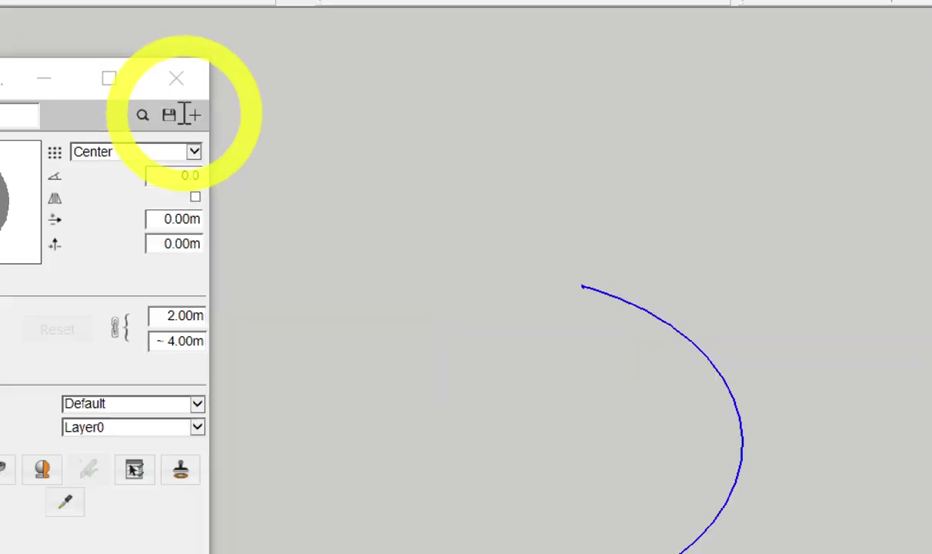
click(192, 114)
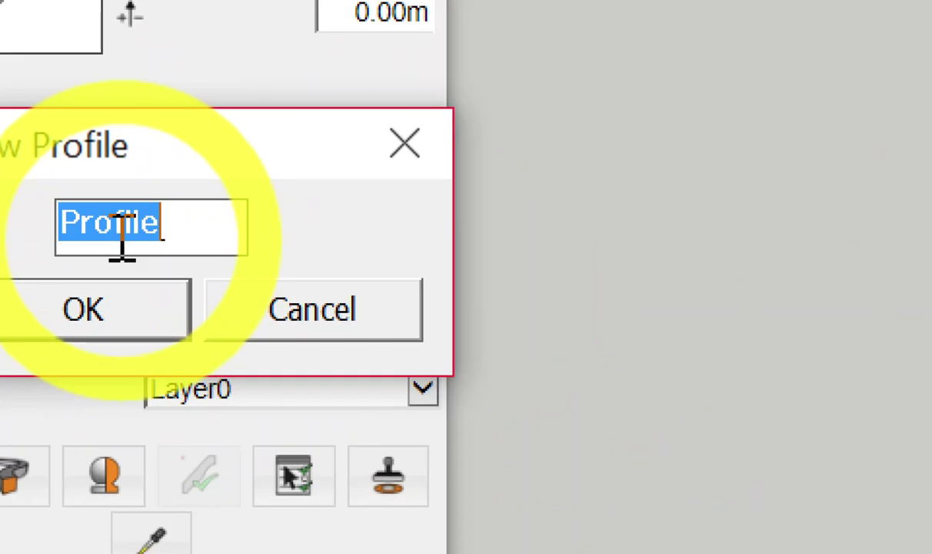
text(1)
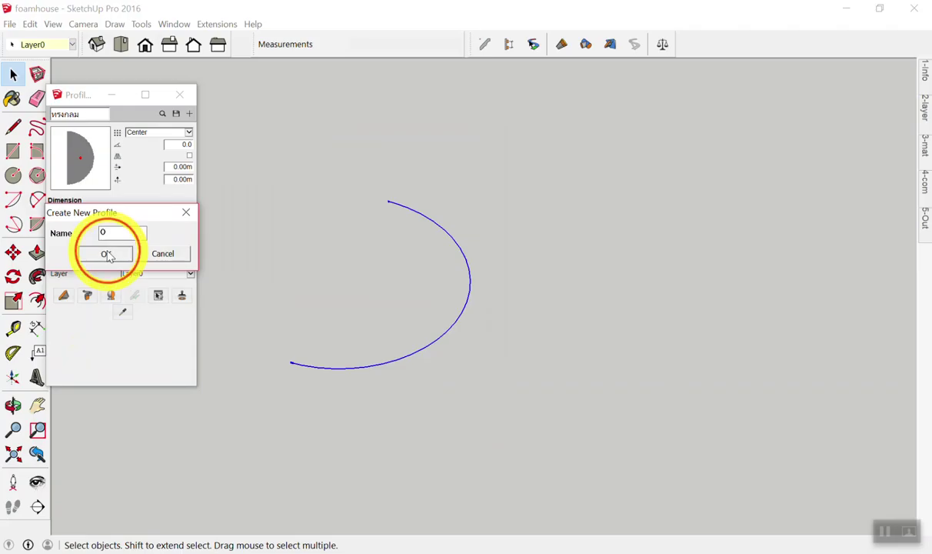
click(115, 253)
Step: Start revolving profile O and orbit the view for placing its axis
click(110, 295)
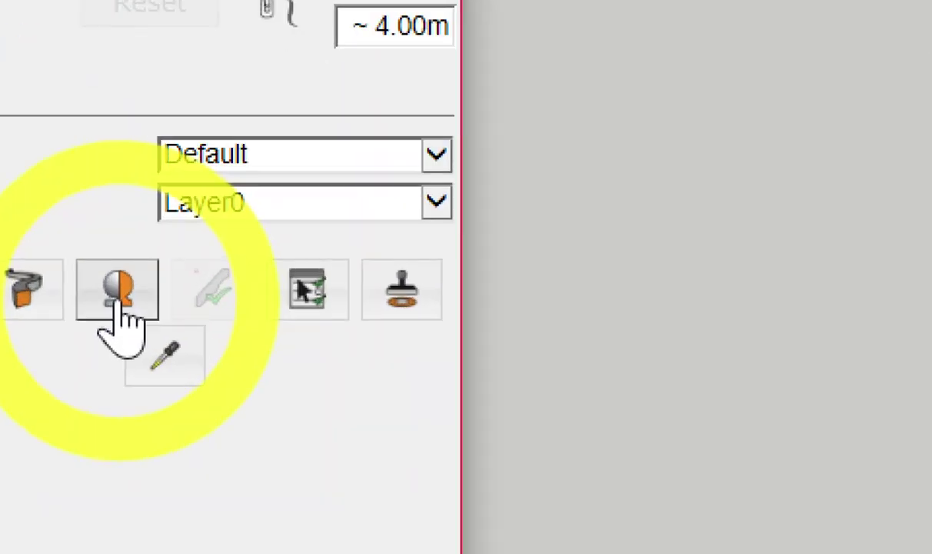
scroll(580, 438, down, 3)
scroll(580, 439, down, 3)
mouse_move(510, 431)
middle_down()
mouse_move(712, 77)
mouse_move(647, 250)
middle_up()
Step: Revolve profile O into a second sphere beside the first
click(630, 251)
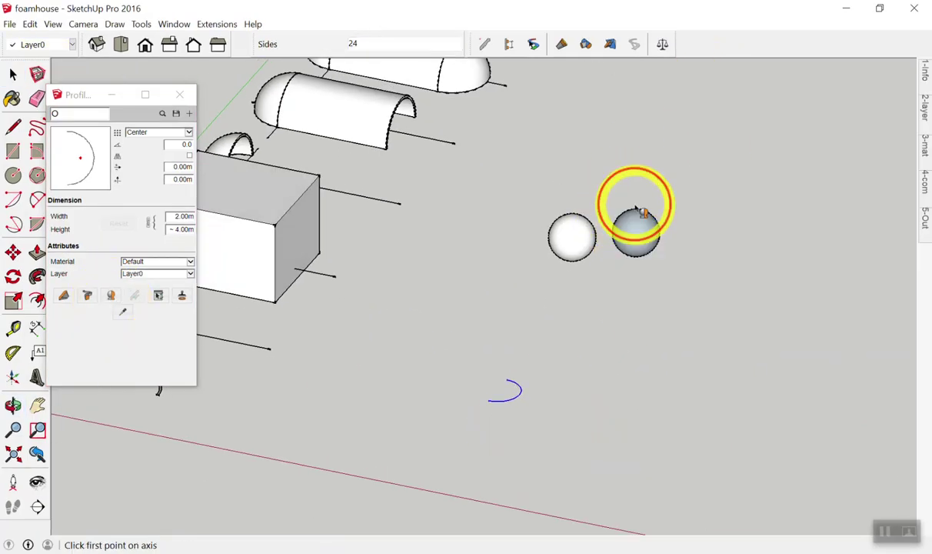
key(space)
scroll(635, 201, up, 3)
scroll(670, 215, up, 2)
scroll(656, 276, up, 2)
scroll(644, 285, up, 1)
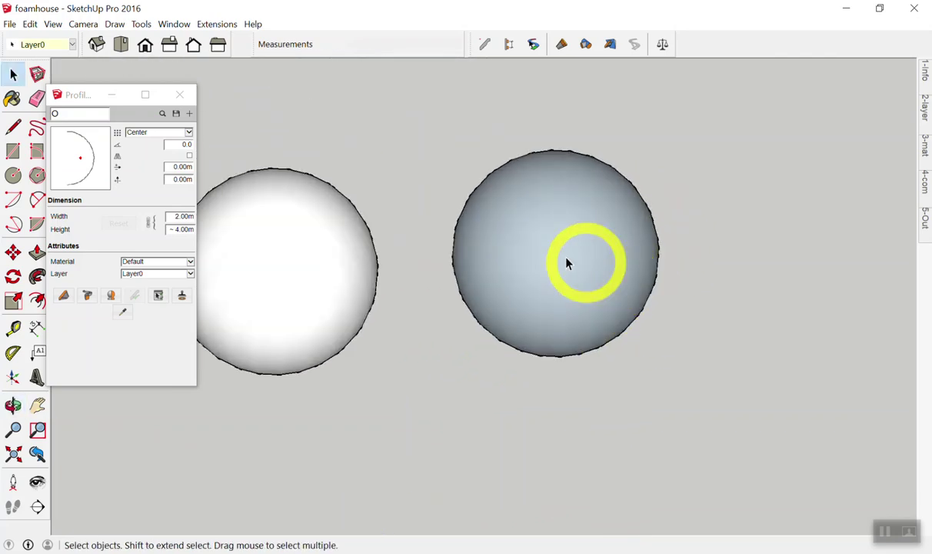
scroll(561, 263, down, 2)
scroll(561, 264, up, 2)
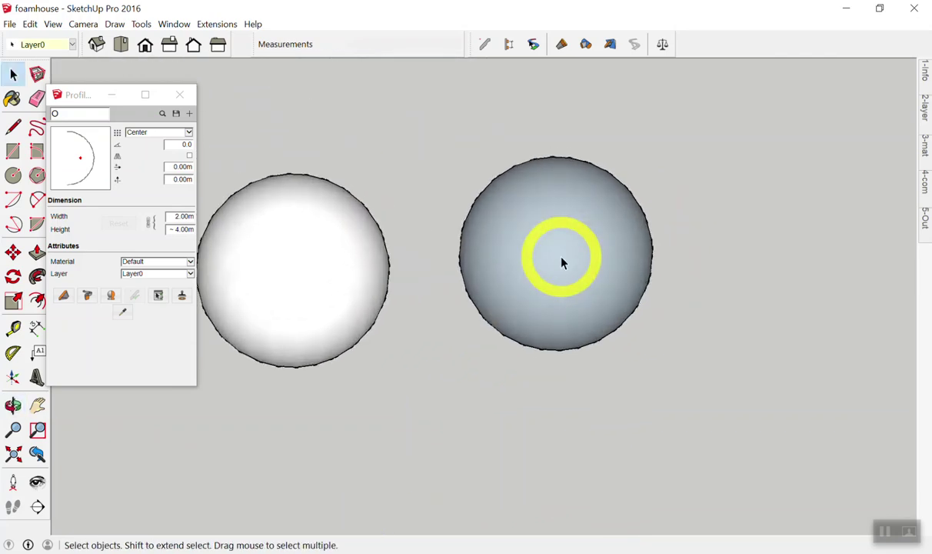
scroll(561, 263, up, 1)
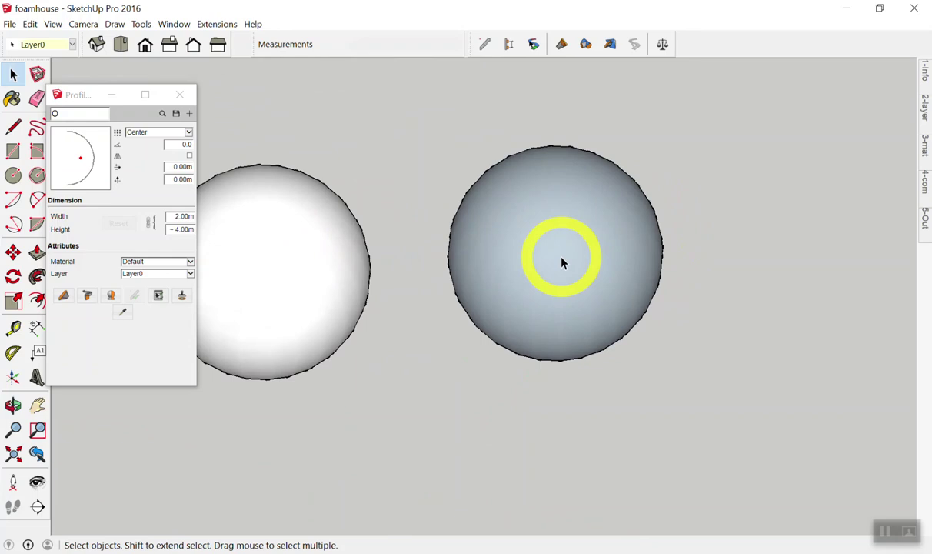
Step: Reverse the right sphere's faces so both show white, then close Profile Builder
click(542, 202)
double_click(543, 200)
right_click(545, 201)
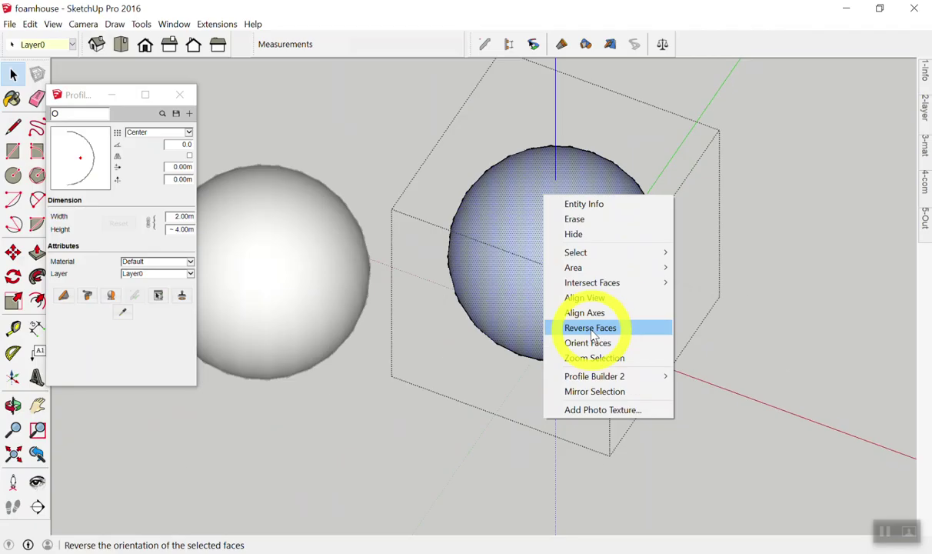
click(593, 327)
click(578, 354)
click(714, 435)
mouse_move(714, 435)
middle_down()
mouse_move(562, 392)
mouse_move(606, 354)
middle_up()
scroll(594, 264, down, 3)
click(591, 264)
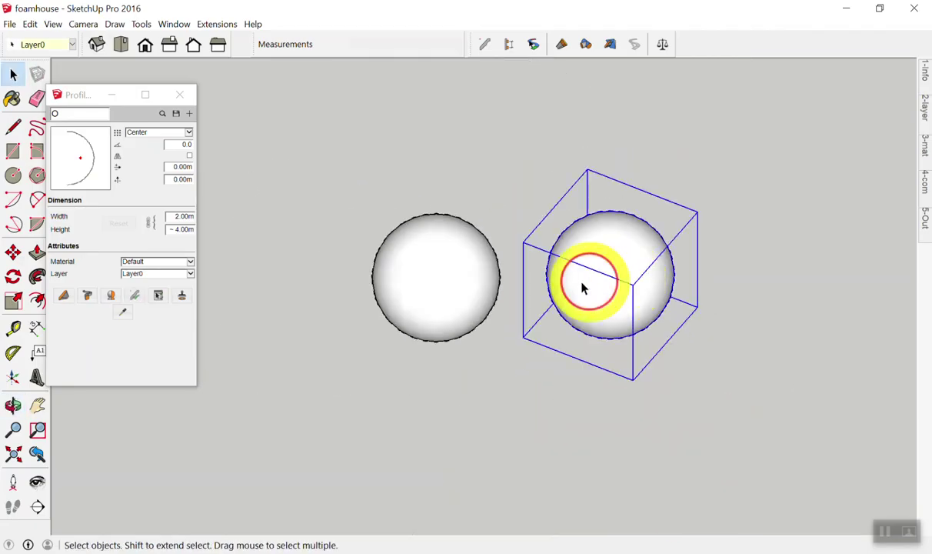
click(407, 300)
click(179, 94)
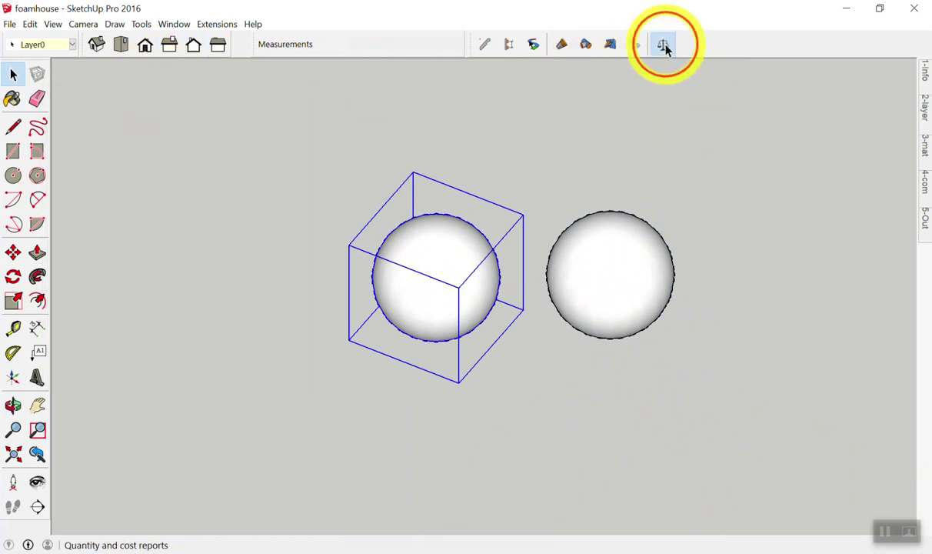
Step: Open PB Quantifier's Component Report and read each sphere's volume 32.99827 m³ and area 49.88063 m²
click(665, 45)
click(454, 253)
click(639, 272)
mouse_move(449, 264)
middle_down()
mouse_move(589, 265)
mouse_move(438, 266)
middle_up()
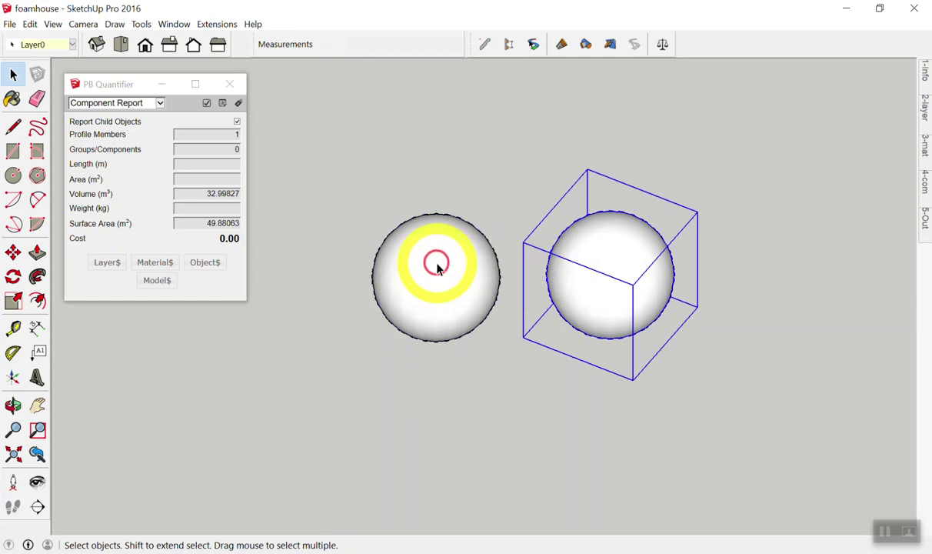
click(438, 268)
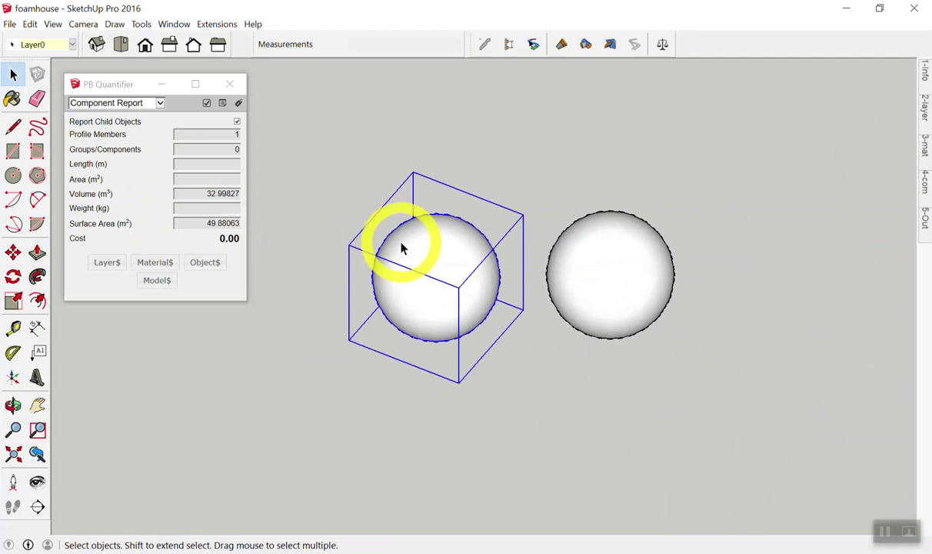
click(577, 356)
scroll(508, 329, down, 3)
mouse_move(508, 329)
middle_down()
mouse_move(535, 224)
mouse_move(455, 308)
middle_up()
scroll(539, 346, up, 3)
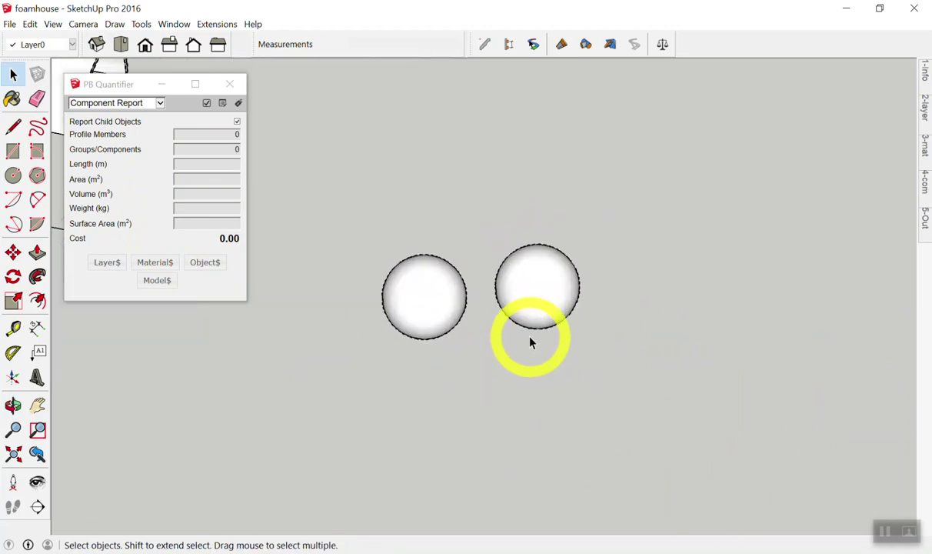
Step: Recheck the left sphere's volume in the Quantifier report
scroll(494, 308, down, 2)
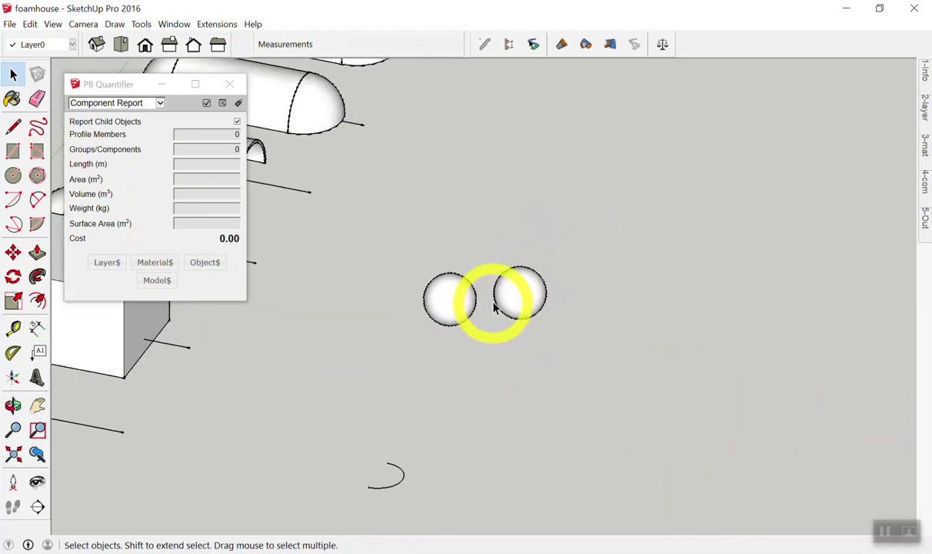
scroll(497, 297, down, 1)
scroll(462, 367, down, 1)
scroll(444, 381, up, 1)
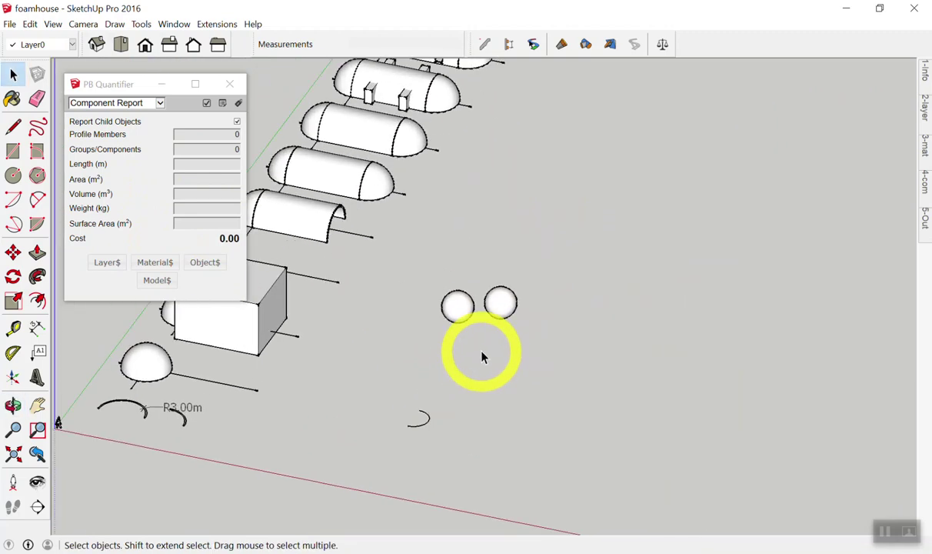
scroll(485, 347, up, 1)
scroll(477, 307, up, 2)
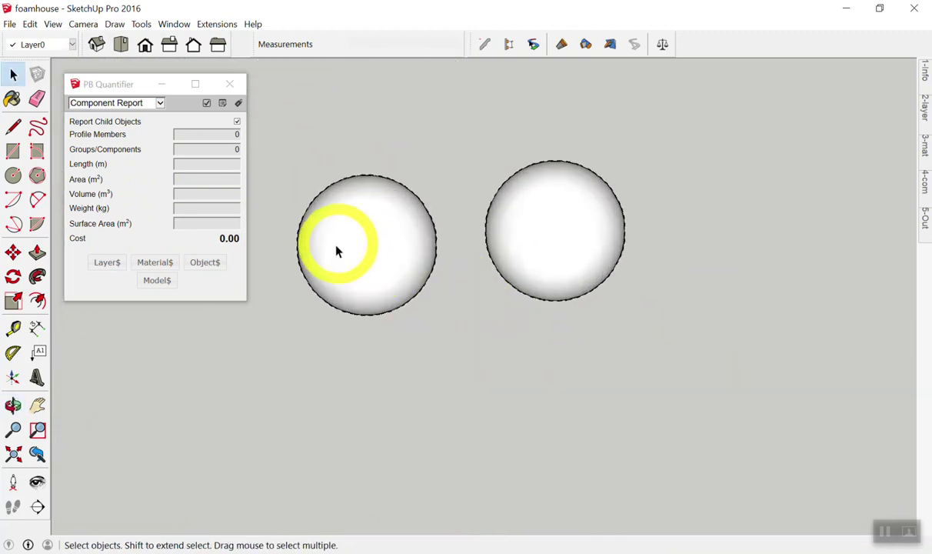
click(389, 222)
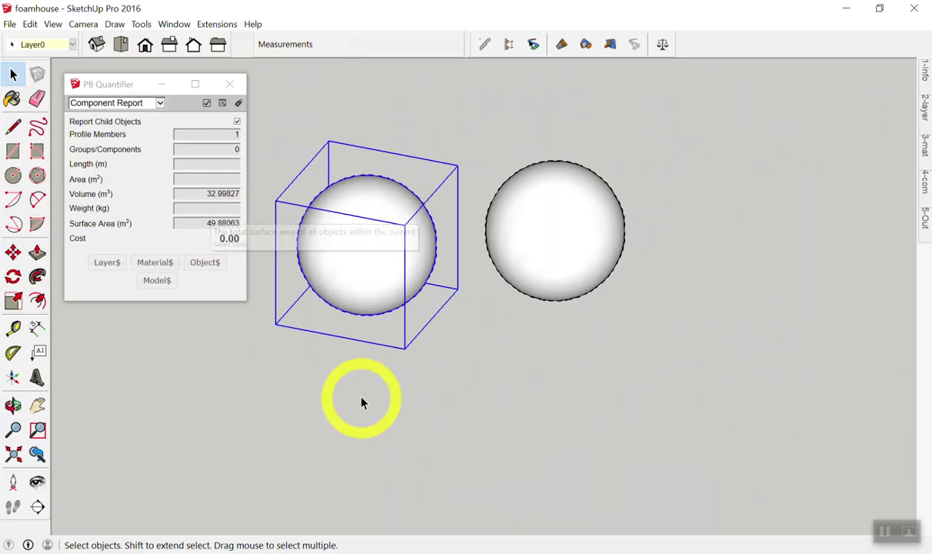
click(362, 401)
Step: Delete the small stray arc near the spheres and reopen Profile Builder
scroll(461, 308, down, 3)
mouse_move(472, 335)
middle_down()
mouse_move(508, 73)
mouse_move(527, 235)
mouse_move(434, 242)
mouse_move(358, 360)
middle_up()
drag(356, 354, 505, 504)
key(Delete)
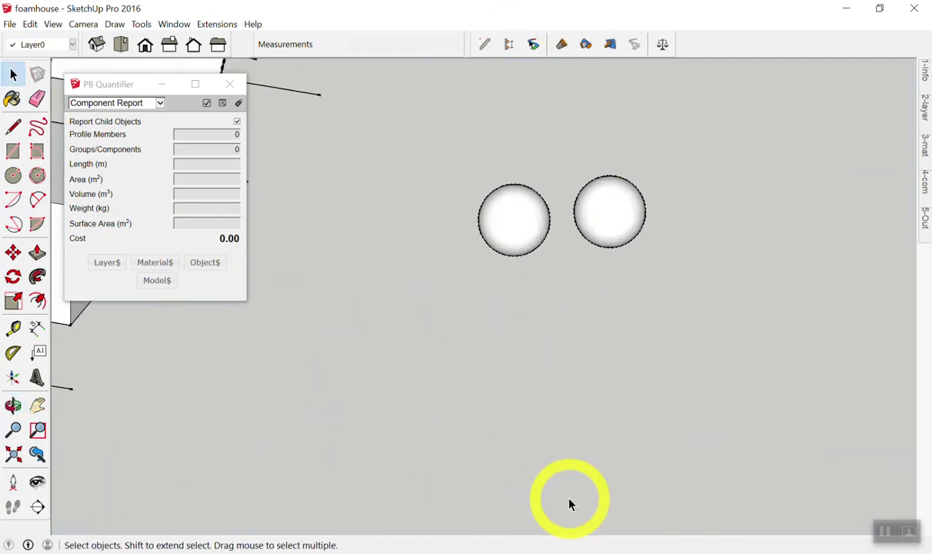
scroll(414, 260, down, 3)
scroll(392, 224, up, 1)
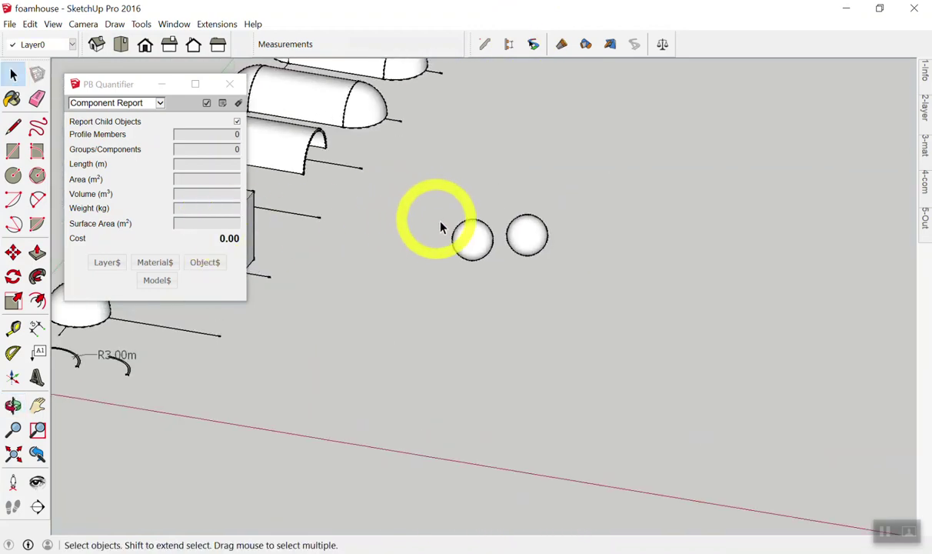
click(485, 44)
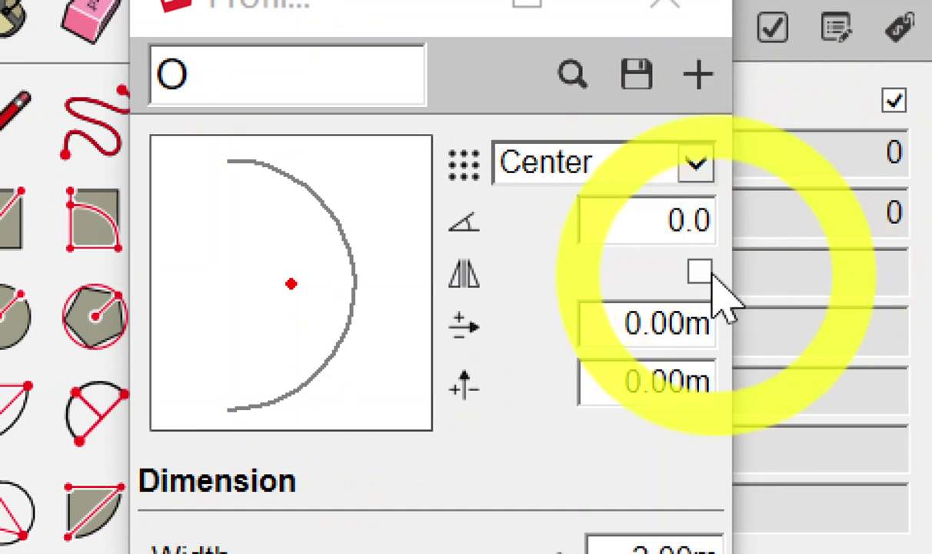
Step: Mirror profile O and build a short path, producing an hourglass-shaped solid
click(712, 278)
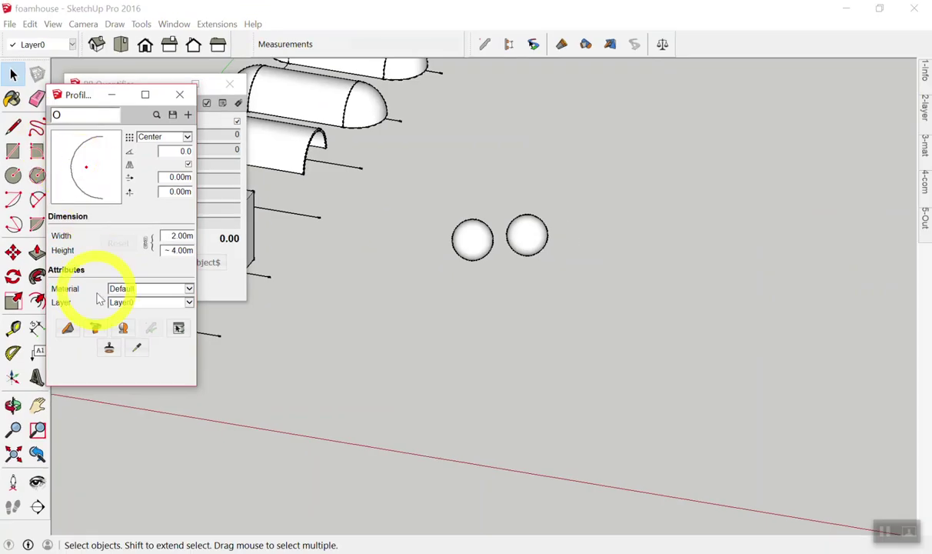
click(124, 330)
click(573, 276)
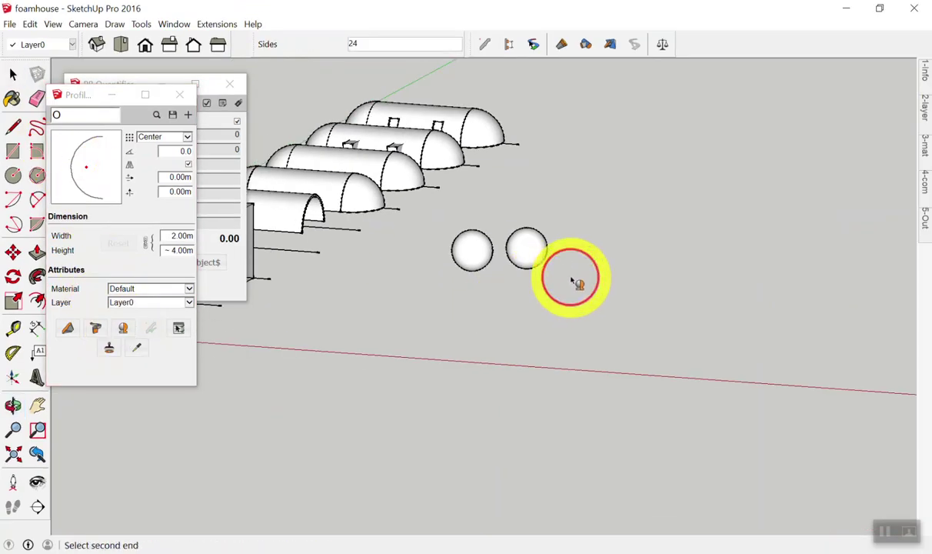
scroll(572, 225, up, 3)
scroll(583, 245, up, 3)
mouse_move(582, 246)
middle_down()
mouse_move(578, 328)
mouse_move(596, 346)
middle_up()
scroll(597, 346, down, 3)
scroll(604, 265, down, 3)
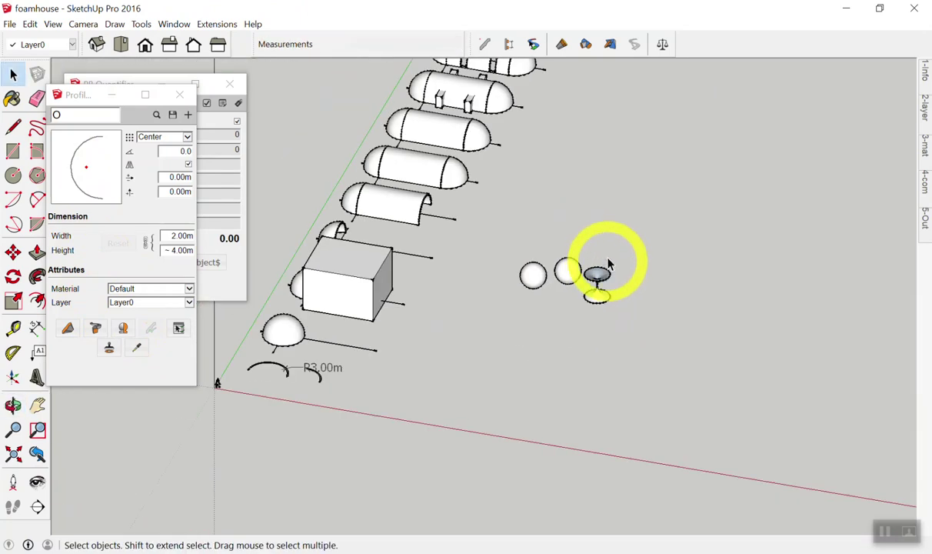
middle_drag(617, 263, 651, 354)
scroll(577, 234, up, 3)
Step: Delete the two test spheres and the new shape
drag(503, 218, 608, 297)
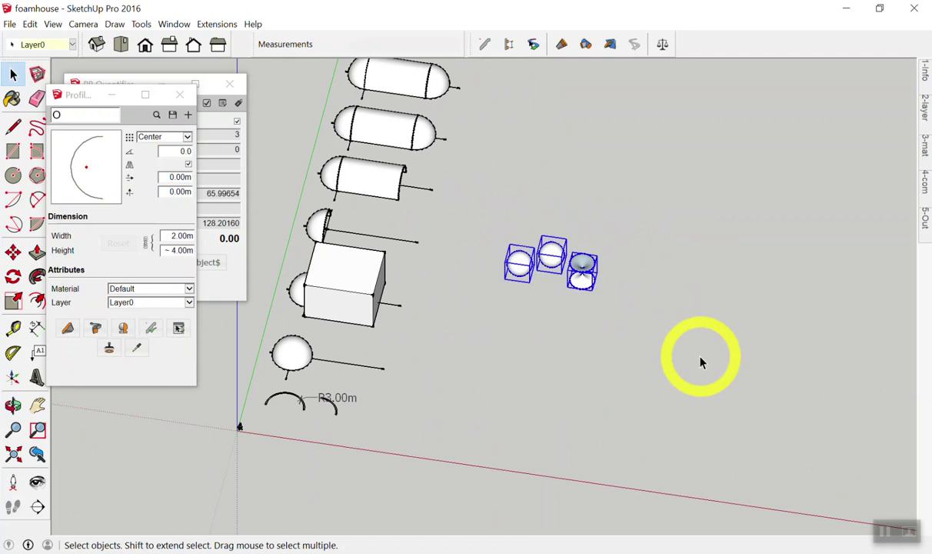
key(Delete)
scroll(696, 331, down, 1)
Step: Delete the dome group standing in front of the box
scroll(244, 381, up, 2)
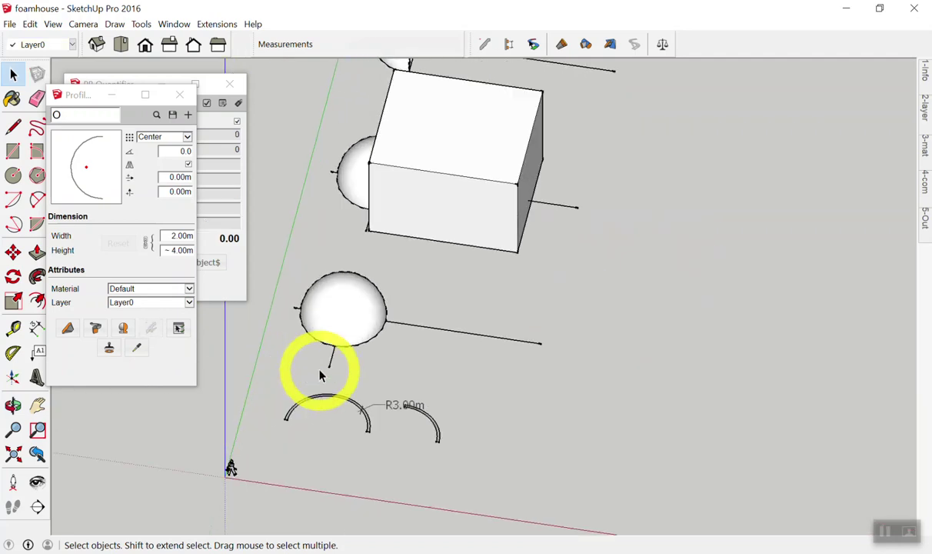
scroll(323, 375, up, 2)
scroll(400, 397, up, 2)
scroll(431, 423, down, 3)
mouse_move(470, 448)
middle_down()
mouse_move(341, 368)
mouse_move(470, 333)
mouse_move(304, 419)
middle_up()
scroll(470, 333, up, 2)
scroll(347, 362, up, 2)
scroll(323, 312, up, 2)
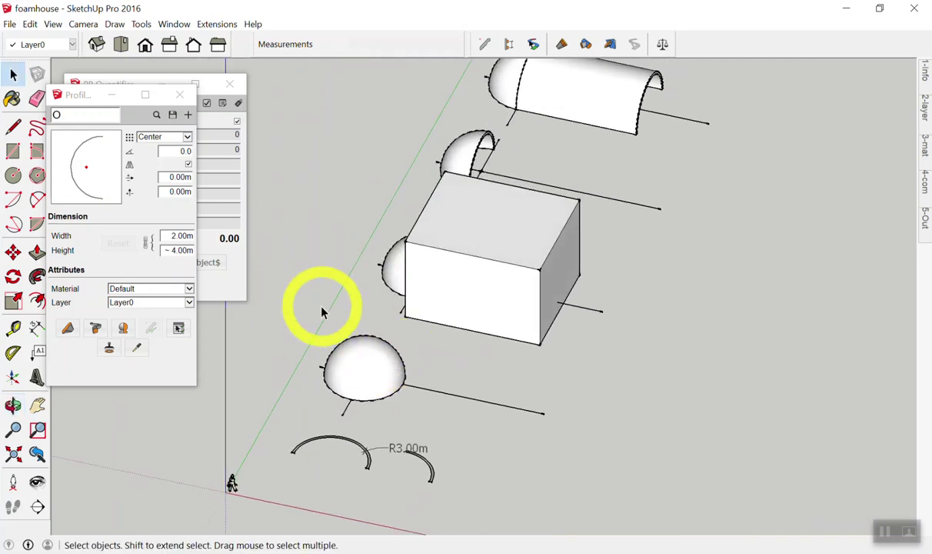
scroll(292, 360, up, 2)
scroll(385, 339, up, 2)
scroll(385, 385, down, 3)
scroll(400, 346, up, 3)
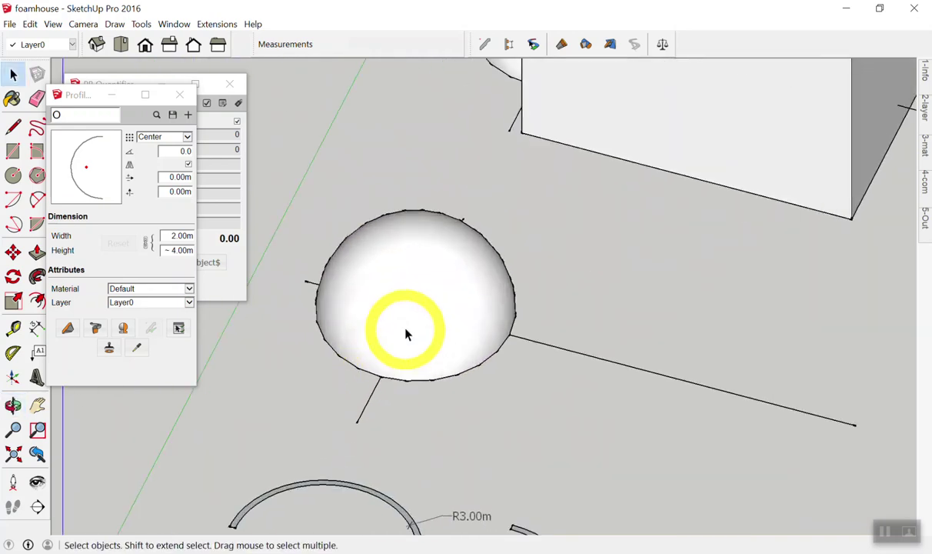
click(405, 333)
scroll(333, 416, down, 2)
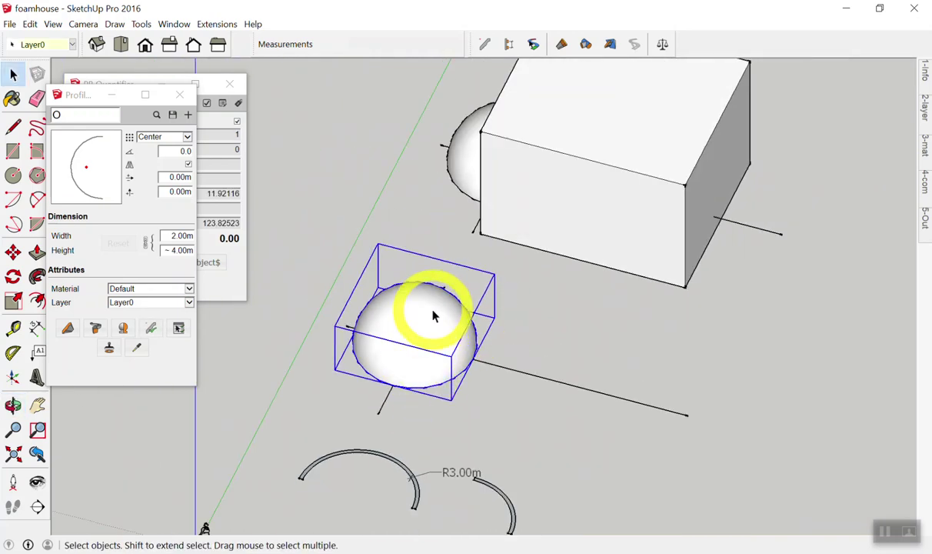
key(Delete)
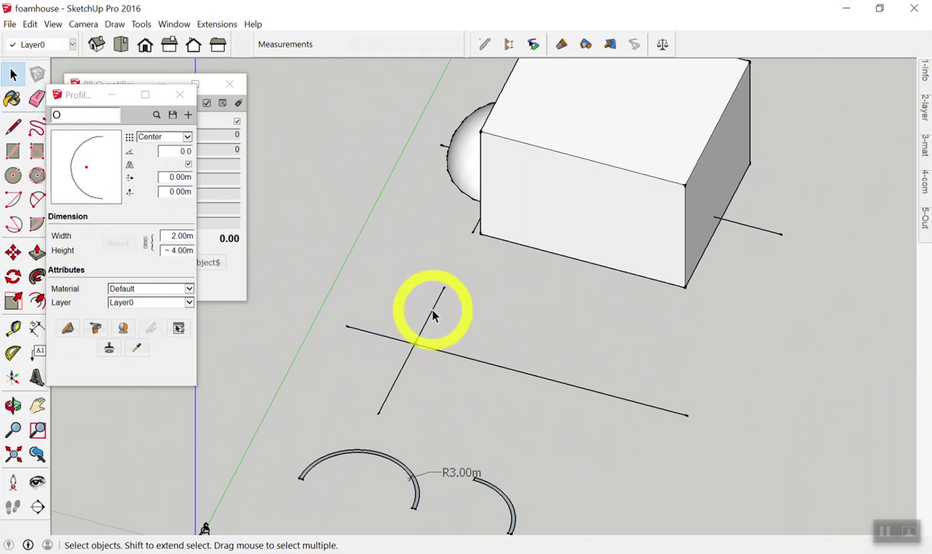
Step: Orbit and zoom to review the row of capsule tanks and the R3.00m arcs
scroll(433, 316, down, 3)
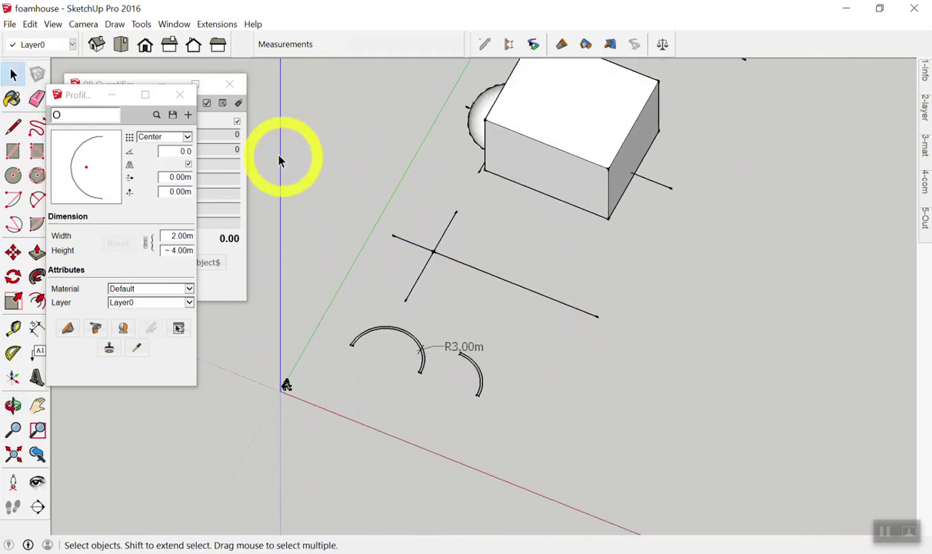
mouse_move(425, 314)
middle_down()
mouse_move(401, 321)
mouse_move(424, 336)
middle_up()
scroll(434, 324, down, 1)
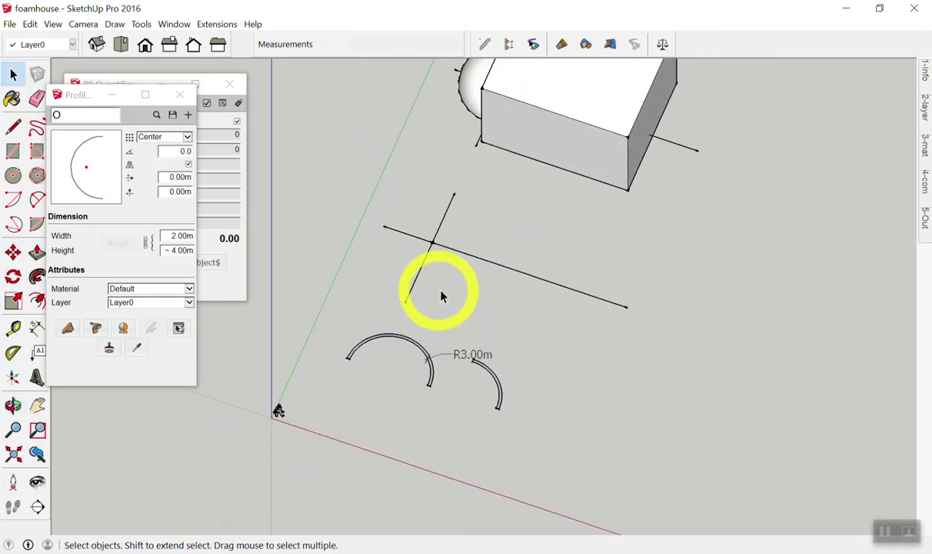
scroll(441, 295, down, 5)
scroll(460, 425, down, 2)
scroll(531, 194, up, 2)
scroll(530, 201, up, 4)
mouse_move(530, 201)
middle_down()
mouse_move(535, 181)
mouse_move(551, 174)
middle_up()
scroll(546, 193, up, 3)
mouse_move(541, 215)
middle_down()
mouse_move(410, 187)
mouse_move(350, 62)
mouse_move(493, 160)
middle_up()
scroll(496, 160, down, 2)
scroll(499, 161, down, 1)
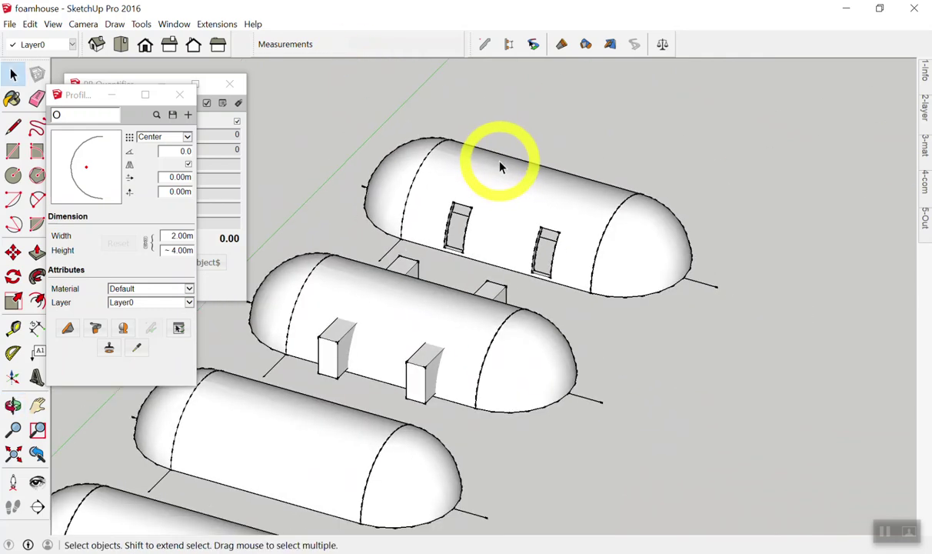
scroll(499, 192, down, 6)
scroll(495, 277, up, 1)
scroll(457, 357, up, 2)
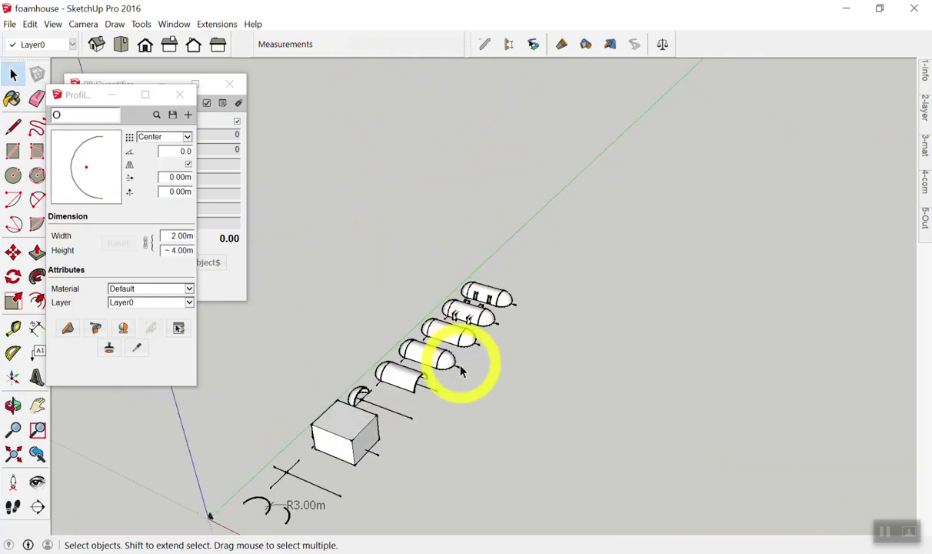
scroll(499, 319, up, 3)
scroll(537, 206, up, 2)
scroll(569, 192, down, 2)
scroll(596, 181, down, 2)
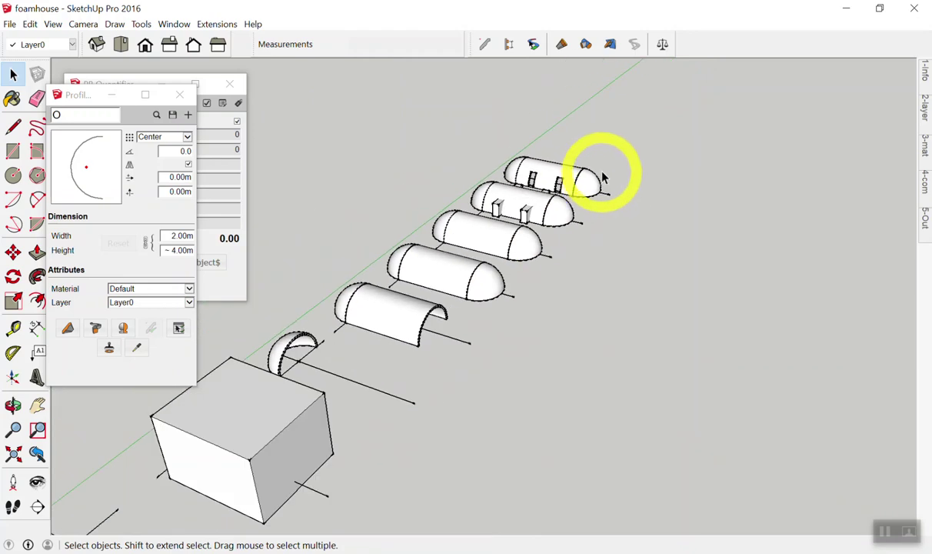
scroll(349, 416, down, 2)
scroll(481, 377, down, 1)
scroll(316, 443, up, 2)
scroll(297, 420, up, 2)
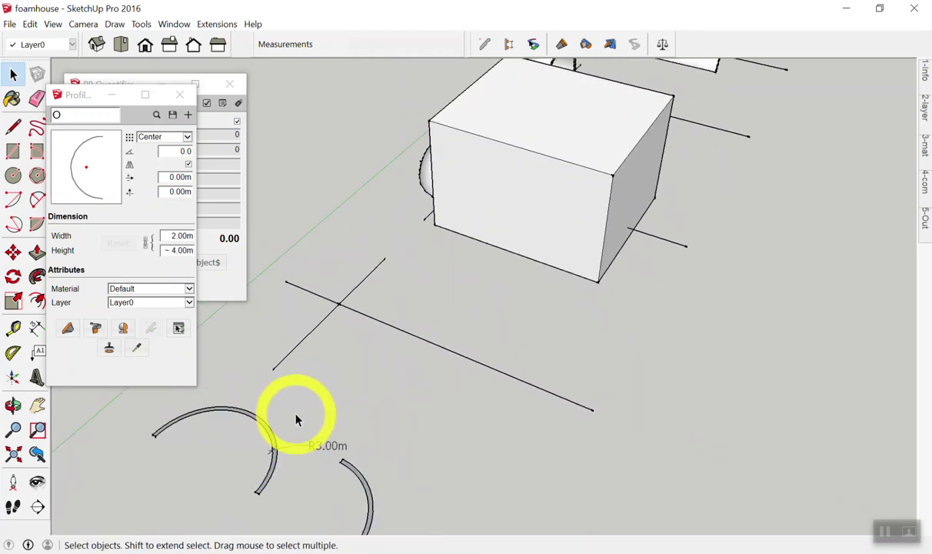
scroll(348, 216, up, 4)
scroll(345, 213, down, 1)
scroll(346, 210, down, 1)
scroll(348, 214, down, 1)
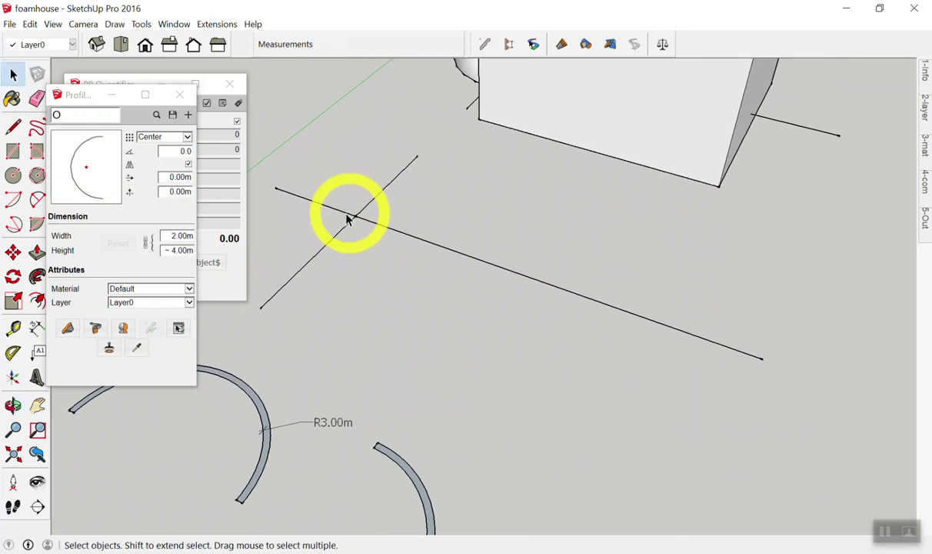
scroll(400, 285, down, 2)
scroll(458, 400, down, 1)
scroll(431, 407, up, 1)
Step: Save the right quarter-arc as a new Profile Builder profile named A
drag(343, 339, 425, 479)
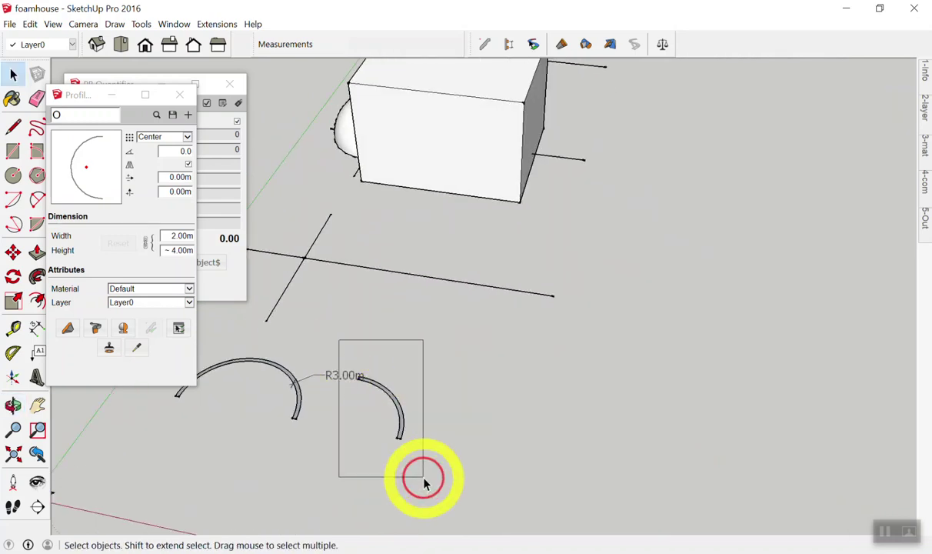
drag(345, 359, 408, 470)
scroll(386, 523, up, 2)
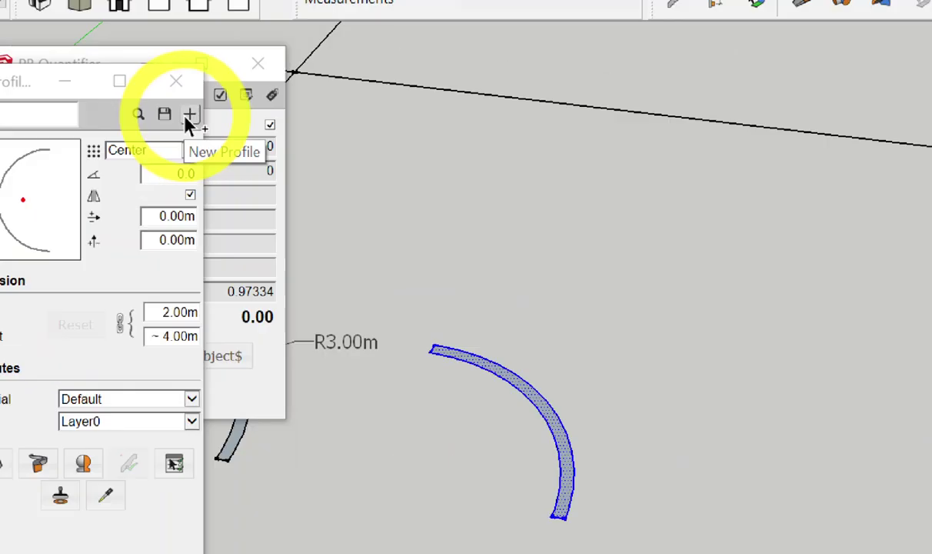
click(201, 122)
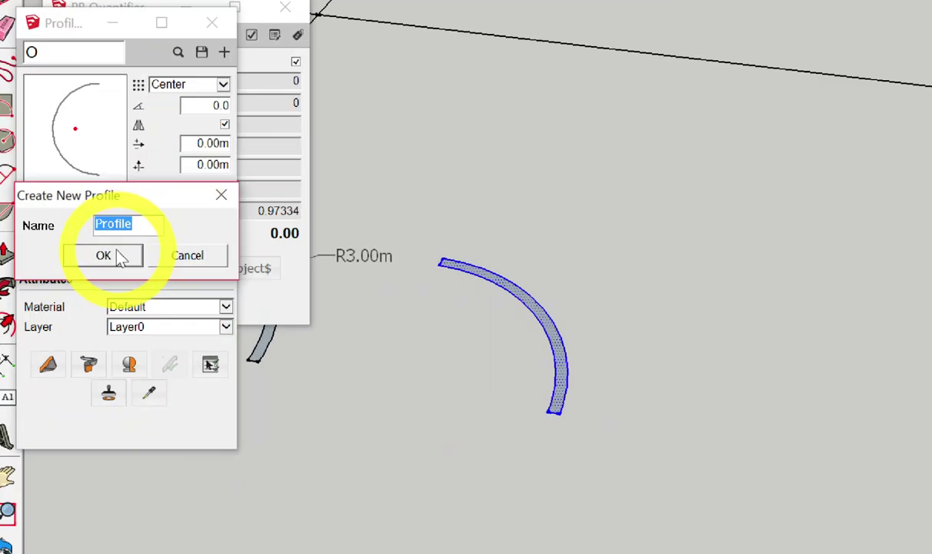
text(A)
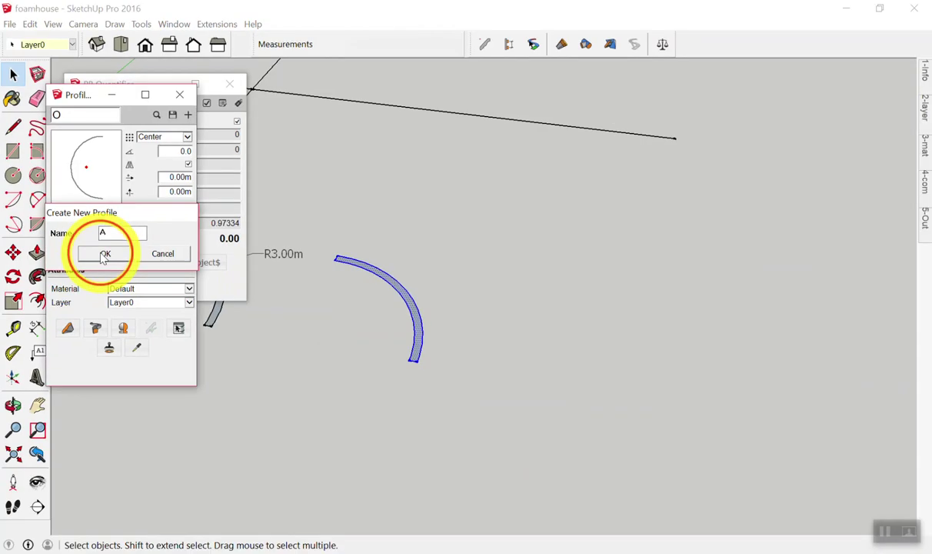
click(106, 254)
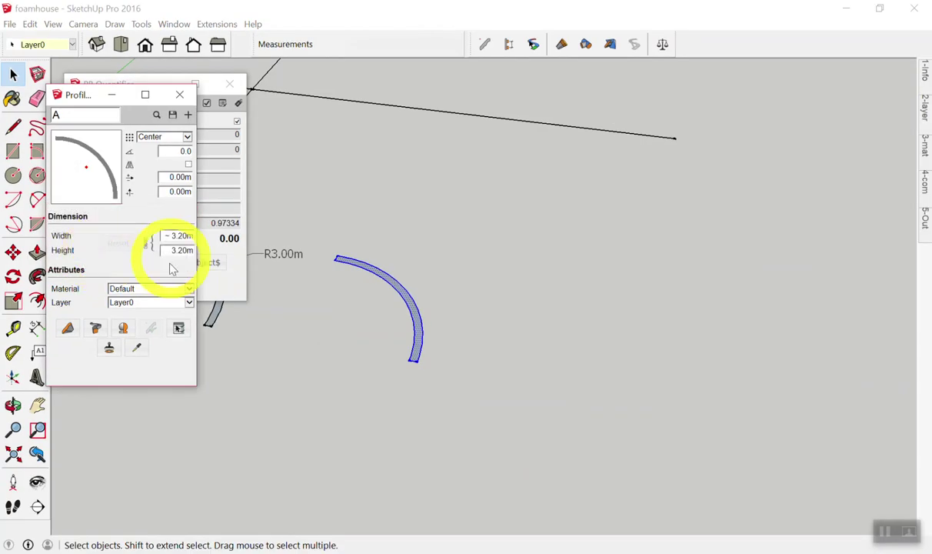
Step: Move the Profile panel clear of the model and close PB Quantifier
click(579, 300)
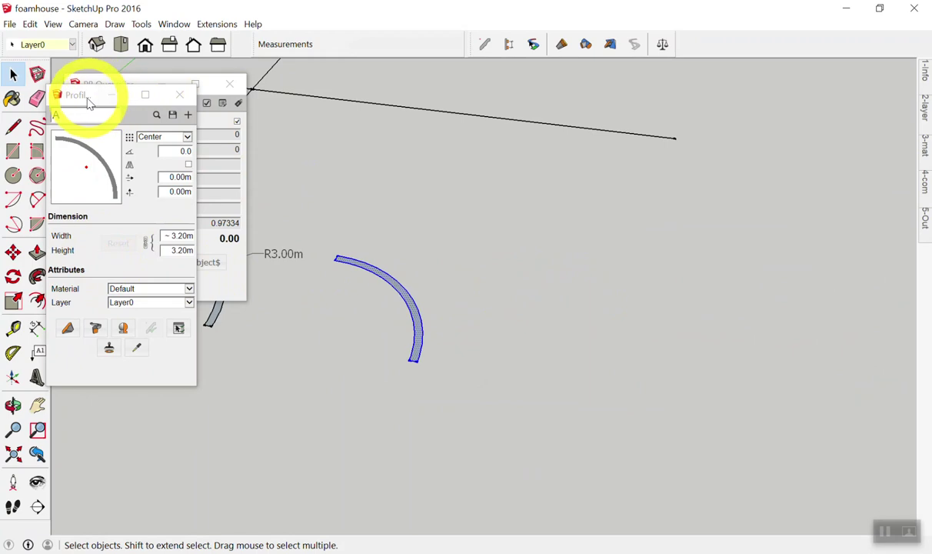
drag(88, 102, 401, 197)
click(229, 85)
mouse_move(460, 185)
mouse_down()
mouse_move(457, 204)
mouse_move(803, 82)
mouse_up()
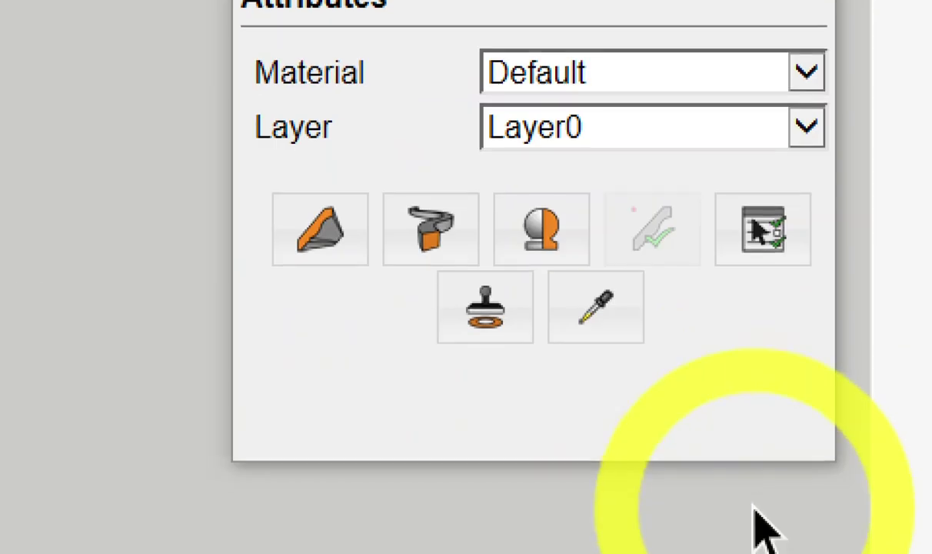
Step: Revolve profile A about the blue vertical axis into a solid dome
click(536, 238)
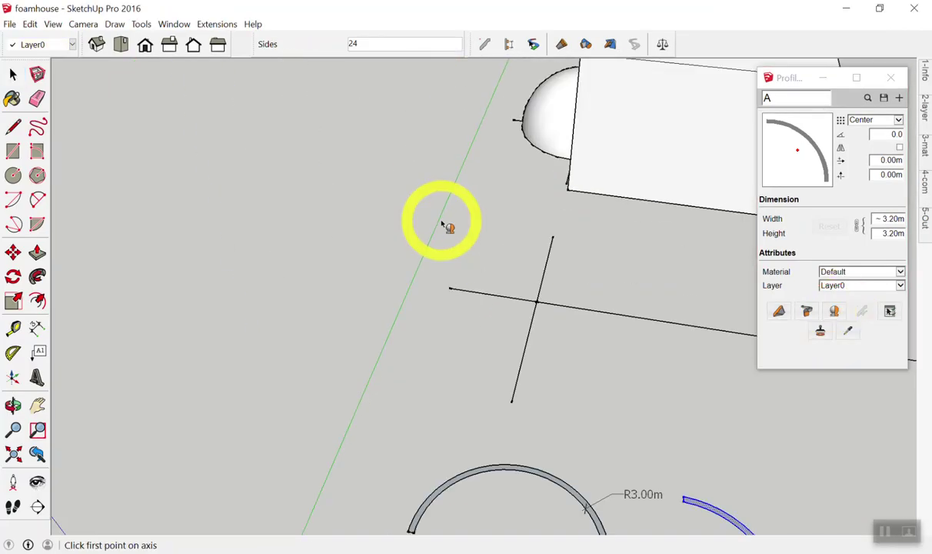
mouse_move(443, 223)
middle_down()
mouse_move(708, 374)
mouse_move(477, 312)
middle_up()
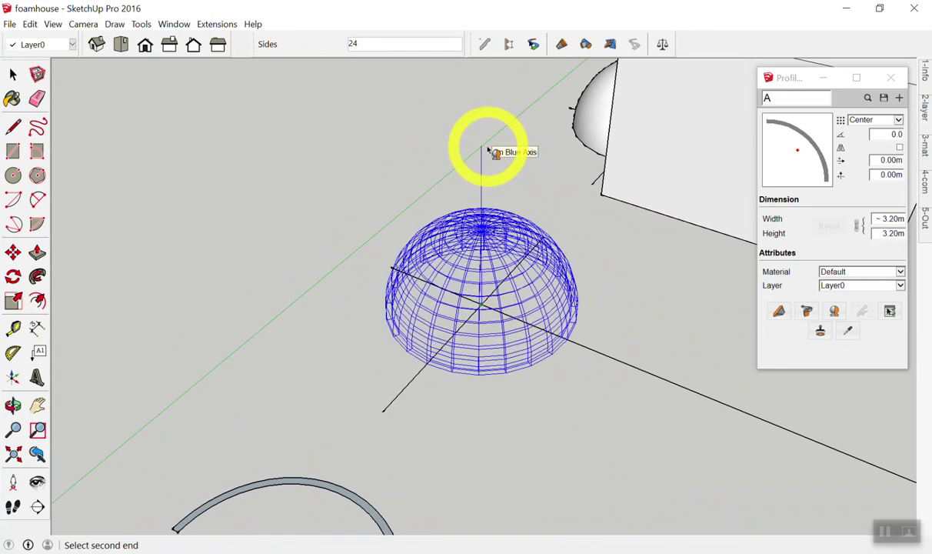
click(488, 148)
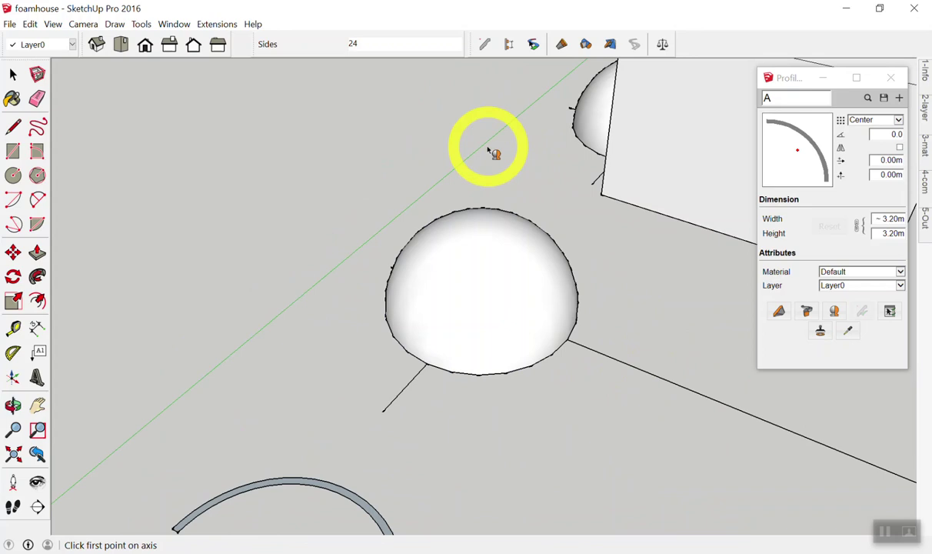
scroll(487, 148, down, 5)
key(space)
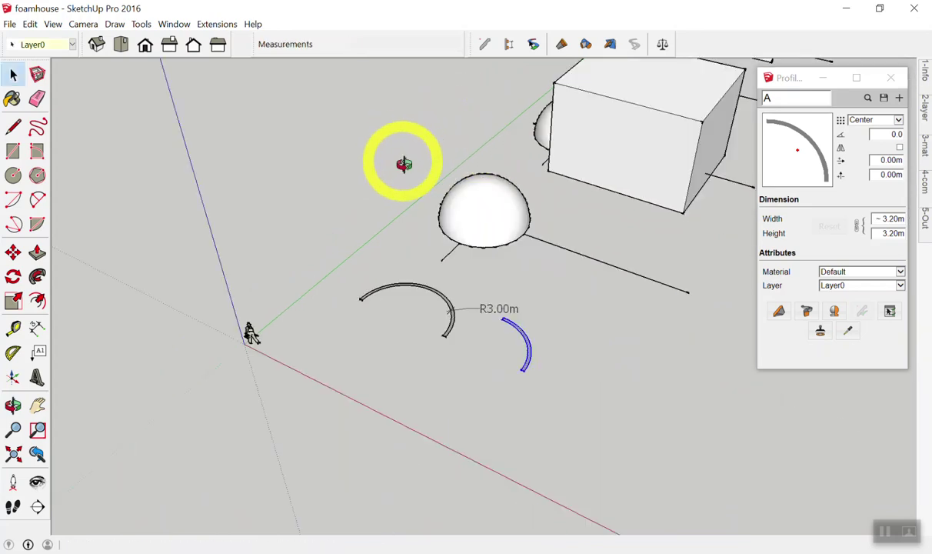
scroll(362, 161, up, 5)
middle_drag(354, 160, 57, 276)
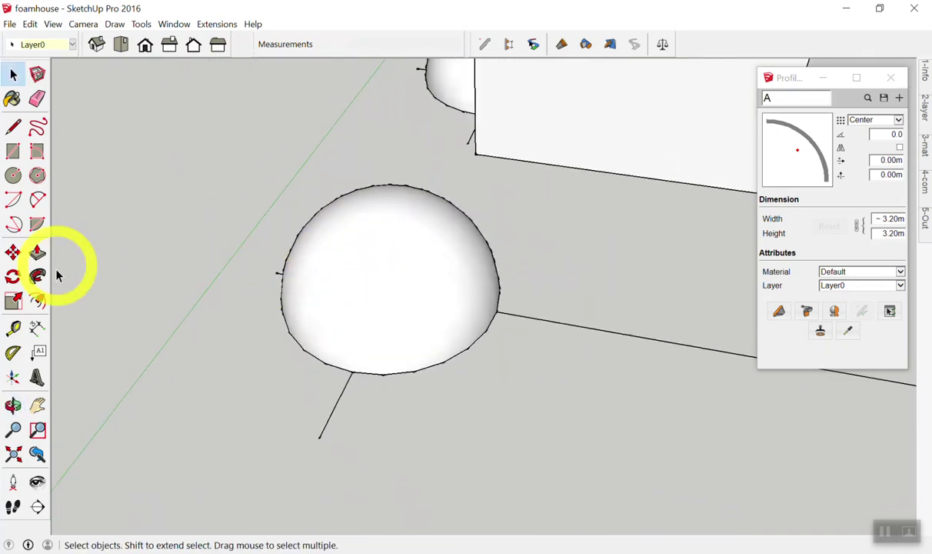
Step: Add a test text label A to the dome, then erase it
click(40, 352)
click(324, 220)
click(278, 161)
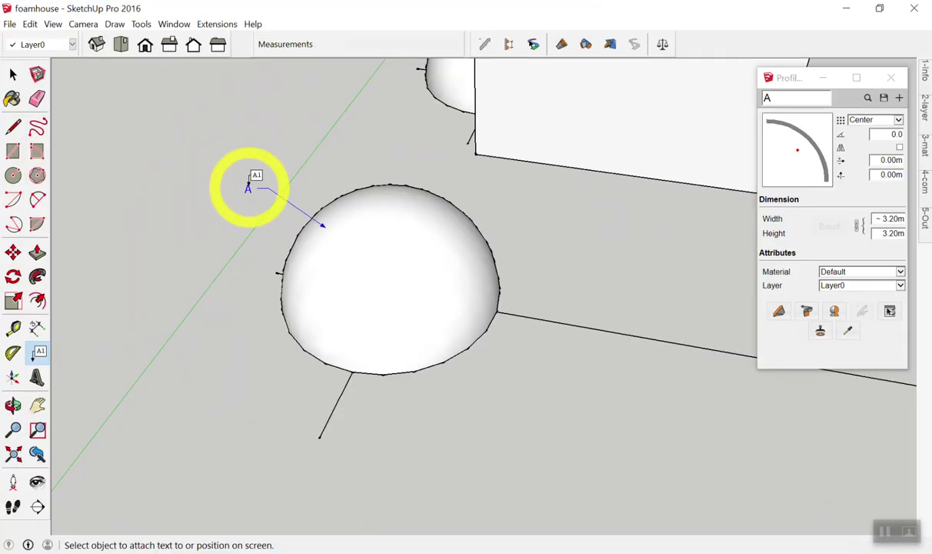
key(space)
key(e)
click(238, 186)
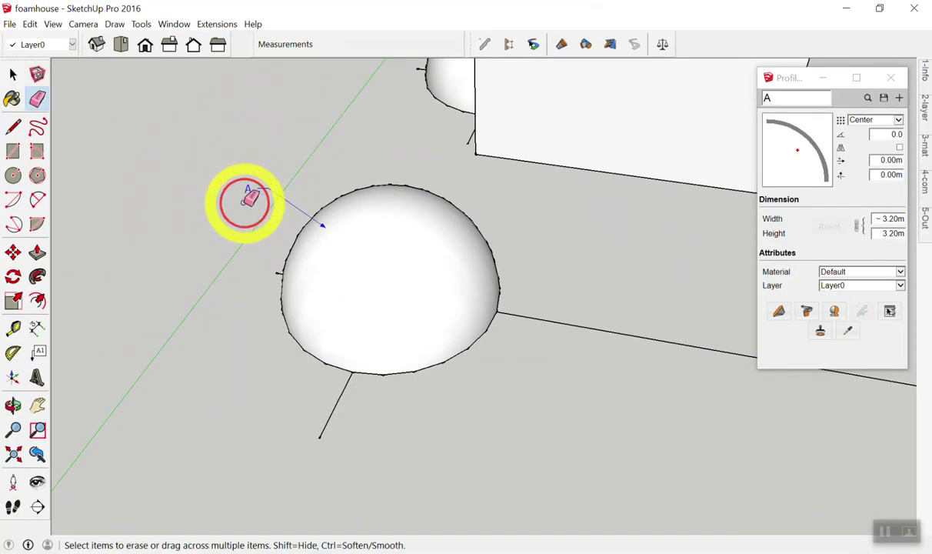
key(space)
mouse_move(227, 244)
middle_down()
mouse_move(474, 256)
mouse_move(279, 327)
mouse_move(475, 256)
mouse_move(330, 444)
mouse_move(484, 77)
mouse_move(91, 233)
middle_up()
Step: Pin the 2-layer tray open and switch to its Entity Info tab
scroll(353, 256, down, 2)
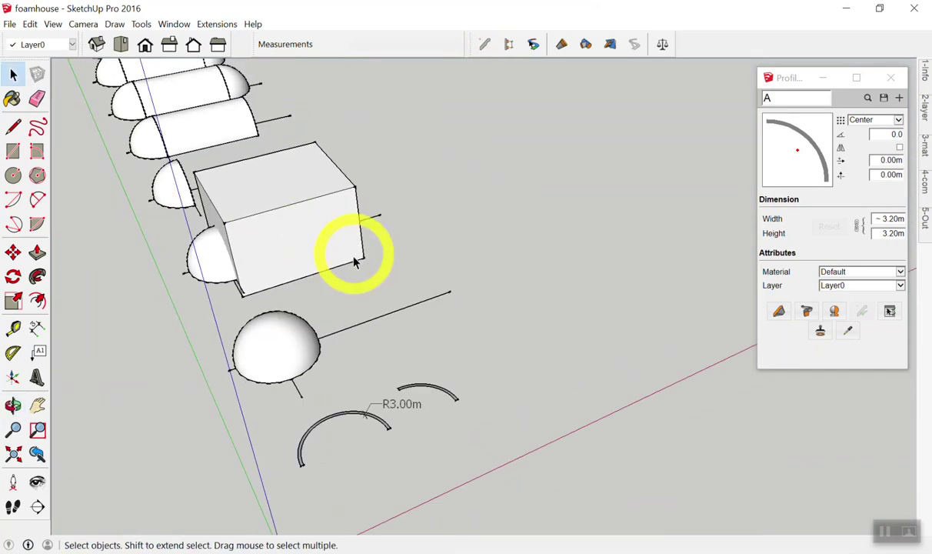
scroll(235, 186, up, 2)
scroll(684, 343, down, 5)
scroll(545, 283, up, 5)
scroll(545, 283, up, 3)
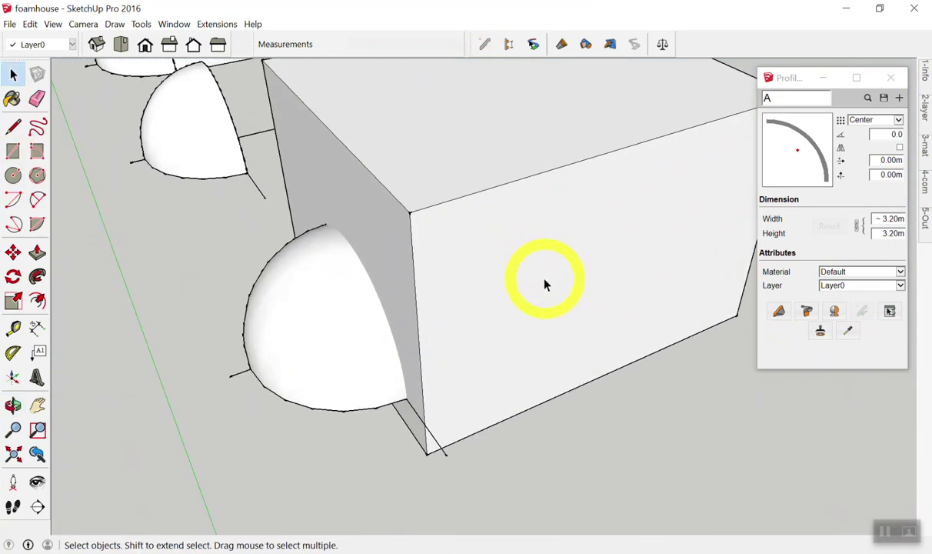
middle_drag(545, 283, 580, 261)
middle_drag(514, 245, 662, 259)
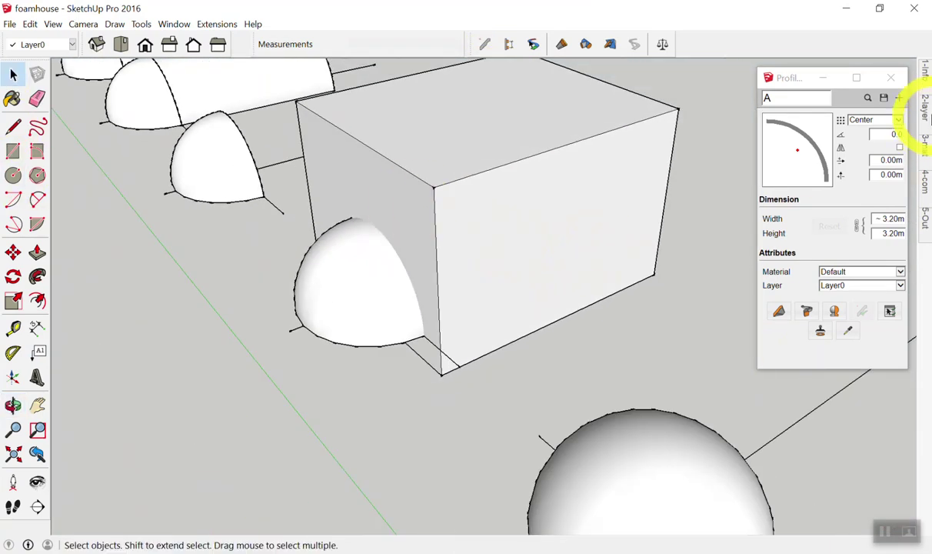
click(927, 111)
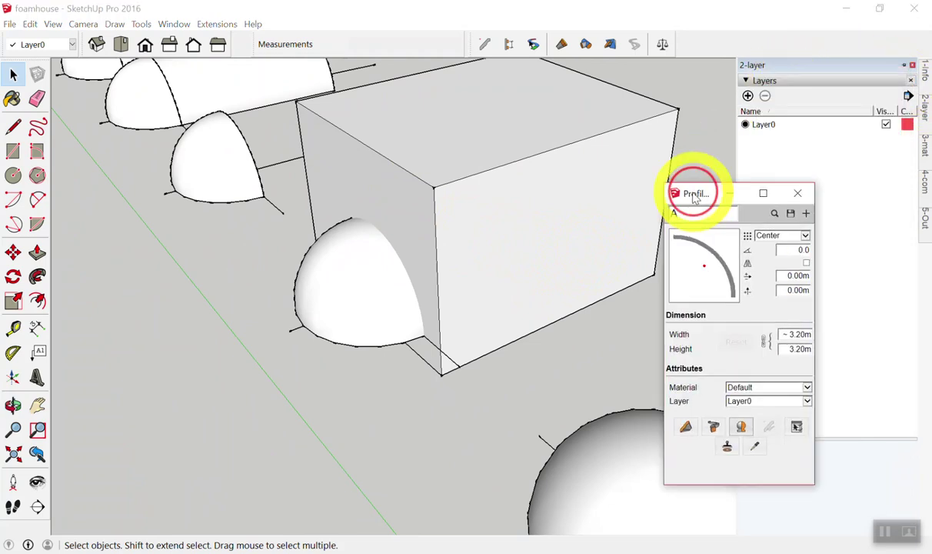
drag(792, 81, 665, 231)
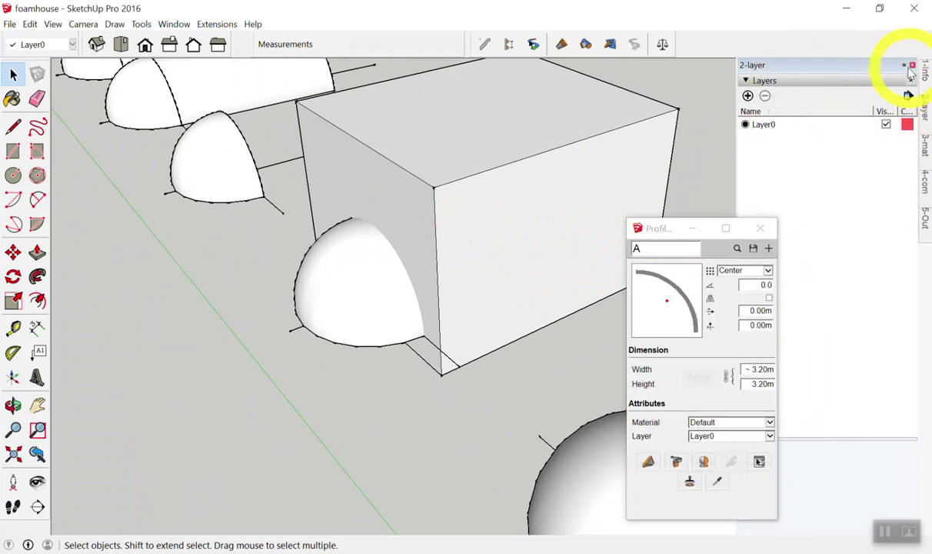
click(908, 66)
click(767, 531)
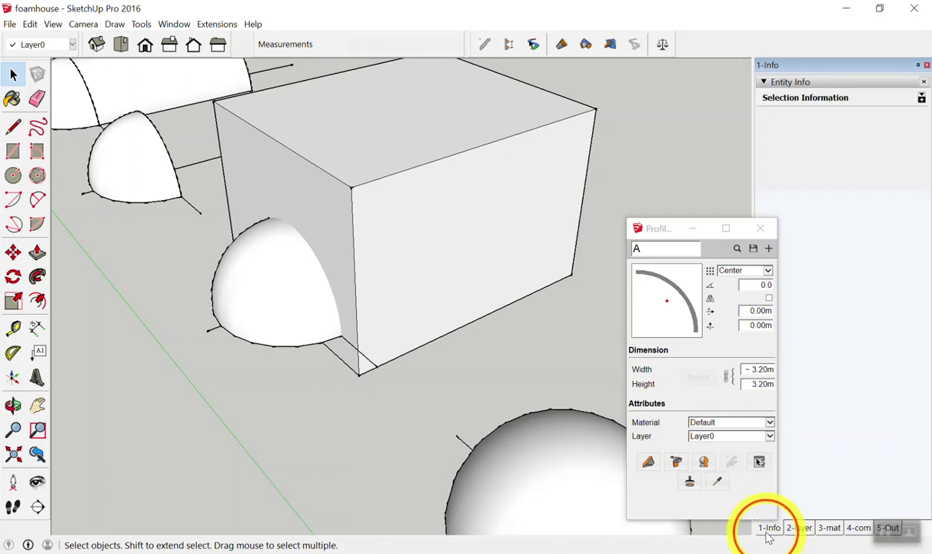
Step: Select the box, a solid group of 804.36 m³, and move it to overlap the dome
click(496, 137)
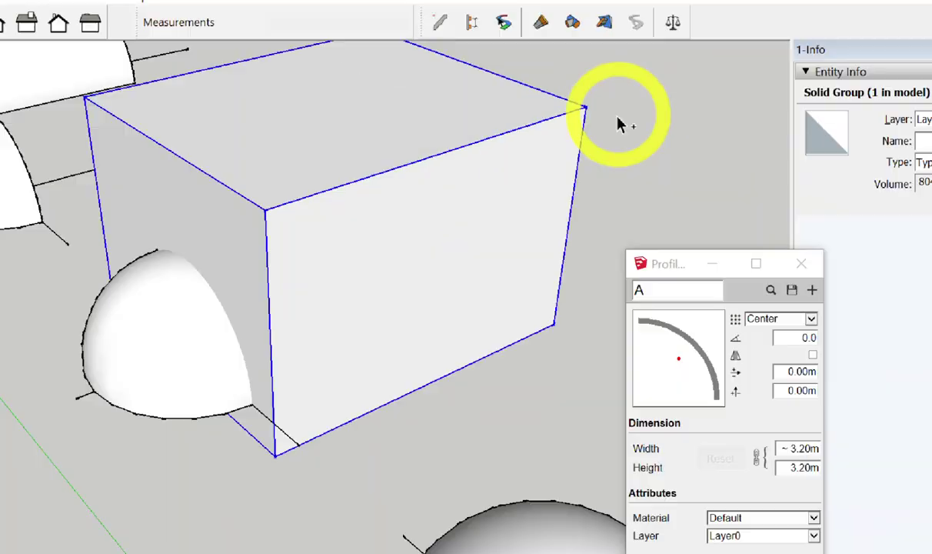
mouse_move(619, 125)
middle_down()
mouse_move(479, 173)
mouse_move(573, 194)
mouse_move(510, 201)
mouse_move(439, 266)
mouse_move(582, 229)
mouse_move(349, 237)
middle_up()
click(461, 258)
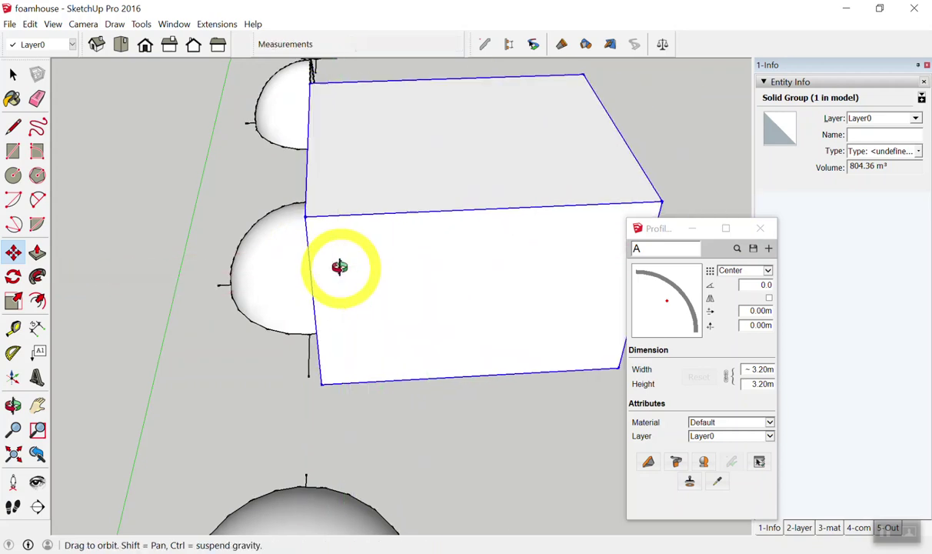
middle_drag(339, 266, 576, 298)
mouse_move(452, 356)
middle_down()
mouse_move(416, 281)
mouse_move(401, 351)
middle_up()
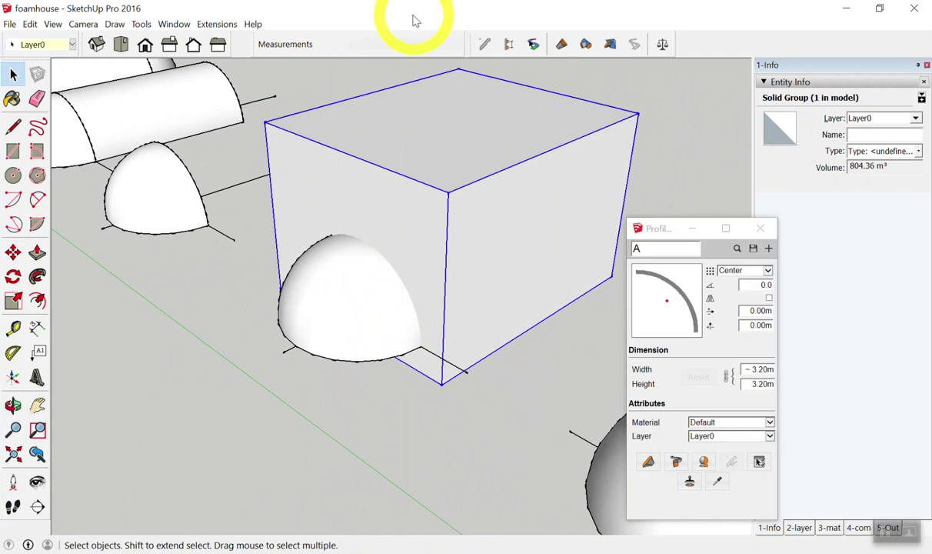
Step: Turn on the Solid Tools toolbar and dock it in the top toolbar row
right_click(410, 40)
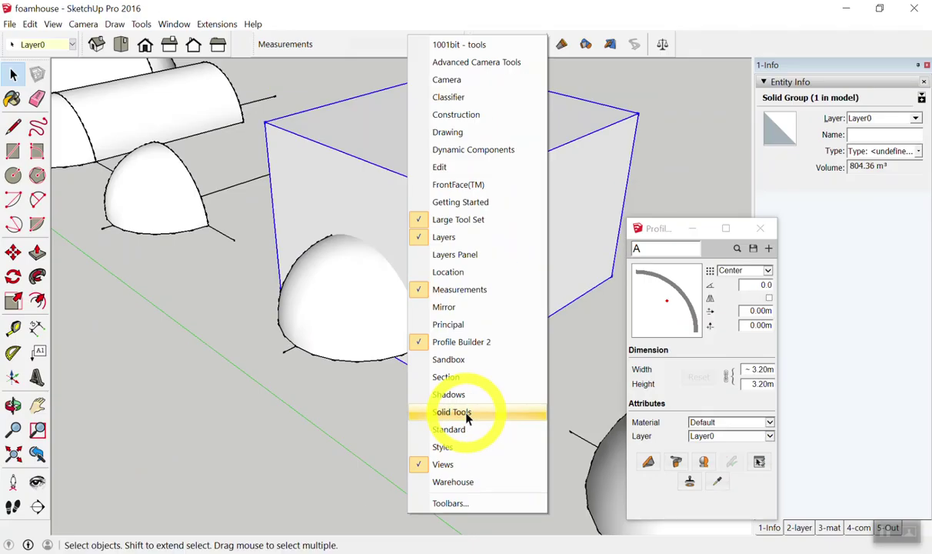
click(466, 415)
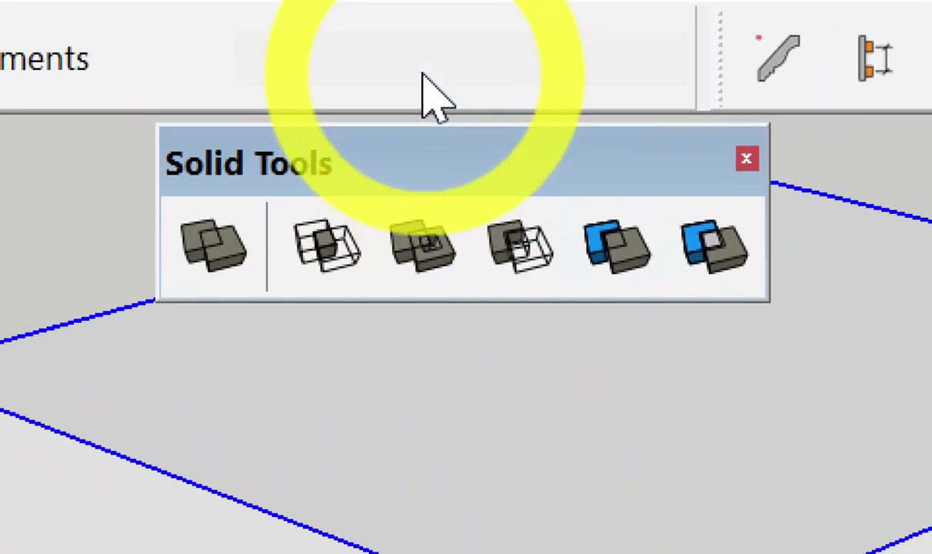
right_click(396, 48)
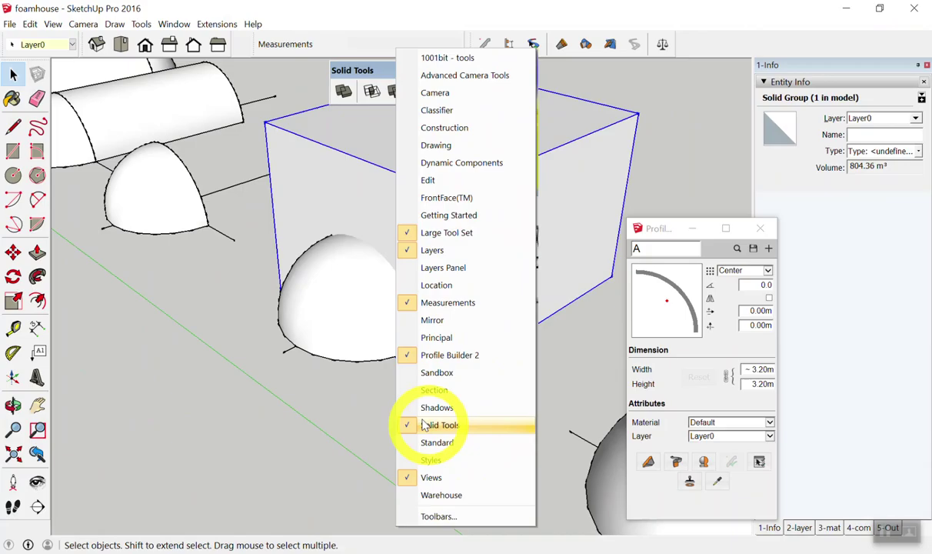
click(443, 425)
click(339, 90)
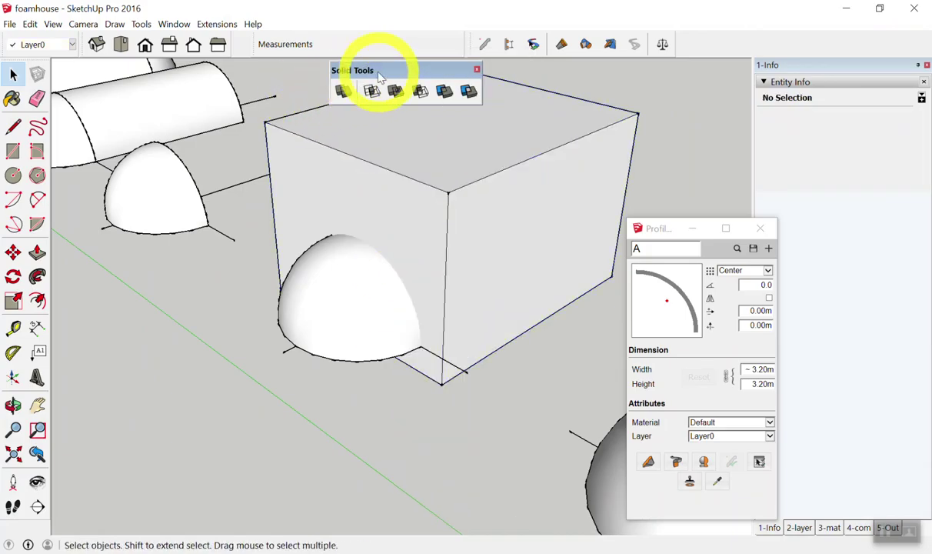
drag(369, 70, 687, 43)
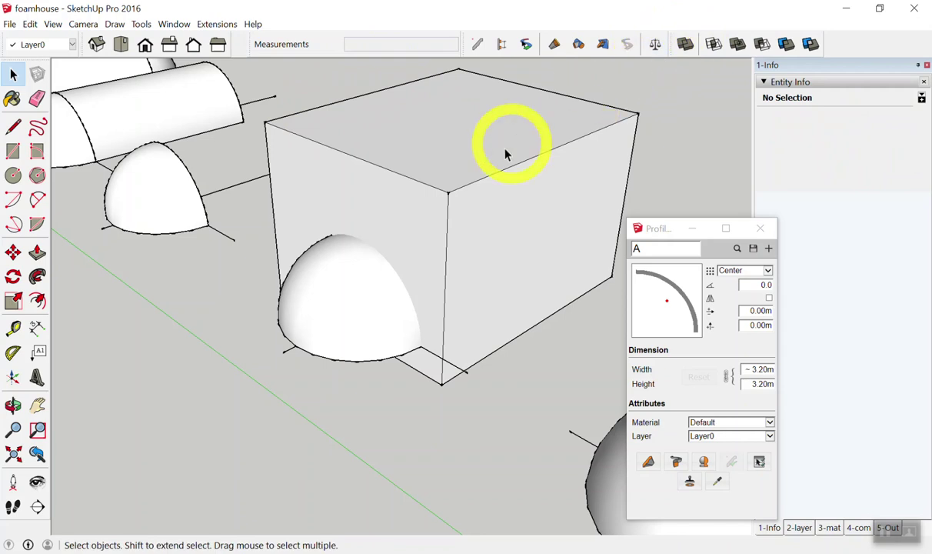
scroll(538, 138, up, 2)
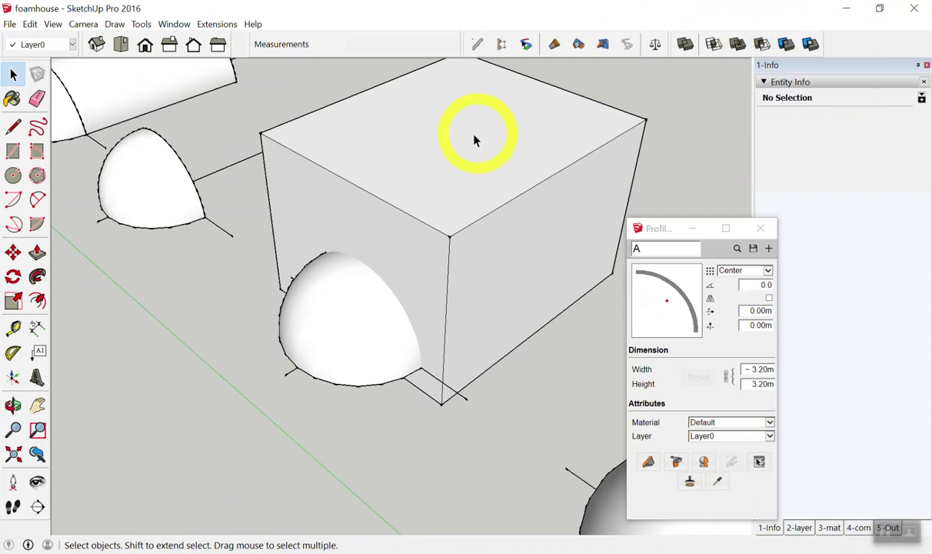
Step: Try a subtraction picking the dome first, then undo the result
scroll(412, 212, down, 3)
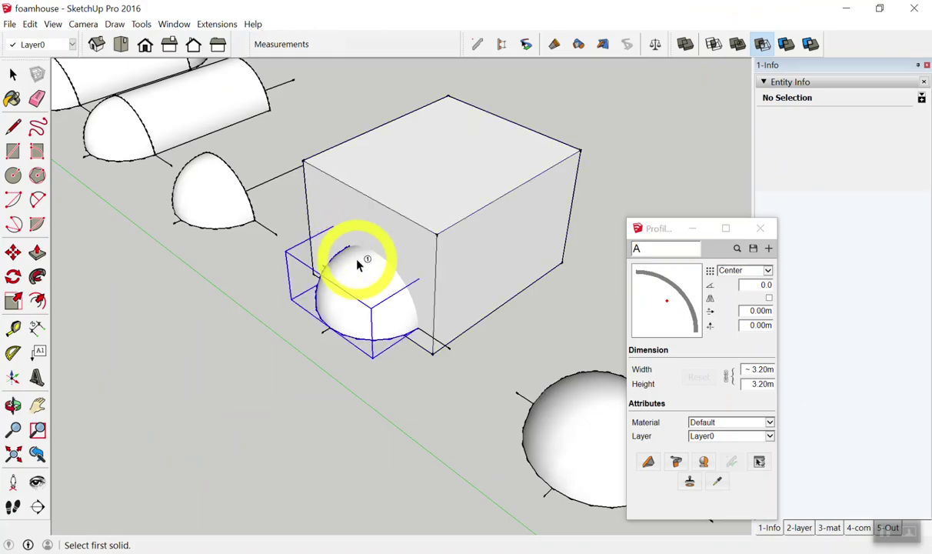
click(361, 260)
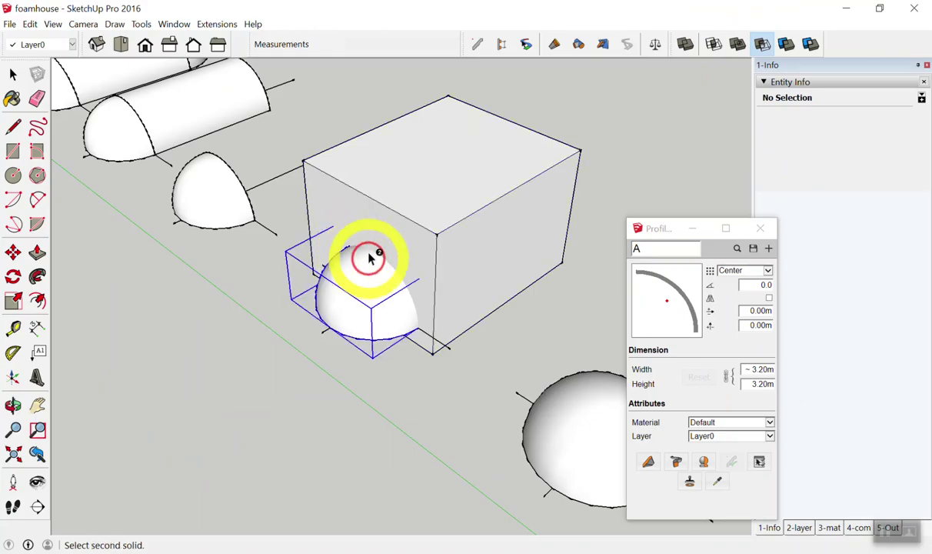
click(411, 223)
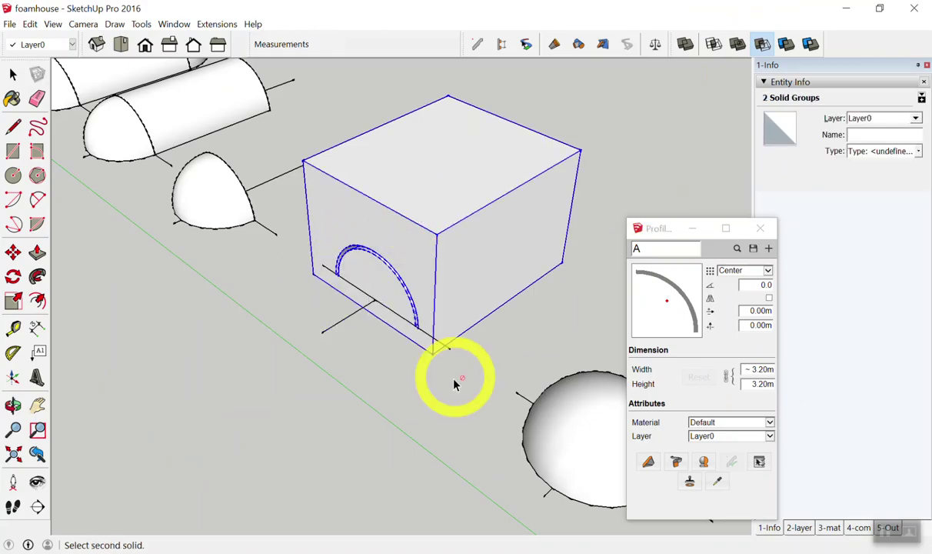
middle_drag(454, 381, 453, 298)
scroll(452, 298, up, 2)
scroll(446, 303, down, 3)
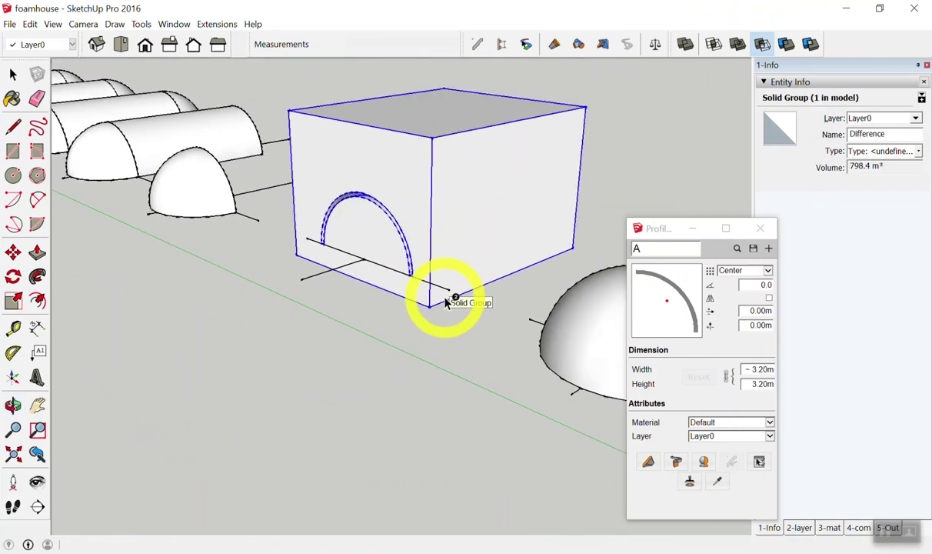
key(ctrl+z)
key(space)
click(439, 312)
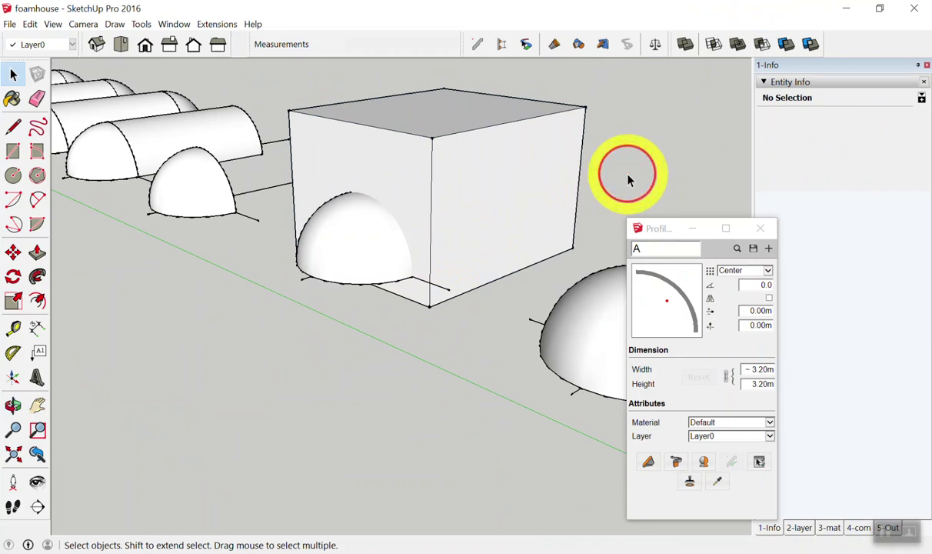
middle_drag(627, 179, 631, 233)
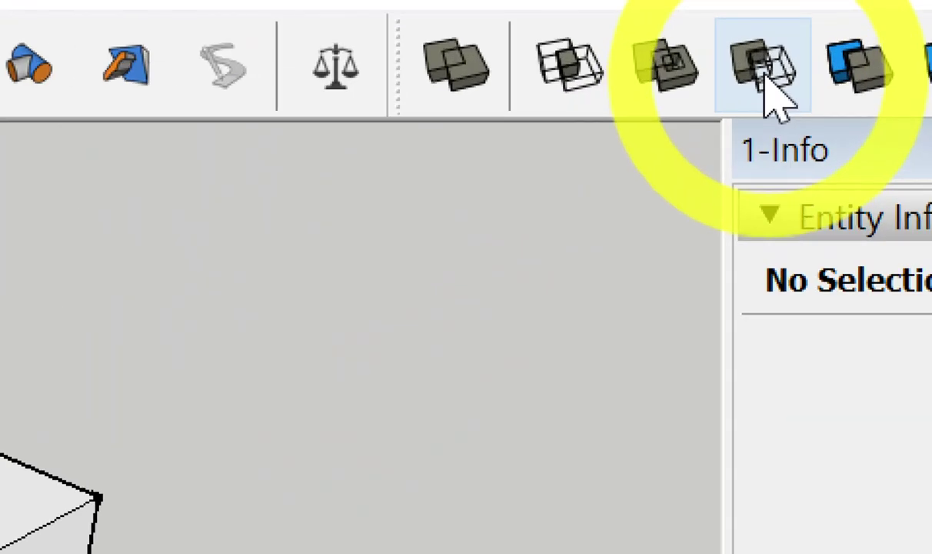
Step: Subtract the box from the dome with Solid Tools Subtract, picking box then dome
click(769, 85)
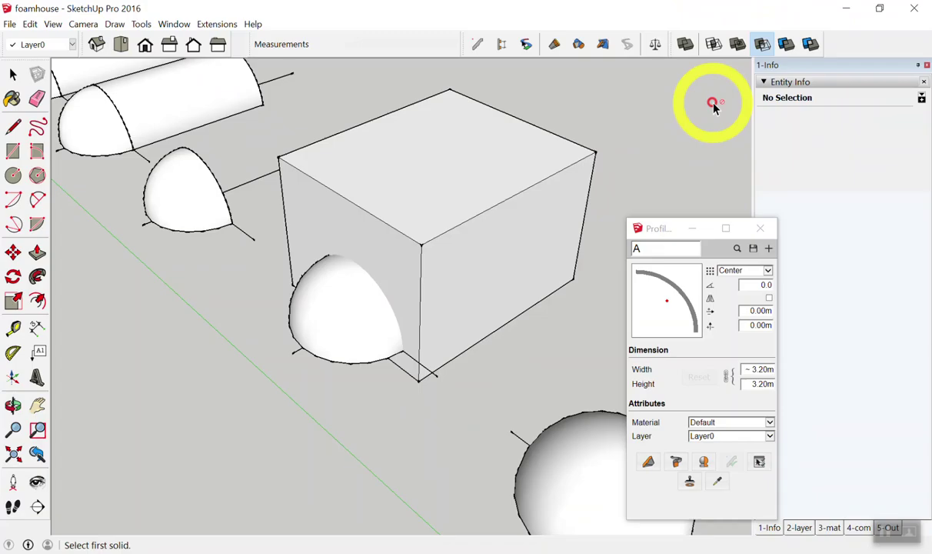
click(431, 268)
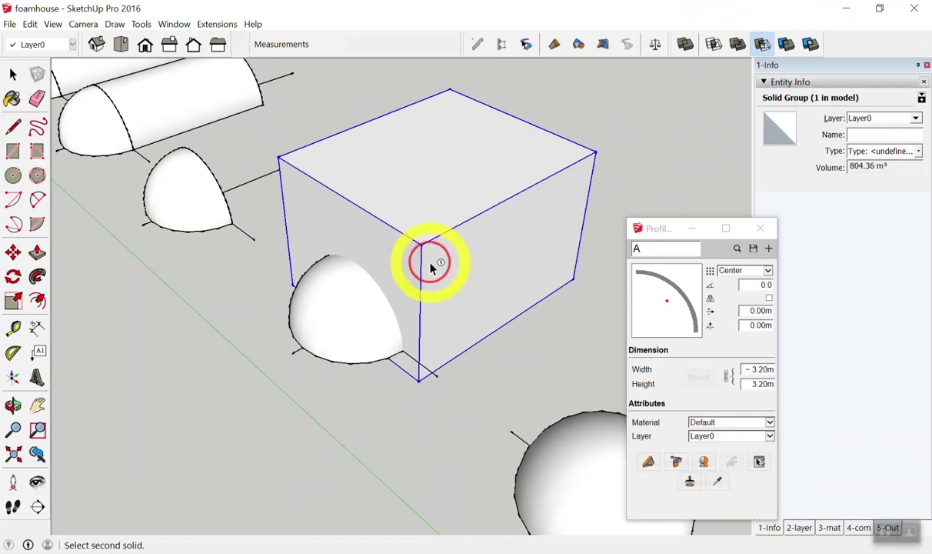
click(338, 296)
mouse_move(271, 316)
middle_down()
mouse_move(42, 327)
mouse_move(70, 288)
middle_up()
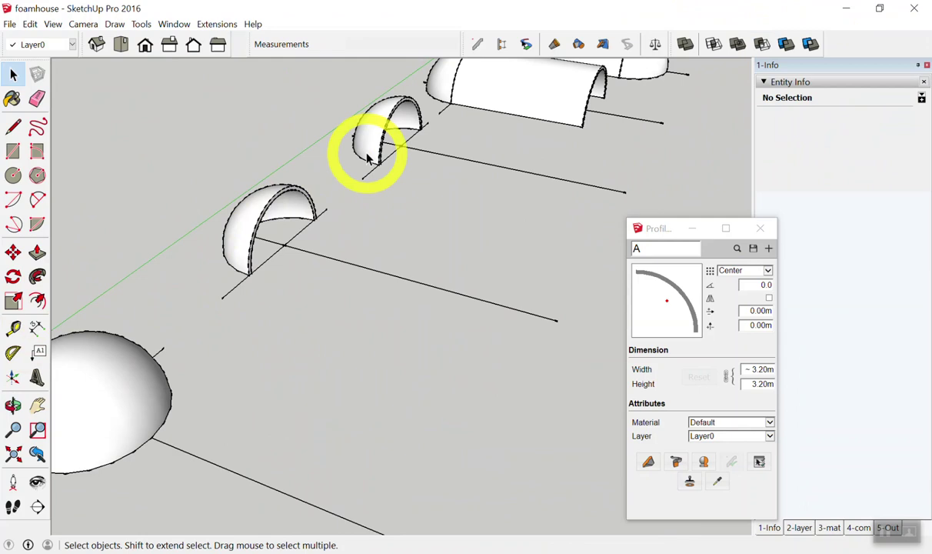
Step: Select the cut dome shell from a top-down view to check its details
scroll(366, 154, down, 3)
mouse_move(370, 183)
middle_down()
mouse_move(510, 223)
mouse_move(406, 298)
mouse_move(427, 239)
mouse_move(396, 229)
middle_up()
scroll(415, 250, up, 2)
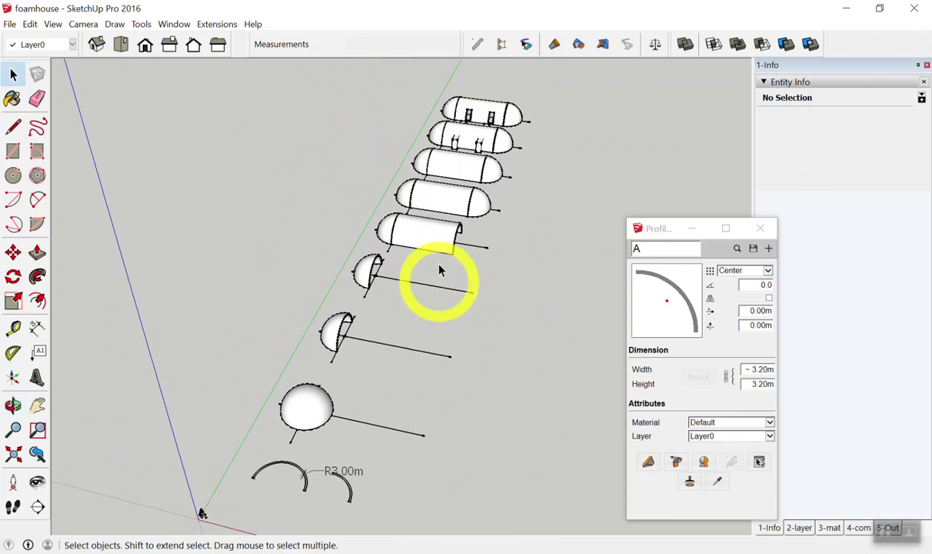
scroll(441, 227, up, 2)
scroll(440, 227, up, 3)
scroll(449, 250, up, 2)
click(424, 242)
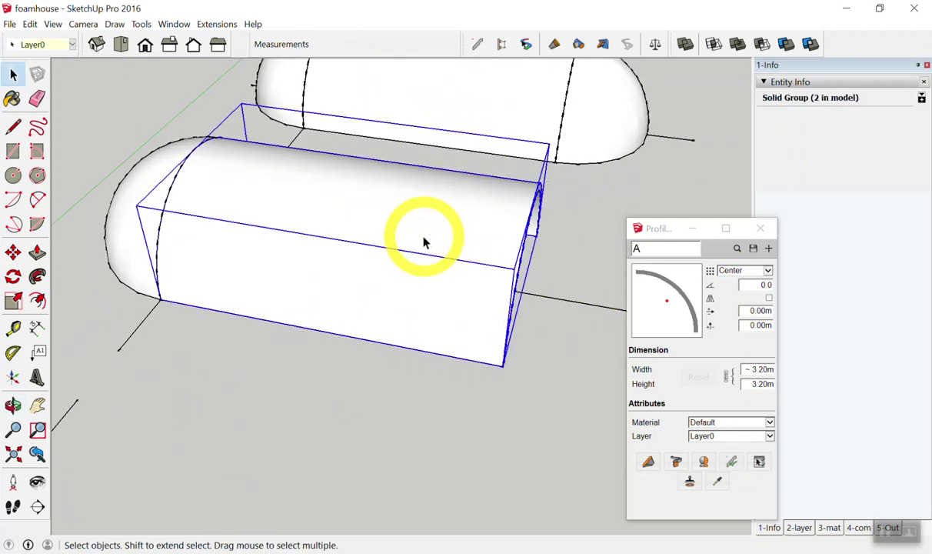
scroll(424, 242, down, 3)
scroll(261, 333, down, 2)
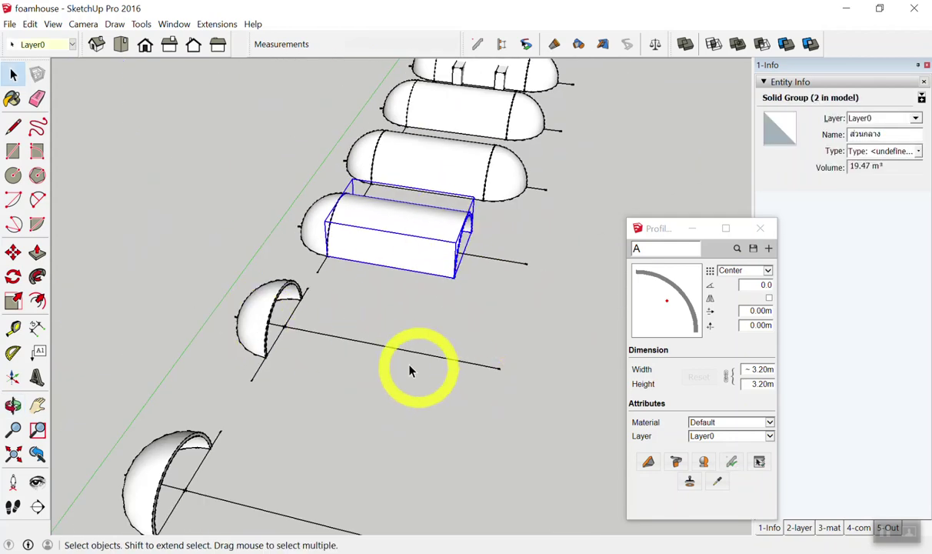
scroll(334, 339, down, 2)
scroll(334, 339, down, 3)
Step: Erase the R3.00m radius dimension and window-select the left arc outline
mouse_move(333, 339)
middle_down()
mouse_move(354, 396)
mouse_move(374, 346)
middle_up()
scroll(339, 308, up, 2)
scroll(243, 277, up, 2)
scroll(444, 269, up, 2)
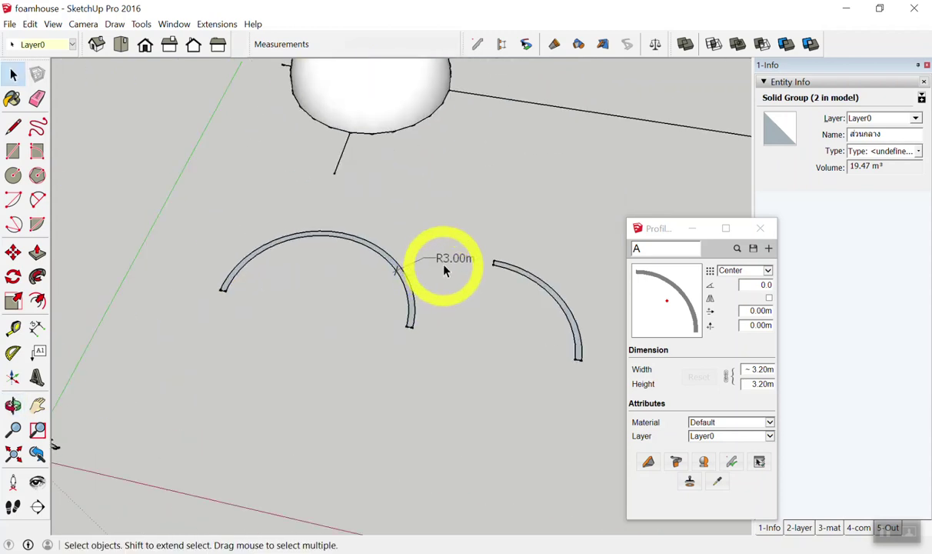
scroll(319, 244, down, 2)
key(e)
click(420, 248)
scroll(466, 262, up, 1)
key(space)
scroll(297, 231, up, 2)
mouse_move(174, 185)
mouse_down()
mouse_move(370, 350)
mouse_move(474, 411)
mouse_up()
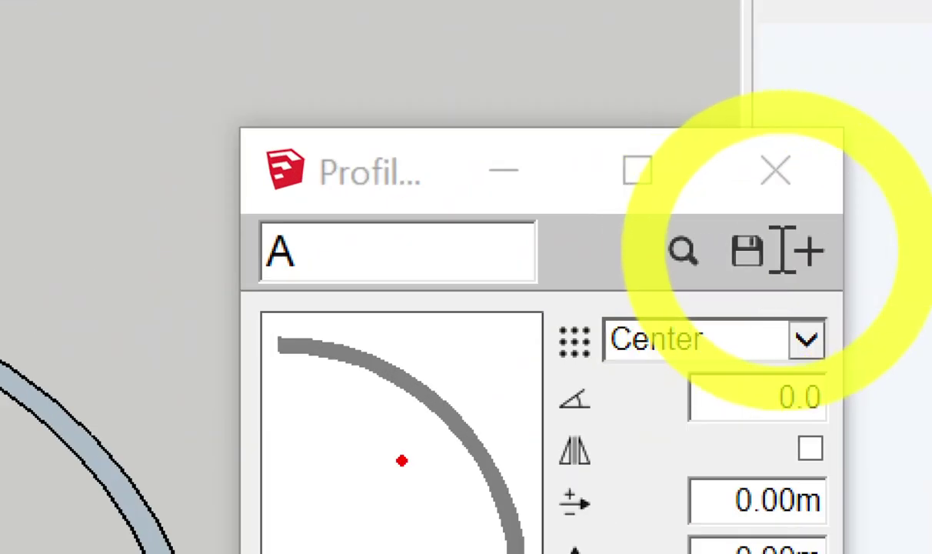
Step: Save the selected left half-arc as new profile B, 6.39m wide by 3.20m high
click(818, 259)
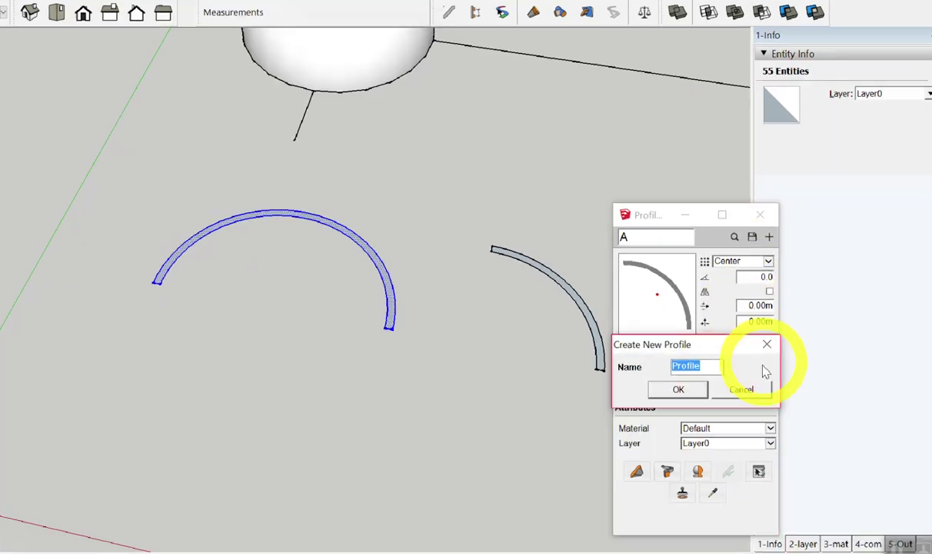
text(B)
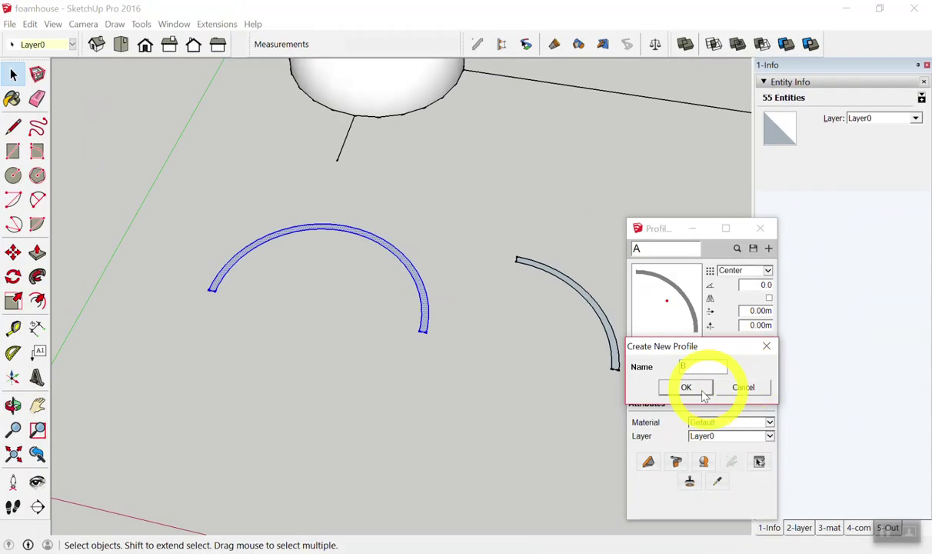
click(687, 387)
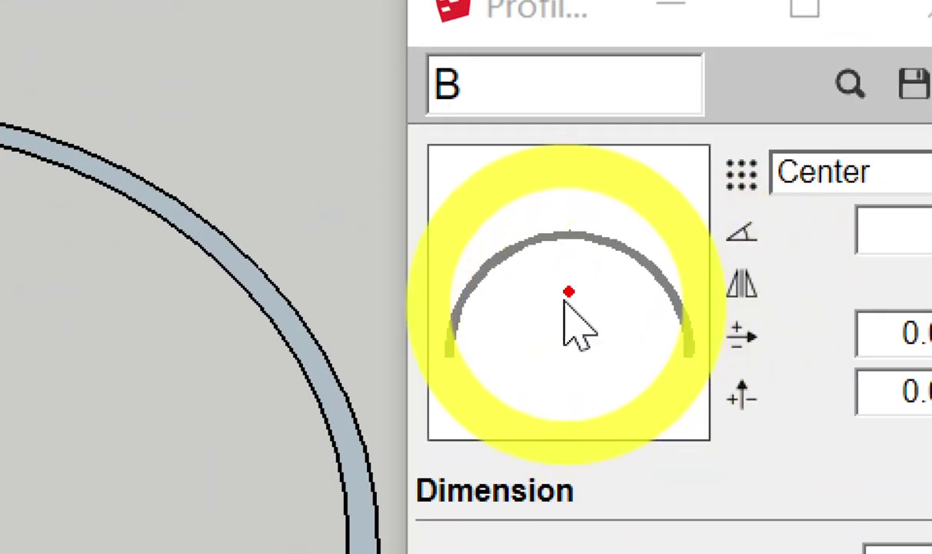
Step: Build a 10 m member from profile B, starting at the dome's base on the guide line
scroll(296, 417, down, 3)
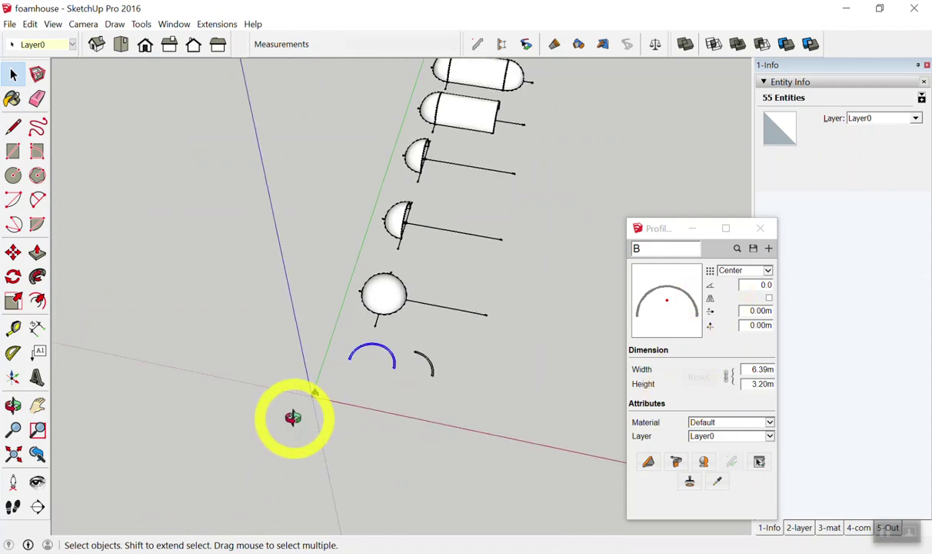
middle_drag(295, 416, 486, 273)
scroll(490, 204, up, 3)
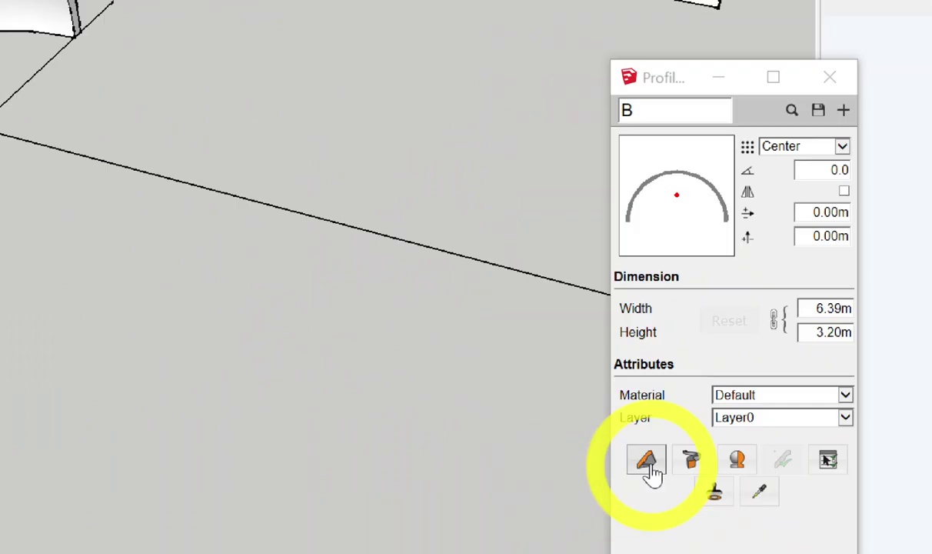
click(648, 462)
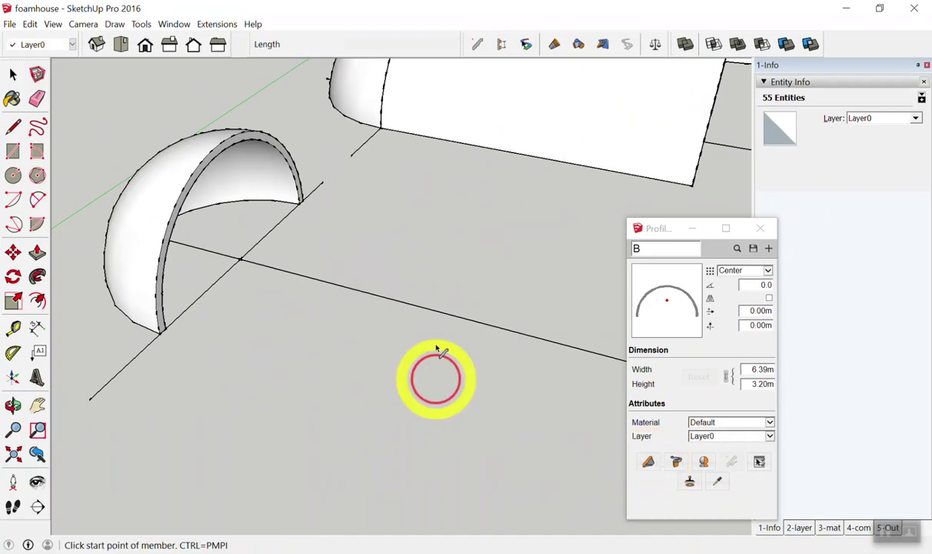
click(239, 261)
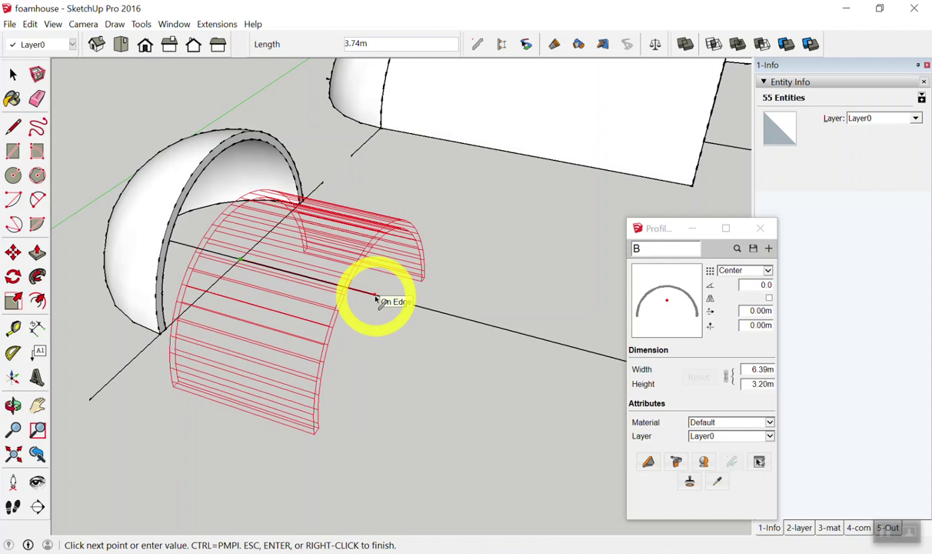
text(10)
key(Return)
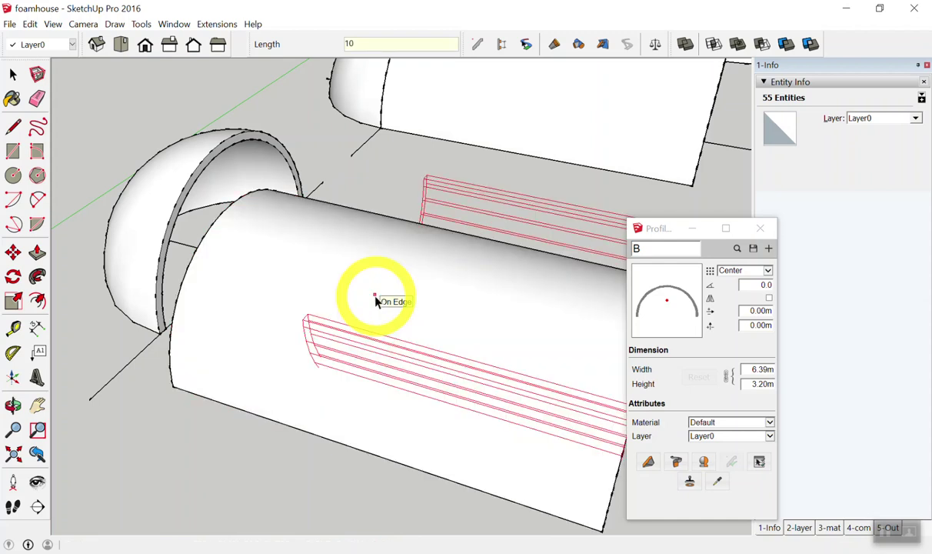
key(space)
key(o)
mouse_move(443, 360)
mouse_down()
mouse_move(136, 172)
mouse_move(232, 515)
mouse_move(312, 483)
mouse_up()
Step: Remove the vault that was built with the centred profile alignment
key(space)
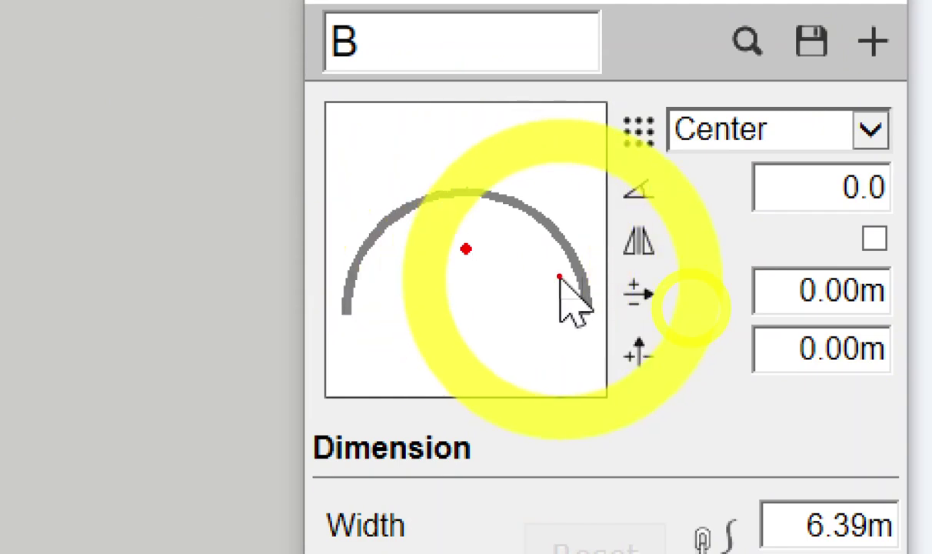
mouse_move(464, 245)
mouse_down()
mouse_move(462, 314)
mouse_move(479, 291)
mouse_up()
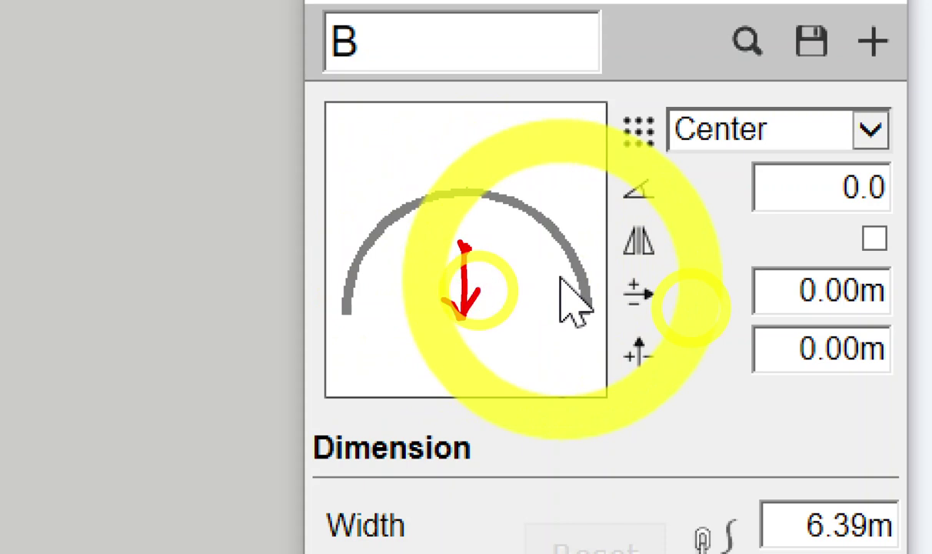
drag(506, 317, 705, 158)
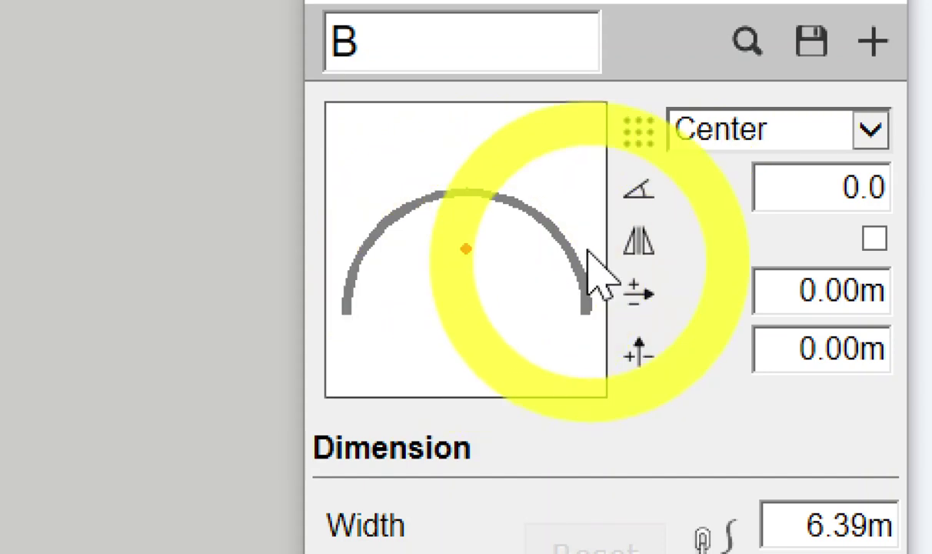
click(741, 129)
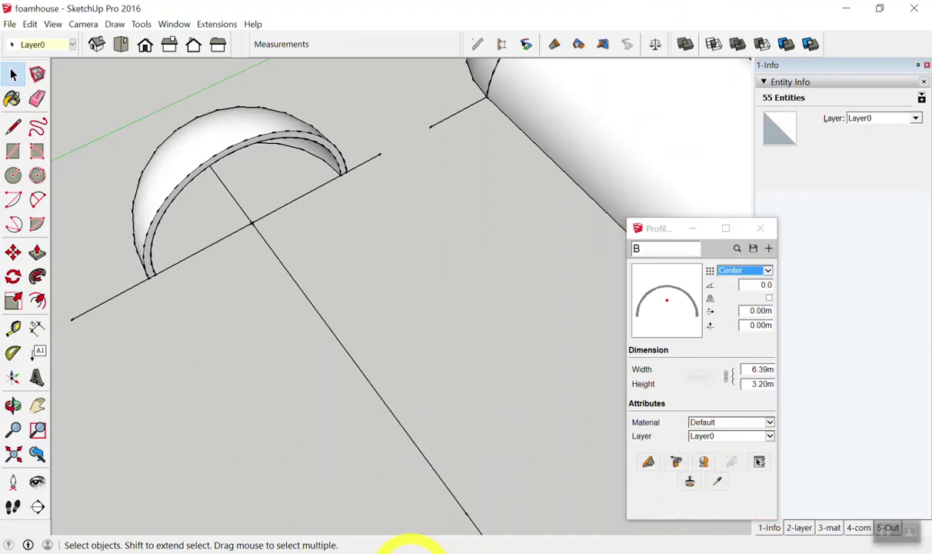
Step: Change profile B's alignment from Center to Bottom-Middle in Profile Builder
scroll(418, 298, down, 3)
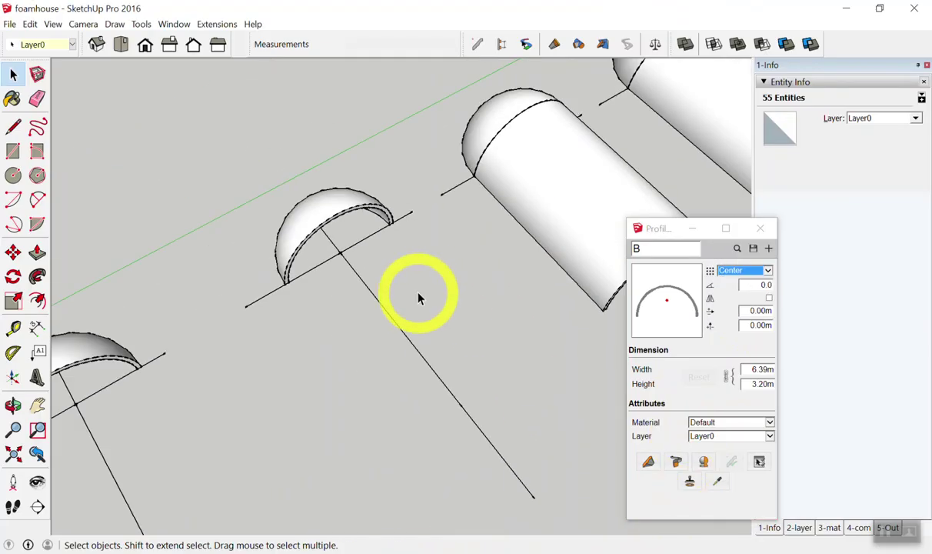
scroll(436, 271, down, 2)
scroll(437, 270, down, 2)
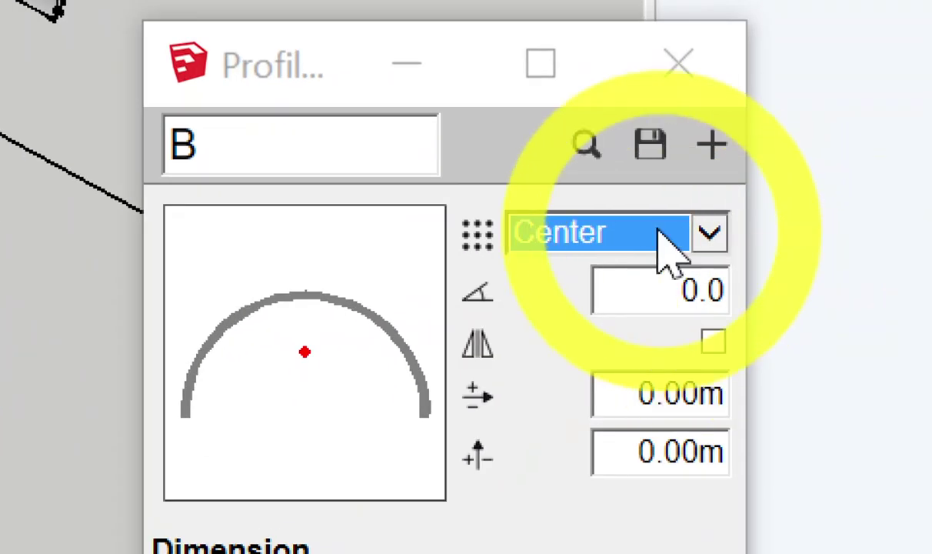
click(660, 242)
click(567, 348)
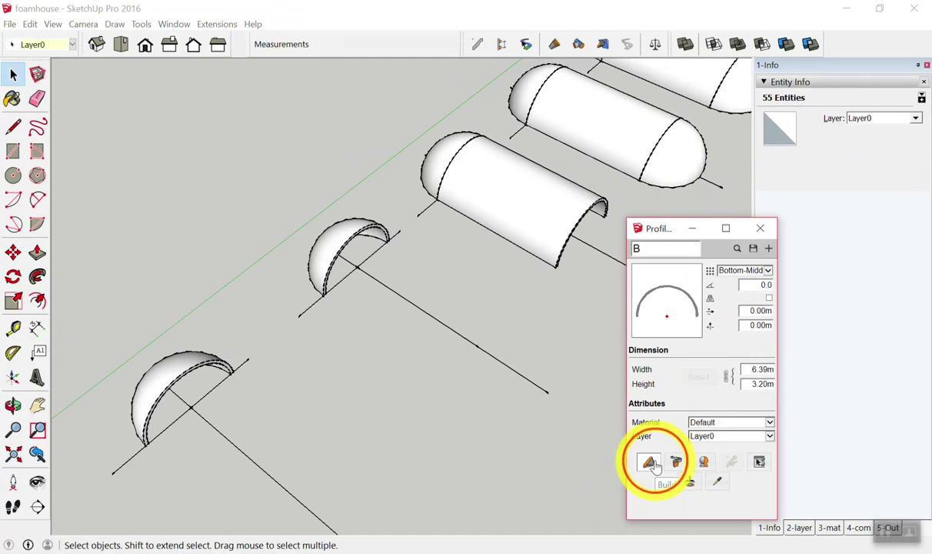
Step: Build a 10 m vault from the Bottom-Middle profile B along the guide line
click(650, 462)
scroll(375, 285, up, 3)
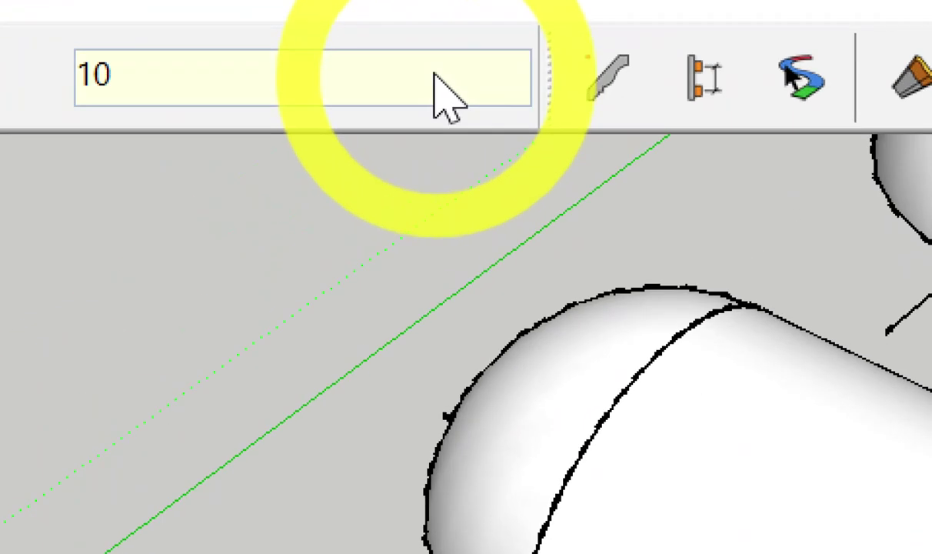
key(Return)
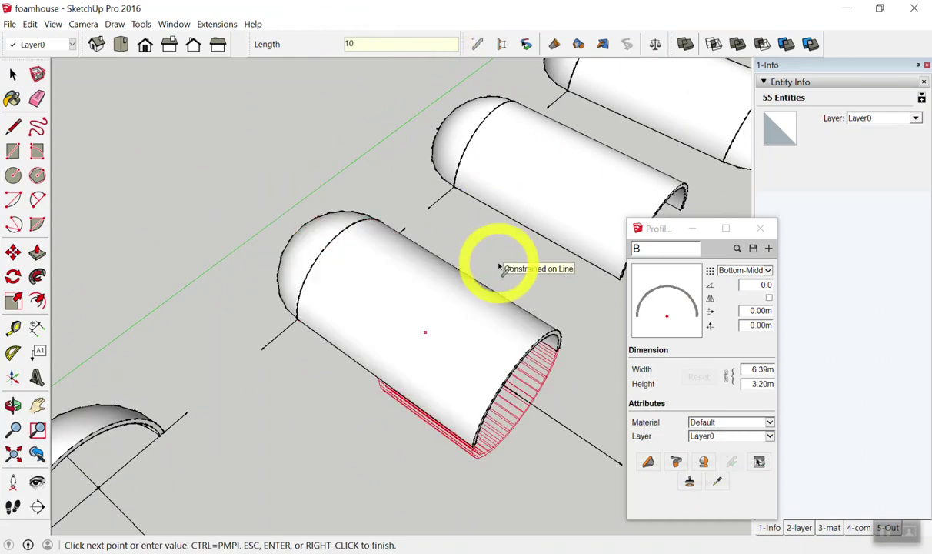
key(space)
middle_drag(499, 268, 519, 356)
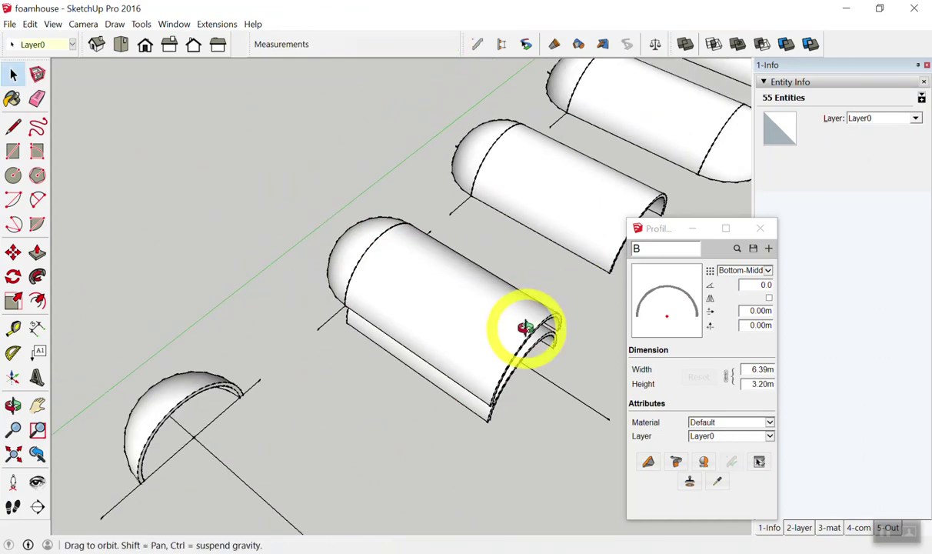
Step: Erase the leftover inner arch with the Eraser
key(e)
click(505, 304)
key(space)
mouse_move(493, 318)
middle_down()
mouse_move(540, 354)
mouse_move(406, 312)
mouse_move(576, 433)
mouse_move(544, 130)
middle_up()
Step: Select the left dome cap beside the vault
scroll(569, 161, up, 3)
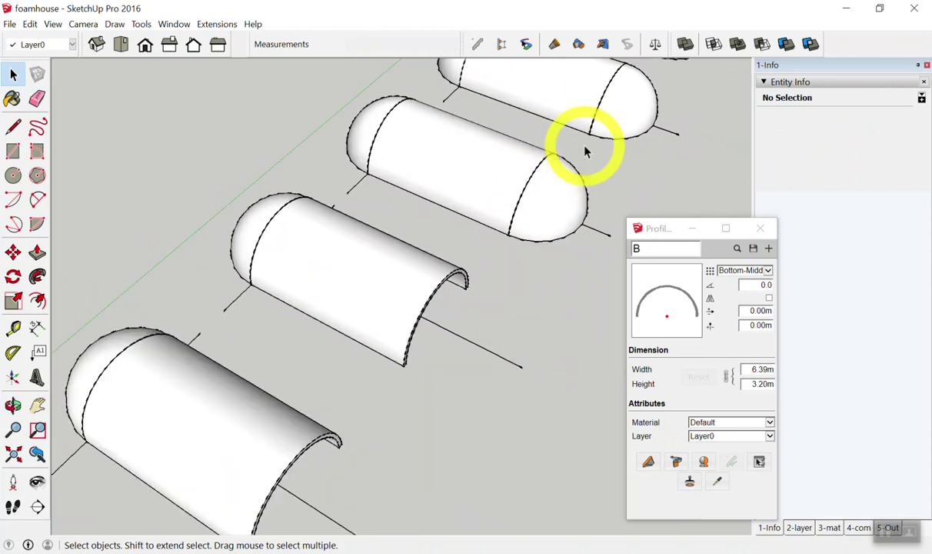
scroll(477, 115, up, 2)
scroll(419, 138, up, 2)
scroll(410, 156, down, 3)
click(315, 157)
click(516, 214)
click(332, 148)
click(479, 197)
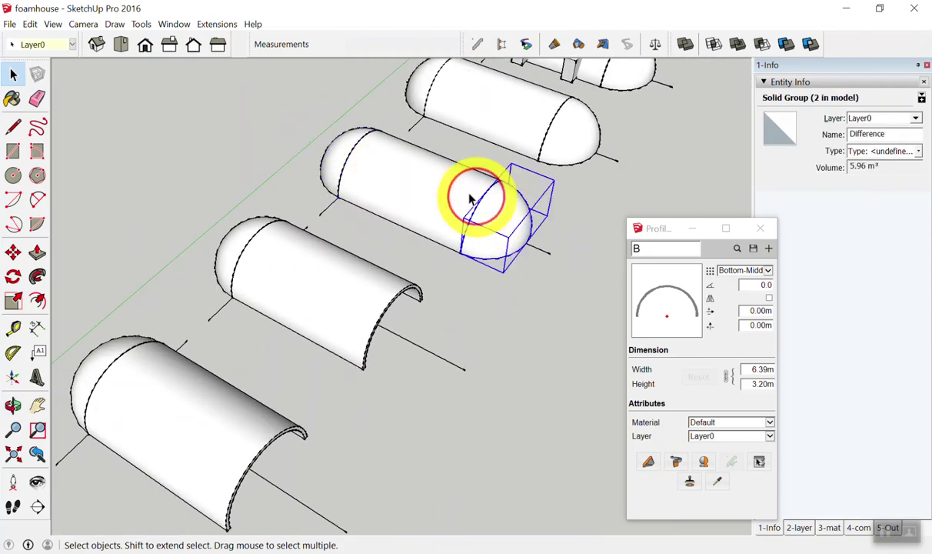
click(339, 146)
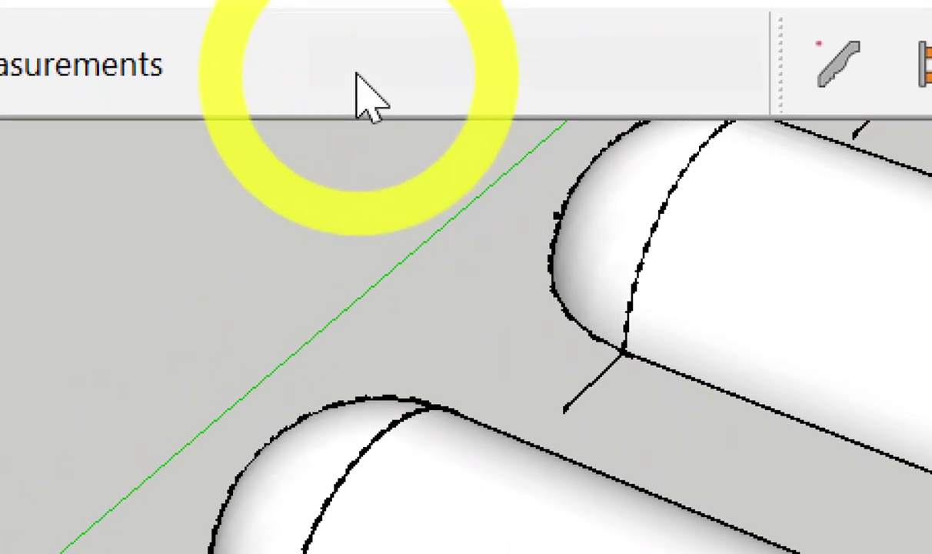
Step: Turn on the Mirror toolbar from the toolbar list
right_click(357, 77)
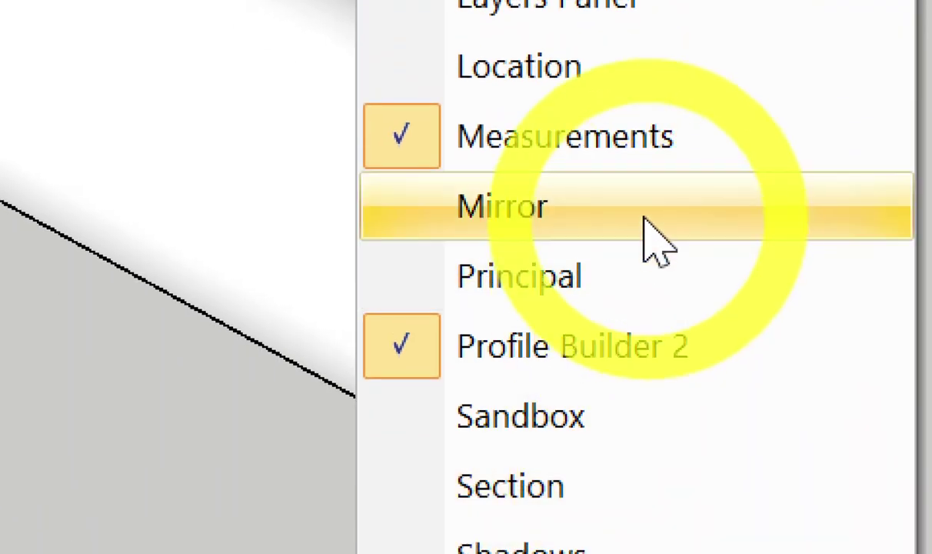
click(647, 231)
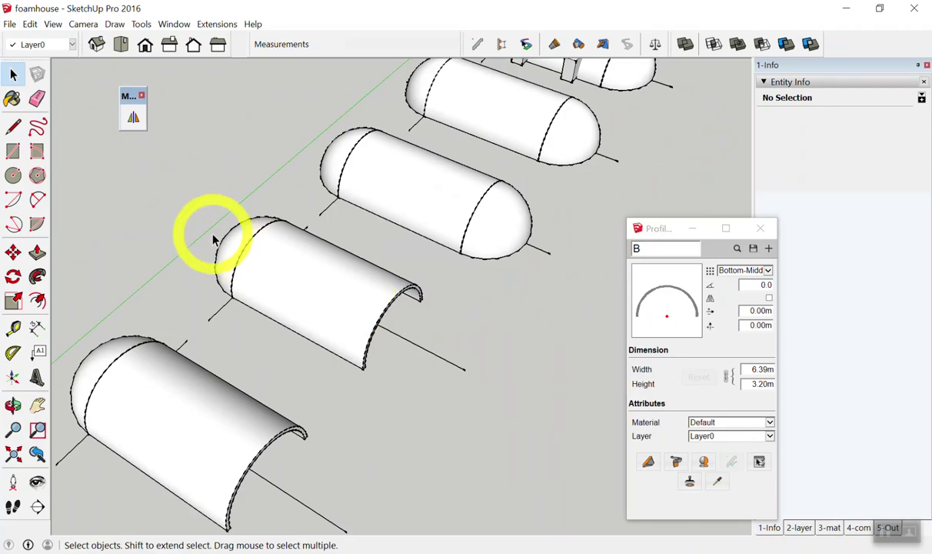
mouse_move(218, 243)
middle_down()
mouse_move(310, 271)
mouse_move(315, 314)
mouse_move(271, 316)
mouse_move(374, 401)
middle_up()
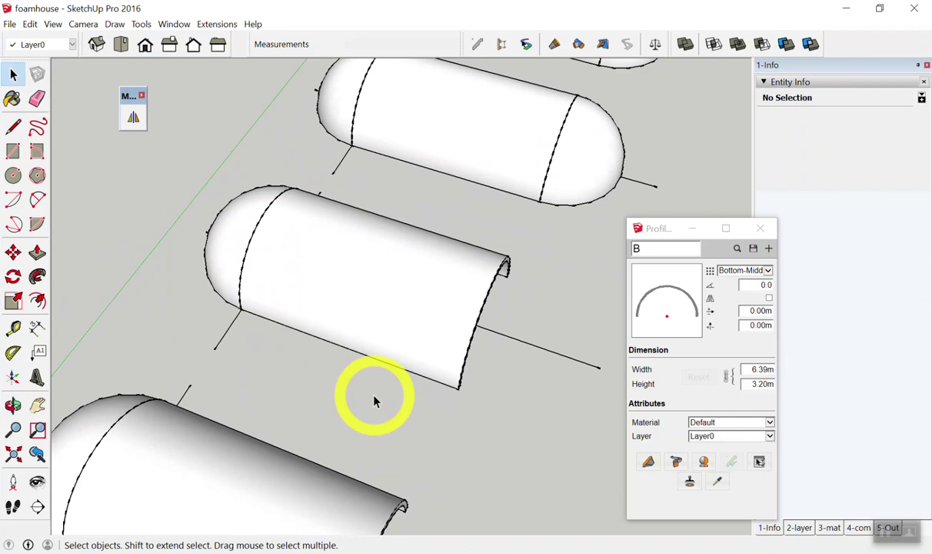
Step: Draw a closed upright triangle from the vault's base-edge midpoint as a mirror reference
key(l)
scroll(380, 362, up, 2)
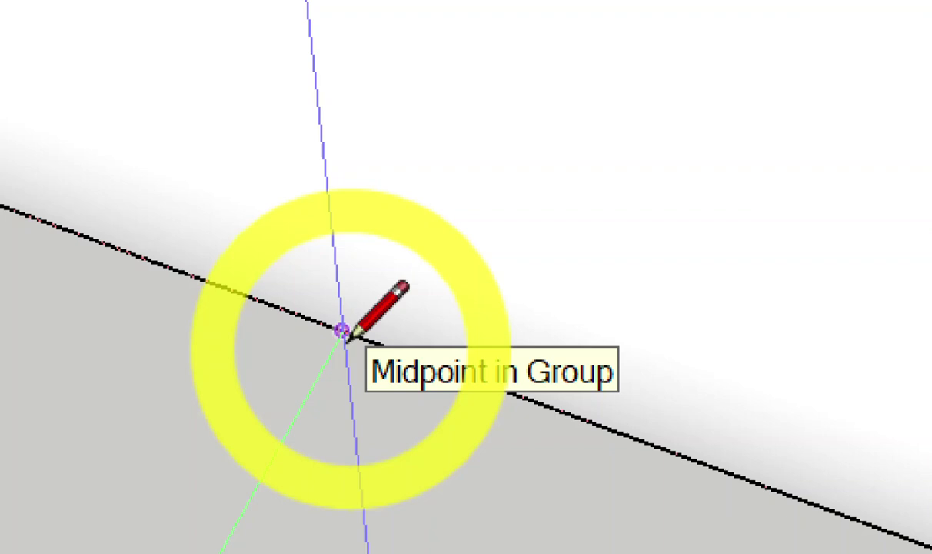
click(341, 331)
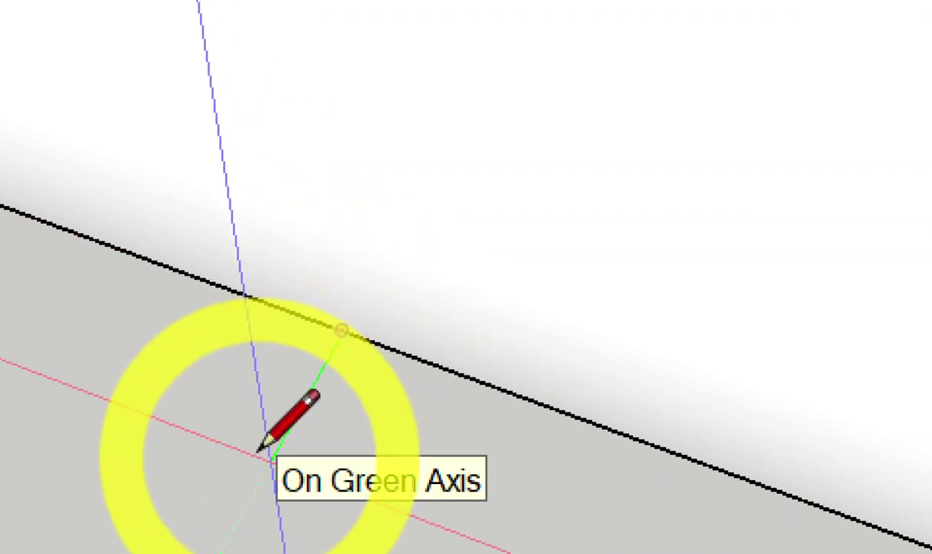
click(269, 459)
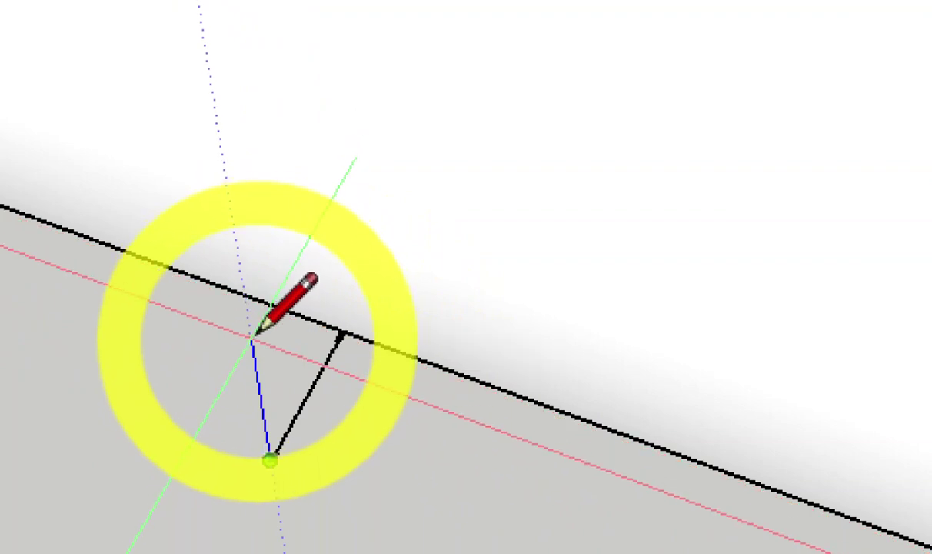
click(250, 337)
click(343, 332)
key(space)
mouse_move(339, 344)
middle_down()
mouse_move(358, 469)
mouse_move(187, 291)
mouse_move(510, 375)
mouse_move(350, 395)
mouse_move(603, 315)
mouse_move(233, 375)
mouse_move(286, 401)
middle_up()
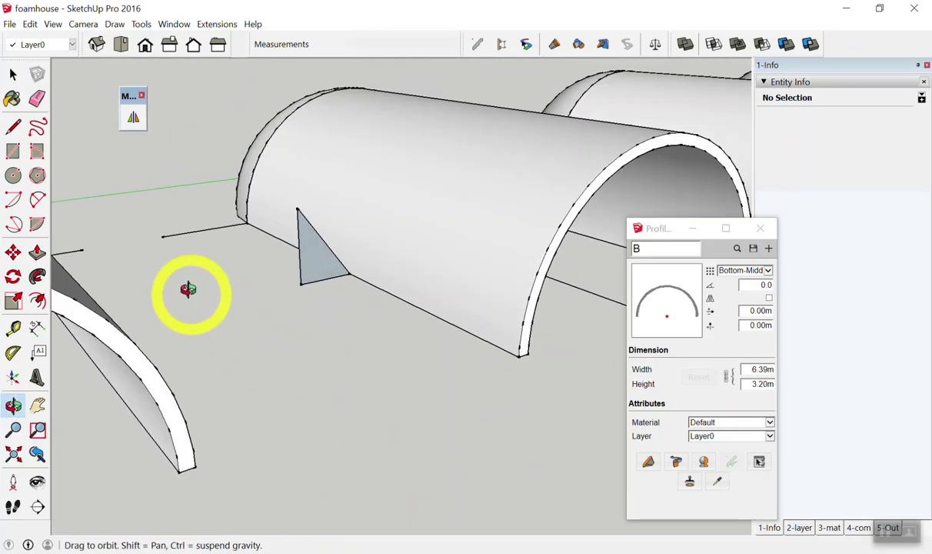
scroll(302, 343, up, 2)
scroll(308, 339, up, 2)
scroll(185, 183, up, 1)
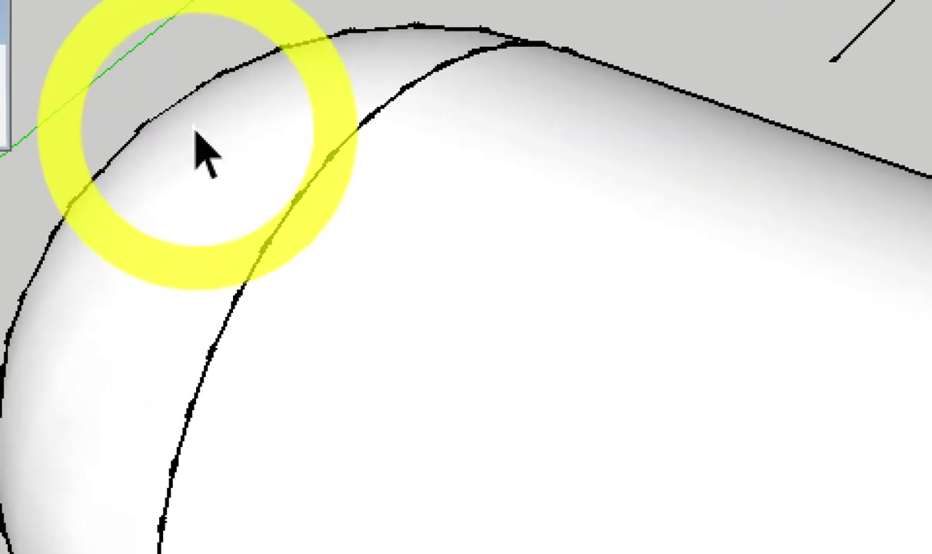
Step: With the dome cap selected, start Mirror and pick two plane points on the triangle
click(187, 151)
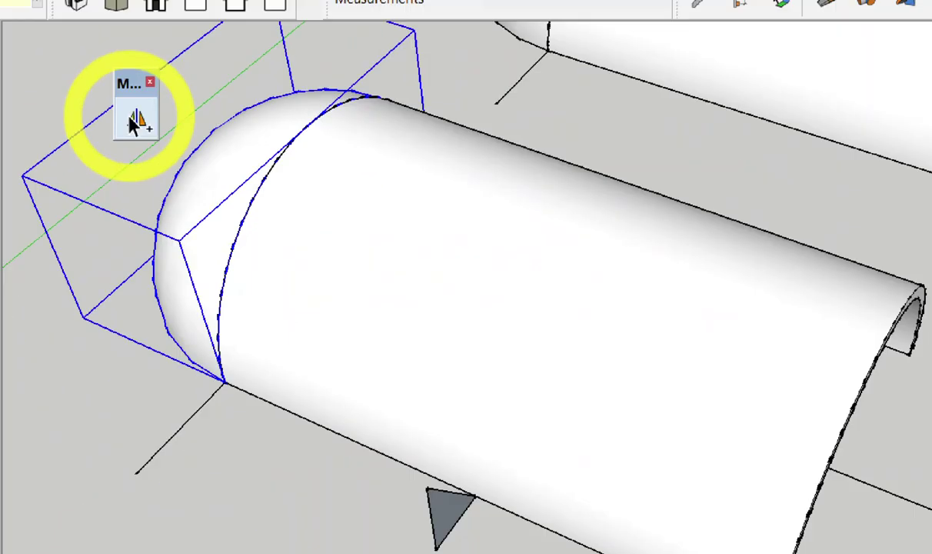
click(141, 129)
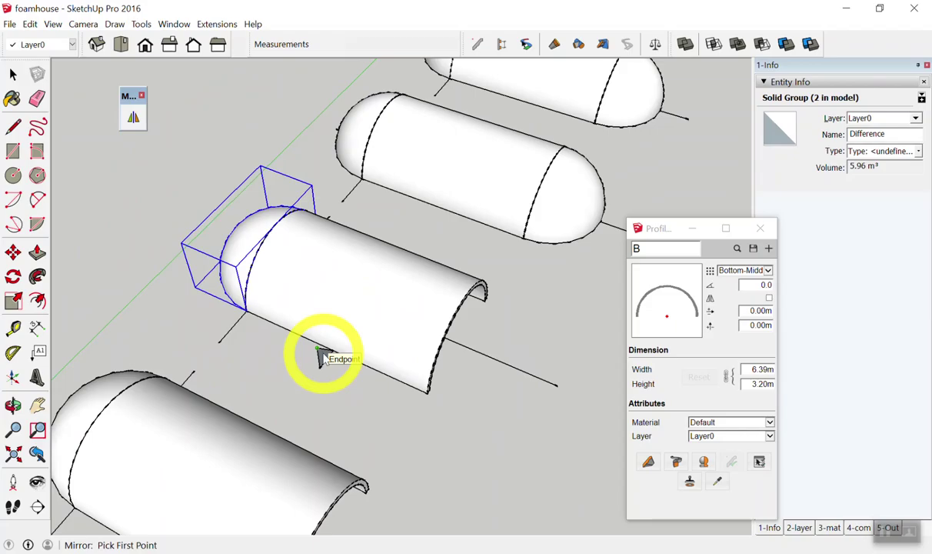
scroll(316, 355, up, 2)
scroll(322, 362, up, 2)
scroll(325, 375, up, 2)
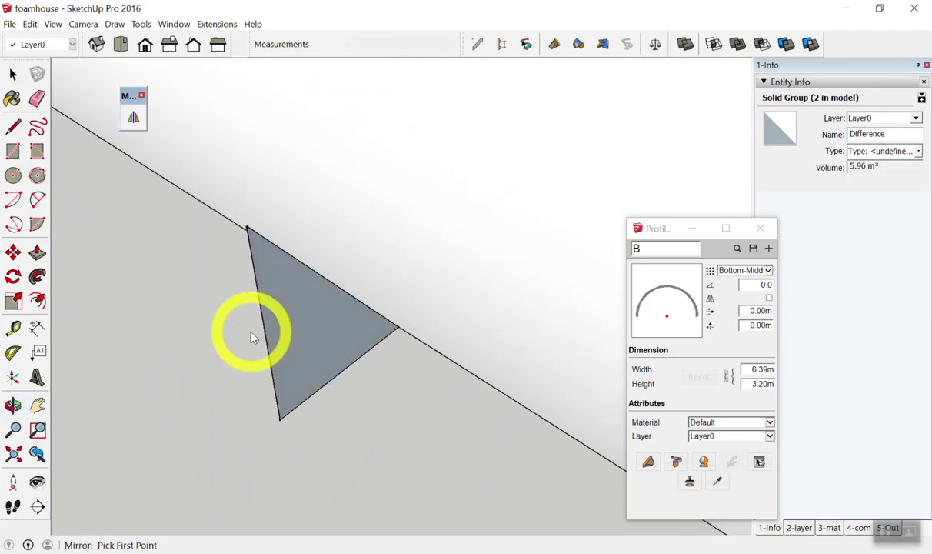
scroll(252, 336, up, 2)
click(290, 369)
click(310, 289)
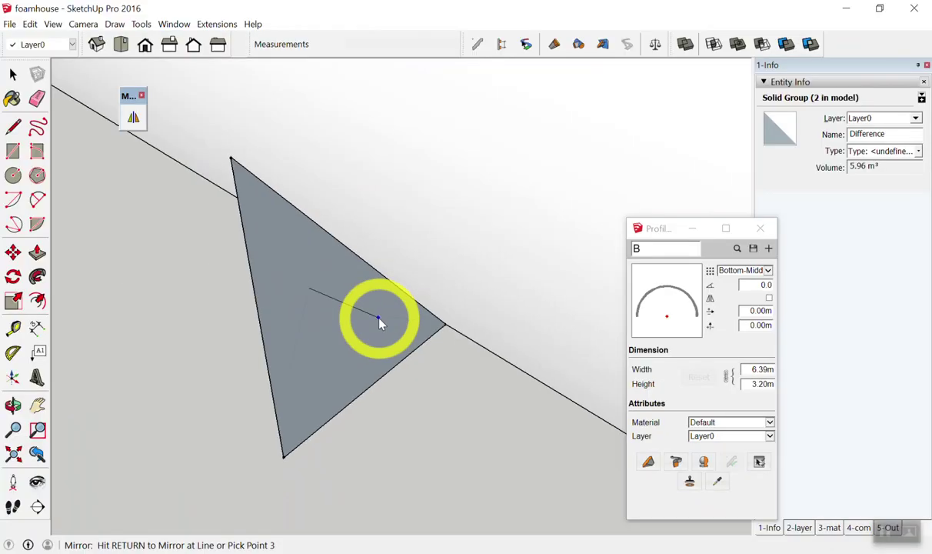
Step: Pick the third mirror point and answer No to keep the original cap
scroll(380, 322, down, 2)
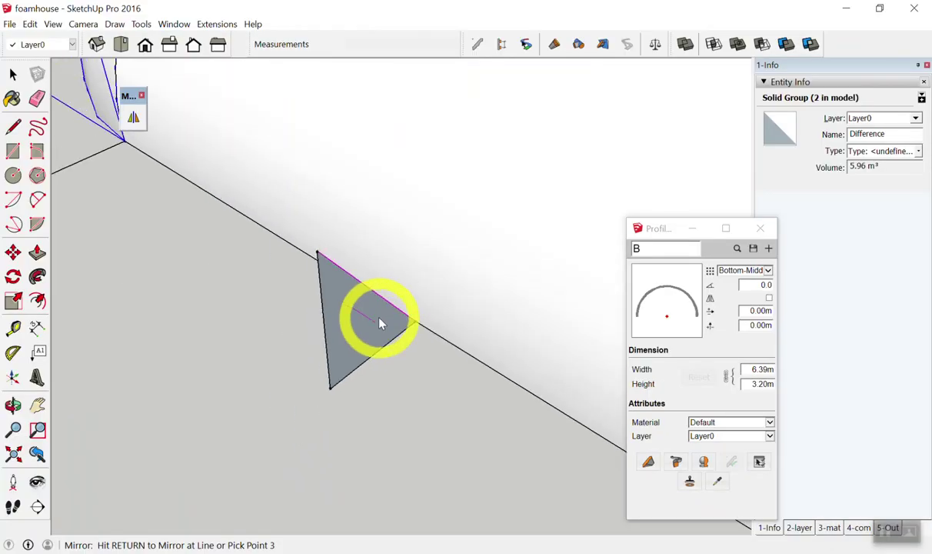
scroll(380, 322, down, 4)
scroll(380, 322, down, 2)
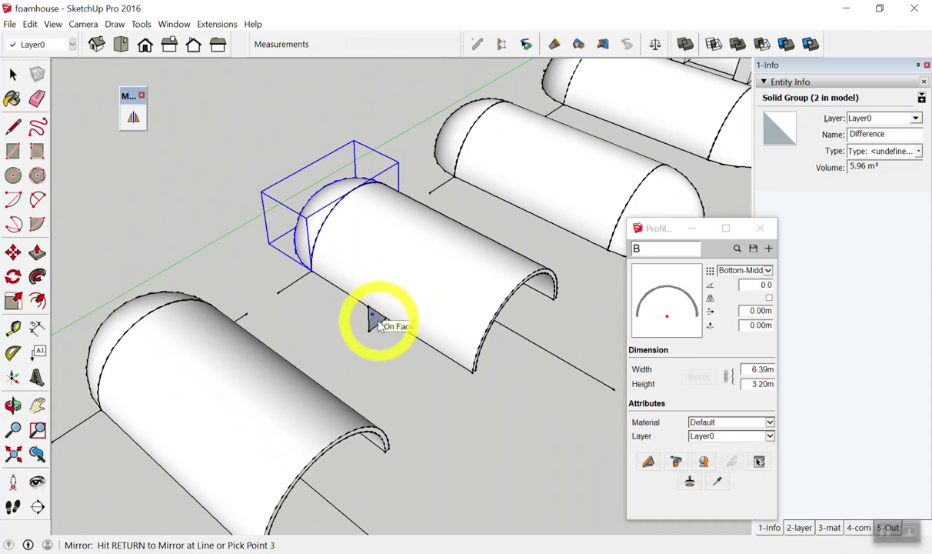
scroll(382, 324, up, 2)
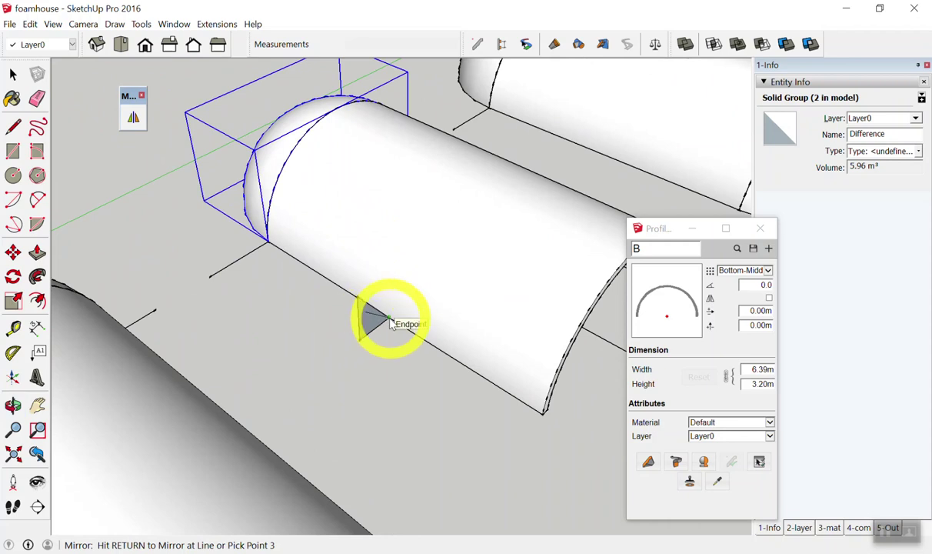
scroll(390, 323, down, 2)
click(384, 319)
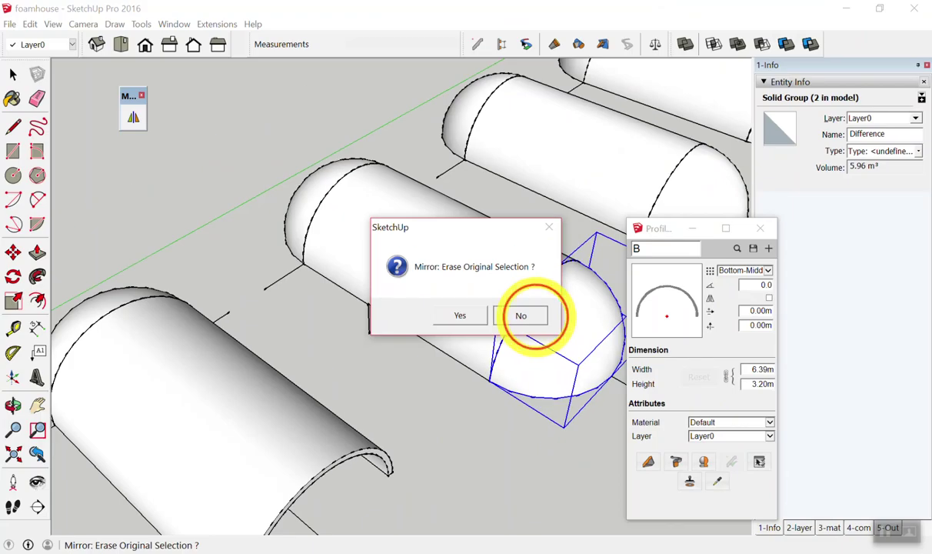
click(531, 317)
click(516, 346)
middle_drag(517, 345, 593, 241)
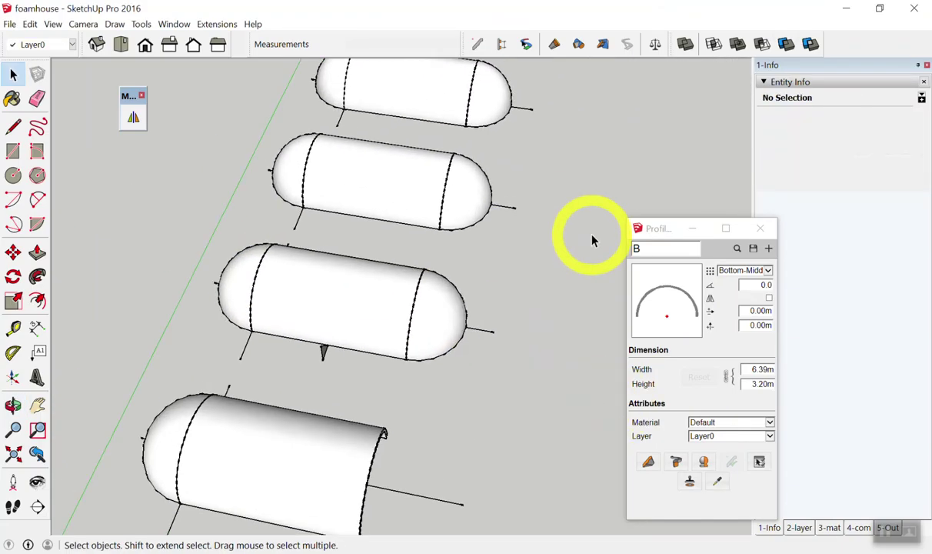
Step: Select the capsule's two end dome caps
middle_drag(874, 201, 300, 217)
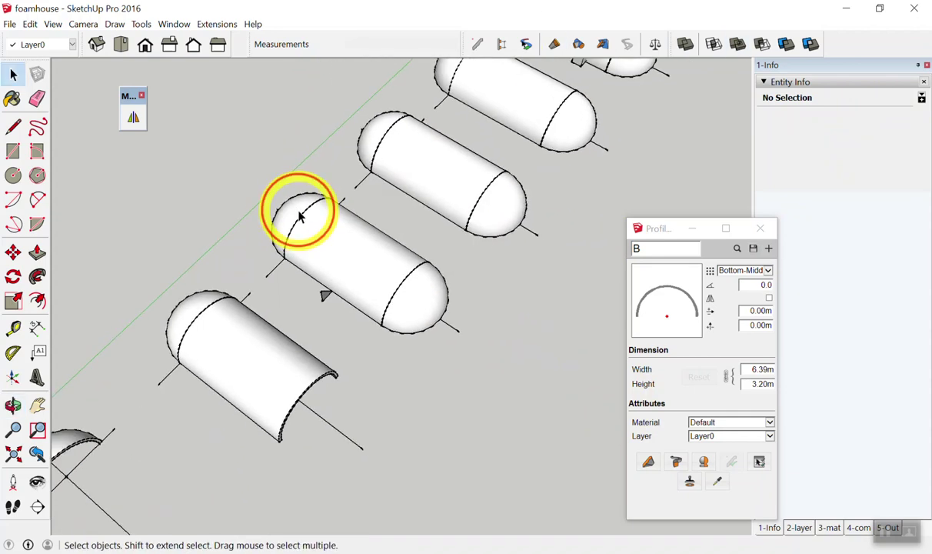
click(427, 298)
middle_drag(427, 298, 443, 198)
click(390, 152)
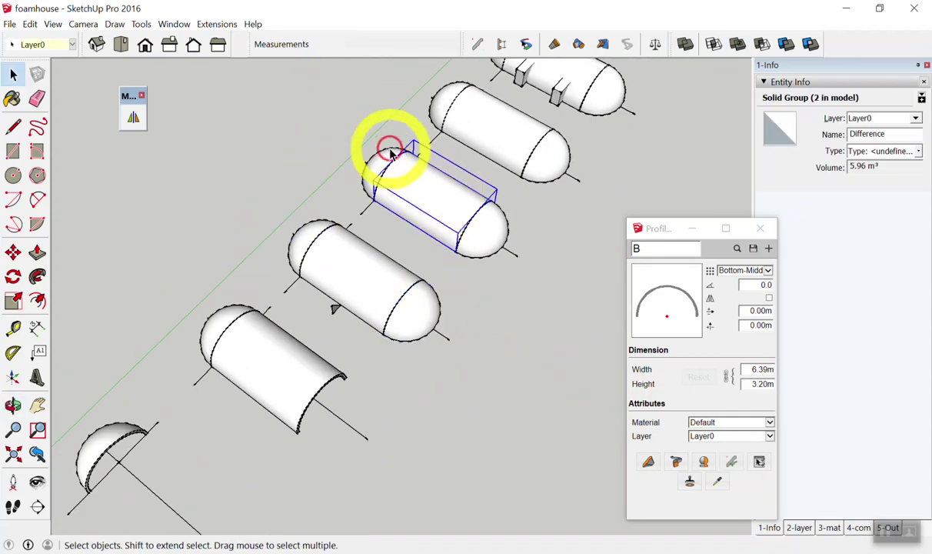
click(485, 216)
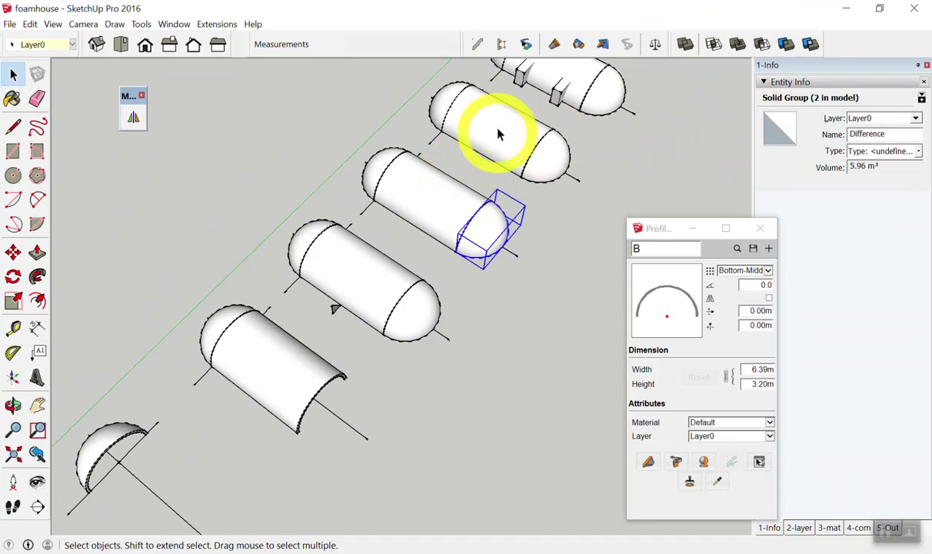
click(483, 117)
click(394, 158)
Step: Add the middle vault and Union all three pieces into one 31.39 m³ solid
scroll(431, 171, up, 3)
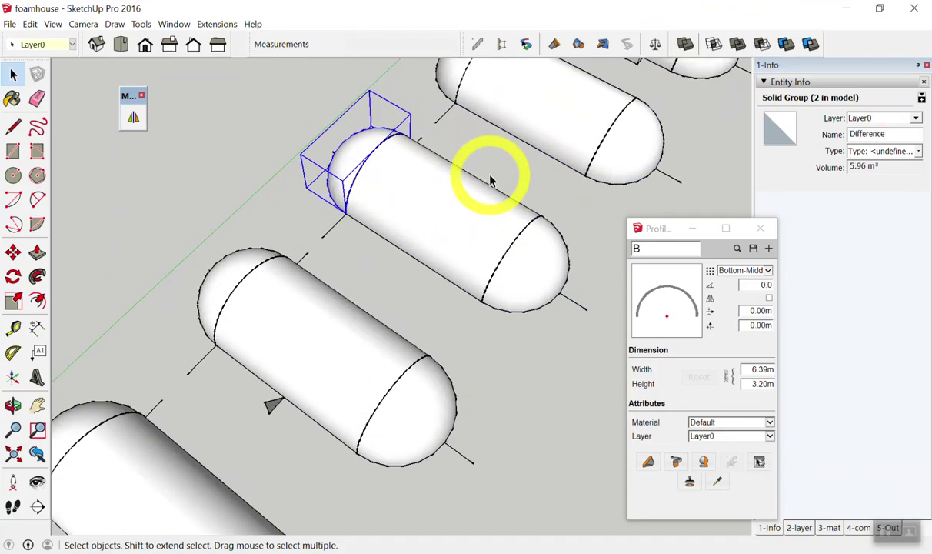
click(524, 250)
shift+click(526, 253)
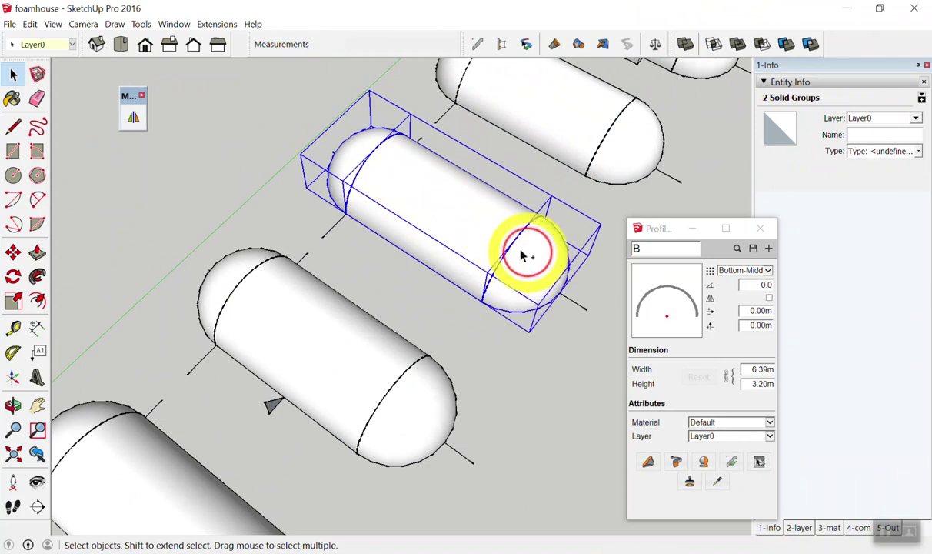
shift+click(359, 158)
click(387, 165)
shift+click(520, 242)
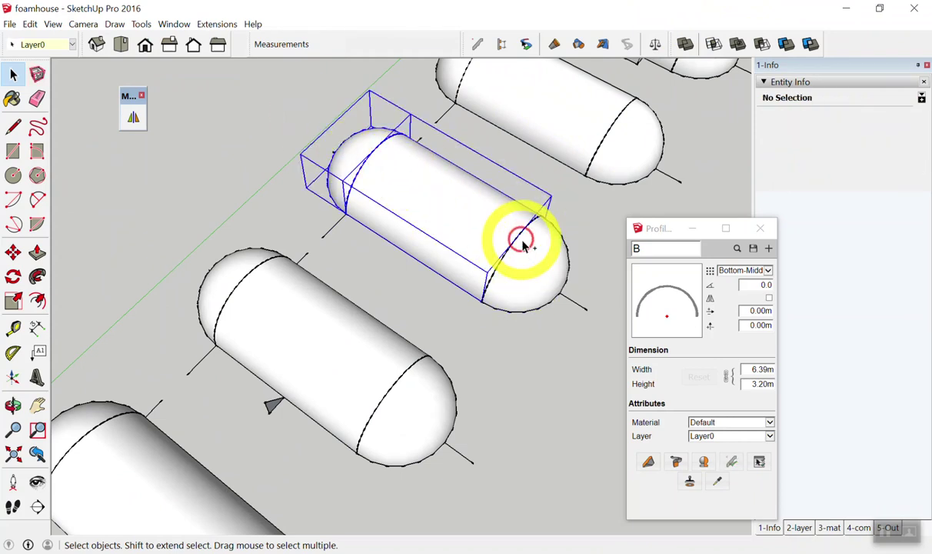
shift+click(414, 231)
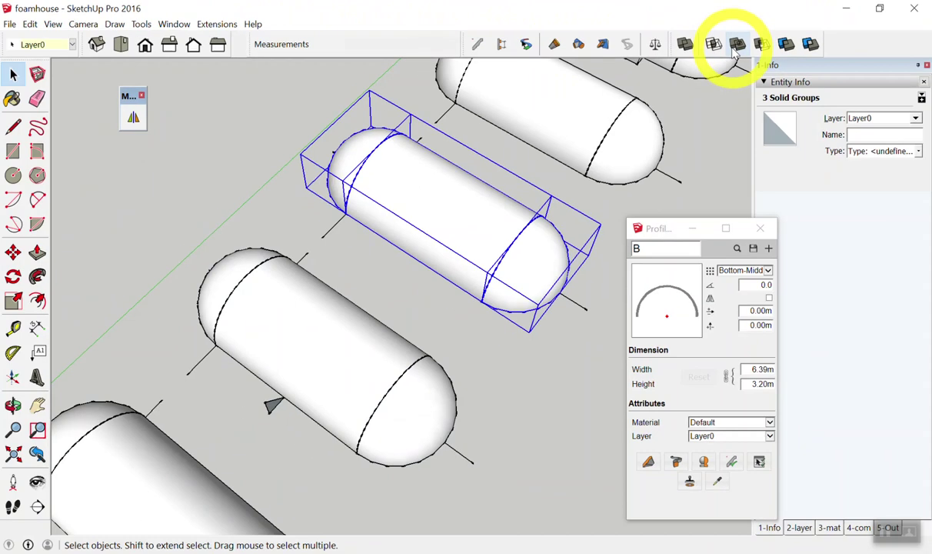
click(735, 48)
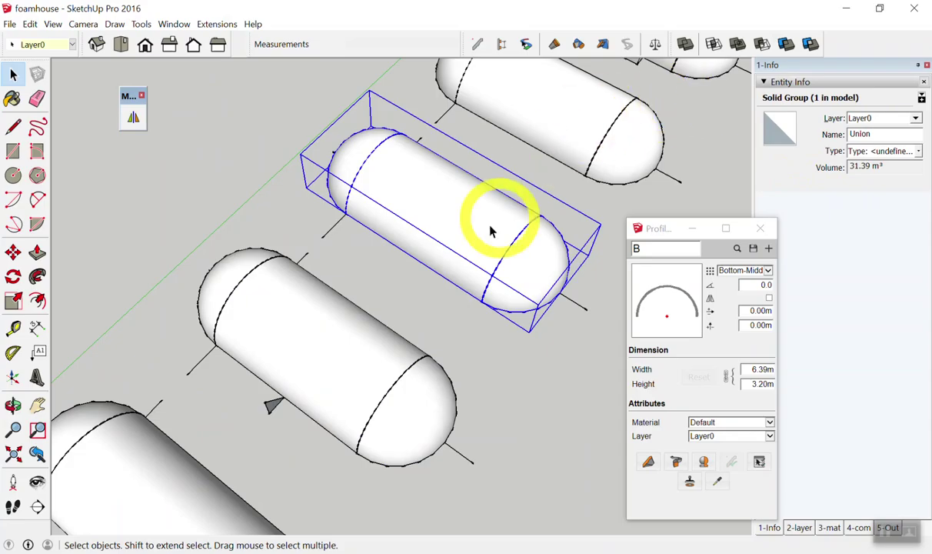
middle_drag(496, 218, 496, 170)
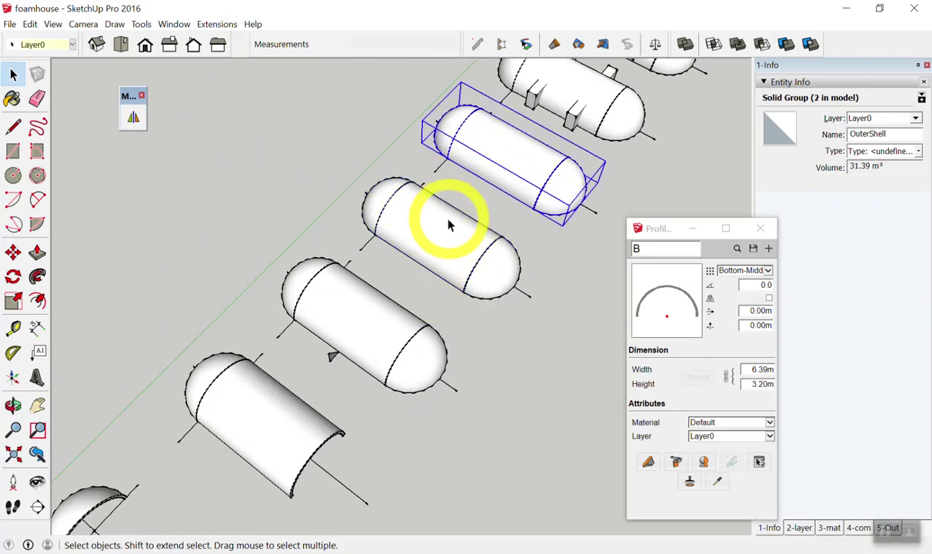
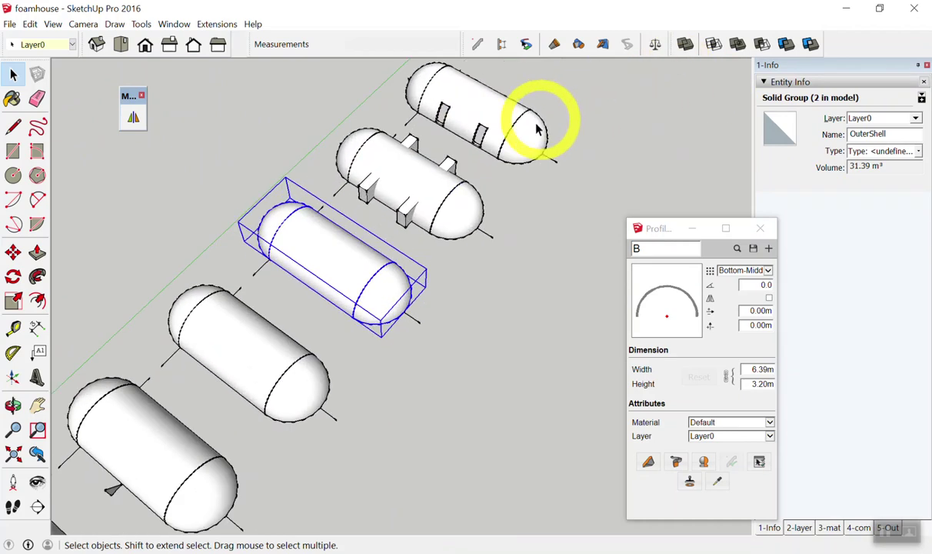
scroll(465, 149, up, 4)
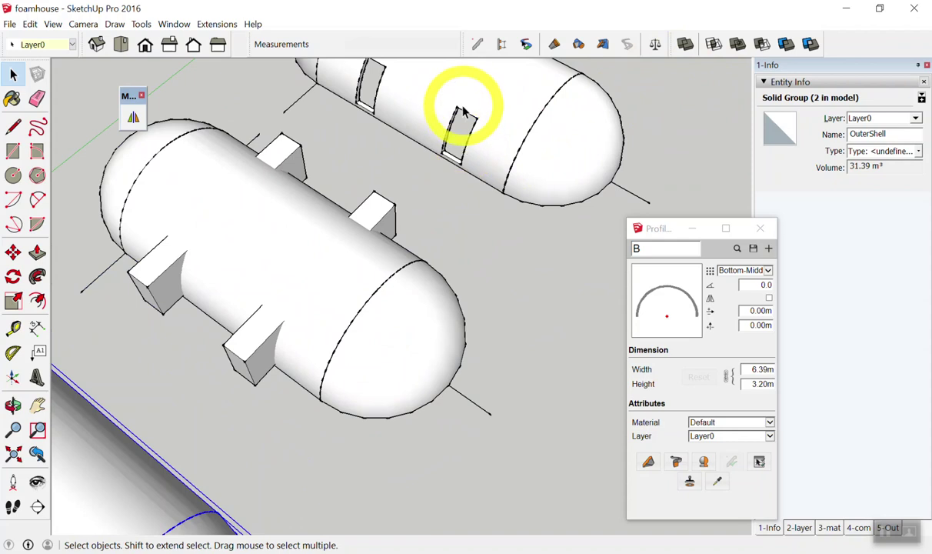
middle_drag(236, 239, 363, 191)
scroll(171, 250, up, 3)
mouse_move(171, 250)
middle_down()
mouse_move(150, 308)
mouse_move(350, 128)
mouse_move(107, 240)
middle_up()
scroll(107, 241, up, 3)
mouse_move(142, 312)
middle_down()
mouse_move(295, 204)
mouse_move(246, 321)
middle_up()
scroll(193, 318, down, 2)
scroll(193, 317, down, 3)
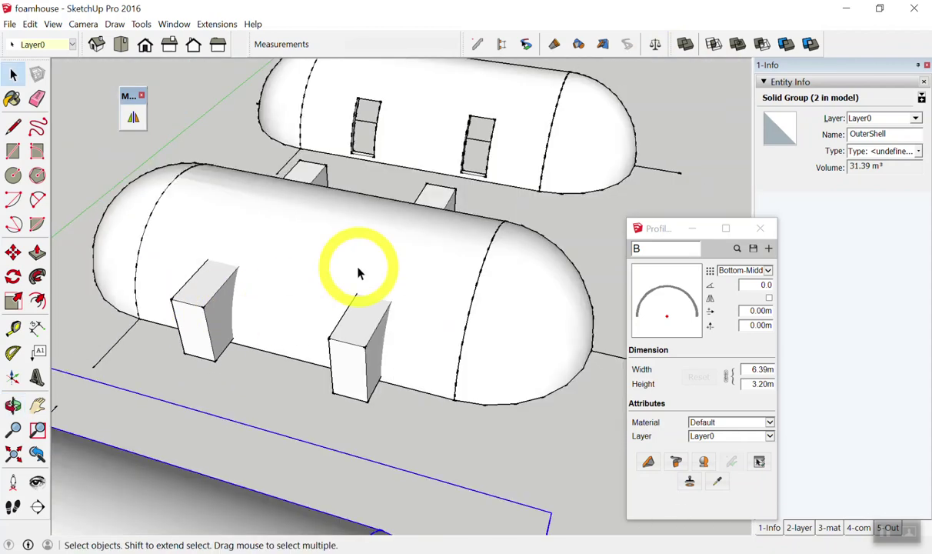
scroll(558, 83, up, 3)
scroll(506, 127, up, 2)
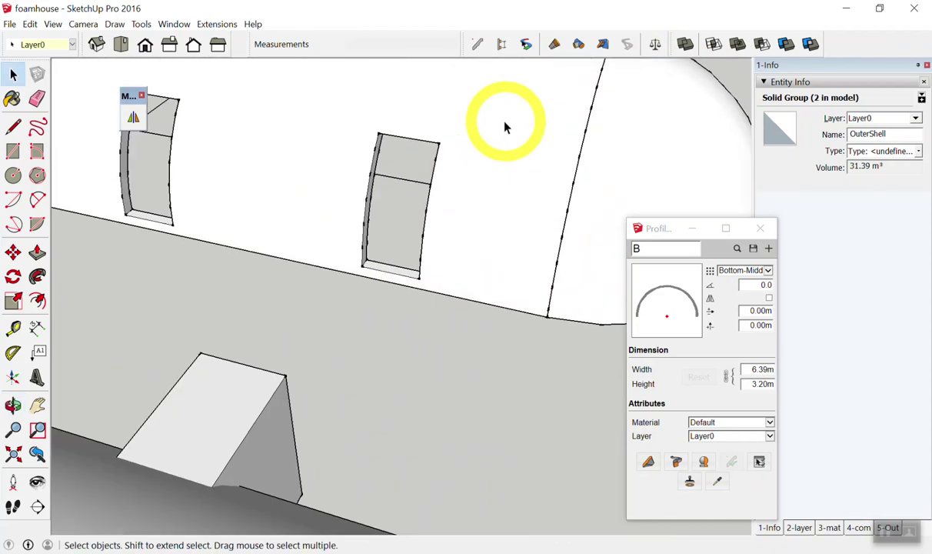
scroll(511, 154, down, 3)
scroll(431, 301, down, 2)
scroll(354, 349, up, 2)
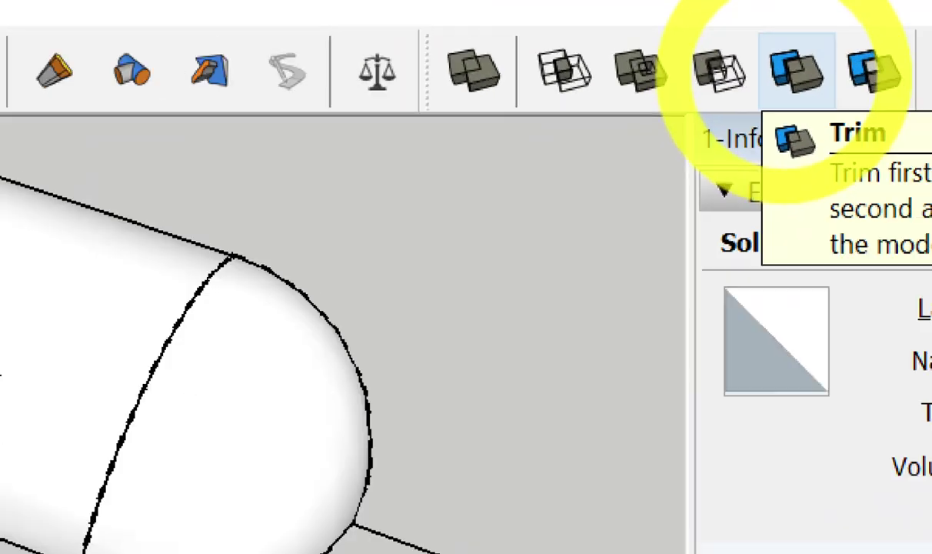
Step: Start a solid trim on the middle tank, then cancel it and clear the selection
click(785, 44)
mouse_move(422, 437)
middle_down()
mouse_move(478, 385)
mouse_move(396, 322)
mouse_move(483, 230)
middle_up()
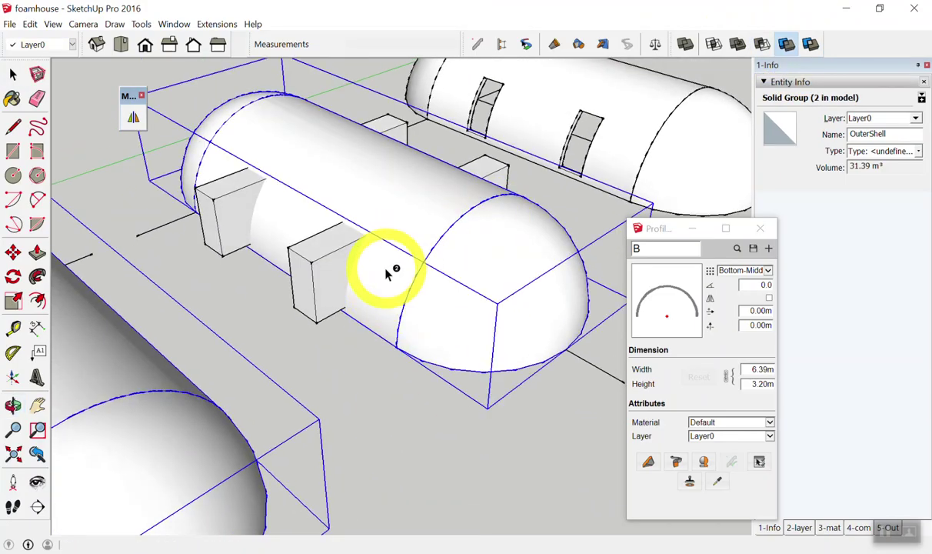
key(space)
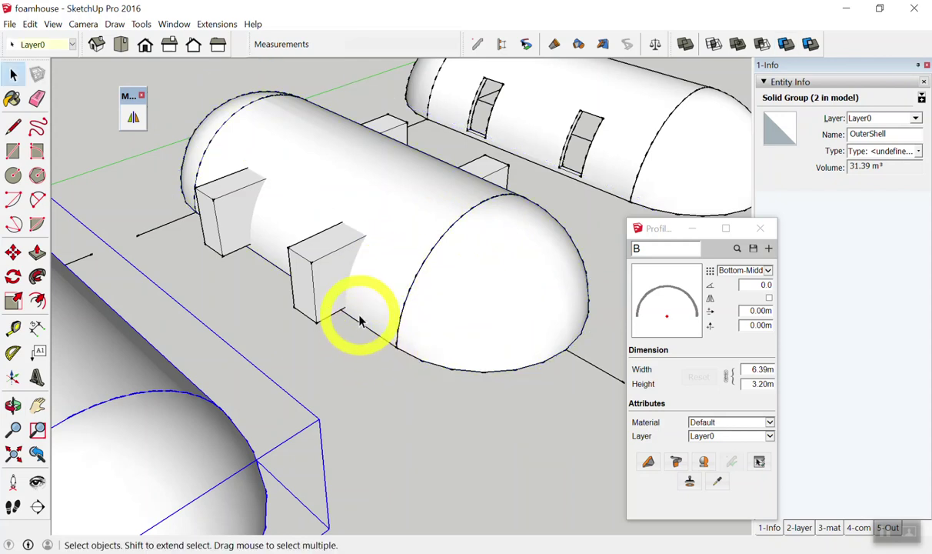
click(348, 363)
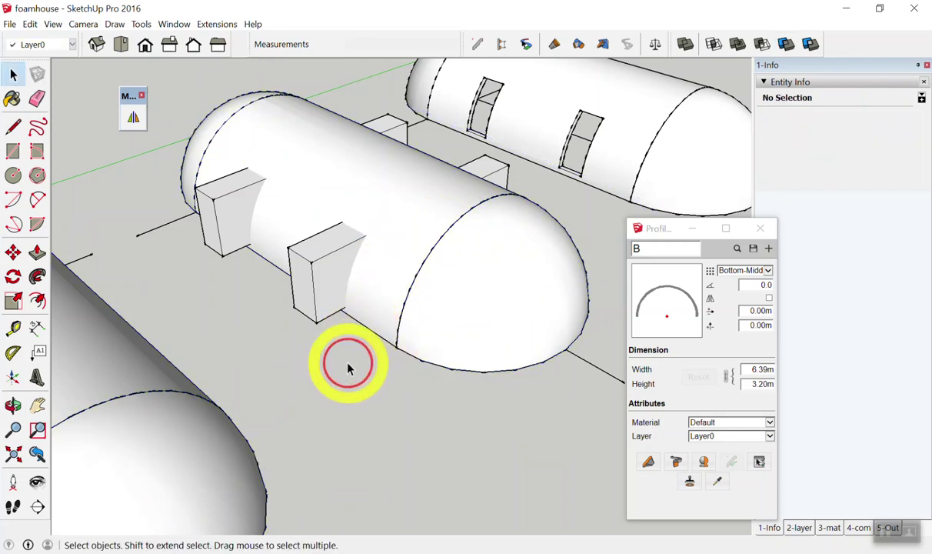
scroll(348, 367, down, 3)
click(419, 388)
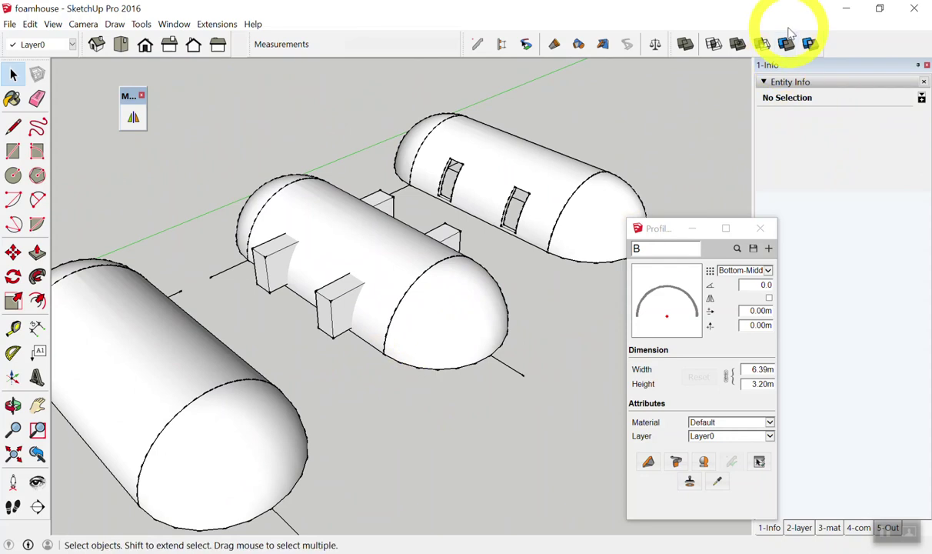
Step: Subtract the small box from the middle tank to cut a window opening
click(786, 44)
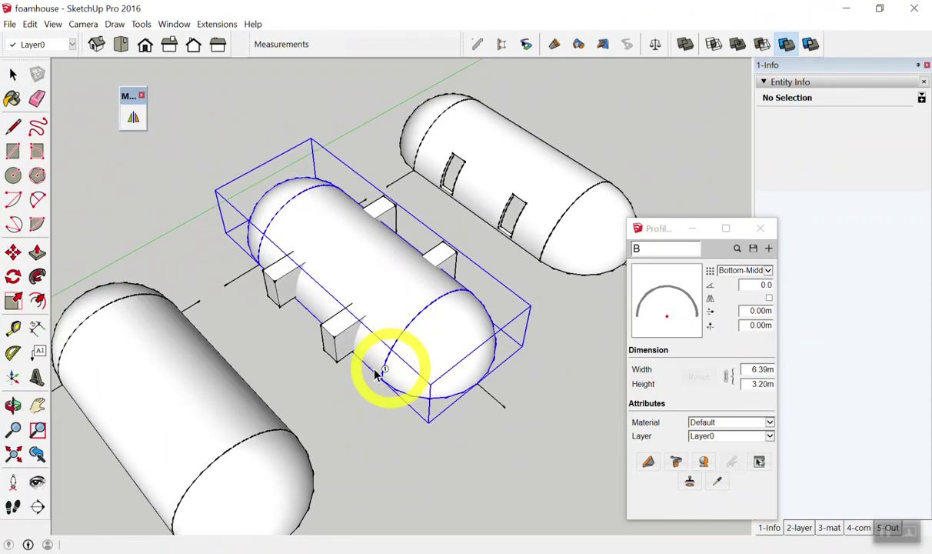
scroll(377, 373, up, 3)
click(362, 233)
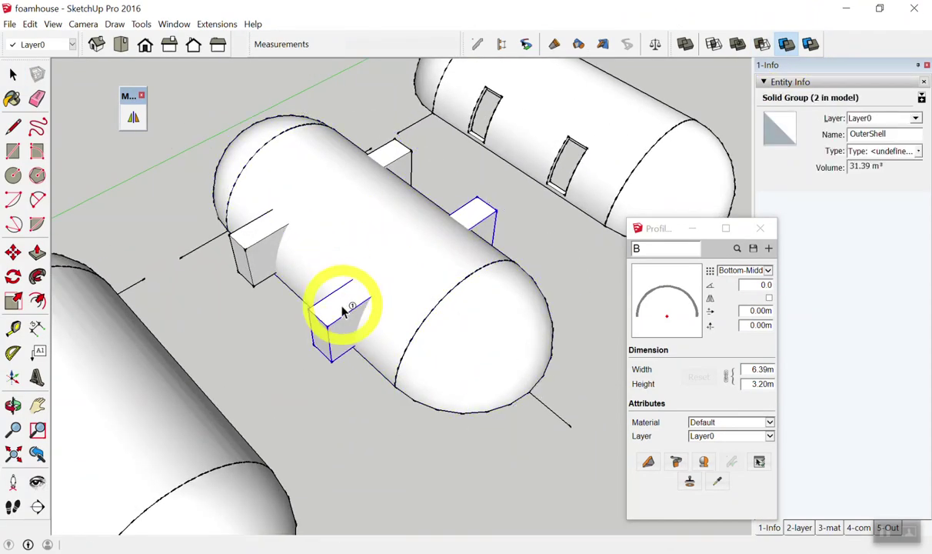
scroll(343, 309, up, 2)
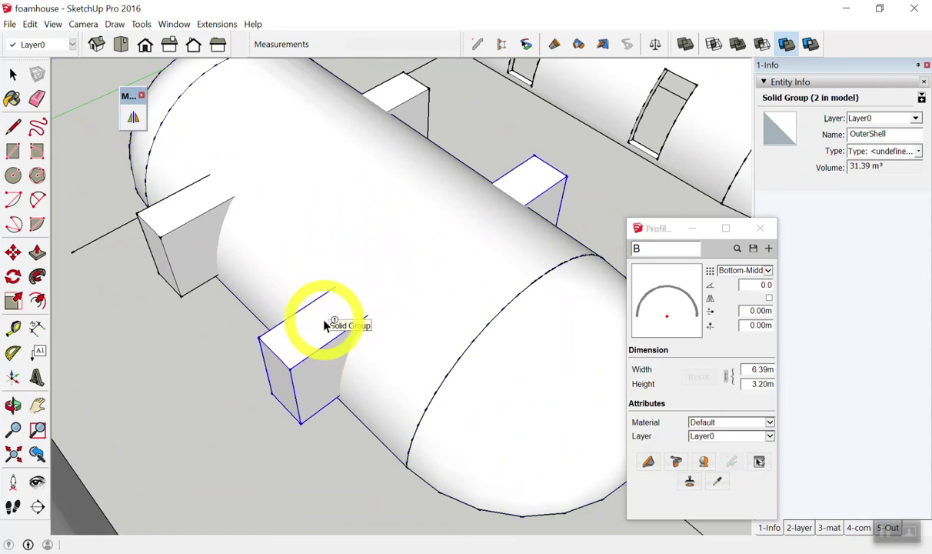
click(325, 325)
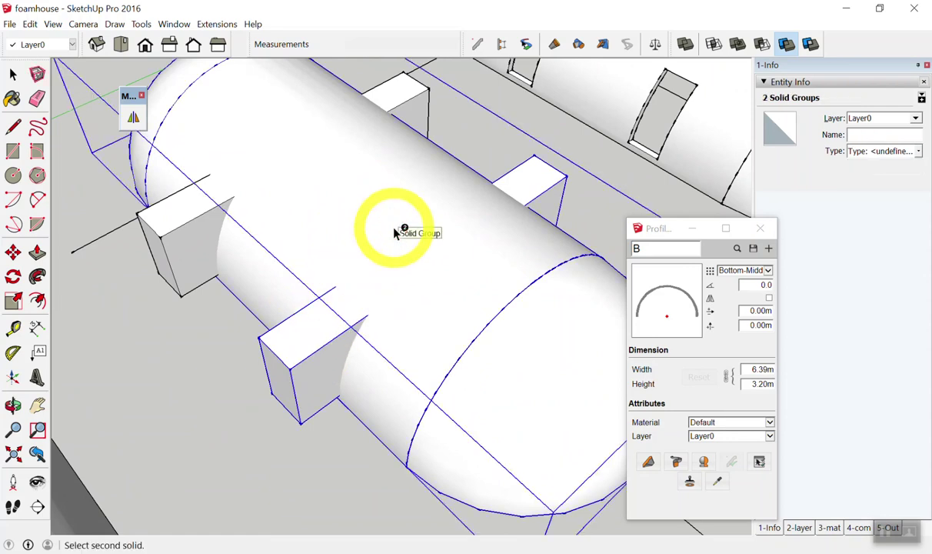
mouse_move(291, 374)
middle_down()
mouse_move(305, 356)
mouse_move(615, 245)
mouse_move(688, 207)
mouse_move(354, 372)
mouse_move(537, 349)
middle_up()
click(307, 356)
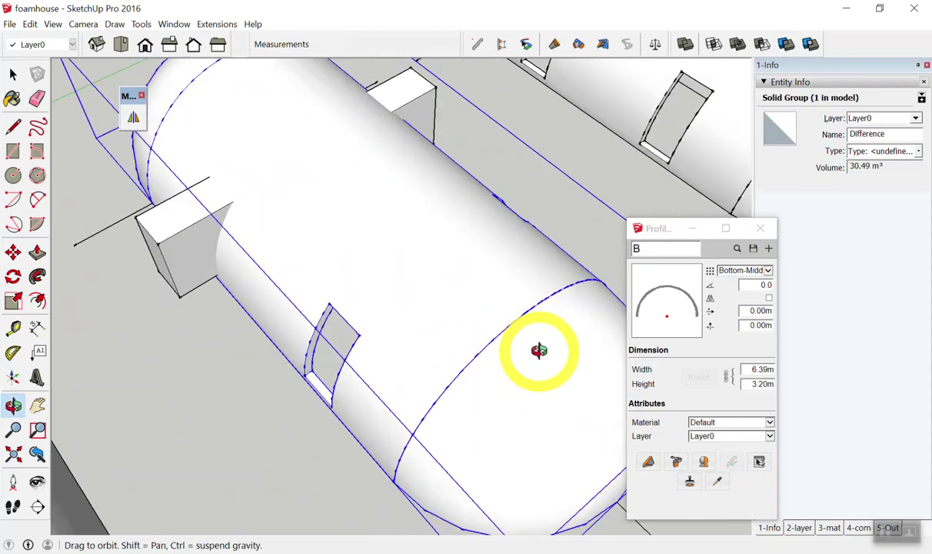
scroll(415, 332, up, 2)
Step: Move another small box further along the side of the middle tank
key(space)
click(334, 395)
key(m)
click(300, 427)
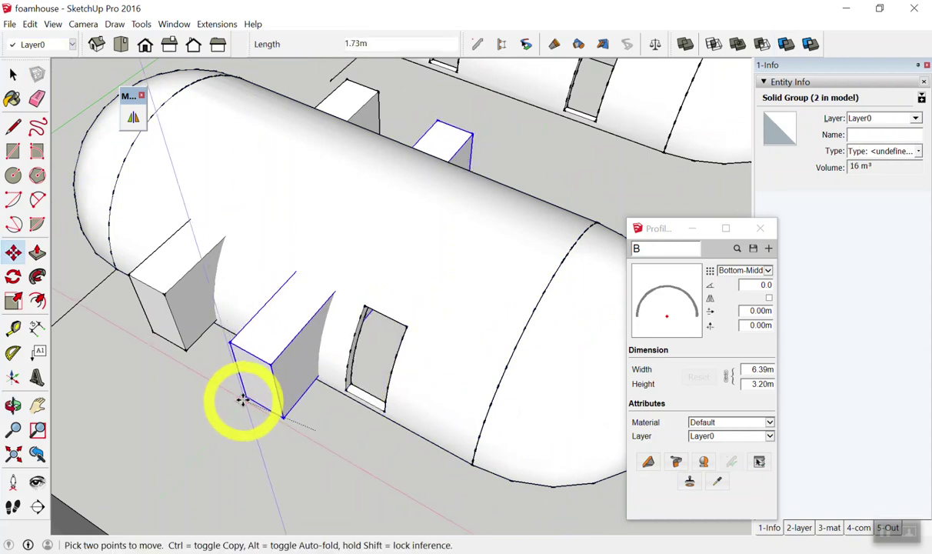
click(227, 387)
Step: Begin subtracting the moved box from the middle tank, picking the box first
mouse_move(227, 387)
middle_down()
mouse_move(291, 271)
mouse_move(301, 302)
middle_up()
click(785, 44)
click(320, 204)
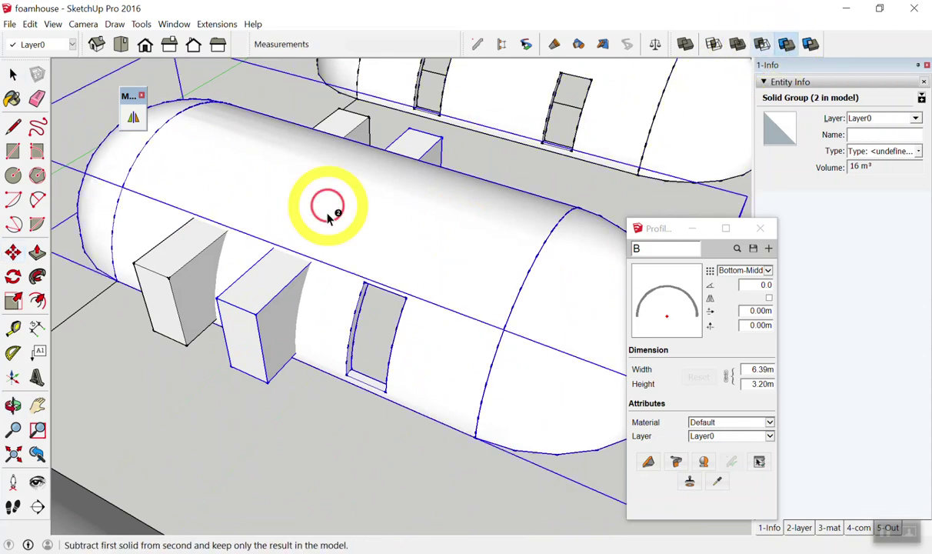
click(447, 156)
click(306, 400)
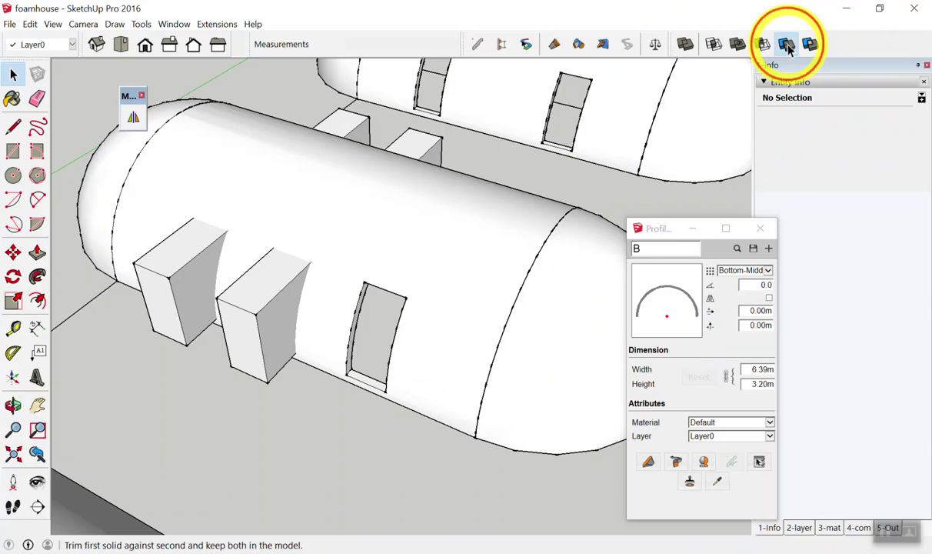
Step: Trim a second window into the middle tank with the box and delete the cutter boxes
click(786, 43)
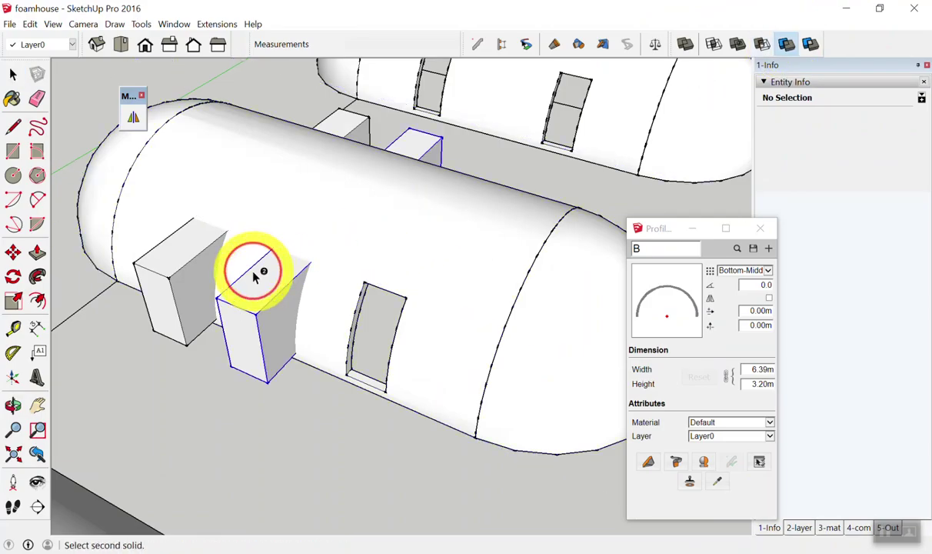
click(366, 217)
key(space)
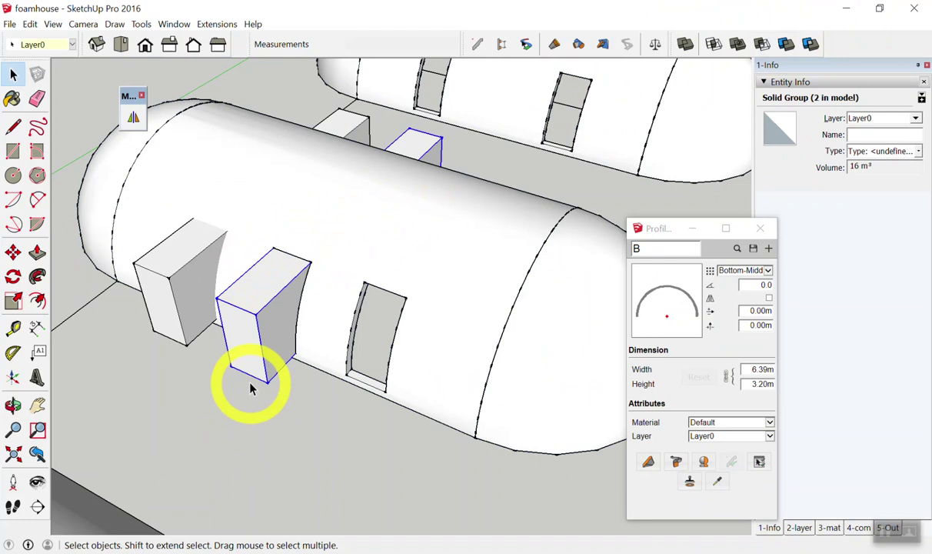
click(267, 355)
key(Delete)
Step: Orbit and zoom around the tanks and cylinders to inspect the new window openings
mouse_move(265, 354)
middle_down()
mouse_move(302, 353)
mouse_move(312, 364)
mouse_move(296, 325)
middle_up()
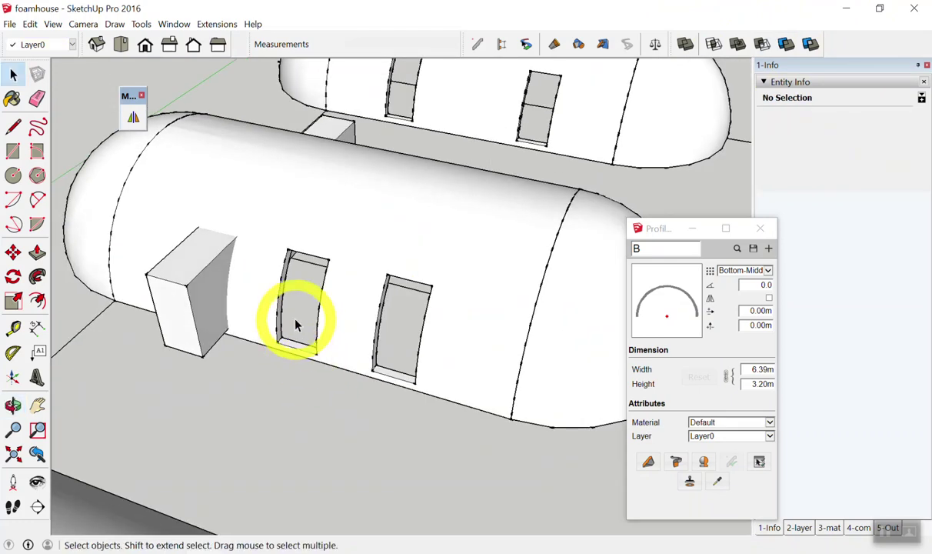
scroll(292, 327, down, 3)
scroll(505, 207, down, 3)
scroll(475, 87, up, 2)
scroll(437, 194, up, 2)
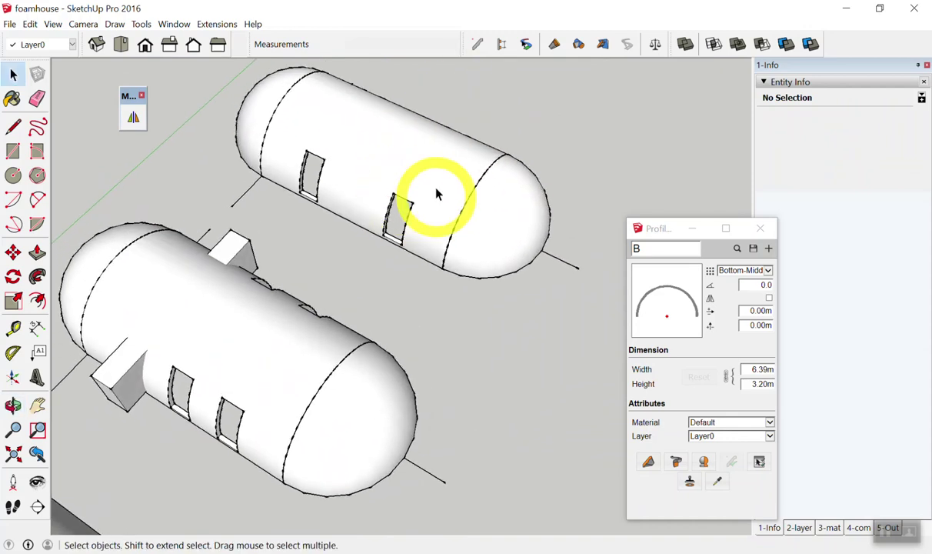
scroll(400, 194, down, 1)
scroll(402, 188, down, 2)
scroll(333, 124, up, 3)
mouse_move(333, 124)
middle_down()
mouse_move(301, 146)
mouse_move(141, 52)
mouse_move(367, 126)
mouse_move(160, 109)
mouse_move(385, 266)
mouse_move(363, 25)
mouse_move(462, 250)
middle_up()
scroll(462, 251, down, 3)
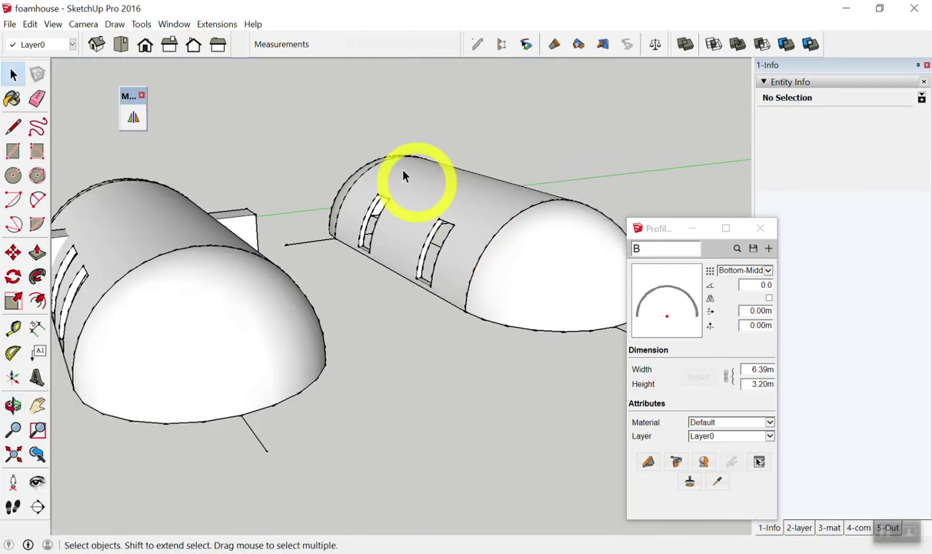
middle_drag(406, 177, 599, 441)
scroll(537, 235, up, 3)
scroll(497, 277, down, 1)
scroll(496, 277, down, 2)
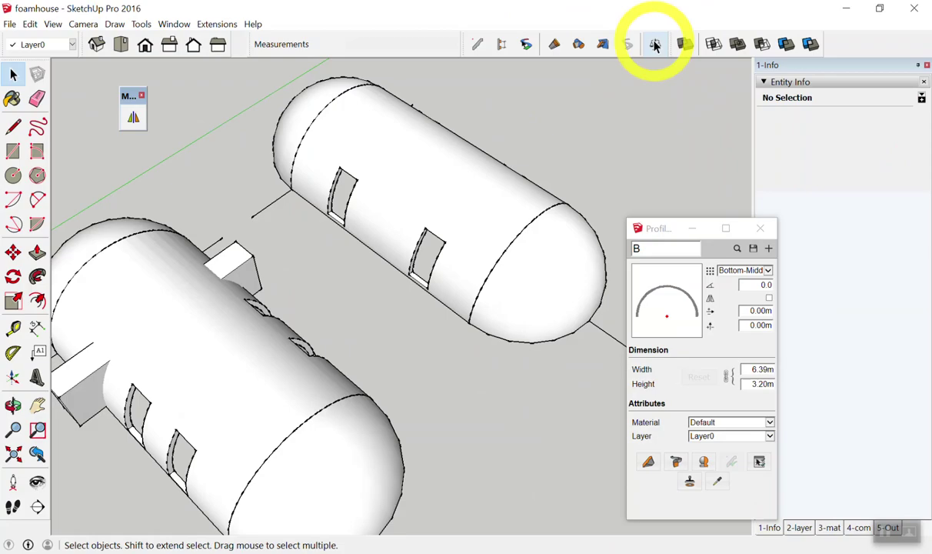
Step: Open the PB Quantifier report and select the back tank to see its quantities
click(655, 44)
drag(528, 91, 420, 174)
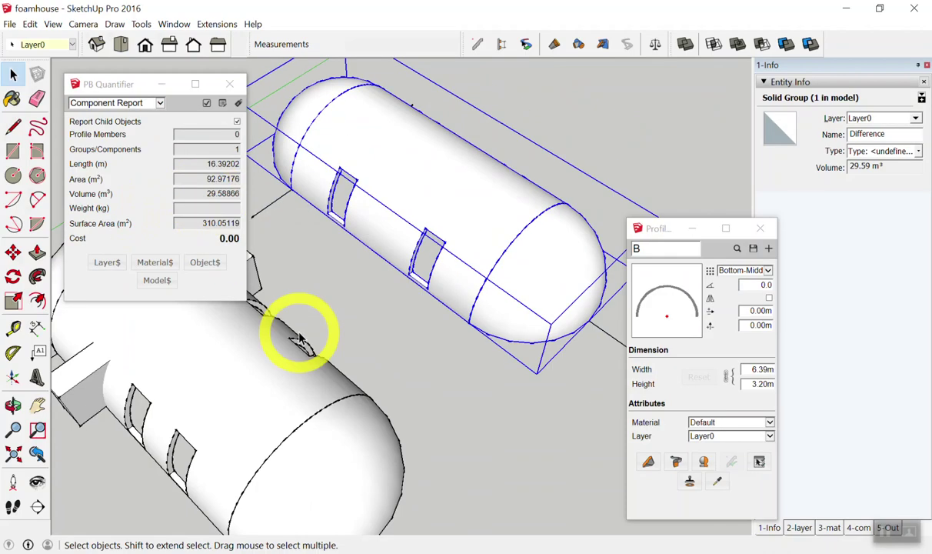
mouse_move(327, 281)
middle_down()
mouse_move(471, 333)
mouse_move(412, 325)
mouse_move(460, 307)
middle_up()
click(393, 296)
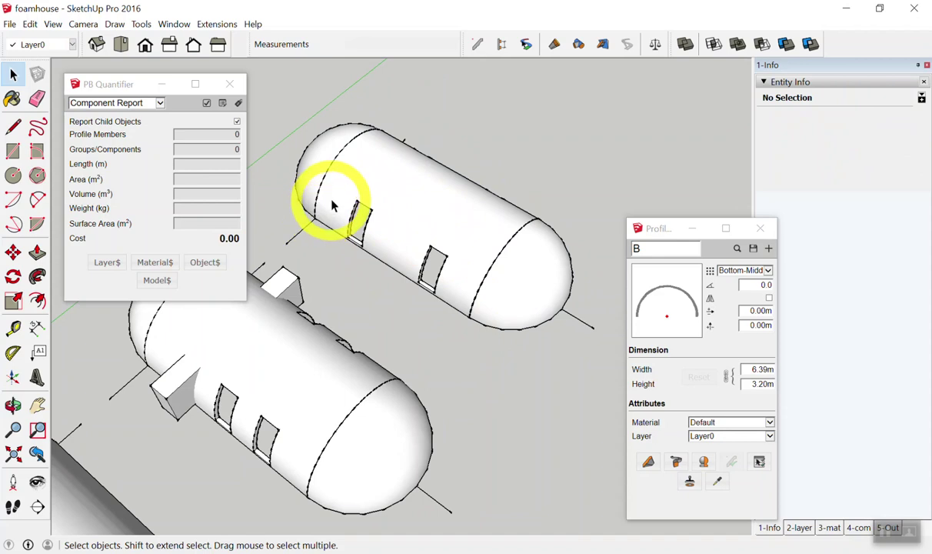
Step: Edit the upper tank and select its faces to read their surface area
scroll(333, 202, up, 3)
double_click(391, 173)
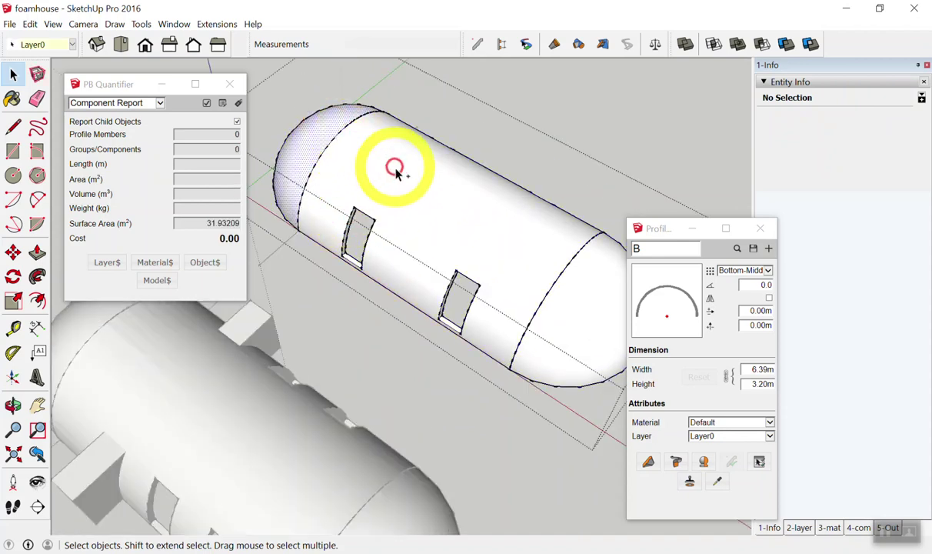
click(551, 277)
shift+click(582, 319)
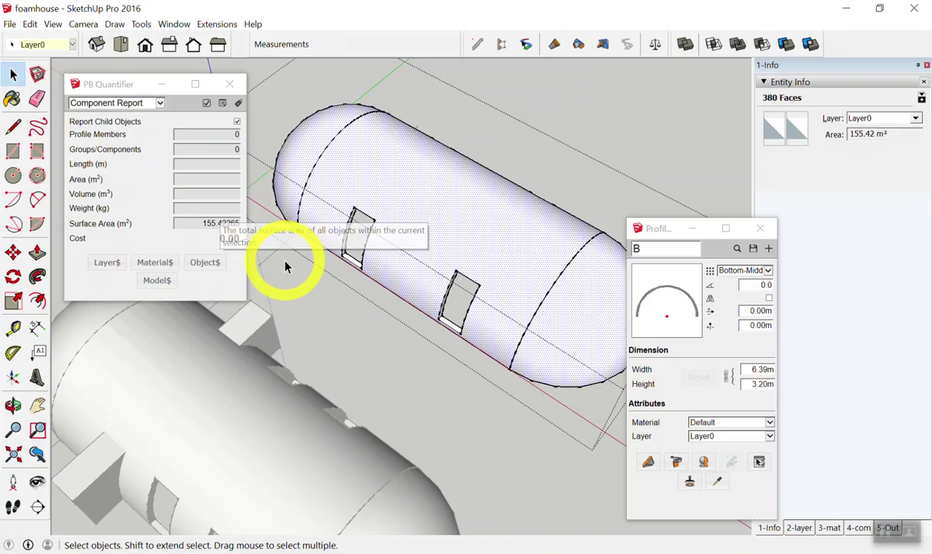
click(327, 323)
Step: Edit the cylinder and select its wall and bottom cap to read their surface area
mouse_move(524, 401)
middle_down()
mouse_move(339, 15)
mouse_move(510, 187)
middle_up()
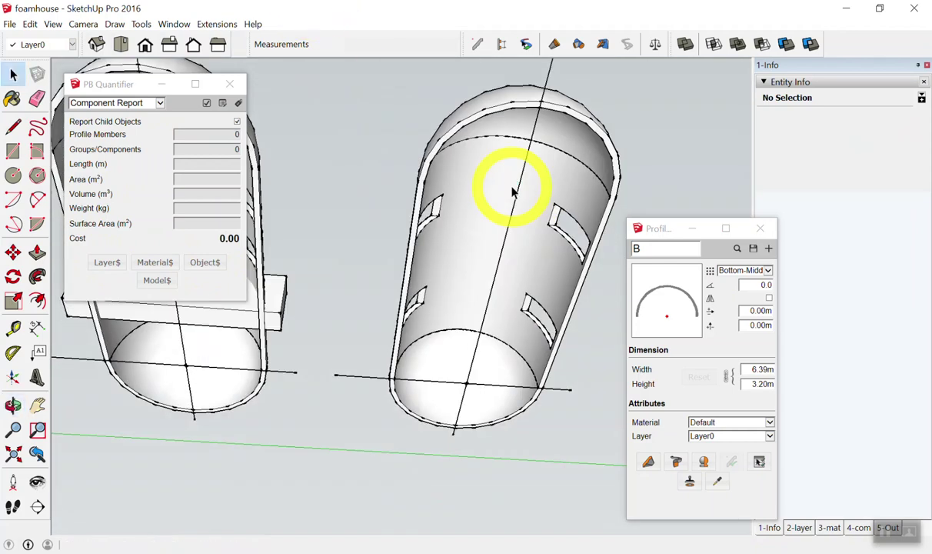
scroll(511, 135, up, 2)
double_click(510, 130)
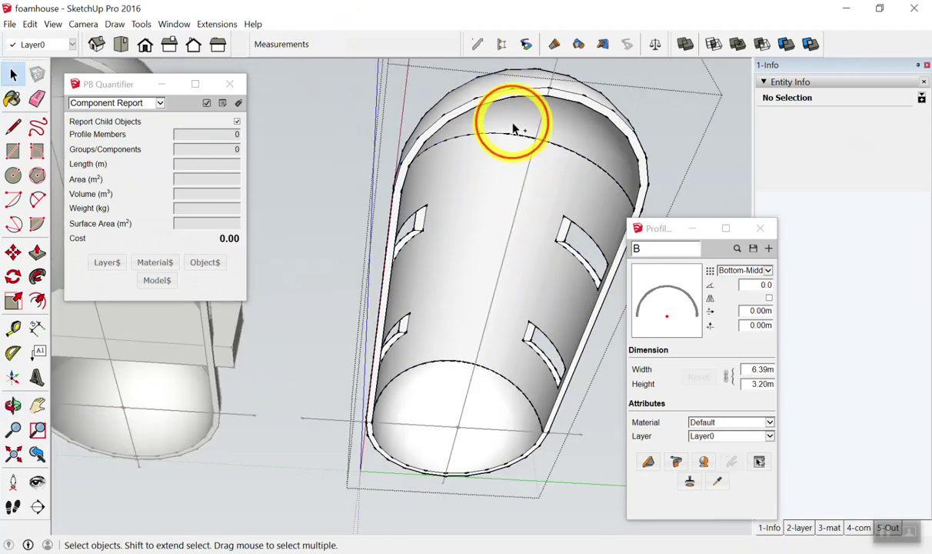
click(514, 129)
shift+click(433, 416)
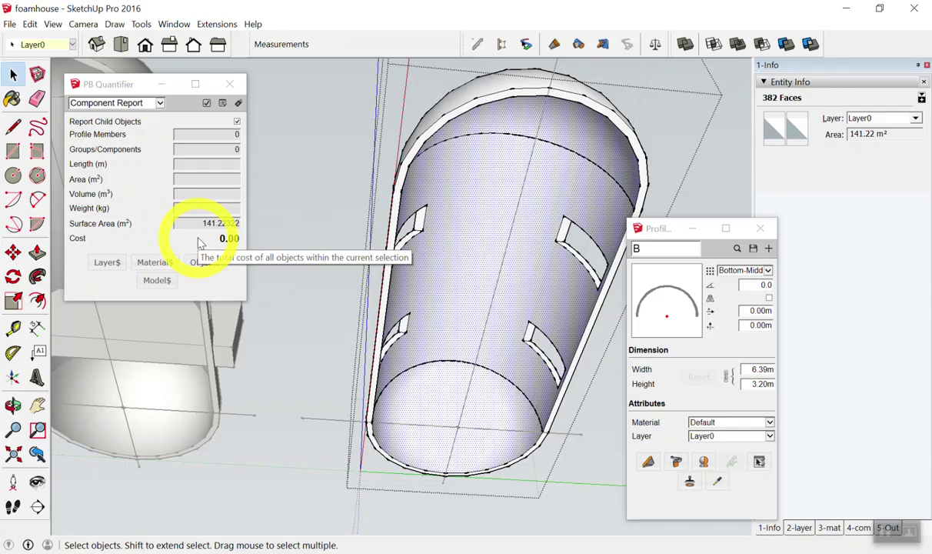
mouse_move(213, 242)
middle_down()
mouse_move(256, 308)
mouse_move(395, 299)
mouse_move(448, 485)
mouse_move(443, 428)
mouse_move(483, 298)
middle_up()
click(294, 322)
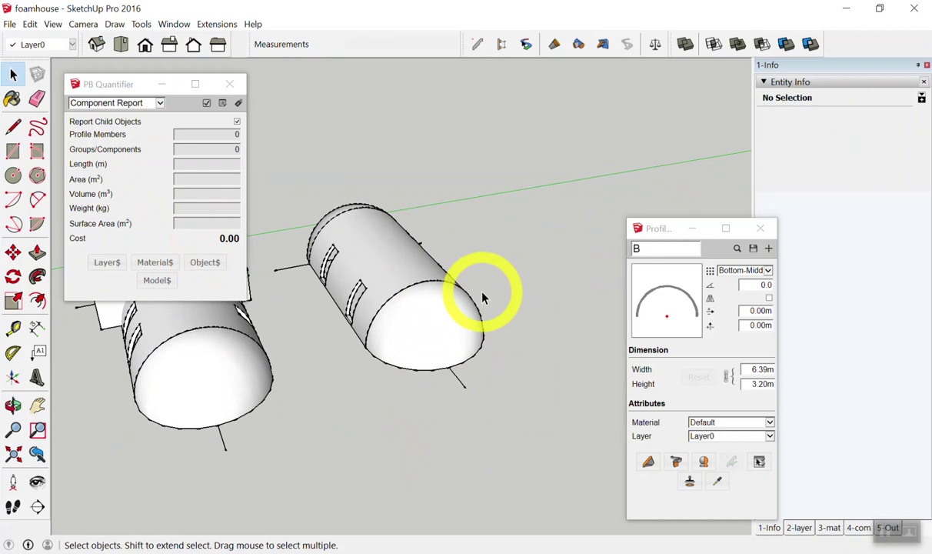
Step: Close the Profile Builder and PB Quantifier windows, orbit the foamhouse model, and open the File menu
click(761, 228)
click(229, 84)
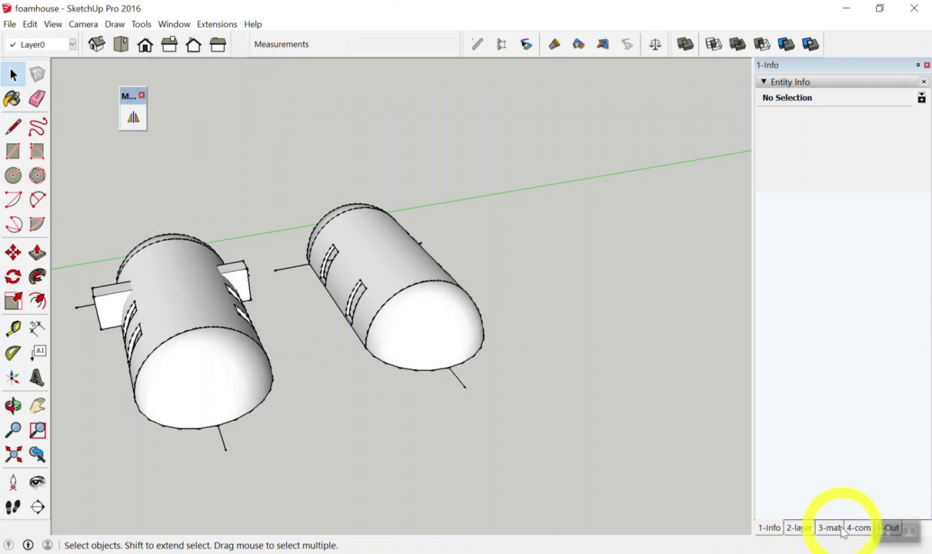
mouse_move(304, 244)
middle_down()
mouse_move(451, 294)
mouse_move(177, 180)
middle_up()
click(15, 23)
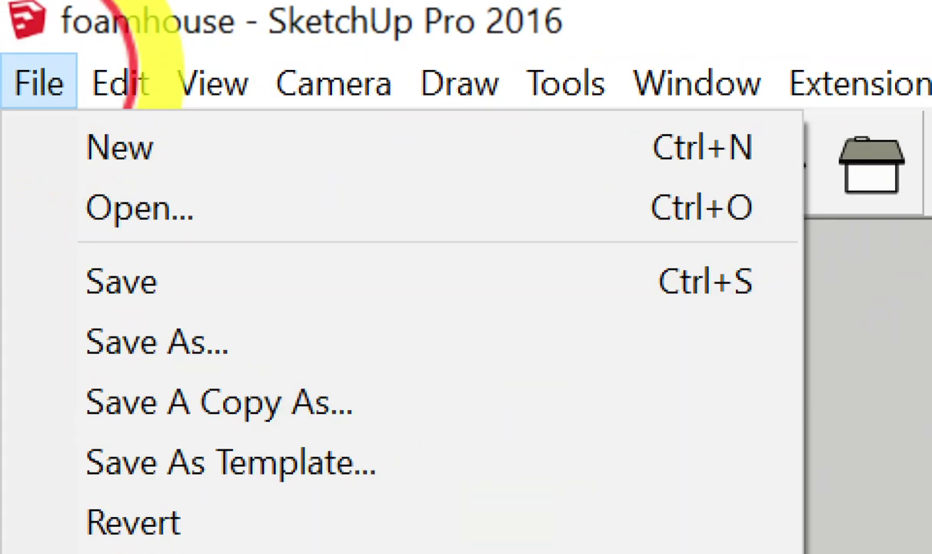
Step: Start a new untitled model without saving foamhouse and close the floating Mirror toolbar
click(93, 154)
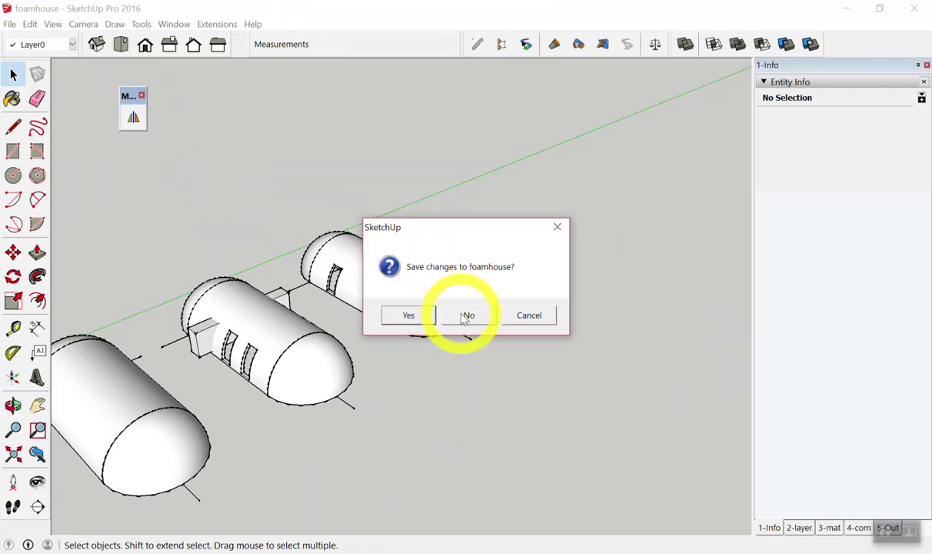
click(466, 315)
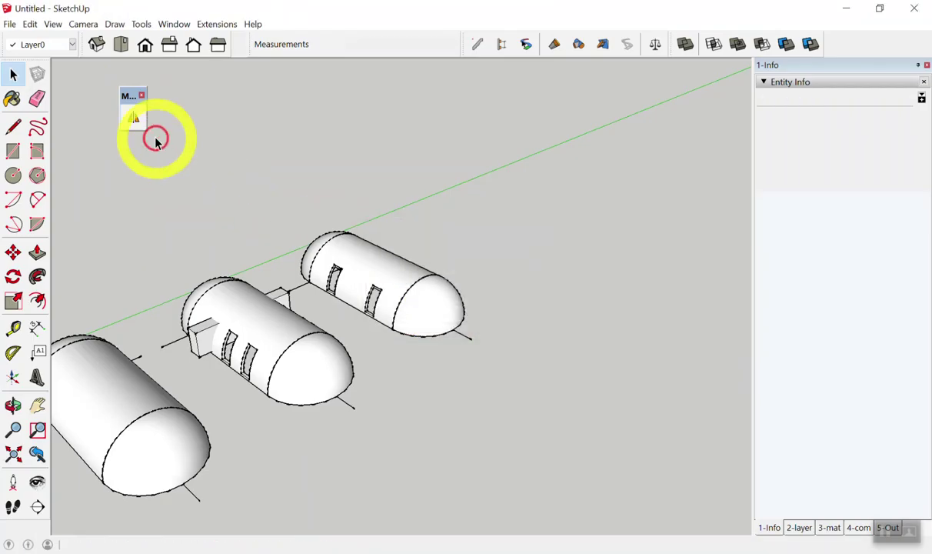
click(141, 96)
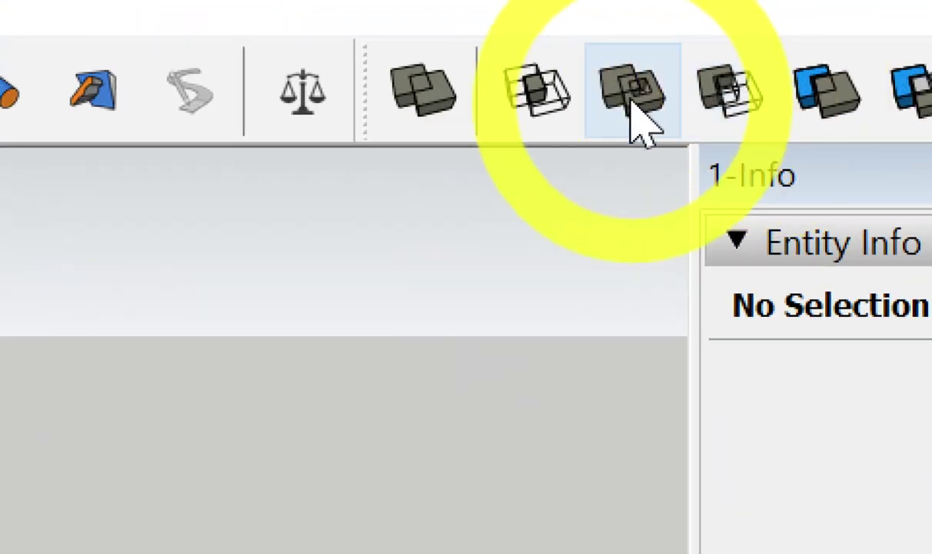
Step: Hide the Solid Tools toolbar and orbit around the default figure
right_click(684, 91)
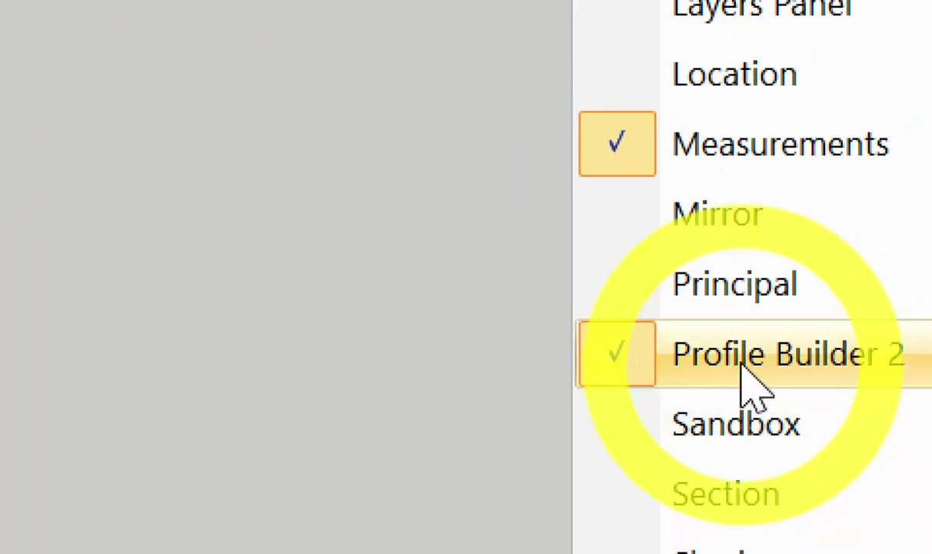
click(761, 416)
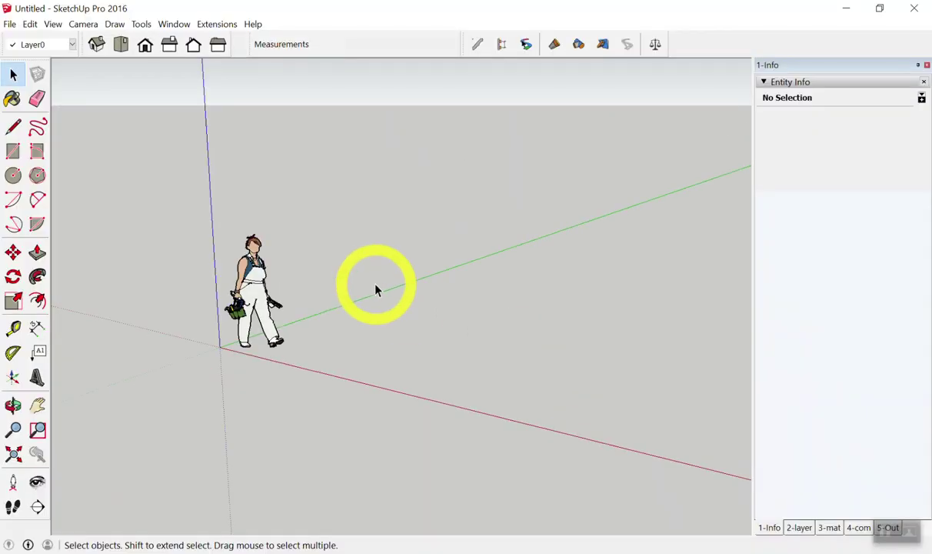
mouse_move(376, 289)
middle_down()
mouse_move(495, 446)
mouse_move(417, 468)
mouse_move(447, 431)
mouse_move(438, 425)
middle_up()
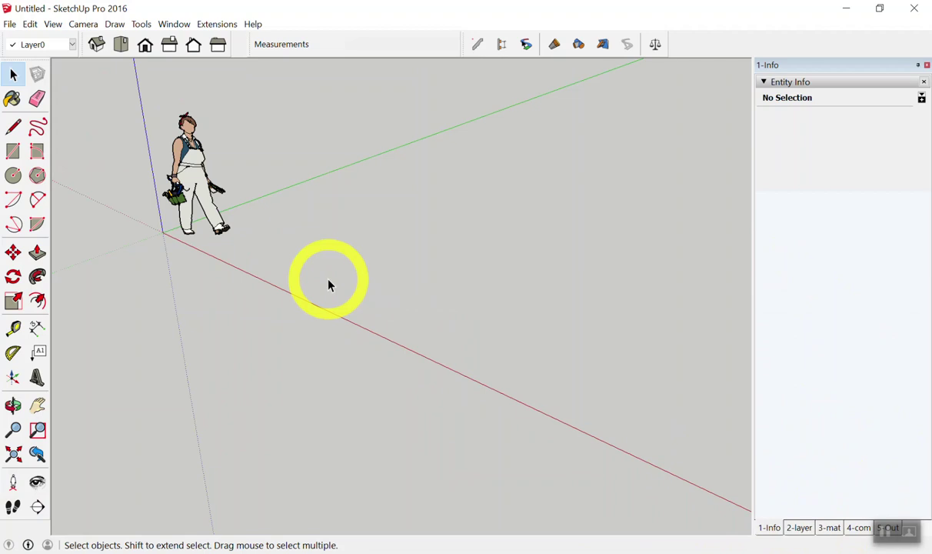
key(b)
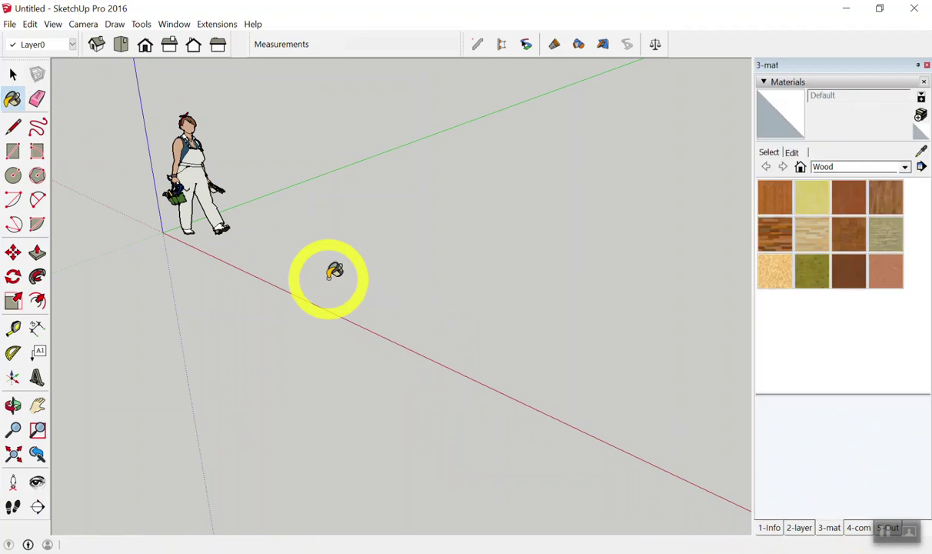
Step: Show the In Model materials list and pick Delete All from its details menu
click(796, 530)
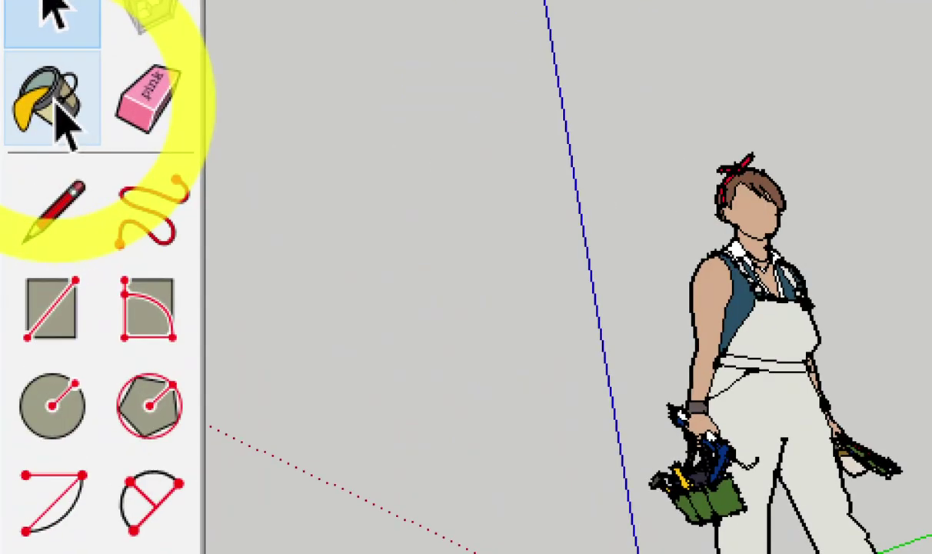
click(21, 100)
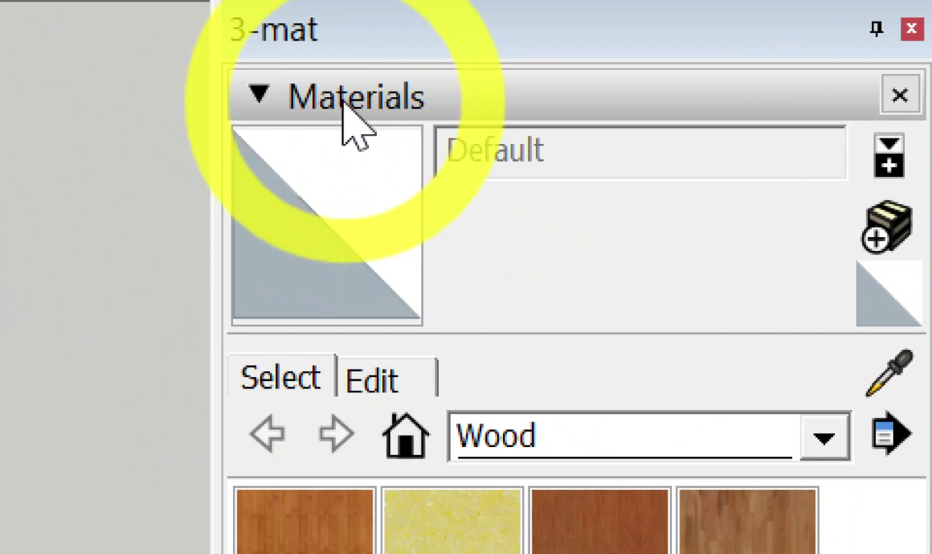
click(405, 437)
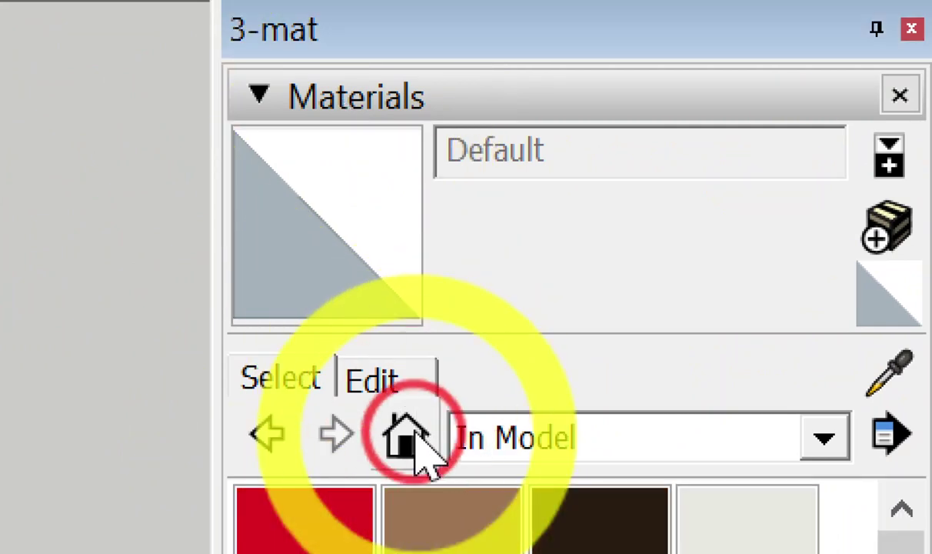
scroll(534, 500, down, 5)
scroll(530, 496, up, 5)
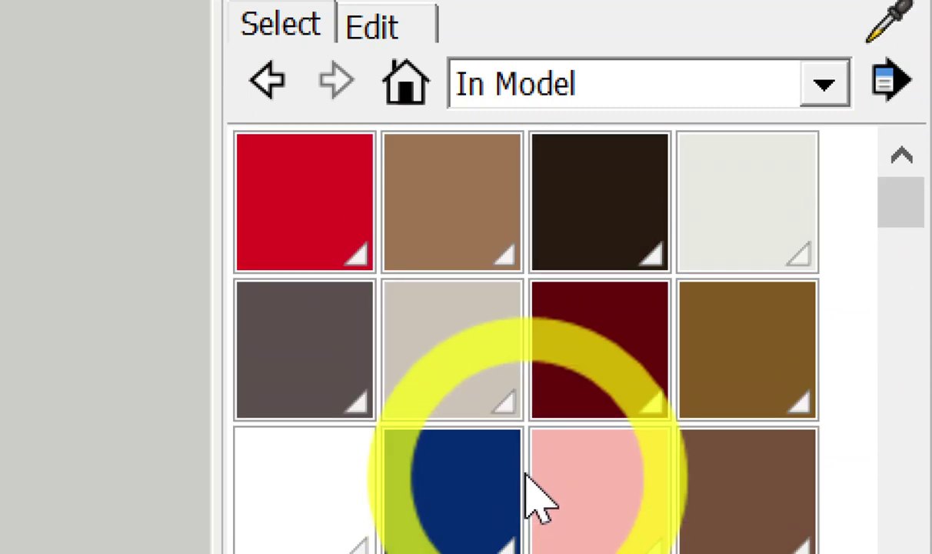
scroll(533, 496, down, 5)
scroll(531, 492, up, 5)
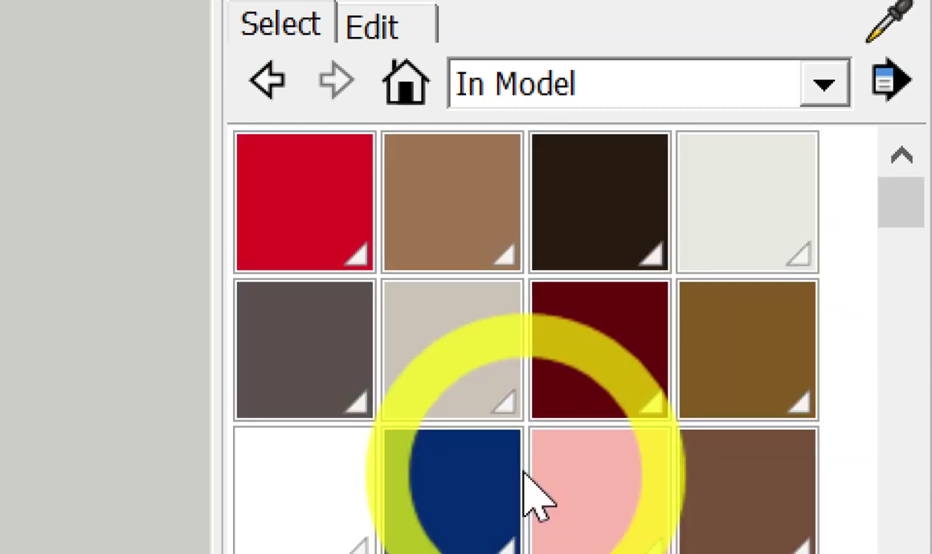
scroll(530, 488, down, 2)
scroll(524, 483, up, 2)
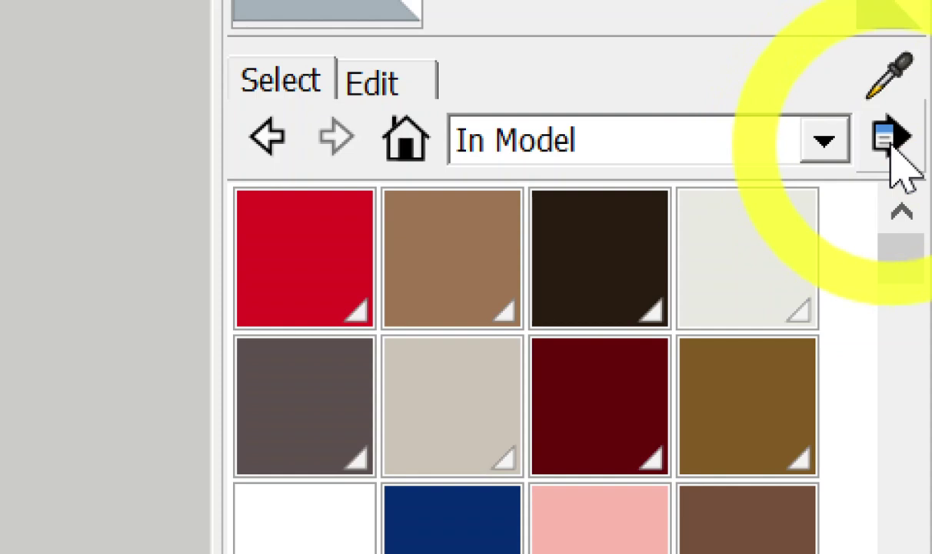
click(891, 146)
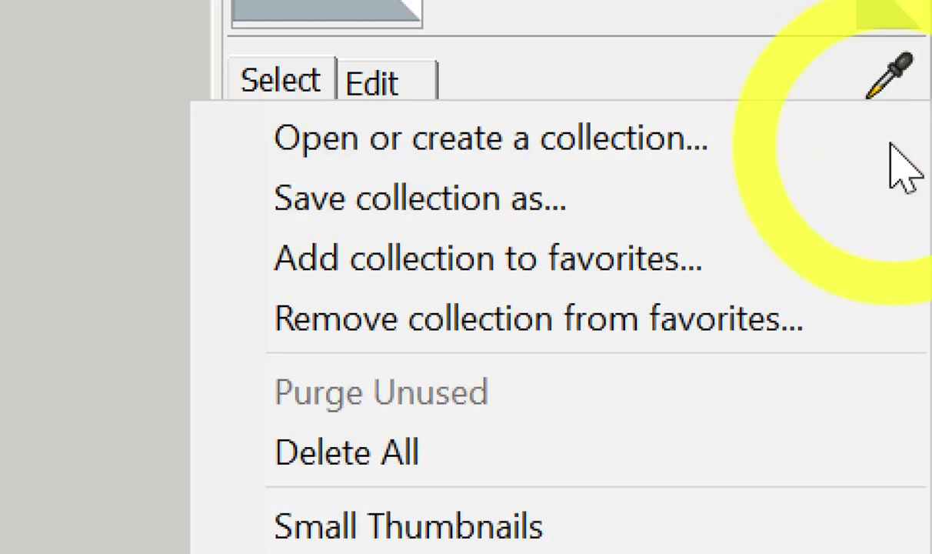
click(675, 192)
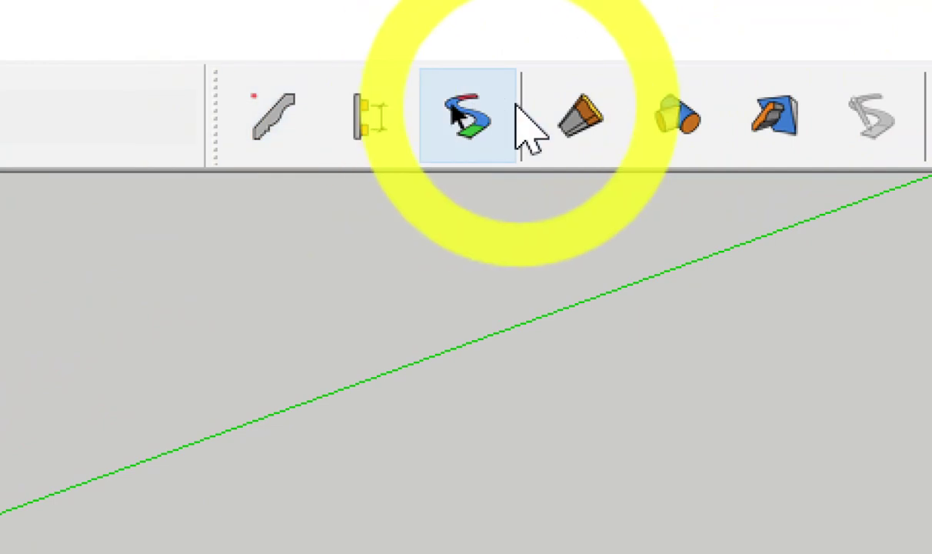
Step: Open the PB Quantifier report's material cost list and pick the figure's material
click(838, 123)
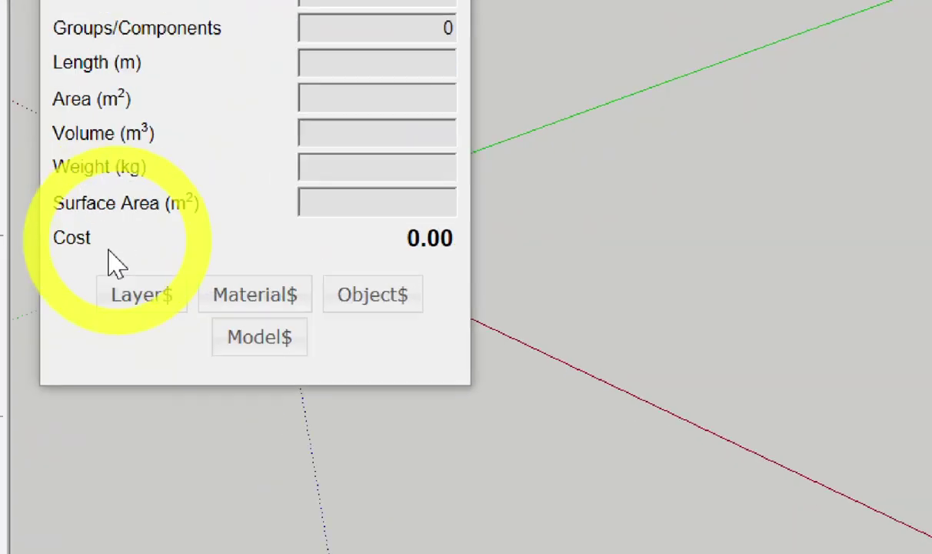
click(219, 219)
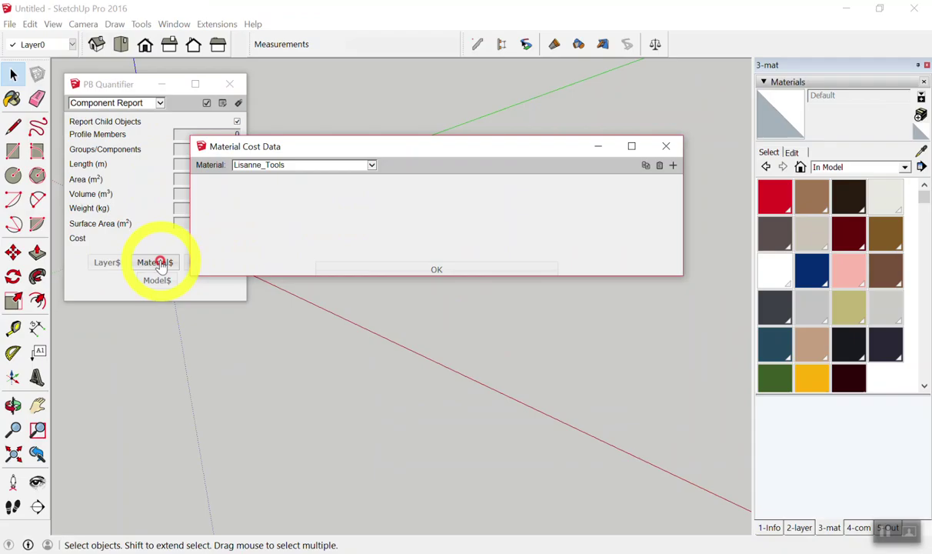
click(273, 175)
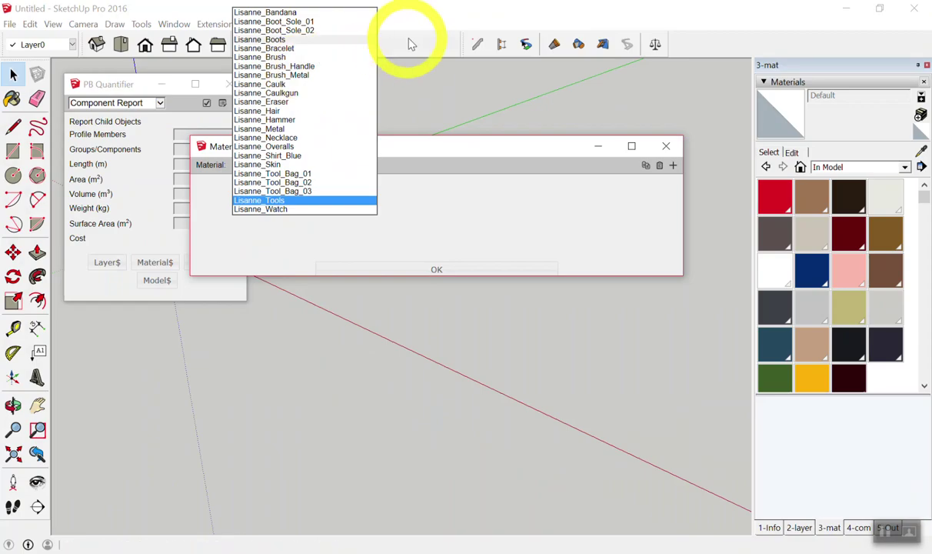
click(427, 94)
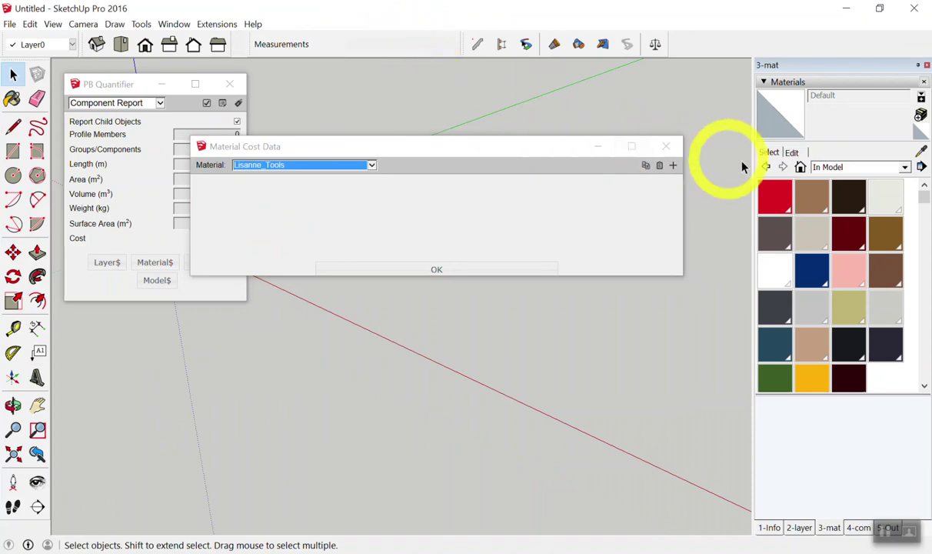
Step: Delete all materials from the model, recheck material costs, and dismiss the no-materials warning
click(922, 166)
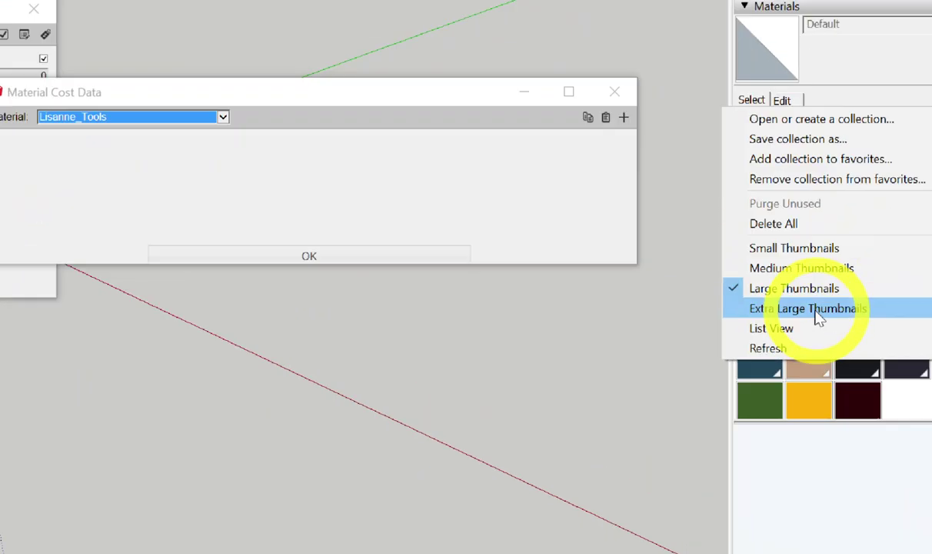
click(815, 246)
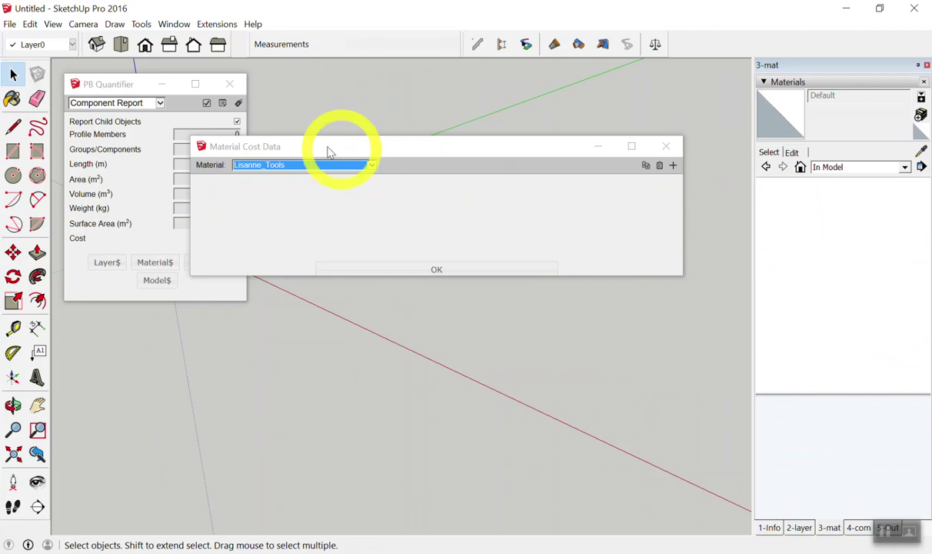
click(304, 170)
click(663, 147)
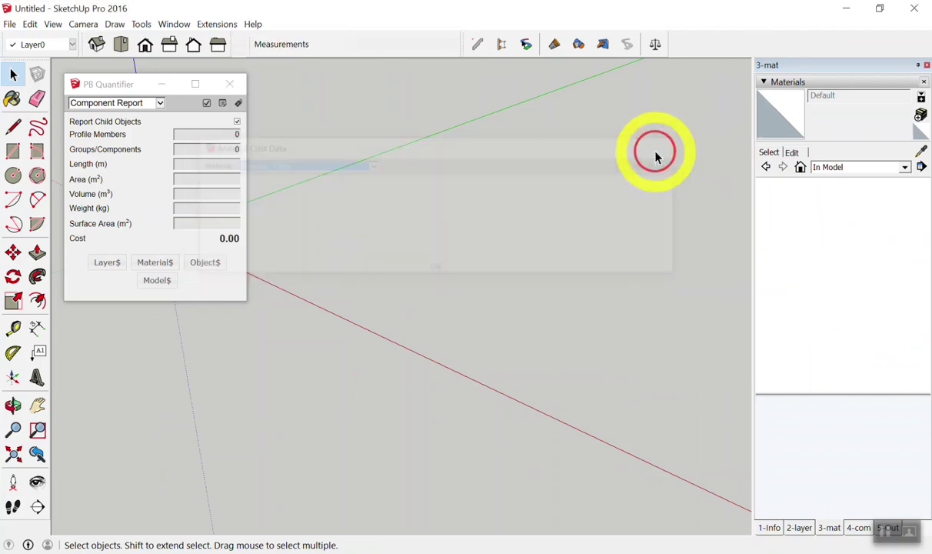
click(152, 263)
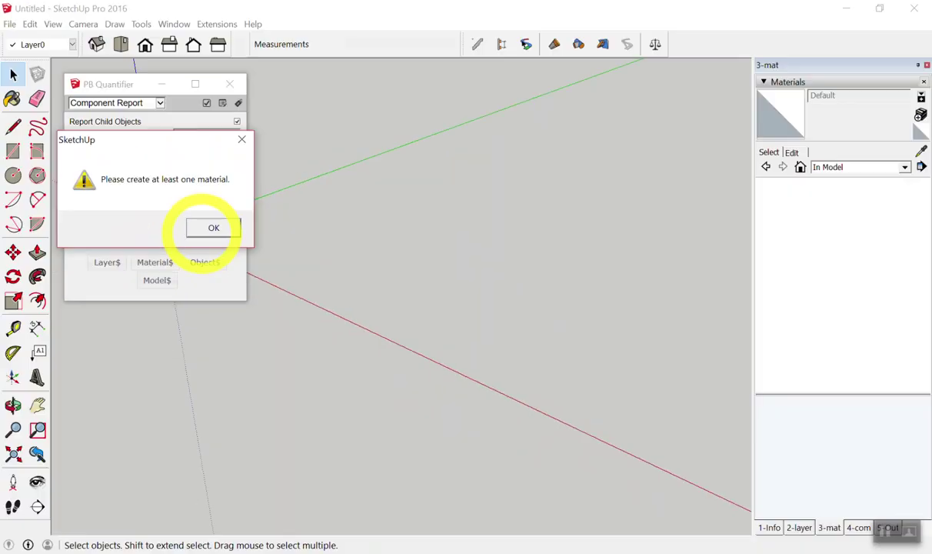
click(210, 229)
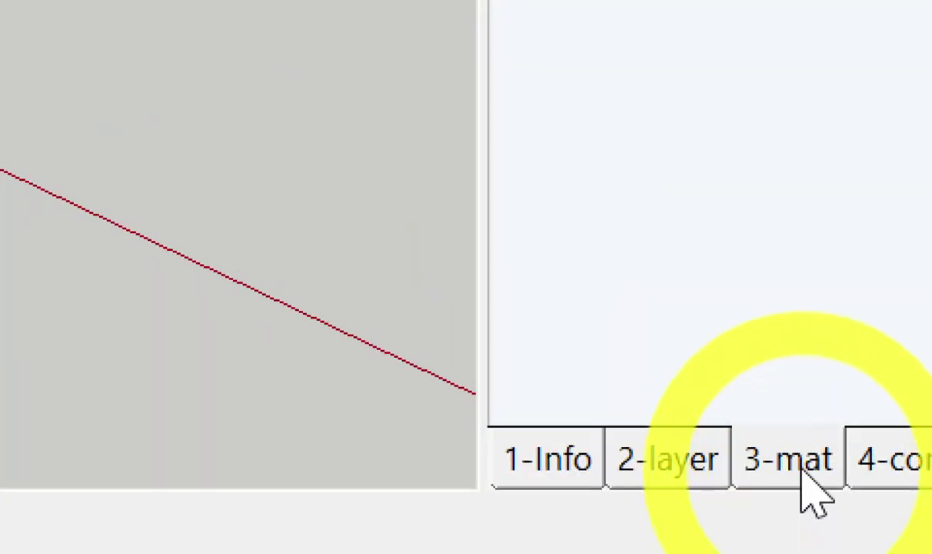
Step: Open the Layers panel and add a layer named คอนกรีต
click(808, 483)
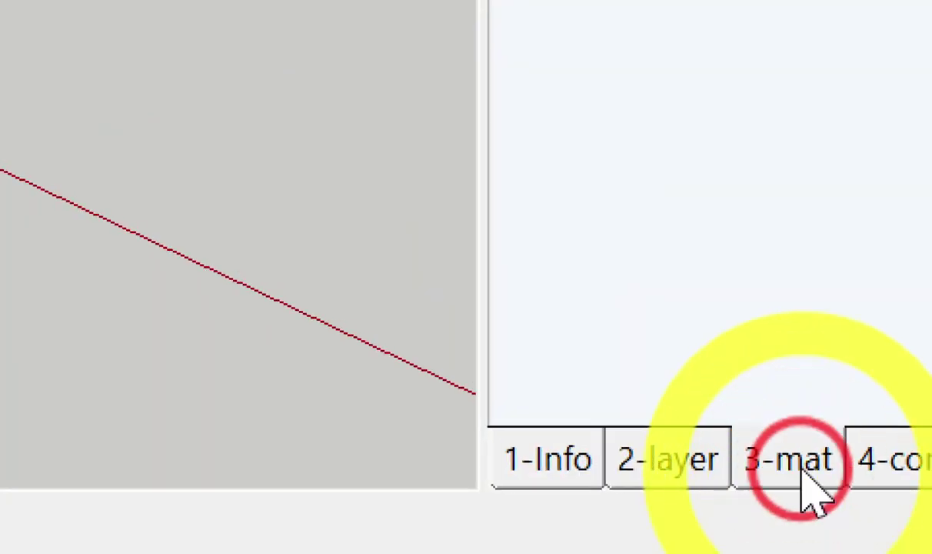
click(665, 472)
click(664, 473)
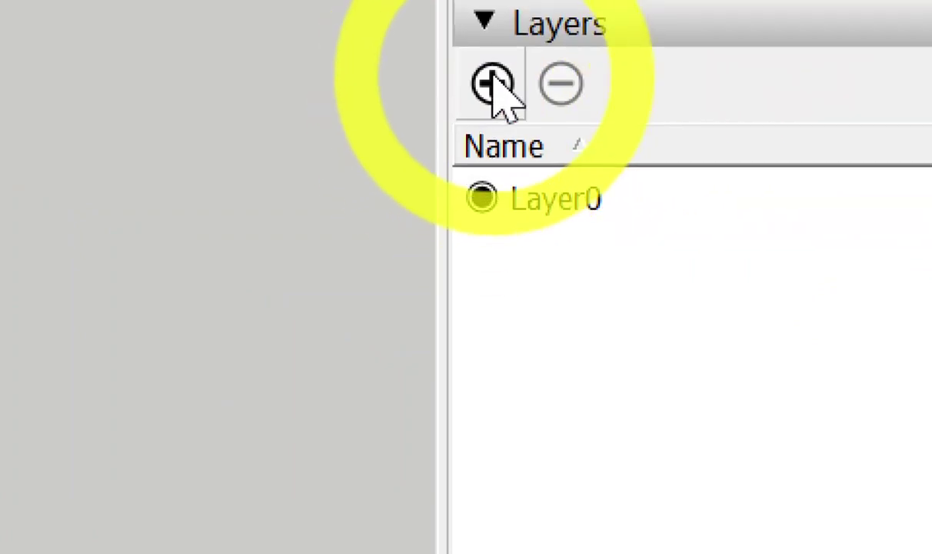
click(494, 83)
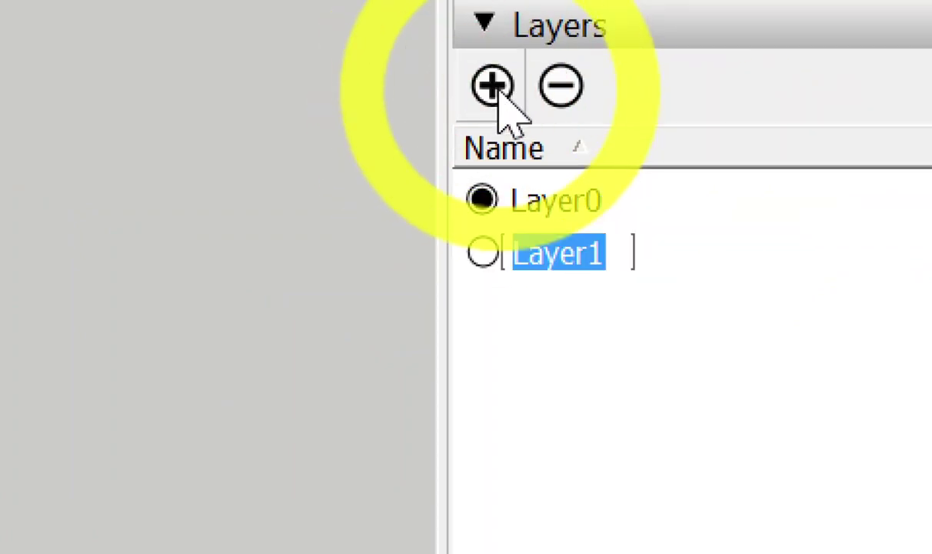
text(9vo)
key(BackSpace)
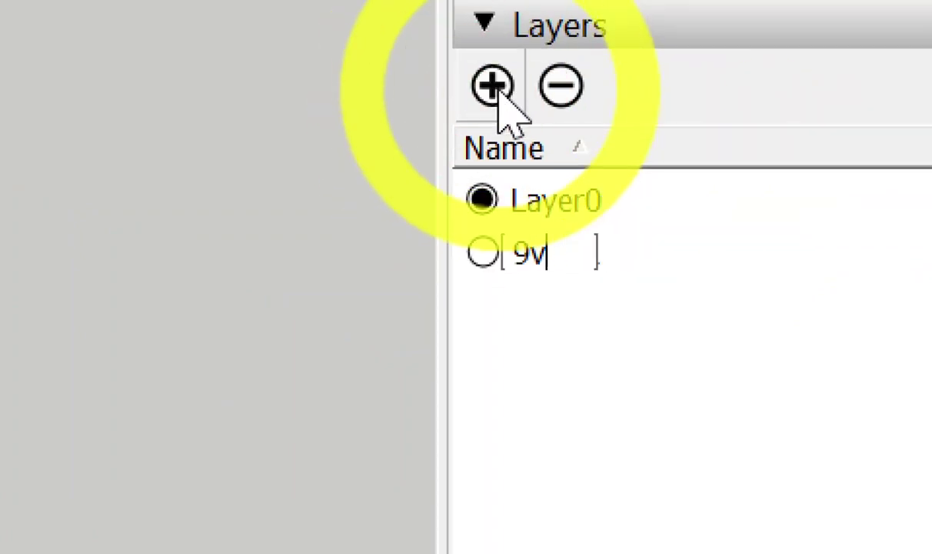
key(BackSpace)
key(BackSpace)
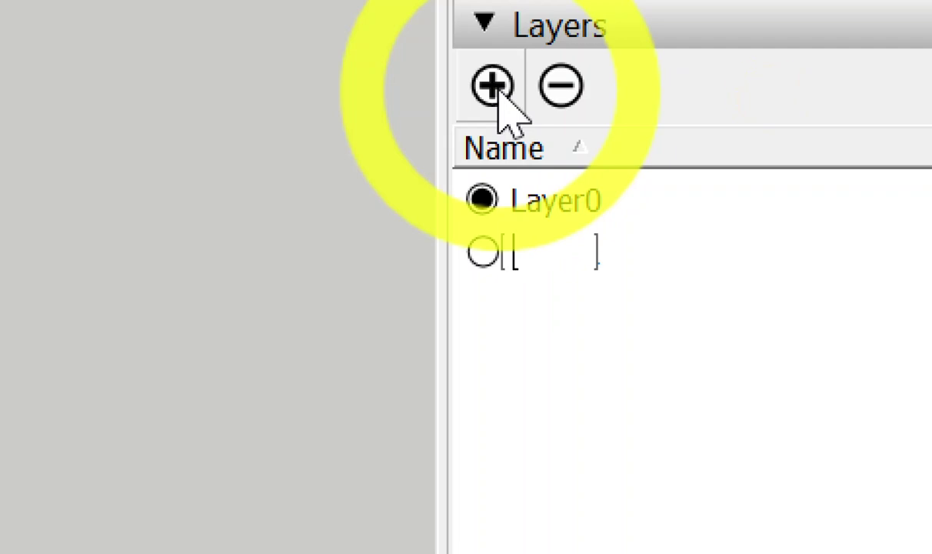
text(คอนกรีต)
key(Return)
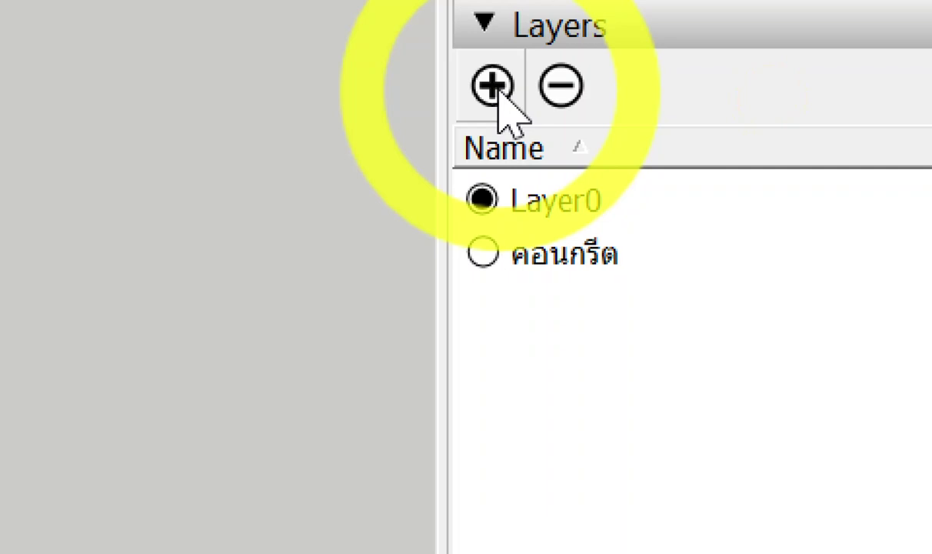
Step: Add another layer named ไม้แบบ
click(498, 92)
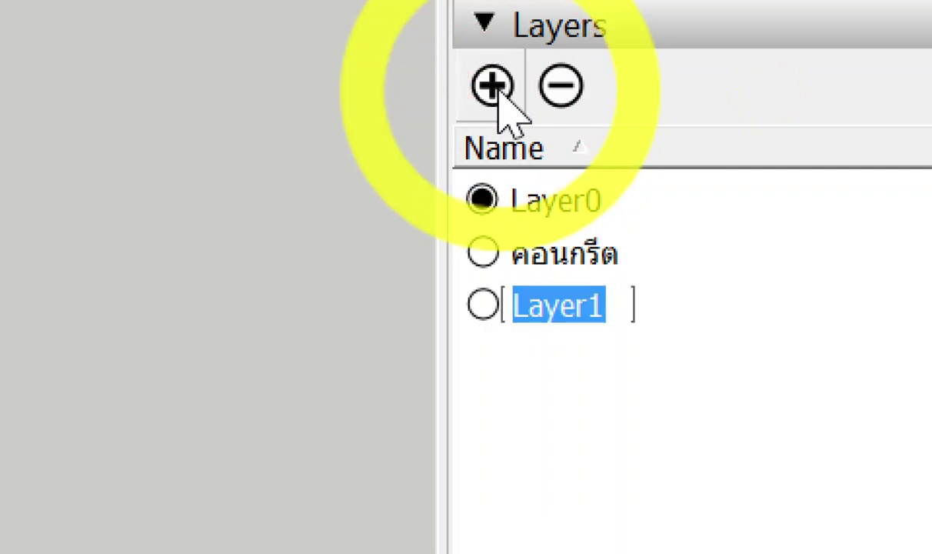
text(ไม้แบบ)
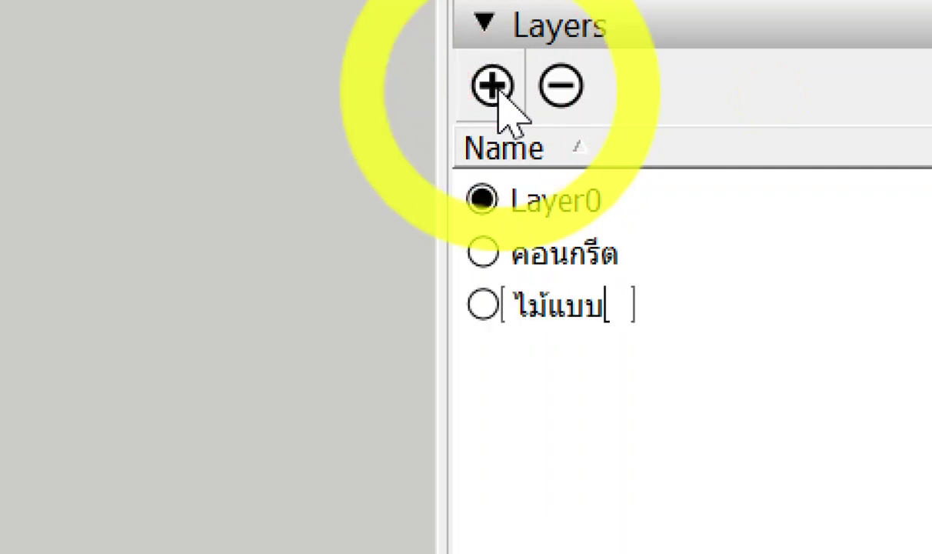
key(Return)
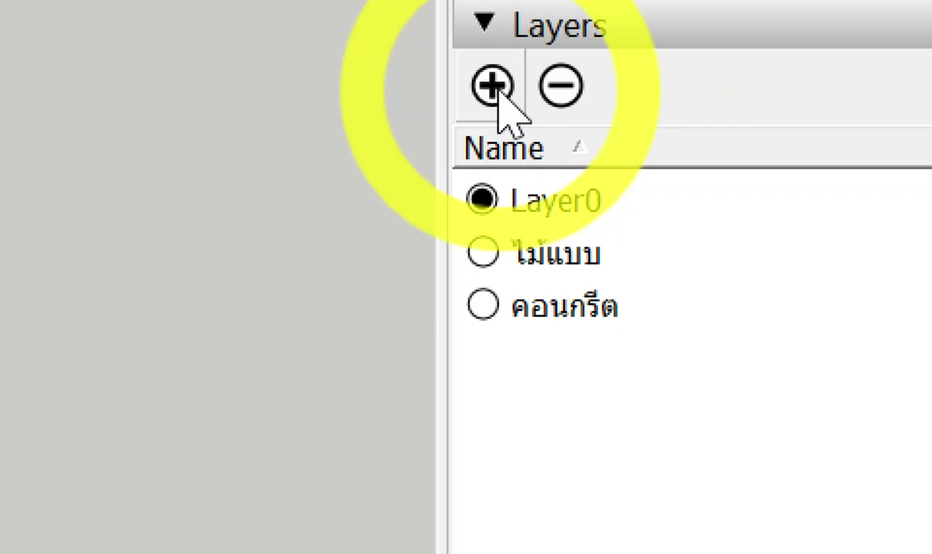
Step: Switch the side panel to Materials and show the In Model materials
click(734, 507)
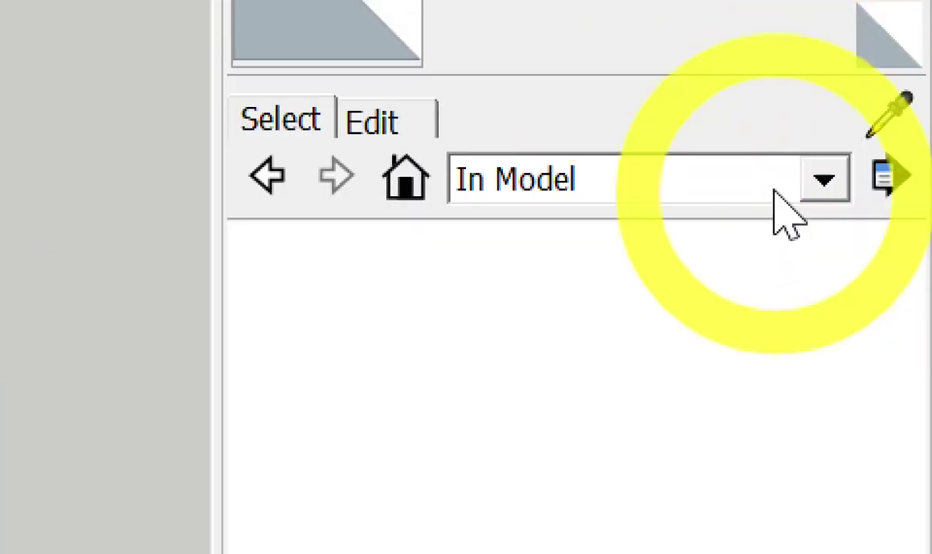
click(399, 186)
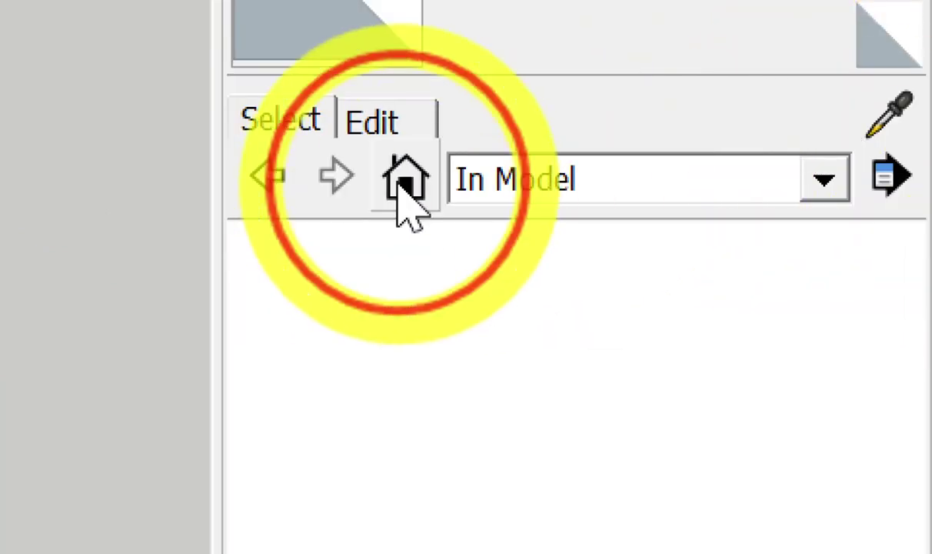
click(399, 179)
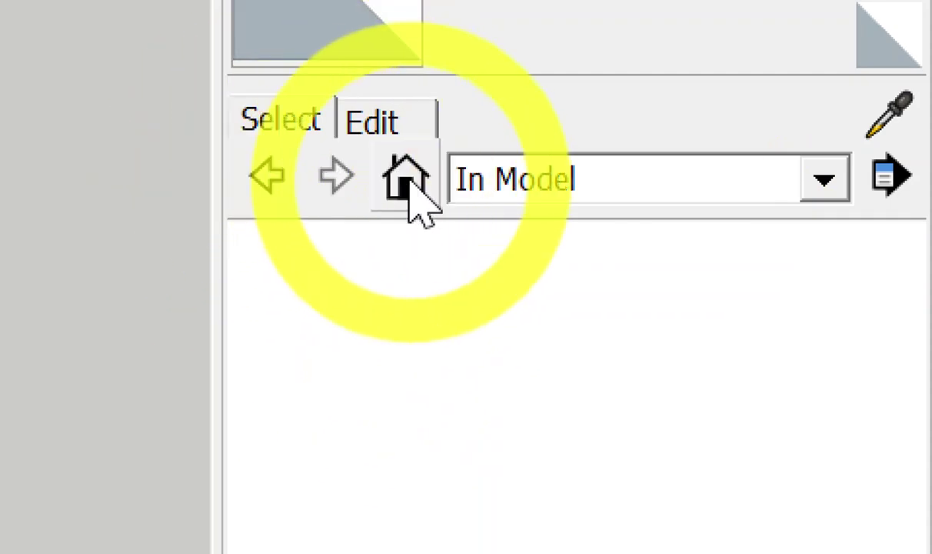
click(316, 277)
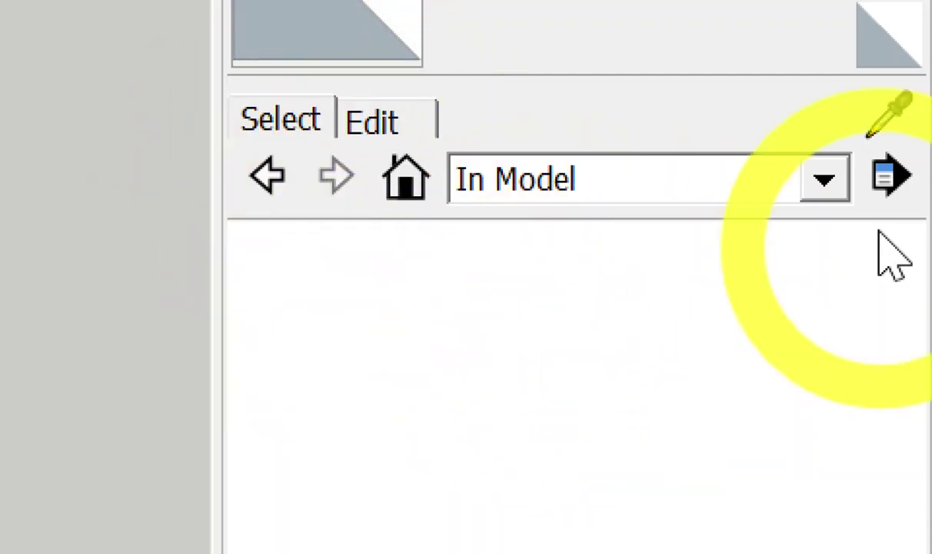
Step: Choose the Asphalt and Concrete collection and pick the Polished Concrete Old swatch
click(554, 180)
click(554, 187)
click(554, 186)
click(554, 186)
click(554, 186)
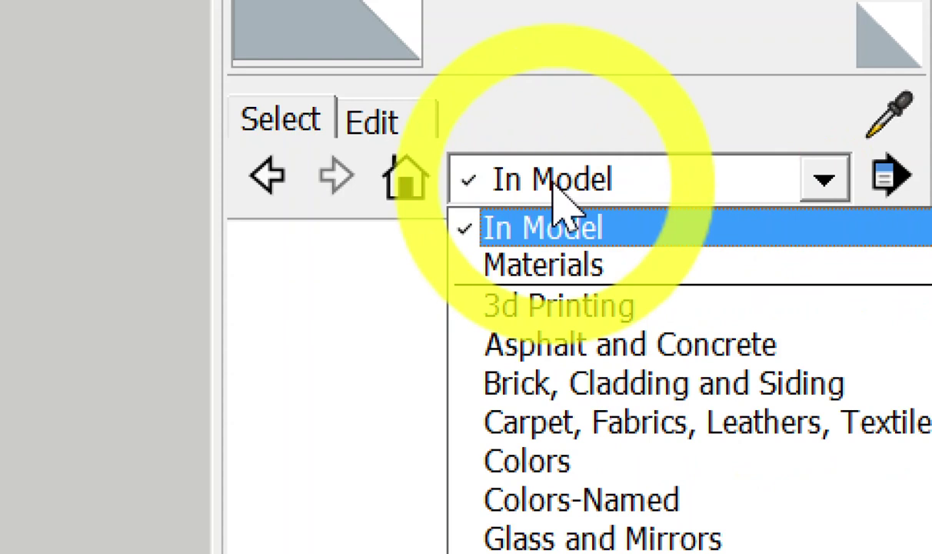
click(560, 188)
click(558, 192)
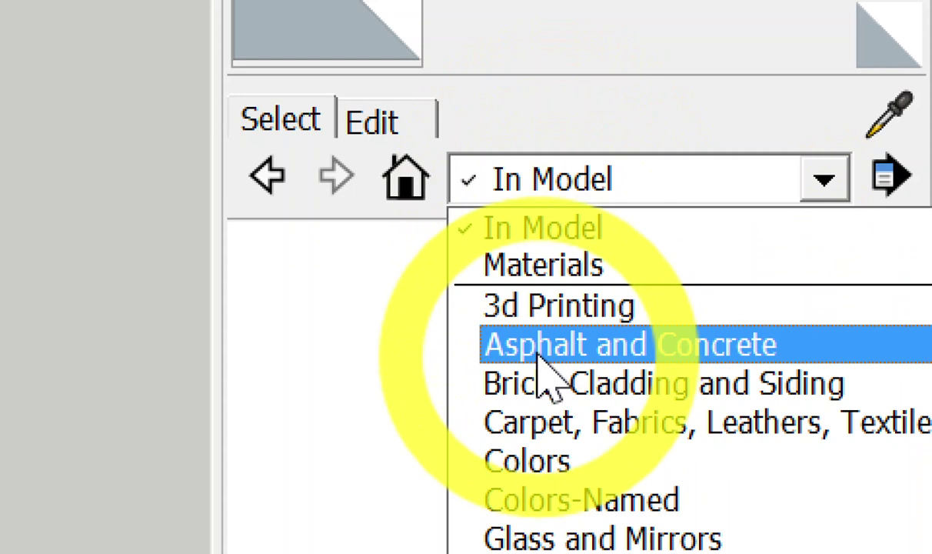
click(538, 355)
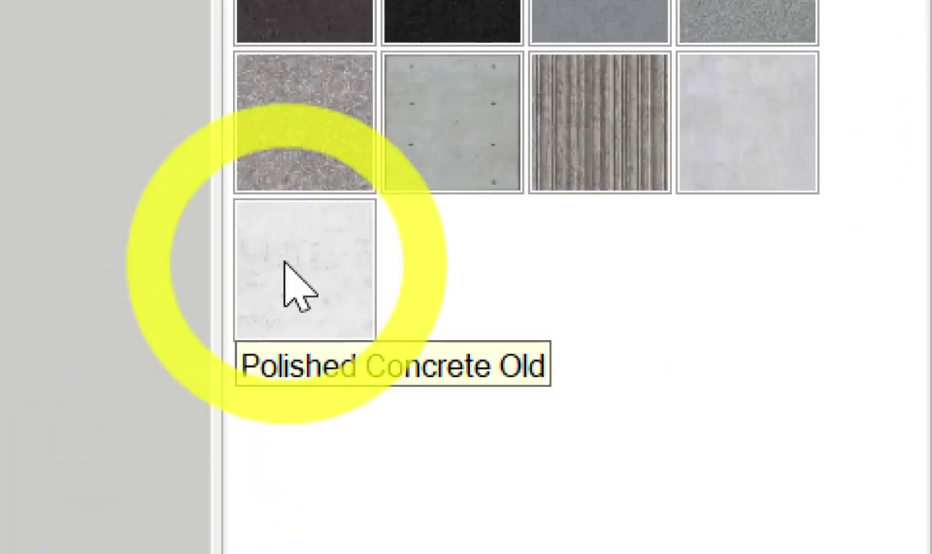
click(285, 264)
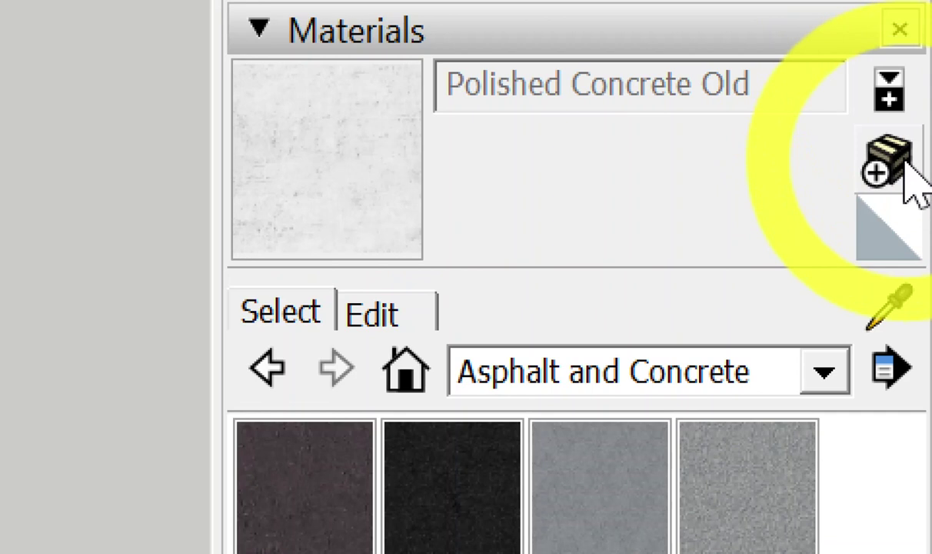
Step: Create a new material from Polished Concrete Old, renaming Material1 to คอนกรีต
click(888, 162)
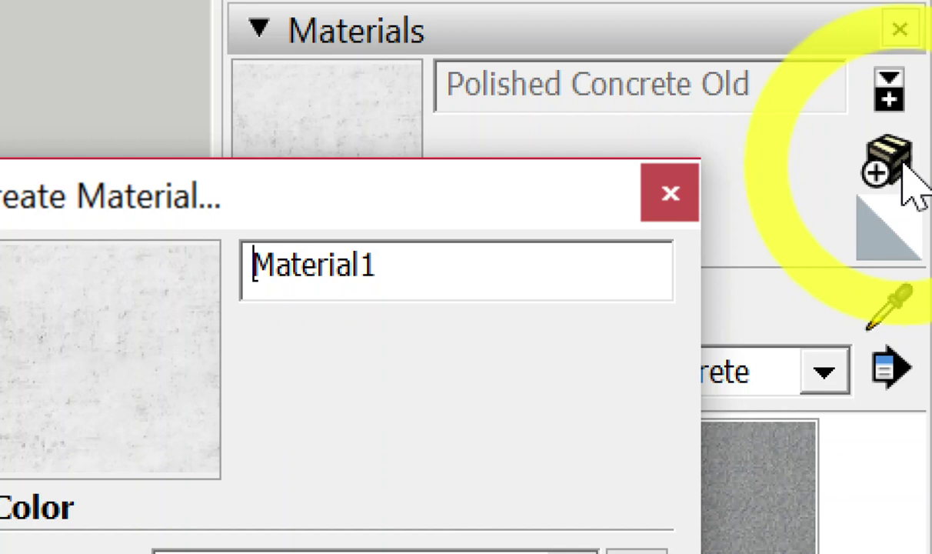
drag(535, 263, 142, 258)
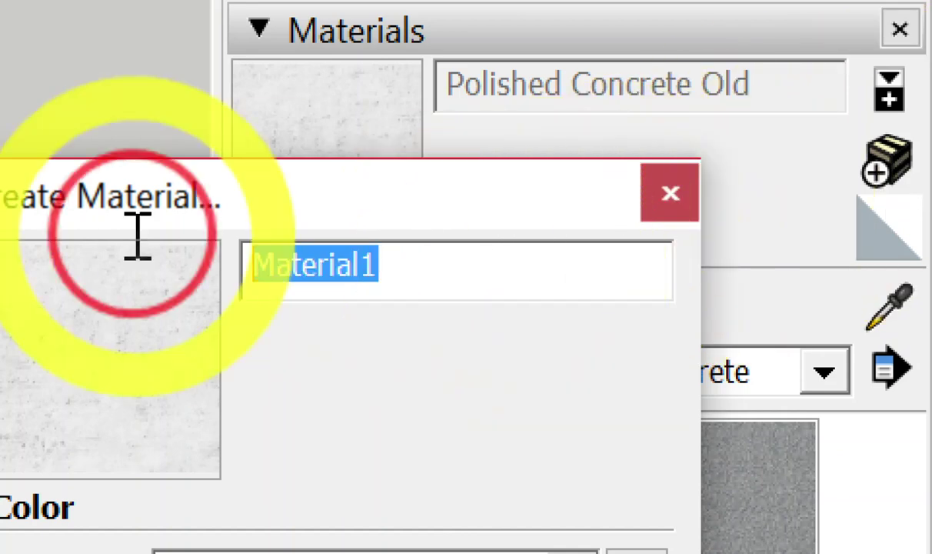
text(คอน)
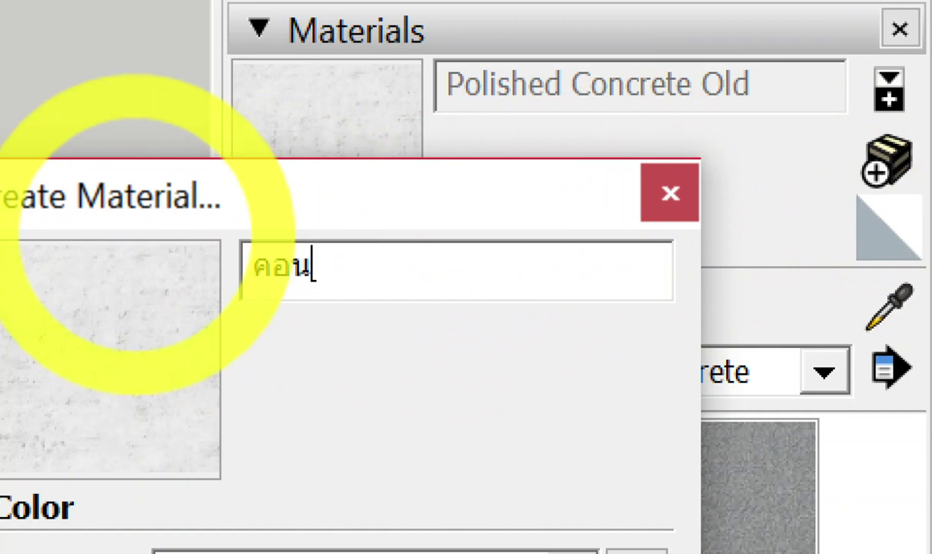
text(กรีต)
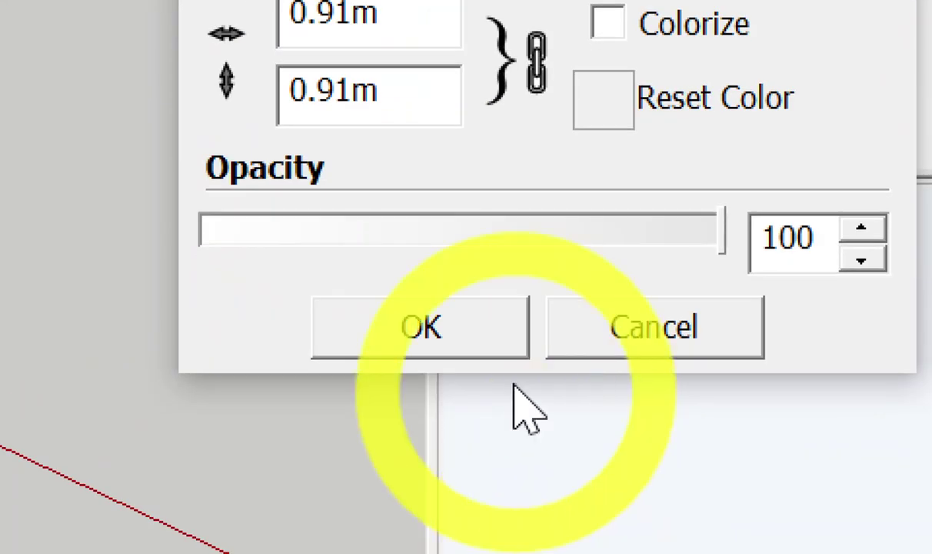
click(508, 542)
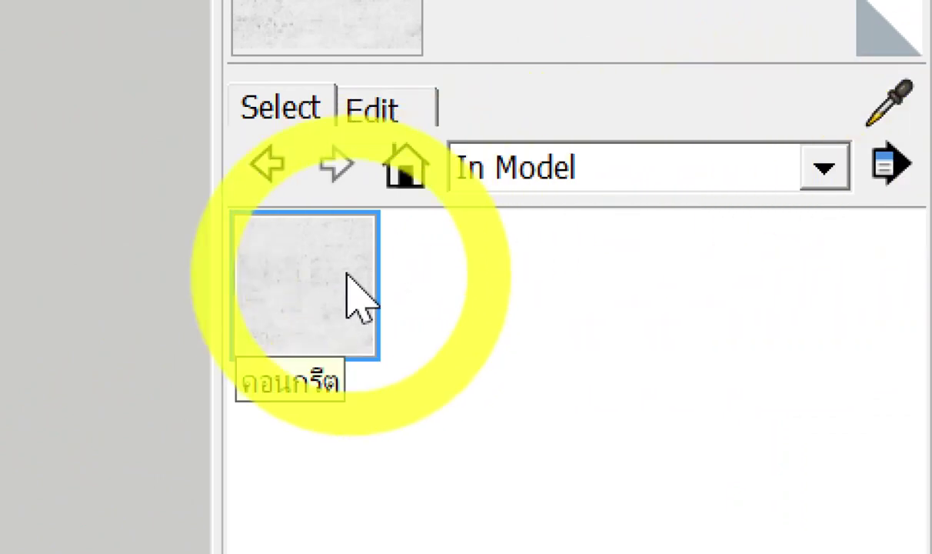
Step: Create a wood material named ไม้แบบ based on Wood Veneer 01 from the Wood collection
click(495, 178)
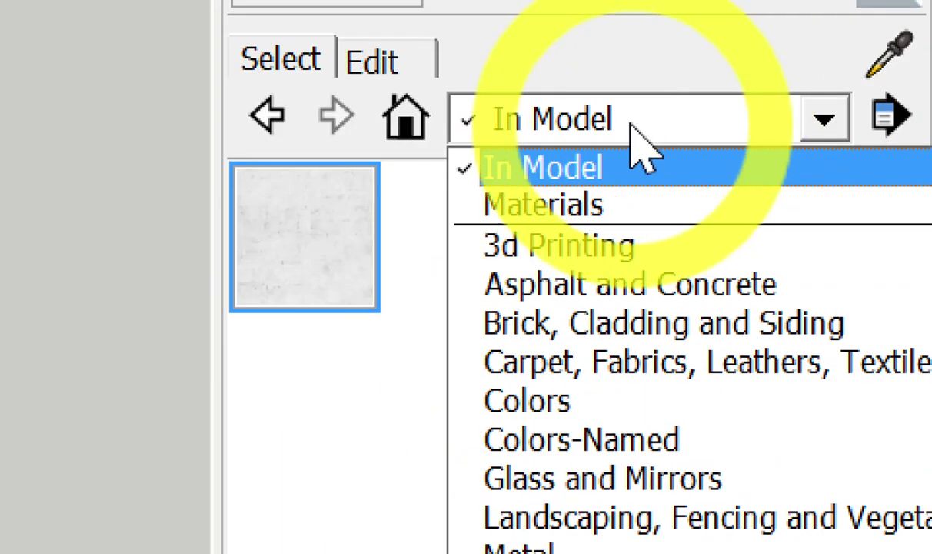
click(627, 125)
click(627, 125)
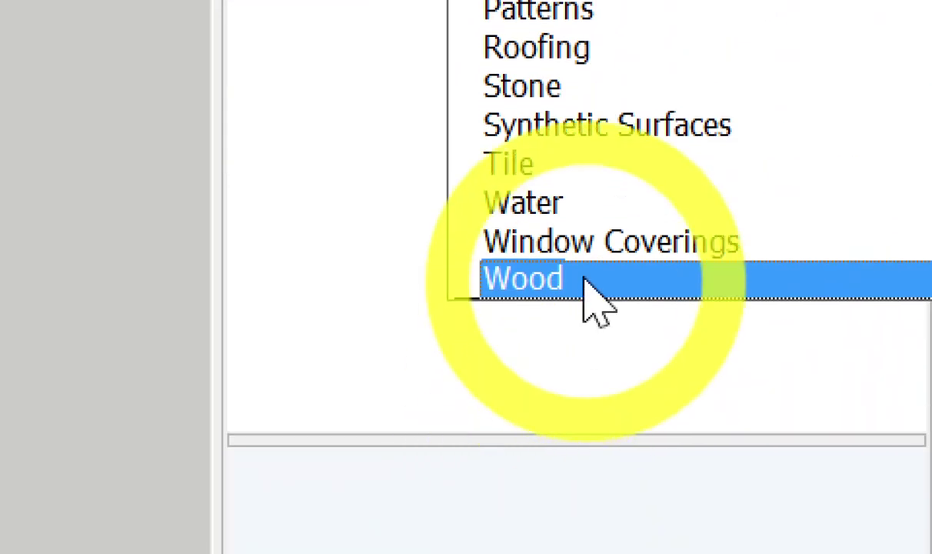
click(593, 296)
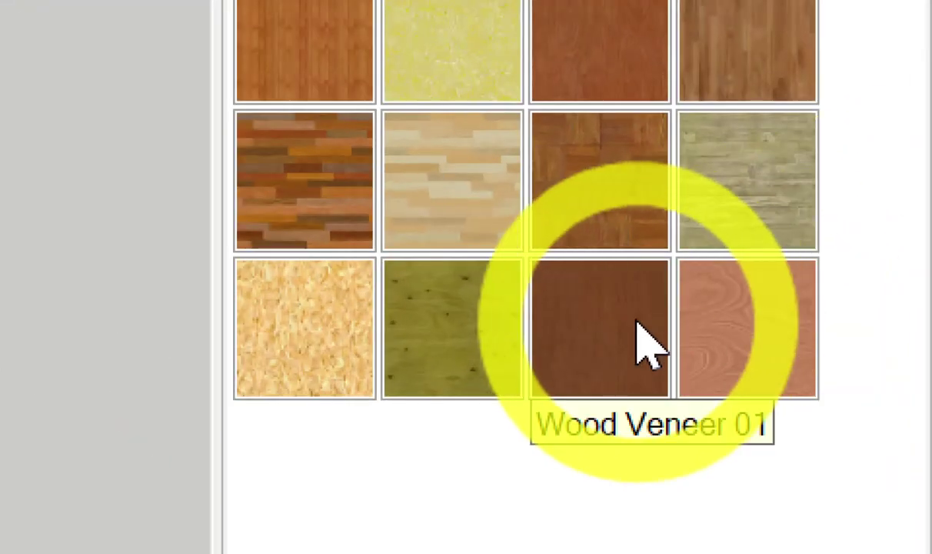
click(637, 336)
click(637, 323)
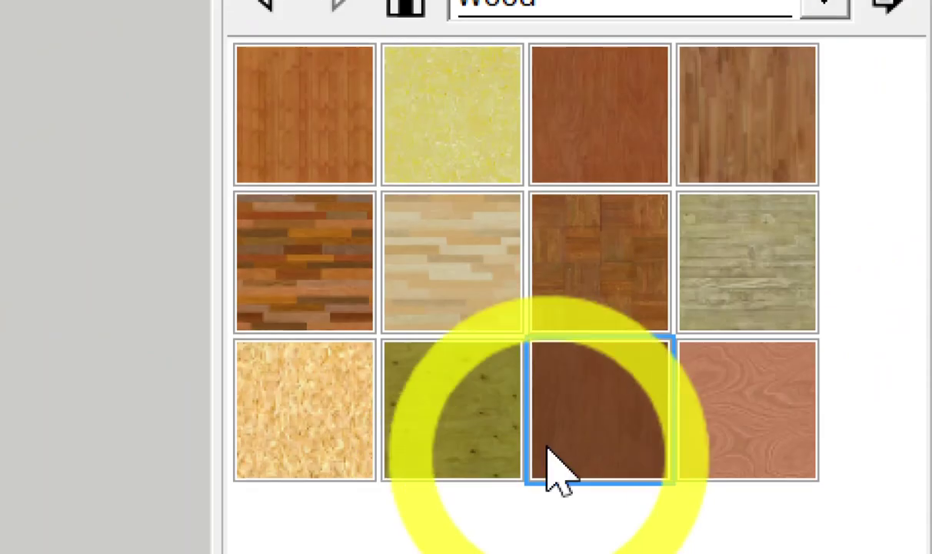
click(572, 438)
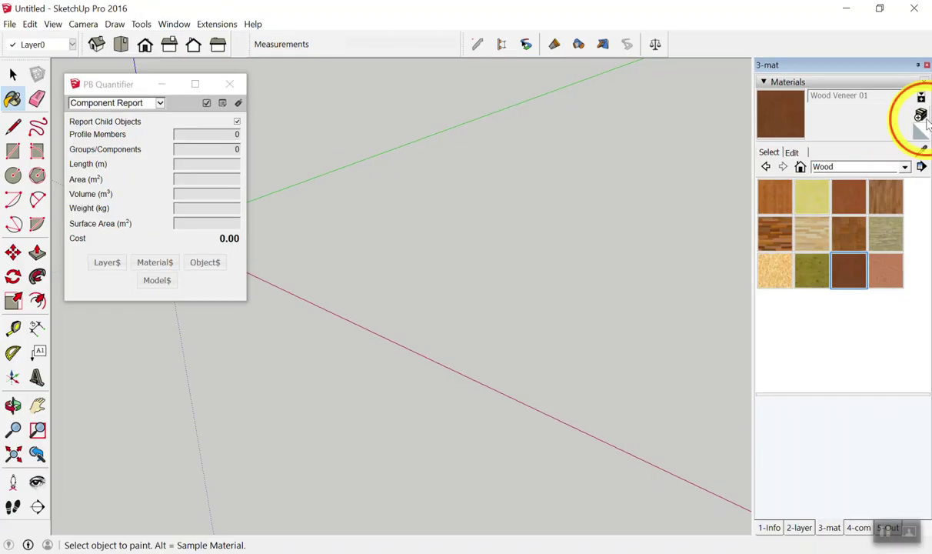
click(912, 81)
drag(657, 70, 400, 46)
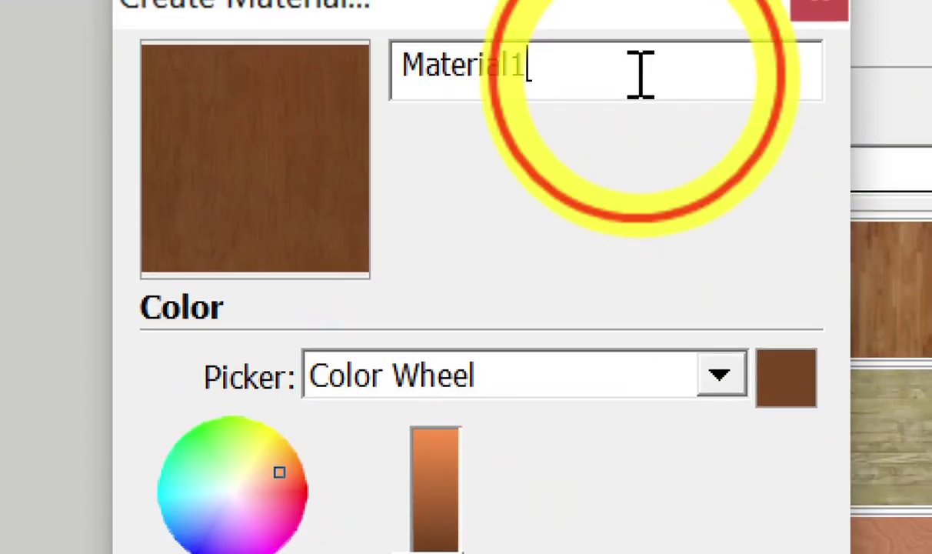
text(ไม้แบบ)
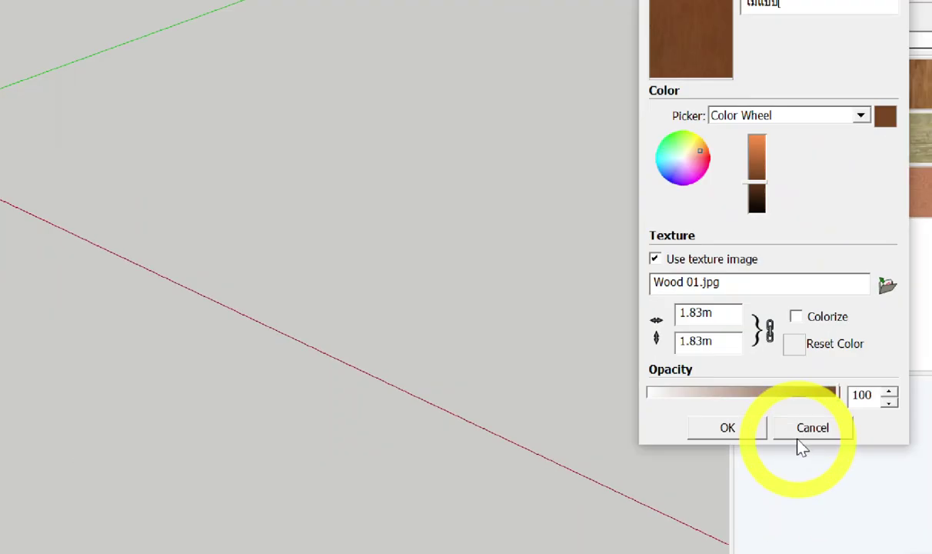
click(784, 510)
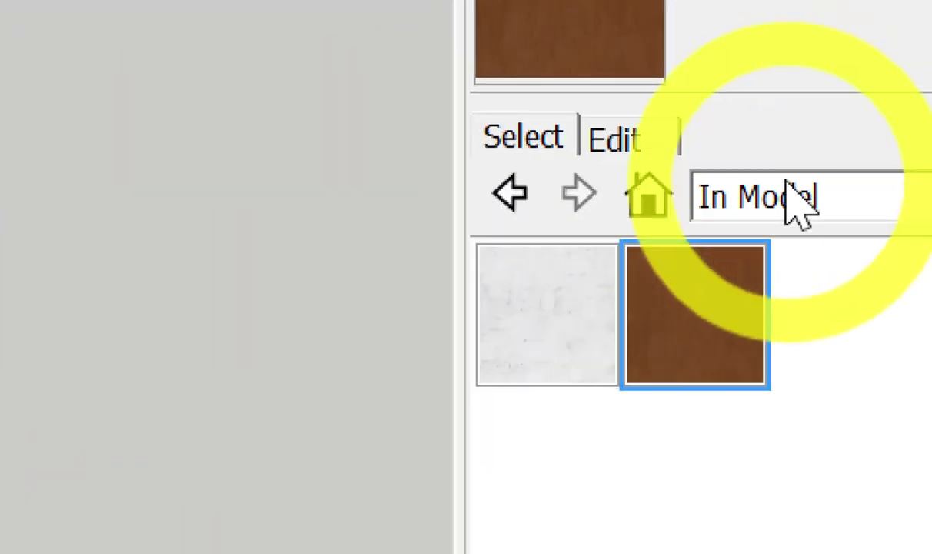
Step: Create a glass material named กระจก from Translucent Glass Dark Green in Glass and Mirrors
click(837, 166)
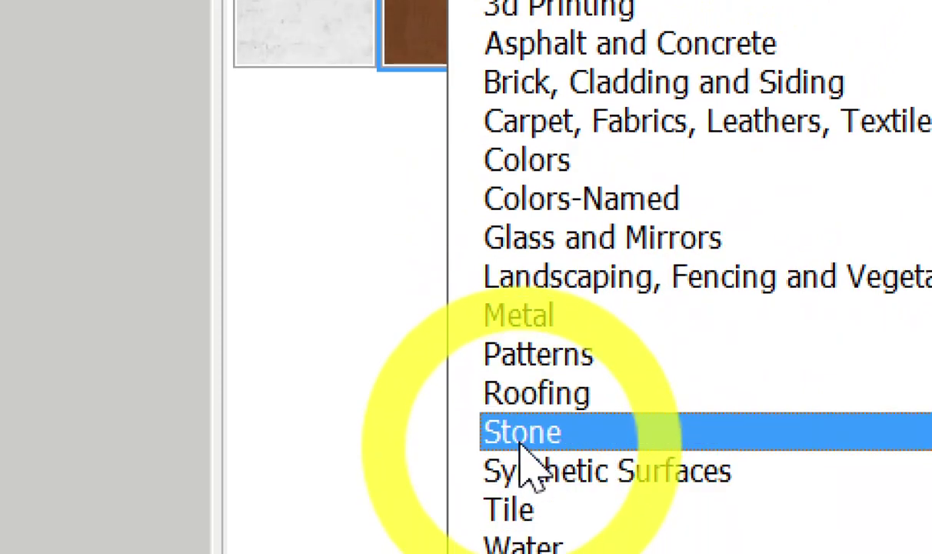
click(590, 240)
click(584, 240)
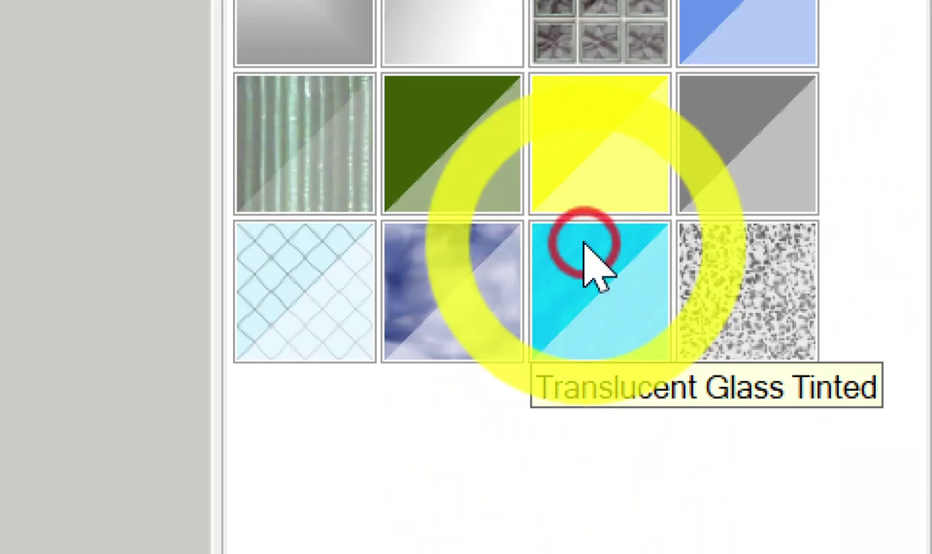
click(432, 145)
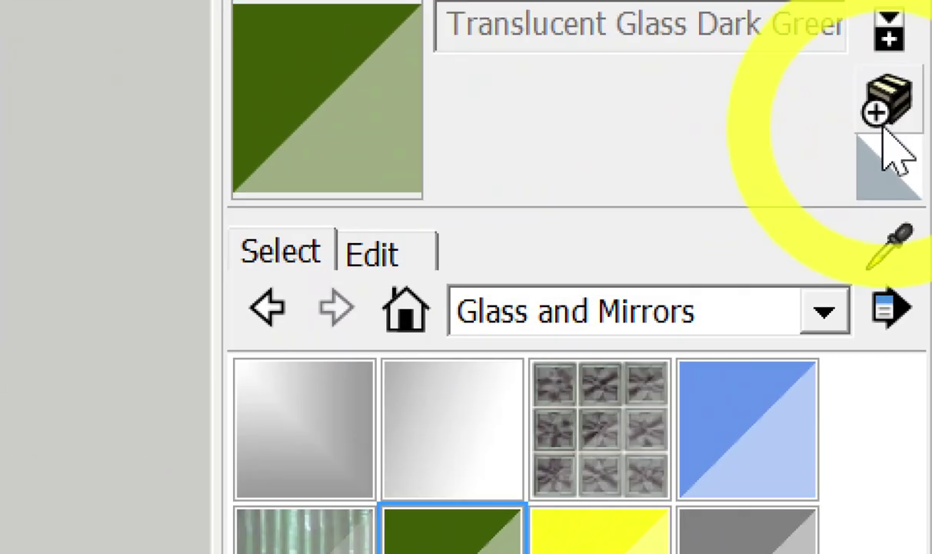
click(896, 120)
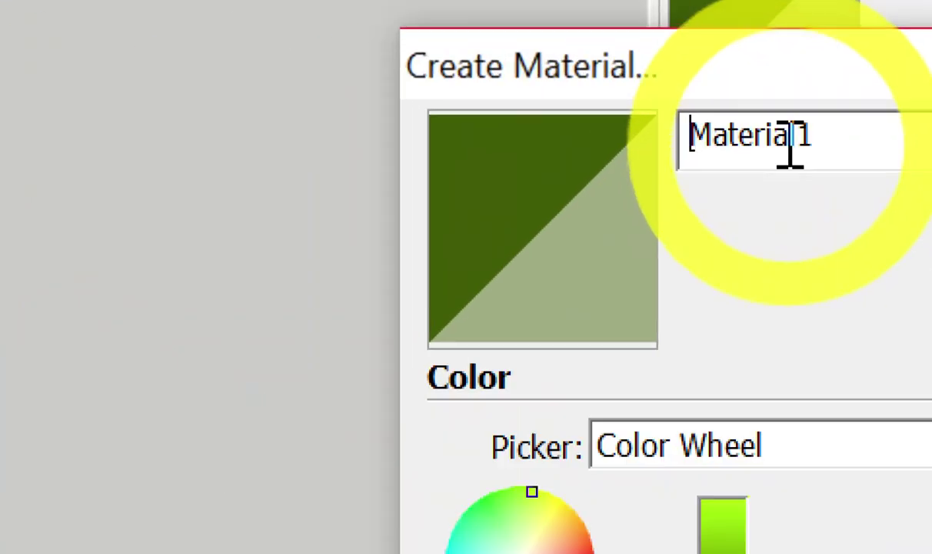
drag(838, 137, 627, 146)
text(กระจก)
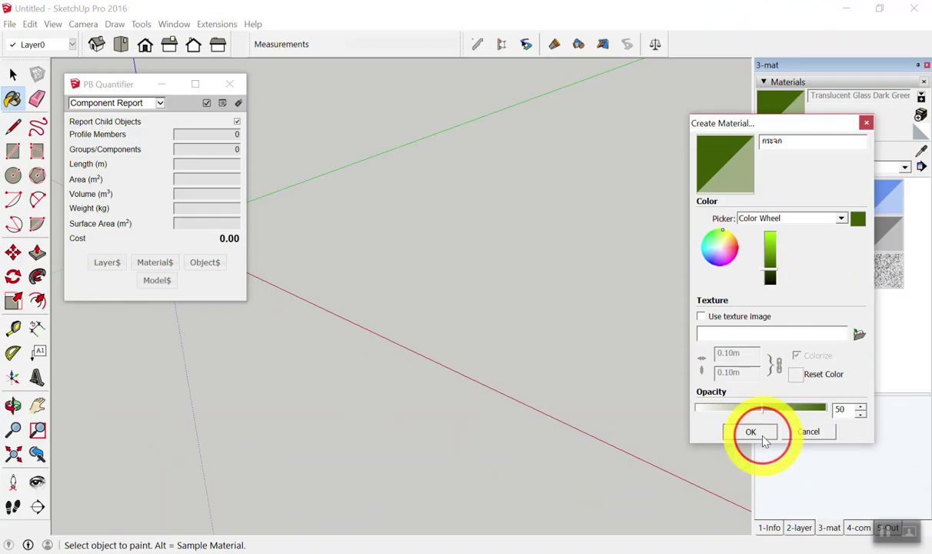
click(765, 437)
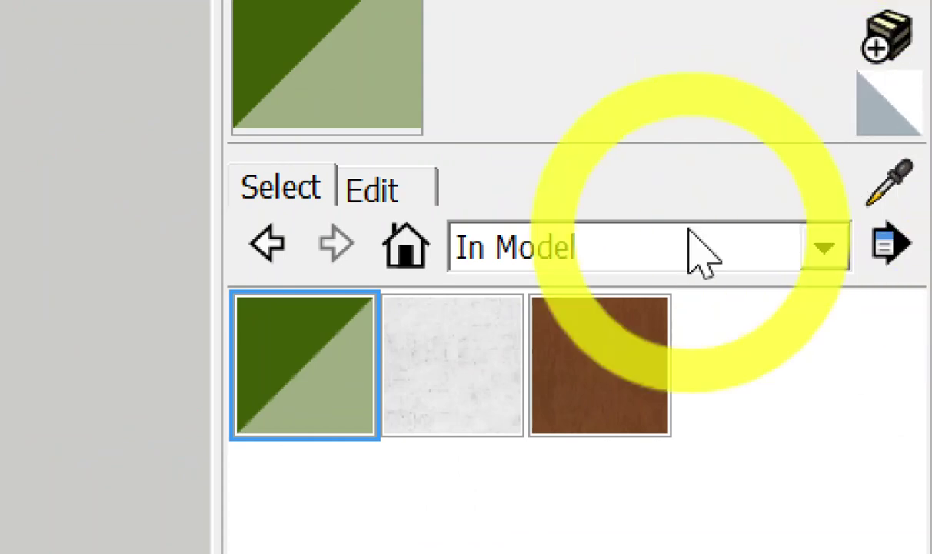
Step: Create an orange paint material named สีทาภายนอก based on Color B04 from Colors
click(621, 246)
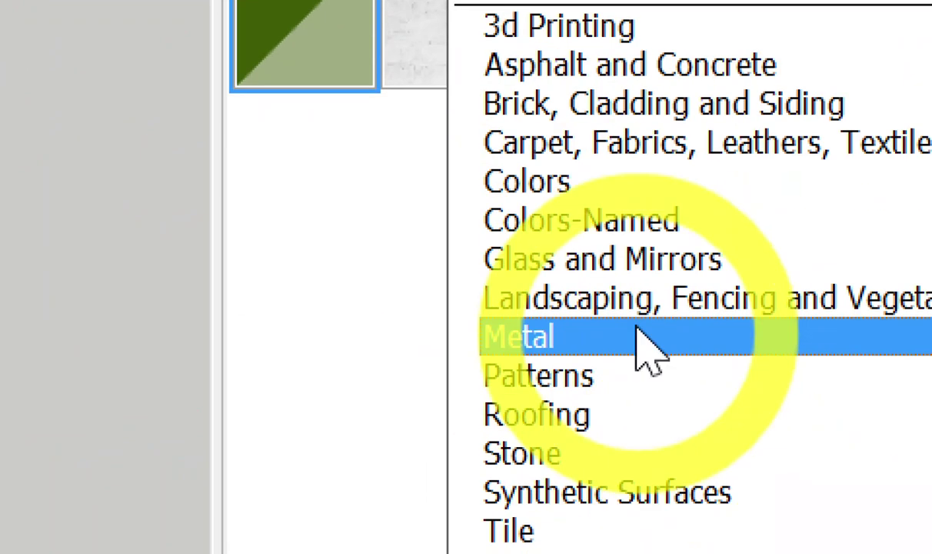
click(622, 193)
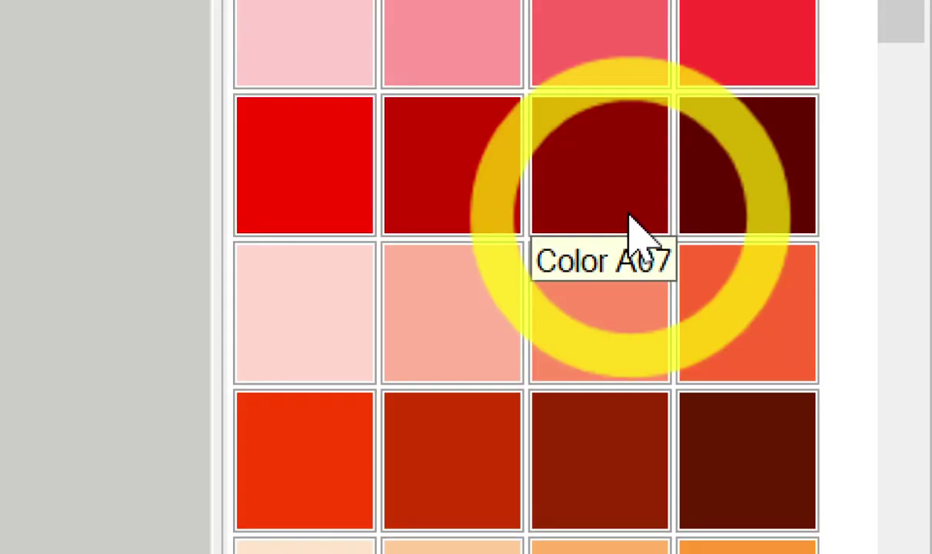
scroll(645, 210, down, 5)
scroll(645, 209, up, 4)
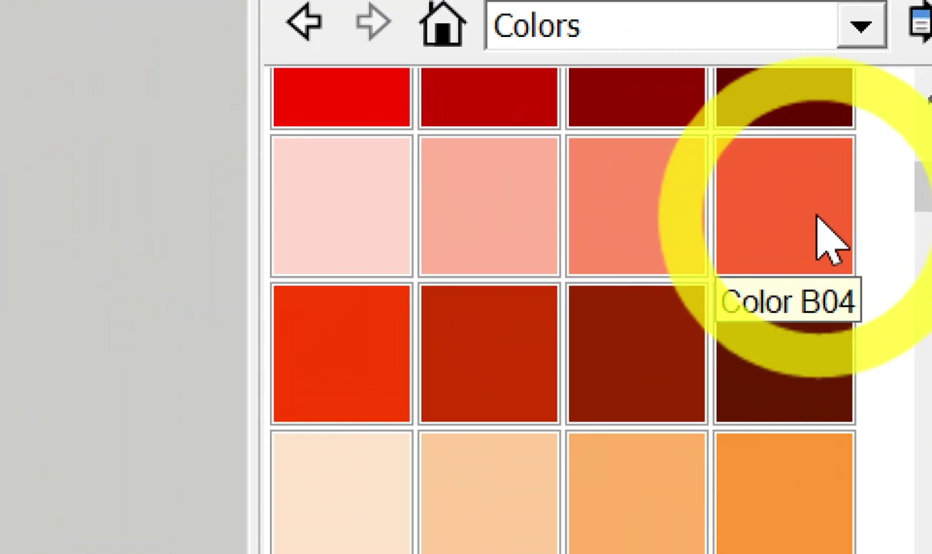
click(777, 225)
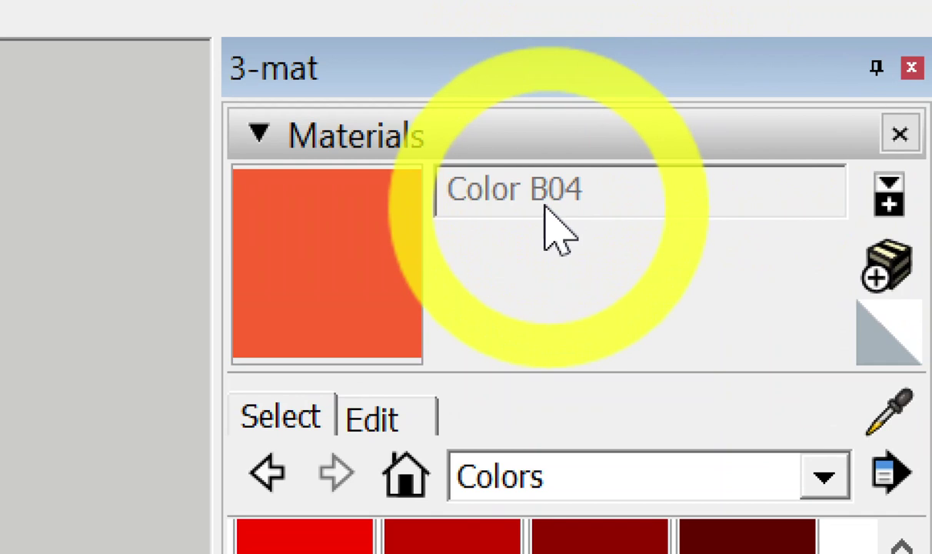
click(893, 283)
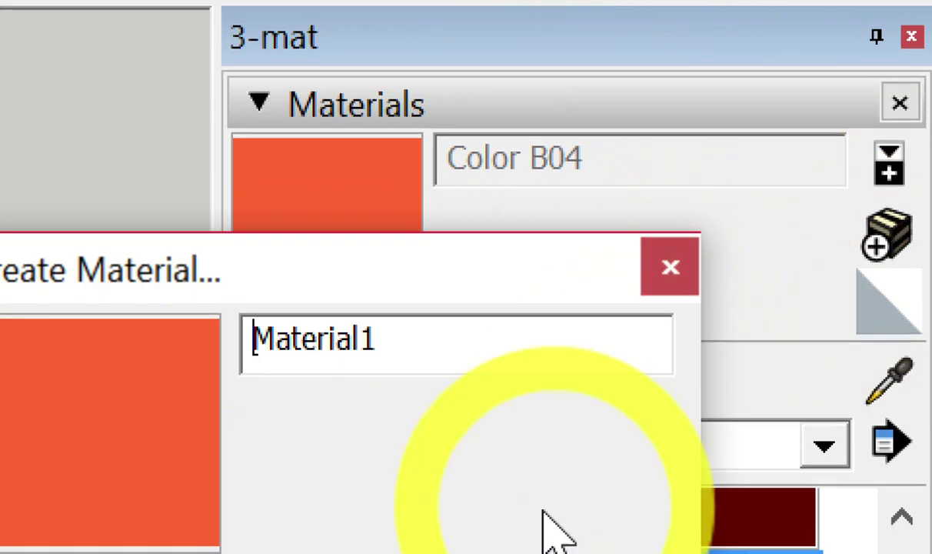
mouse_move(378, 318)
mouse_down()
mouse_move(314, 339)
mouse_move(237, 327)
mouse_up()
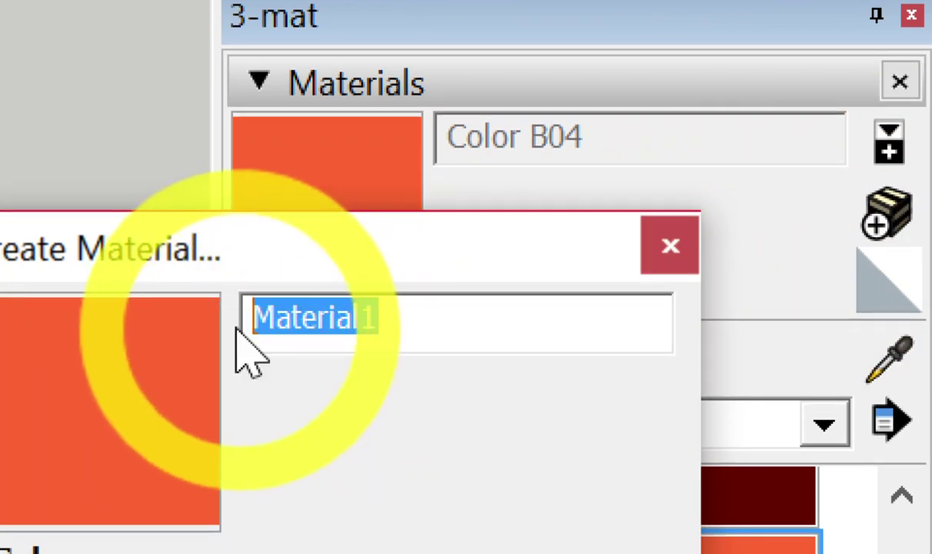
text(สีทาภายนอก)
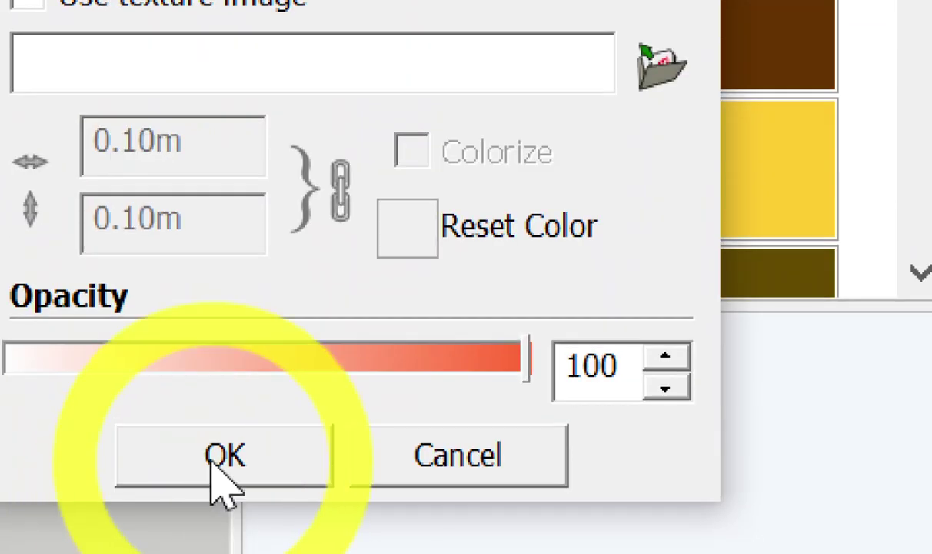
click(213, 463)
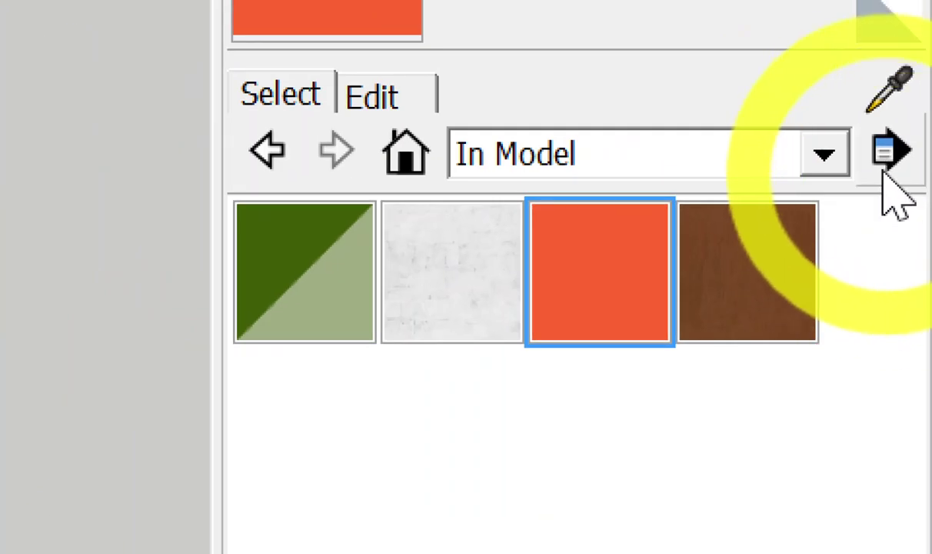
Step: Create a roof material named หลังคา based on Roofing Tile Spanish from the Roofing category
click(745, 153)
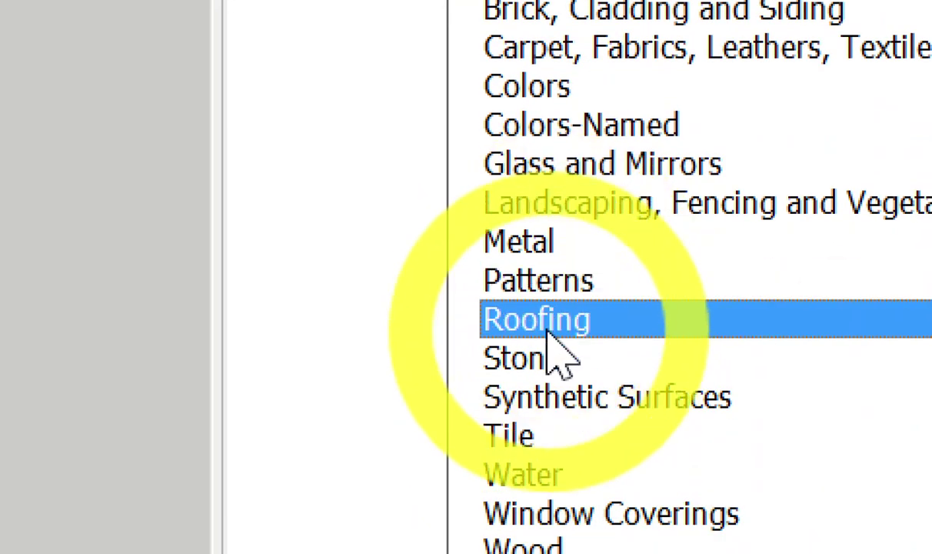
click(550, 331)
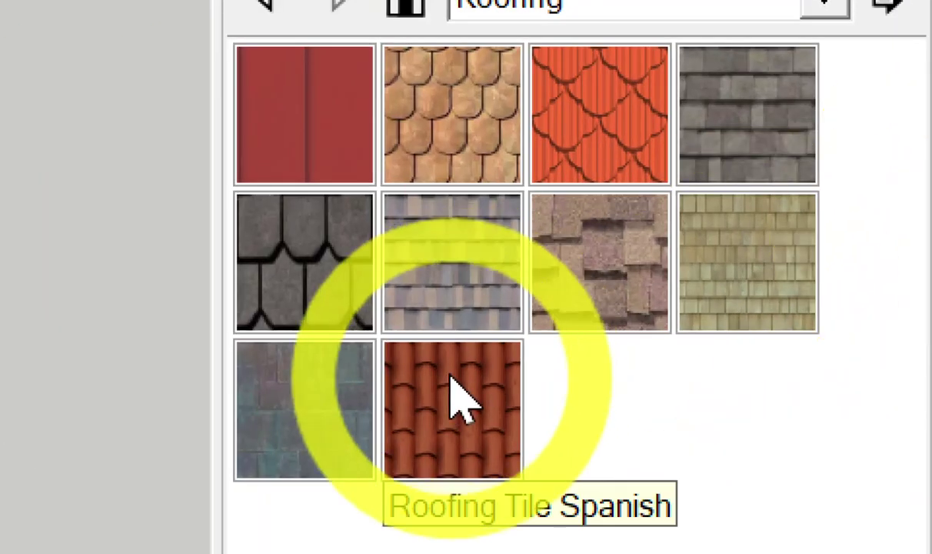
click(460, 402)
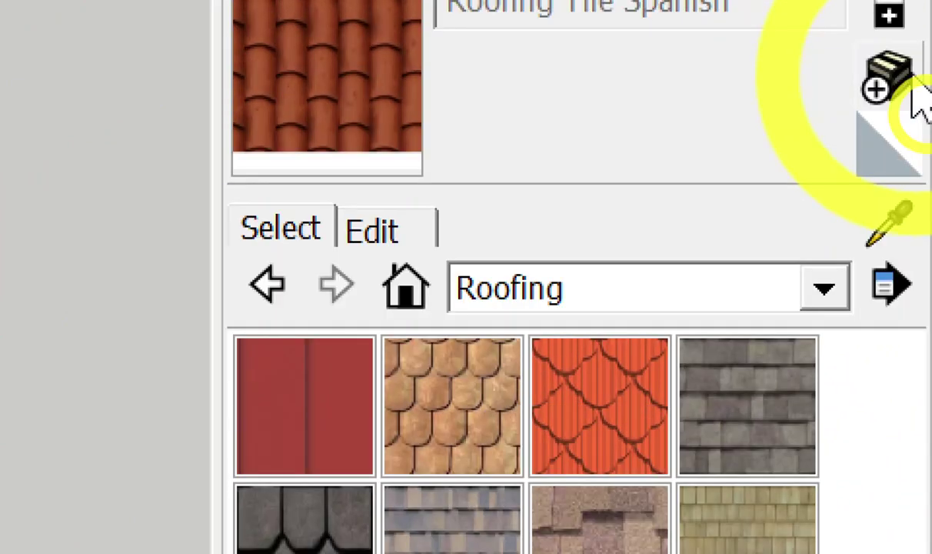
click(915, 88)
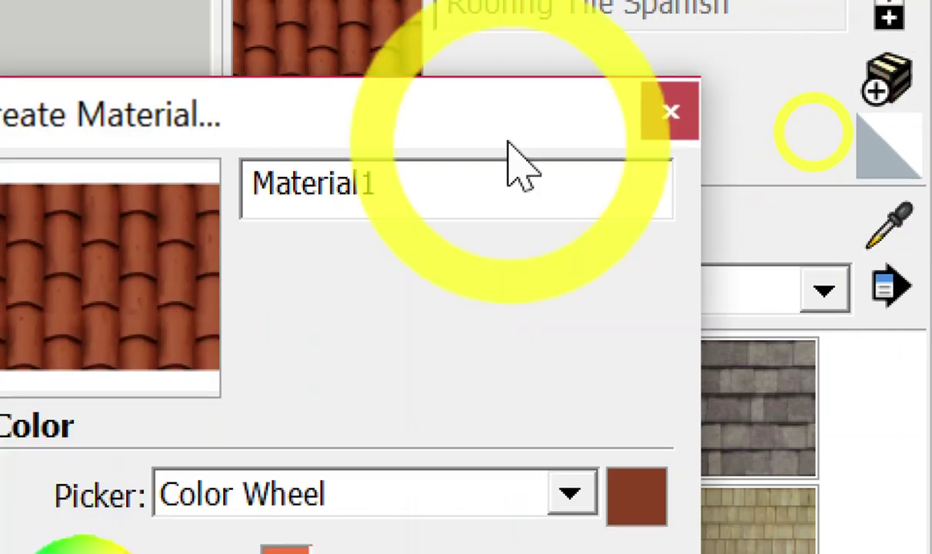
double_click(270, 192)
text(ห)
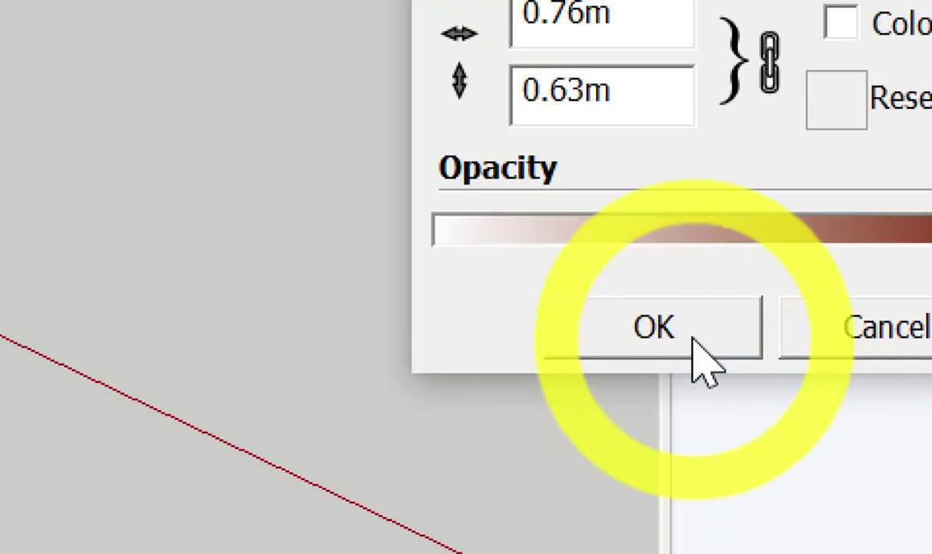
click(692, 339)
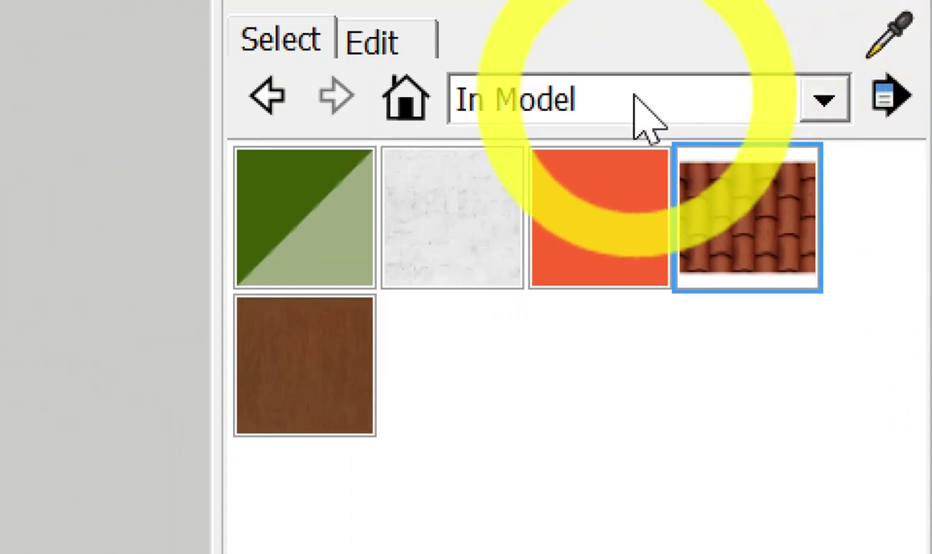
Step: Create a tile material named กระเบื้องA based on Tile Travertine 2 inch from the Tile category
click(643, 115)
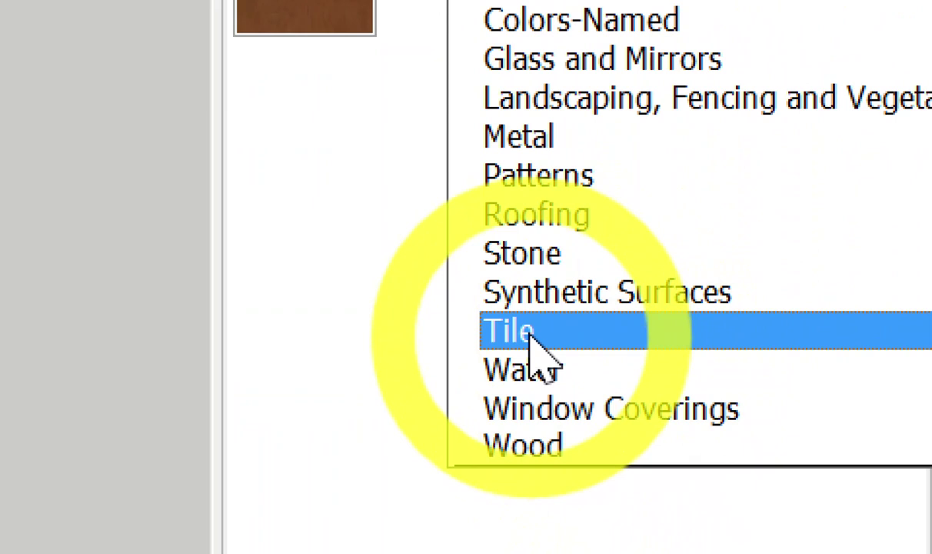
click(531, 334)
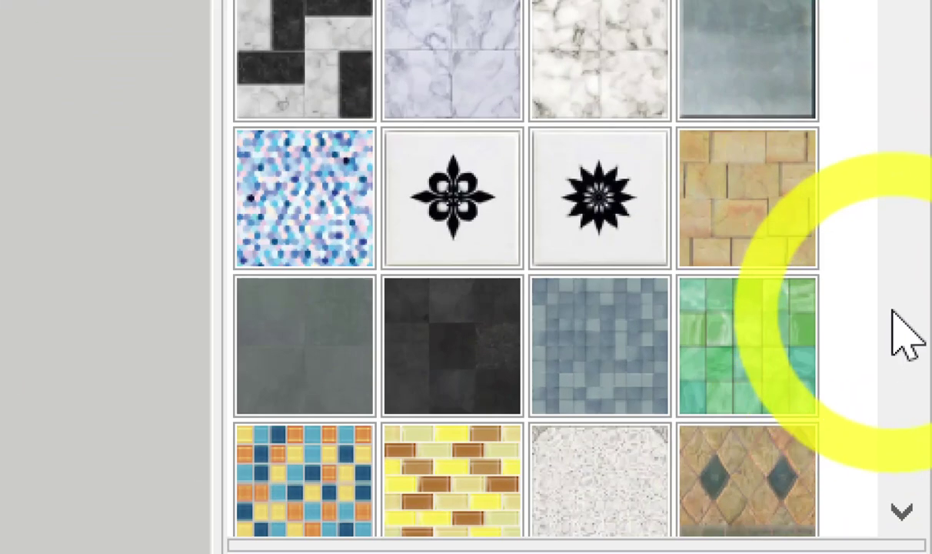
scroll(889, 303, down, 5)
scroll(892, 304, down, 3)
scroll(890, 300, up, 3)
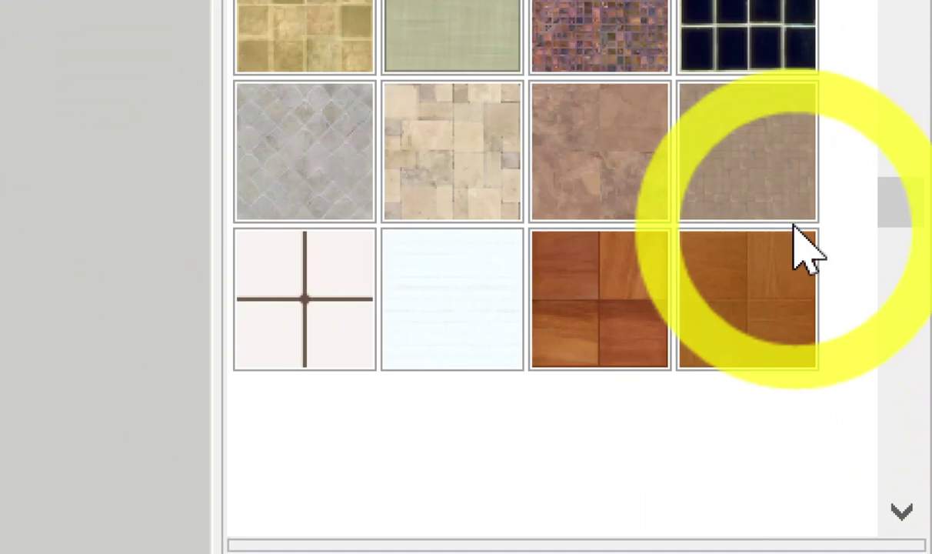
click(260, 163)
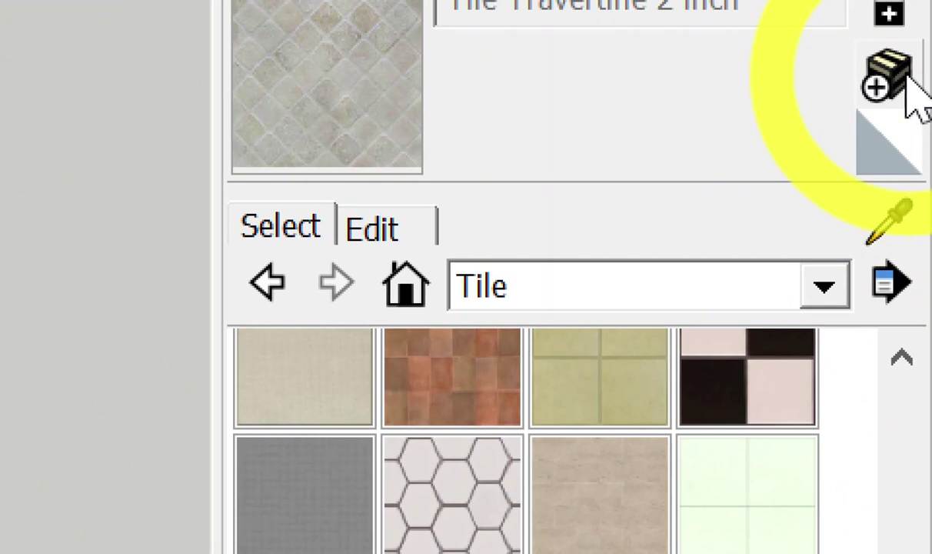
click(906, 79)
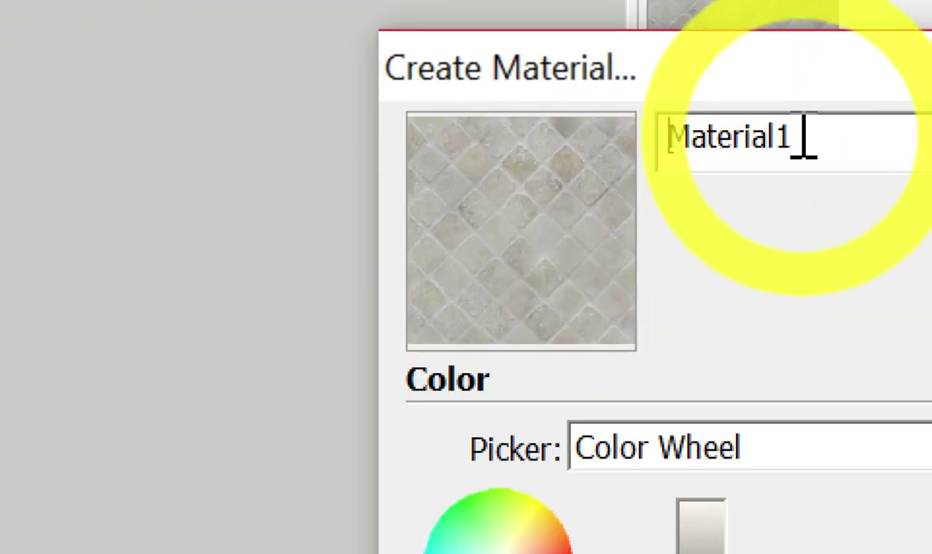
drag(804, 139, 634, 156)
text(ก)
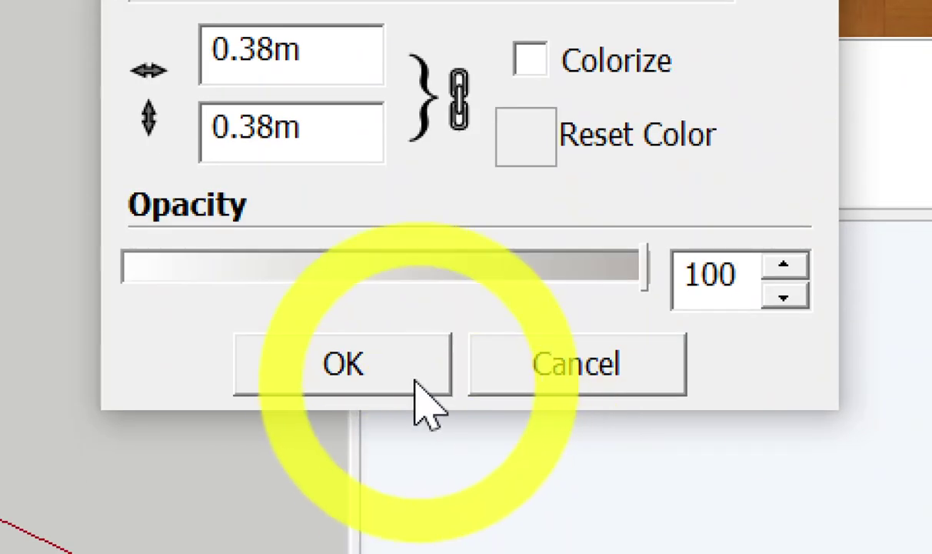
click(417, 380)
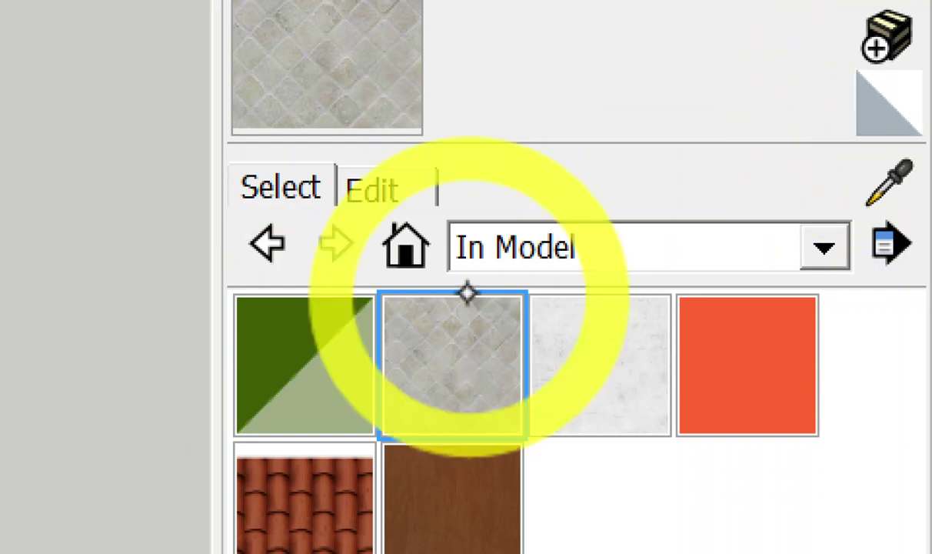
Step: Start a new material from the Default material and type its Thai name, กระเบื้องB
click(883, 146)
click(294, 94)
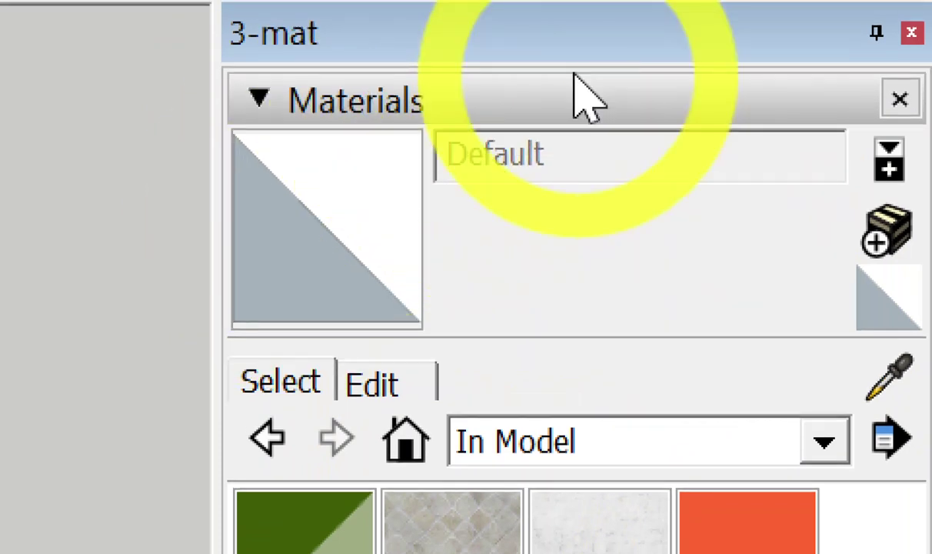
click(890, 247)
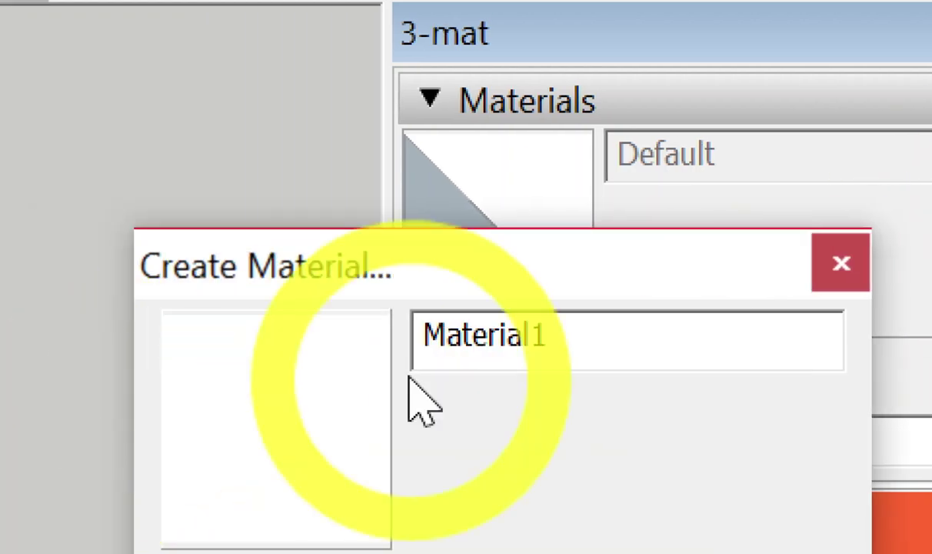
drag(557, 358, 412, 366)
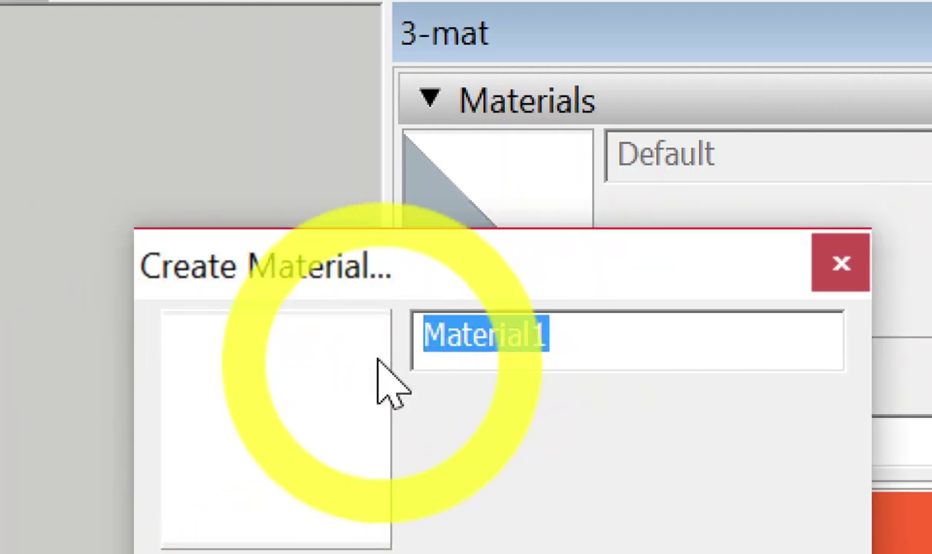
text(dotกรี)
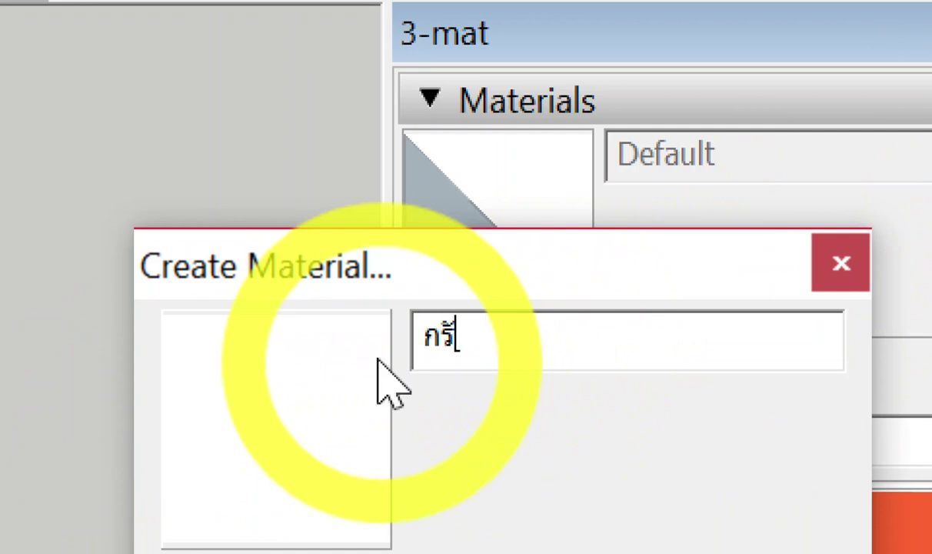
key(BackSpace)
text(ะ)
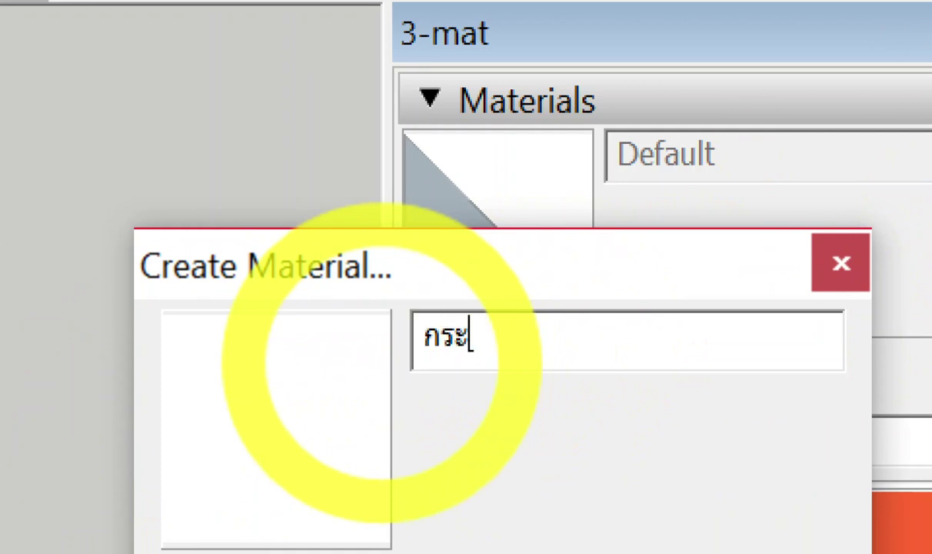
text(เบื้อง)
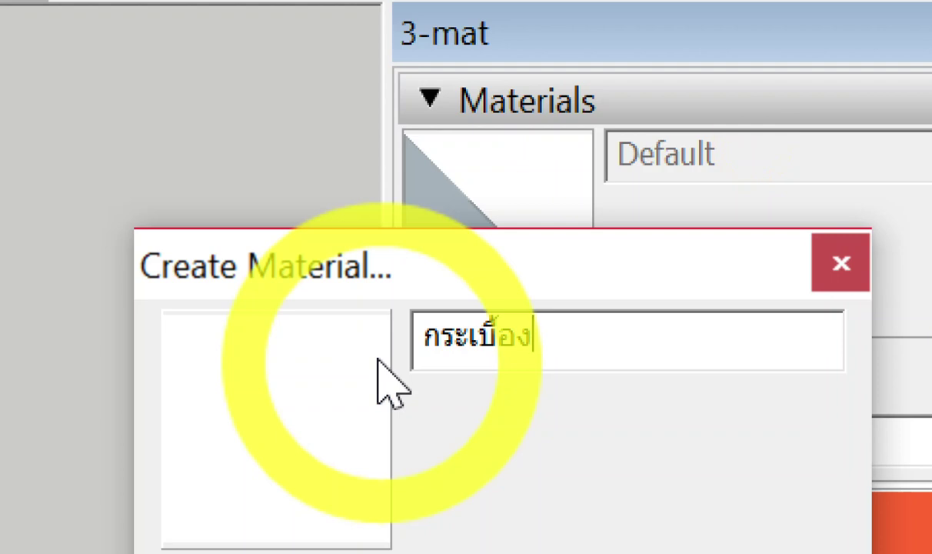
text(B)
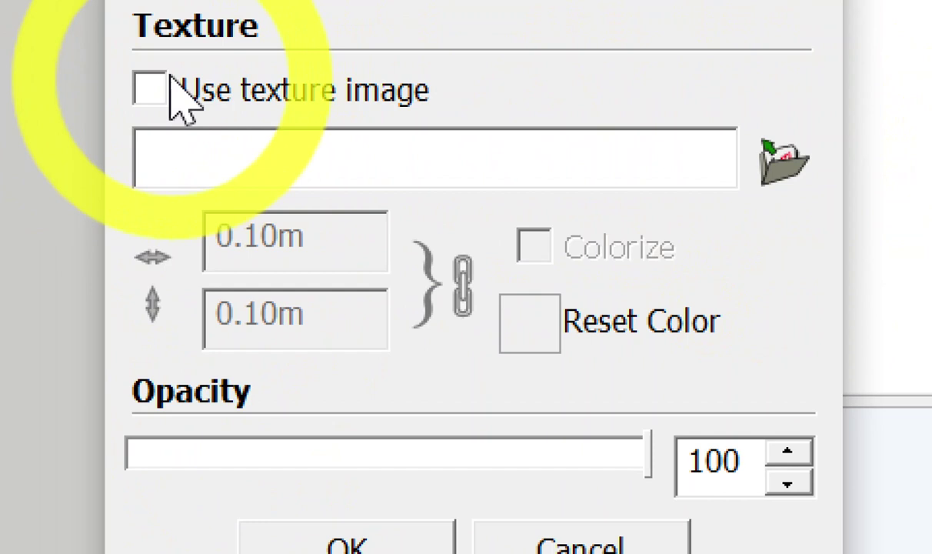
Step: Use ลายกระเบื้อง1.jpg from the Work Shop folder as the texture at 0.30m width, then create the material
click(768, 165)
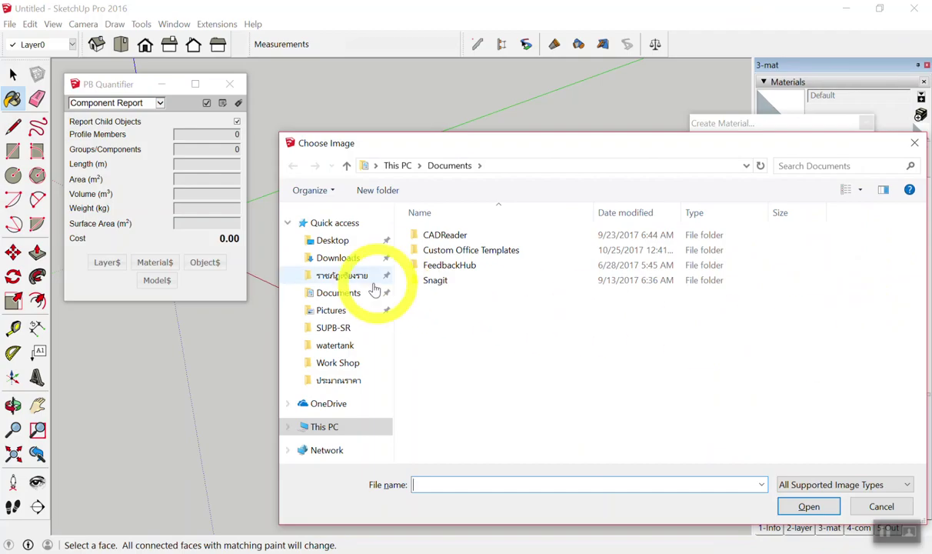
click(336, 362)
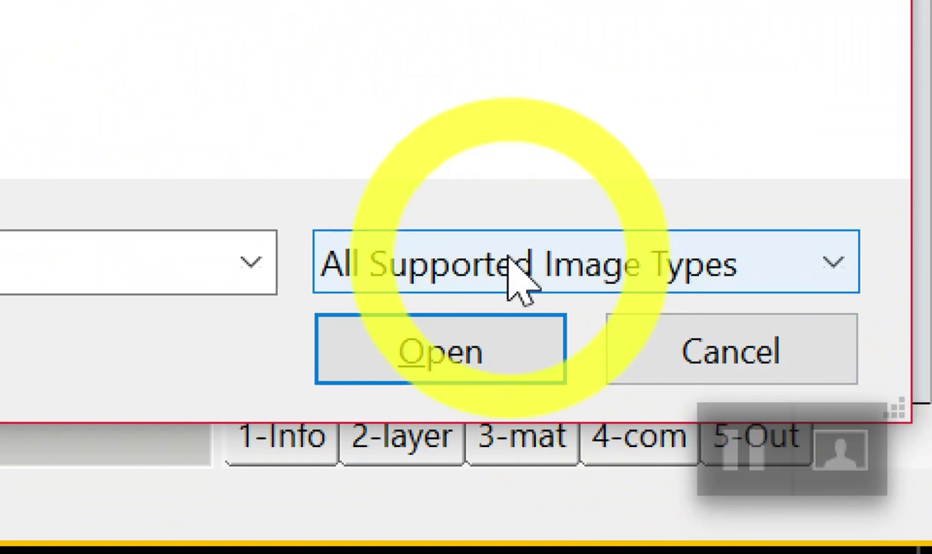
click(473, 285)
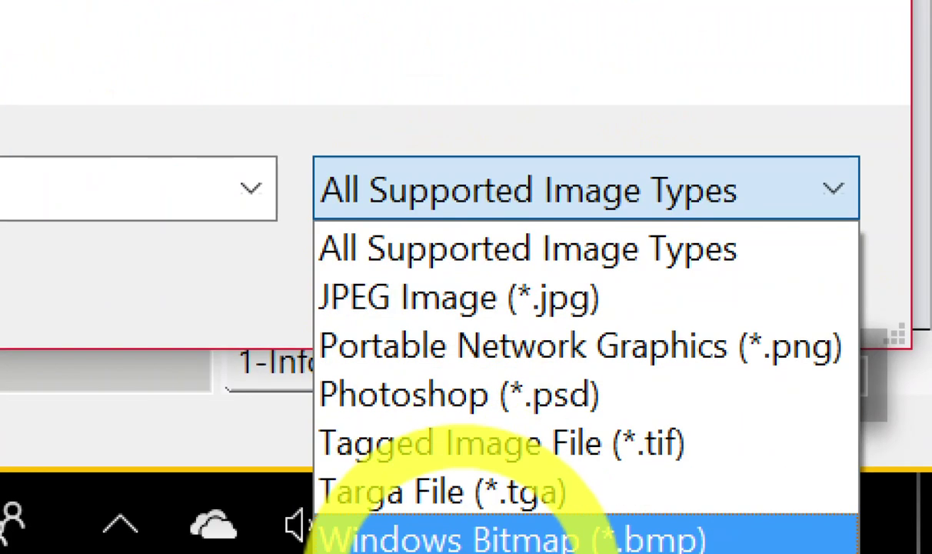
click(440, 267)
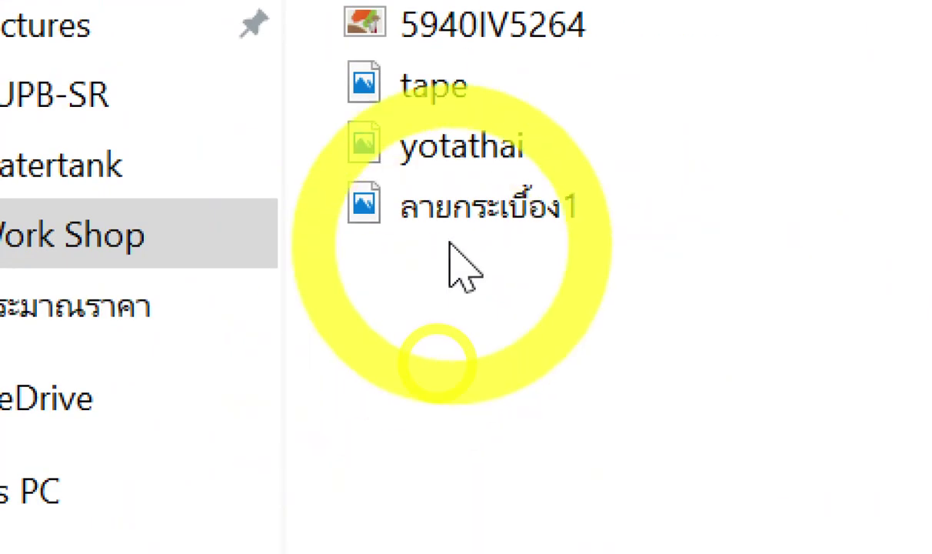
double_click(473, 422)
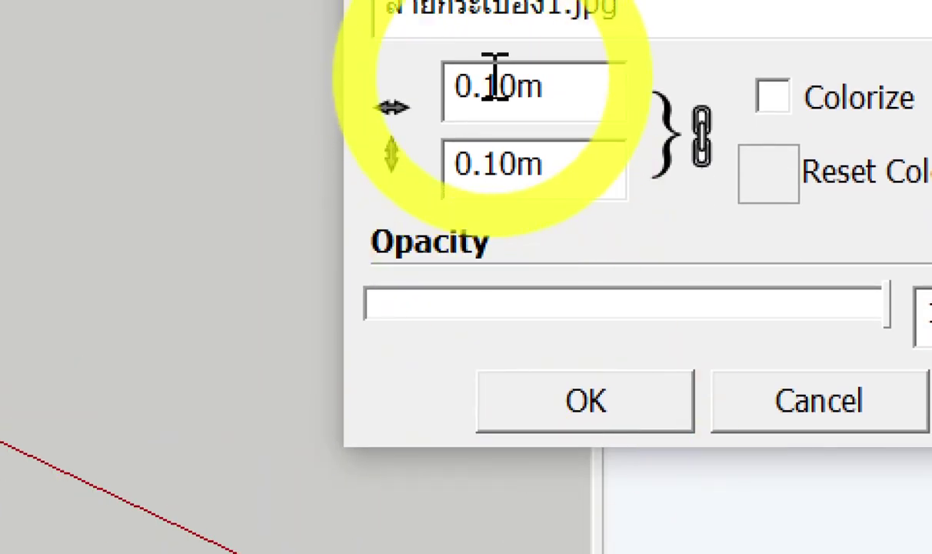
click(494, 81)
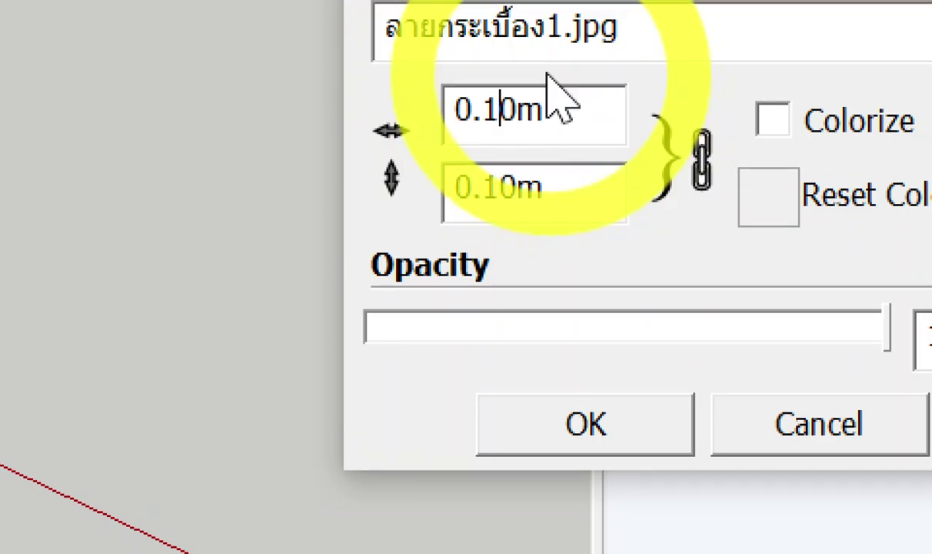
text(3)
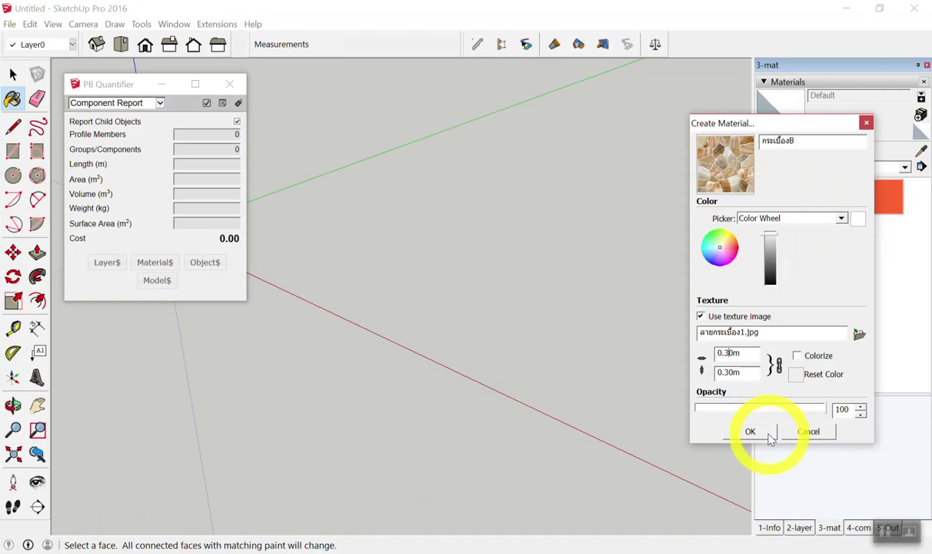
click(660, 440)
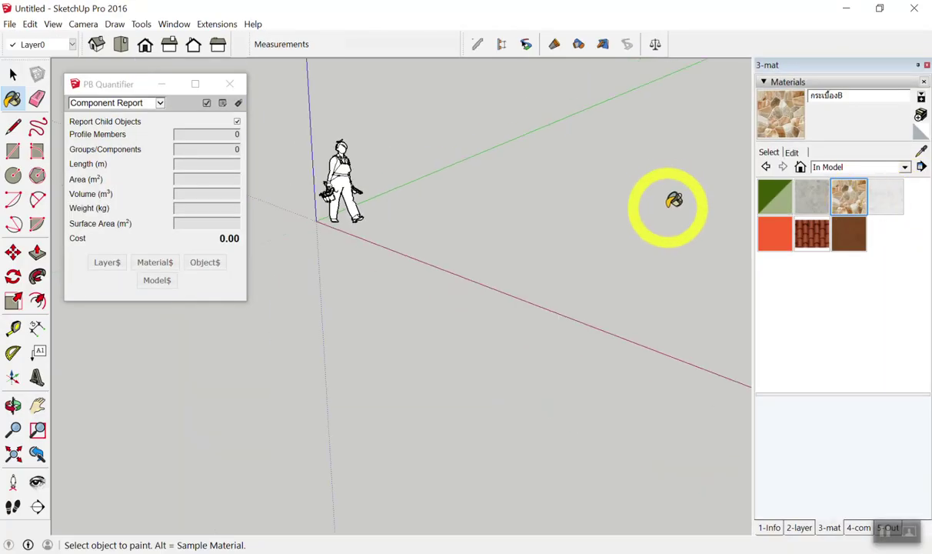
Step: Switch the tray from Materials to the Layers list showing Layer0, ไม้แบบ and คอนกรีต
key(space)
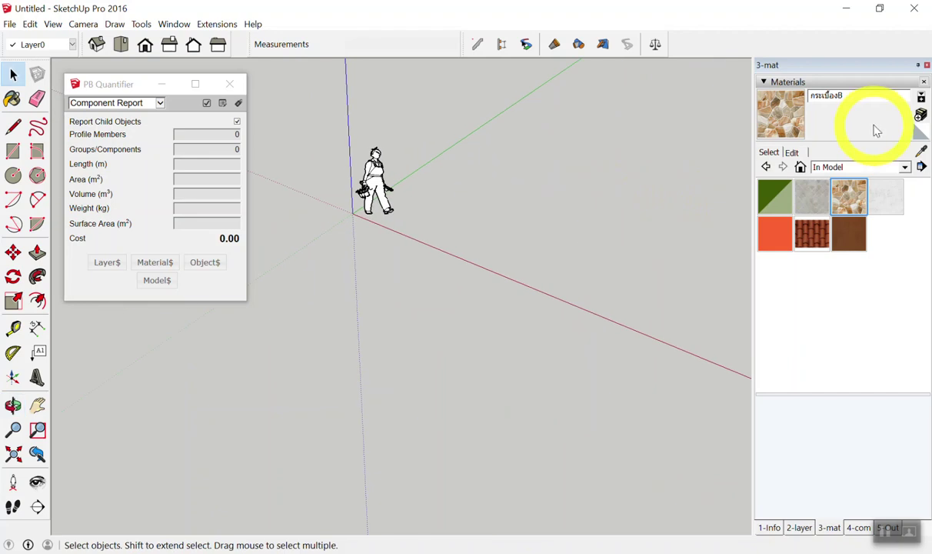
click(798, 527)
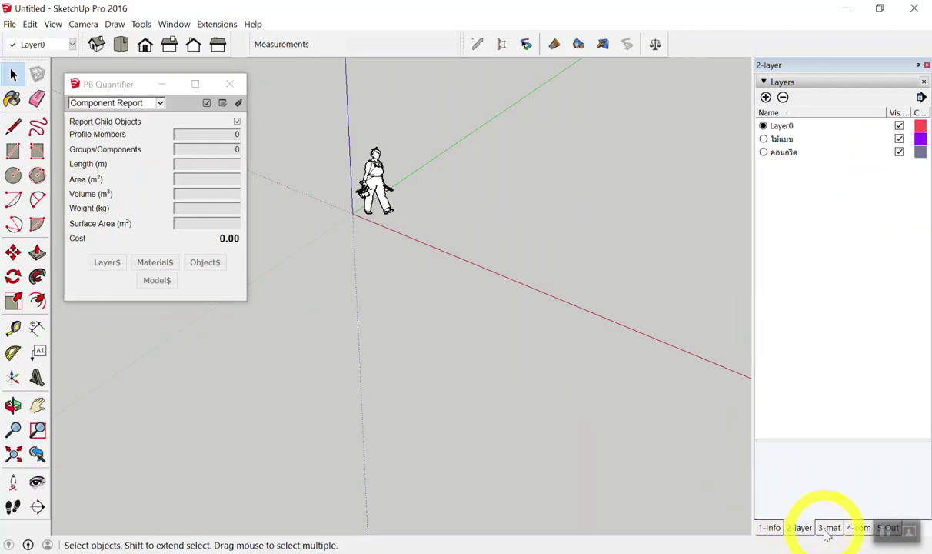
click(829, 527)
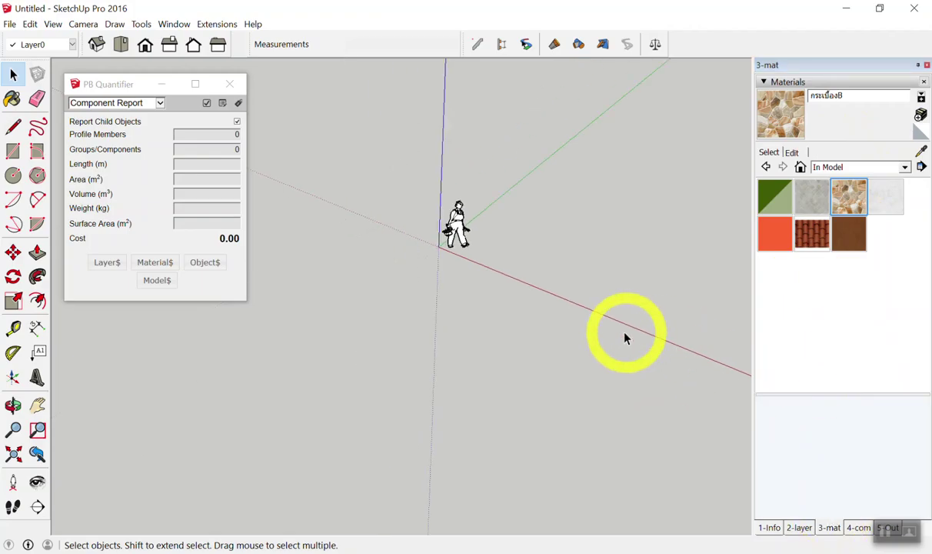
scroll(625, 339, up, 2)
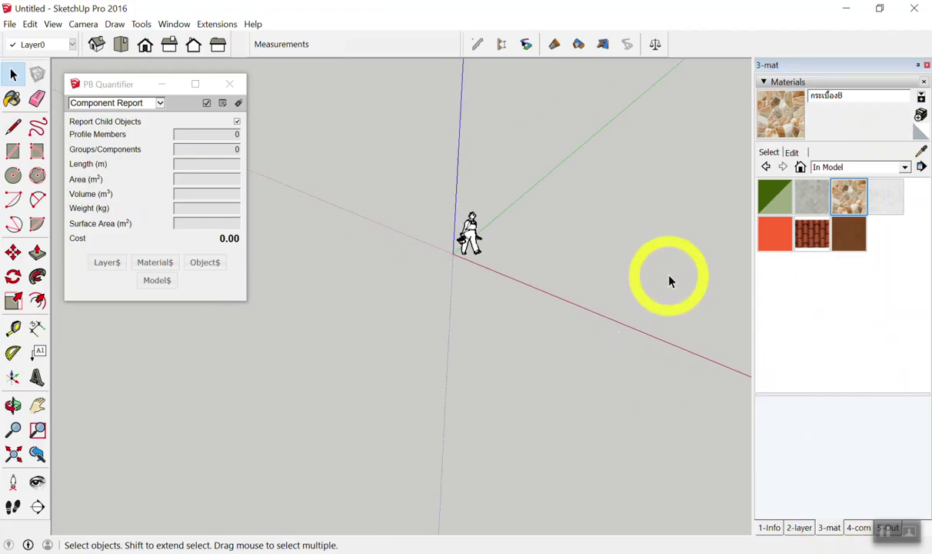
scroll(662, 277, up, 3)
scroll(521, 212, up, 2)
key(o)
key(space)
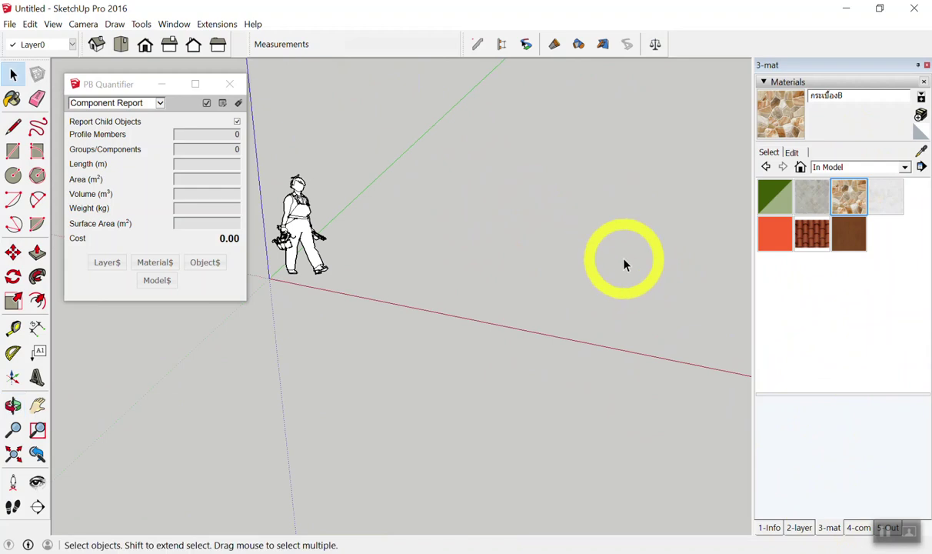
click(800, 528)
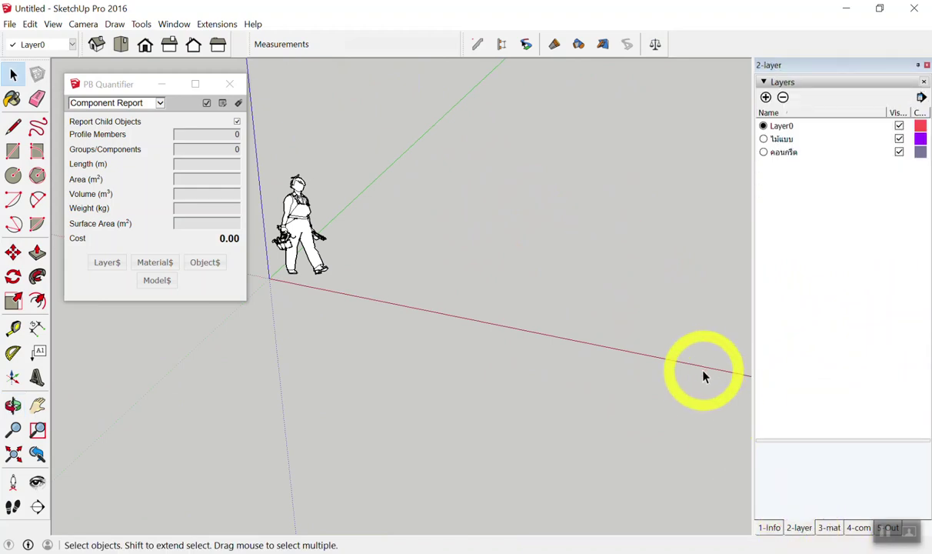
Step: Rename layers ไม้แบบ and คอนกรีต to A and B, and add a new layer C
middle_drag(664, 350, 512, 229)
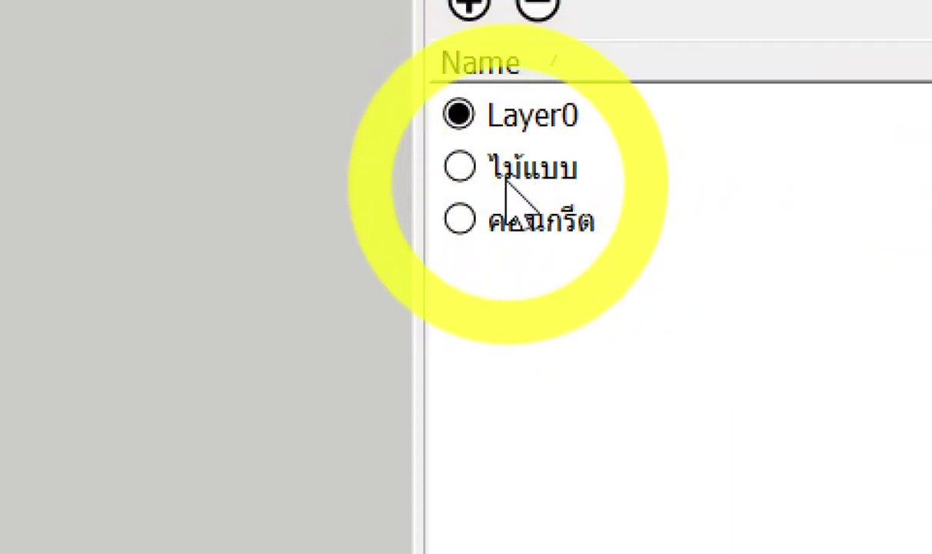
double_click(506, 175)
text(A)
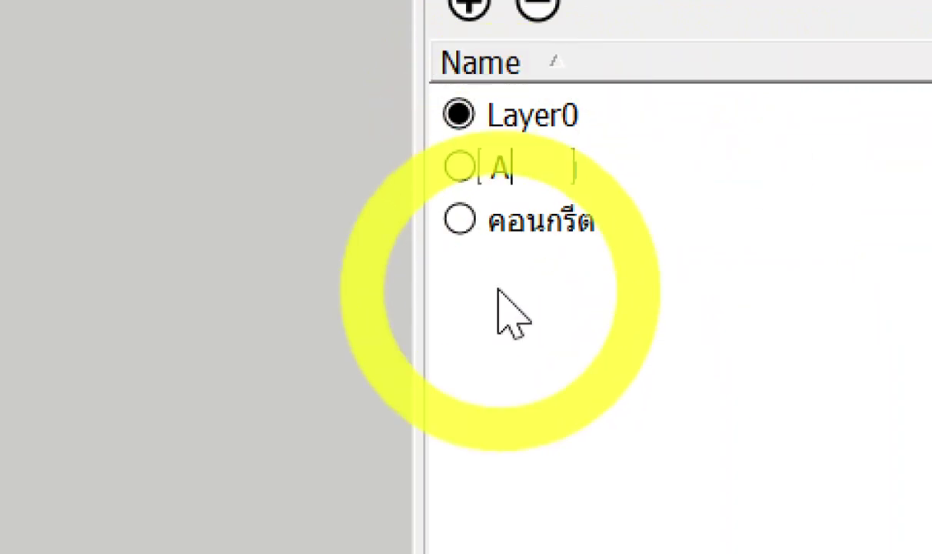
click(508, 269)
double_click(536, 190)
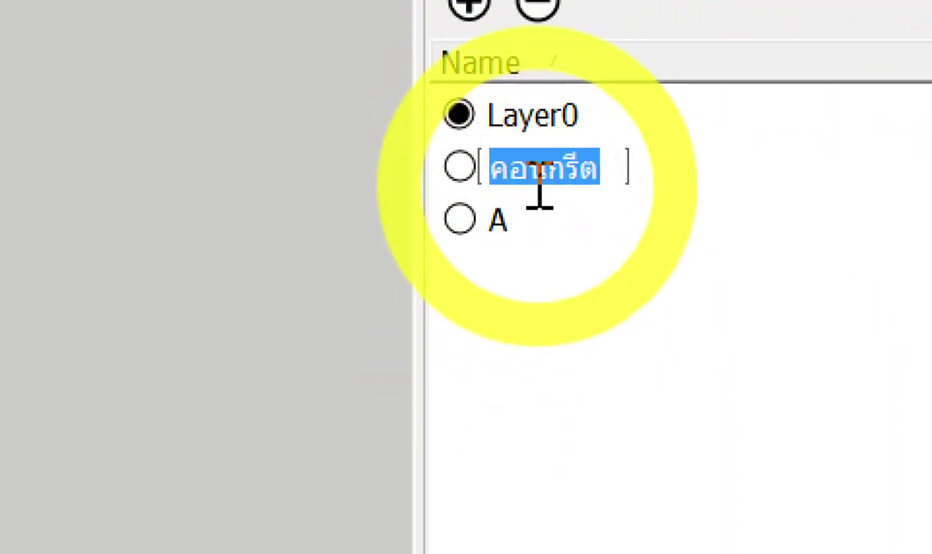
text(B)
click(539, 340)
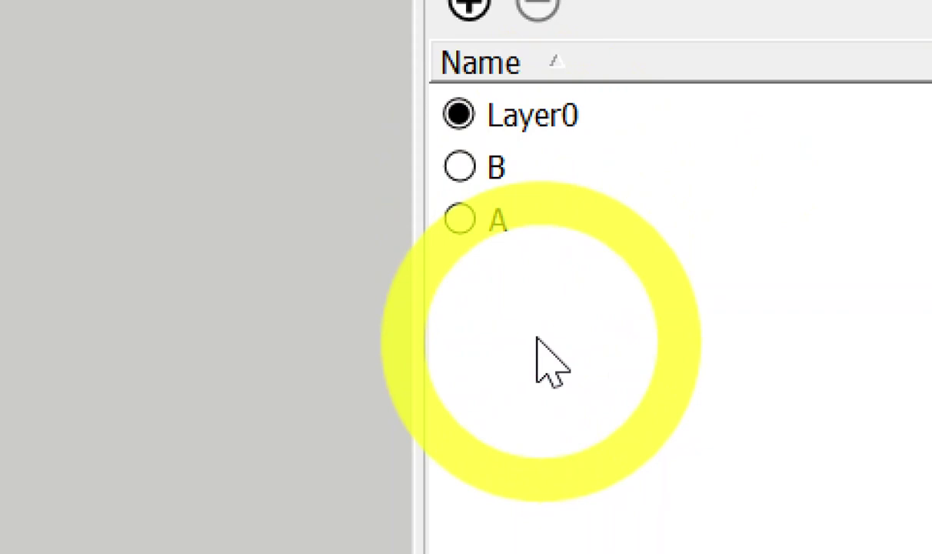
click(470, 7)
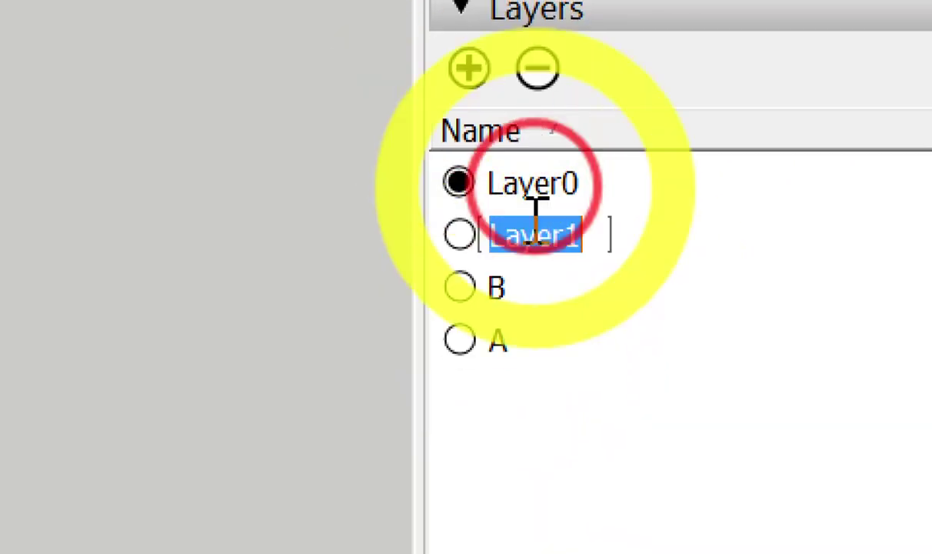
text(C)
click(630, 431)
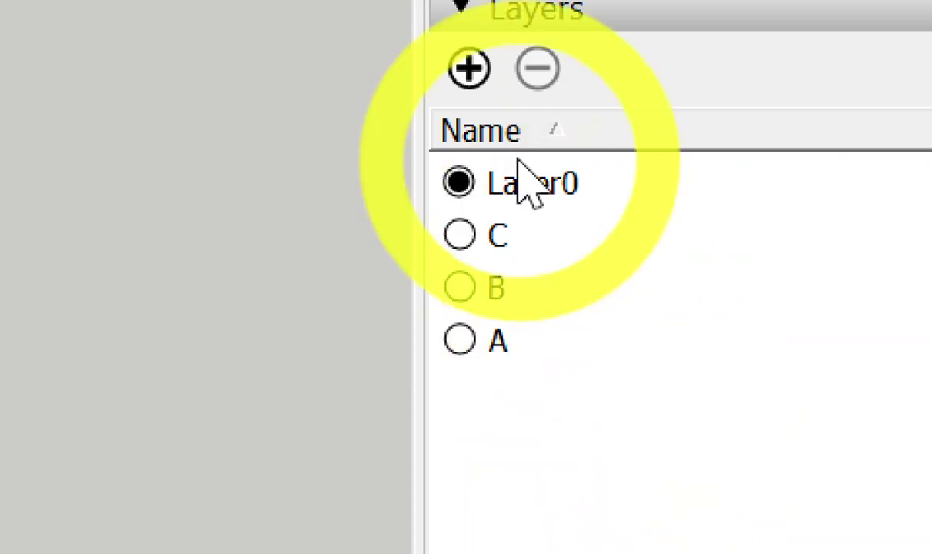
Step: Sort the layer list by name so it reads A, B, C
click(501, 135)
click(501, 132)
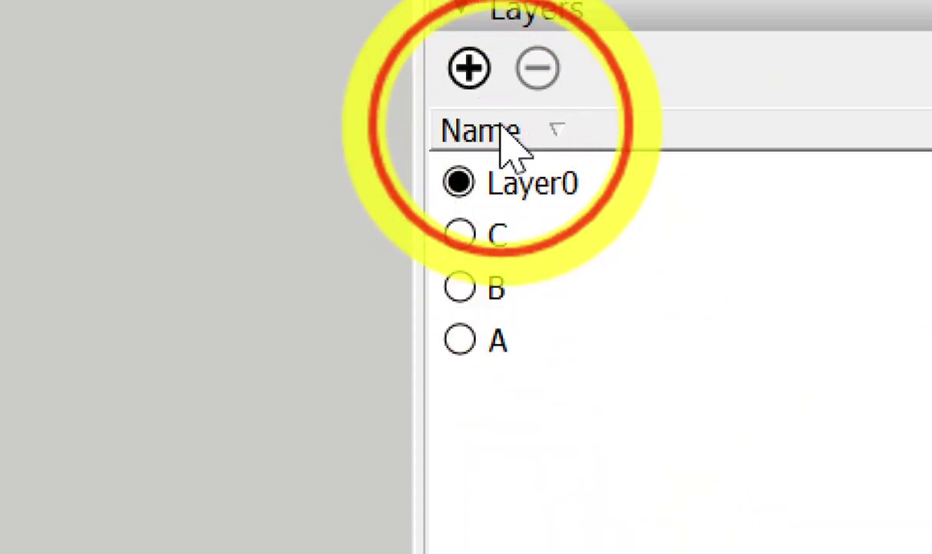
click(502, 132)
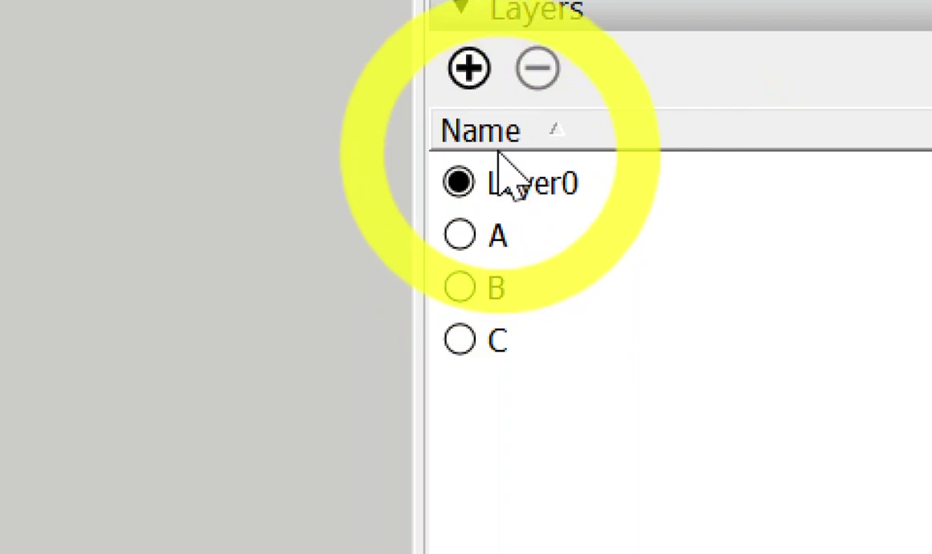
click(506, 139)
click(505, 144)
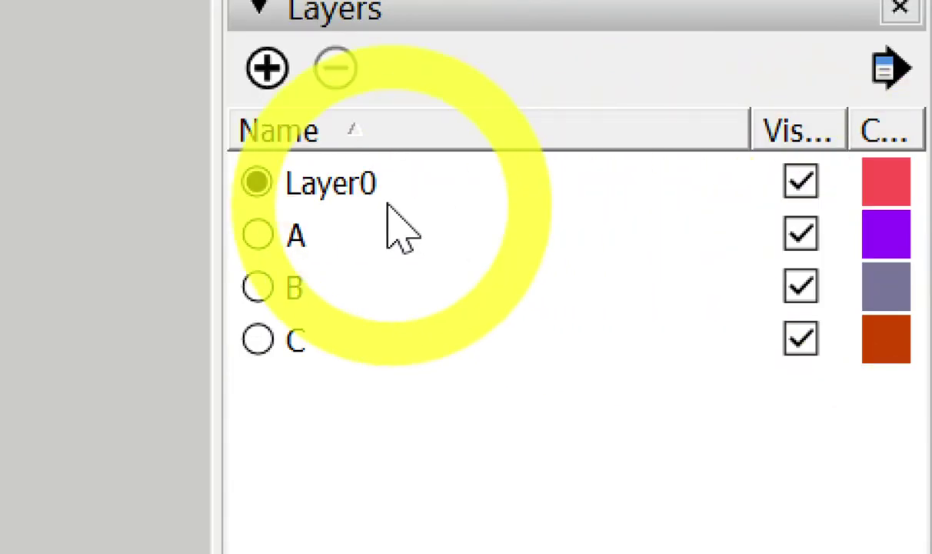
Step: Make layer A current, then set Layer0 back as the current layer
click(315, 199)
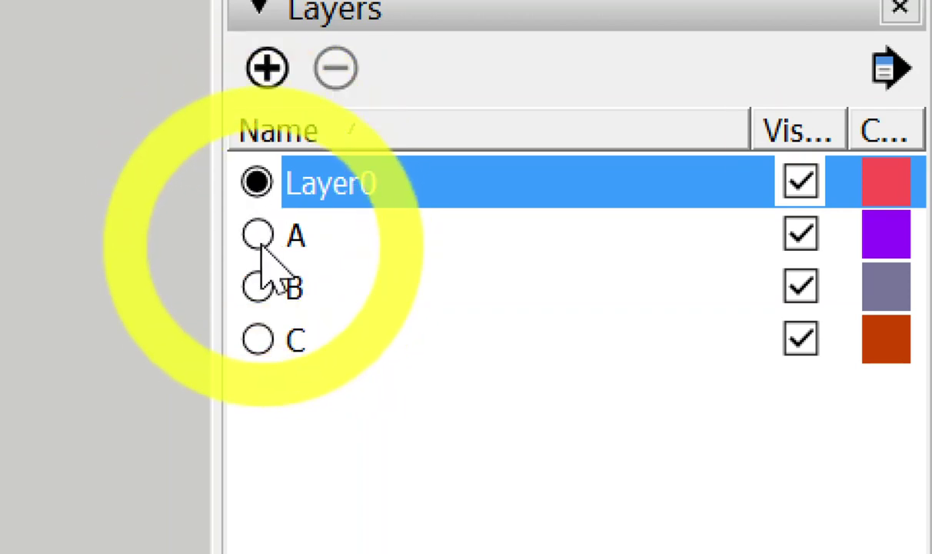
click(258, 236)
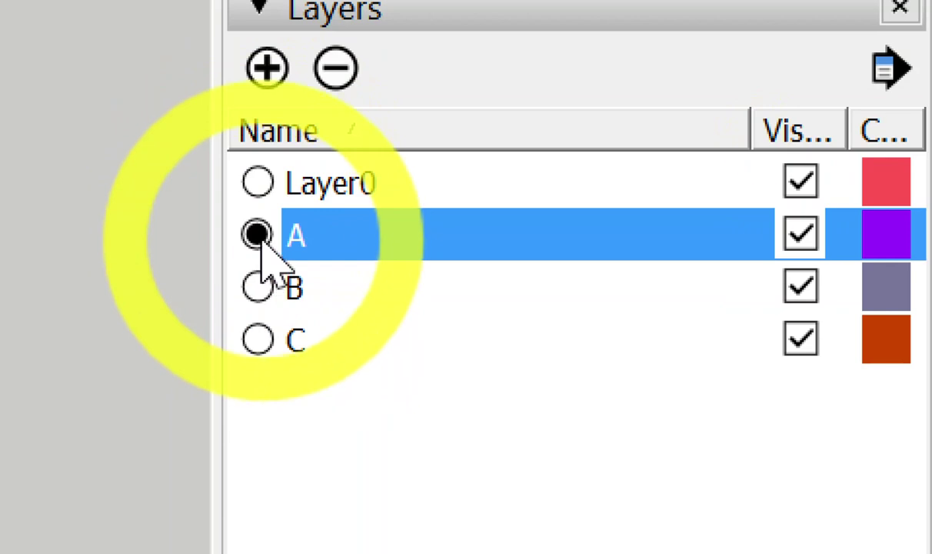
click(262, 185)
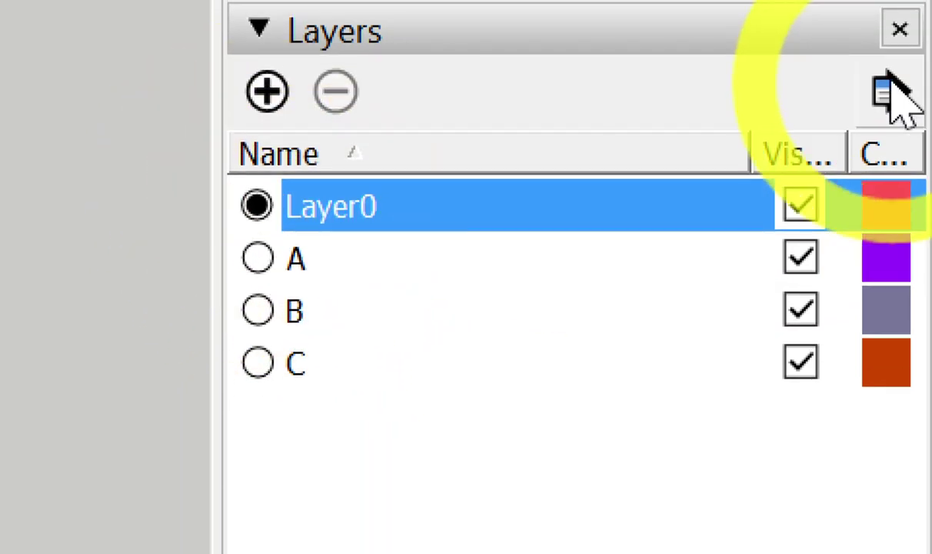
click(890, 91)
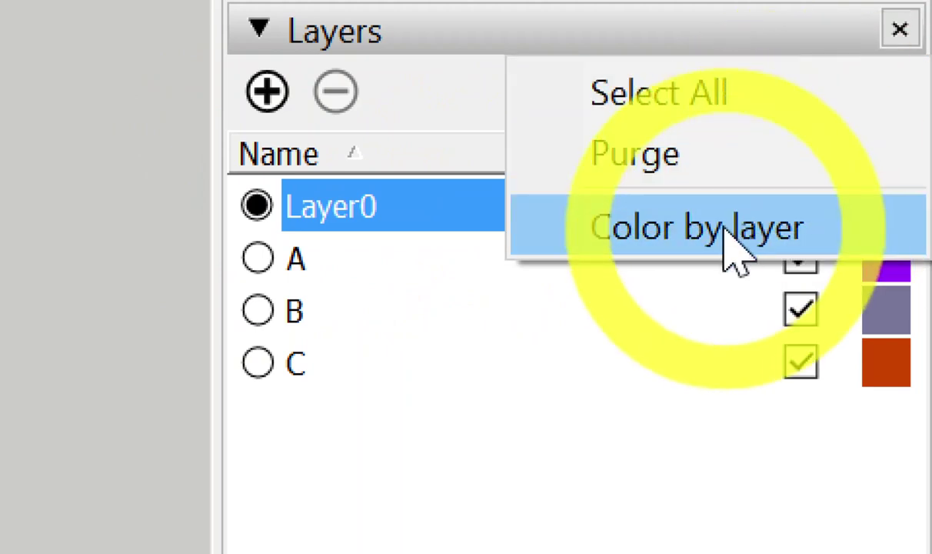
Step: Turn on Color by layer so the Layer0 figure displays in red
click(727, 235)
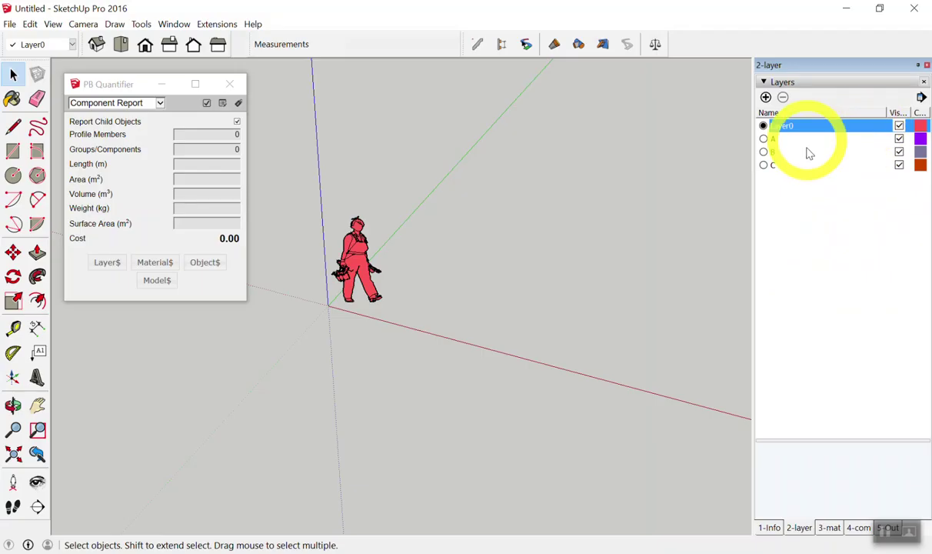
scroll(323, 204, up, 2)
scroll(306, 186, up, 2)
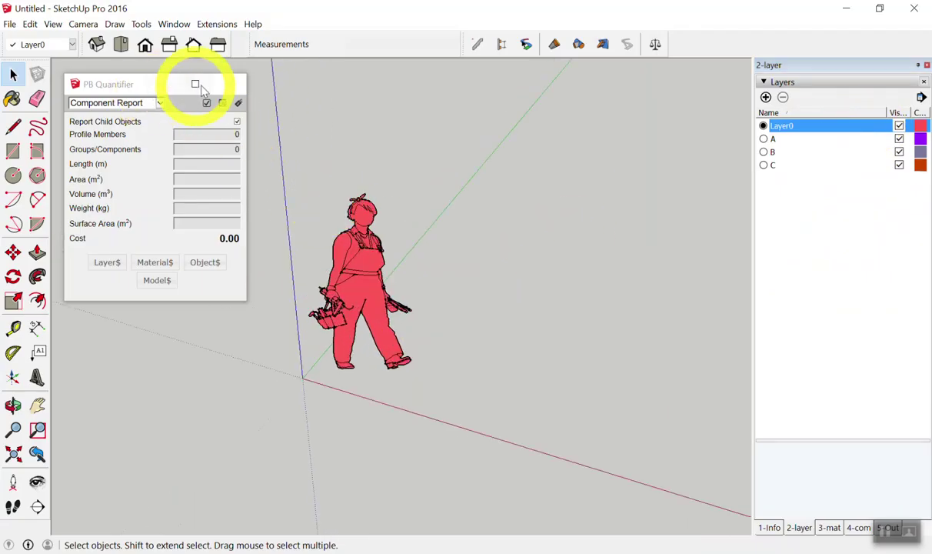
Step: Close the PB Quantifier window and zoom in on the figure
click(231, 84)
scroll(475, 289, up, 2)
scroll(543, 214, up, 2)
scroll(600, 173, down, 1)
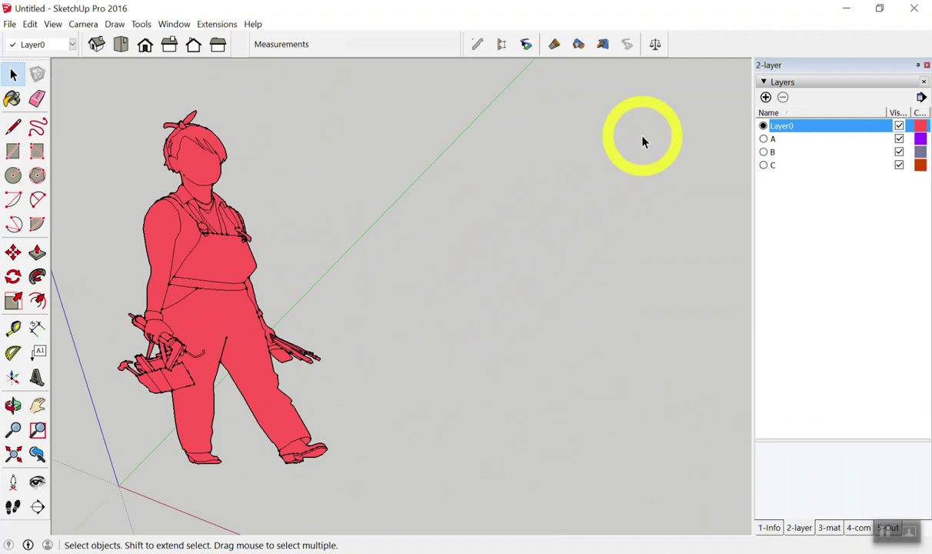
scroll(506, 131, down, 2)
scroll(552, 145, down, 1)
scroll(617, 219, down, 1)
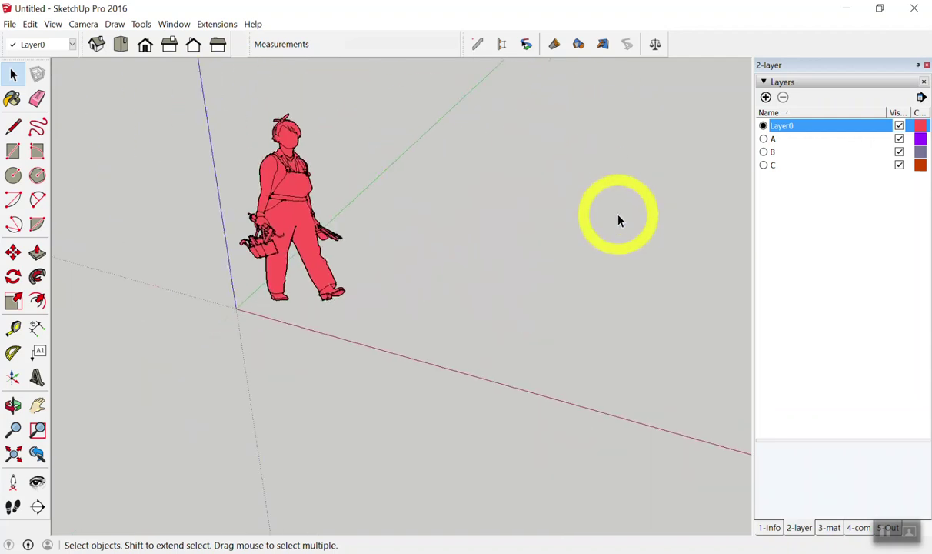
scroll(514, 141, up, 1)
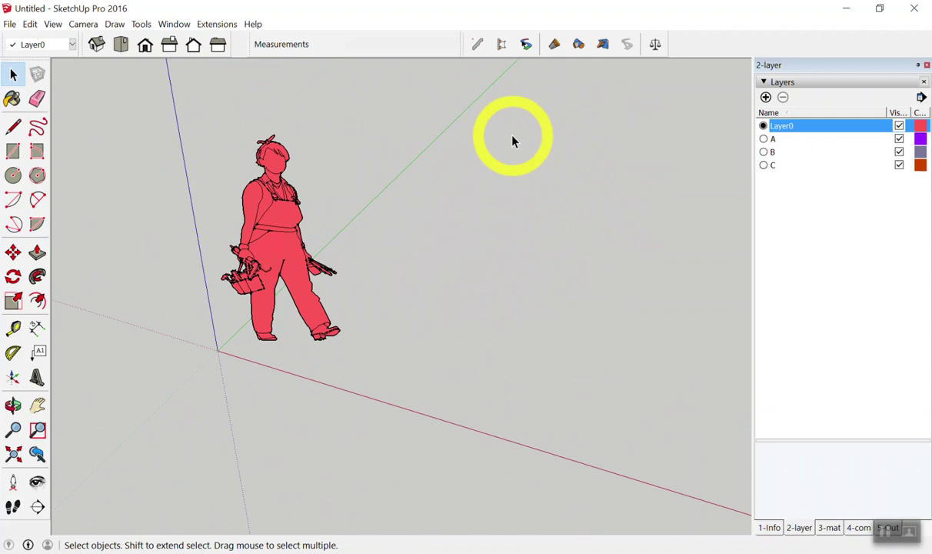
Step: Draw a 1 by 1 rectangle on the ground beside the figure
key(r)
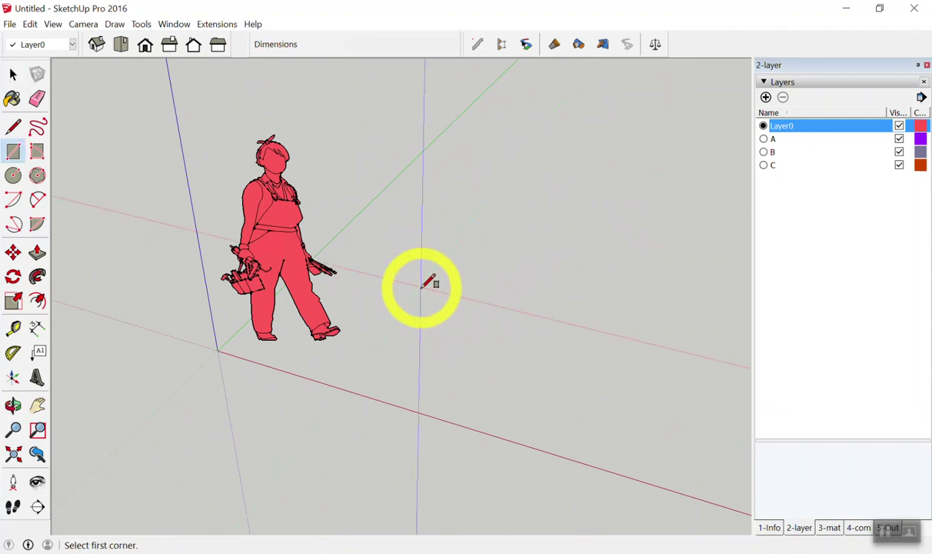
click(440, 308)
click(585, 240)
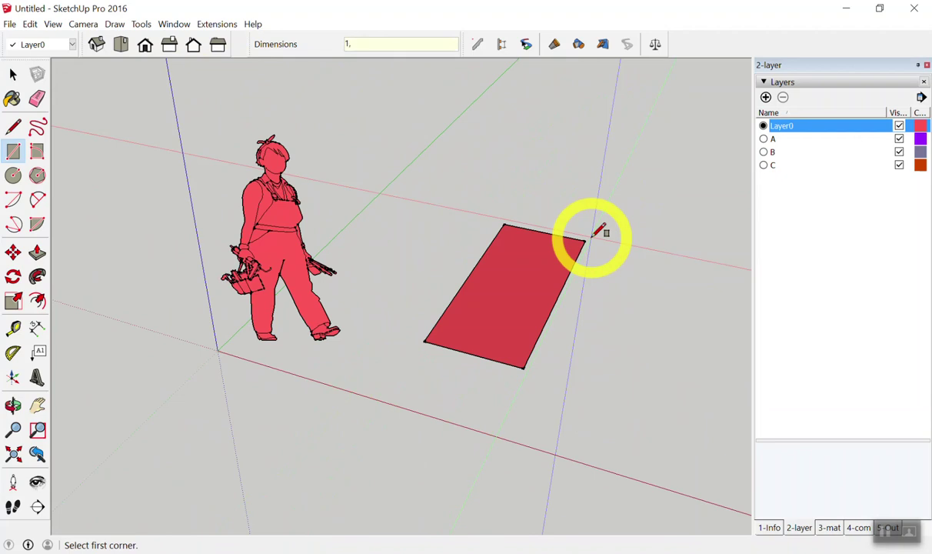
text(1)
key(Return)
Step: Push/pull the red square upward into a cube
key(p)
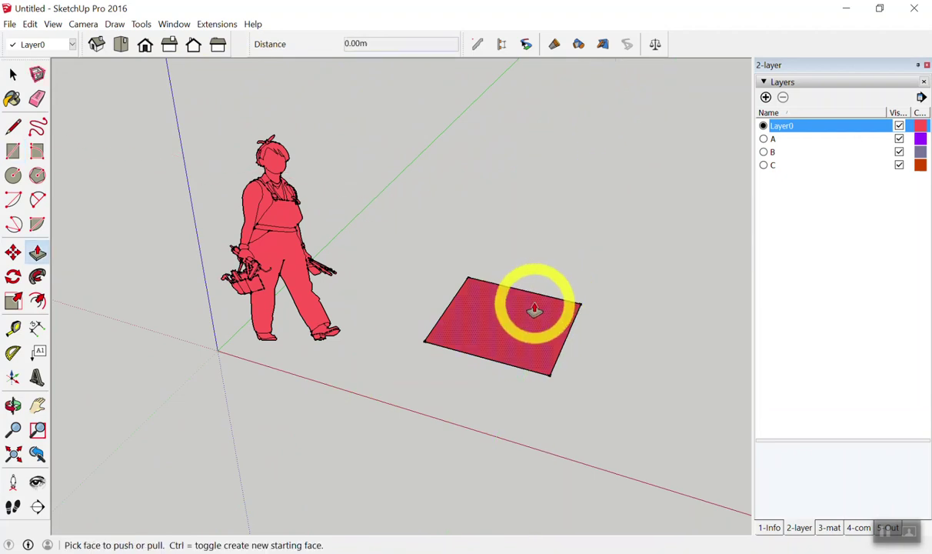
click(535, 308)
key(Return)
key(space)
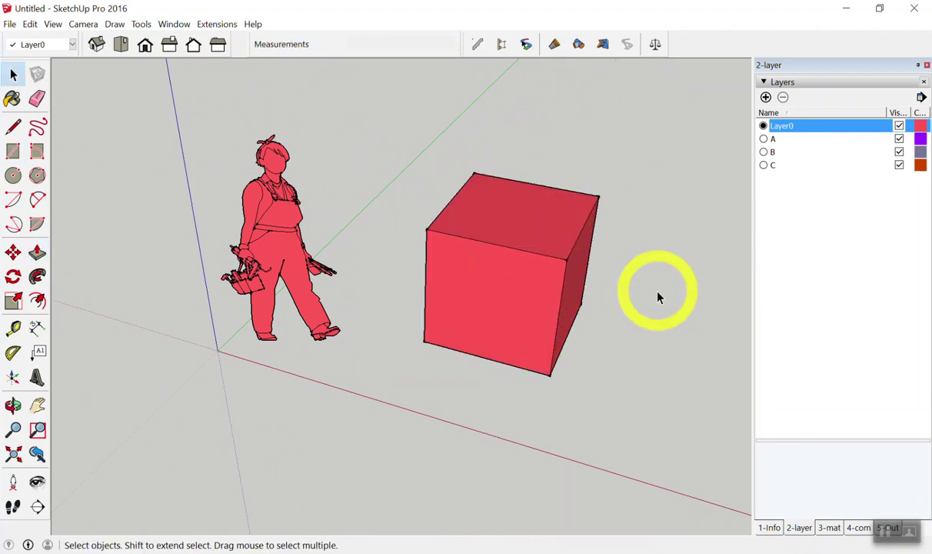
scroll(646, 253, up, 2)
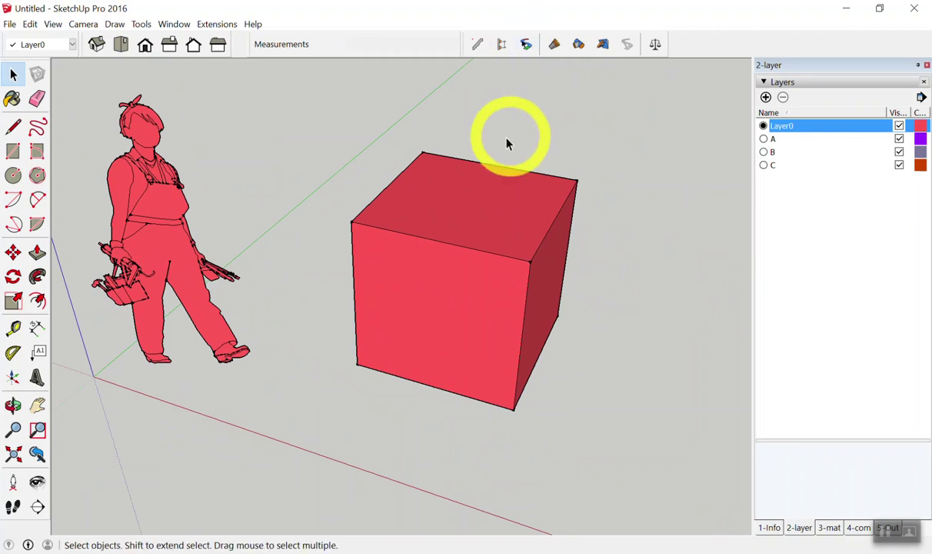
scroll(604, 183, down, 1)
scroll(660, 144, up, 1)
scroll(658, 144, up, 1)
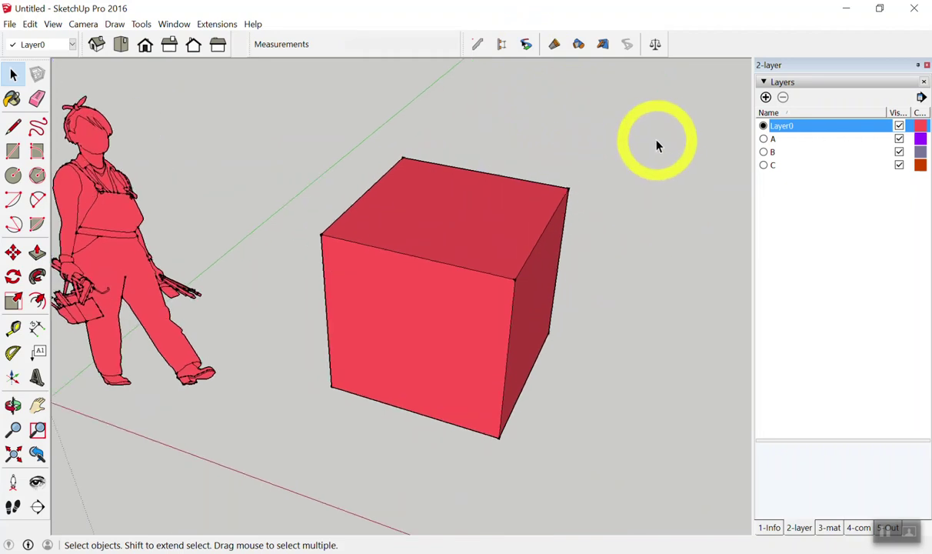
scroll(692, 147, up, 1)
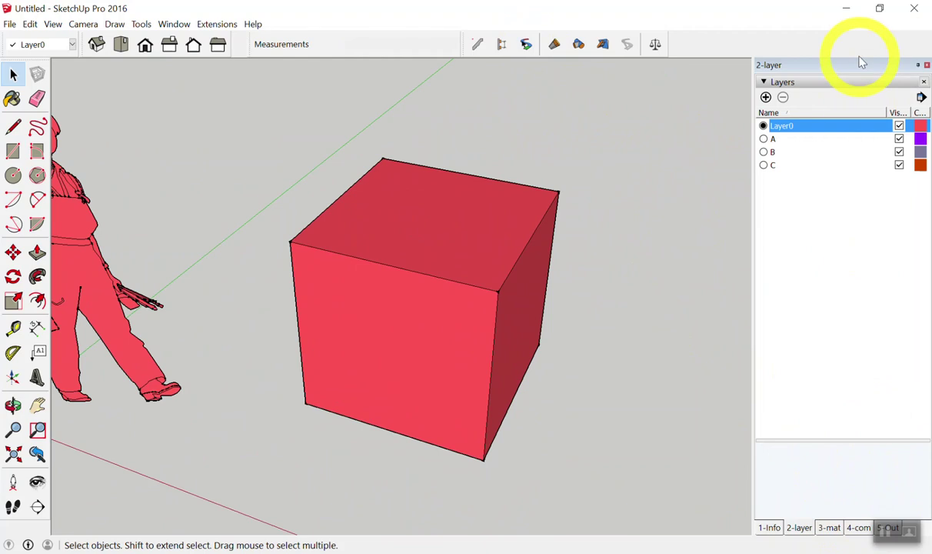
Step: Undock the Layers tray into a shorter floating panel showing the Outliner
drag(846, 64, 844, 77)
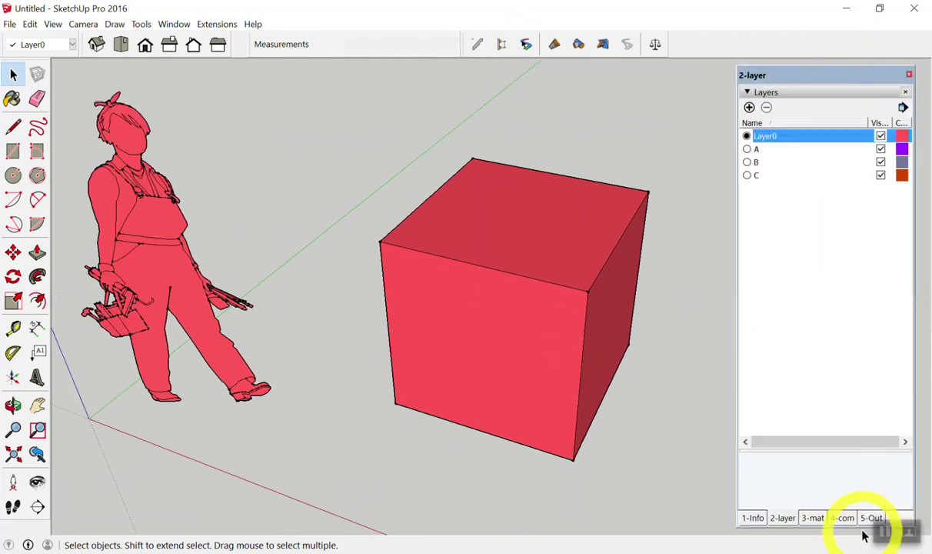
mouse_move(861, 528)
mouse_down()
mouse_move(871, 460)
mouse_move(873, 475)
mouse_up()
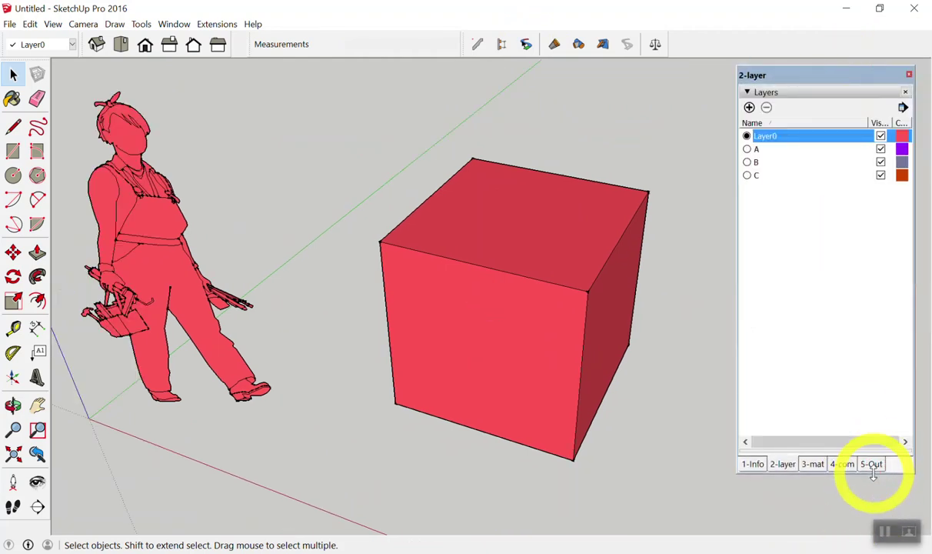
click(871, 466)
scroll(458, 208, down, 2)
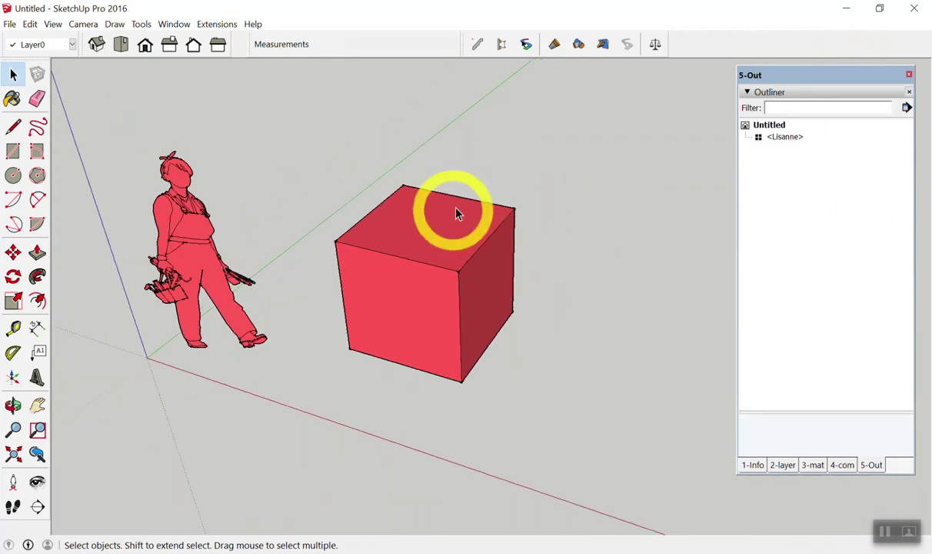
scroll(444, 221, up, 3)
scroll(443, 220, down, 2)
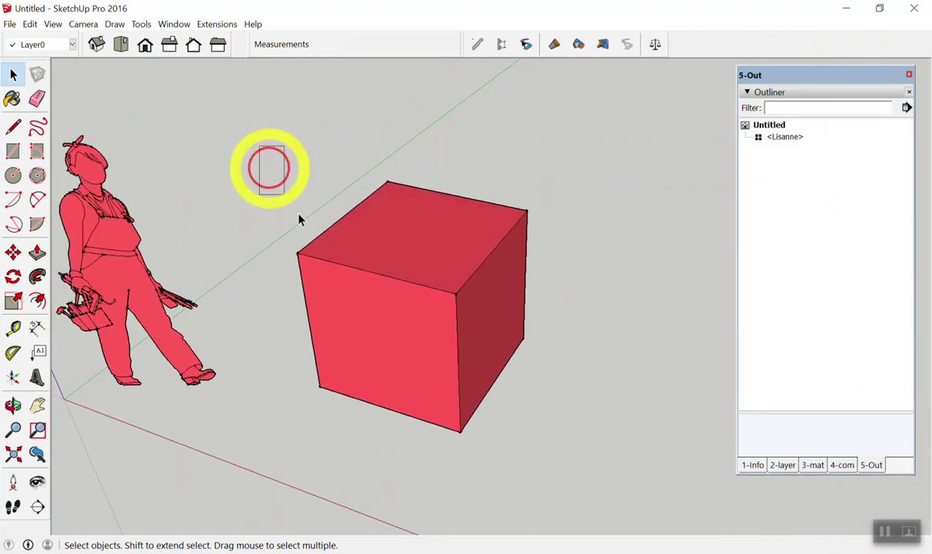
Step: Copy the red cube and paste the copy above the original
drag(266, 163, 597, 457)
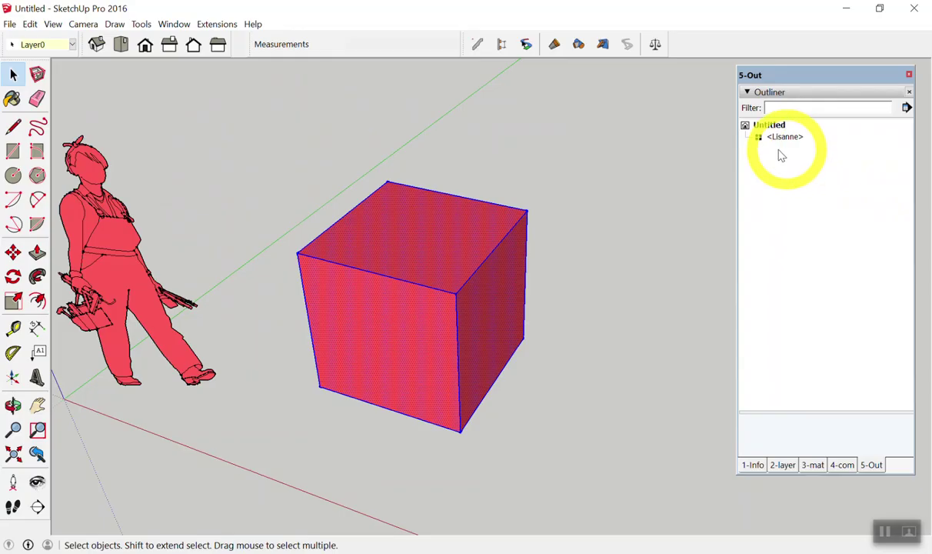
scroll(81, 204, down, 1)
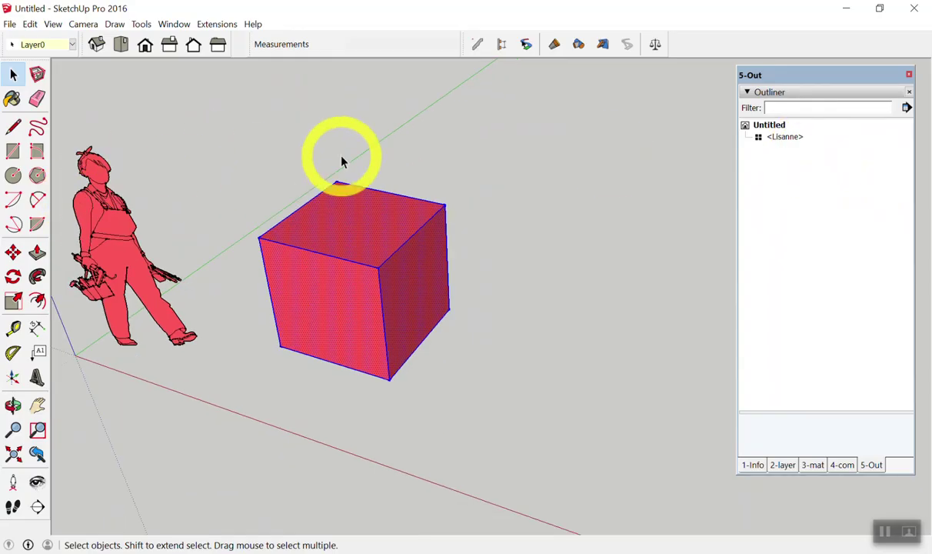
click(363, 150)
mouse_move(217, 147)
mouse_down()
mouse_move(323, 266)
mouse_move(510, 400)
mouse_up()
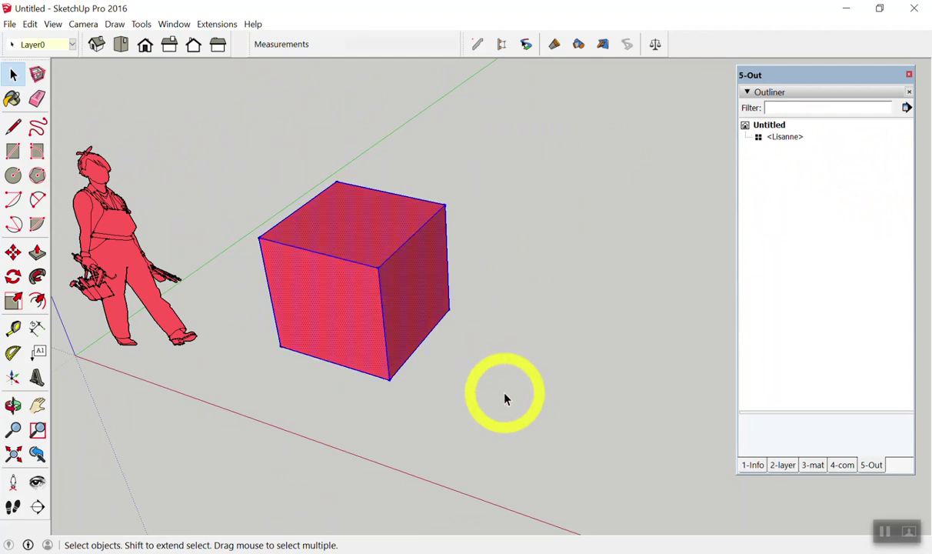
mouse_move(470, 288)
middle_down()
mouse_move(459, 423)
mouse_move(437, 412)
middle_up()
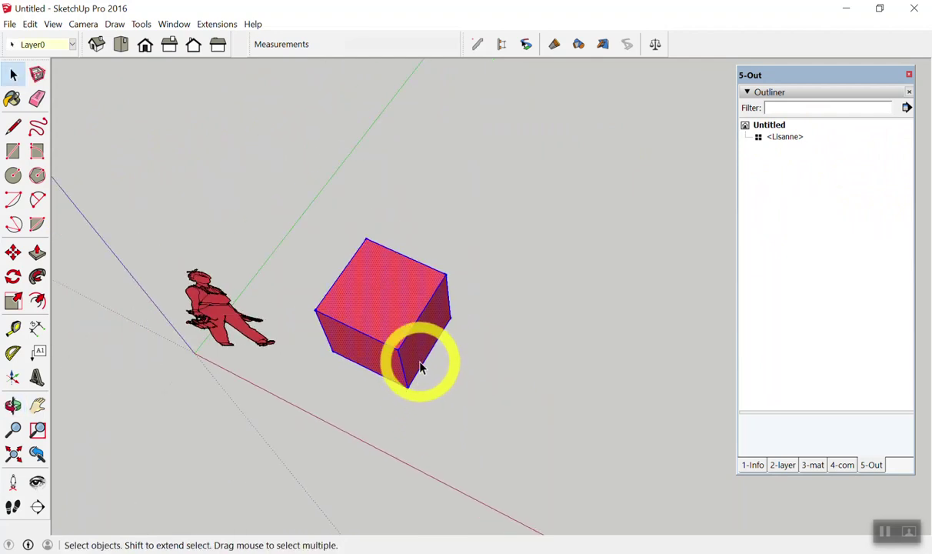
key(ctrl+c)
key(ctrl+v)
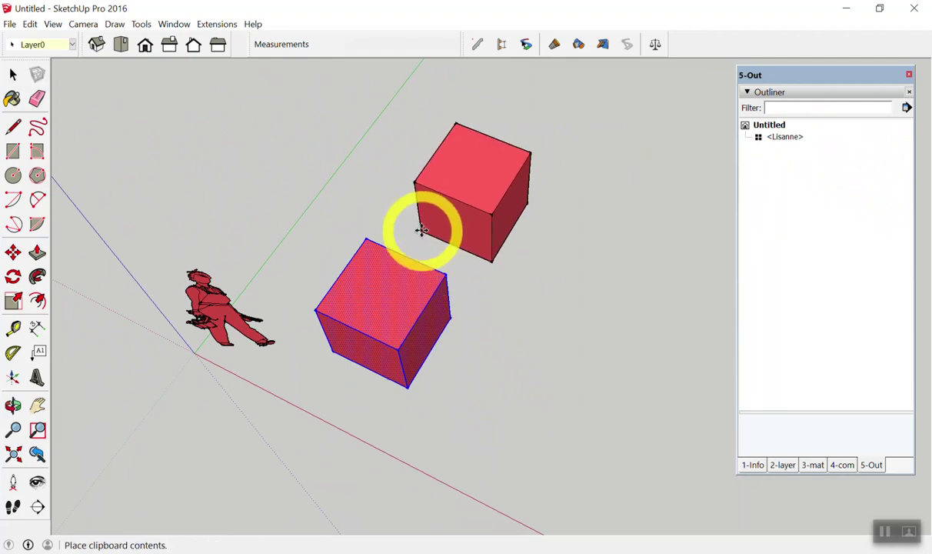
click(418, 213)
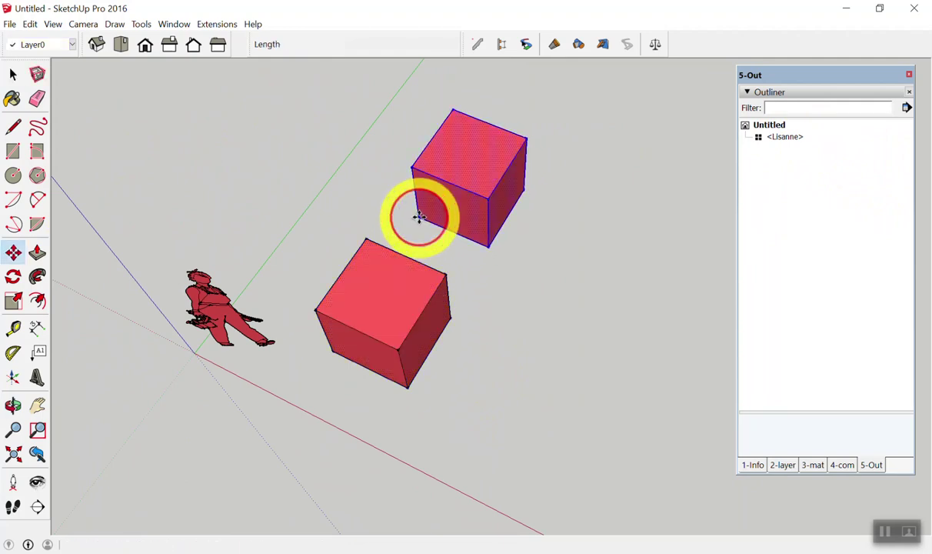
Step: Orbit around the two cubes and box-select the lower one
key(o)
middle_drag(494, 300, 494, 287)
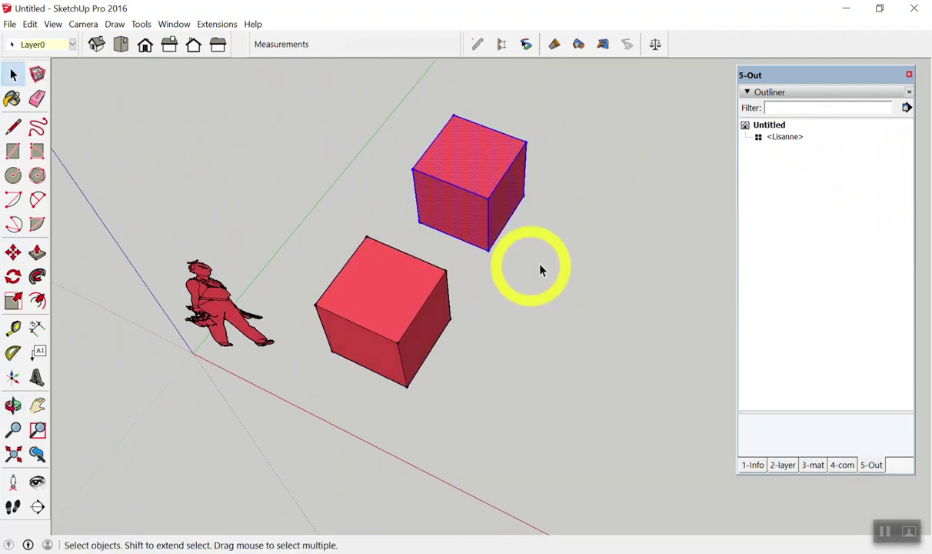
click(595, 264)
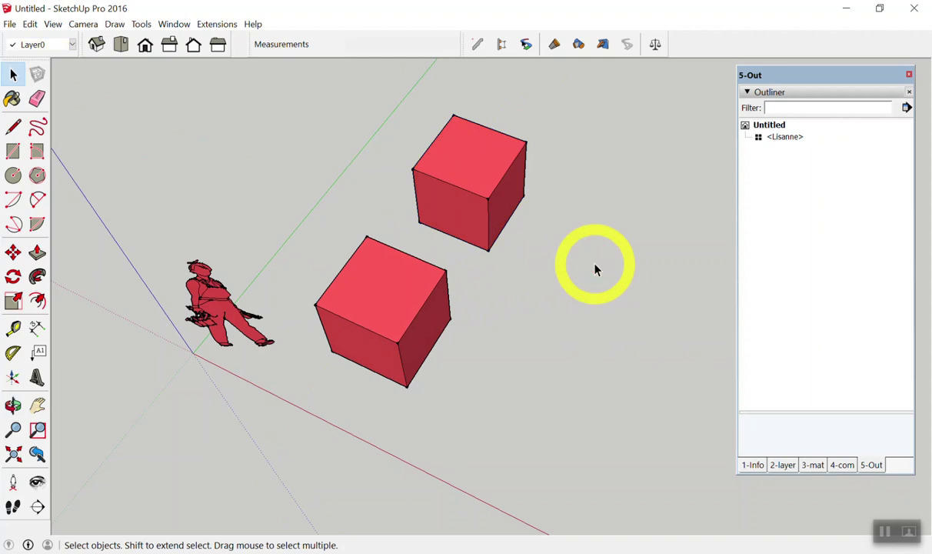
middle_drag(572, 281, 552, 327)
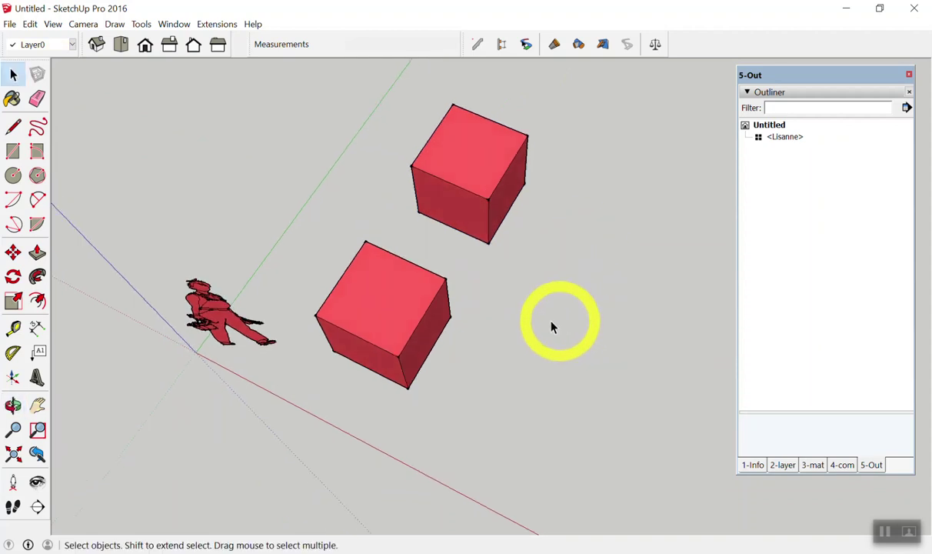
scroll(500, 323, up, 2)
drag(212, 203, 474, 452)
Step: Make the lower cube a group
right_click(352, 291)
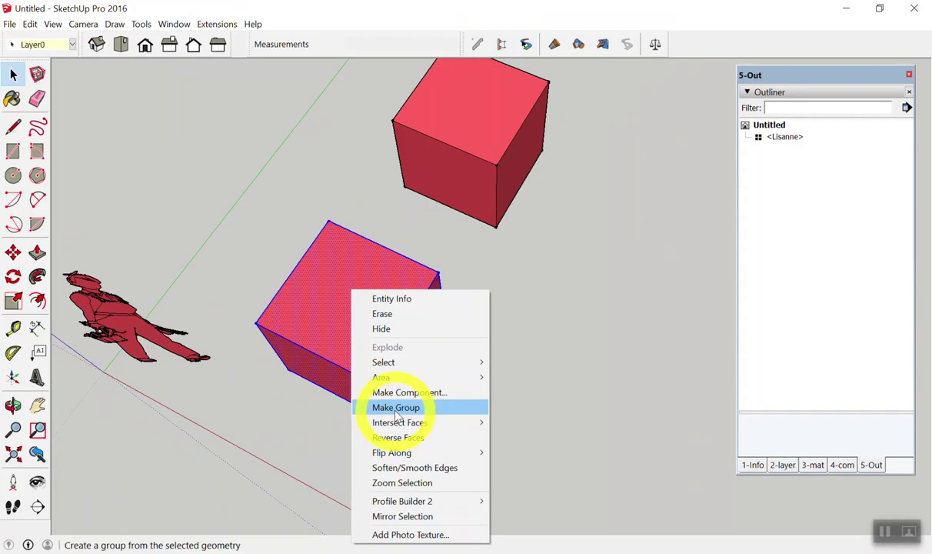
click(397, 408)
scroll(474, 385, down, 3)
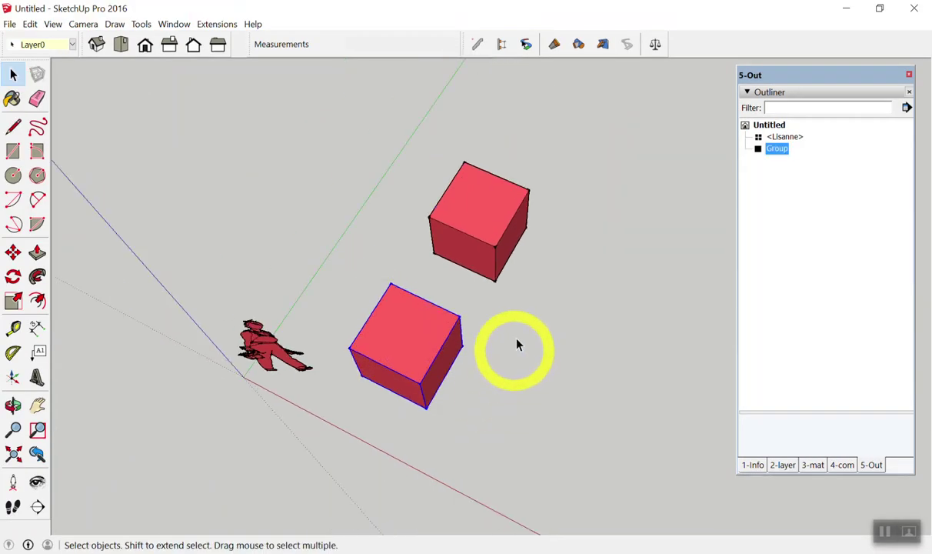
Step: Make the upper cube a component named Box1
drag(386, 137, 590, 290)
right_click(471, 206)
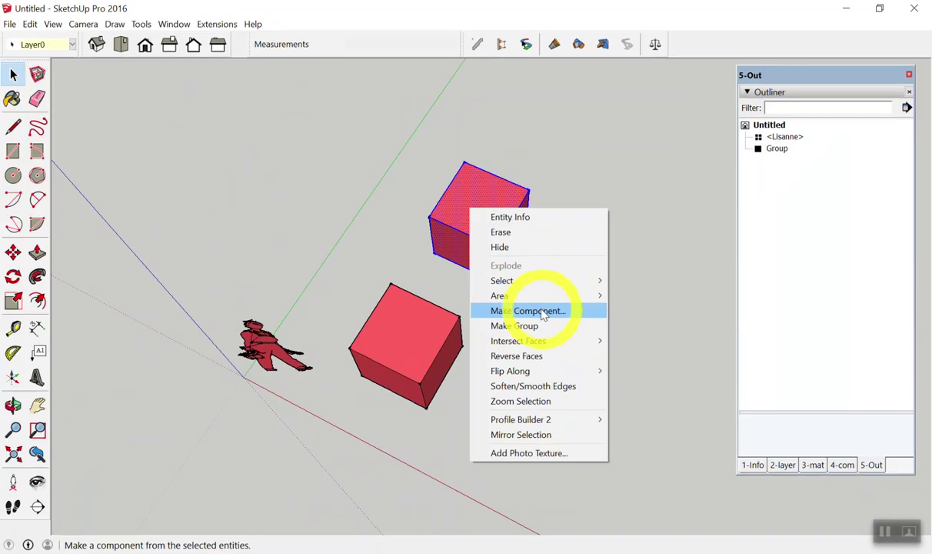
click(542, 312)
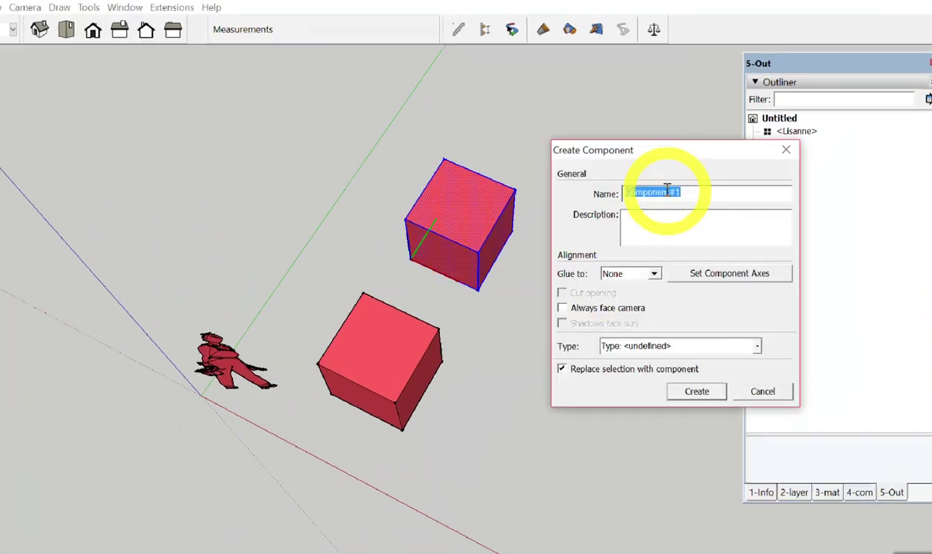
text(B)
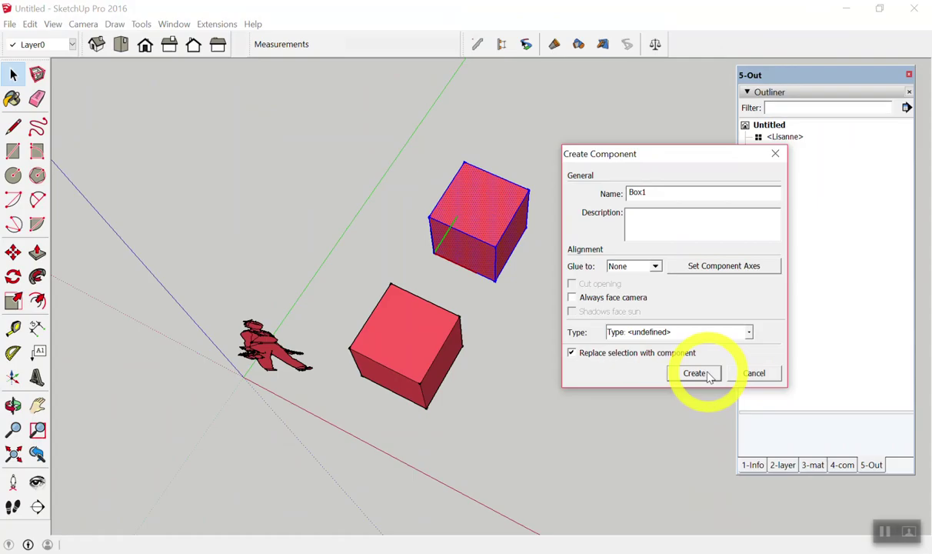
click(702, 371)
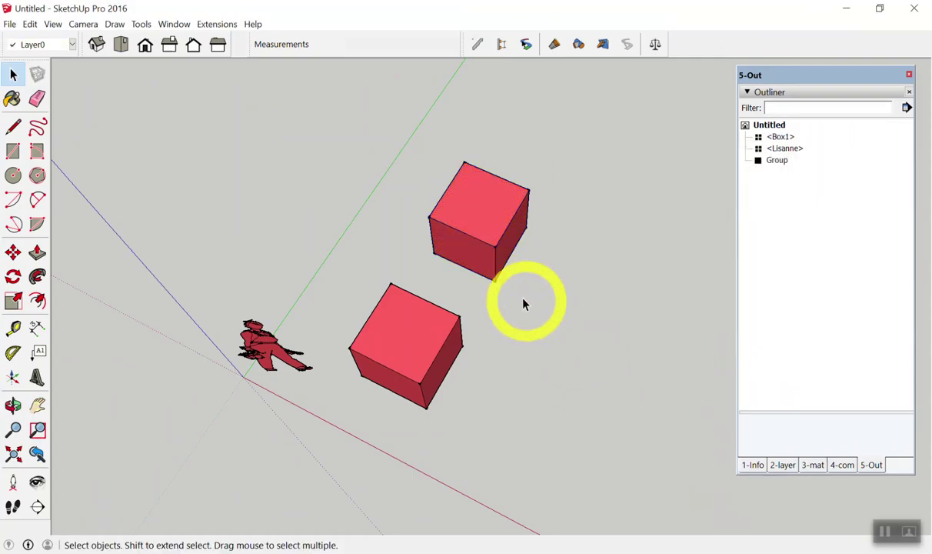
Step: Delete the figure from the model
middle_drag(493, 307, 405, 259)
scroll(260, 271, up, 2)
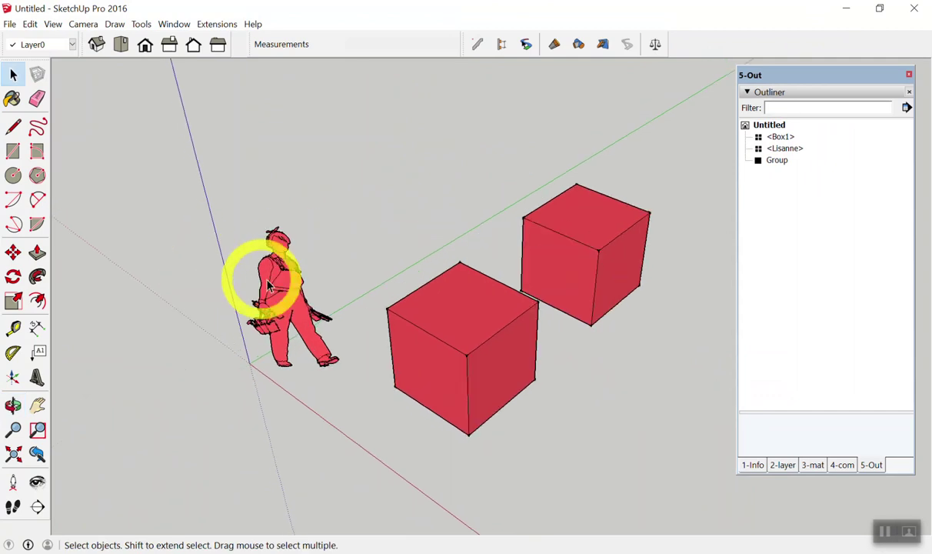
scroll(260, 254, up, 3)
click(264, 252)
key(Delete)
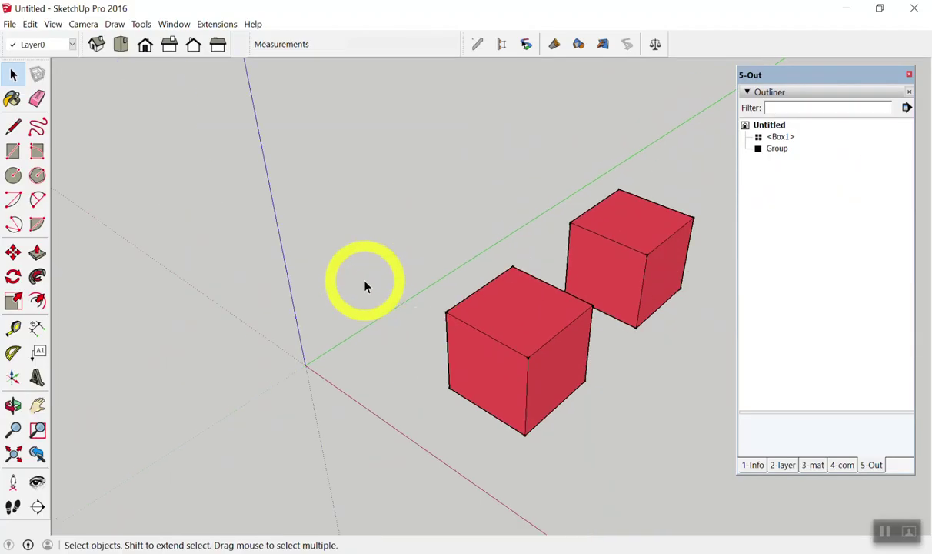
Step: Select both cubes, the Box1 component and the group, with a selection window
mouse_move(364, 285)
middle_down()
mouse_move(462, 407)
mouse_move(708, 197)
middle_up()
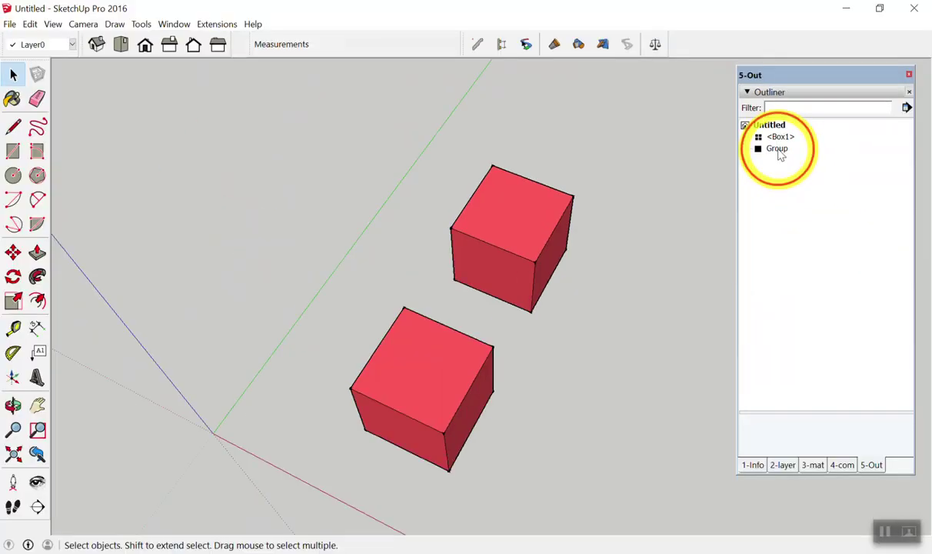
click(779, 151)
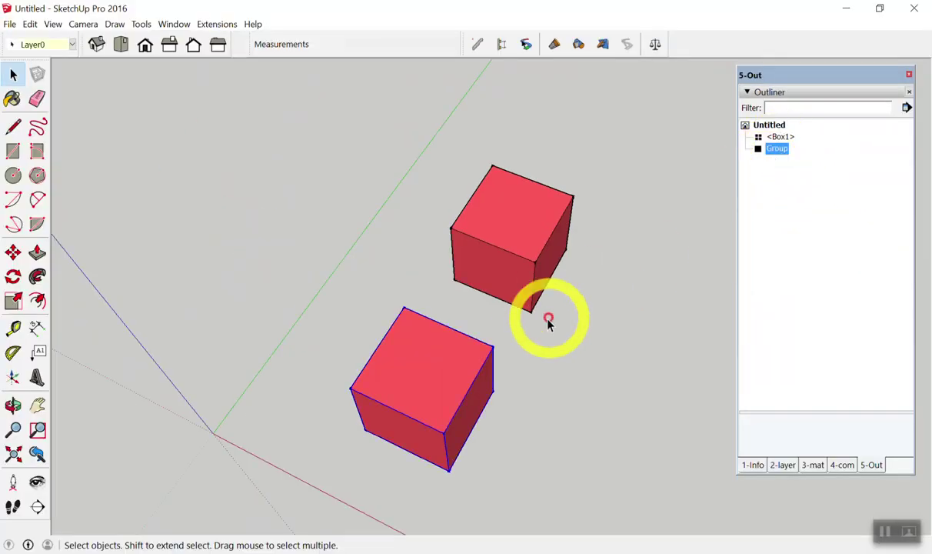
click(506, 231)
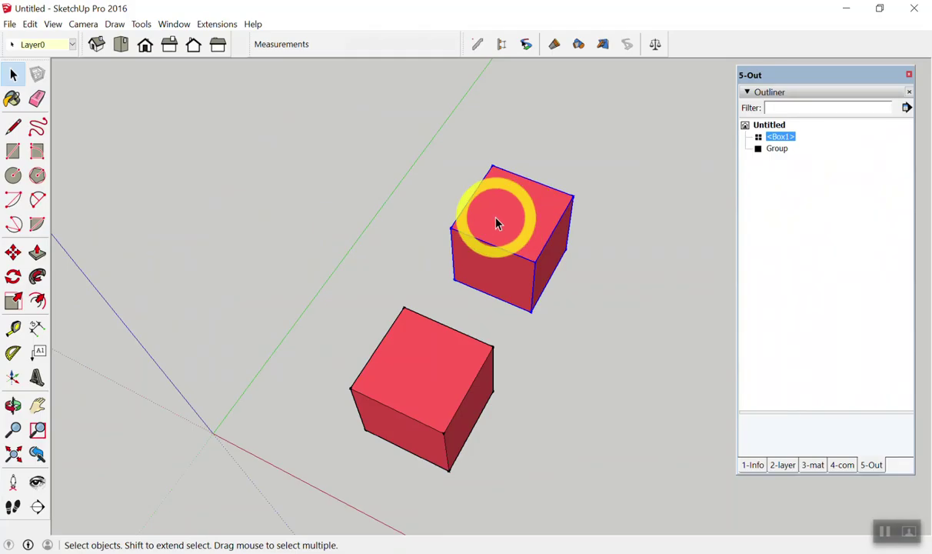
middle_drag(495, 223, 406, 360)
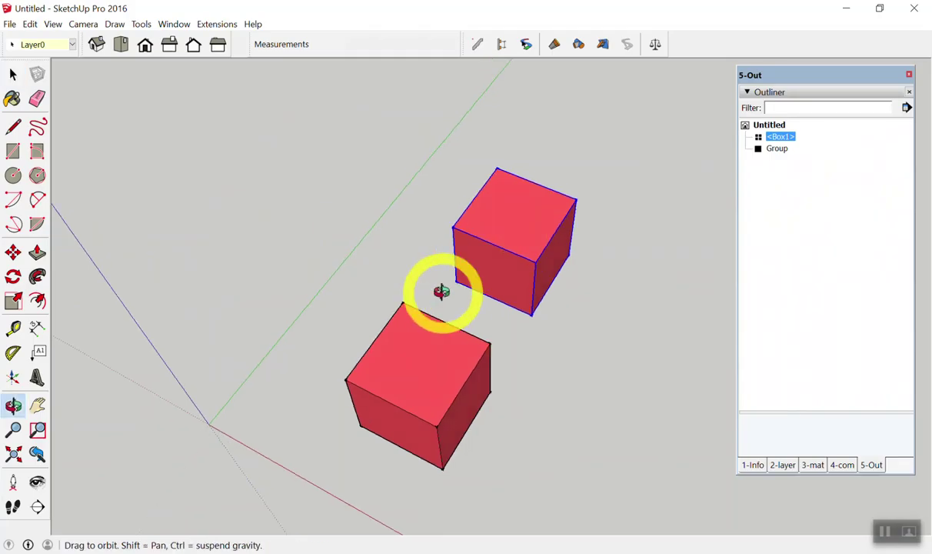
click(702, 252)
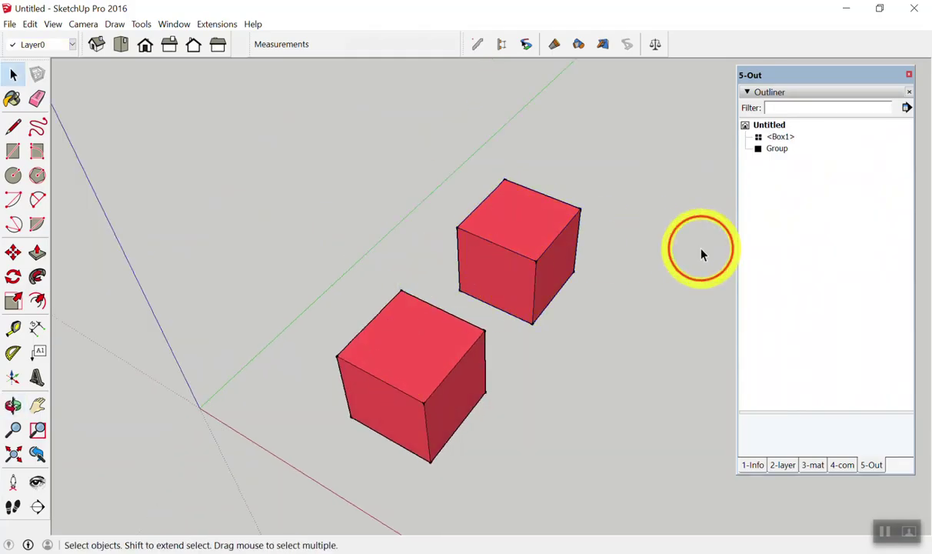
mouse_move(604, 281)
middle_down()
mouse_move(471, 370)
mouse_move(442, 368)
middle_up()
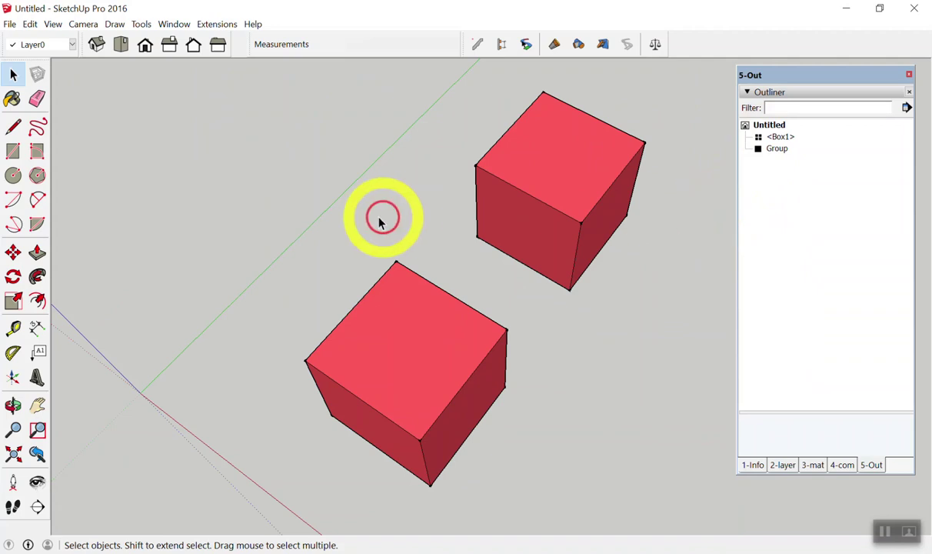
mouse_move(378, 216)
middle_down()
mouse_move(385, 109)
mouse_move(464, 129)
mouse_move(367, 139)
middle_up()
drag(229, 100, 589, 397)
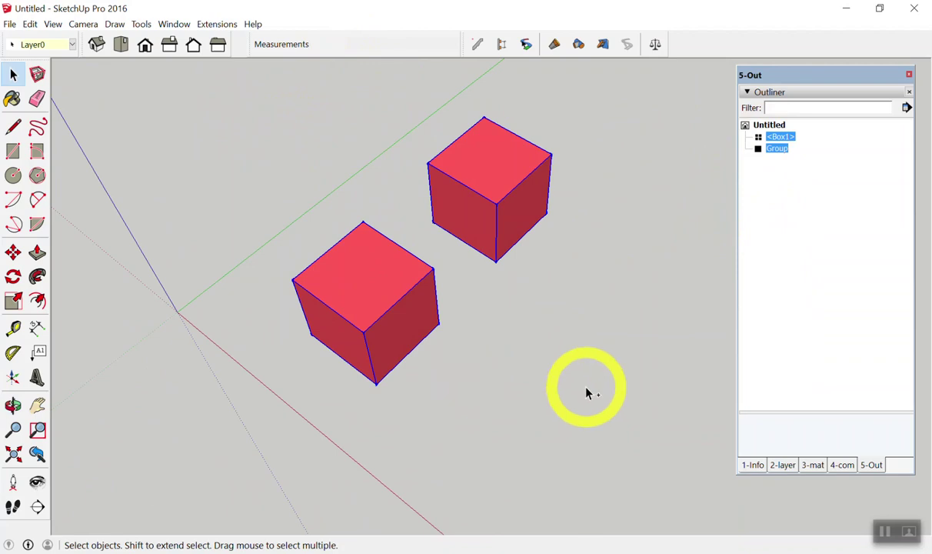
Step: Paste the cube pair three times, placing each copy beside the last
key(ctrl+v)
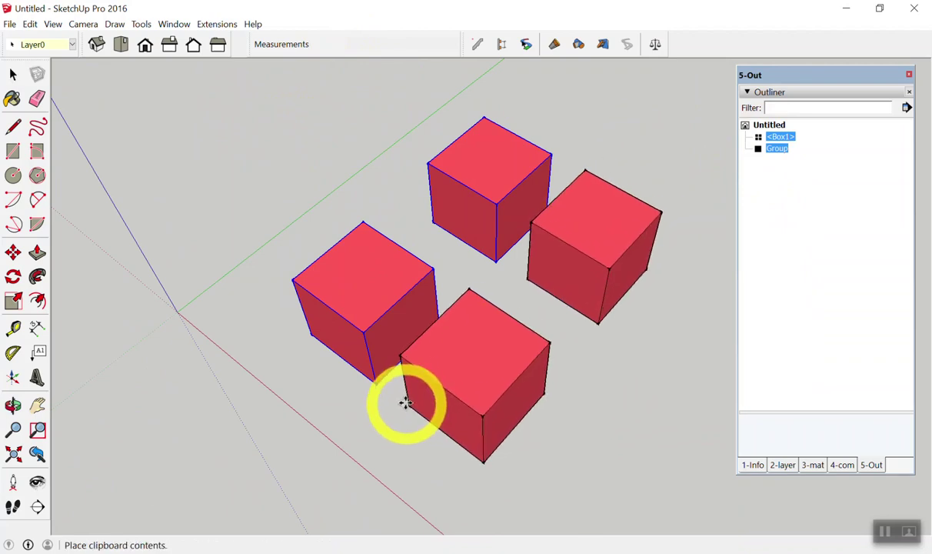
click(380, 389)
scroll(337, 308, down, 3)
key(ctrl+v)
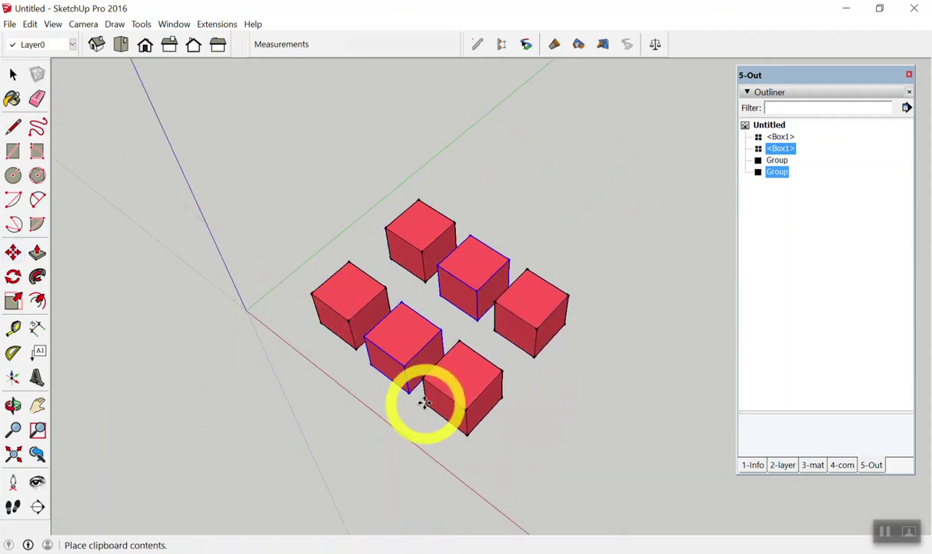
click(473, 440)
key(ctrl+v)
click(483, 452)
Step: Orbit to a higher view of the two rows and clear the selection
key(space)
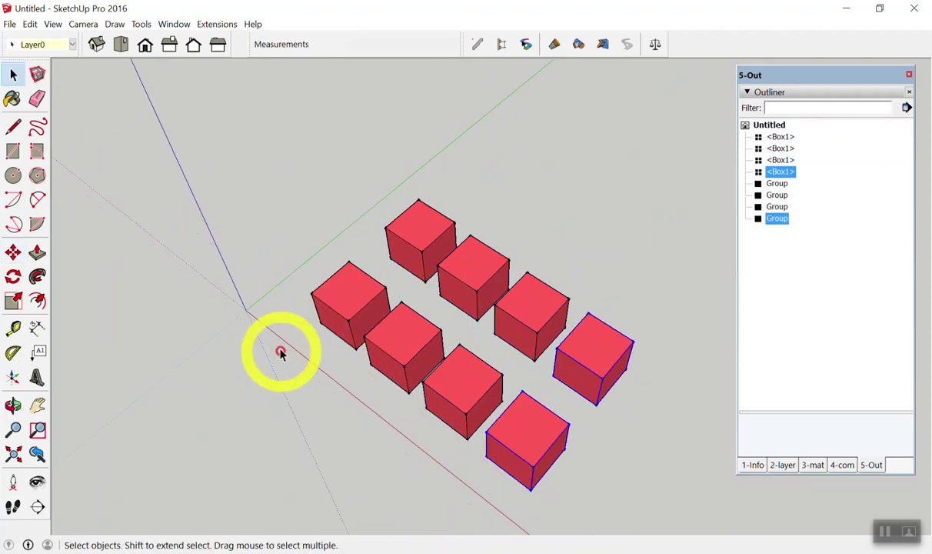
scroll(281, 353, down, 2)
key(o)
mouse_move(339, 437)
mouse_down()
mouse_move(341, 270)
mouse_move(375, 491)
mouse_up()
key(space)
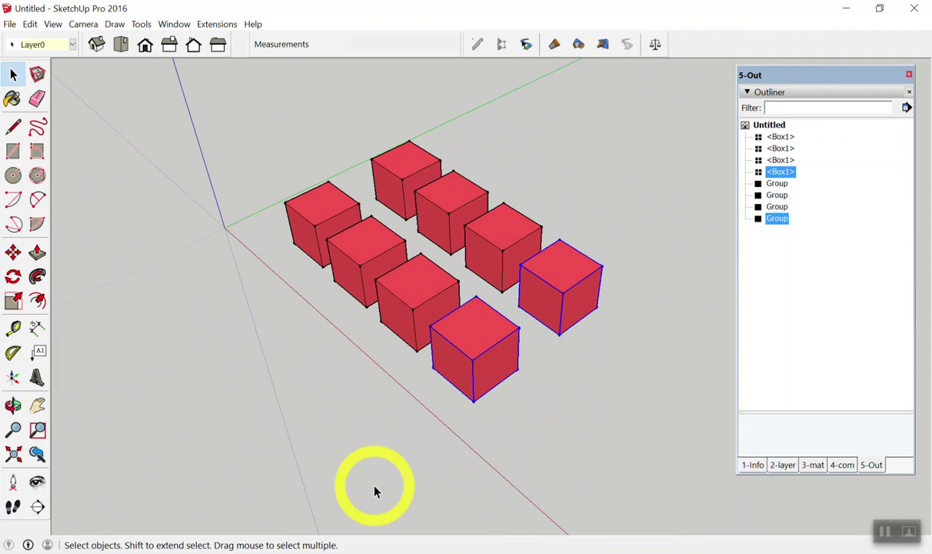
click(838, 269)
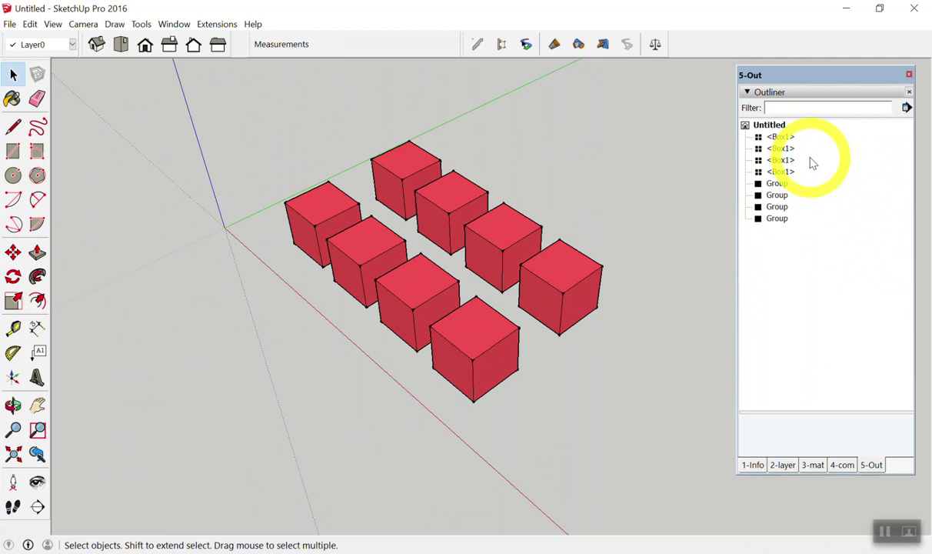
Step: Undo the cube copies until only the default figure remains
key(ctrl+z)
key(ctrl+z)
key(ctrl+z)
key(ctrl+z)
key(ctrl+z)
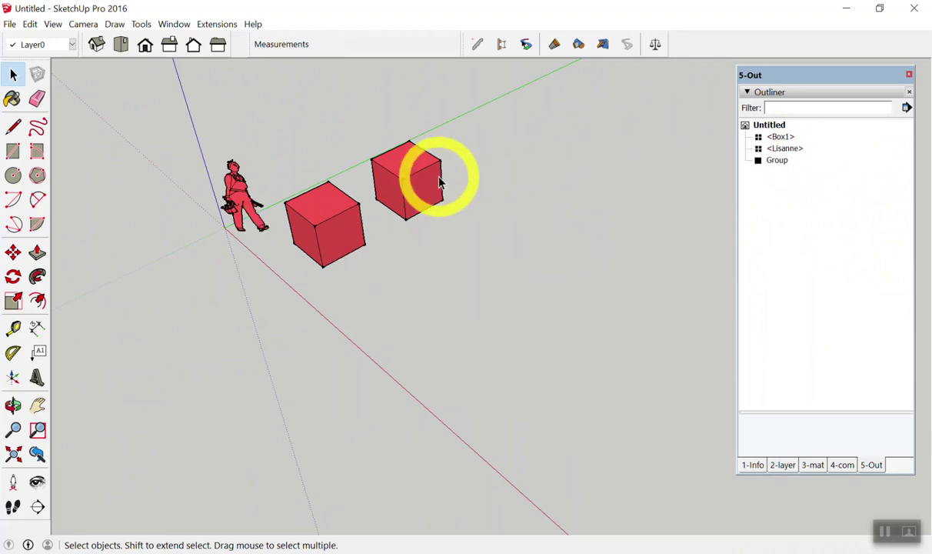
middle_drag(439, 177, 490, 273)
key(ctrl+z)
key(ctrl+z)
key(ctrl+z)
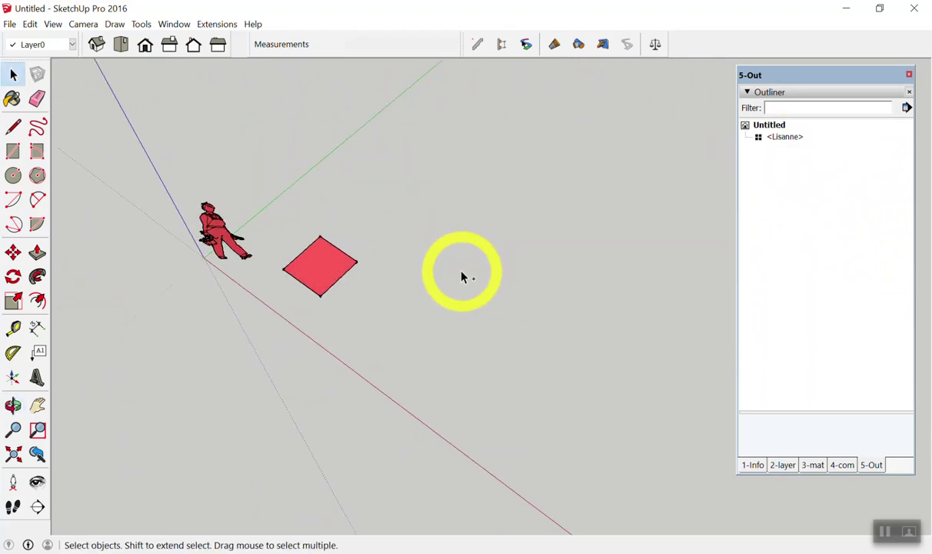
key(ctrl+z)
mouse_move(373, 277)
middle_down()
mouse_move(324, 266)
mouse_move(324, 254)
mouse_move(276, 273)
middle_up()
Step: Draw a rectangle on the ground and pull it up into a cube
key(r)
click(269, 280)
click(375, 254)
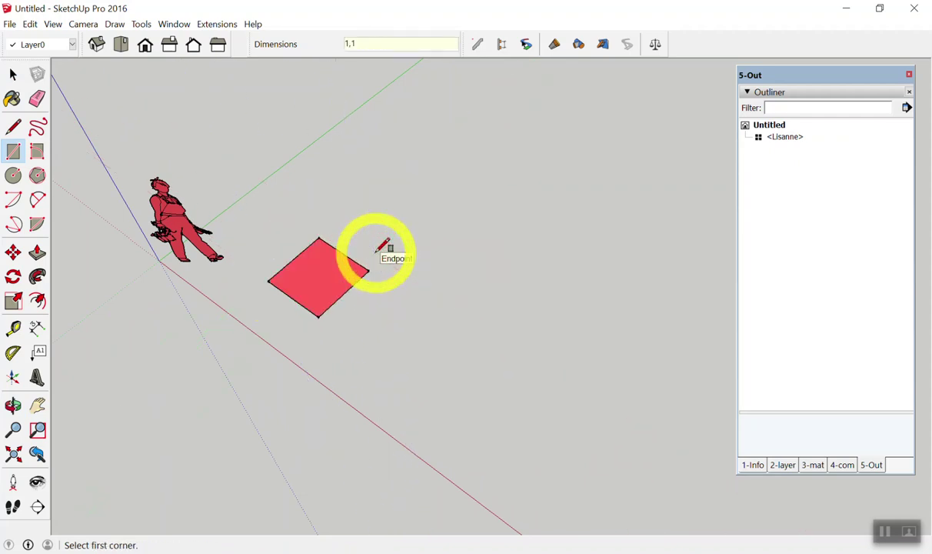
key(space)
middle_drag(312, 312, 306, 271)
key(p)
drag(306, 271, 317, 220)
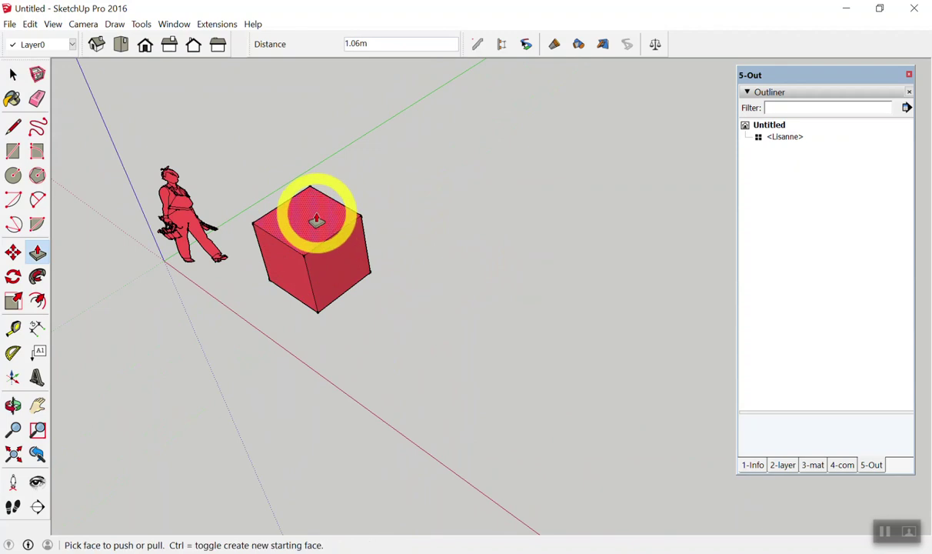
key(space)
Step: Copy the cube and paste the copy up-right of the original
mouse_move(316, 221)
middle_down()
mouse_move(257, 179)
mouse_move(229, 184)
middle_up()
drag(229, 182, 583, 465)
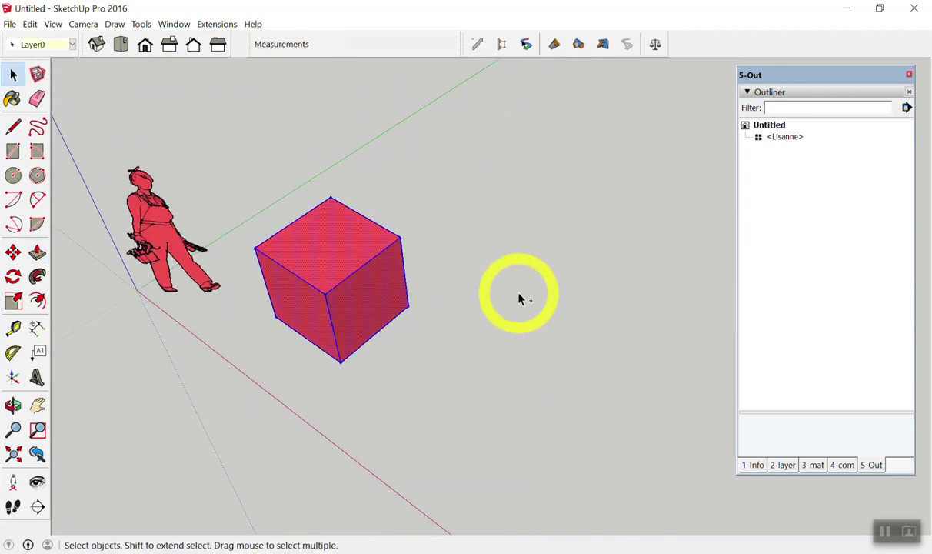
key(ctrl+c)
key(ctrl+v)
click(418, 198)
Step: Clear the selection and select the lower cube for grouping
mouse_move(419, 197)
middle_down()
mouse_move(576, 330)
mouse_move(444, 277)
middle_up()
click(307, 165)
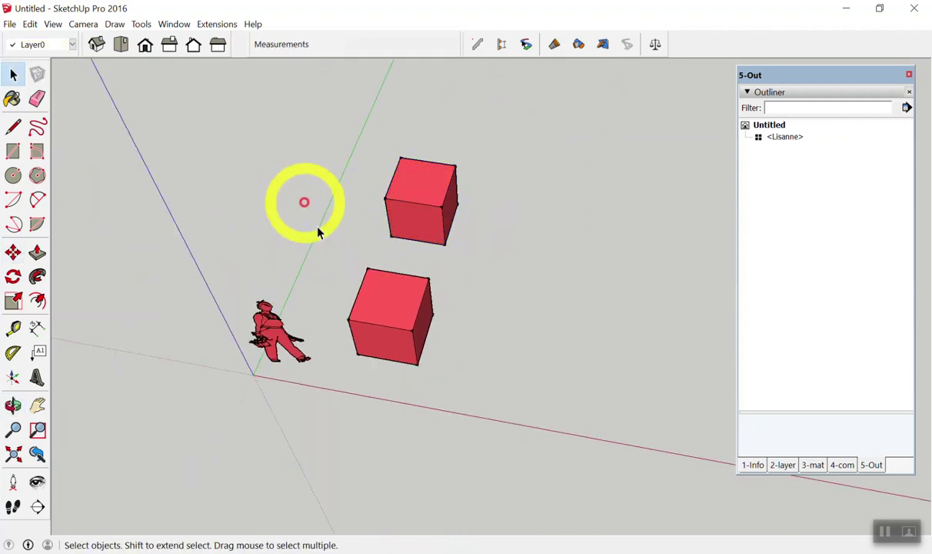
middle_drag(304, 203, 321, 246)
drag(321, 246, 525, 441)
right_click(394, 302)
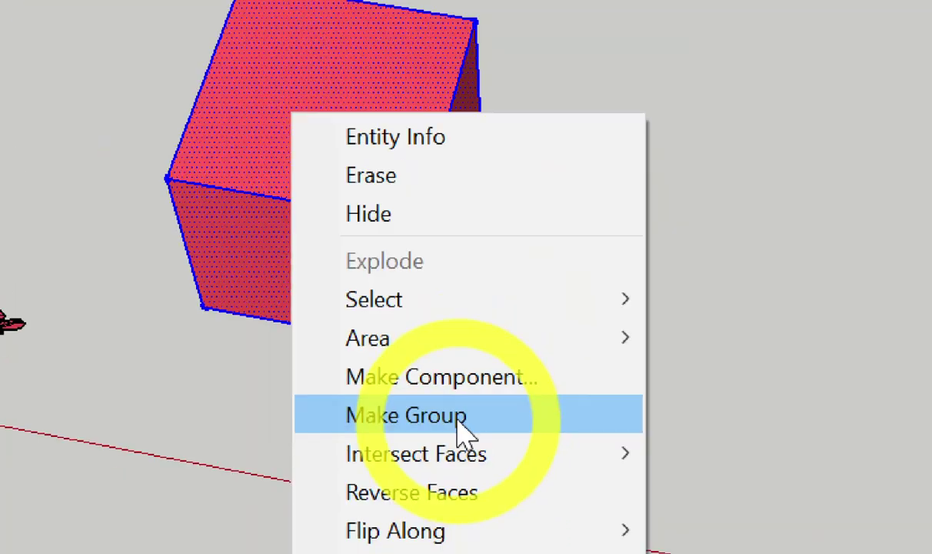
Step: Group the lower cube and make the upper cube a component named Box1
click(458, 420)
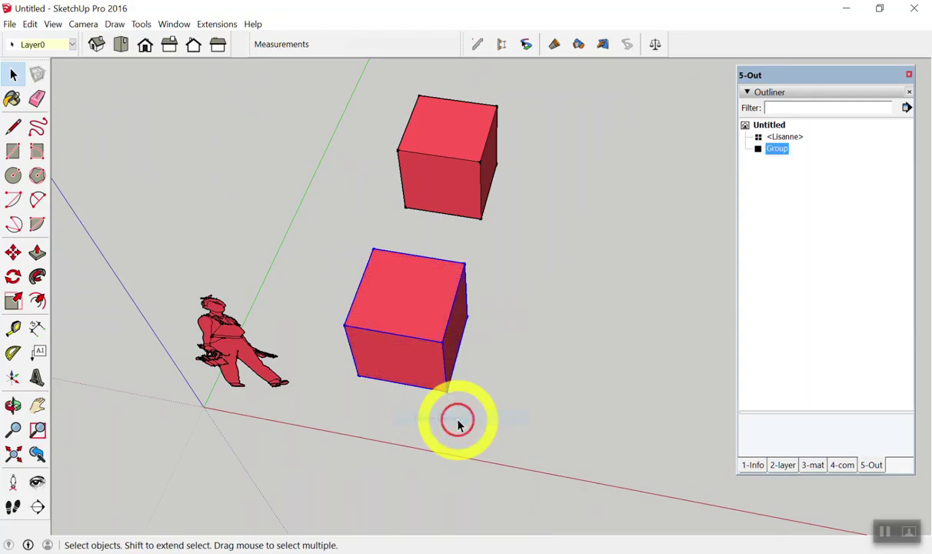
mouse_move(360, 62)
mouse_down()
mouse_move(516, 183)
mouse_move(521, 233)
mouse_up()
right_click(417, 119)
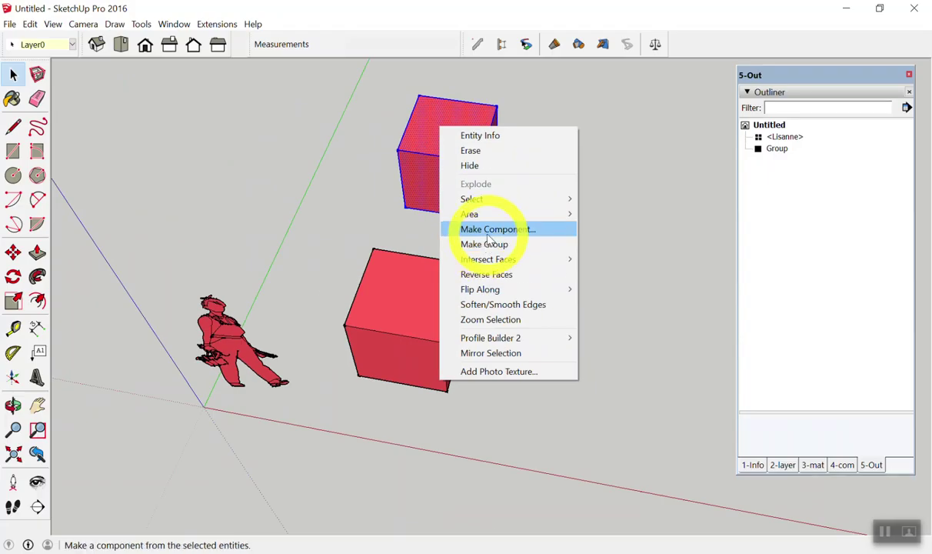
click(491, 232)
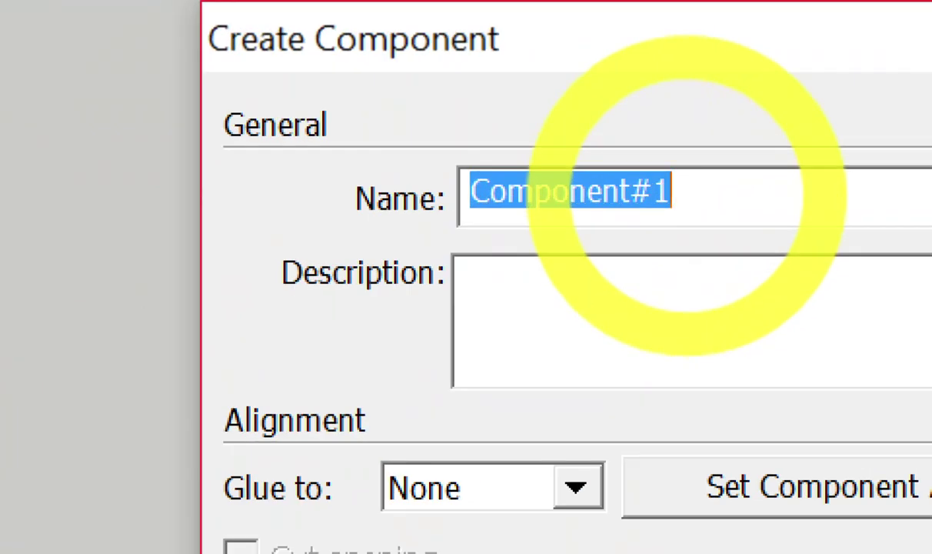
text(Box1)
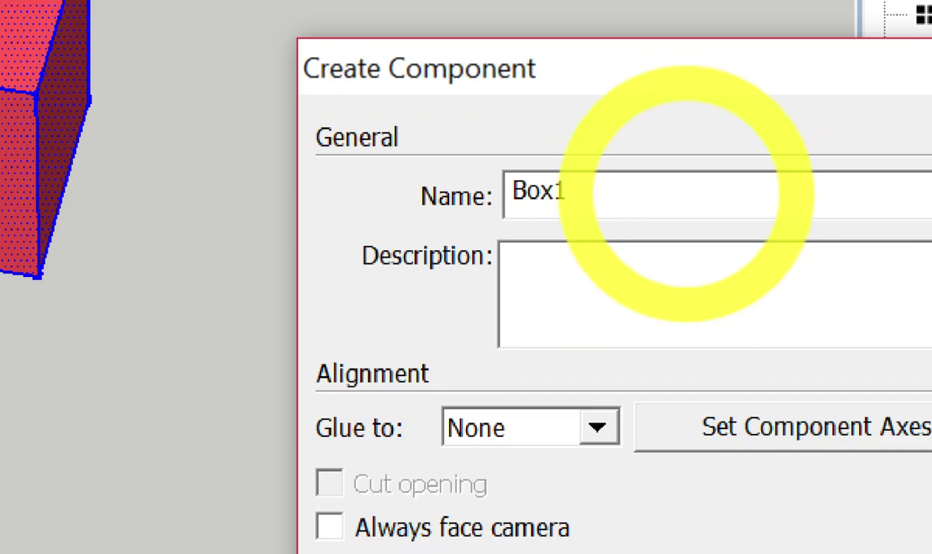
key(Return)
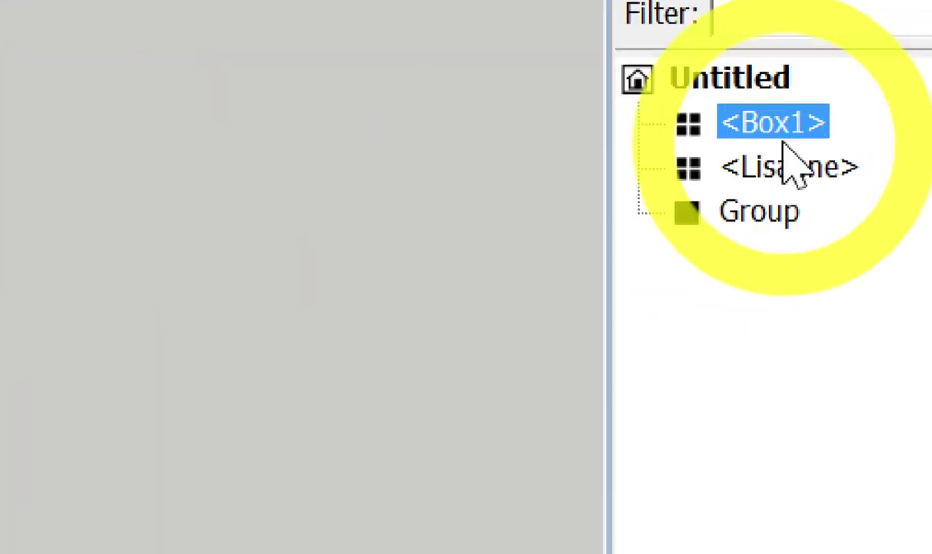
click(781, 138)
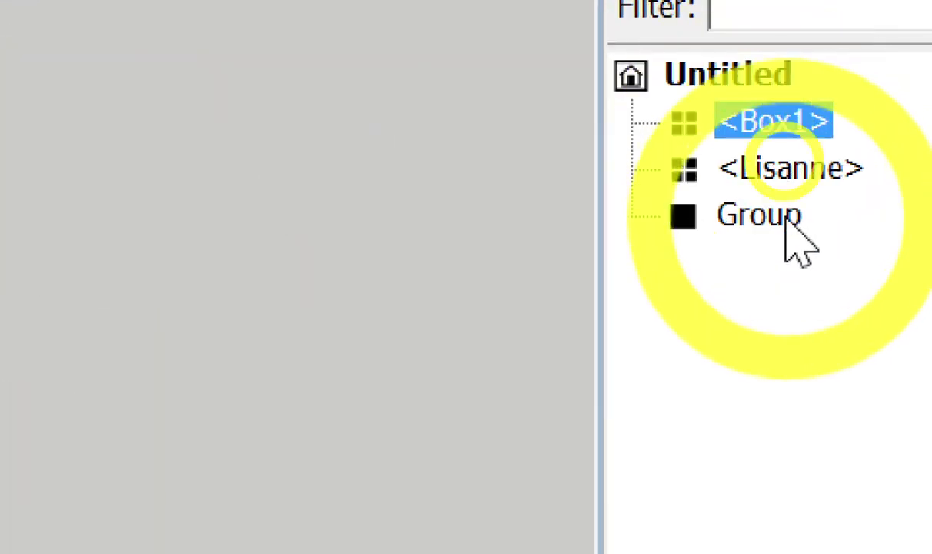
Step: Delete the default scale figure via the Outliner, then check the Components list and return
click(797, 173)
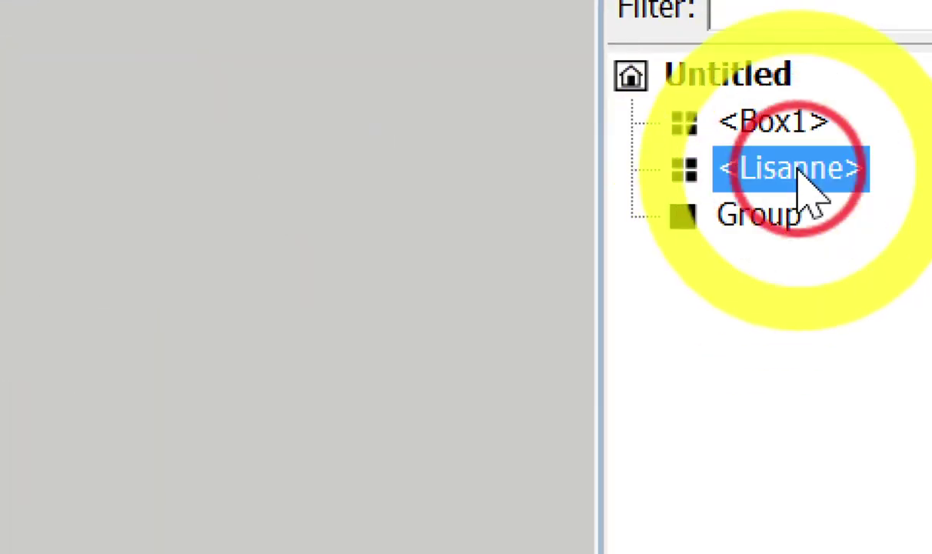
key(Delete)
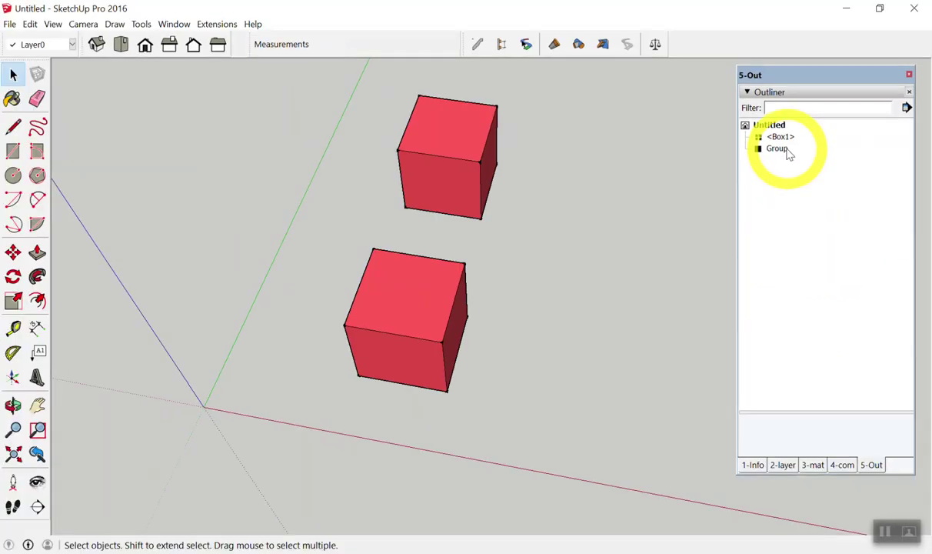
key(ctrl+z)
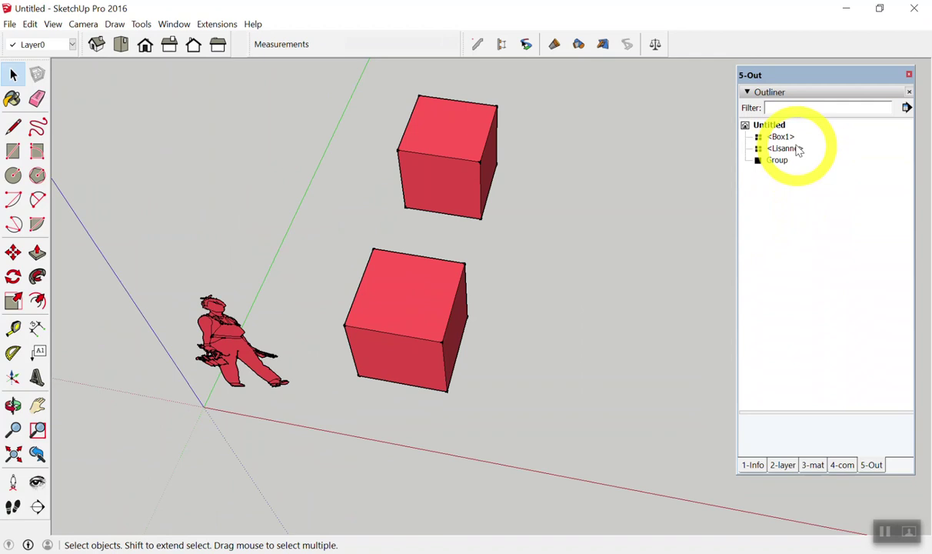
click(793, 148)
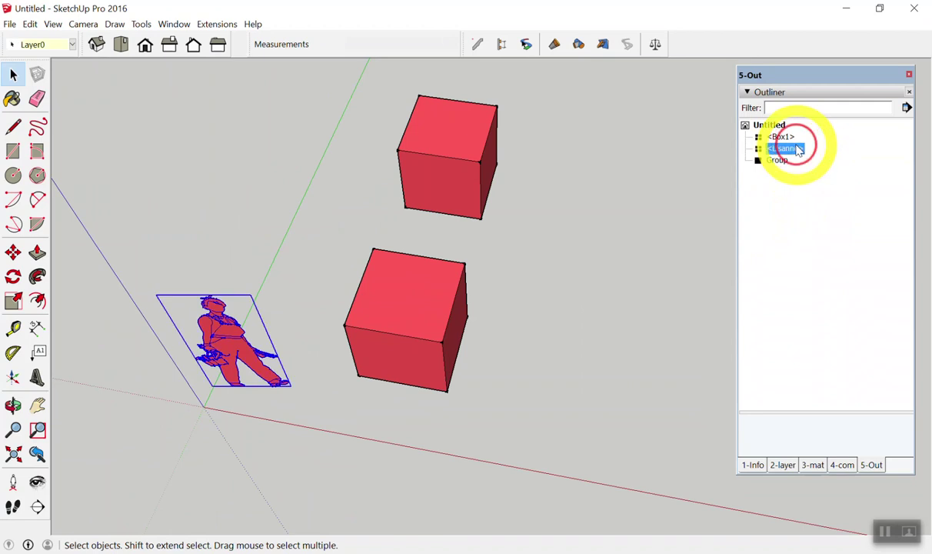
key(Delete)
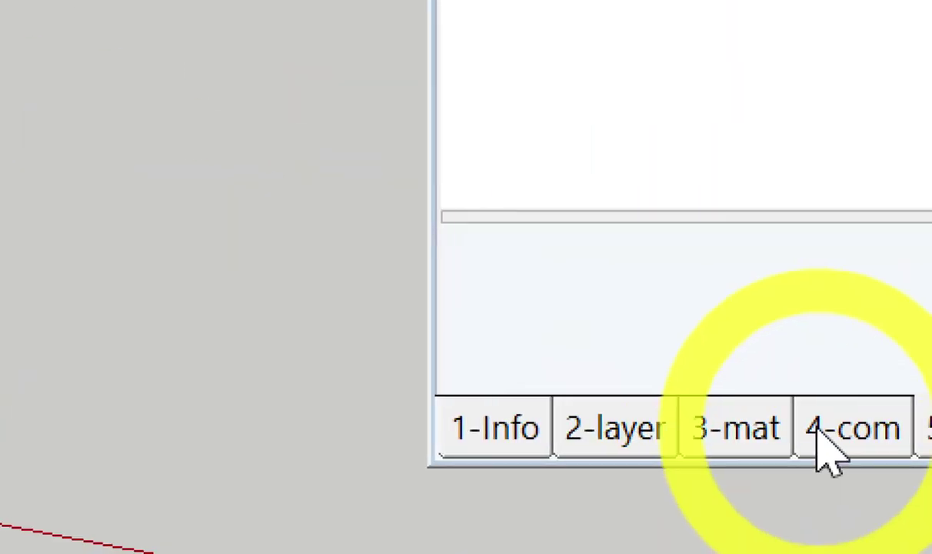
click(838, 469)
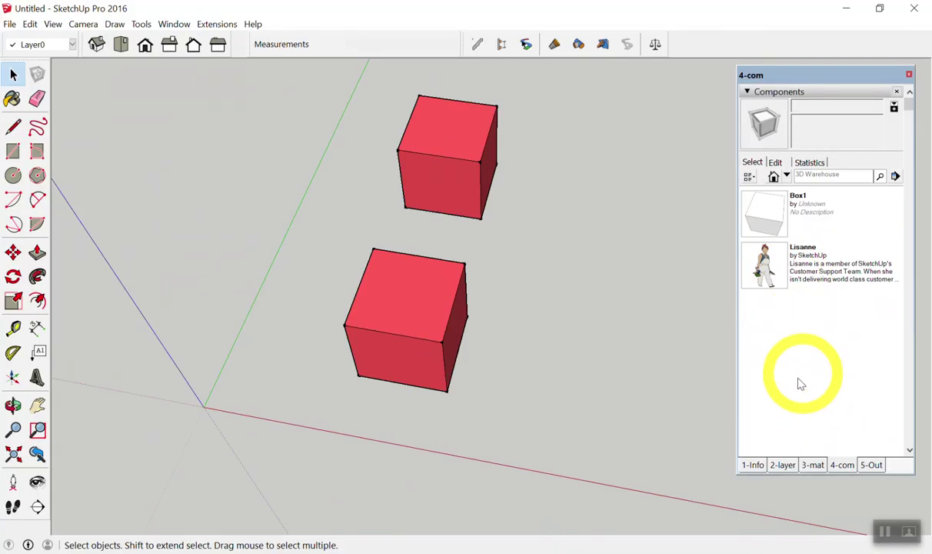
click(872, 466)
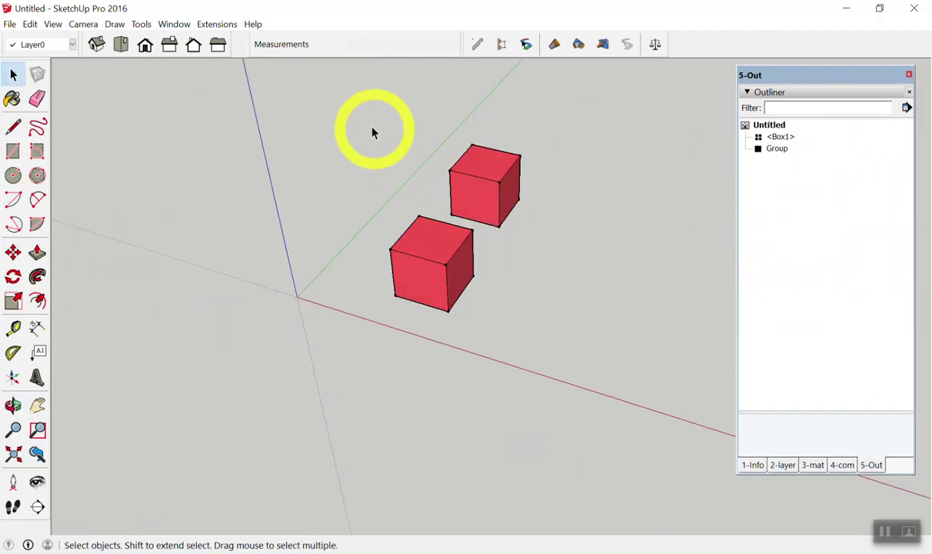
Step: Copy the two cubes and paste two more pairs to form two rows of four
drag(366, 129, 622, 386)
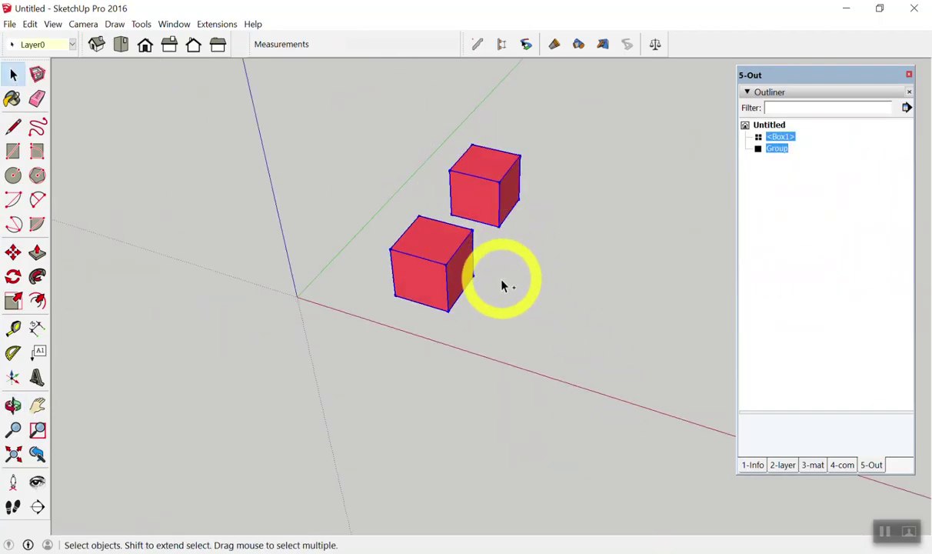
key(ctrl+c)
key(ctrl+v)
click(478, 323)
scroll(423, 258, down, 2)
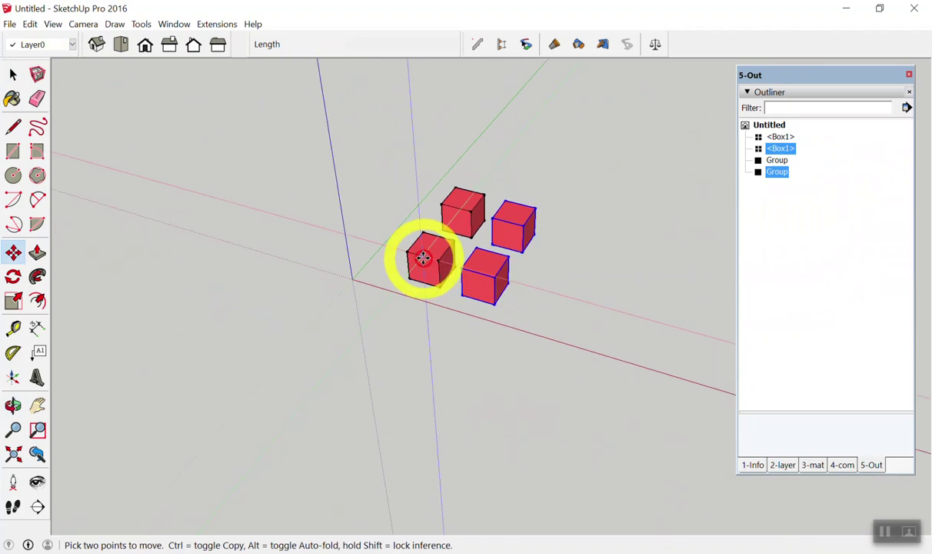
key(ctrl+v)
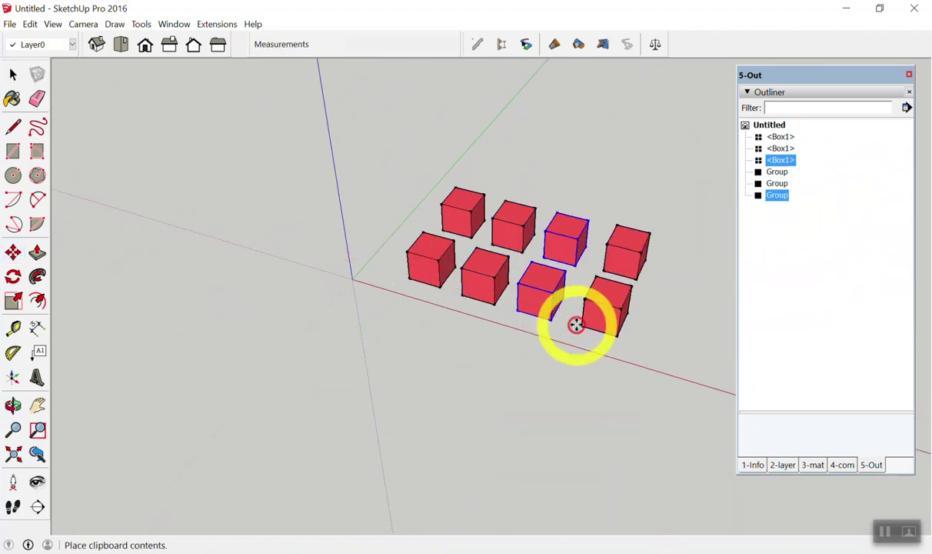
click(572, 326)
middle_drag(573, 326, 584, 417)
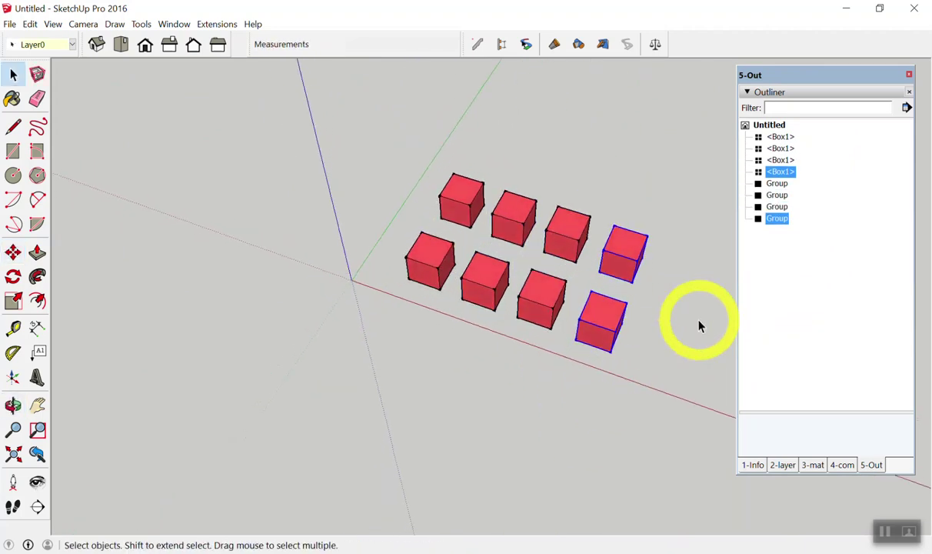
scroll(696, 326, up, 3)
middle_drag(699, 325, 687, 329)
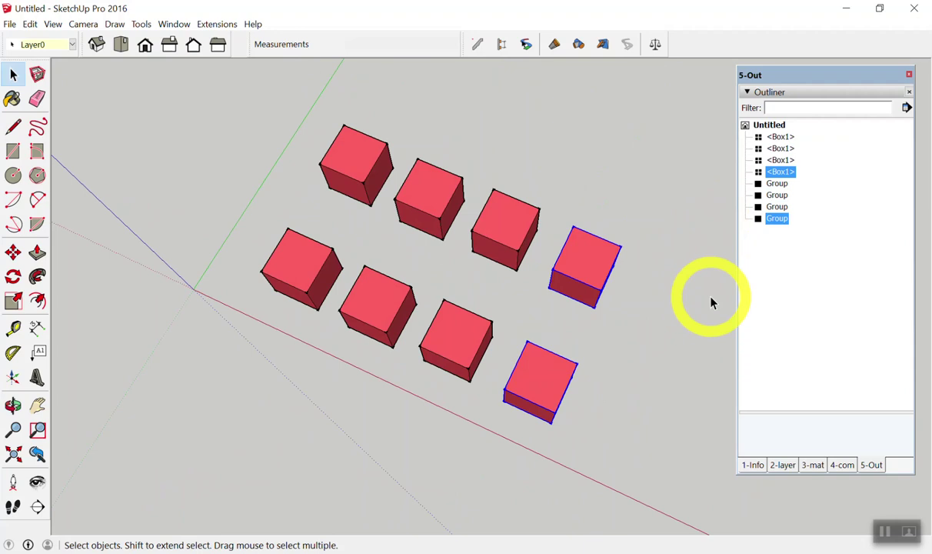
Step: Select the second cube in each row
mouse_move(652, 279)
middle_down()
mouse_move(551, 246)
mouse_move(415, 296)
middle_up()
shift+click(412, 296)
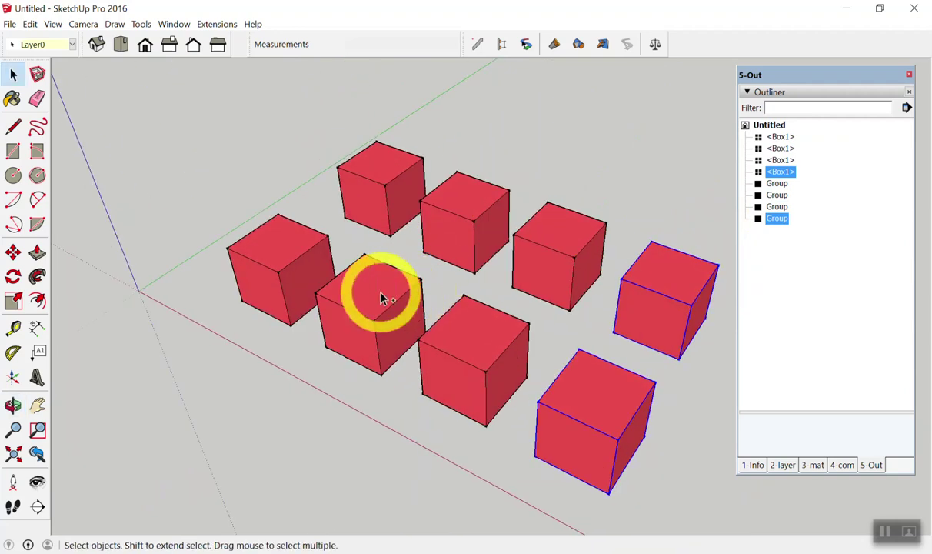
shift+click(452, 212)
middle_drag(208, 464, 209, 490)
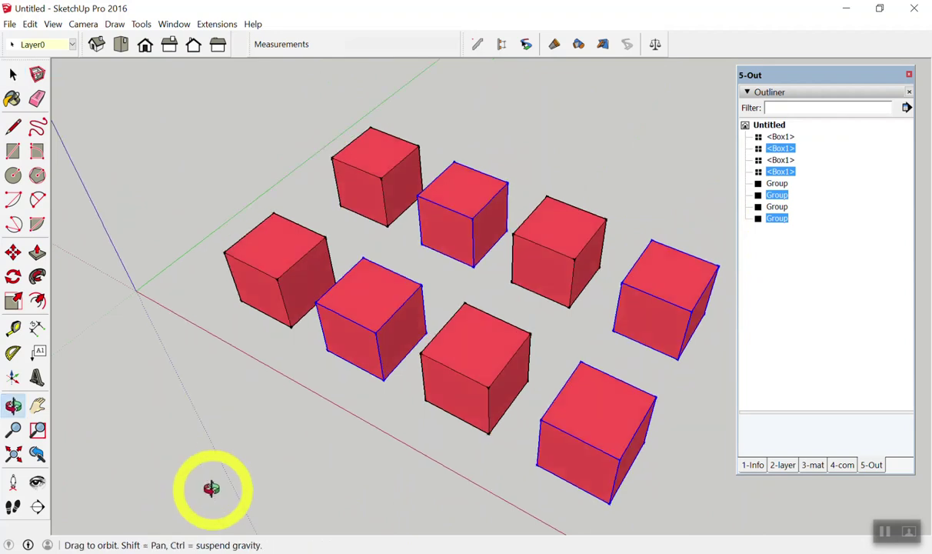
click(280, 367)
click(380, 296)
shift+click(462, 208)
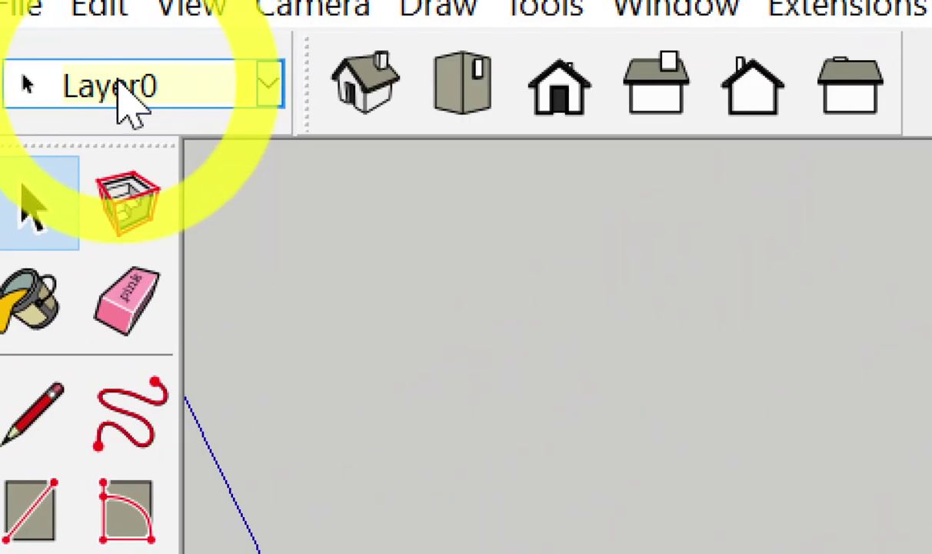
Step: Move the selected cubes to layer A and show the Layers list
click(119, 85)
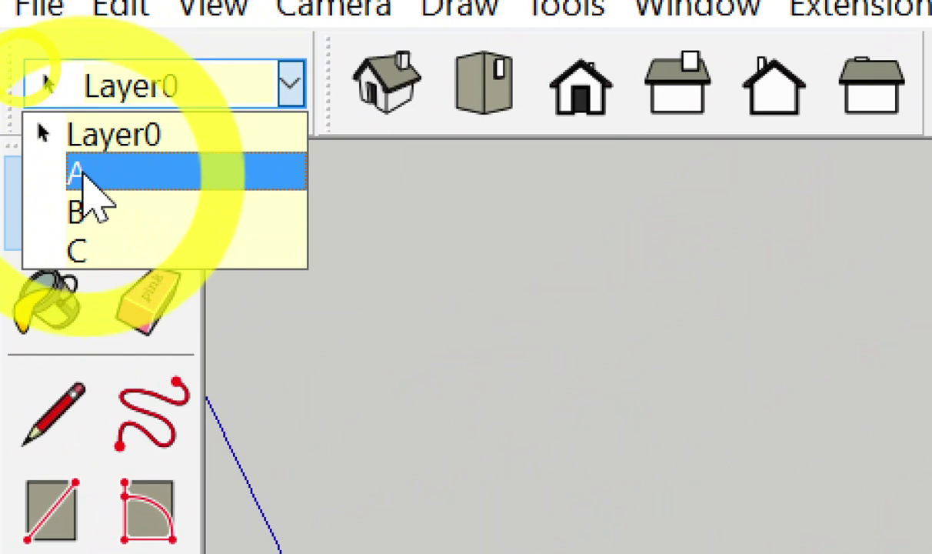
click(85, 174)
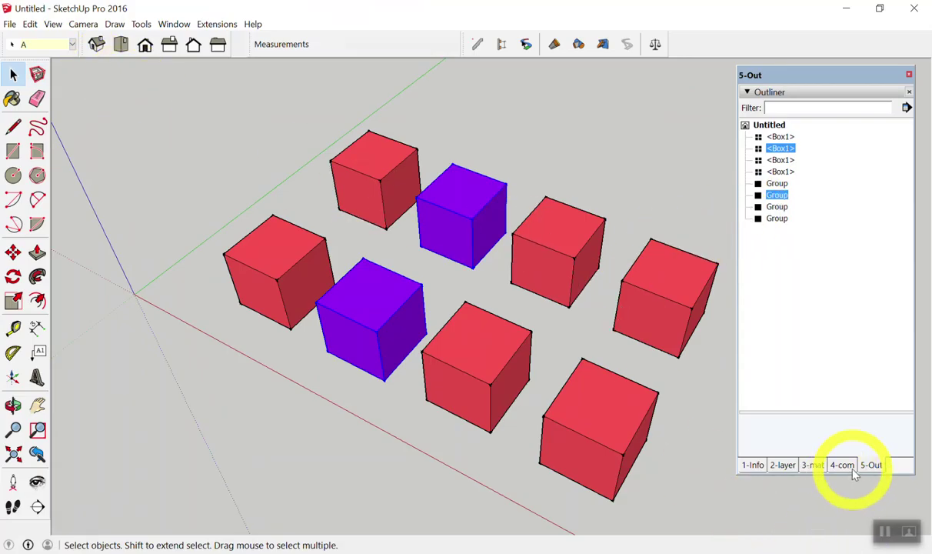
click(781, 465)
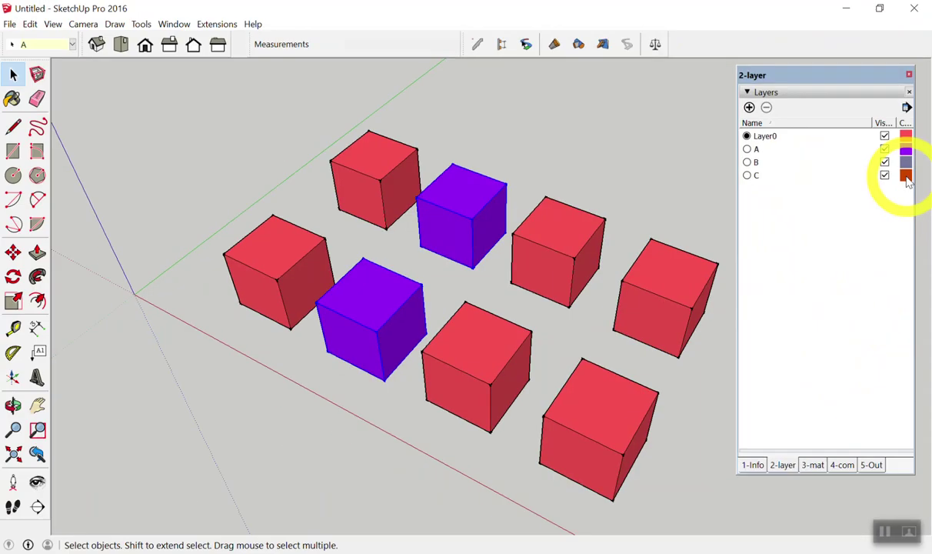
Step: Change layer C's colour to a golden yellow
click(905, 176)
mouse_move(731, 246)
mouse_down()
mouse_move(770, 234)
mouse_move(732, 233)
mouse_up()
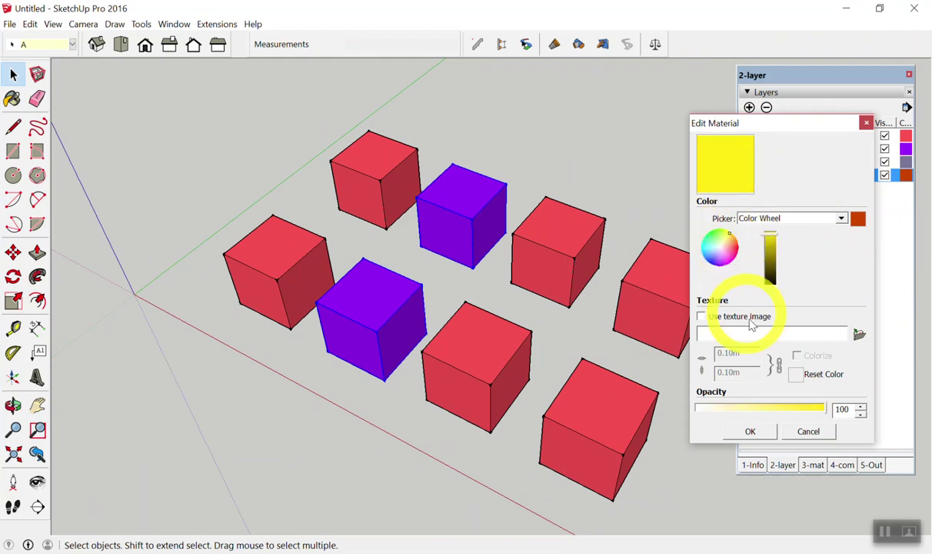
click(751, 432)
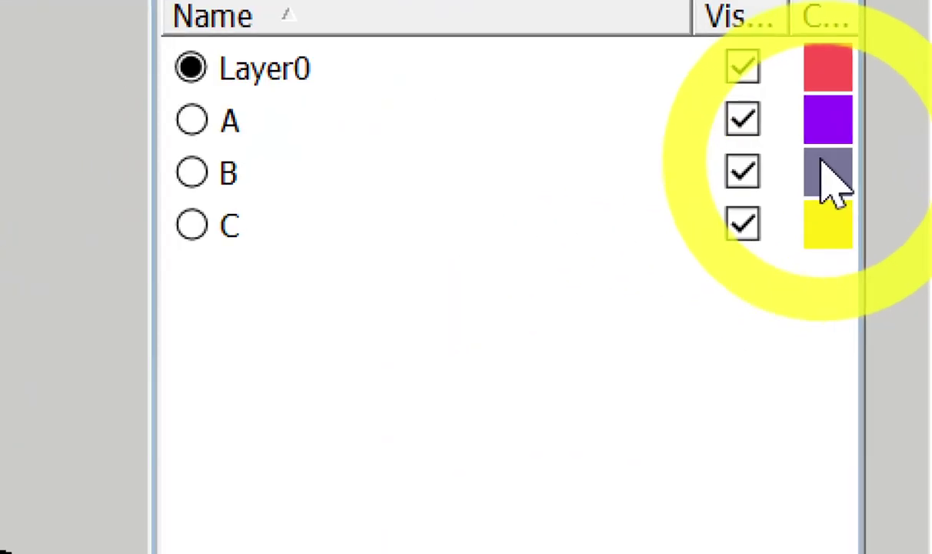
Step: Change layer B's colour to a bright green
click(890, 166)
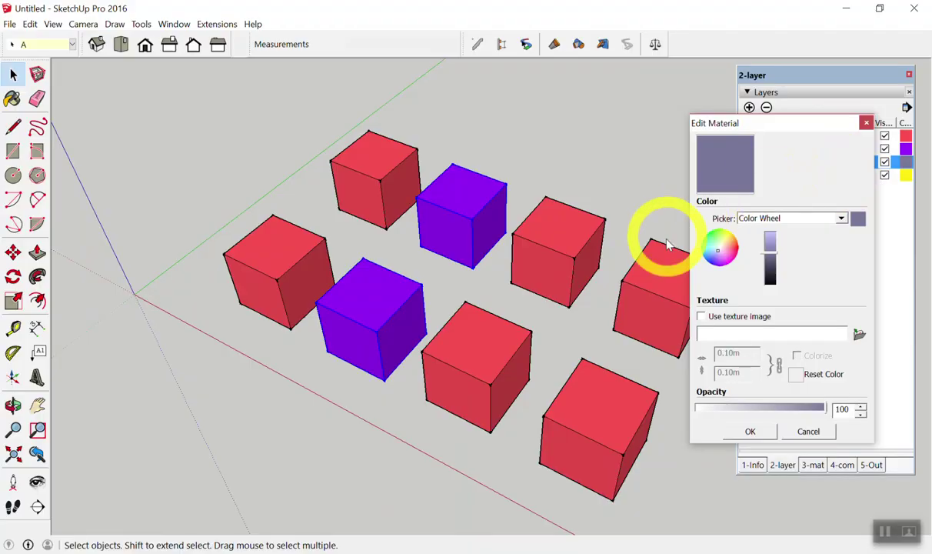
drag(717, 248, 713, 235)
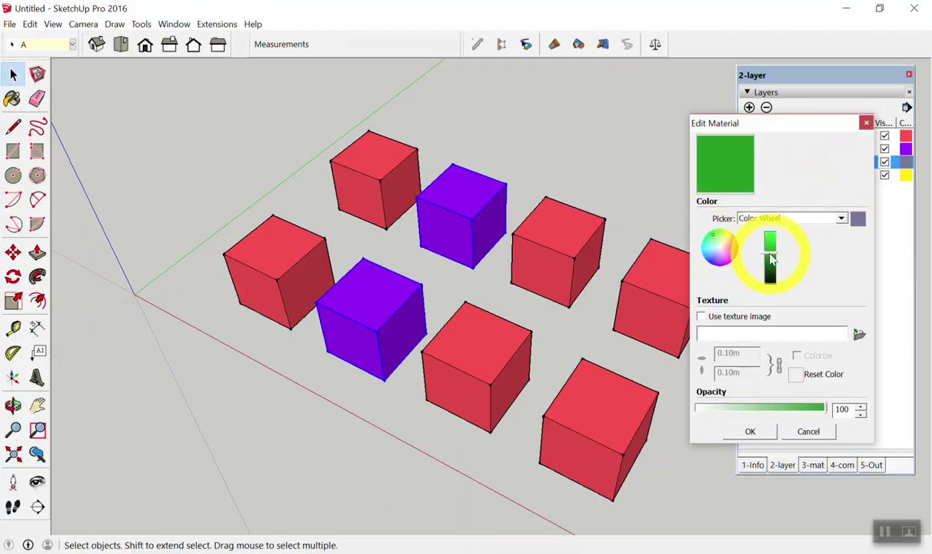
drag(770, 250, 772, 241)
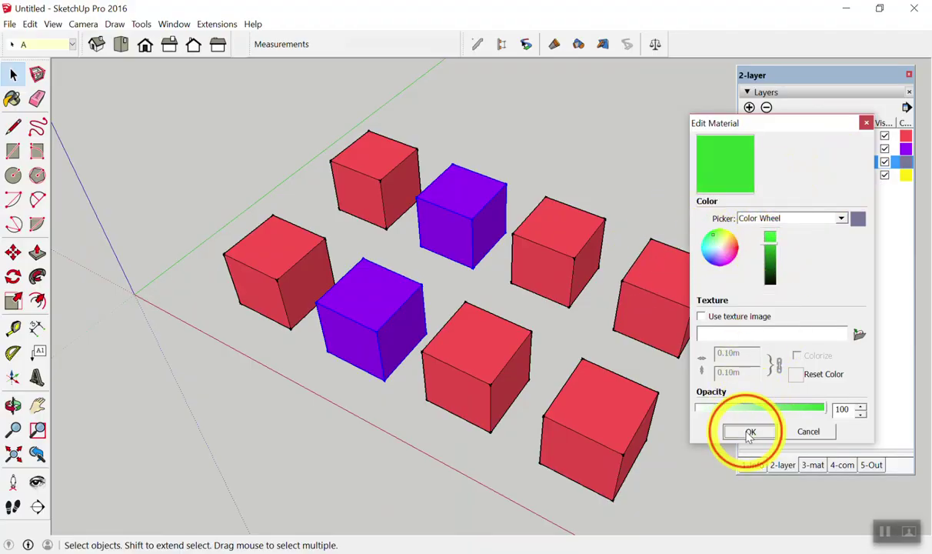
click(750, 431)
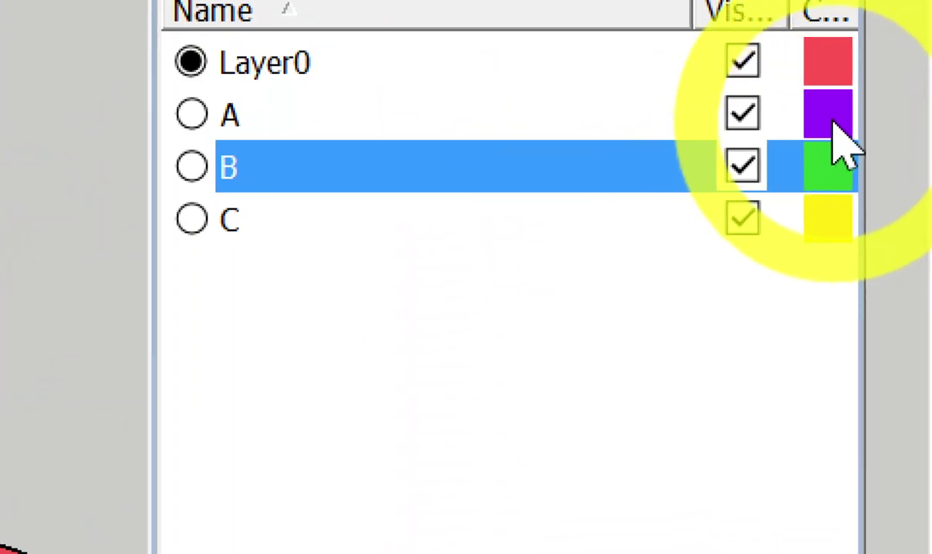
click(770, 285)
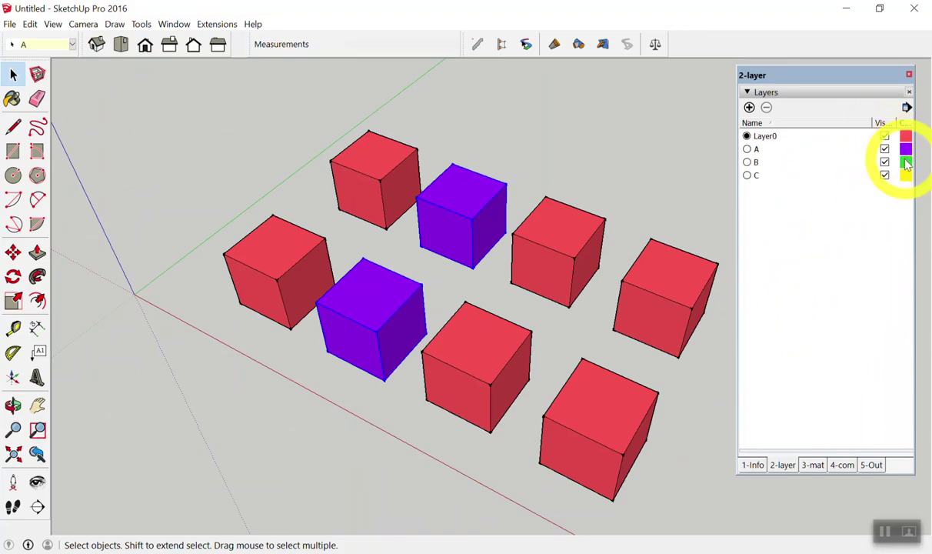
click(906, 162)
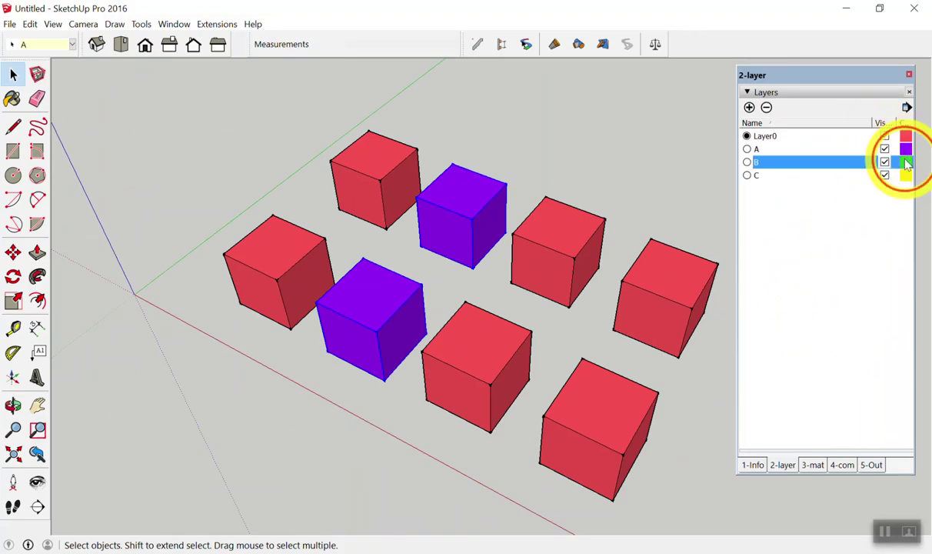
click(866, 122)
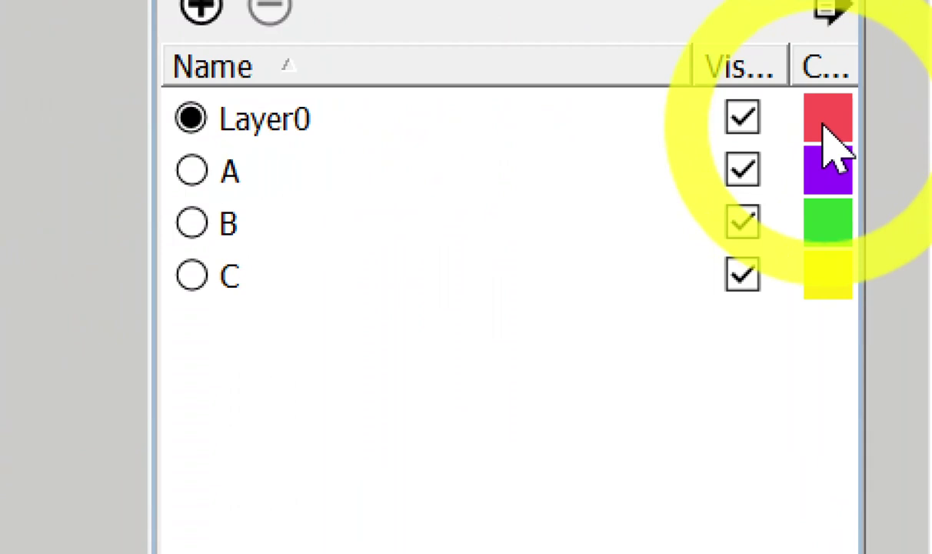
Step: Change layer A's colour from purple to blue, turning its two cubes blue
click(817, 185)
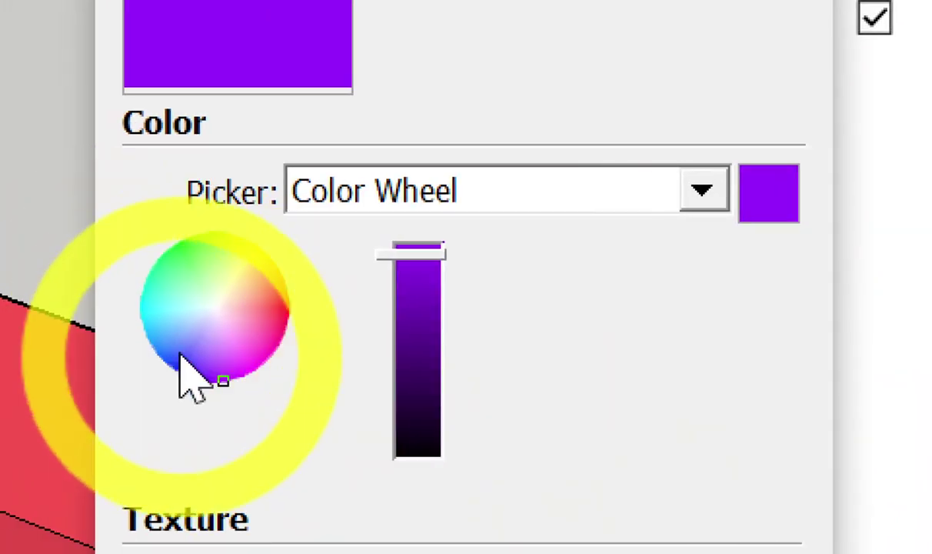
click(175, 352)
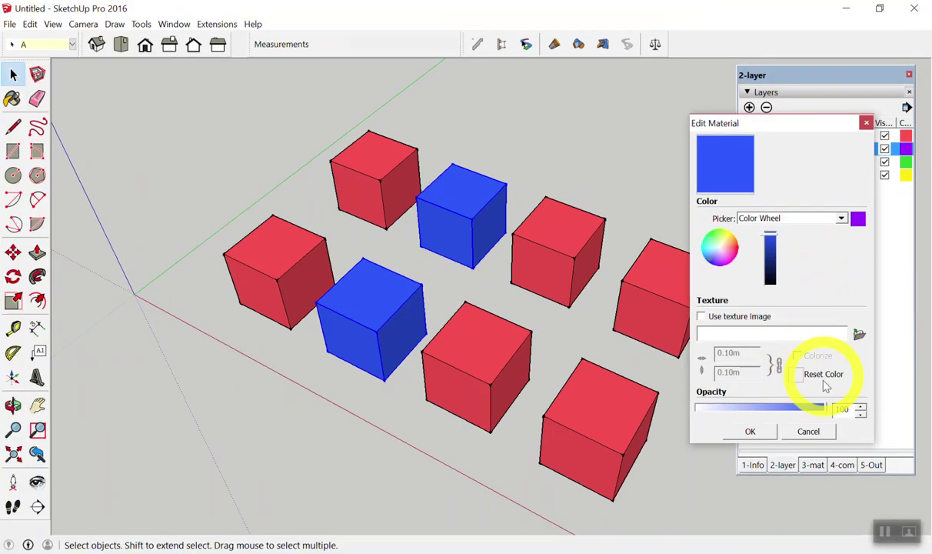
click(750, 432)
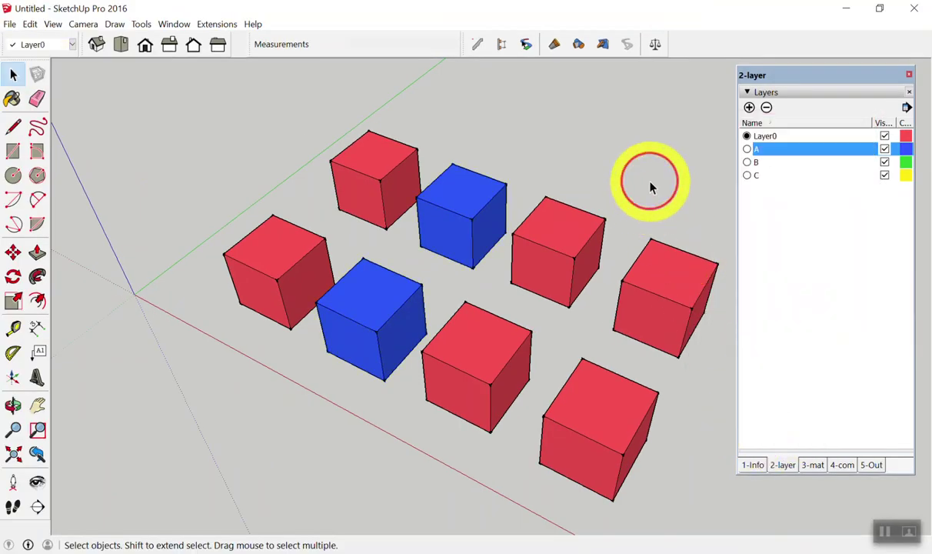
Step: Put the third cube of the back and front rows on layer B
scroll(412, 158, up, 2)
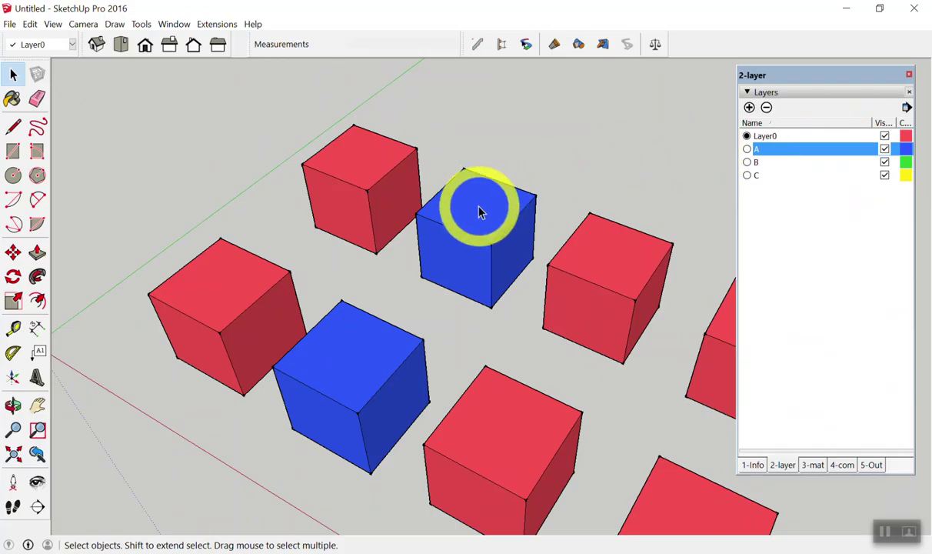
scroll(577, 219, down, 2)
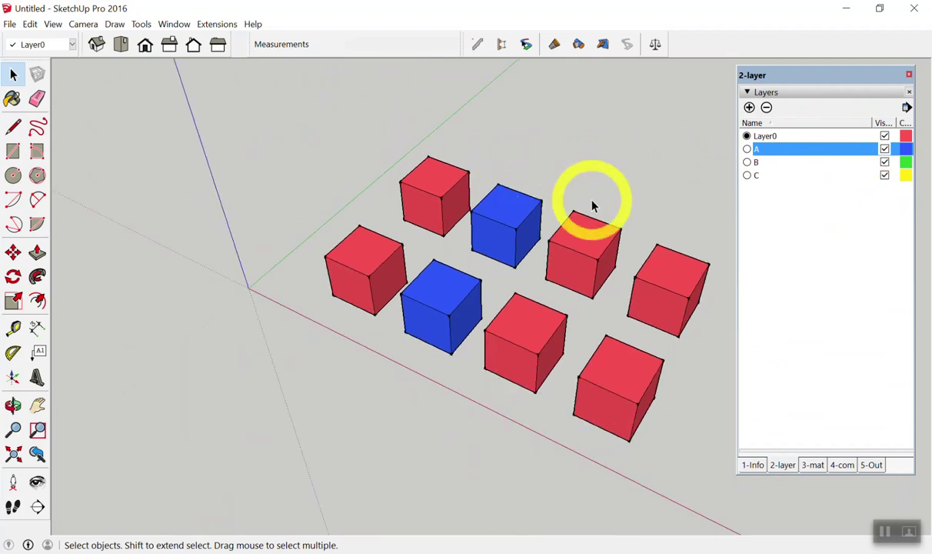
scroll(593, 205, up, 2)
click(569, 239)
shift+click(500, 360)
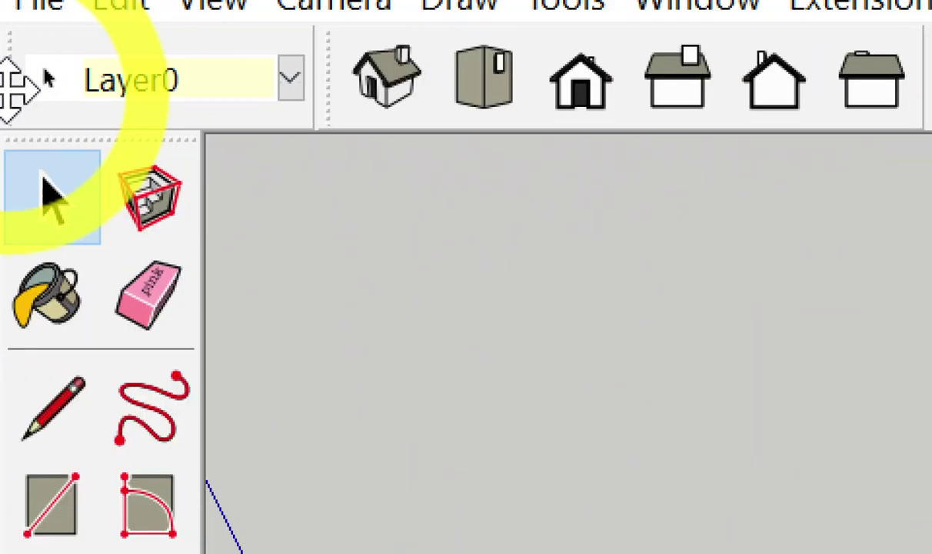
click(88, 83)
click(79, 199)
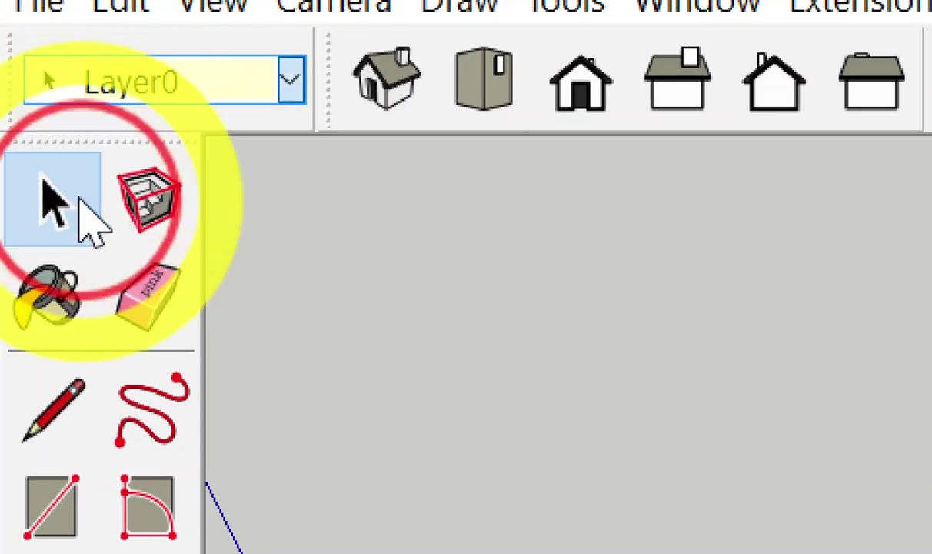
click(177, 125)
Step: Put the last cube of the back and front rows on layer C
scroll(130, 115, down, 3)
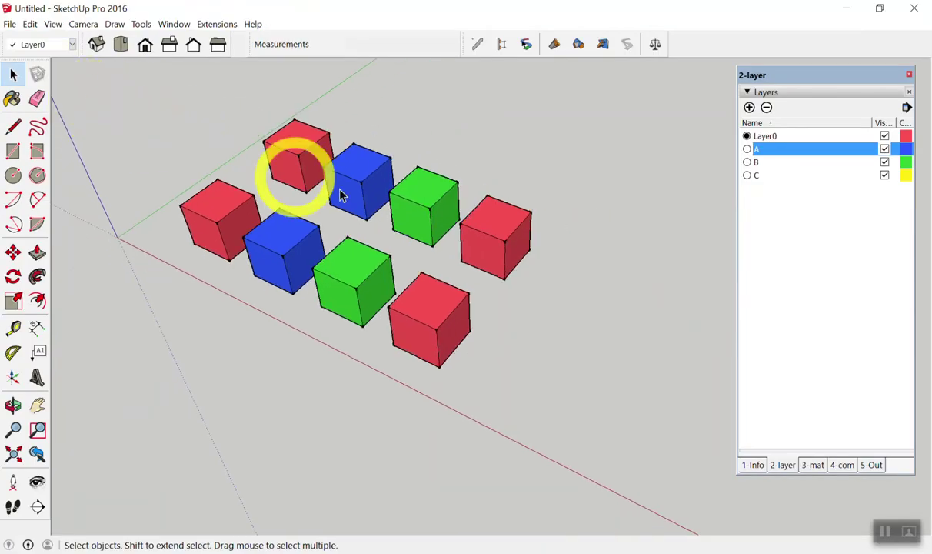
scroll(506, 237, up, 3)
click(506, 237)
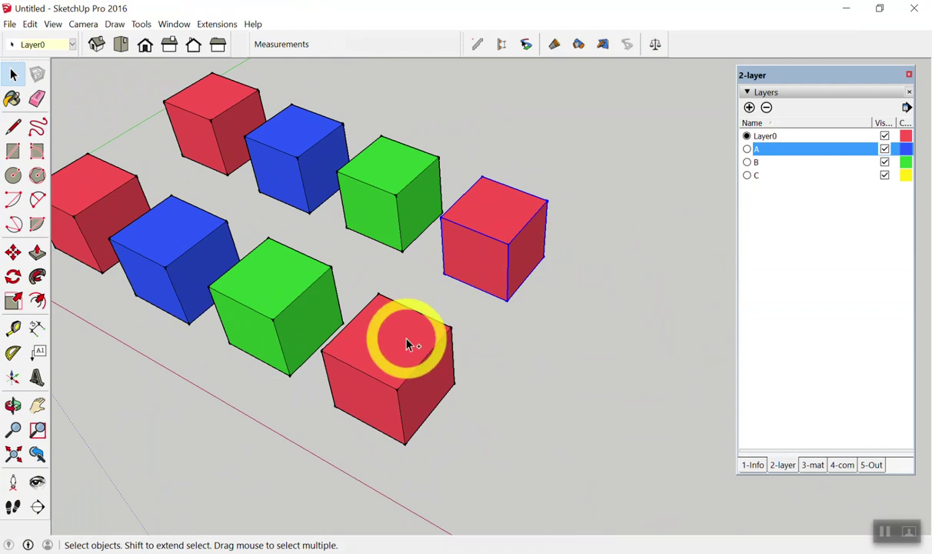
shift+click(410, 344)
click(110, 83)
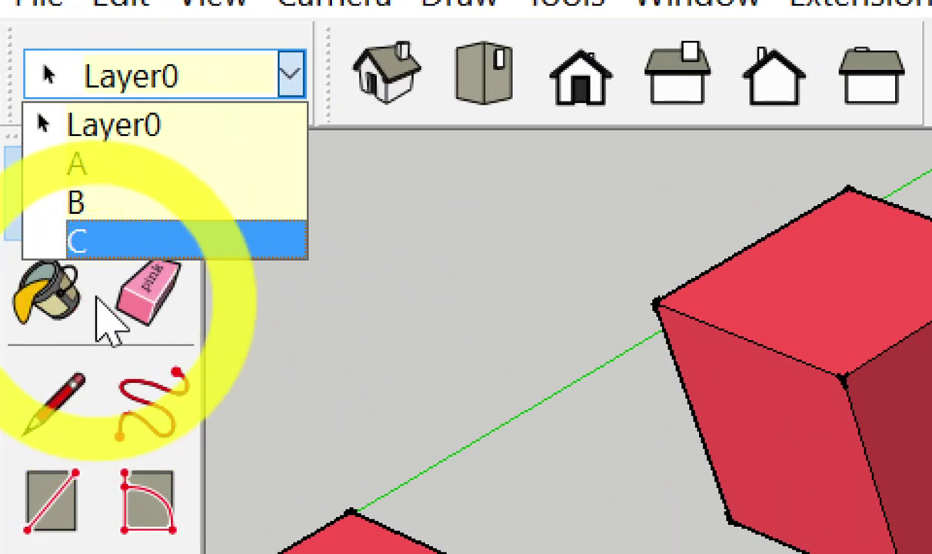
click(75, 174)
click(108, 102)
scroll(637, 233, down, 2)
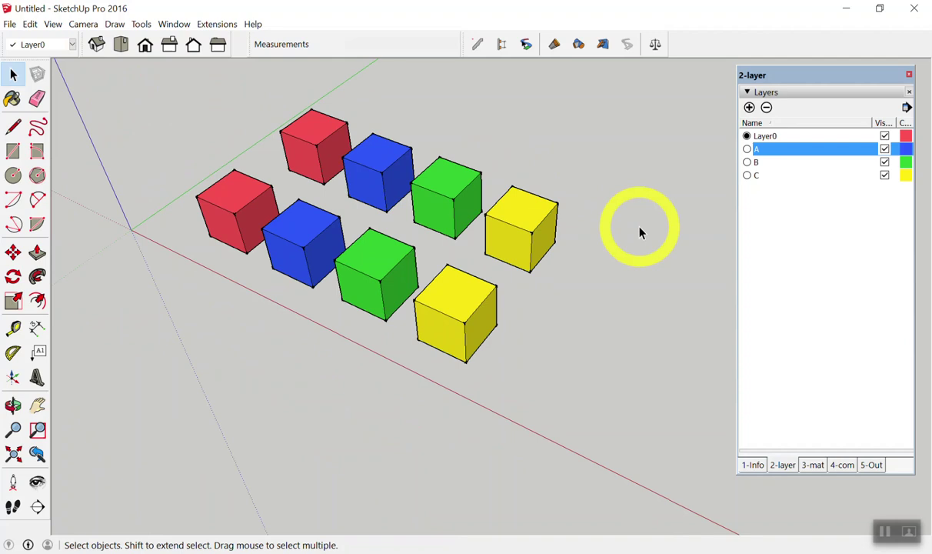
Step: Hide layers A, B and C, concealing the blue, green and yellow cubes
click(884, 175)
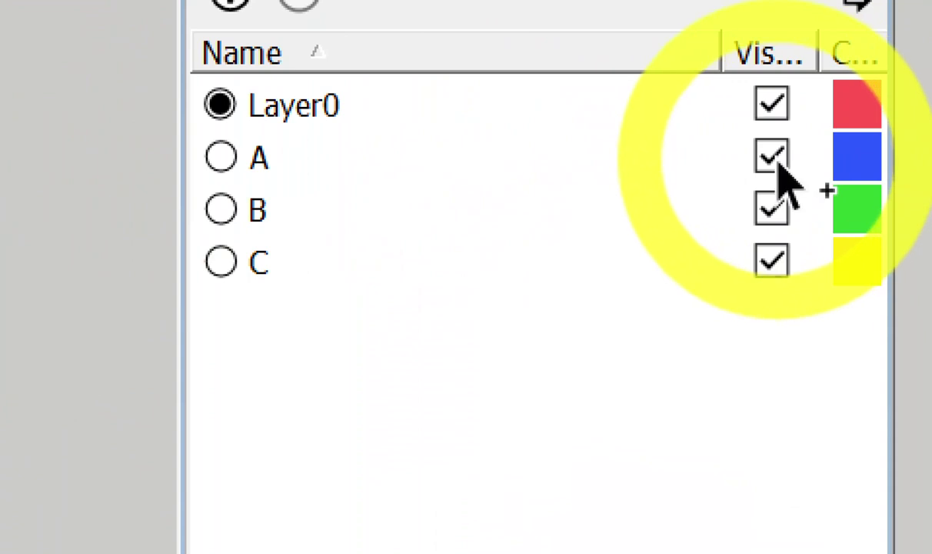
click(777, 164)
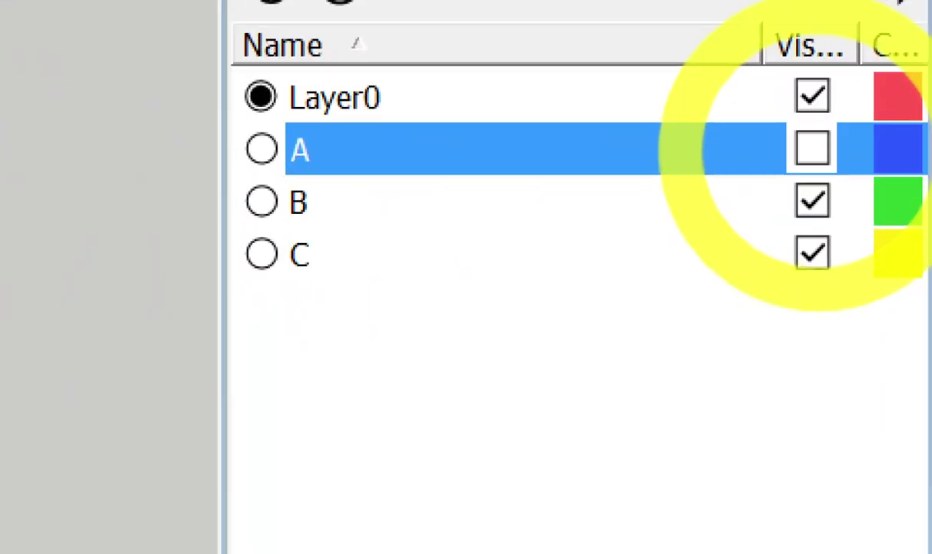
click(885, 150)
click(884, 149)
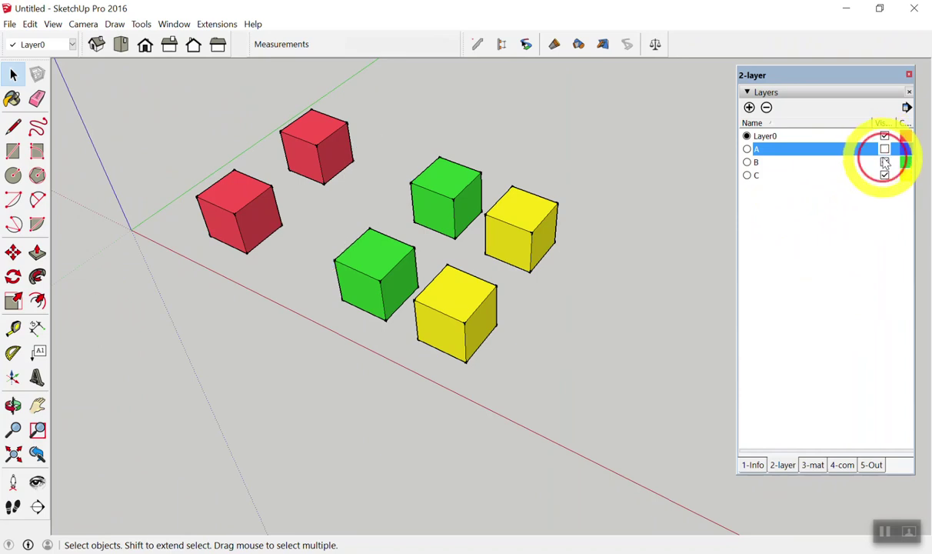
click(885, 163)
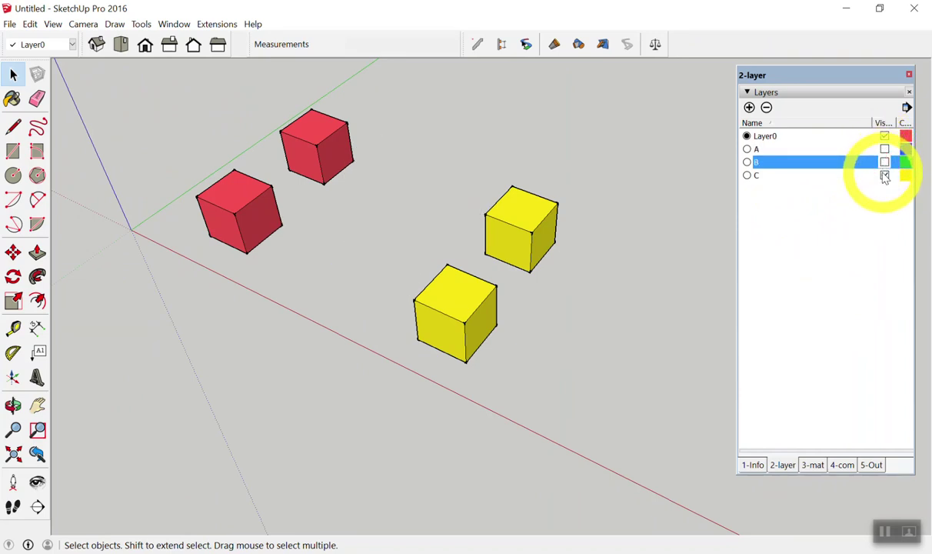
click(885, 175)
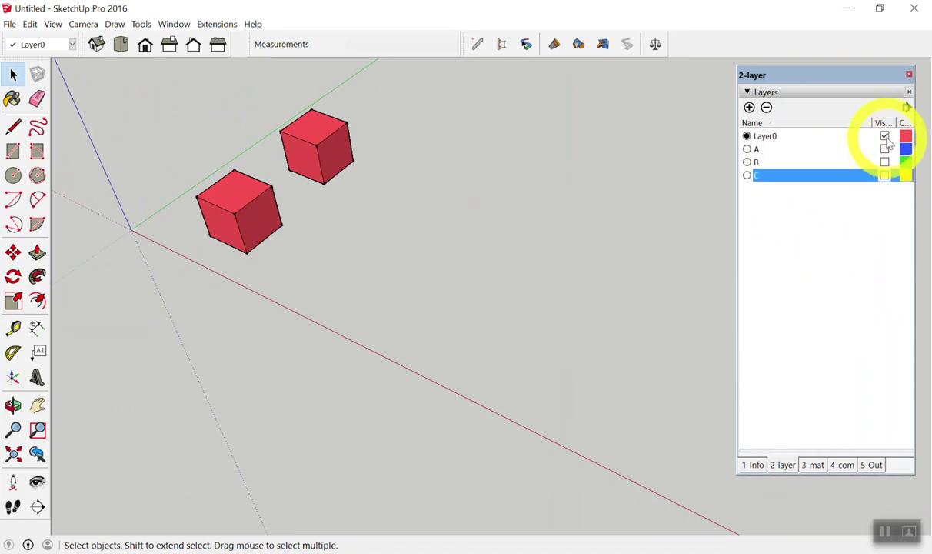
Step: Dismiss the Layer0 cannot-hide warning, then make layers A, B and C visible again
click(884, 136)
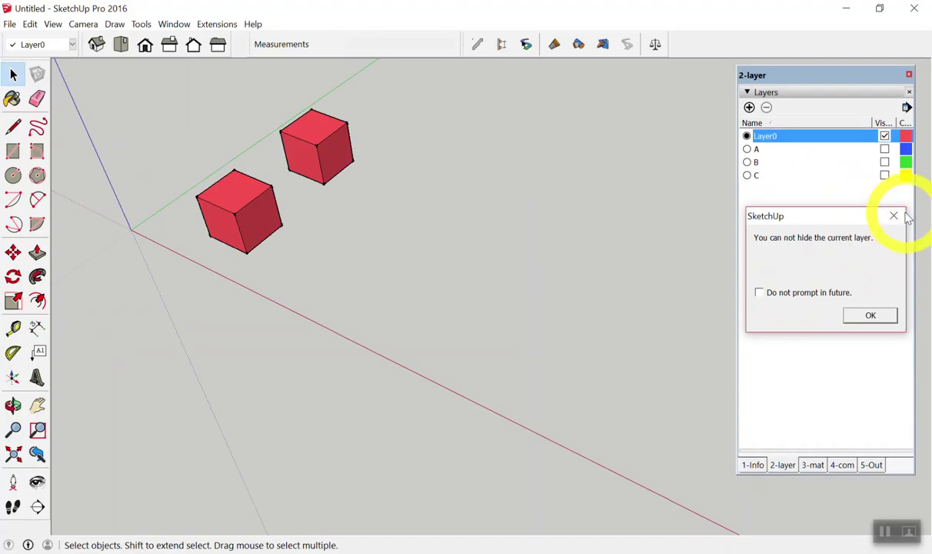
click(904, 215)
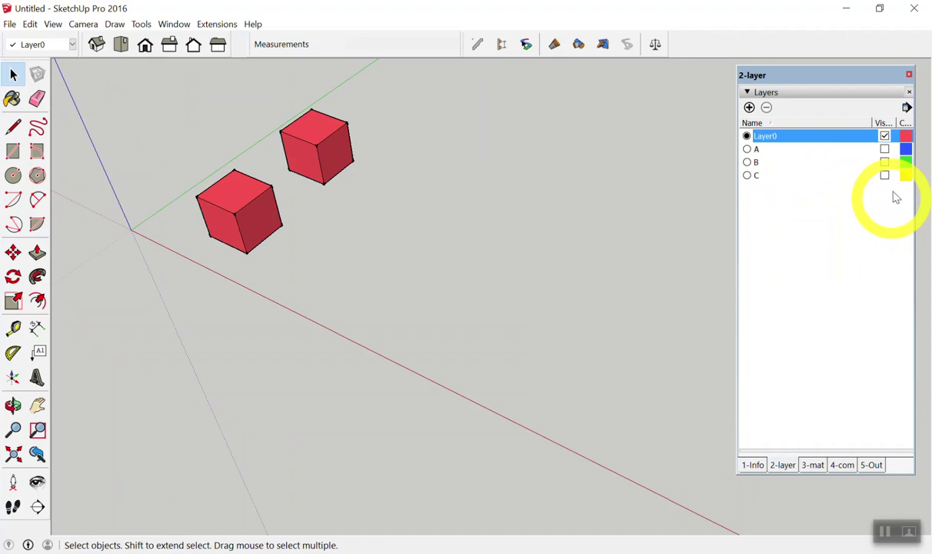
click(885, 162)
click(884, 149)
click(884, 175)
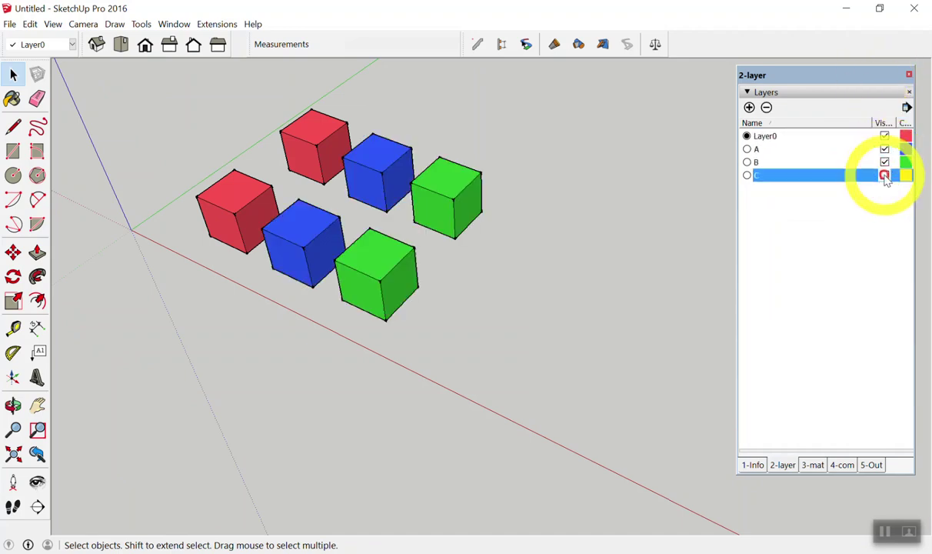
click(885, 176)
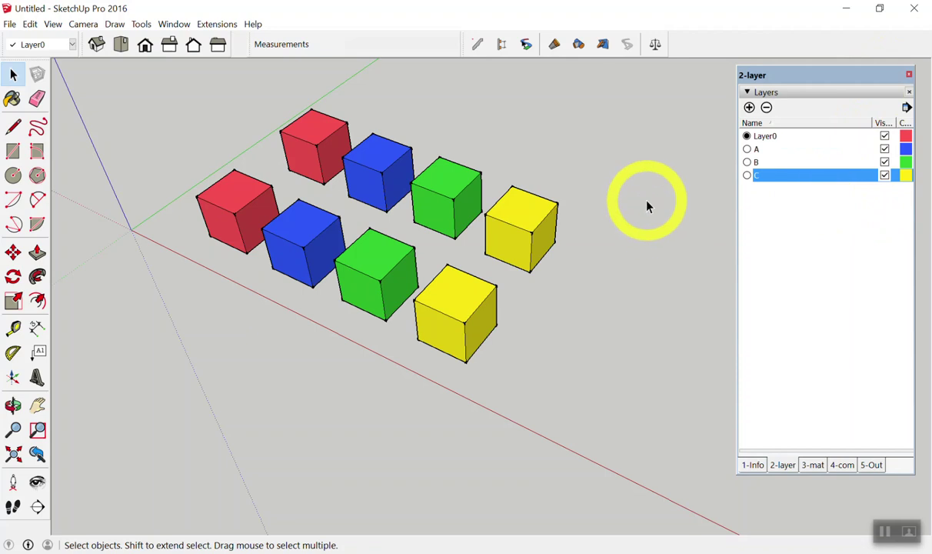
Step: Add a new layer named D
click(820, 248)
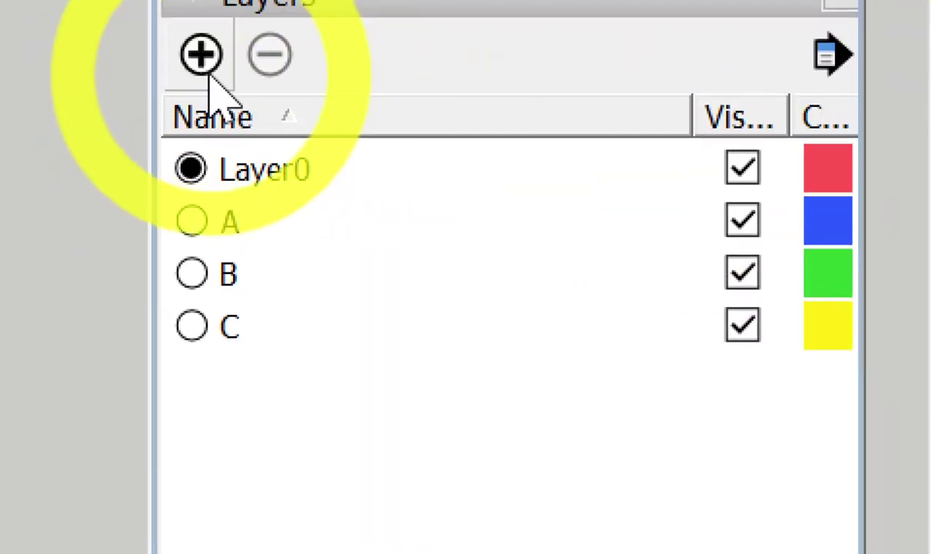
click(206, 68)
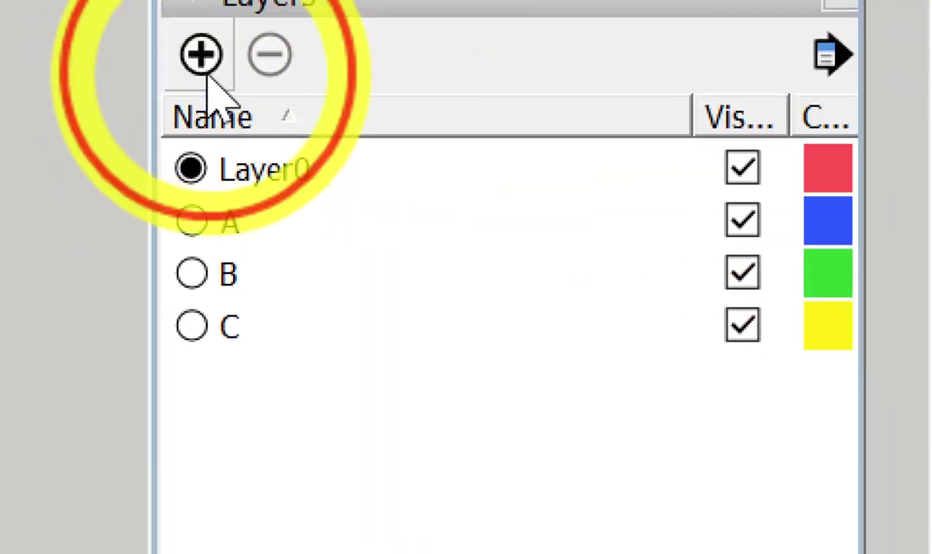
text(D)
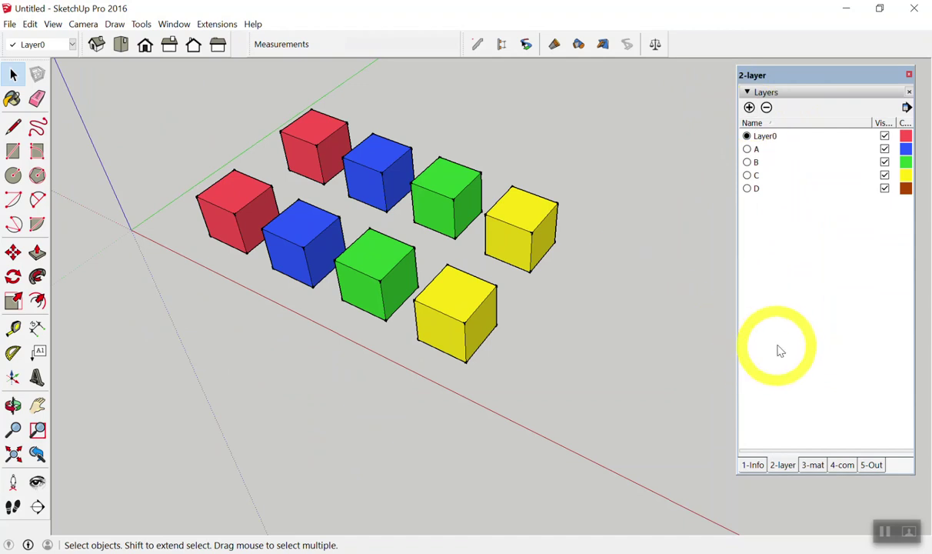
click(783, 350)
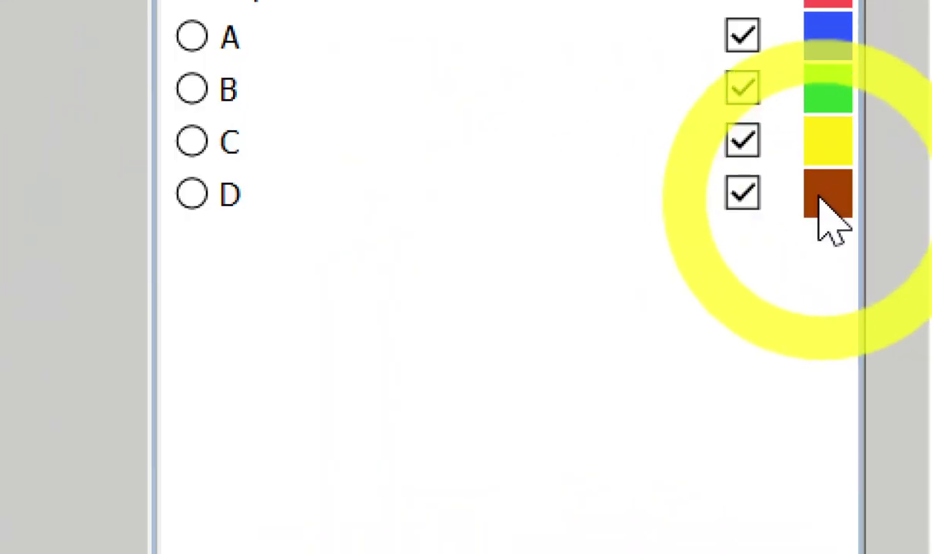
Step: Give layer D a light pink-purple colour
click(821, 201)
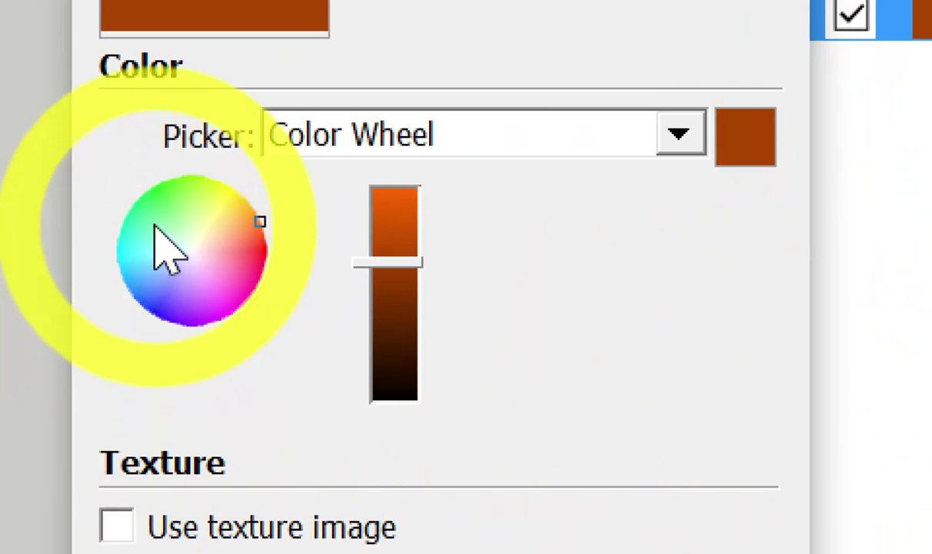
click(208, 313)
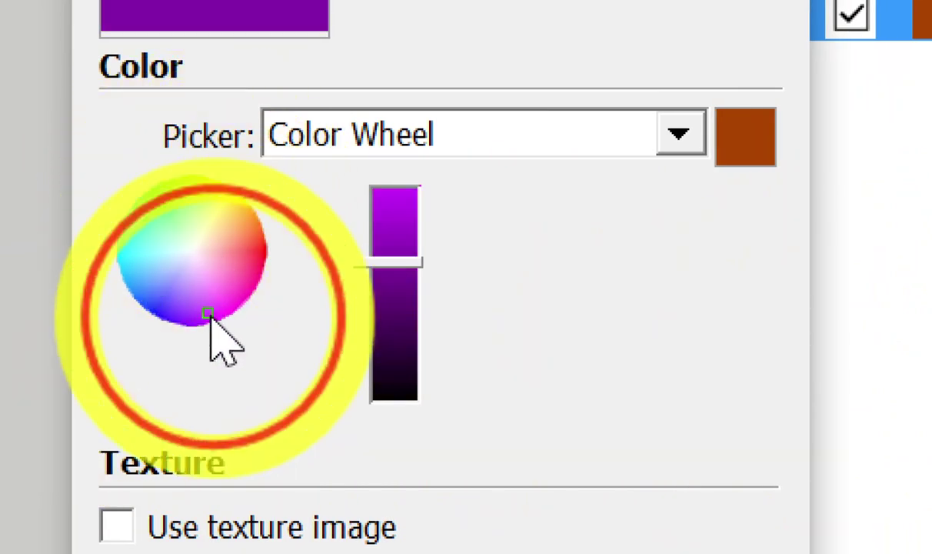
click(206, 285)
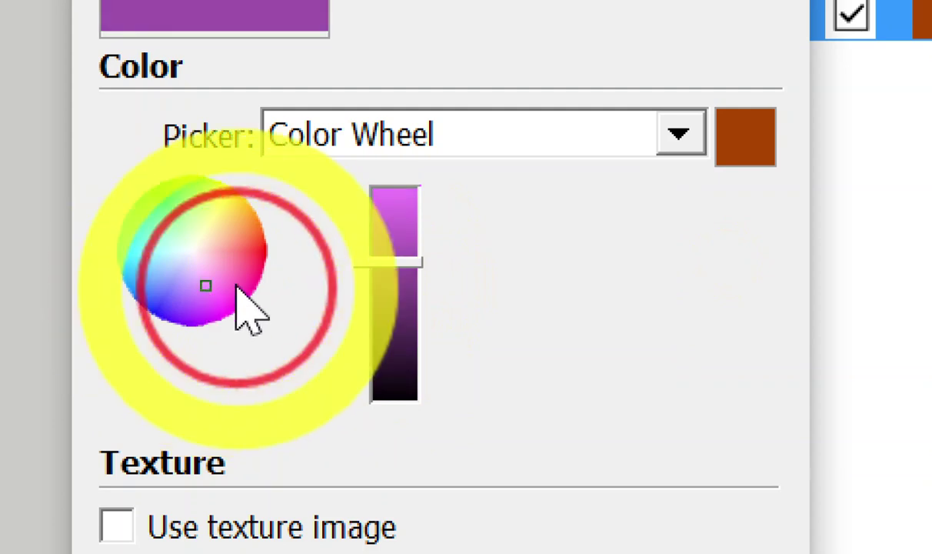
click(398, 221)
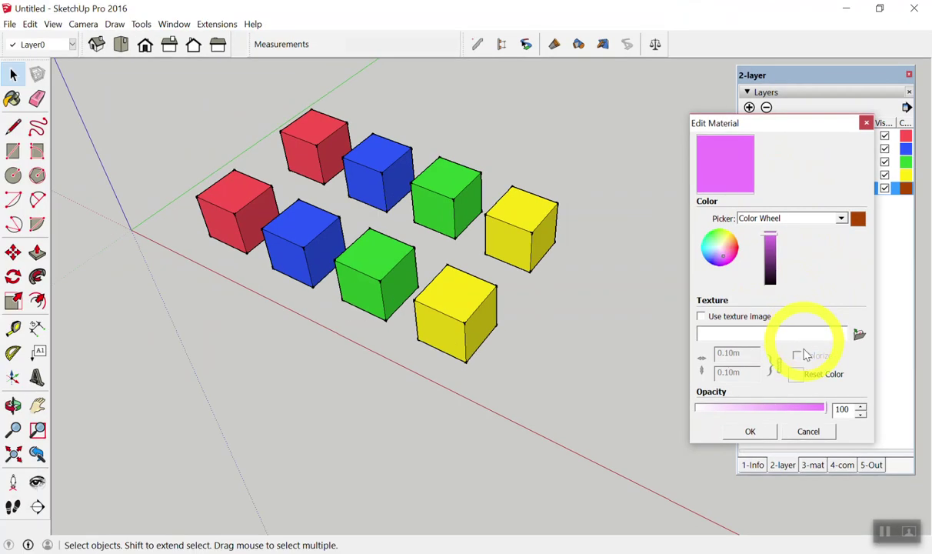
click(750, 431)
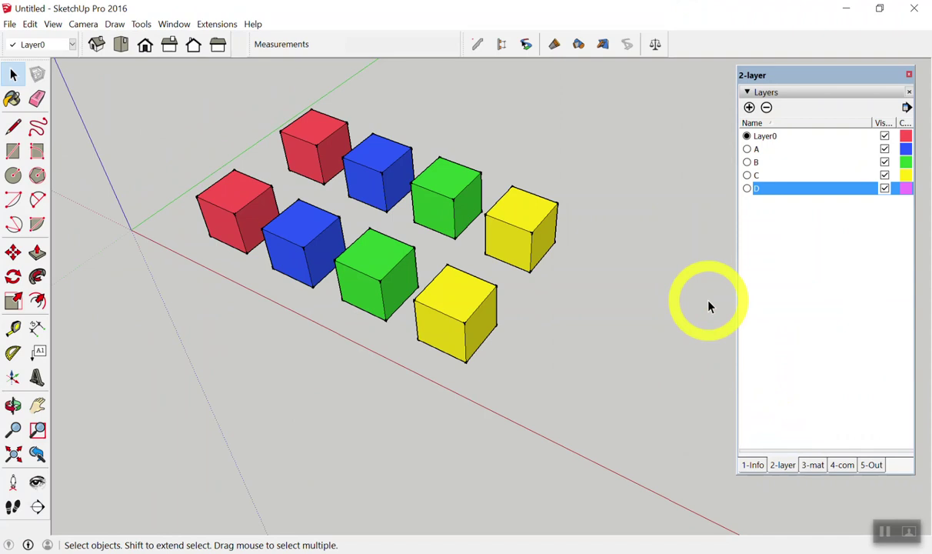
click(235, 195)
Step: Paste a copy of the two red cubes right of the grid on layer D
shift+click(327, 154)
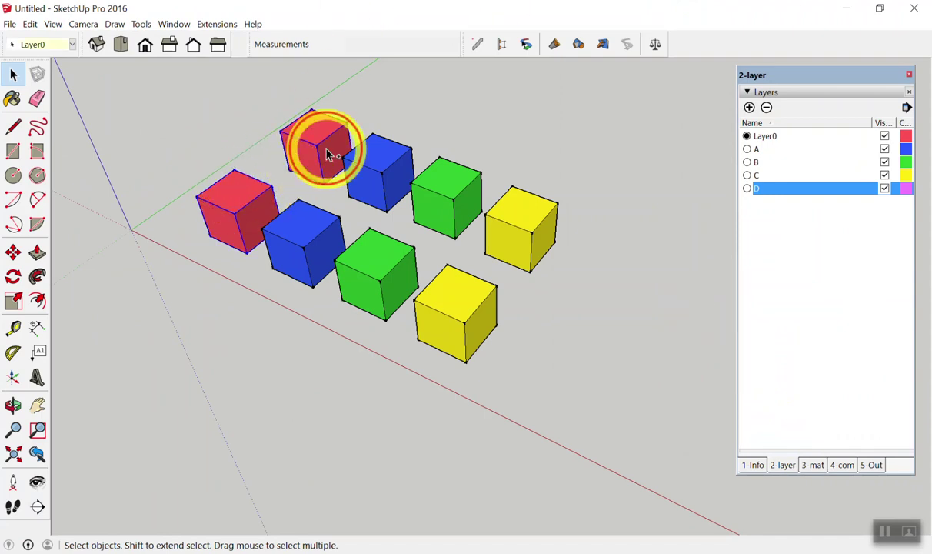
key(ctrl+v)
click(494, 370)
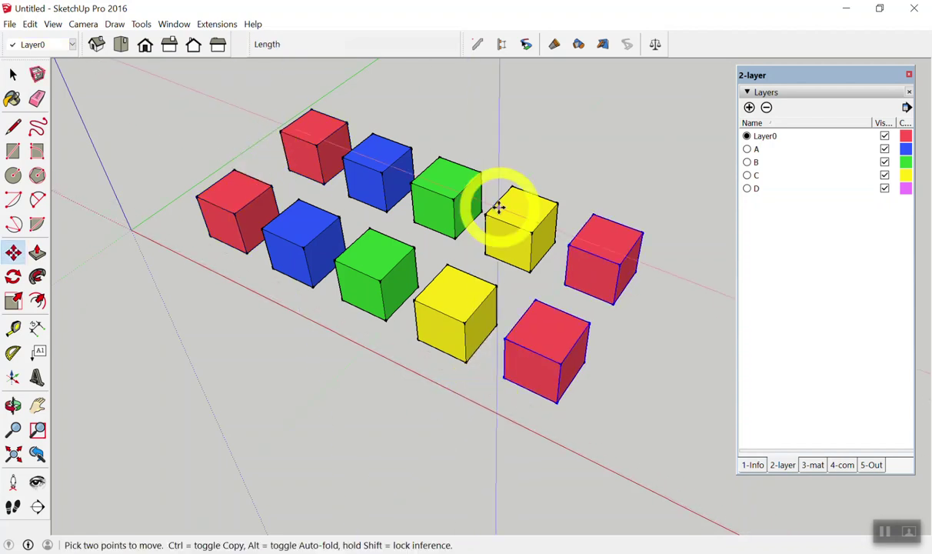
click(38, 44)
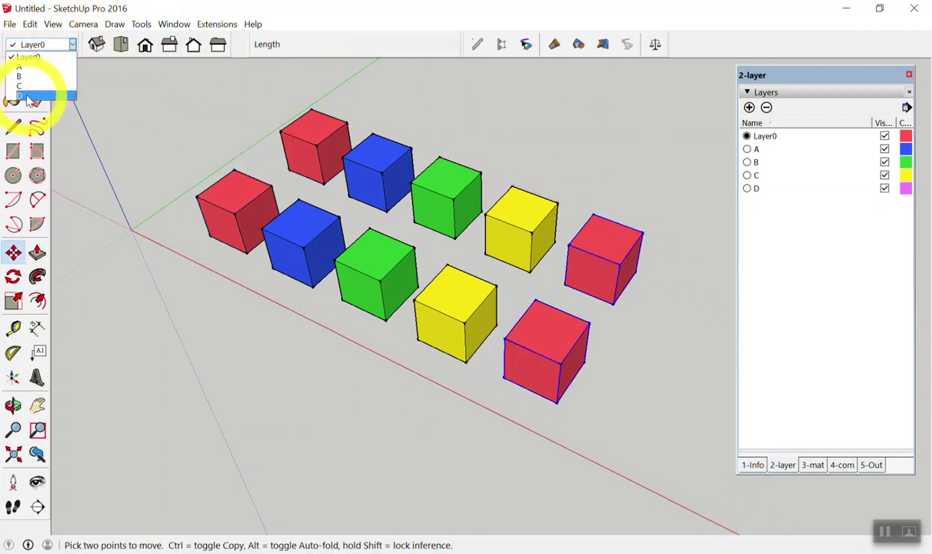
click(23, 94)
key(space)
click(218, 297)
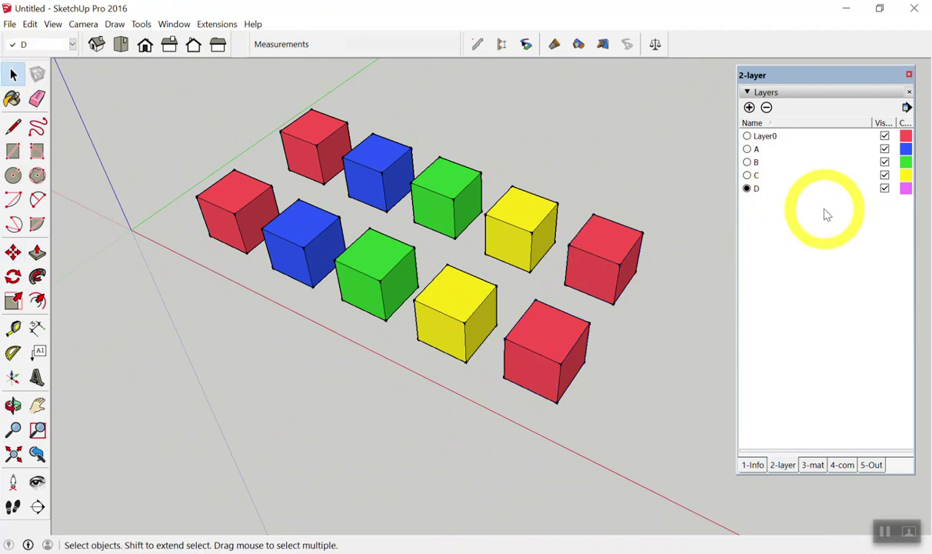
click(885, 189)
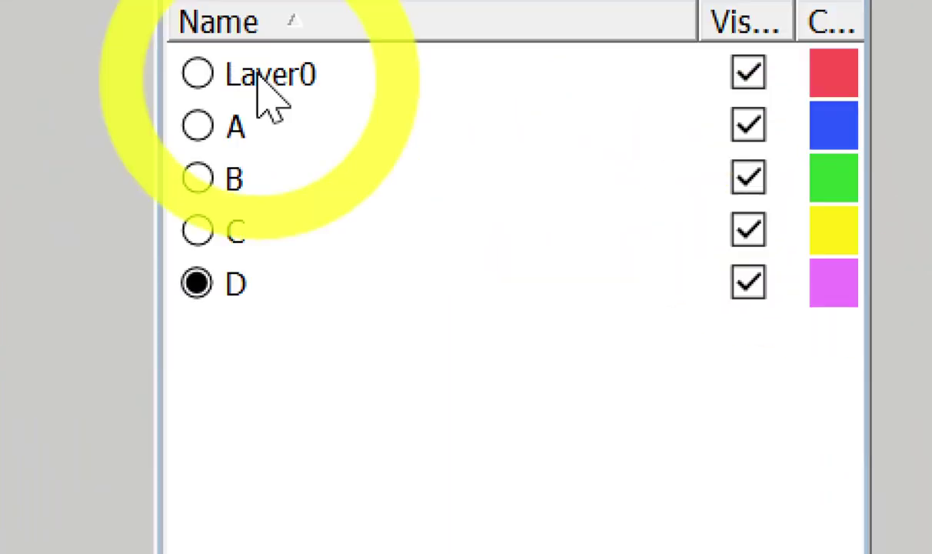
Step: With Layer0 current, copy the two red cubes to the row end and assign them to layer D
click(198, 74)
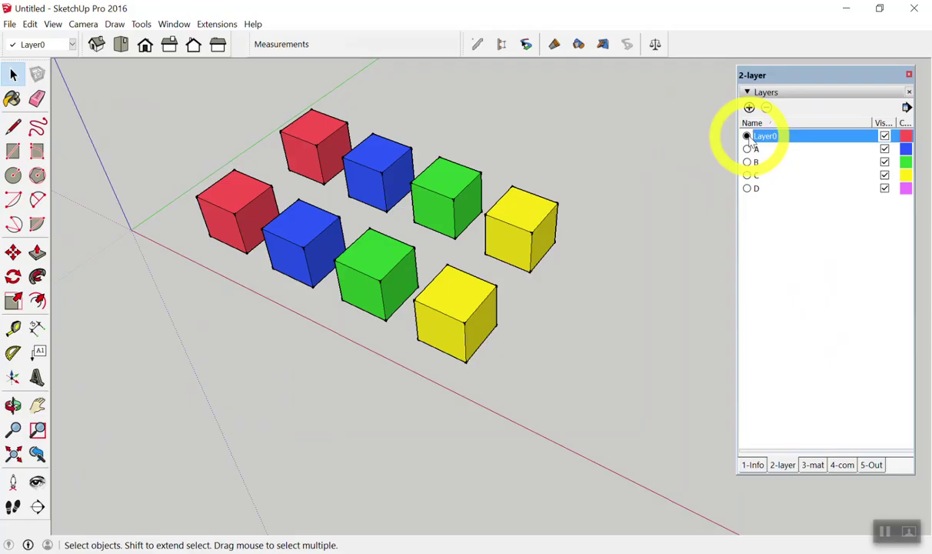
click(254, 209)
ctrl+click(309, 139)
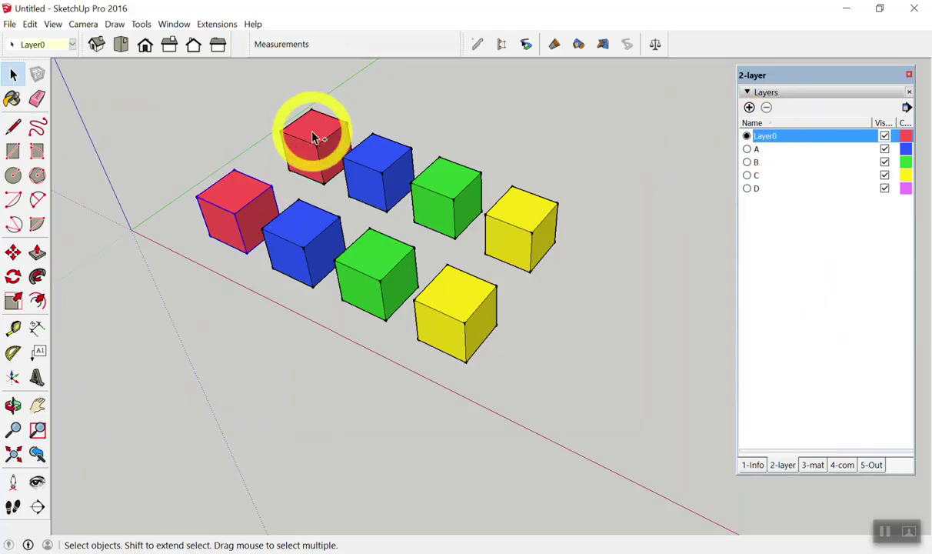
key(ctrl+c)
key(ctrl+v)
click(509, 377)
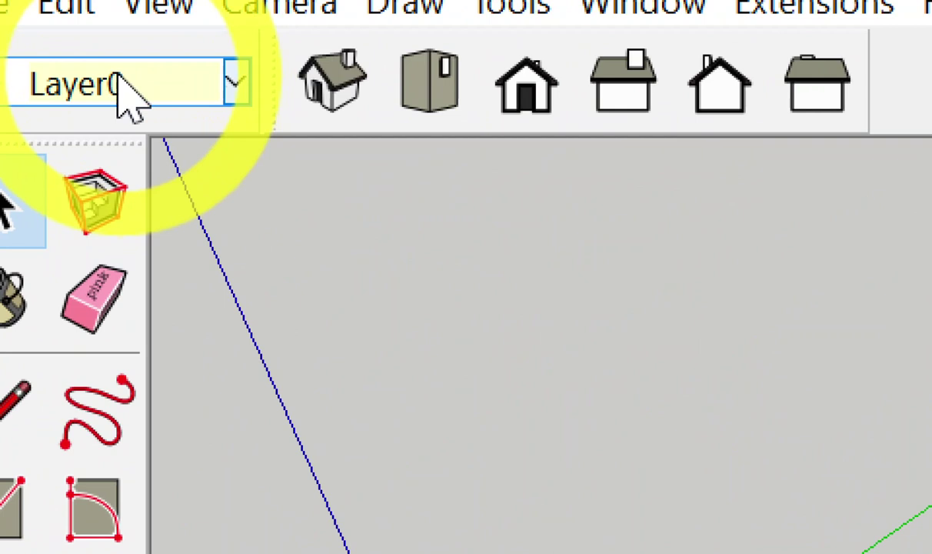
click(42, 60)
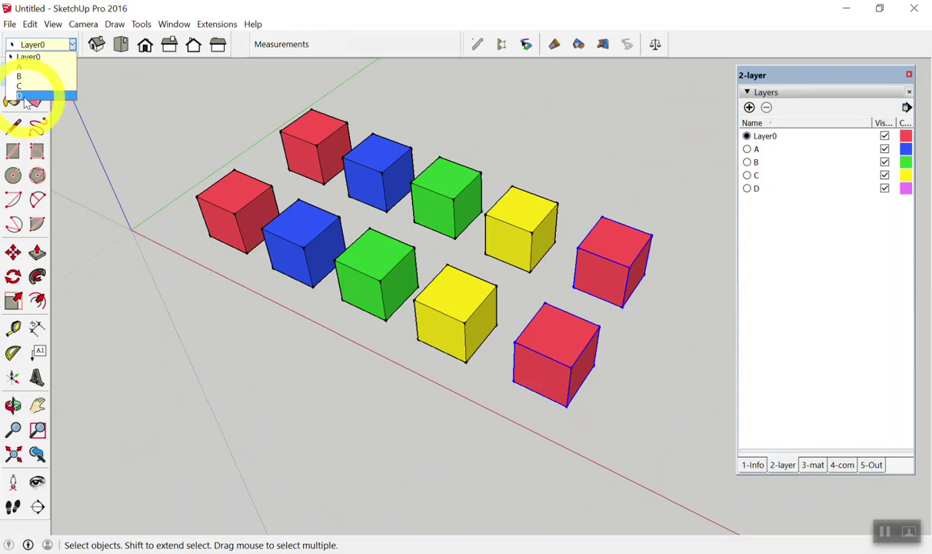
click(24, 97)
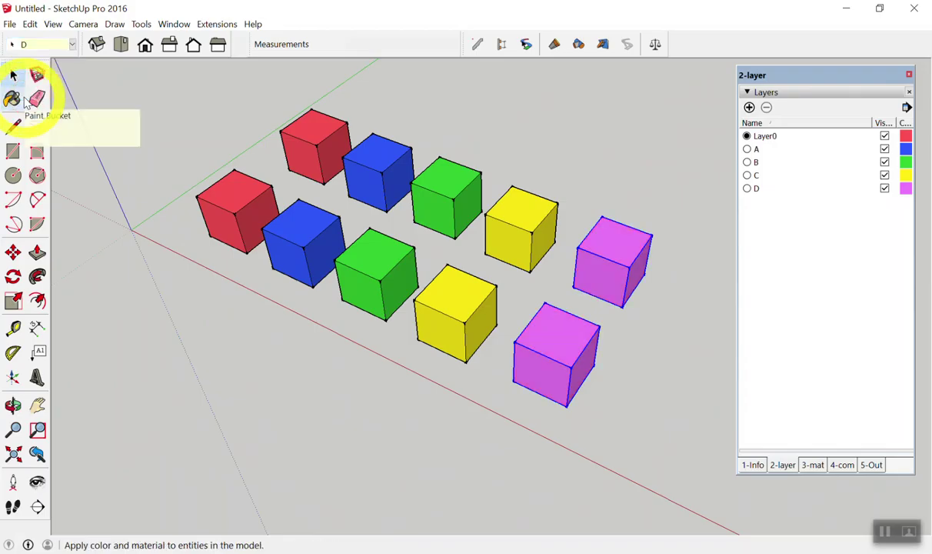
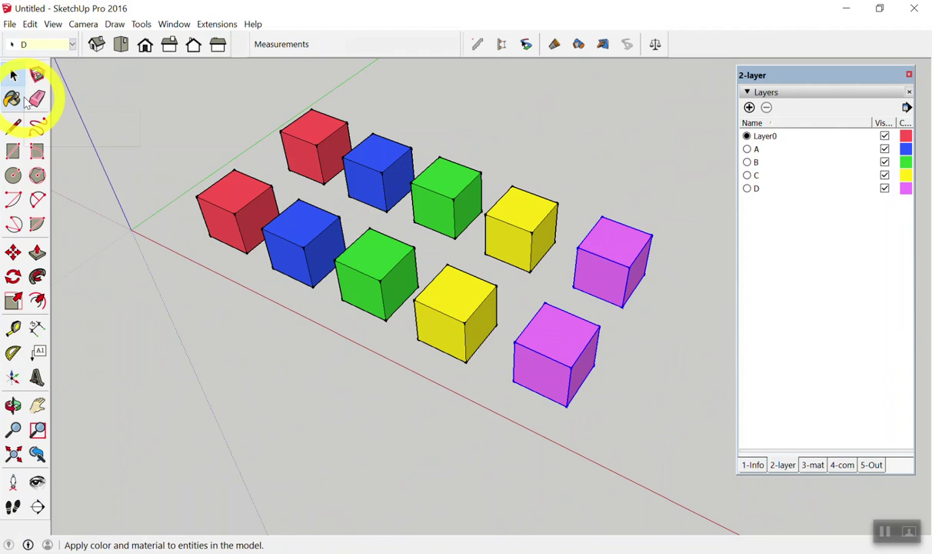
Step: Make layer A the current layer
key(space)
scroll(454, 266, down, 2)
scroll(574, 312, down, 2)
scroll(582, 326, up, 1)
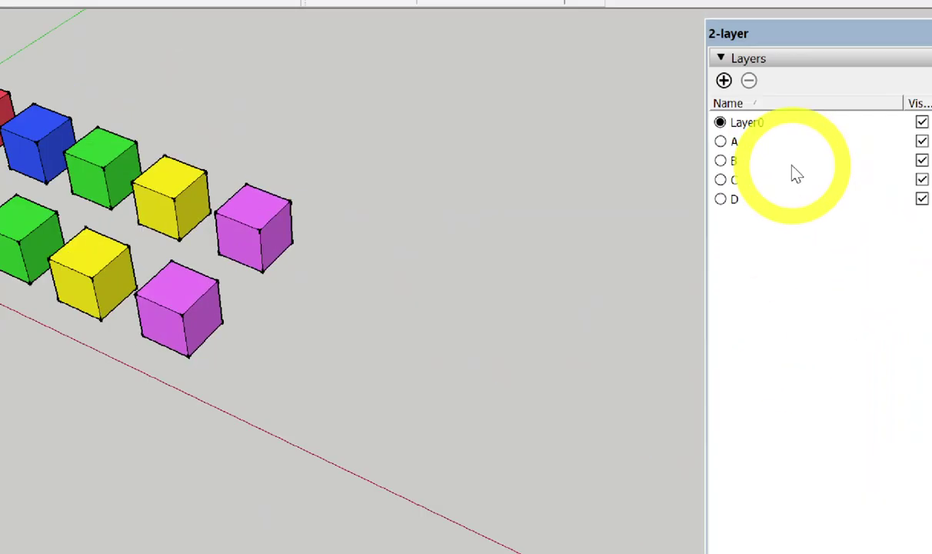
click(676, 106)
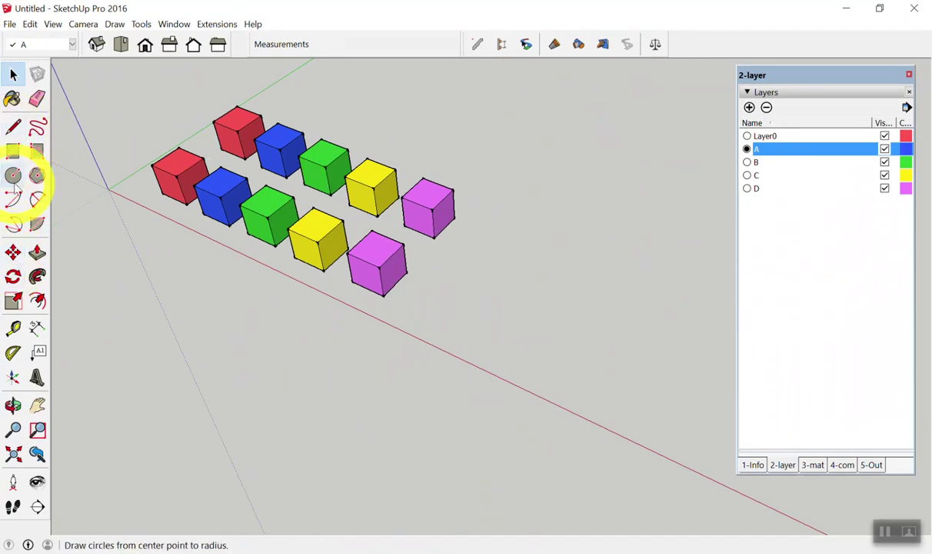
Step: Draw a 1 m square on the ground and push/pull it into a blue cube
click(13, 154)
click(466, 323)
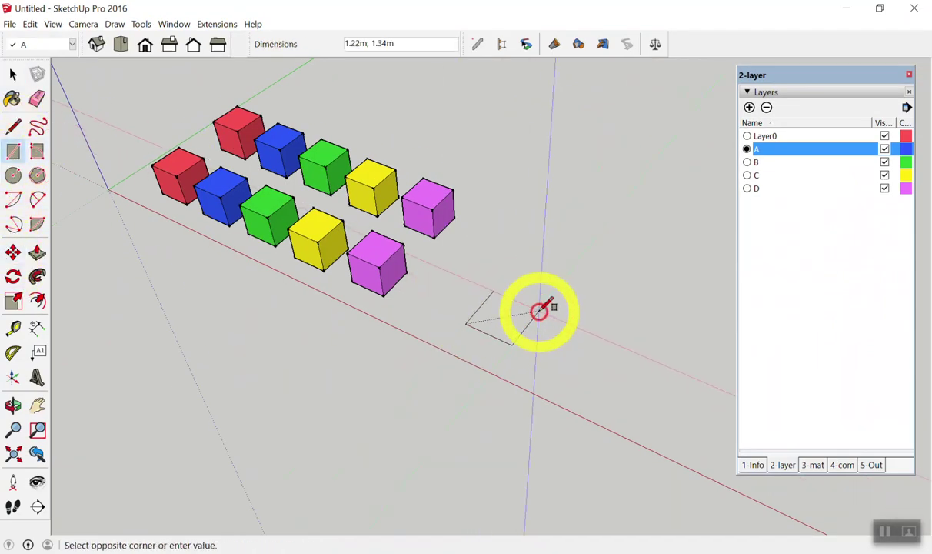
click(539, 310)
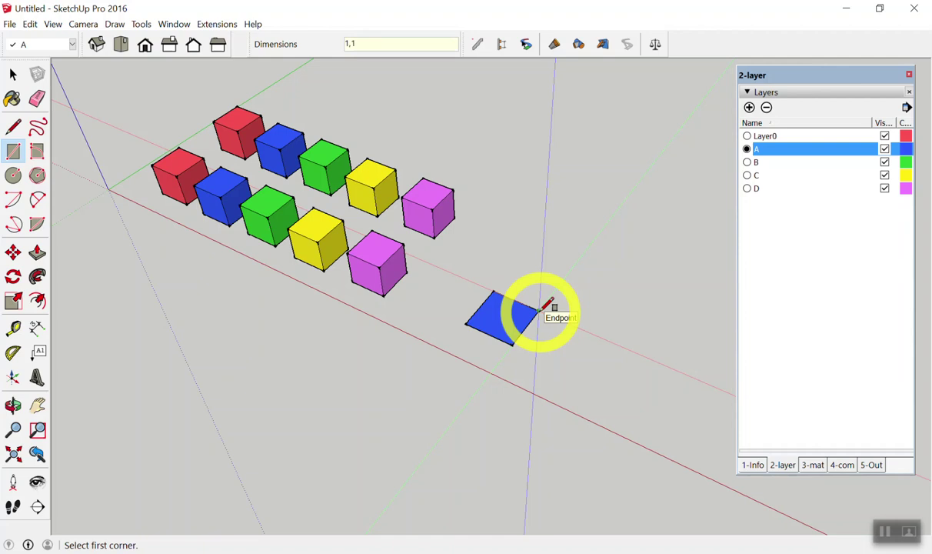
key(p)
click(504, 318)
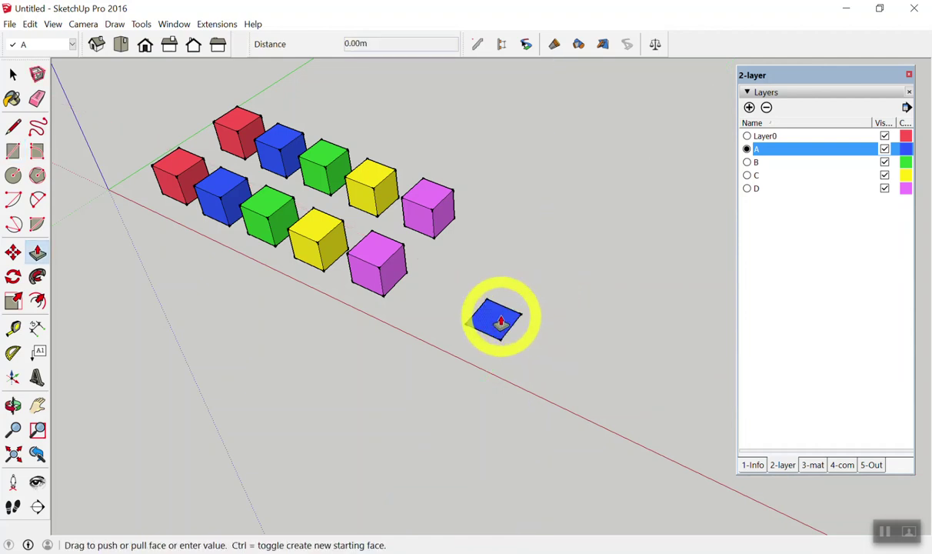
click(499, 291)
click(500, 291)
key(space)
scroll(499, 291, up, 1)
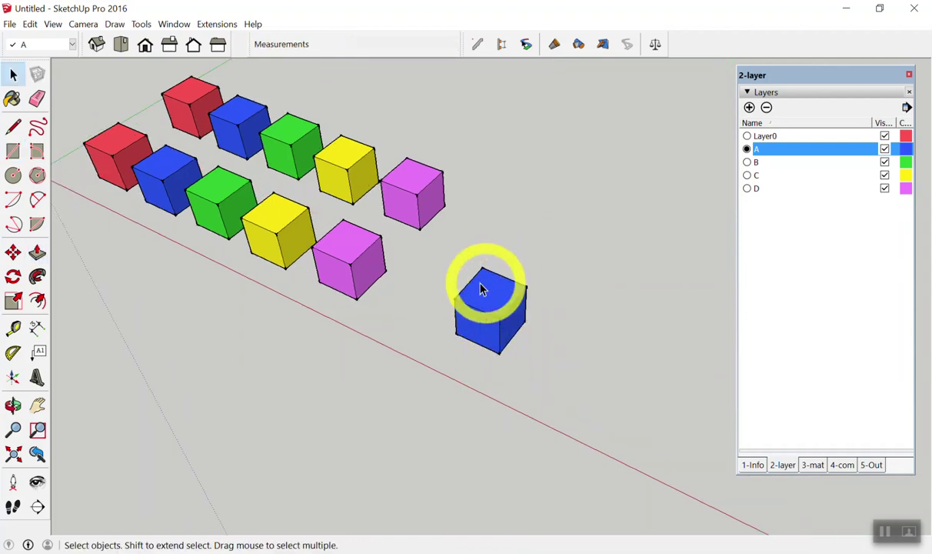
Step: Group the blue cube's geometry with Make Group
right_click(493, 309)
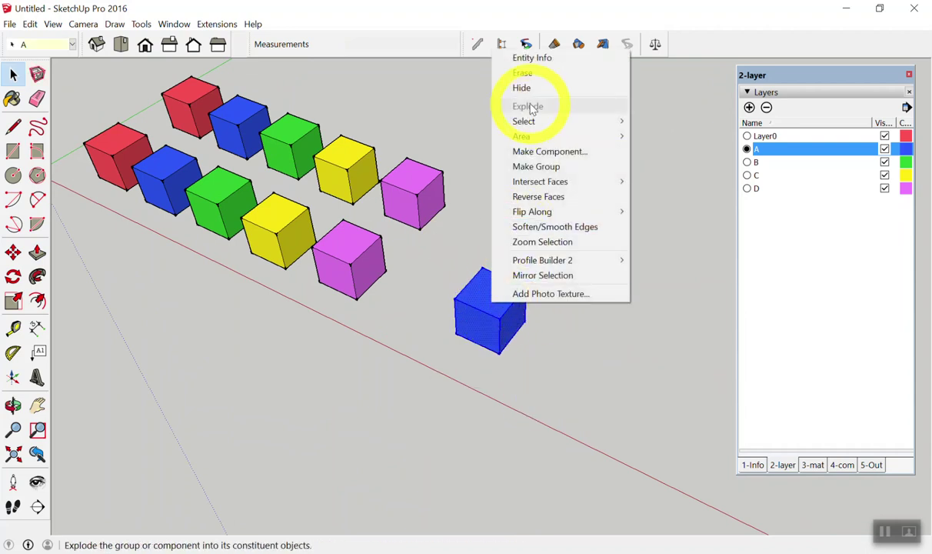
click(541, 373)
scroll(660, 377, up, 2)
scroll(660, 377, up, 2)
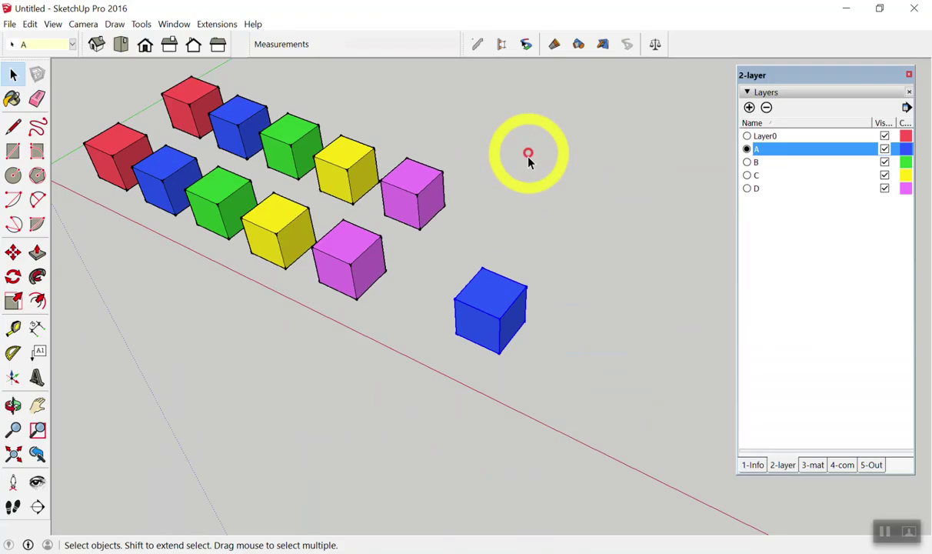
Step: Copy the grouped cube and paste four copies to form a row of five
click(430, 295)
scroll(387, 258, down, 2)
key(ctrl+c)
key(ctrl+v)
click(433, 344)
key(ctrl+v)
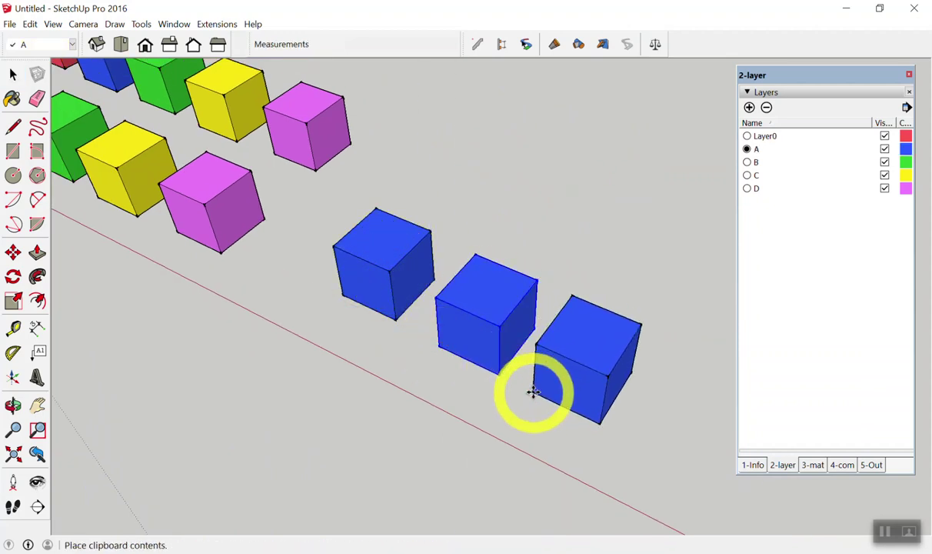
click(531, 392)
scroll(531, 392, down, 2)
key(ctrl+v)
click(580, 387)
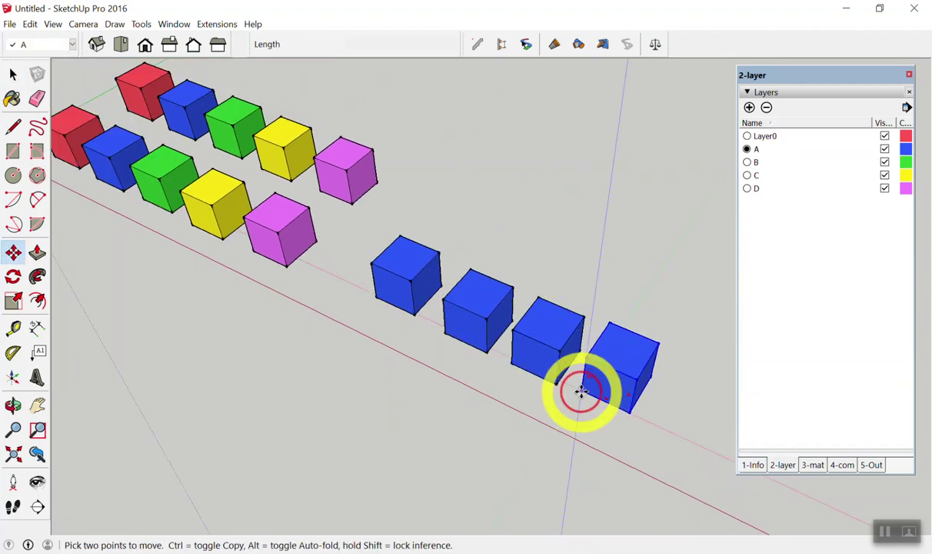
key(ctrl+v)
click(657, 421)
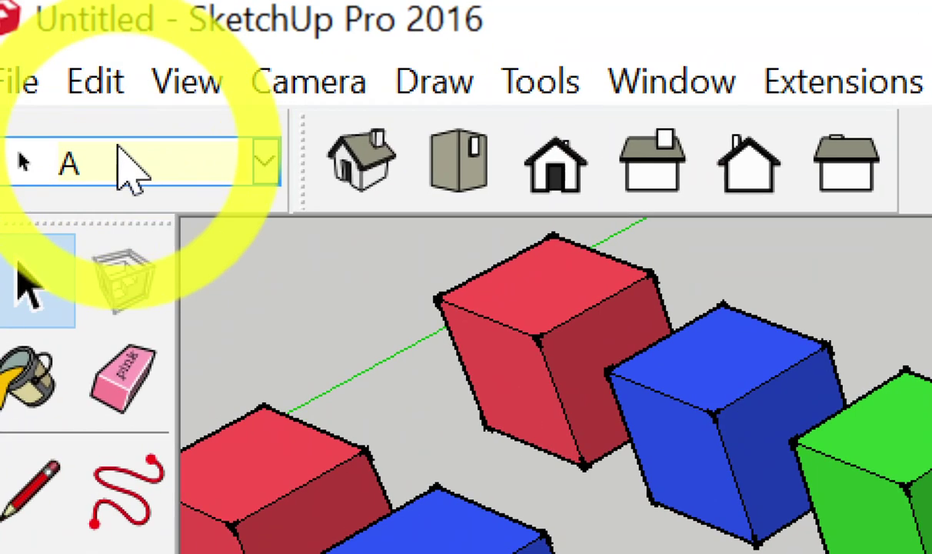
Step: Pick Layer0, then move the second, third and fourth cubes to layers B, C and D
click(131, 166)
click(86, 216)
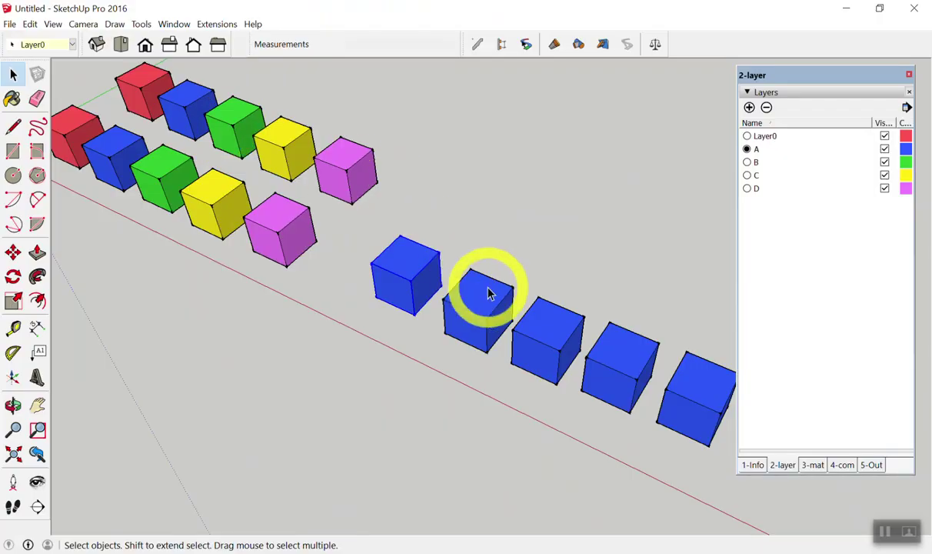
click(490, 297)
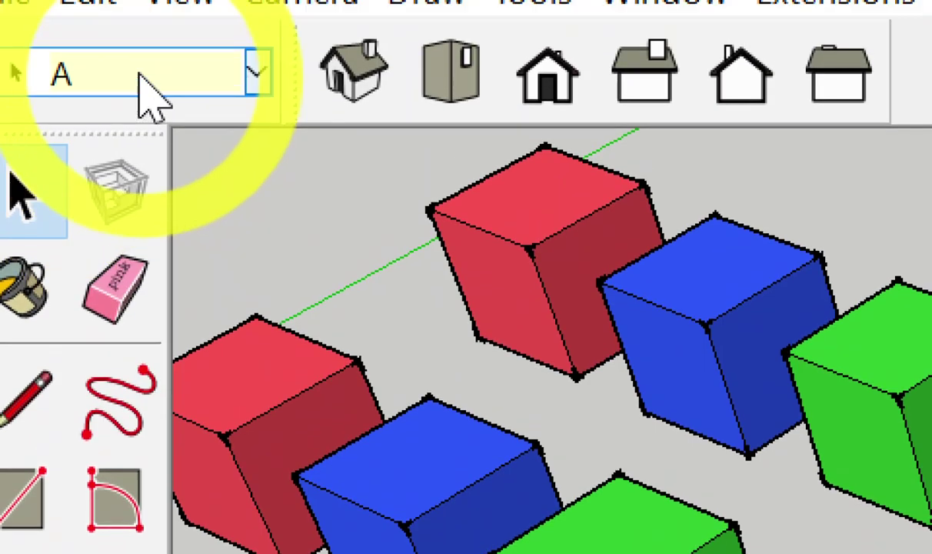
click(146, 77)
click(104, 219)
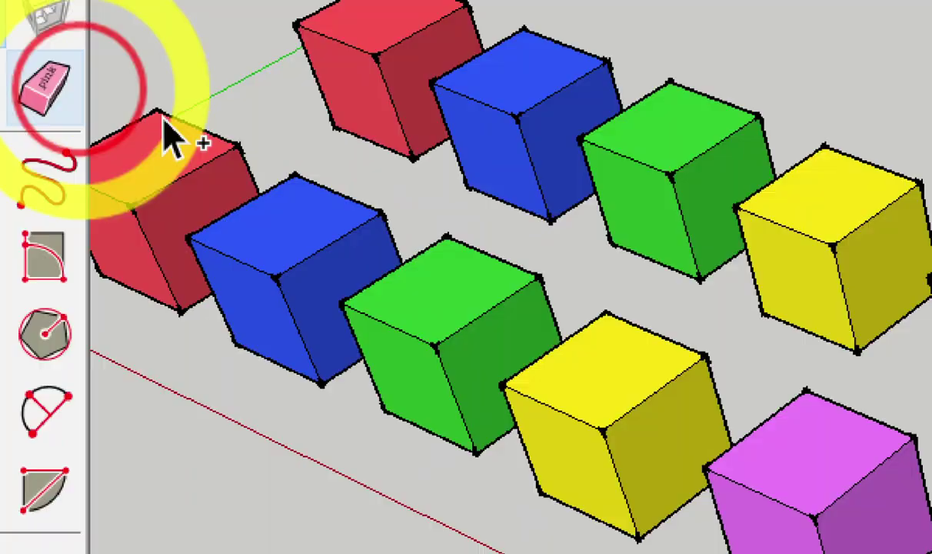
click(616, 359)
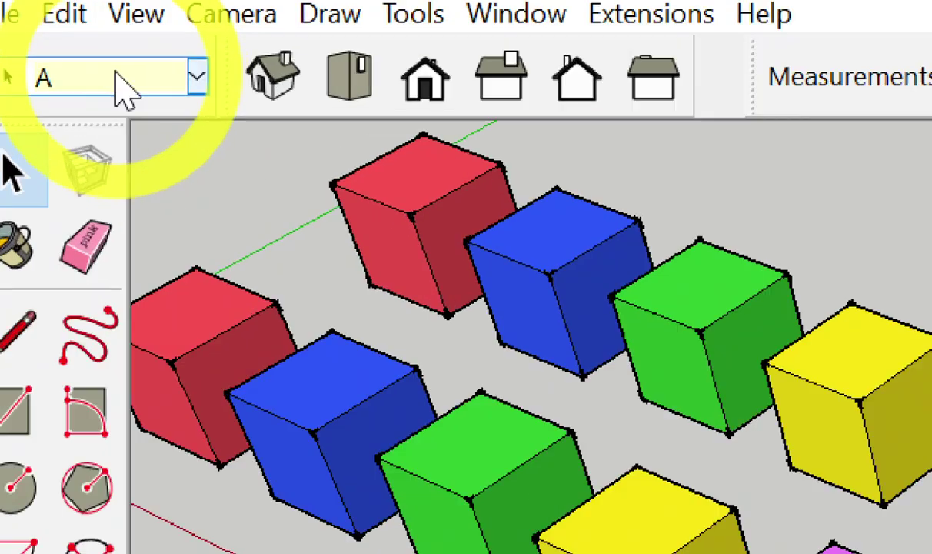
click(31, 44)
click(115, 254)
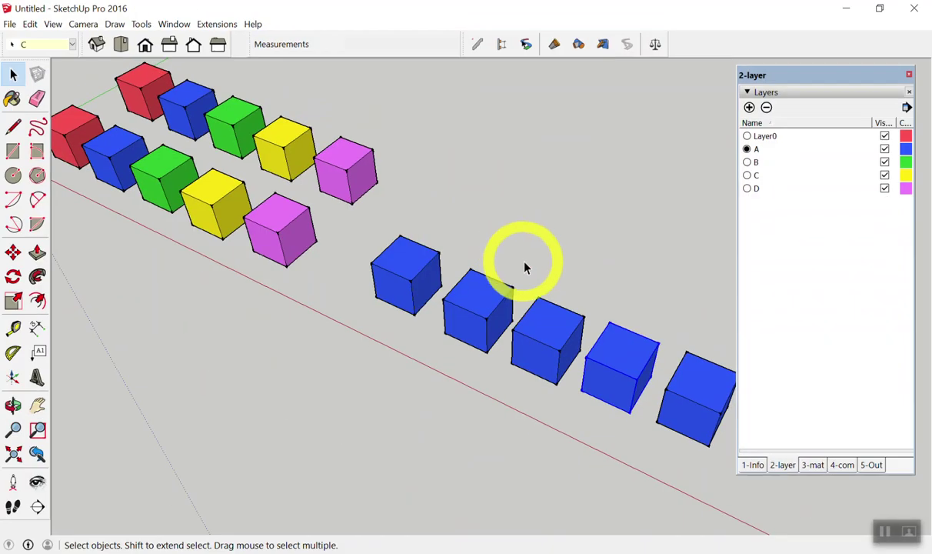
click(599, 332)
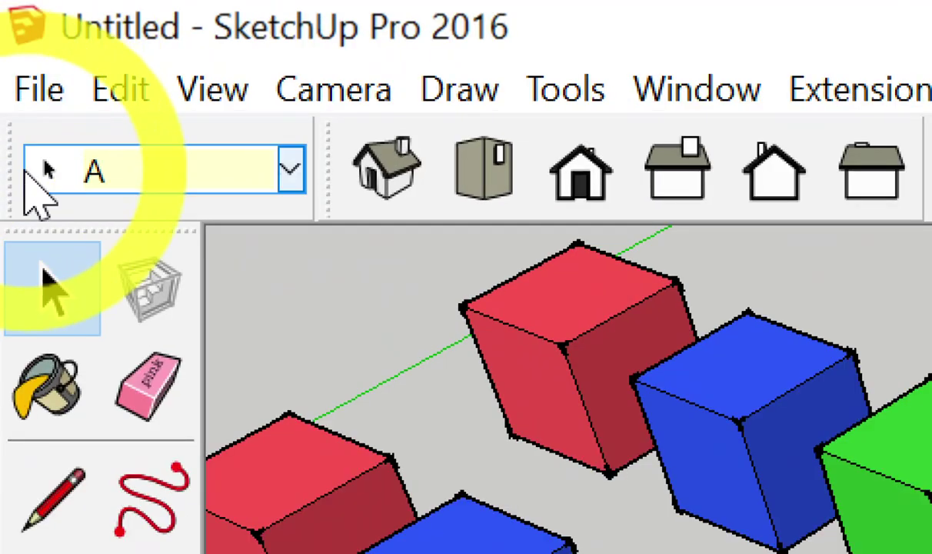
click(19, 44)
click(74, 375)
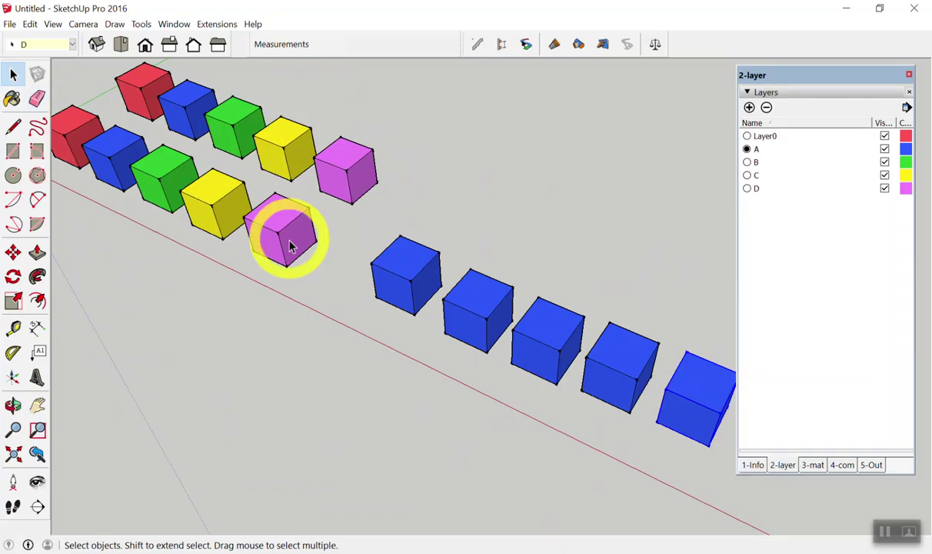
click(279, 281)
scroll(222, 246, down, 3)
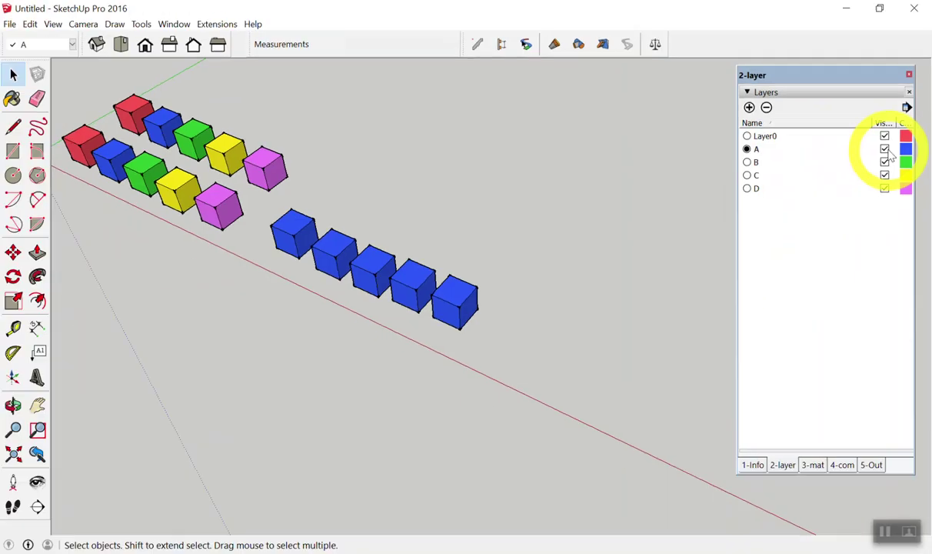
Step: Dismiss the cannot-hide warning for layer A and set Layer0 as current
click(885, 149)
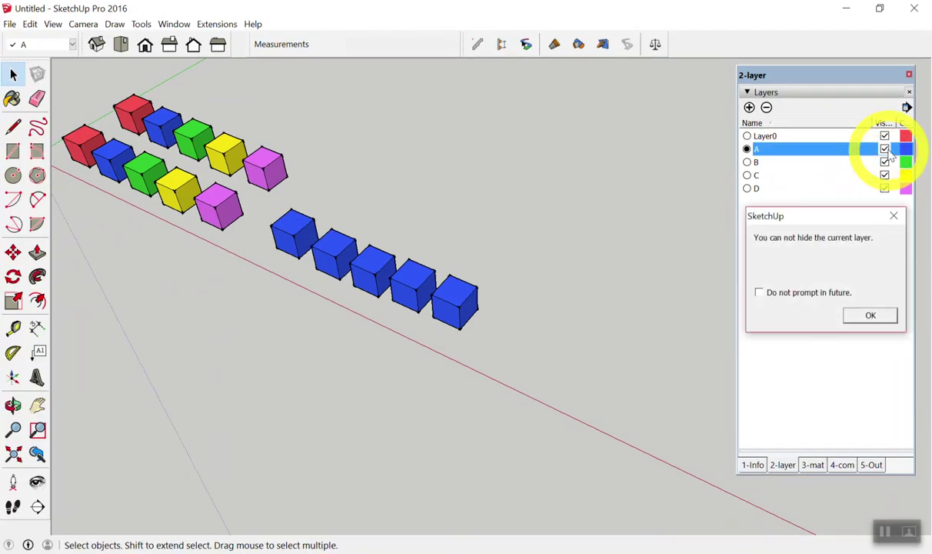
key(Return)
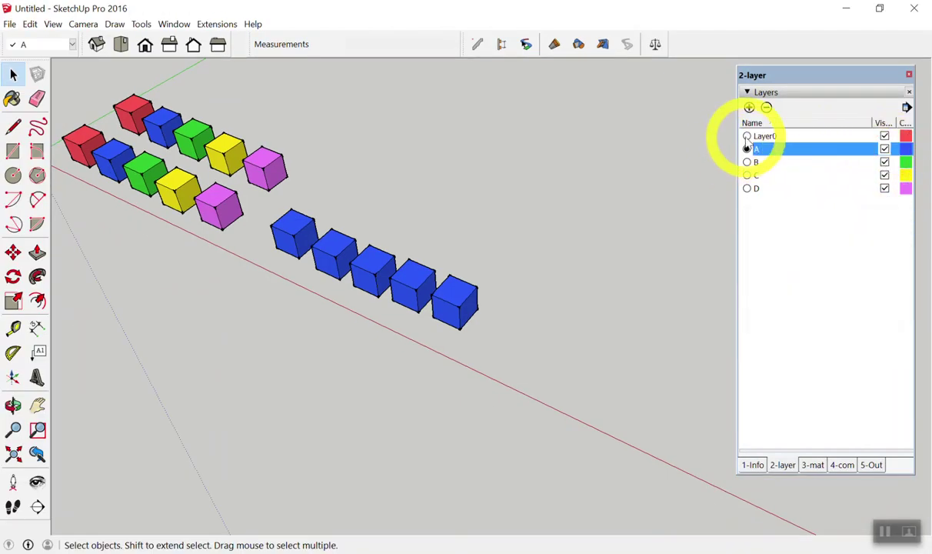
click(747, 136)
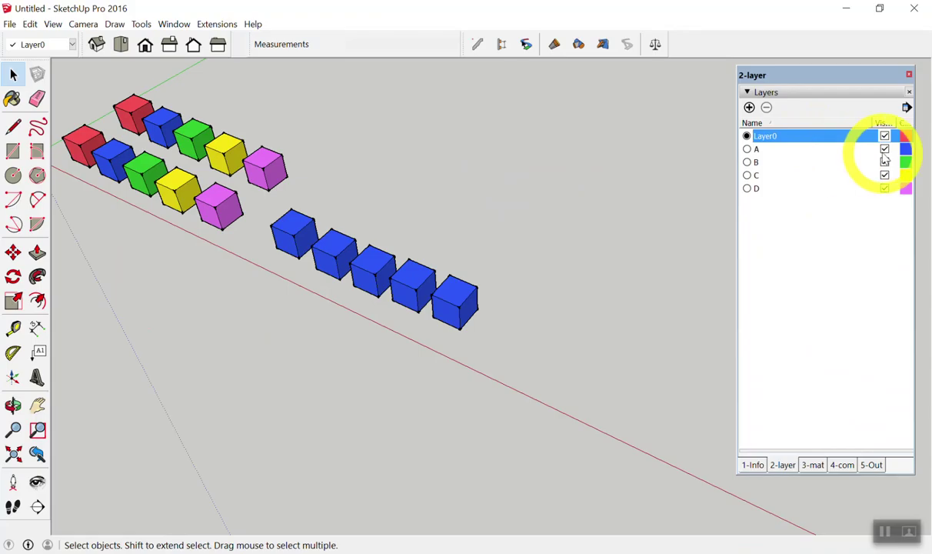
Step: Toggle layer A's visibility off and on twice, leaving its blue cubes visible
click(885, 149)
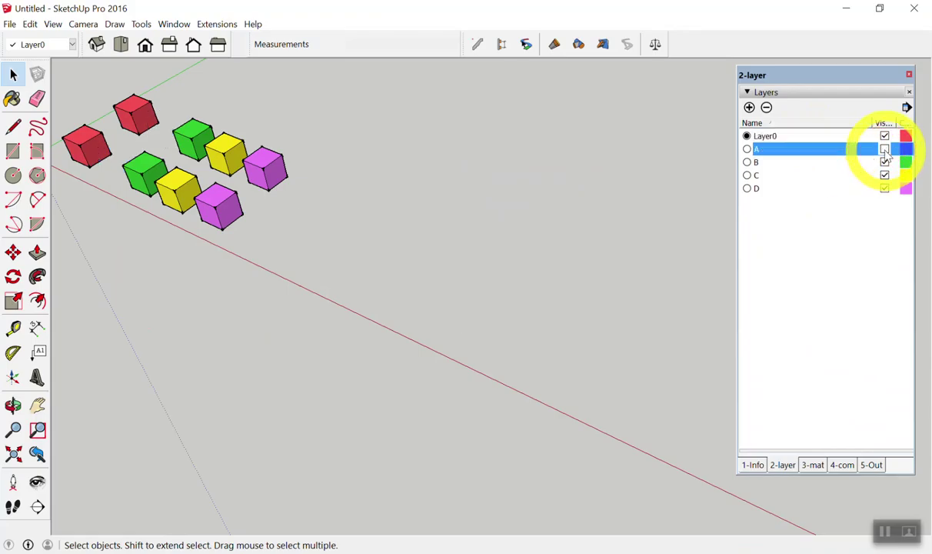
click(885, 150)
click(885, 150)
click(884, 150)
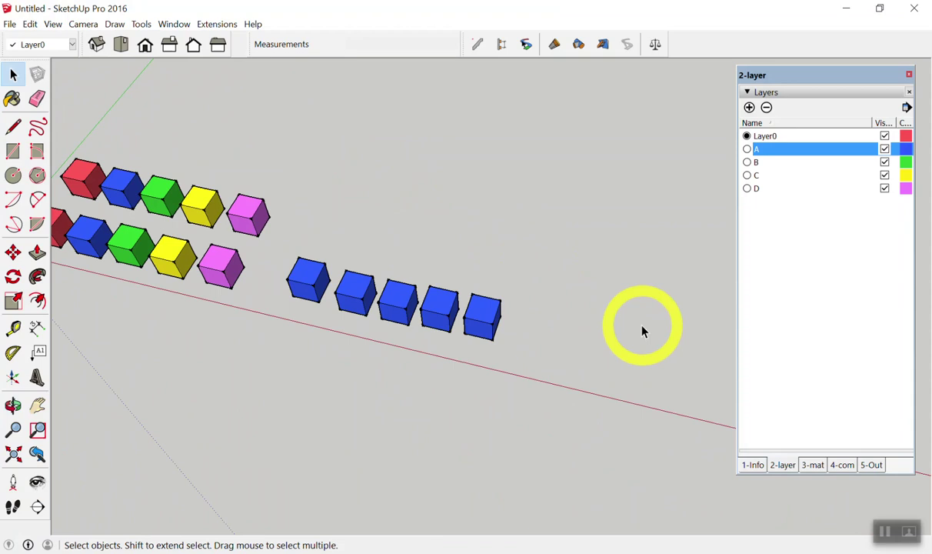
Step: Window-select all five blue cubes and assign them to layer A
middle_drag(642, 331, 416, 364)
scroll(327, 297, up, 2)
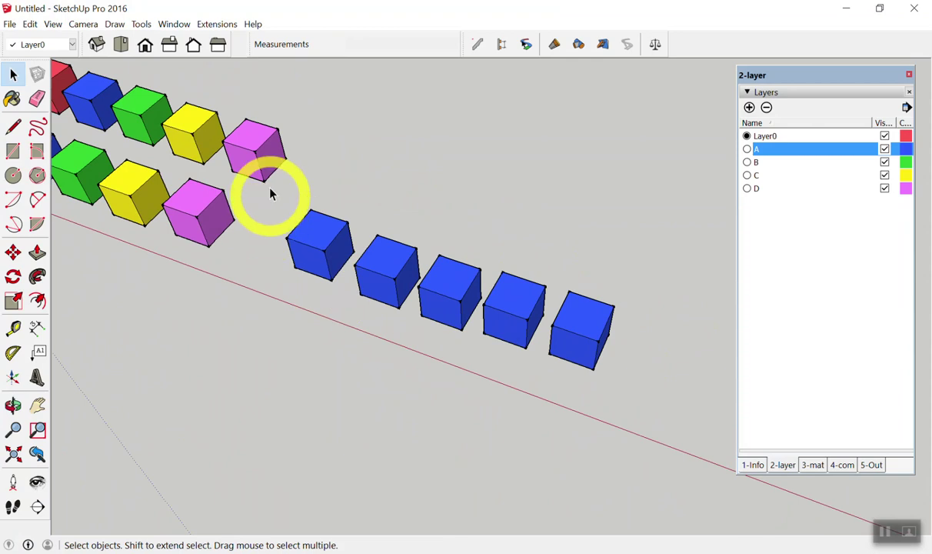
drag(271, 194, 677, 408)
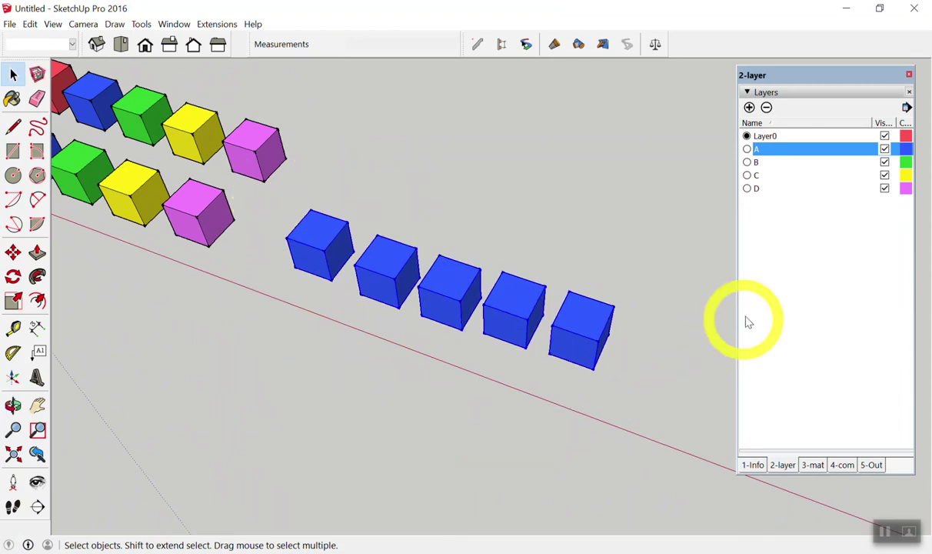
scroll(443, 298, up, 1)
click(481, 245)
scroll(369, 243, up, 2)
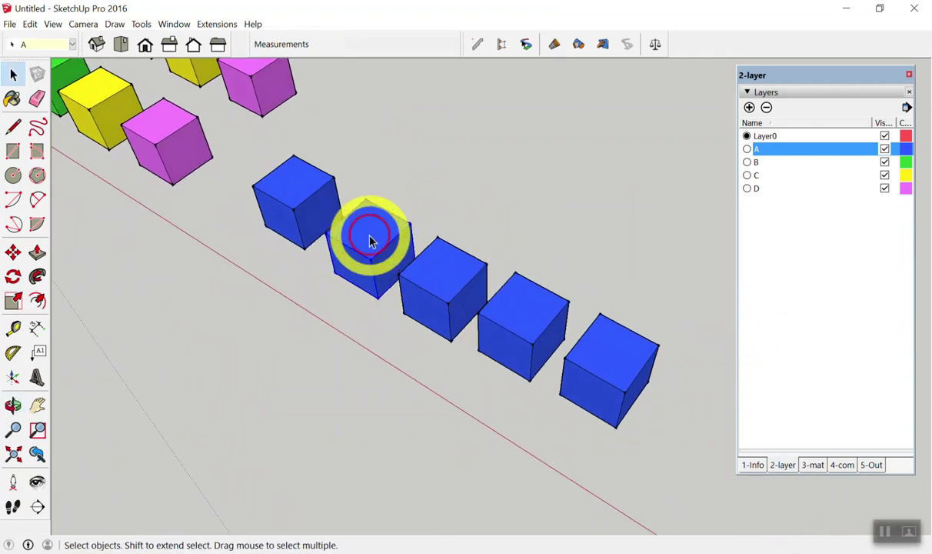
scroll(369, 245, up, 2)
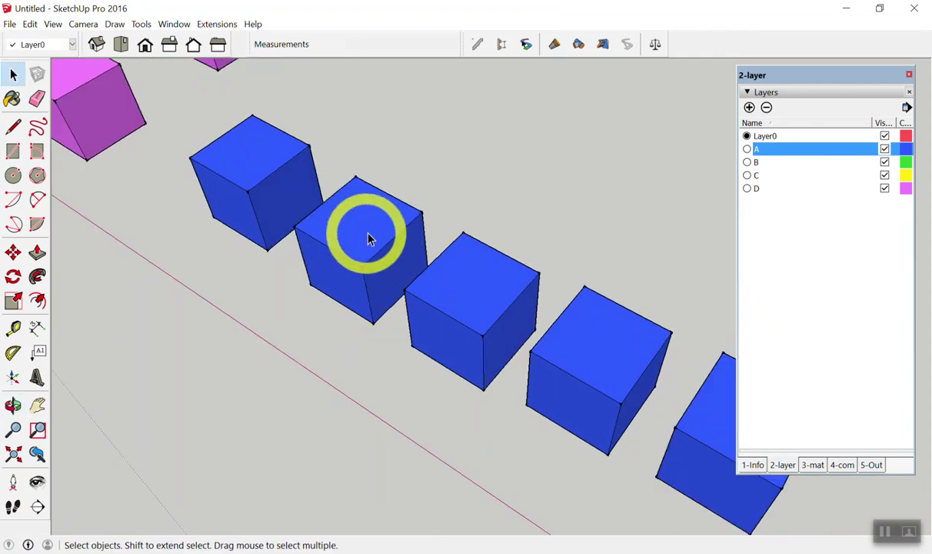
scroll(377, 239, down, 2)
drag(214, 129, 703, 461)
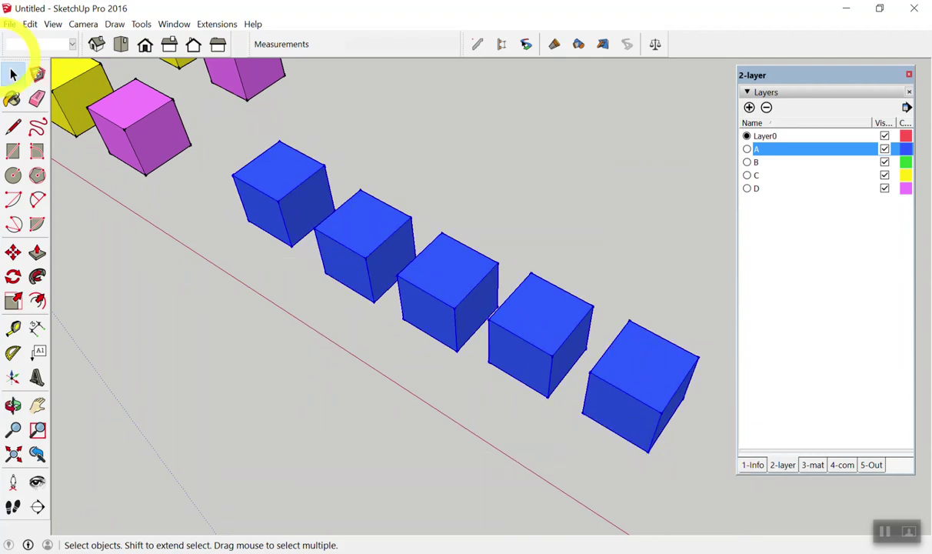
click(38, 43)
click(30, 64)
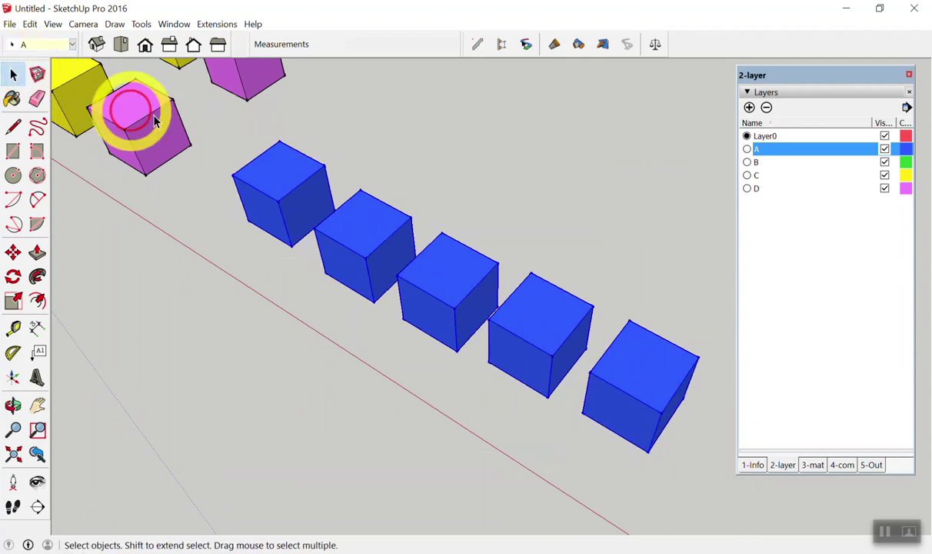
Step: Clear the selection, orbit slightly, and reselect the five blue cubes
click(474, 202)
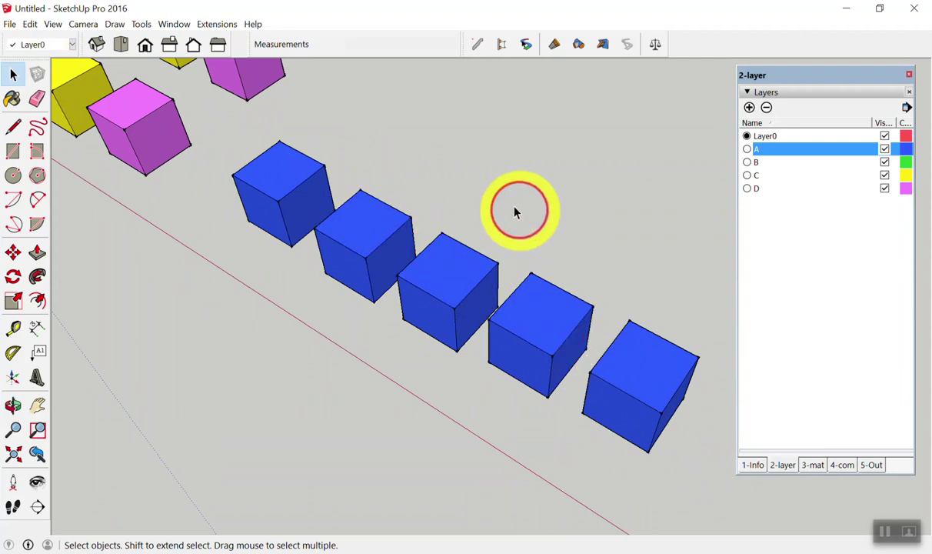
middle_drag(516, 209, 403, 202)
drag(240, 128, 668, 423)
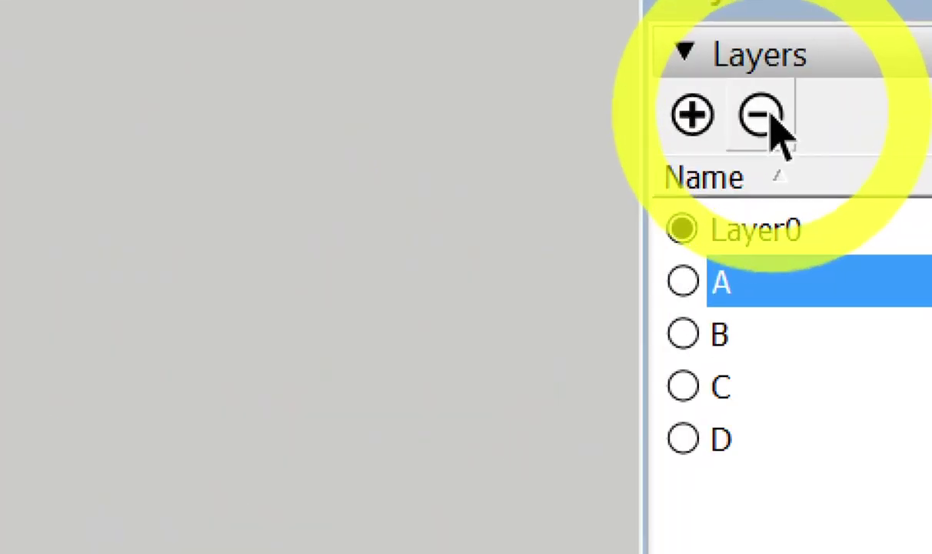
Step: Delete layer A, moving its contents to the Default layer
click(768, 110)
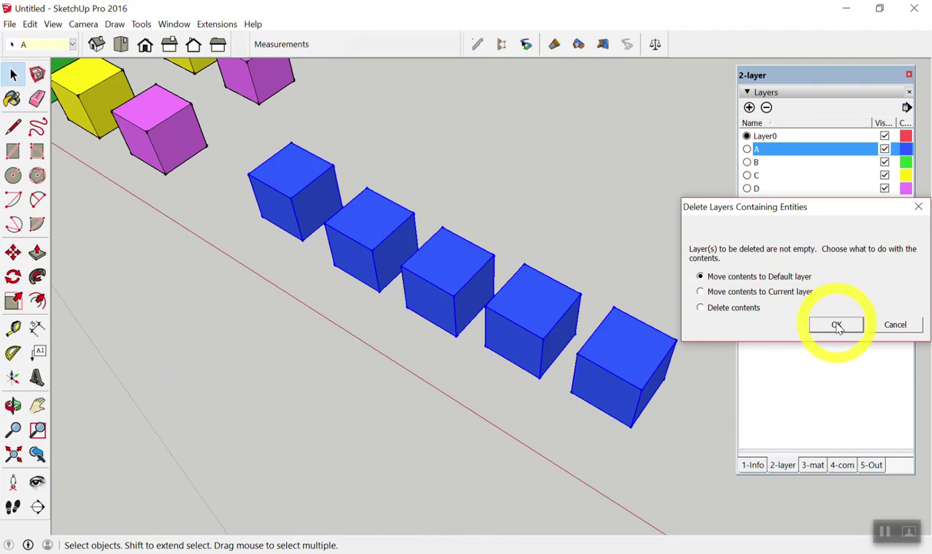
click(837, 325)
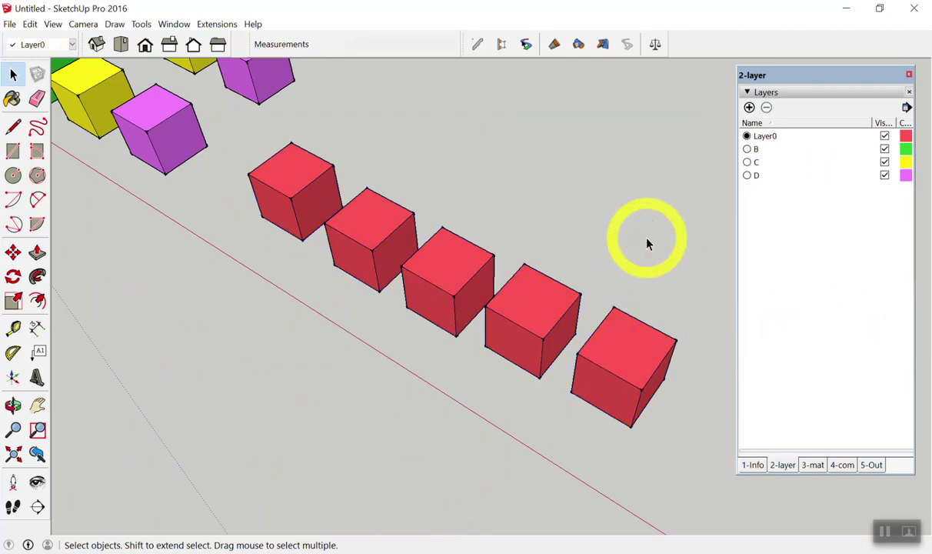
Step: Assign the row's second, third and fourth red cubes to layers B, C and D
scroll(377, 204, up, 2)
click(355, 213)
click(38, 48)
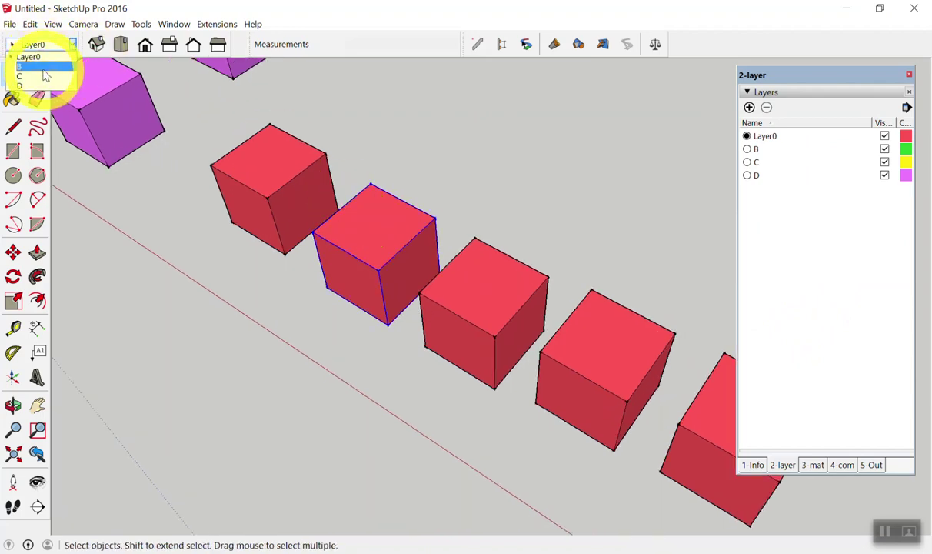
click(43, 69)
click(454, 287)
click(49, 50)
click(40, 80)
scroll(192, 145, down, 2)
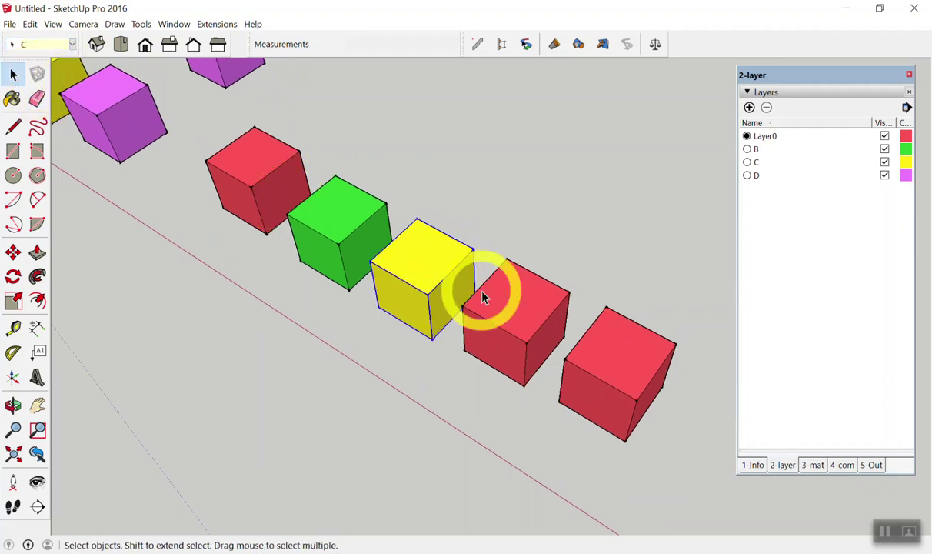
click(483, 297)
click(34, 45)
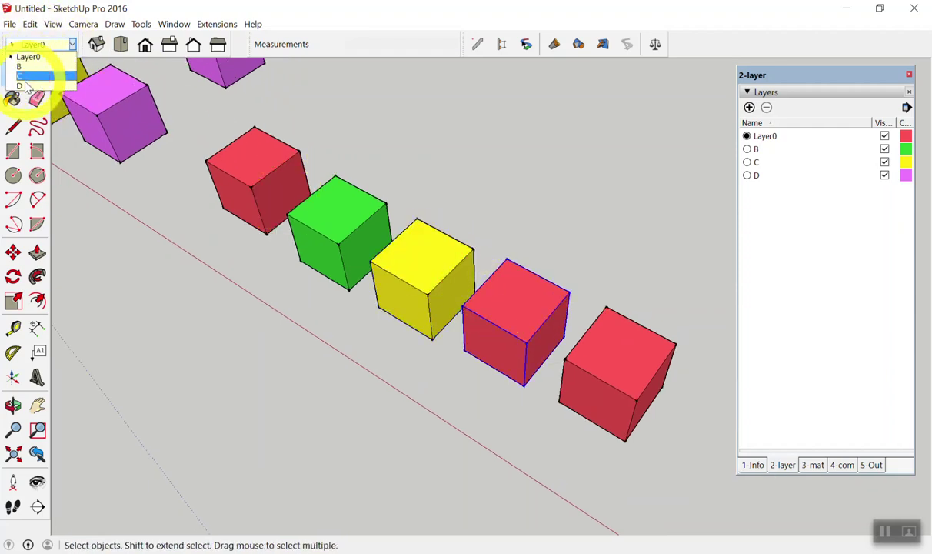
click(23, 85)
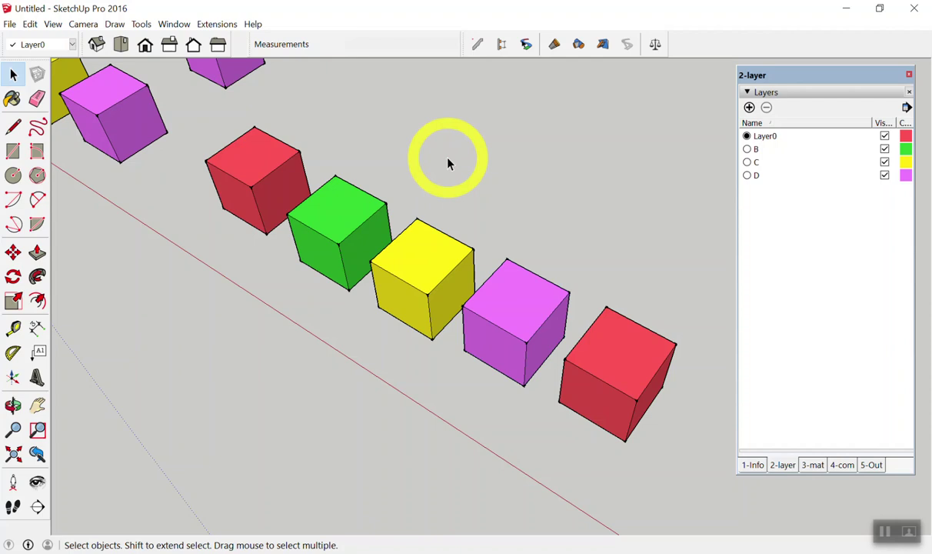
scroll(546, 250, down, 4)
scroll(571, 281, down, 2)
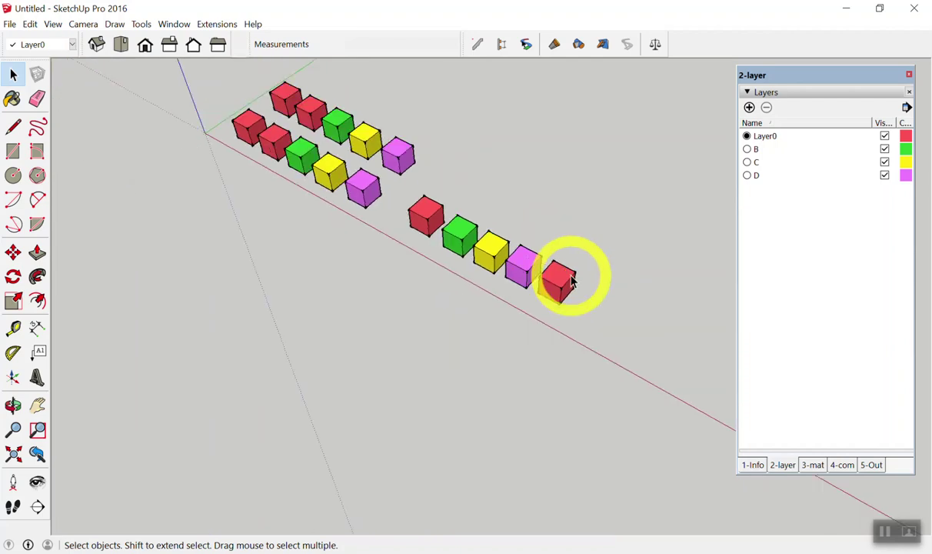
Step: Delete the extra five-cube row and switch to the Paint Bucket to show Materials
middle_drag(569, 287, 631, 273)
drag(381, 187, 678, 324)
key(Delete)
mouse_move(666, 323)
middle_down()
mouse_move(348, 286)
mouse_move(250, 156)
mouse_move(194, 186)
mouse_move(389, 244)
mouse_move(327, 251)
mouse_move(646, 237)
middle_up()
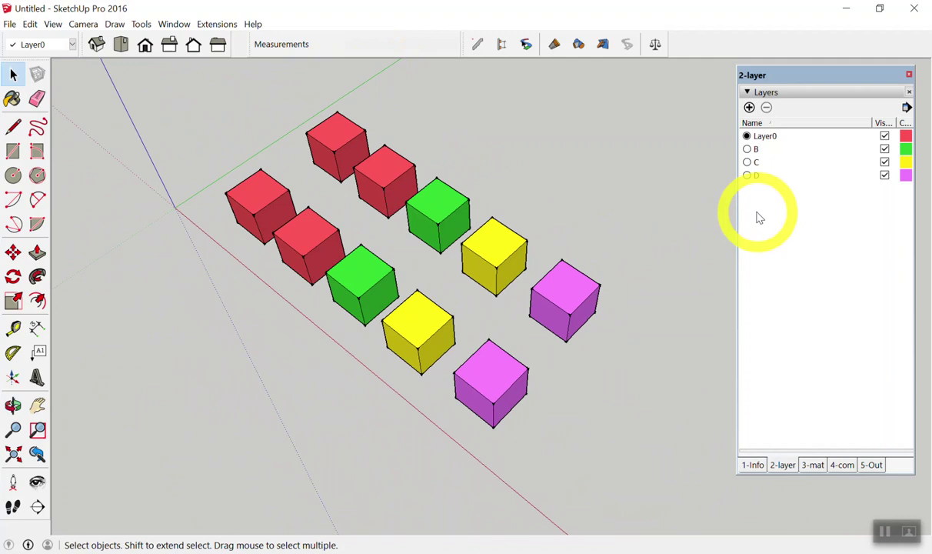
key(b)
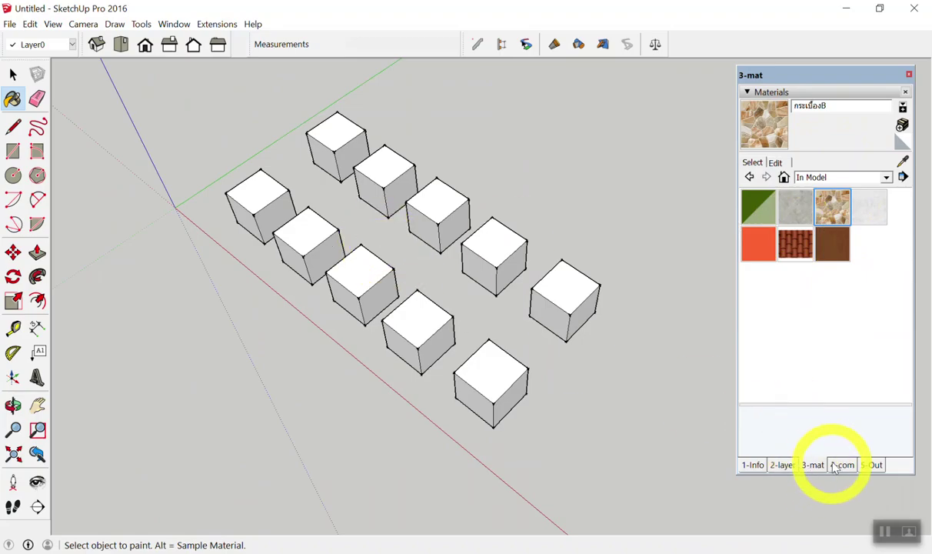
click(784, 465)
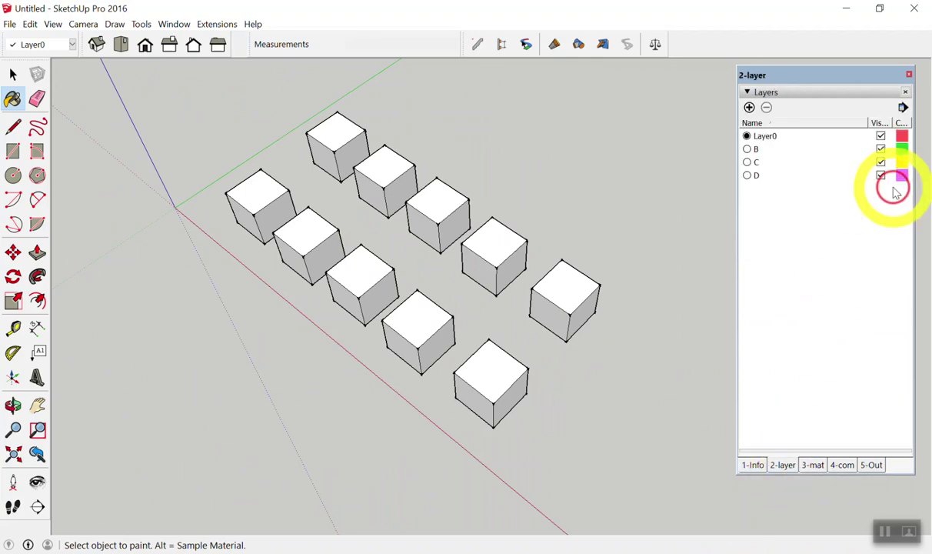
click(903, 107)
click(865, 143)
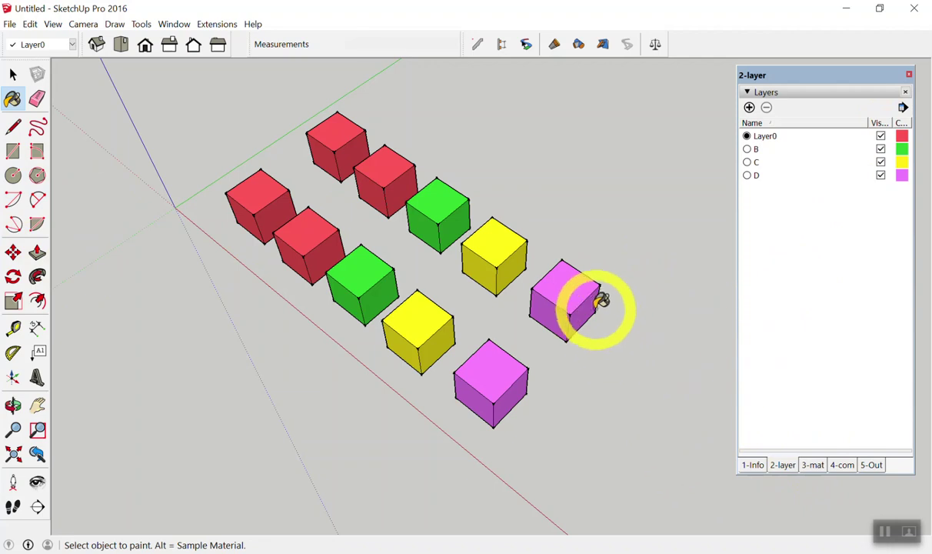
key(b)
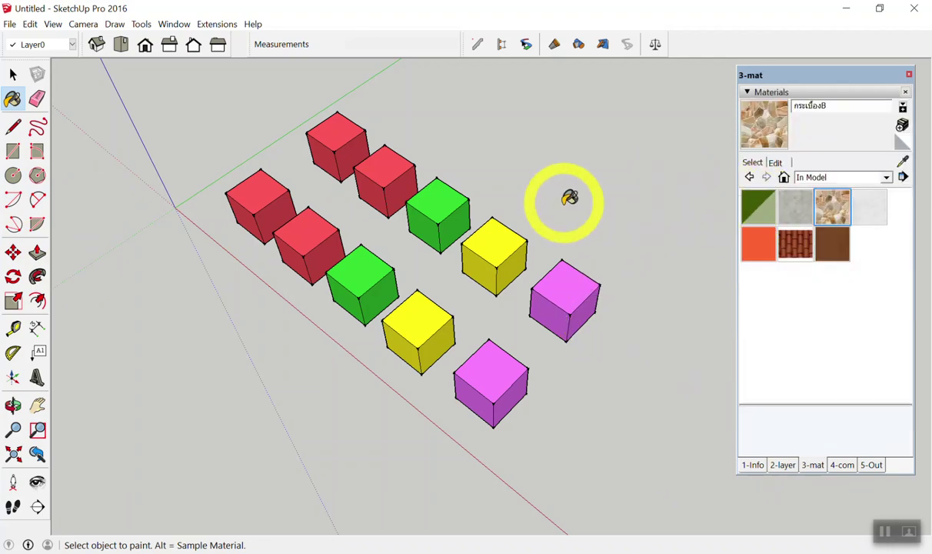
key(space)
key(b)
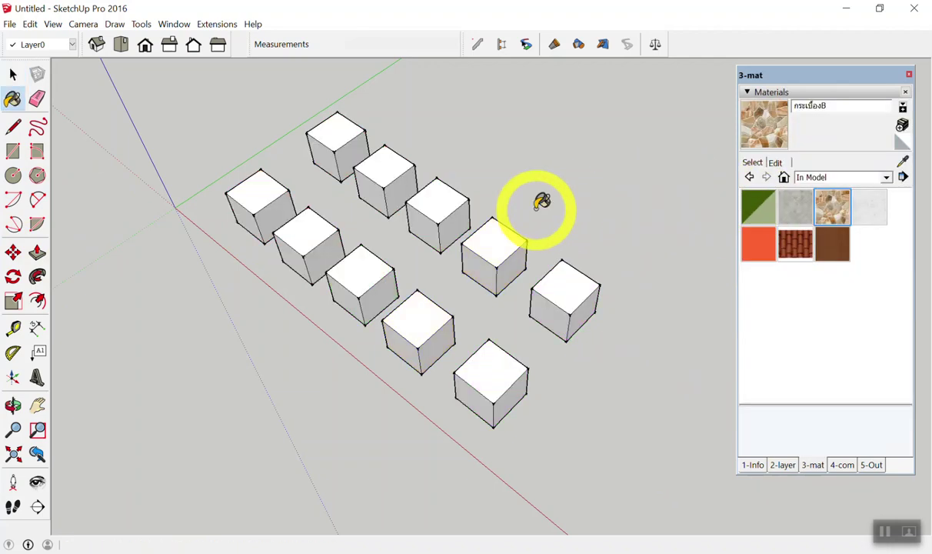
key(space)
scroll(343, 218, up, 3)
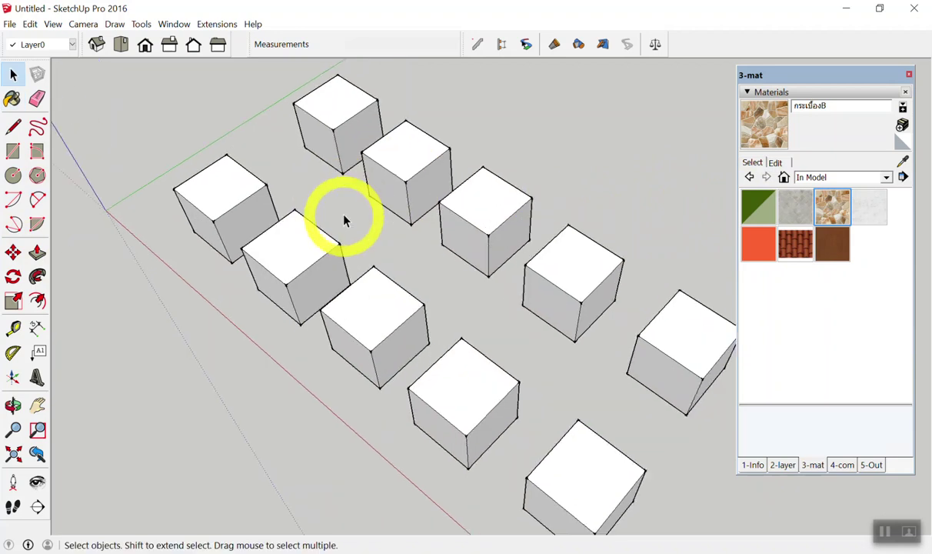
scroll(348, 205, up, 2)
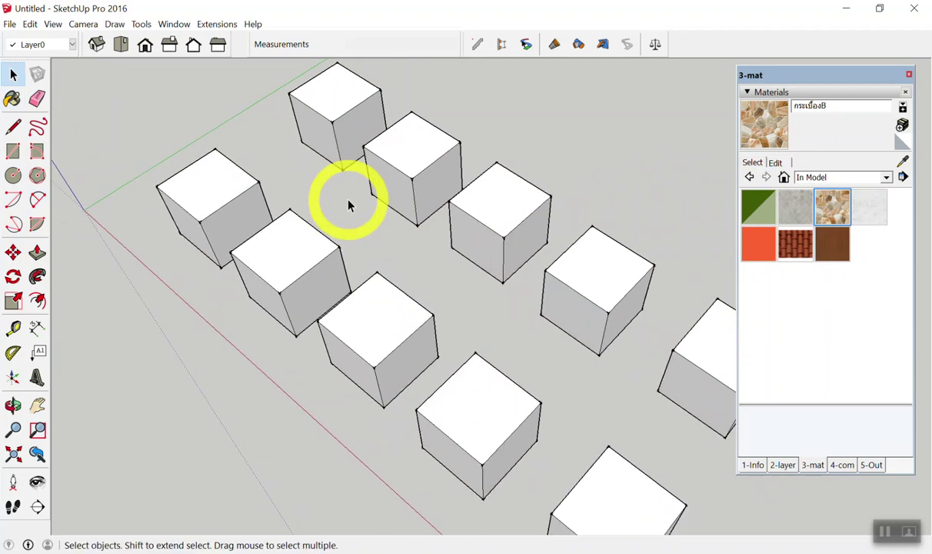
scroll(349, 205, down, 3)
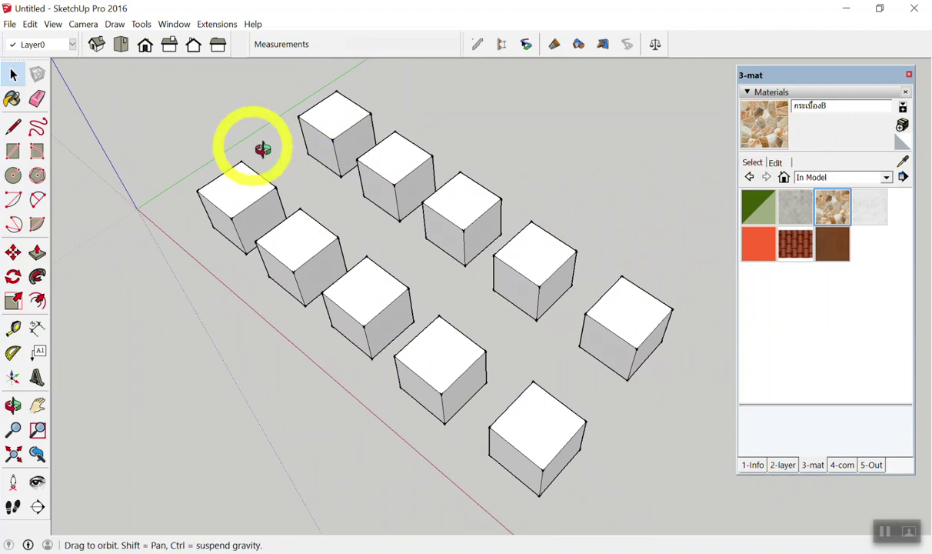
Step: Paint the two left cubes with brown wood, then undo both paints
middle_drag(260, 150, 264, 213)
scroll(197, 312, up, 2)
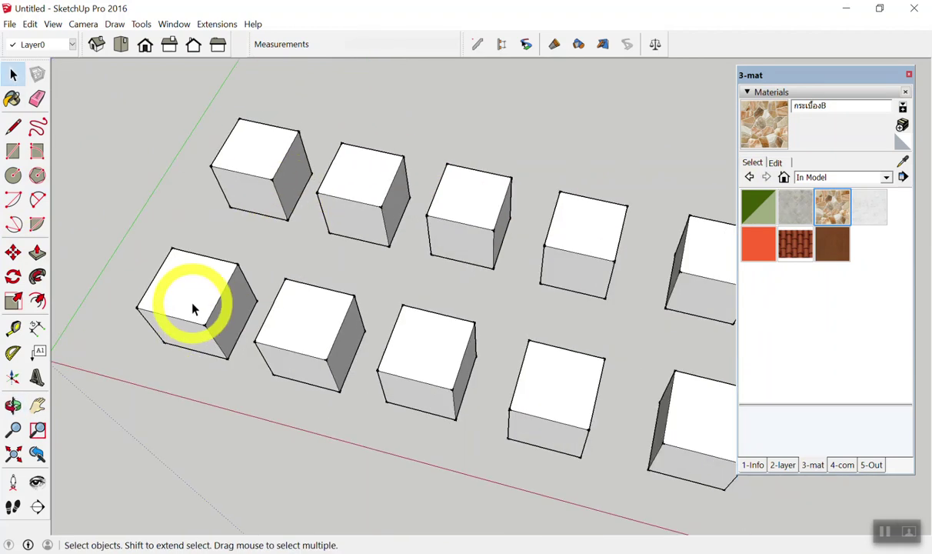
middle_drag(194, 308, 177, 266)
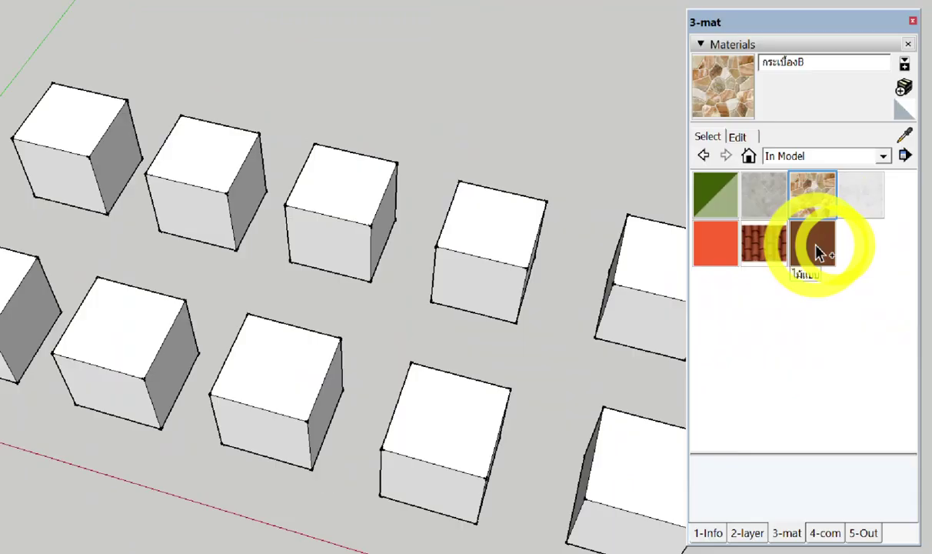
click(833, 243)
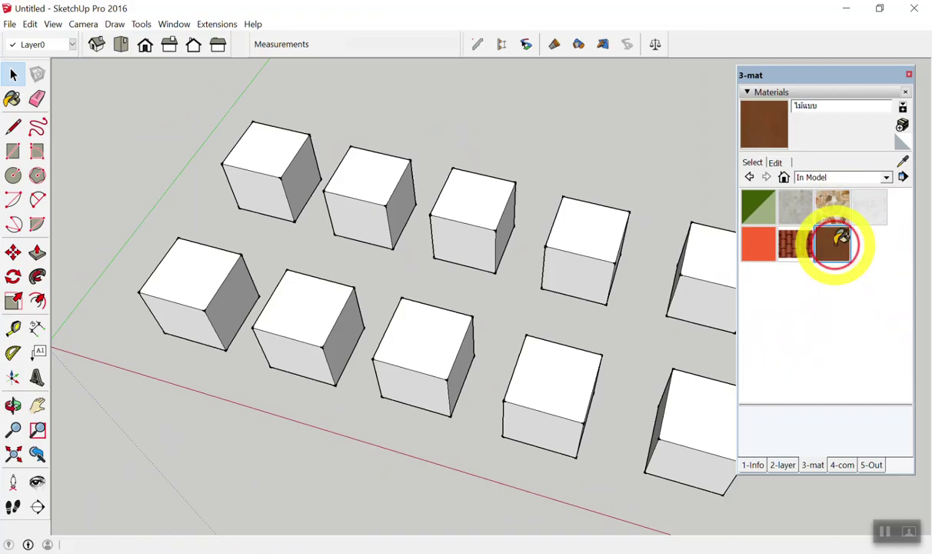
mouse_move(211, 253)
middle_down()
mouse_move(186, 271)
mouse_move(180, 241)
middle_up()
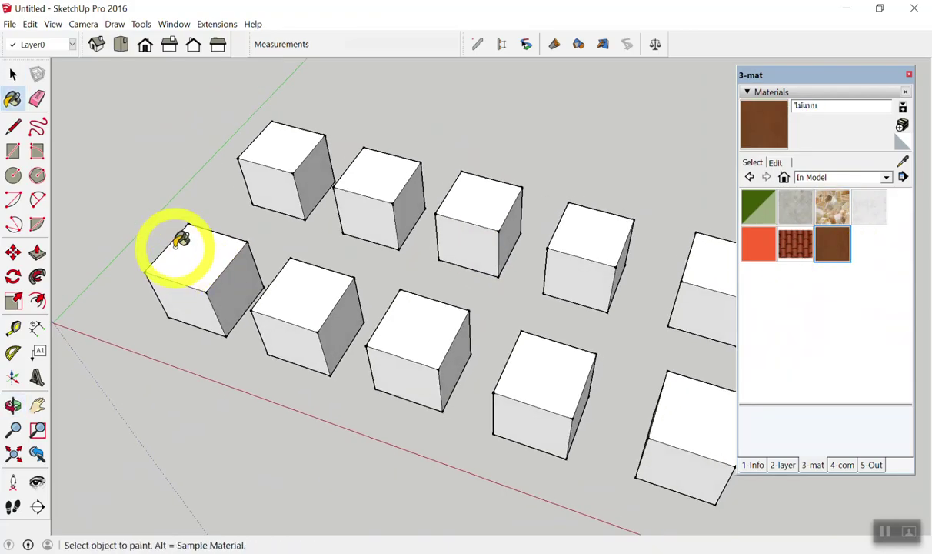
click(181, 240)
click(276, 146)
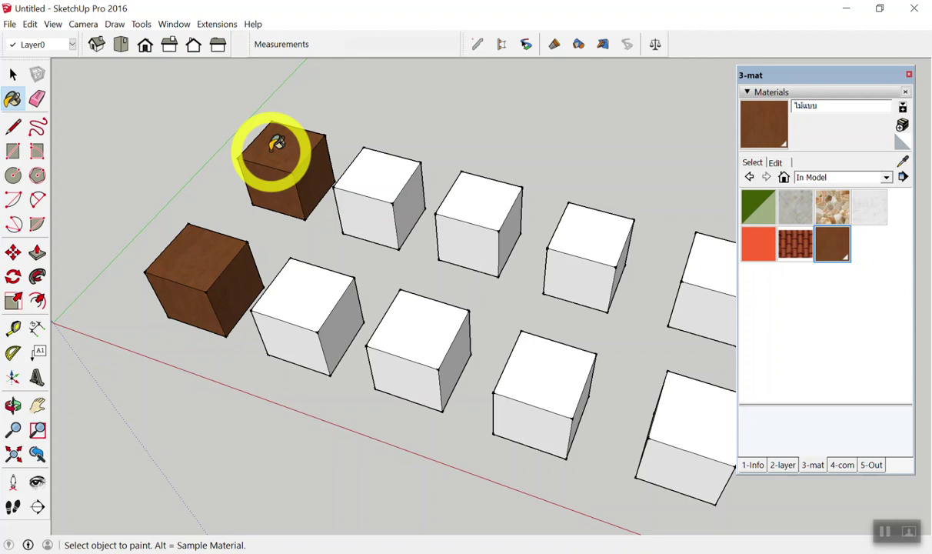
key(ctrl+z)
key(ctrl+z)
key(space)
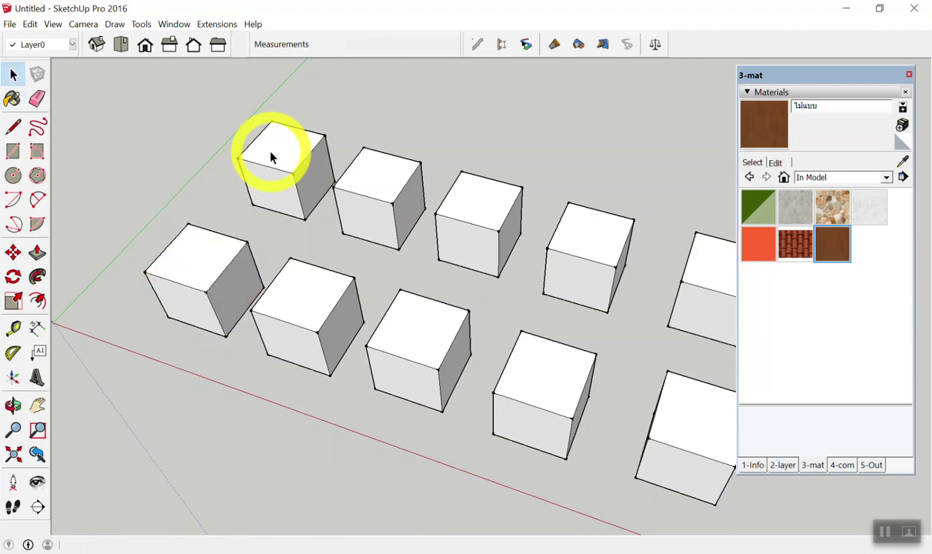
Step: Paint the front-left cube's front and right faces with brown wood
scroll(156, 250, up, 2)
scroll(187, 291, up, 2)
click(187, 291)
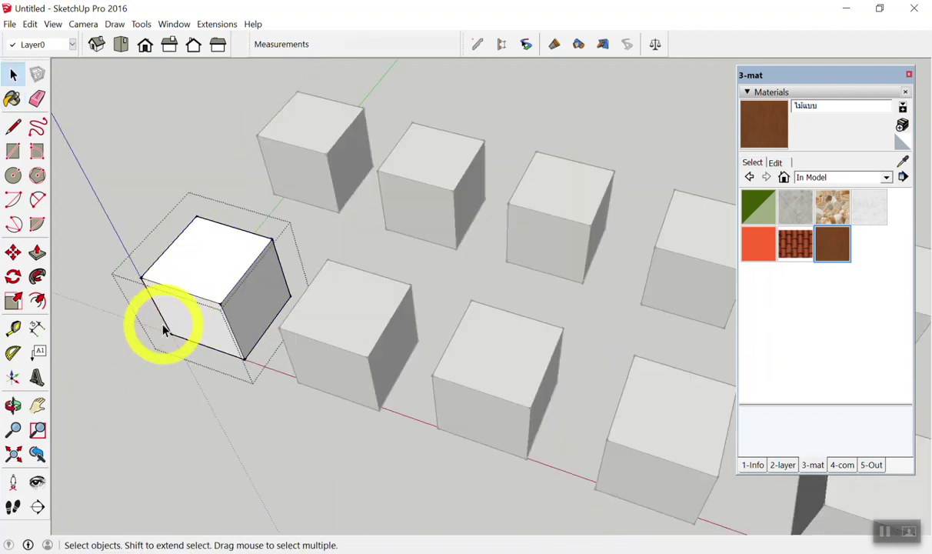
scroll(166, 329, up, 1)
click(832, 244)
click(200, 306)
click(254, 298)
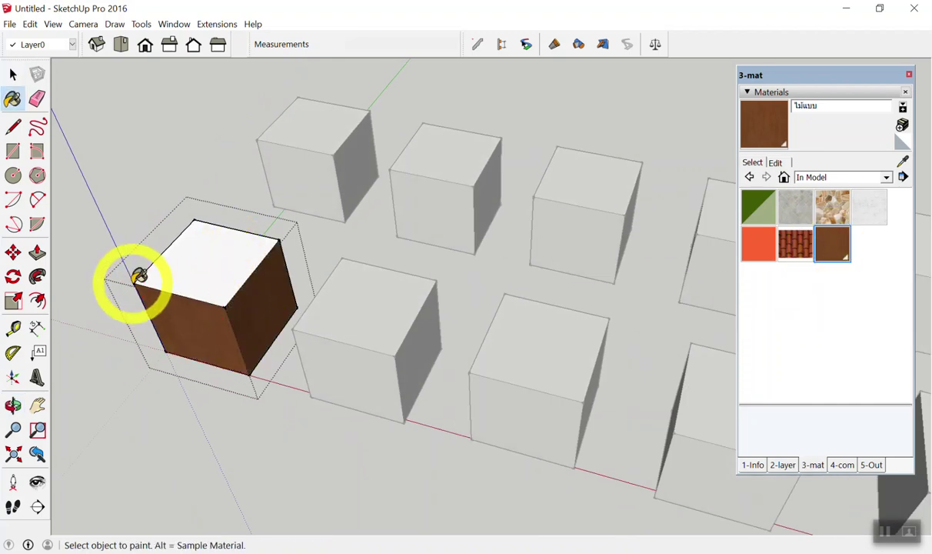
key(space)
click(110, 238)
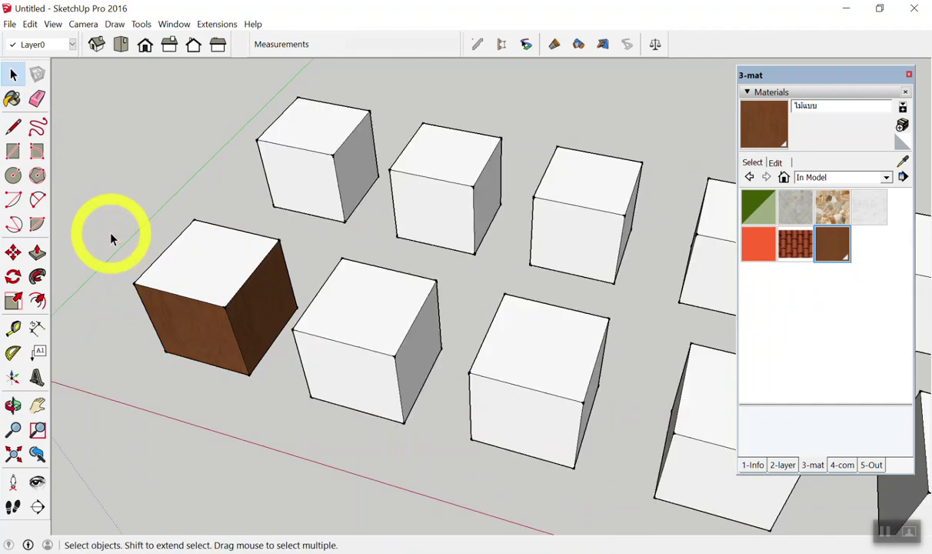
Step: Open the brown cube for editing and undo its wood paint
scroll(207, 281, up, 2)
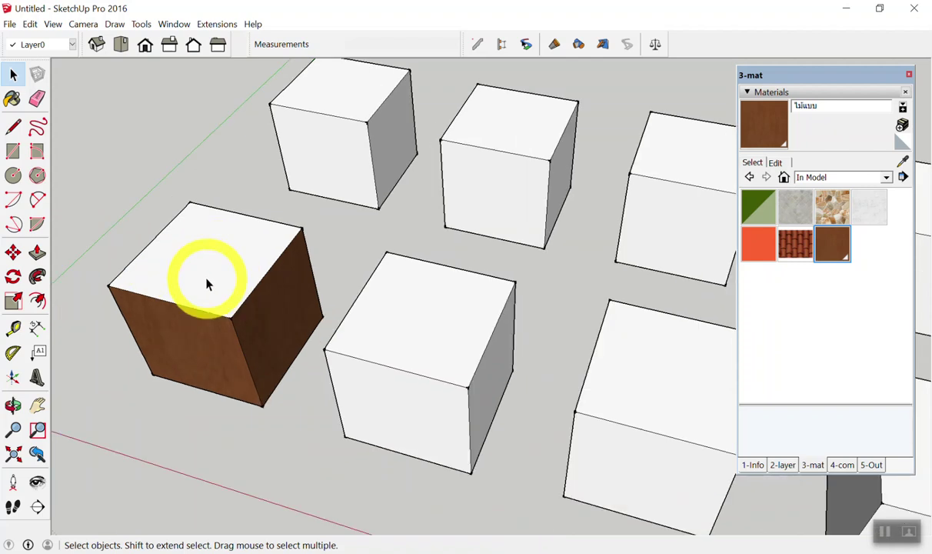
double_click(213, 273)
key(ctrl+z)
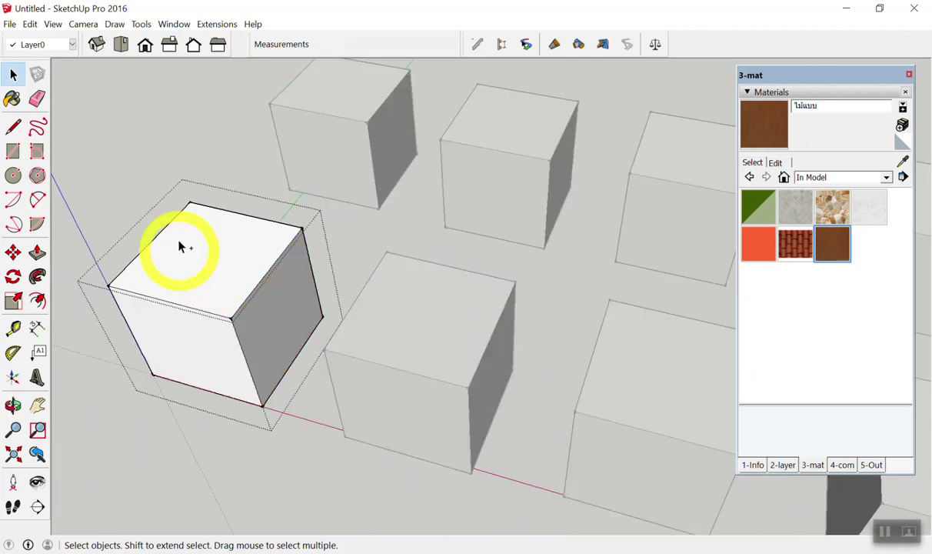
scroll(162, 269, down, 3)
middle_drag(160, 281, 405, 246)
scroll(117, 268, up, 3)
scroll(121, 273, up, 2)
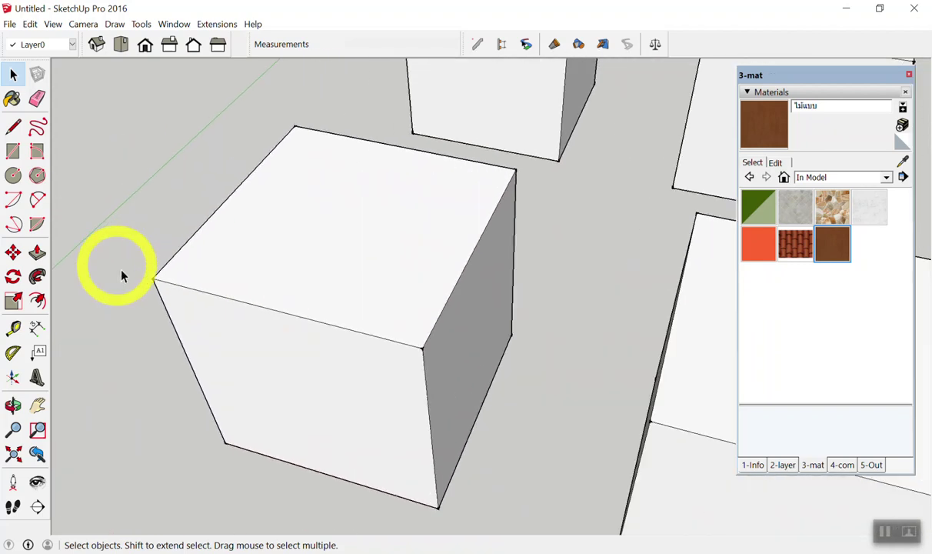
Step: Inside the left cube, paint the top with roof tiles and the front and side faces orange
double_click(224, 327)
click(834, 248)
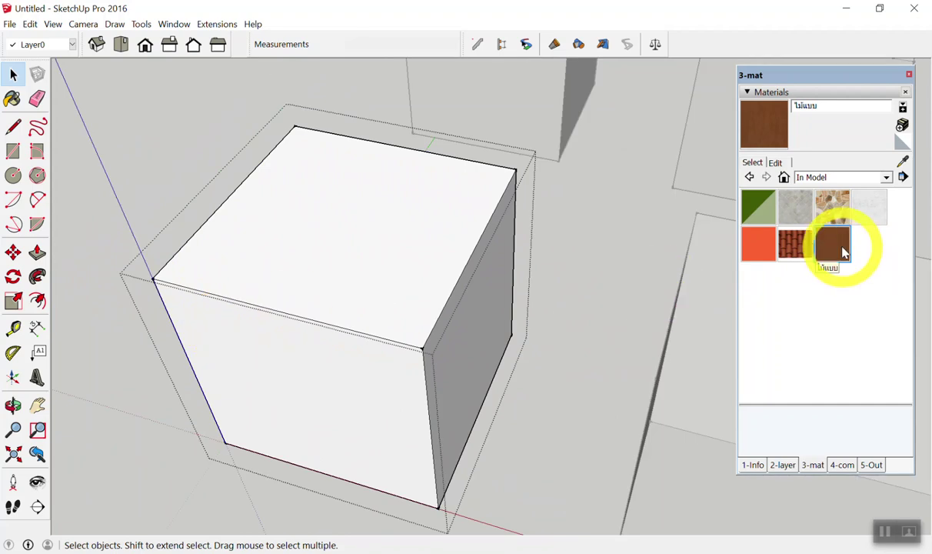
click(392, 332)
click(496, 318)
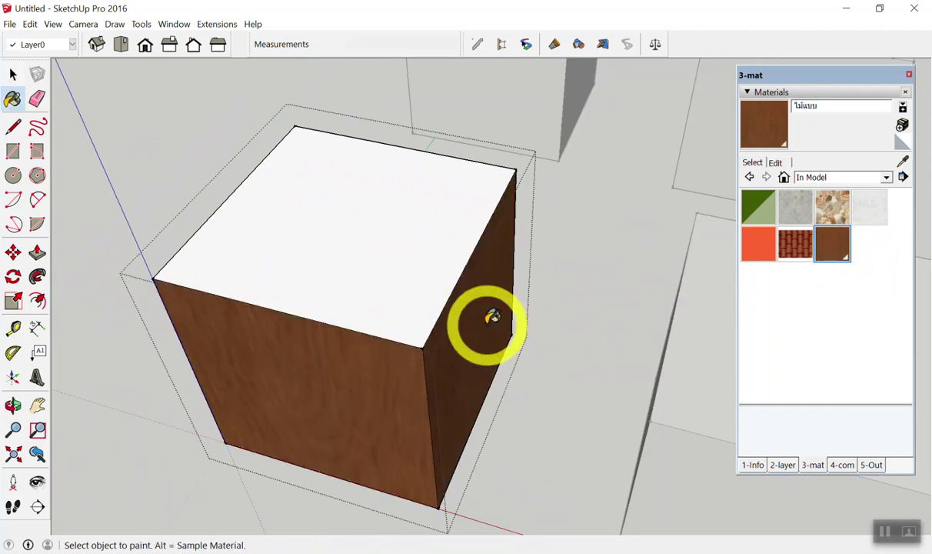
click(796, 243)
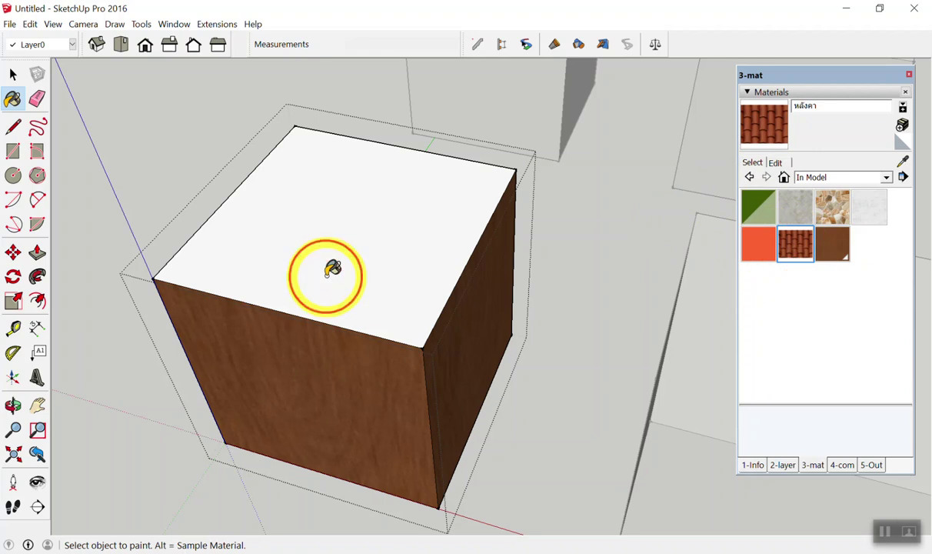
click(325, 267)
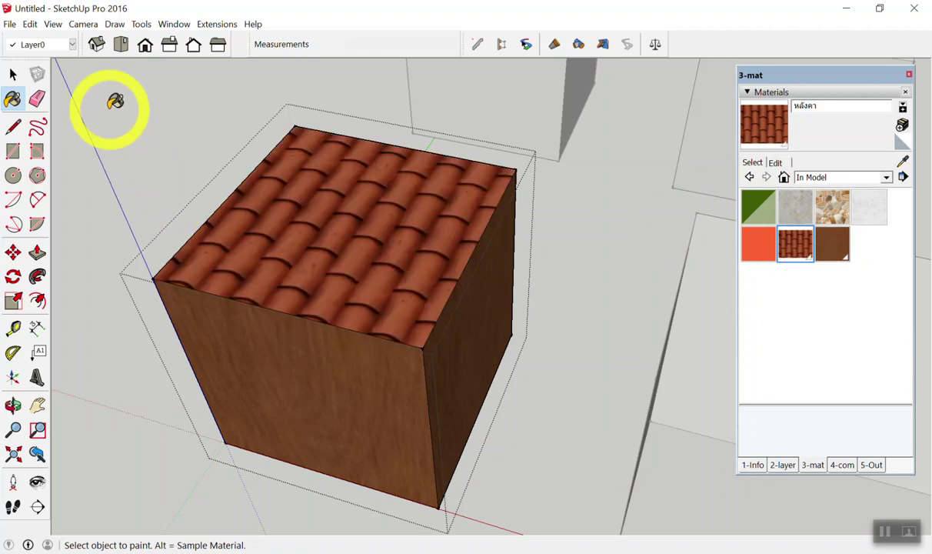
click(759, 243)
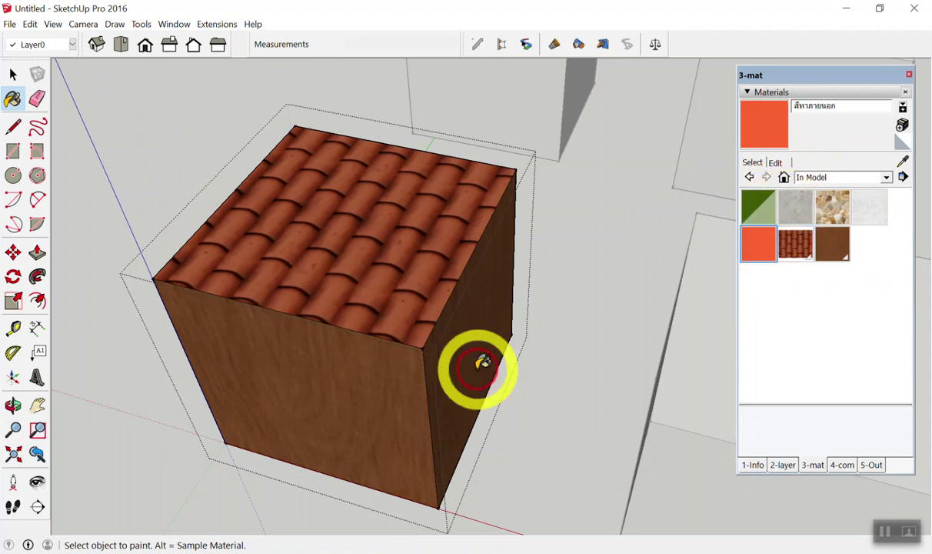
click(483, 363)
click(393, 377)
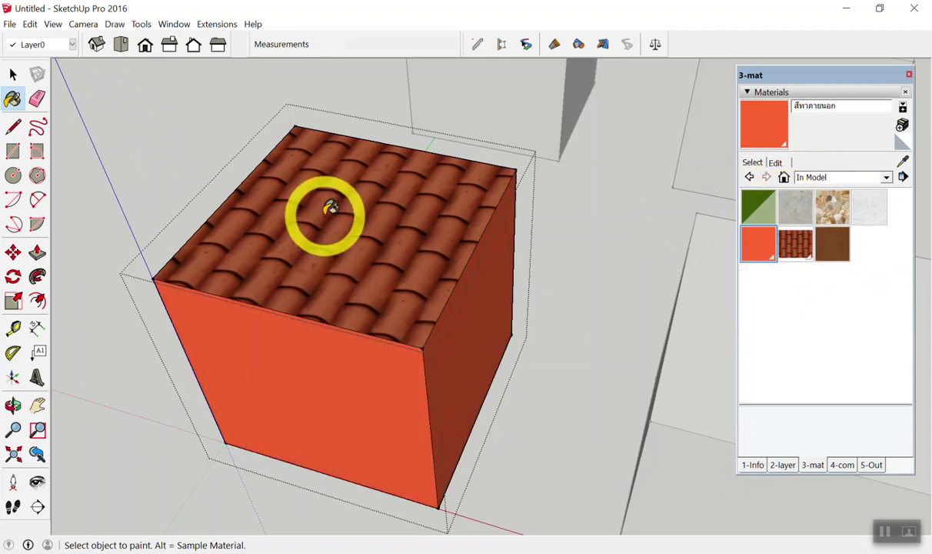
Step: Leave the cube's editing context and undo its orange and roof-tile paint
key(space)
click(205, 134)
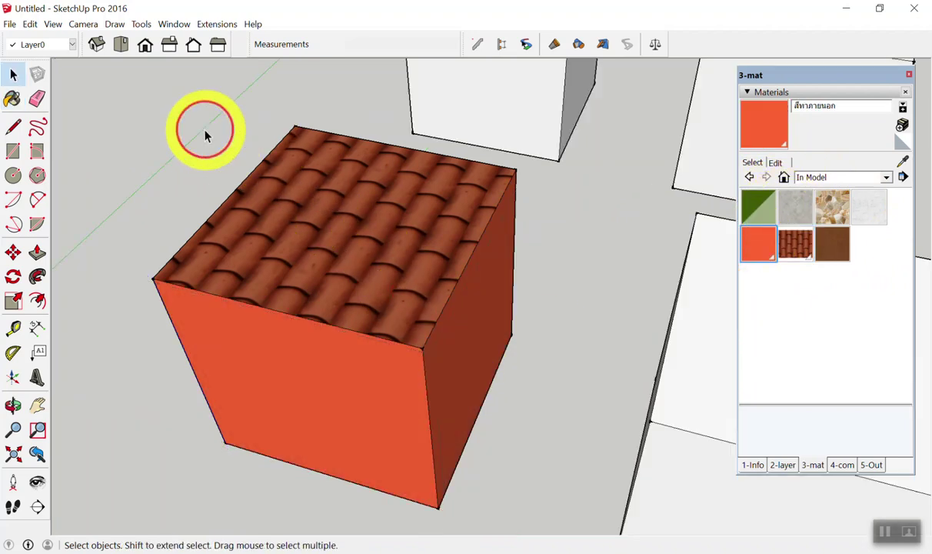
scroll(205, 134, down, 3)
middle_drag(204, 134, 337, 323)
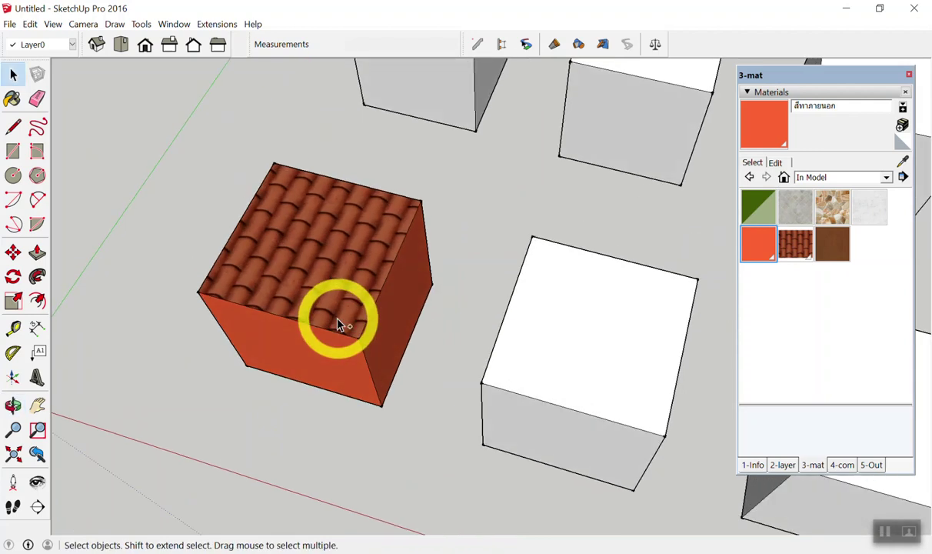
key(ctrl+z)
key(ctrl+z)
key(ctrl+z)
key(ctrl+z)
key(ctrl+z)
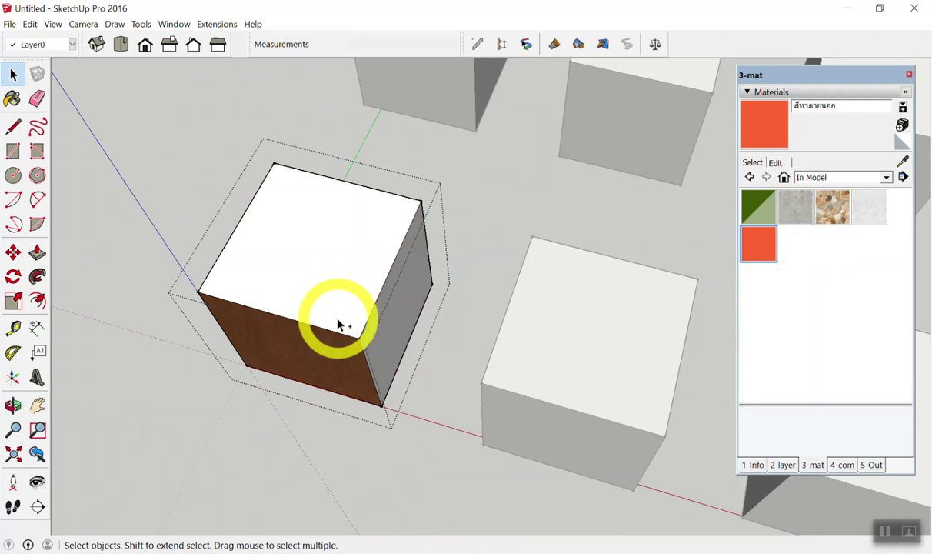
key(ctrl+z)
mouse_move(187, 156)
middle_down()
mouse_move(346, 254)
mouse_move(414, 130)
middle_up()
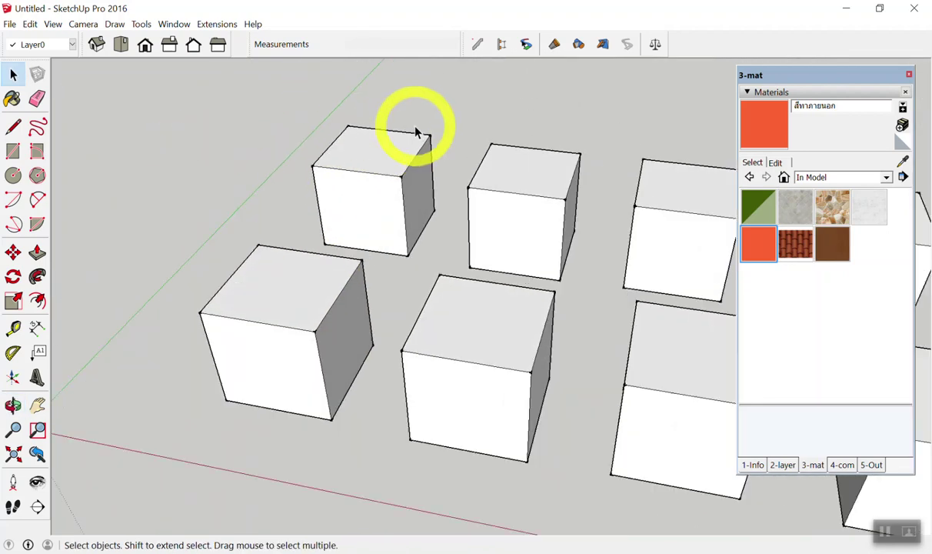
scroll(345, 166, down, 2)
middle_drag(345, 167, 613, 192)
scroll(356, 194, down, 2)
scroll(356, 192, up, 2)
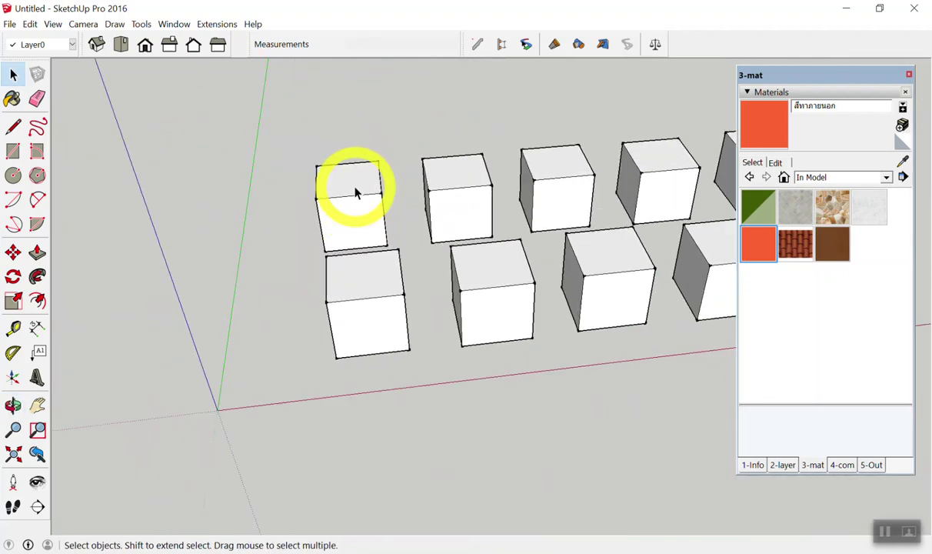
scroll(354, 192, up, 2)
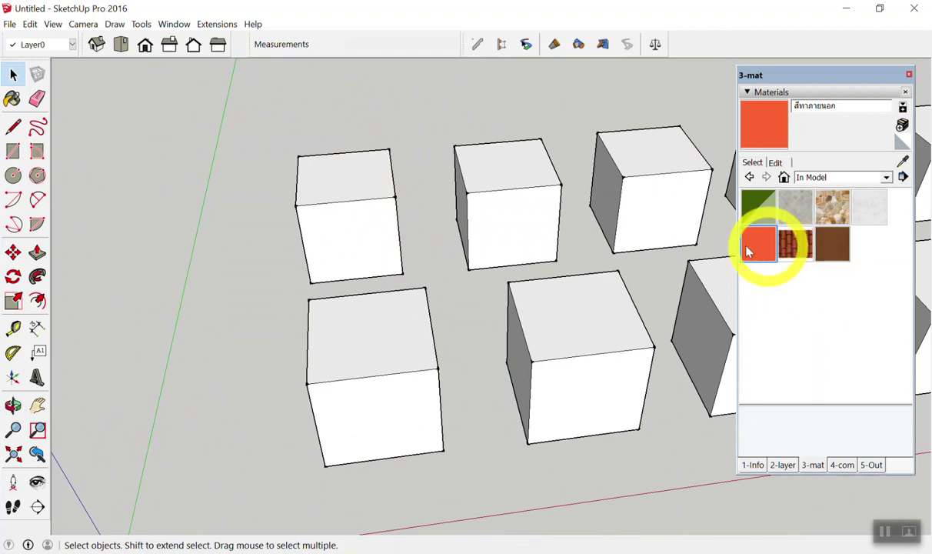
middle_drag(508, 219, 312, 233)
Step: Edit a back-row cube and paint its top face with the roof-tile material
double_click(419, 161)
middle_drag(419, 166, 395, 277)
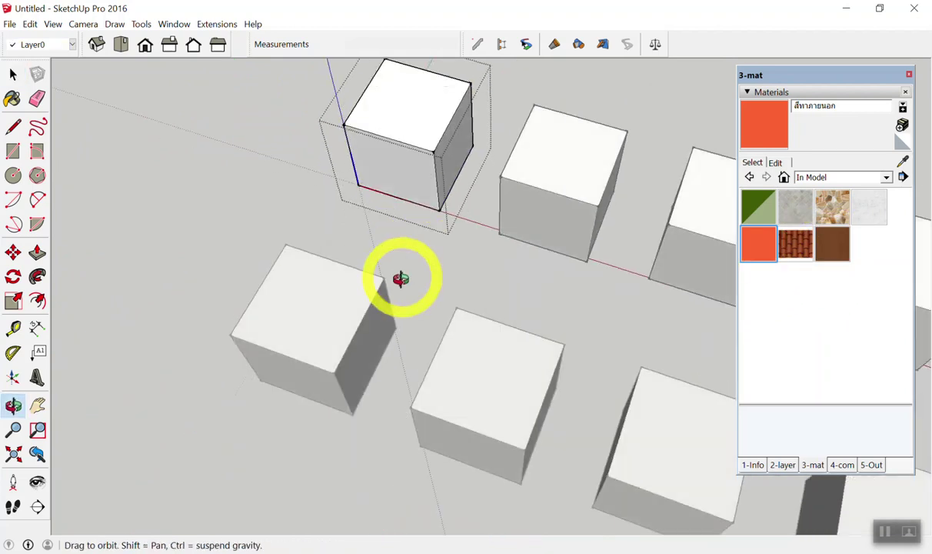
click(795, 244)
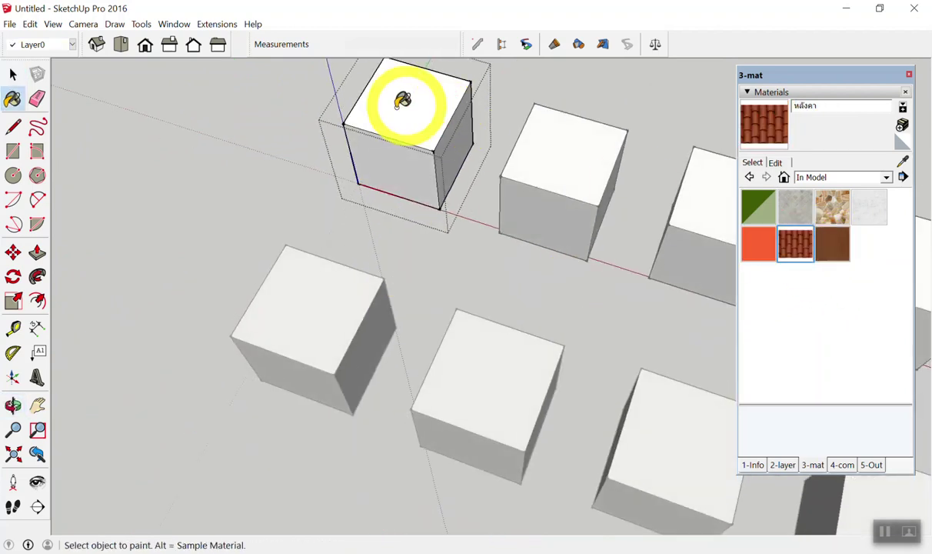
scroll(402, 104, down, 3)
scroll(581, 269, up, 3)
click(211, 111)
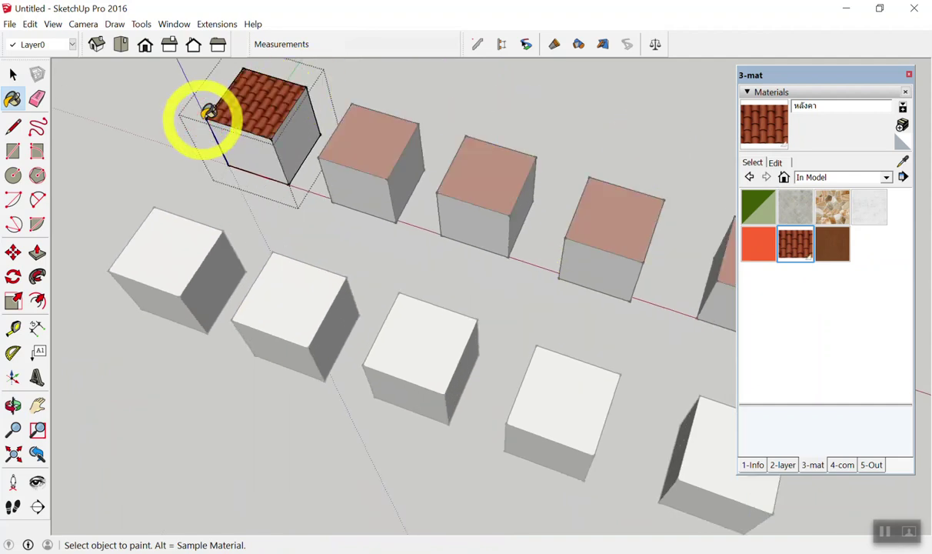
key(space)
click(184, 120)
mouse_move(143, 117)
middle_down()
mouse_move(152, 162)
mouse_move(204, 83)
middle_up()
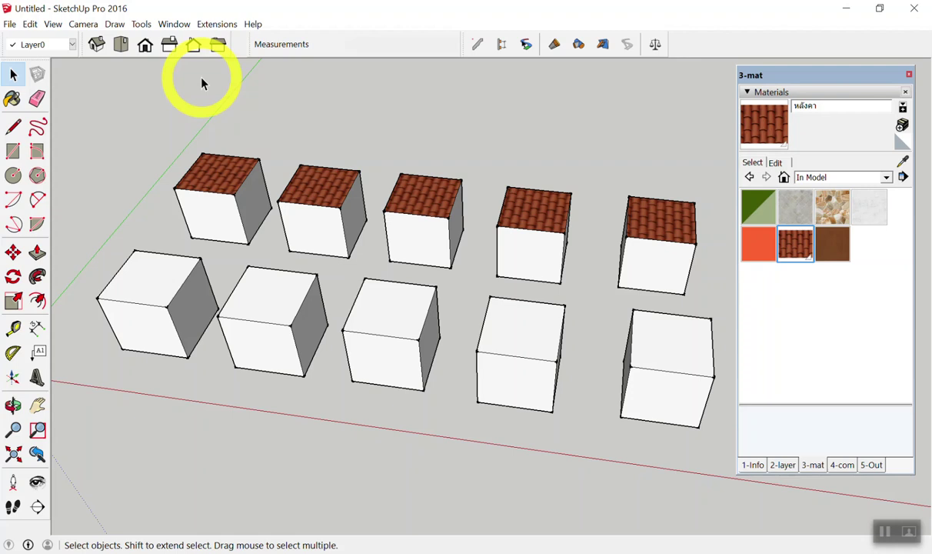
Step: Paint the first roof-tiled cube's front, right and left faces with the orange material
scroll(209, 199, up, 3)
double_click(231, 233)
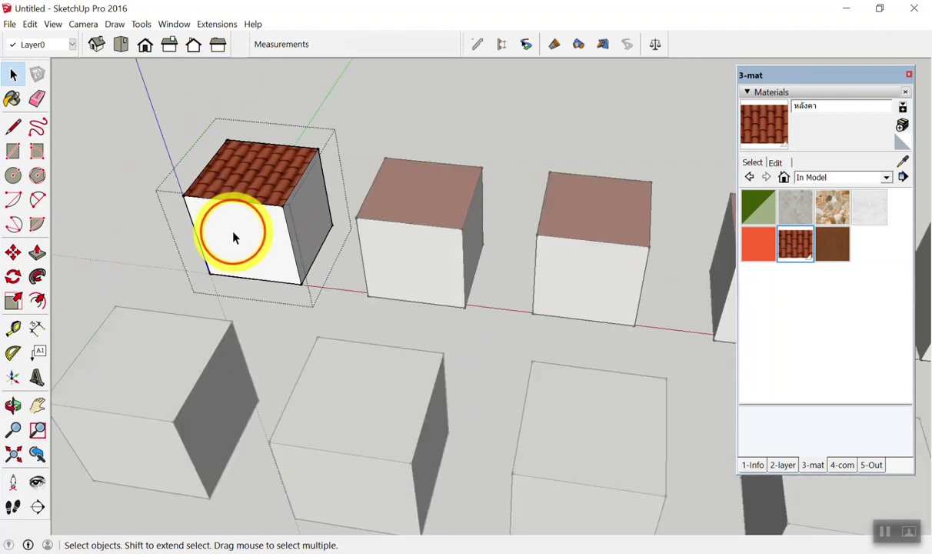
click(758, 245)
click(288, 246)
click(300, 211)
mouse_move(180, 215)
middle_down()
mouse_move(504, 152)
mouse_move(395, 250)
middle_up()
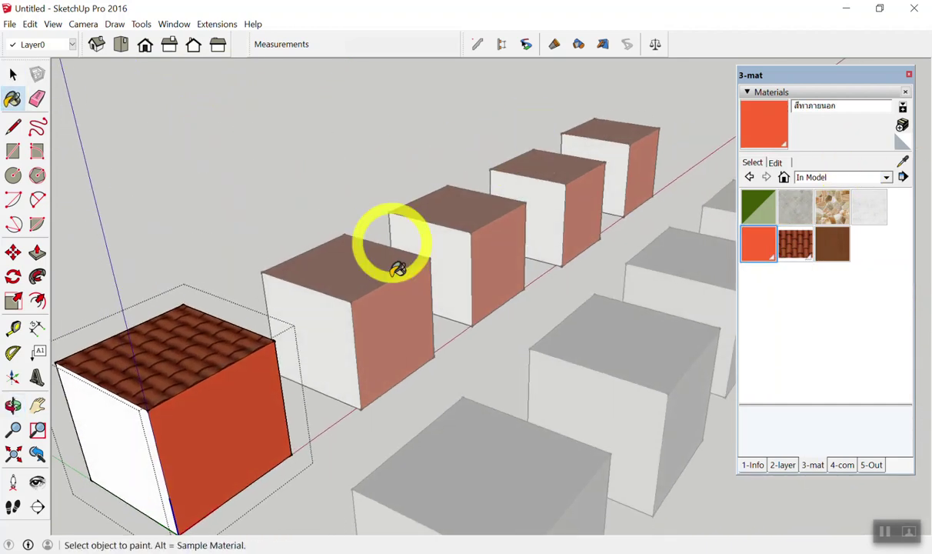
click(150, 406)
scroll(152, 331, down, 5)
middle_drag(146, 374, 495, 358)
mouse_move(506, 437)
middle_down()
mouse_move(302, 308)
mouse_move(257, 358)
mouse_move(285, 394)
mouse_move(223, 401)
middle_up()
key(space)
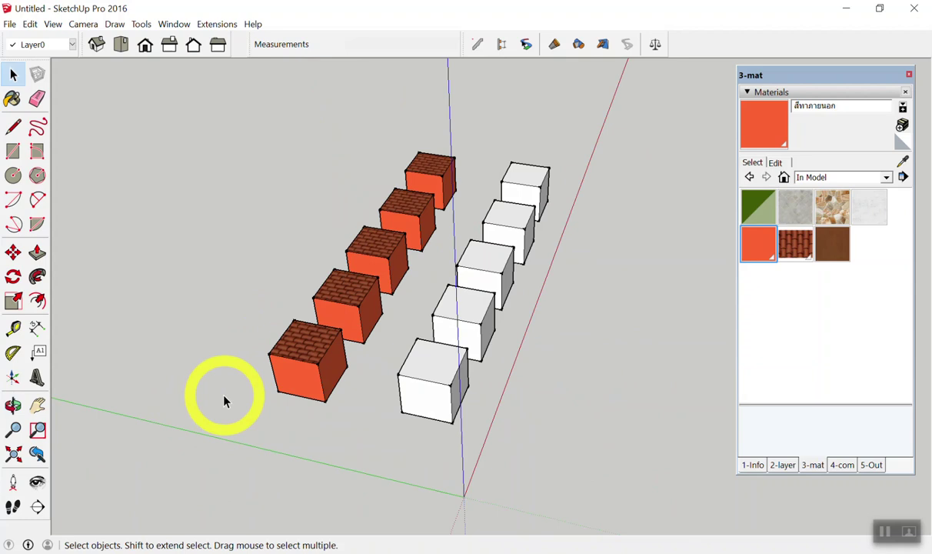
Step: Push/Pull the first orange cube's top face upward into a tall box, then exit editing
mouse_move(224, 399)
middle_down()
mouse_move(483, 183)
mouse_move(233, 293)
mouse_move(307, 182)
middle_up()
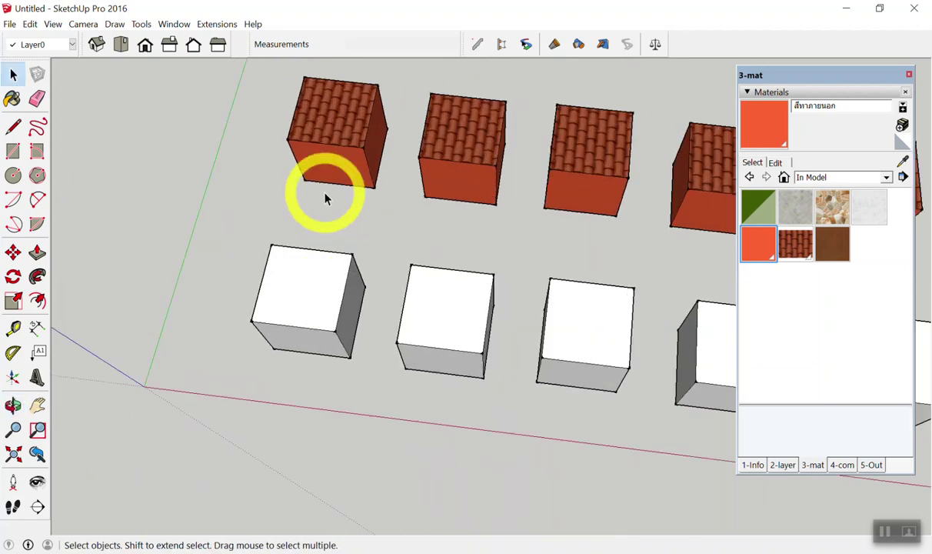
scroll(336, 120, up, 3)
double_click(309, 123)
middle_drag(307, 277, 310, 167)
key(p)
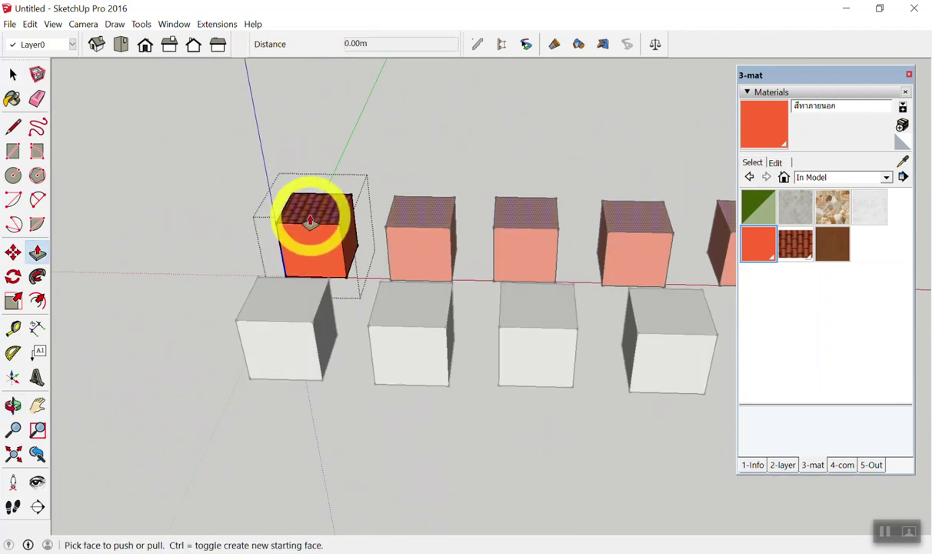
drag(310, 224, 298, 115)
key(space)
click(213, 137)
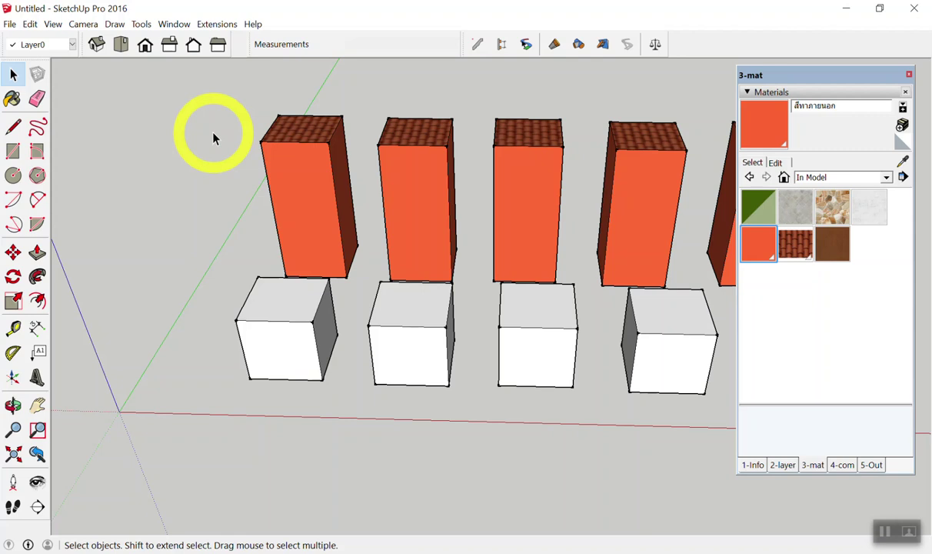
scroll(327, 344, down, 3)
Step: Make the last tall box an independent component with Make Unique
middle_drag(327, 344, 500, 323)
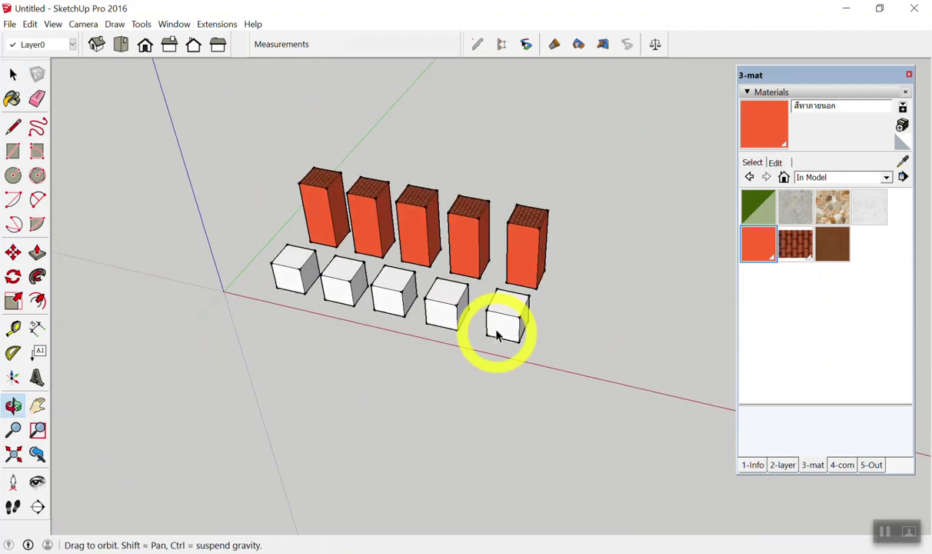
scroll(553, 239, up, 5)
scroll(553, 234, up, 1)
scroll(557, 207, up, 2)
scroll(508, 177, up, 2)
right_click(493, 168)
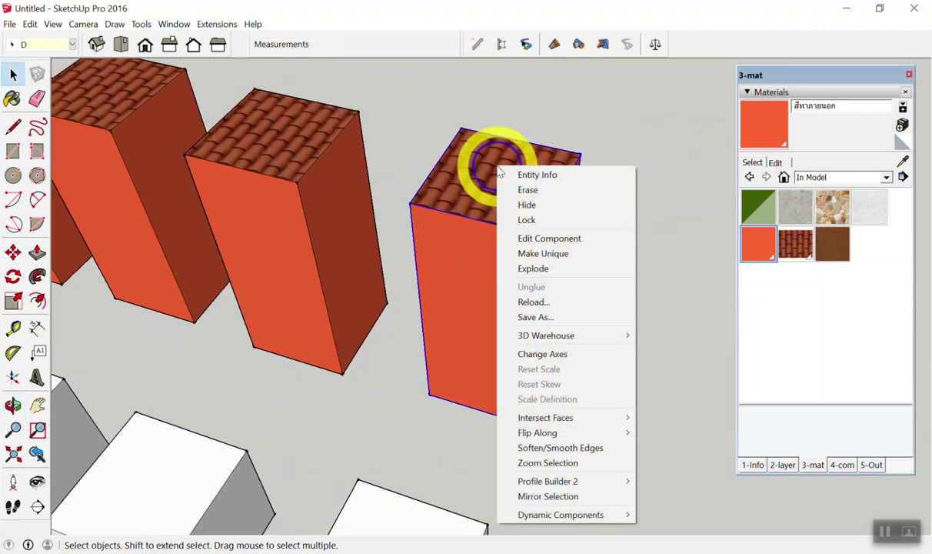
right_click(470, 165)
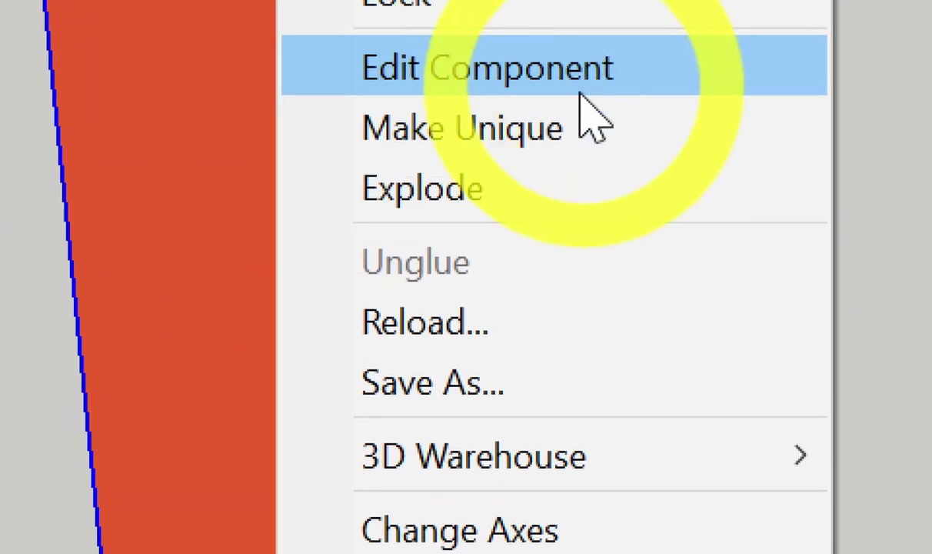
click(553, 127)
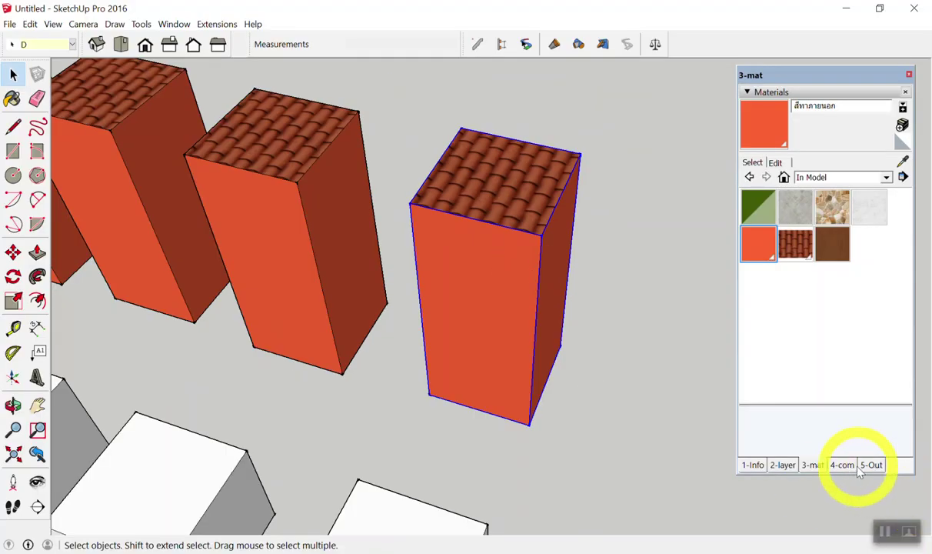
Step: Show the Outliner and apply Make Unique to the selected box, giving <Box1#1>
click(873, 466)
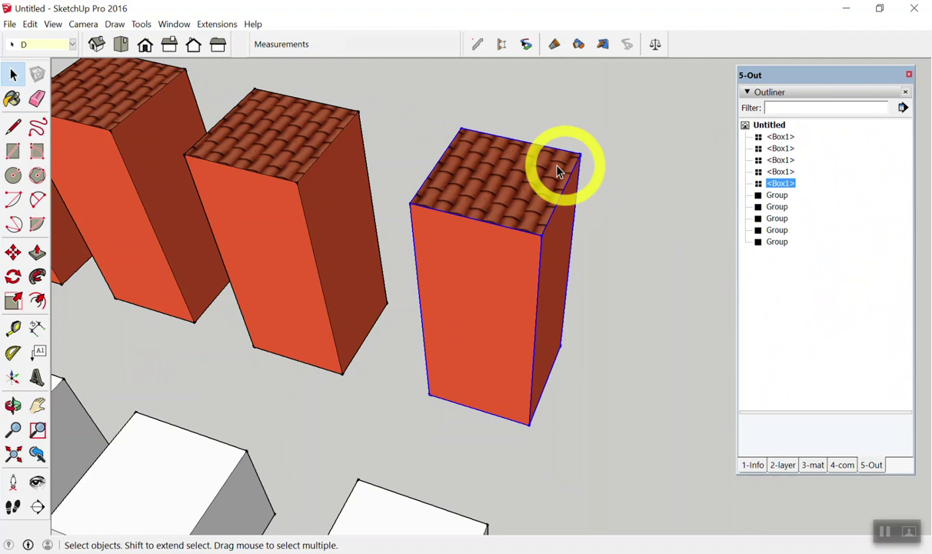
right_click(557, 163)
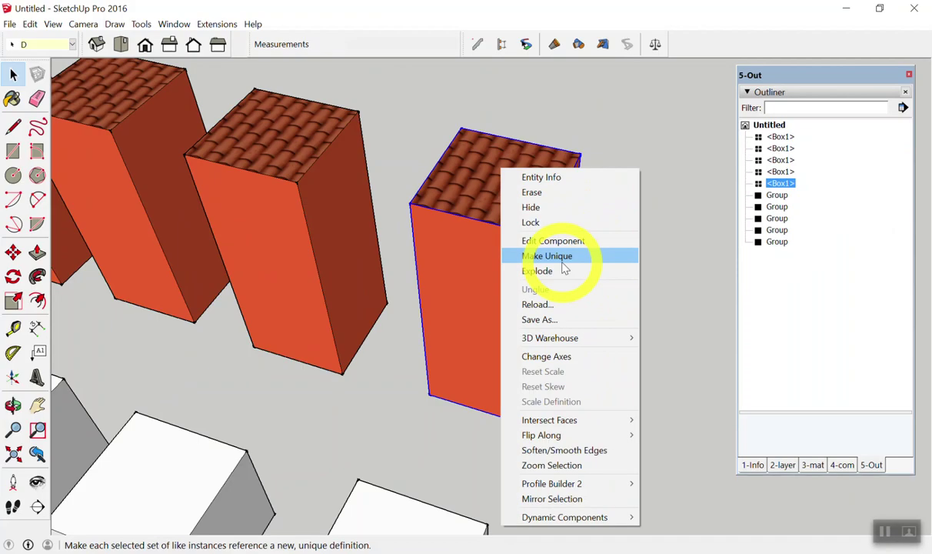
click(562, 266)
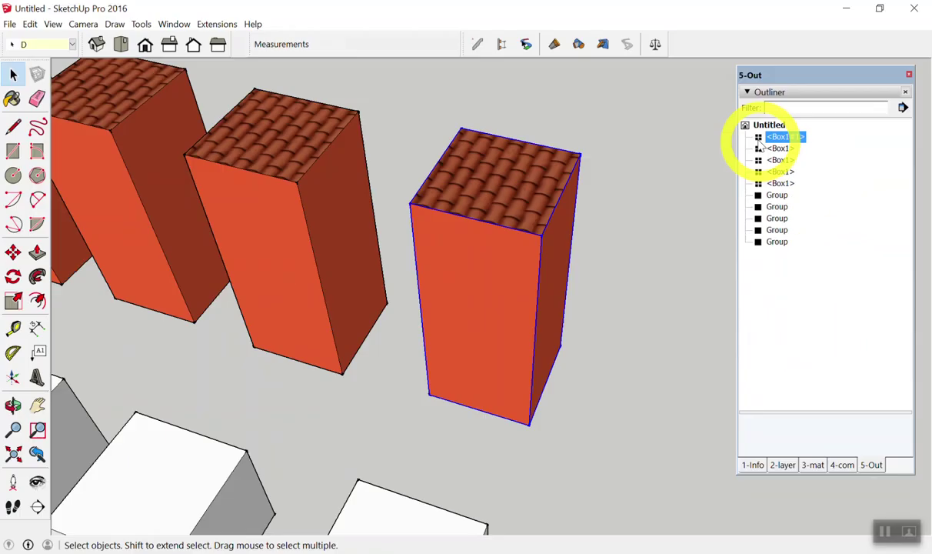
click(646, 149)
Step: Push the first Box1 box's top face down, shortening all four shared Box1 copies
scroll(500, 186, down, 3)
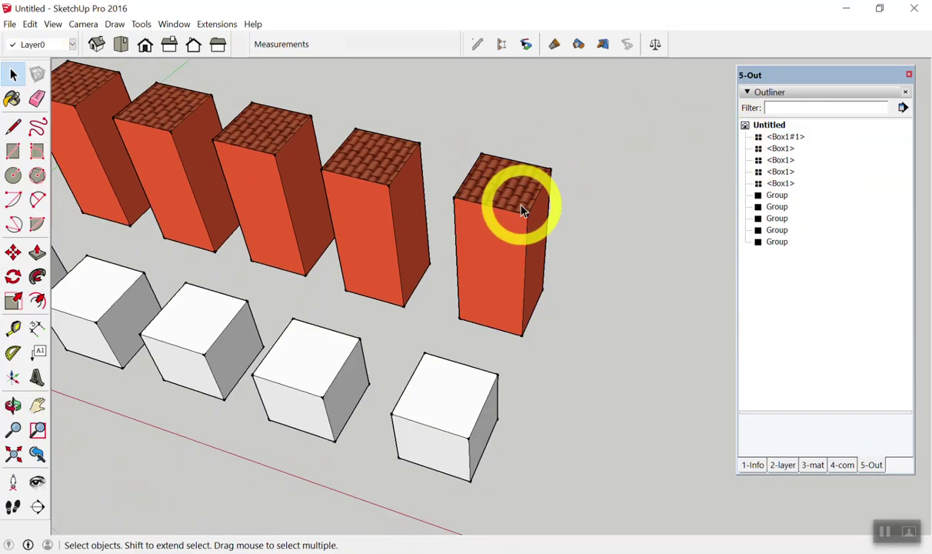
scroll(493, 193, down, 2)
scroll(231, 123, up, 1)
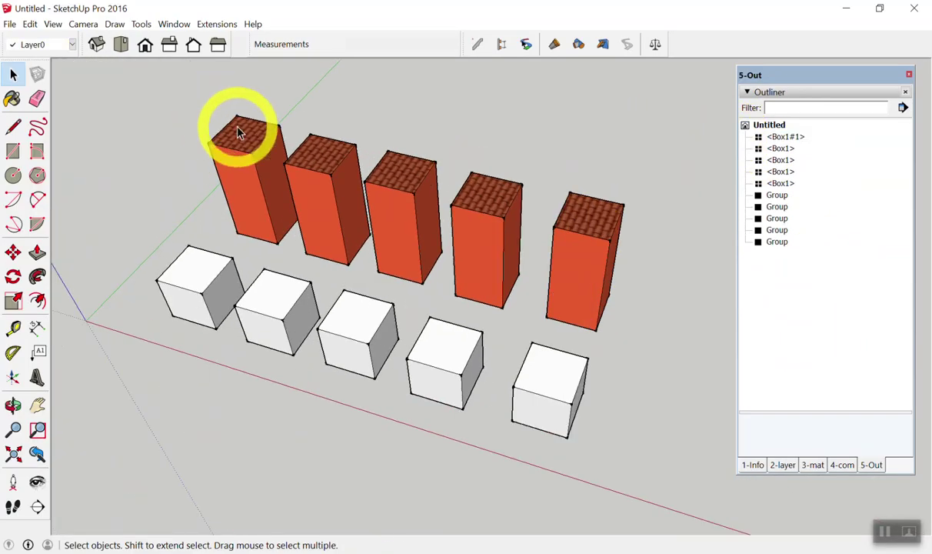
double_click(238, 133)
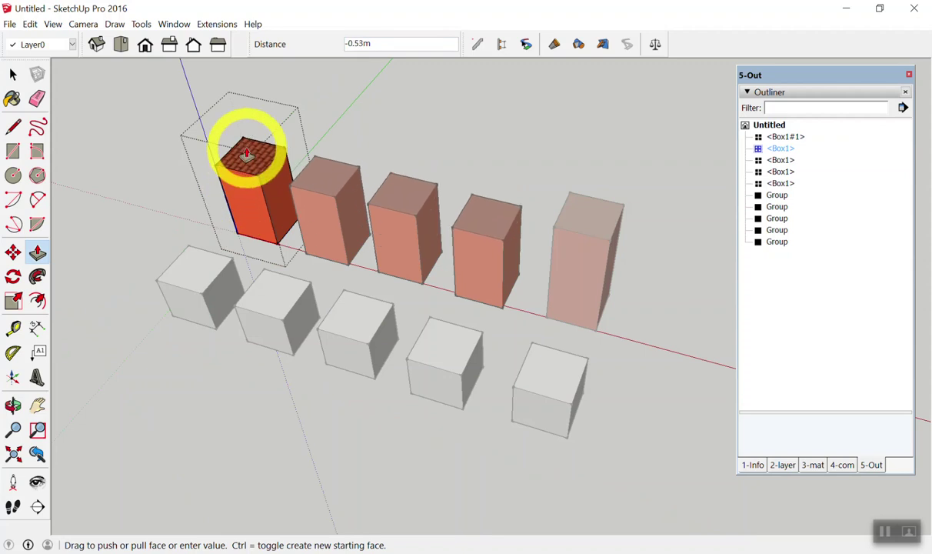
drag(242, 194, 514, 152)
key(space)
click(514, 153)
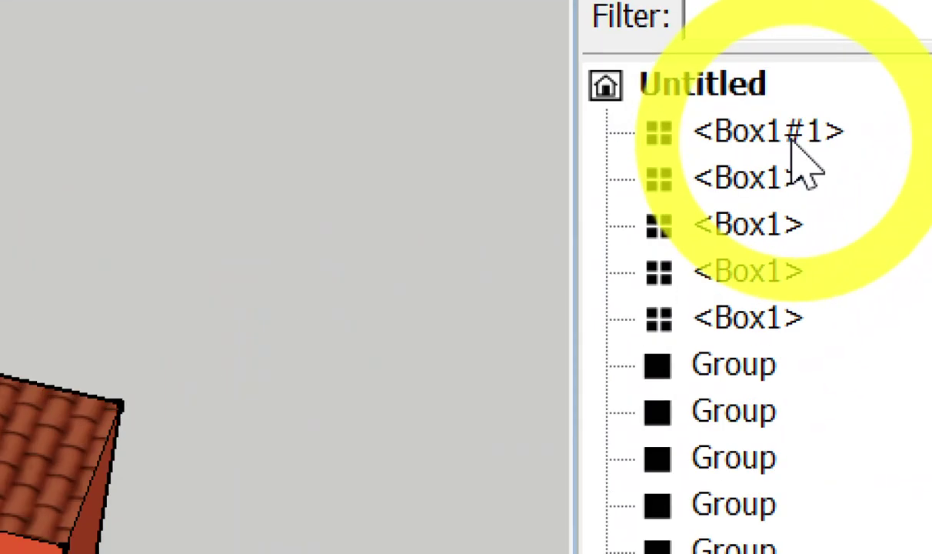
Step: Select the Box1#1 component in the Components list and rename it to Box2
click(793, 138)
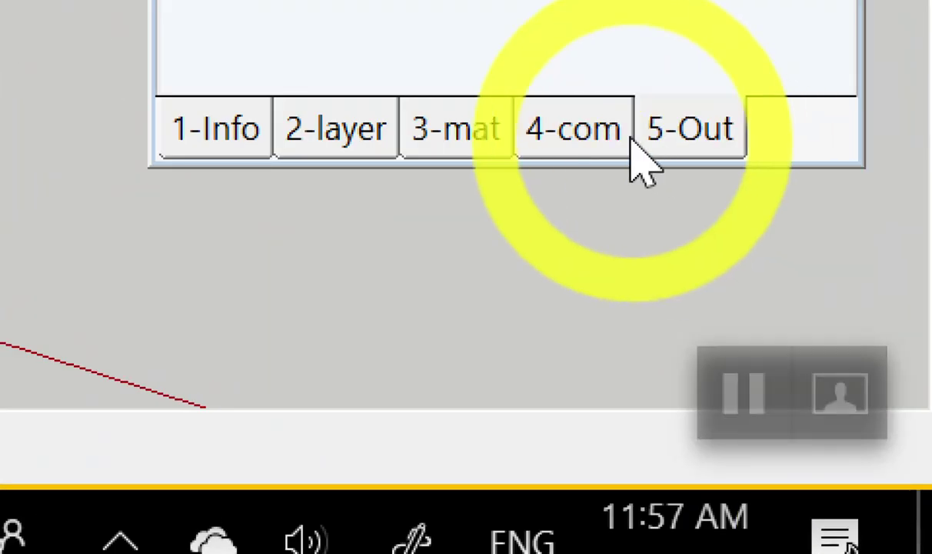
click(569, 127)
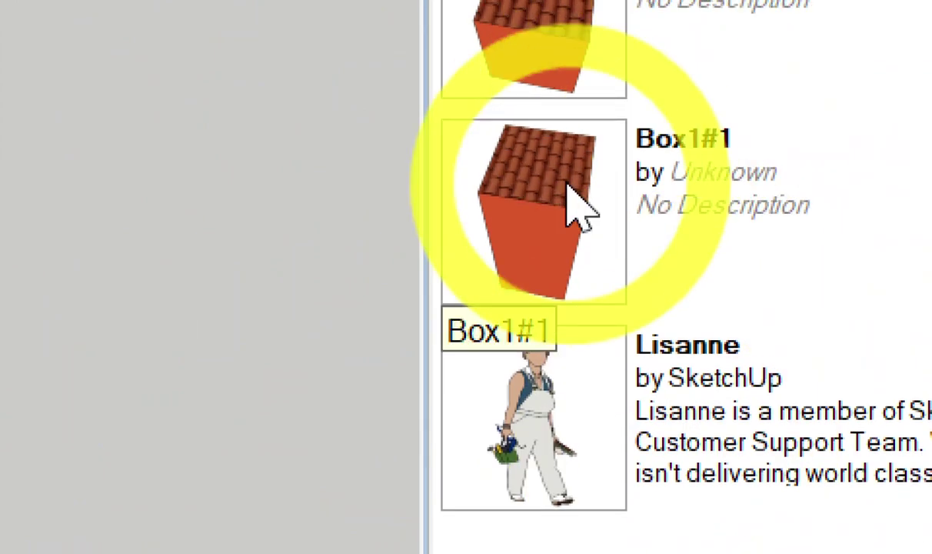
click(561, 184)
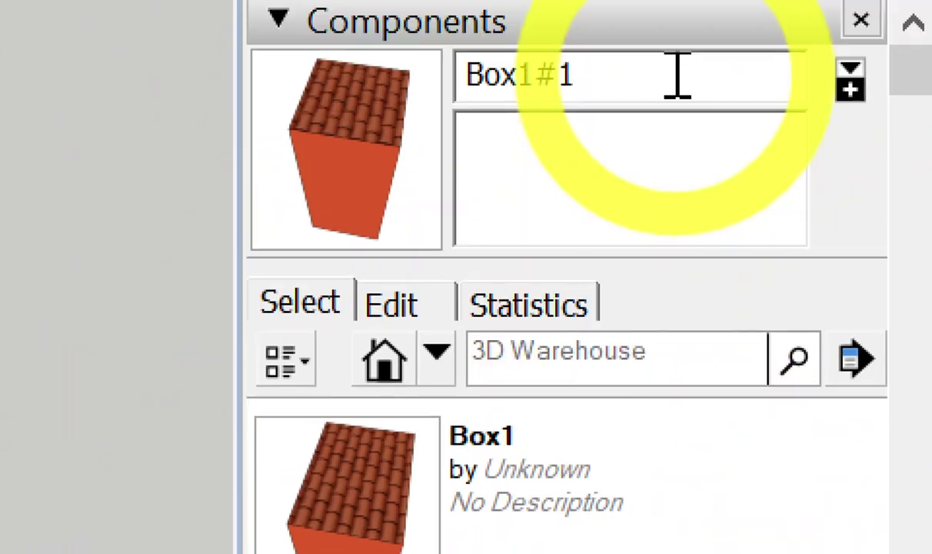
click(661, 85)
text(Box2)
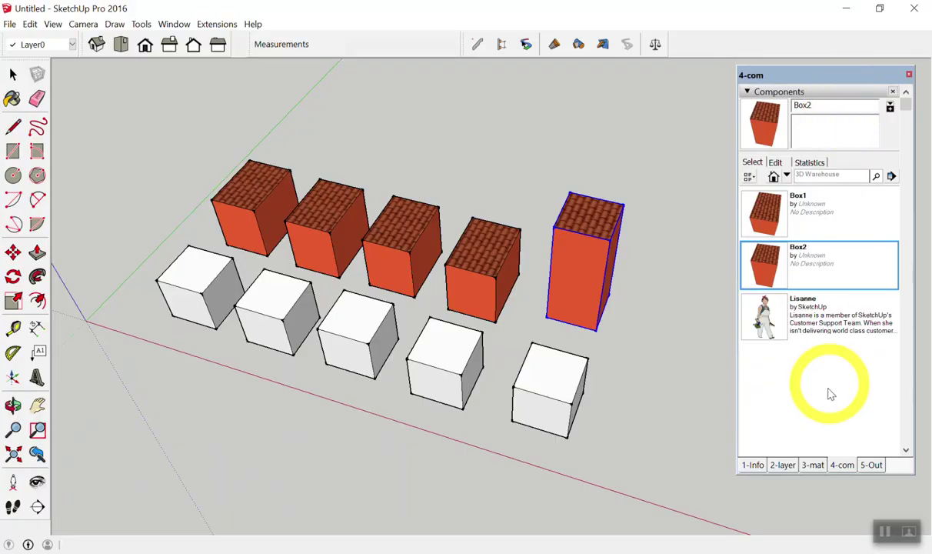
Step: Place a tall Box2 copy at the end of the roof-box row from the Outliner
click(881, 466)
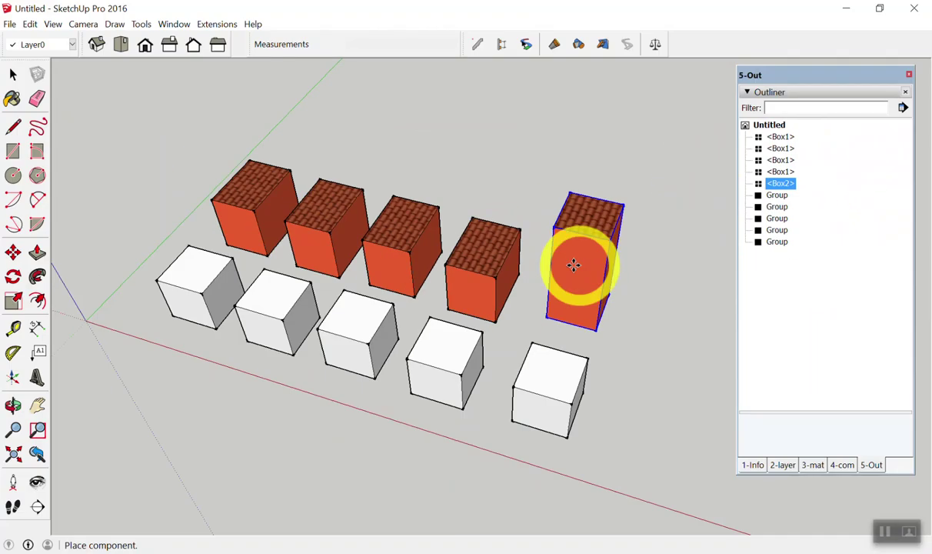
click(572, 264)
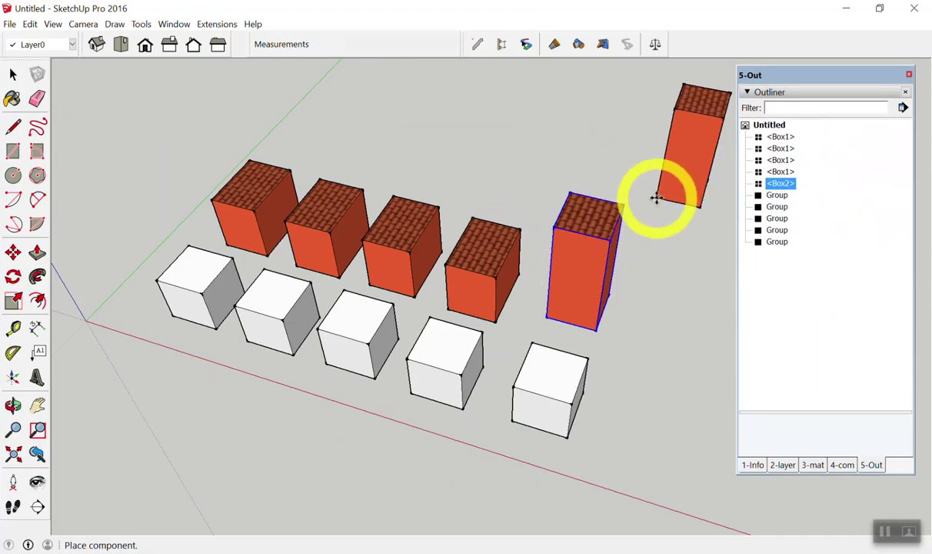
key(Escape)
scroll(520, 239, up, 3)
scroll(291, 224, up, 3)
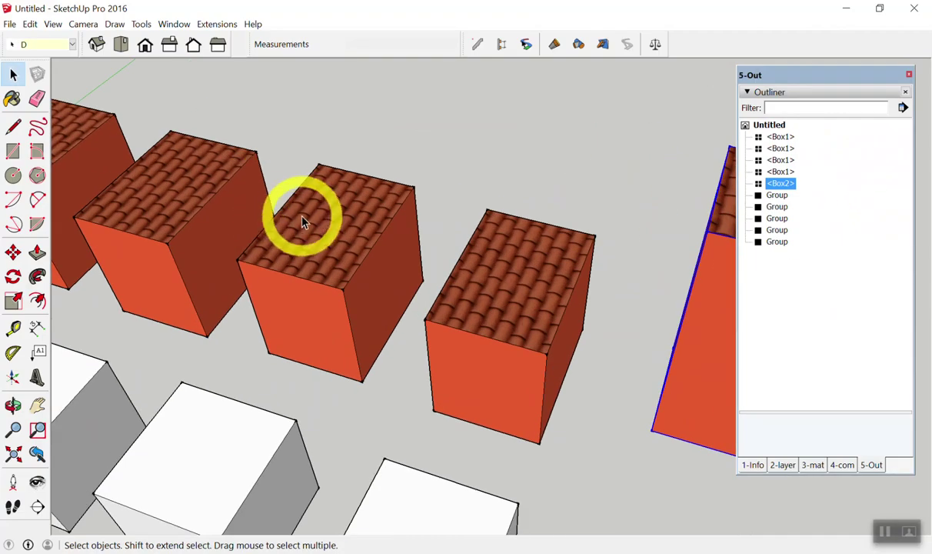
right_click(302, 220)
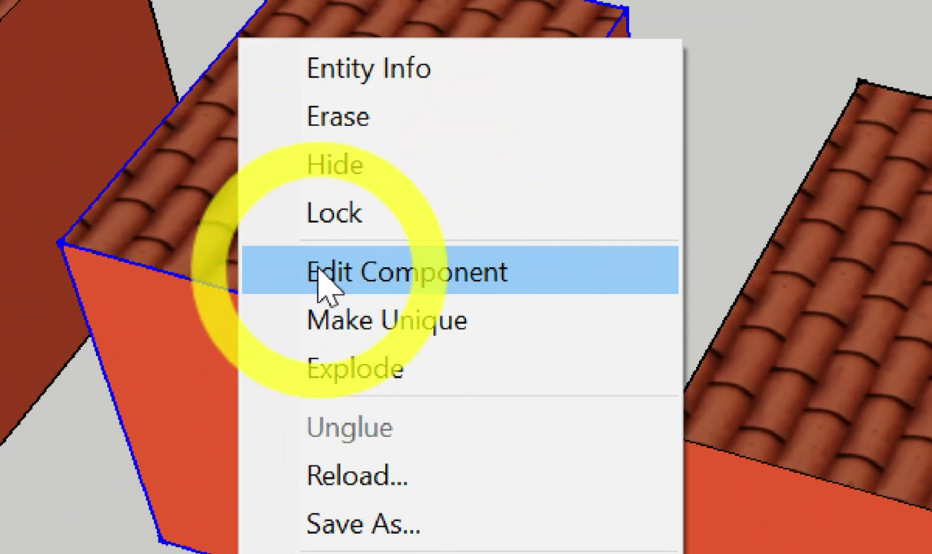
click(318, 269)
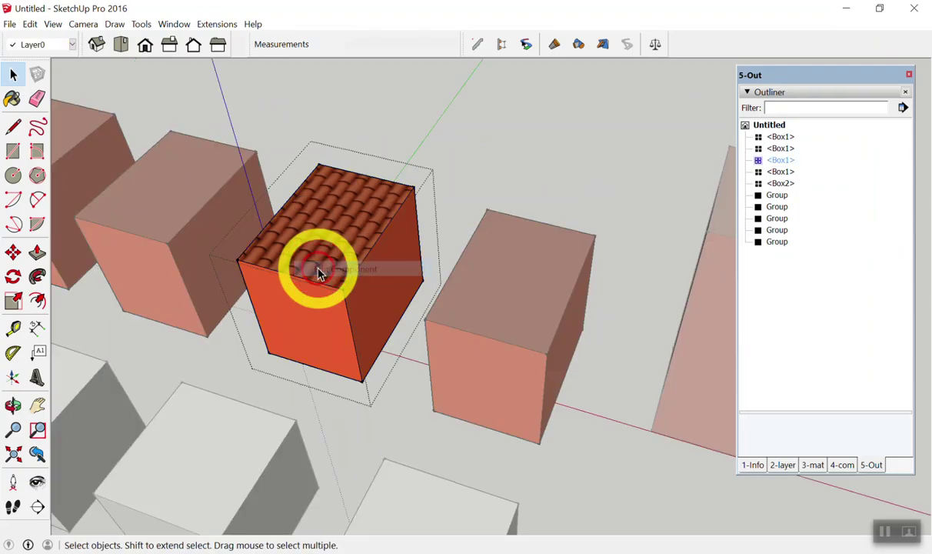
scroll(494, 254, down, 3)
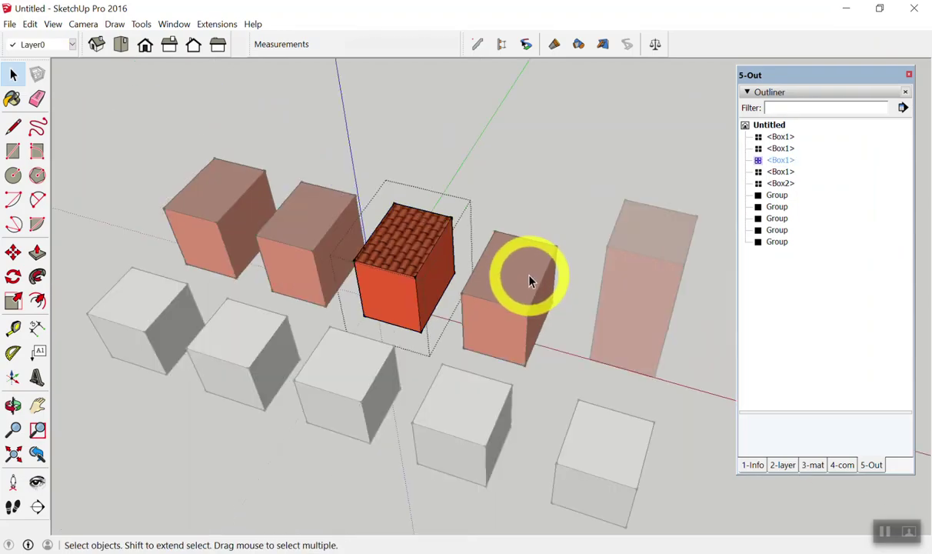
key(Escape)
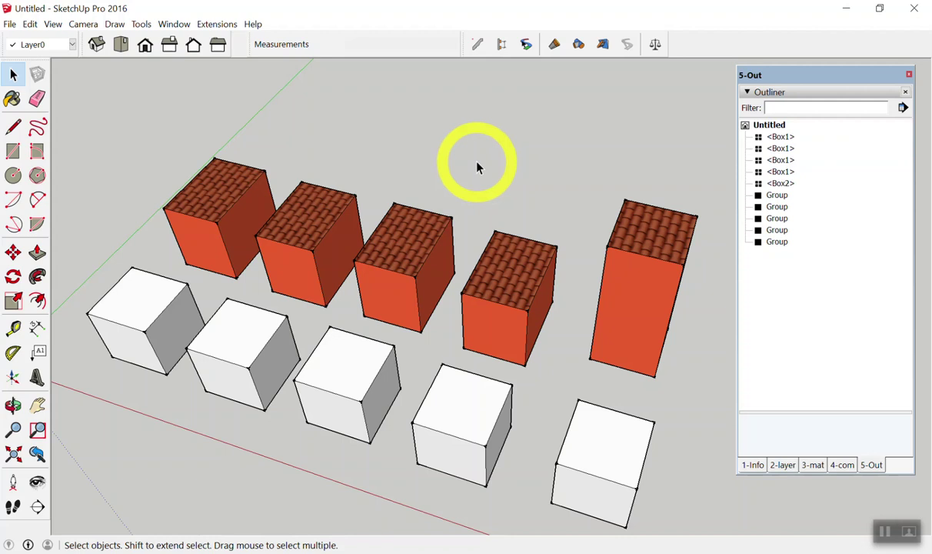
Step: Draw a 0.1 by 0.1 m rectangle on the ground in front of the roof-tile boxes
scroll(412, 260, down, 5)
mouse_move(413, 260)
middle_down()
mouse_move(427, 233)
mouse_move(517, 277)
mouse_move(121, 77)
middle_up()
scroll(431, 250, up, 2)
key(r)
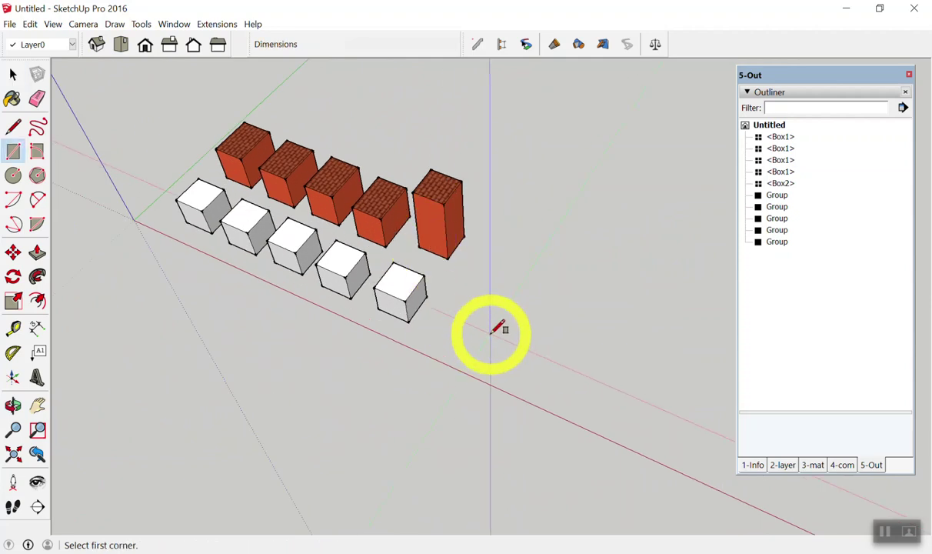
click(496, 333)
click(568, 308)
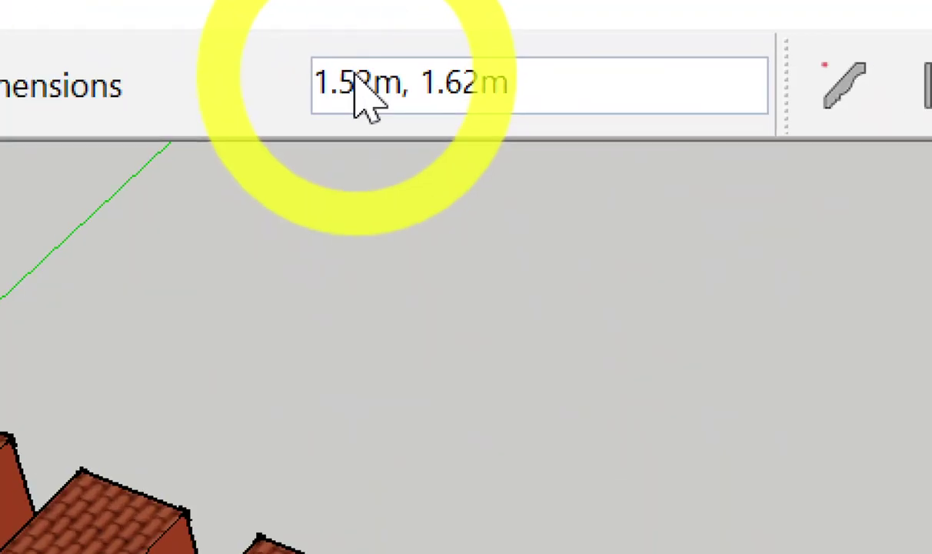
text(.1,.)
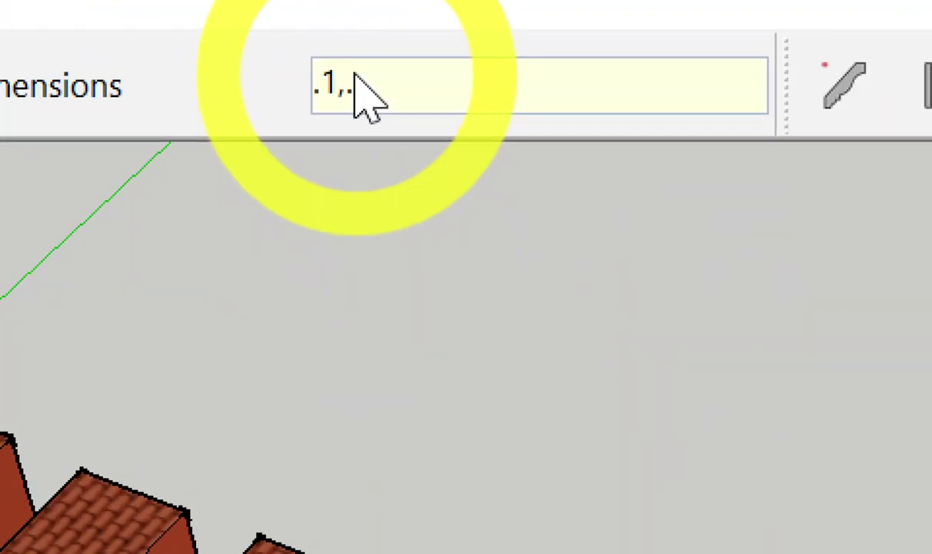
text(1)
key(Return)
key(space)
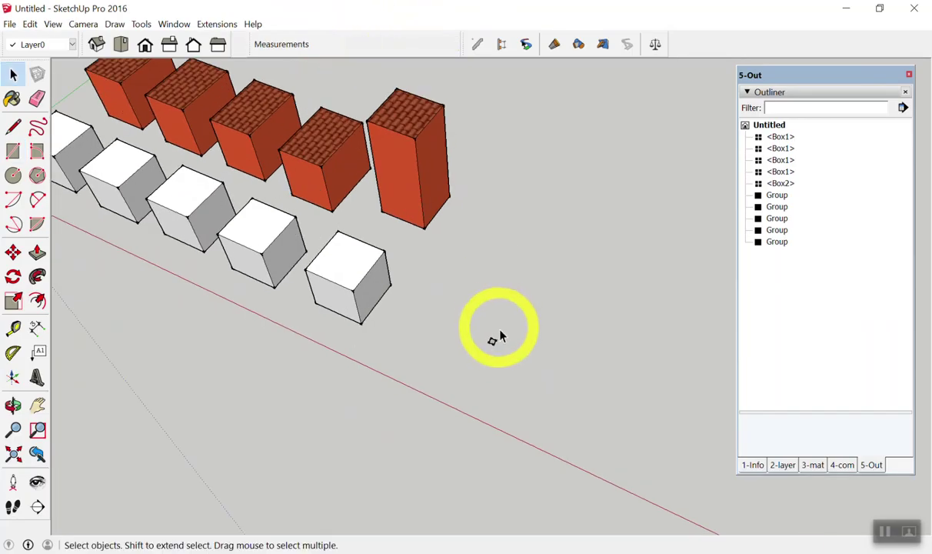
Step: Push/Pull the small square up into a tall column and window-select it
scroll(492, 335, up, 5)
key(p)
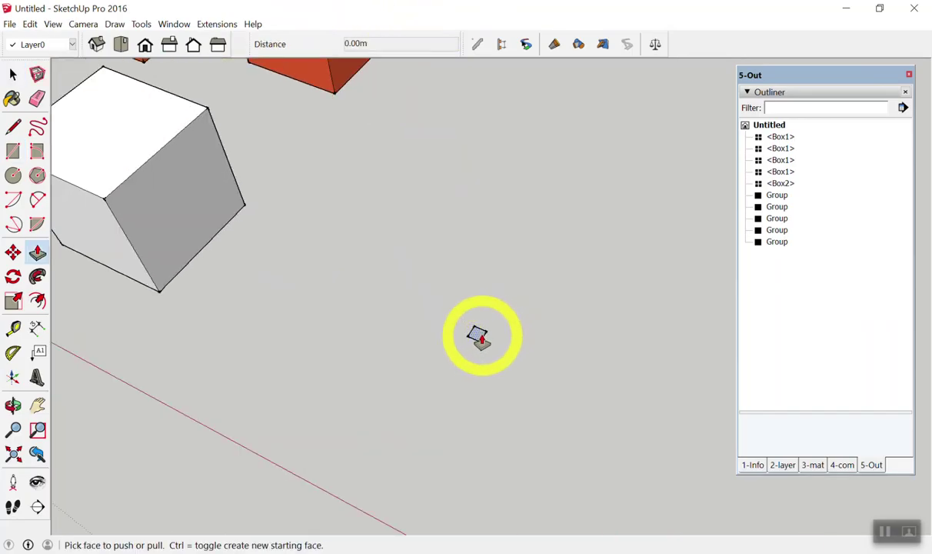
drag(478, 339, 470, 254)
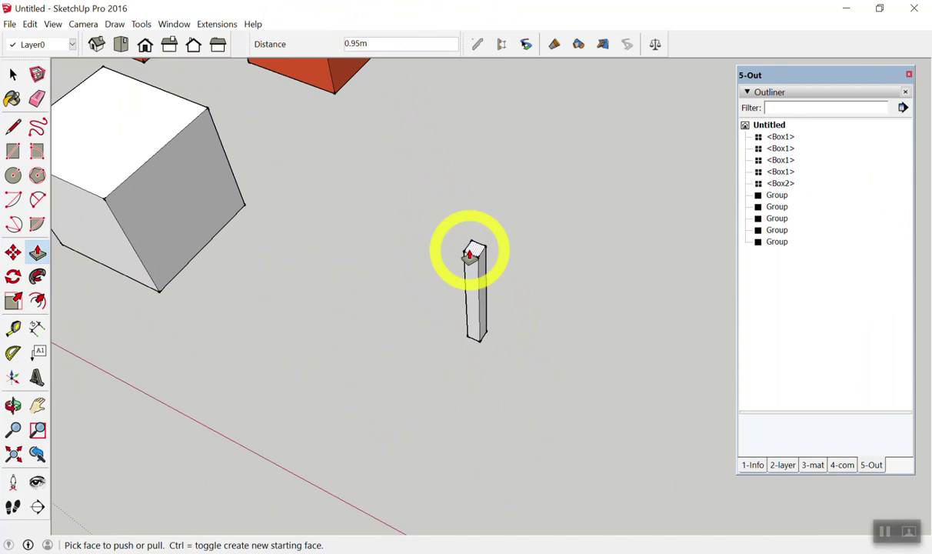
double_click(470, 254)
key(space)
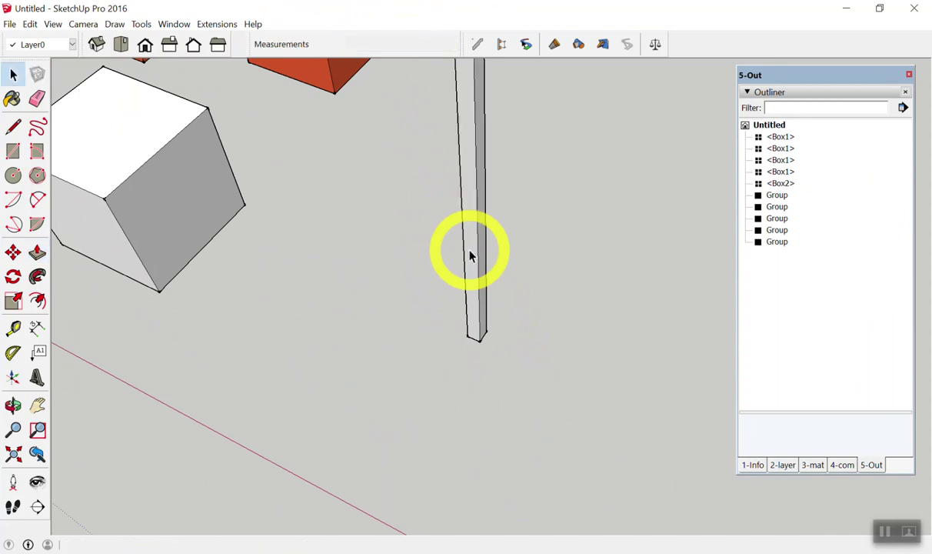
scroll(470, 256, down, 3)
middle_drag(464, 389, 462, 354)
scroll(447, 285, up, 2)
drag(429, 188, 536, 472)
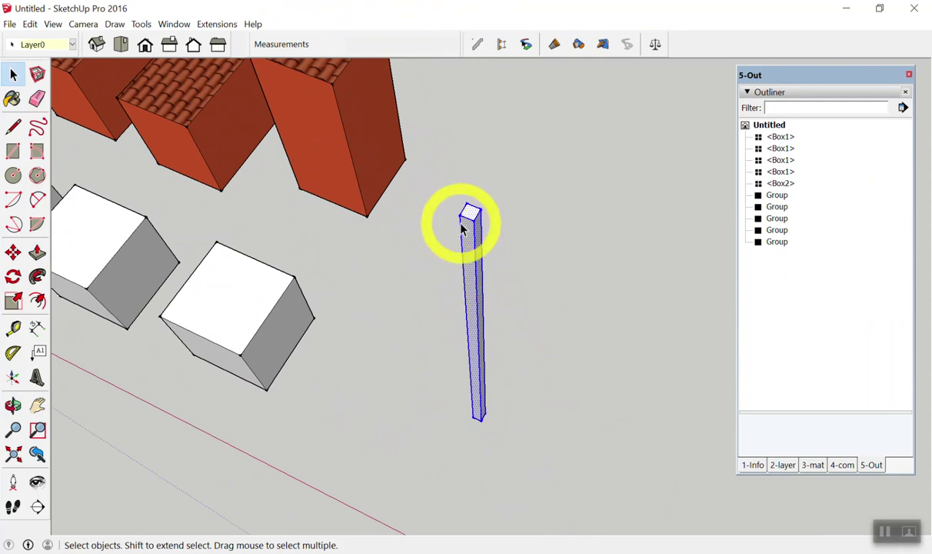
Step: Try making the column a component via the context menu and G, dismissing the dialog
right_click(468, 215)
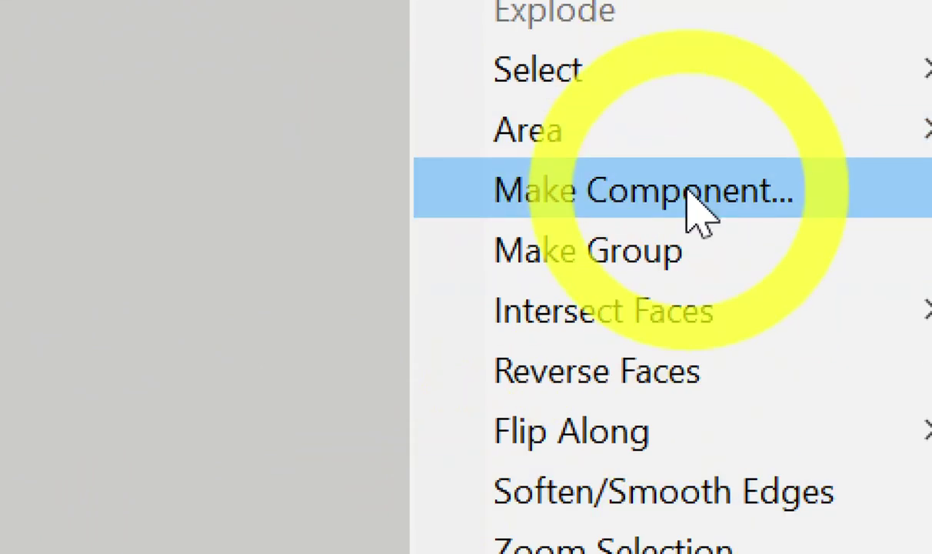
click(696, 212)
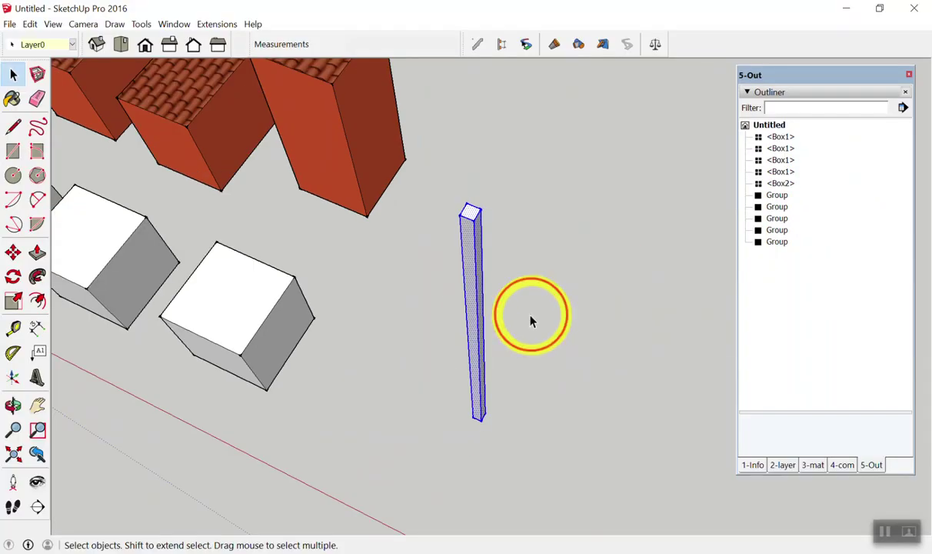
click(430, 208)
drag(431, 208, 543, 443)
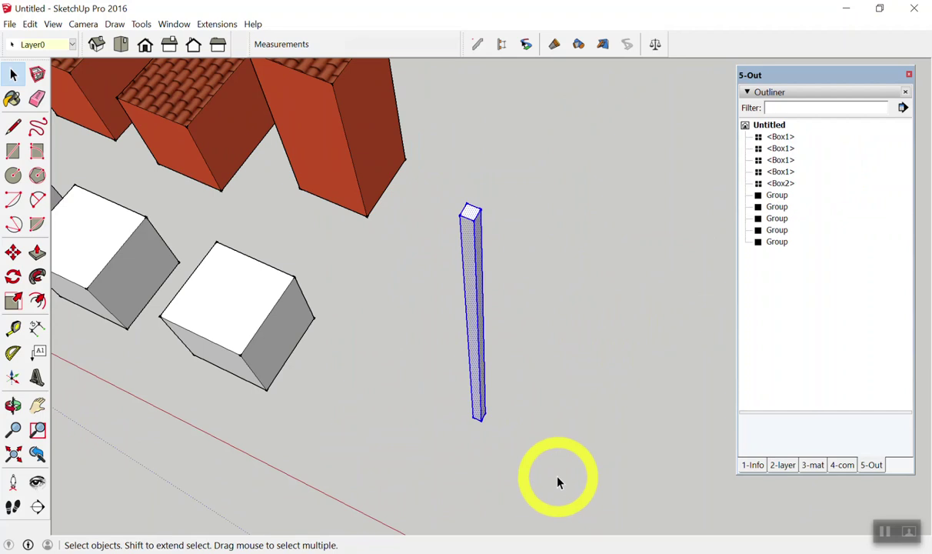
key(g)
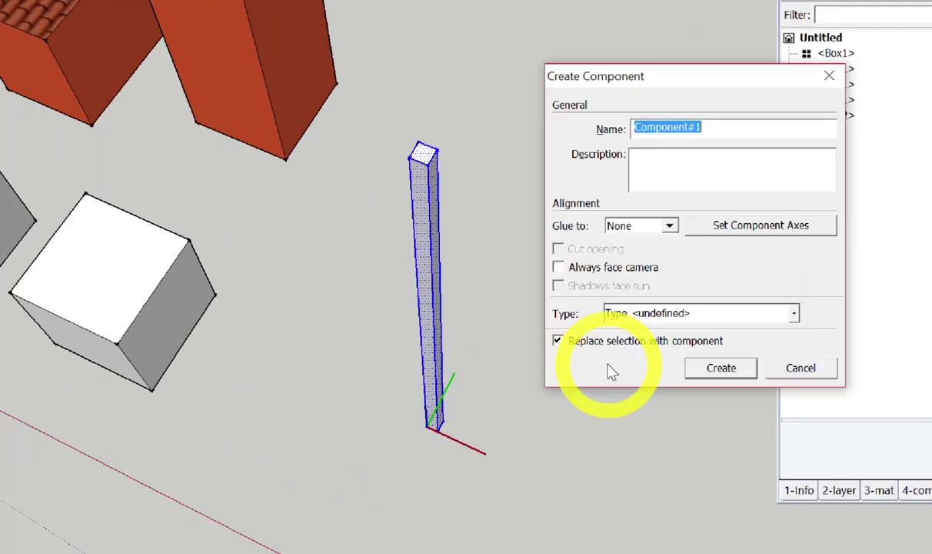
key(Return)
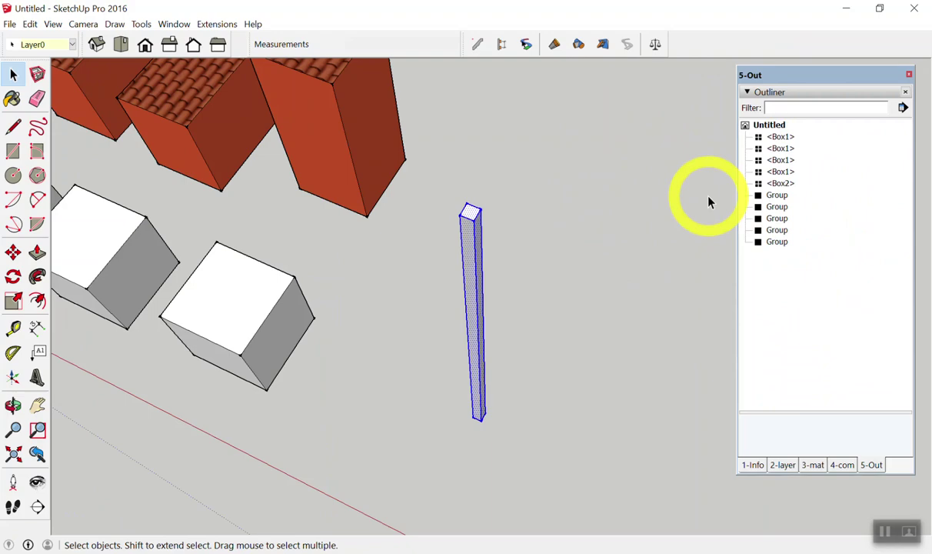
click(333, 277)
Step: Reselect the column and create a component named เสา
drag(431, 177, 591, 492)
key(g)
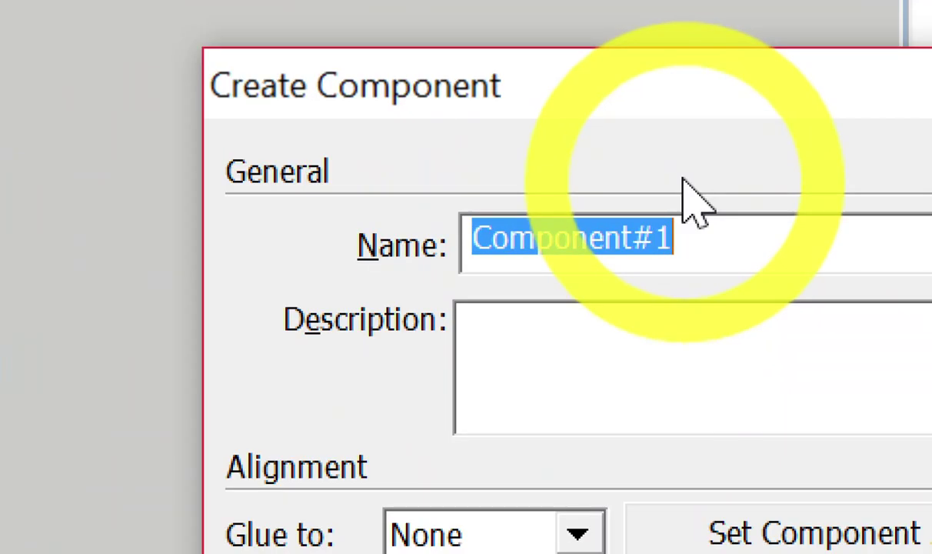
double_click(684, 193)
text(glk)
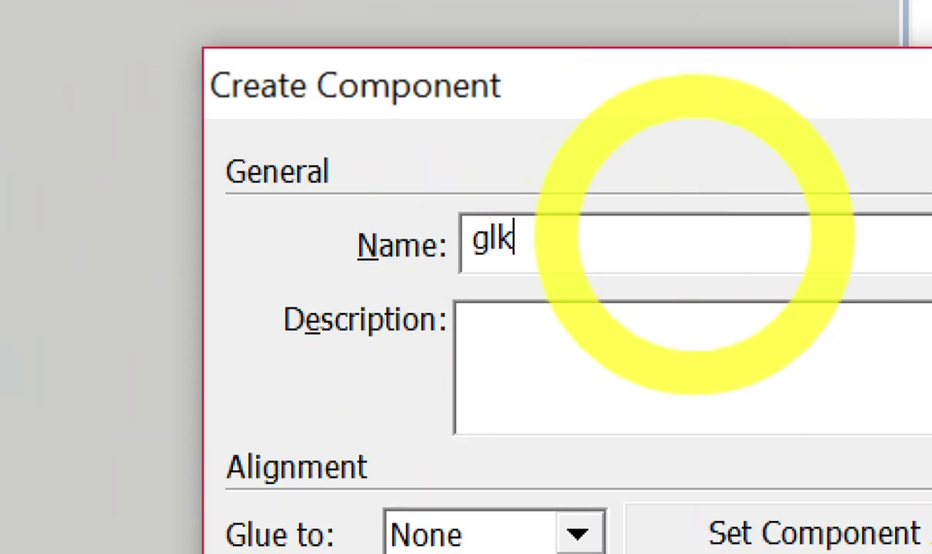
key(BackSpace)
key(BackSpace)
key(BackSpace)
text(เสา)
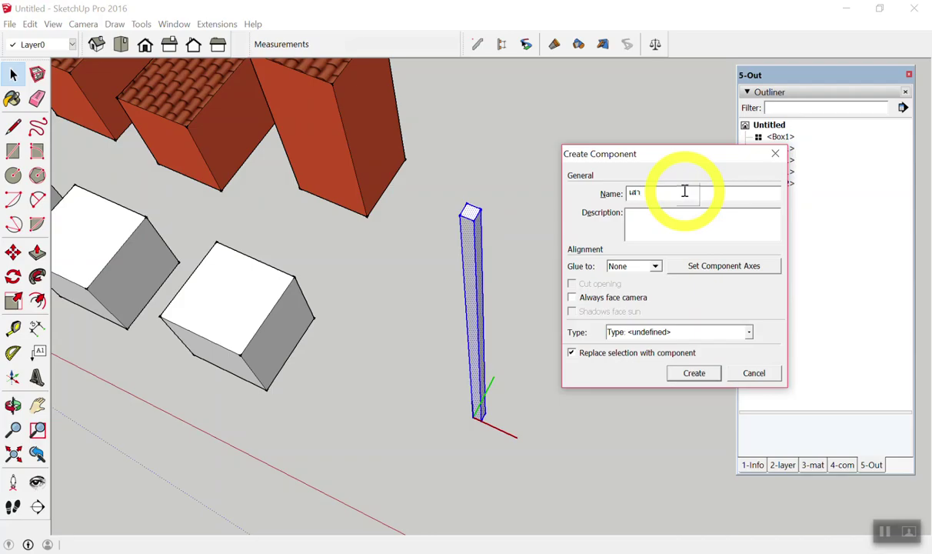
key(Return)
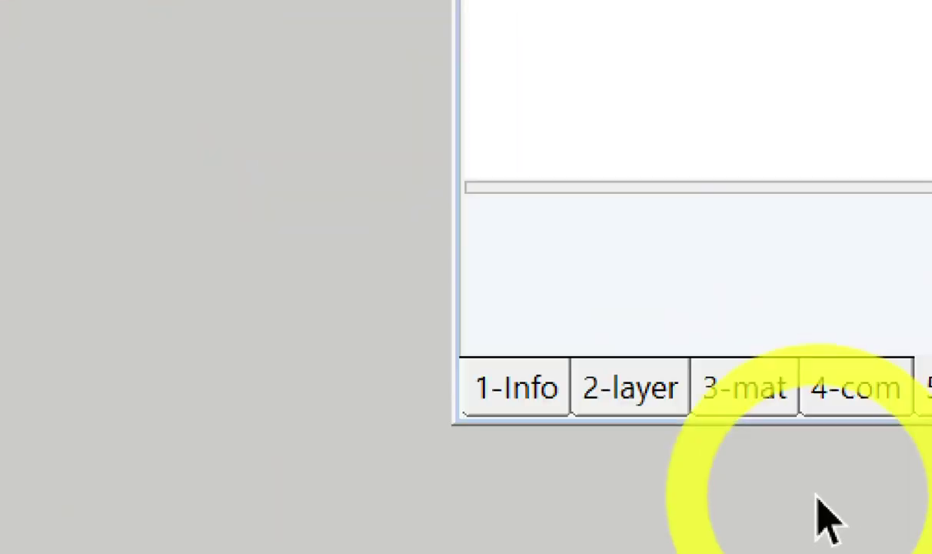
Step: Place a second เสา column from the Components panel beside the first one
click(843, 467)
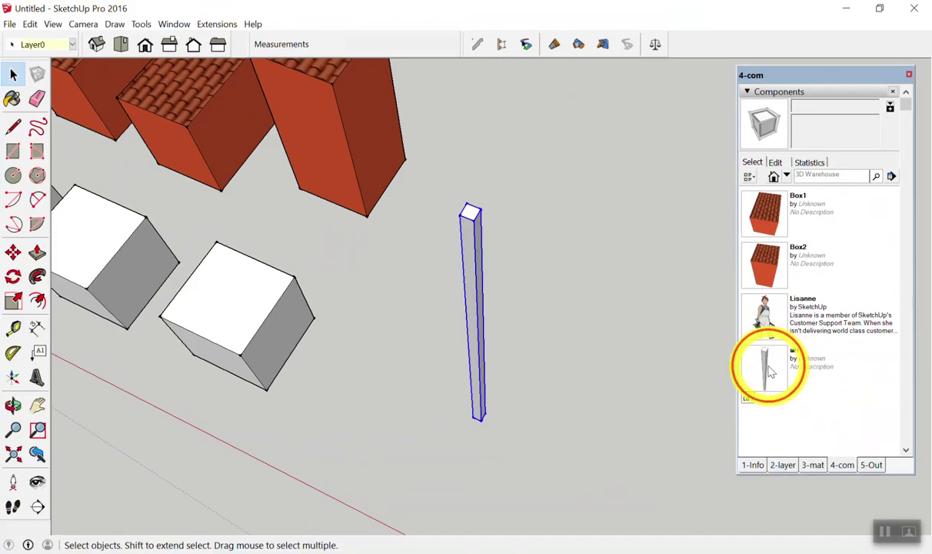
click(777, 368)
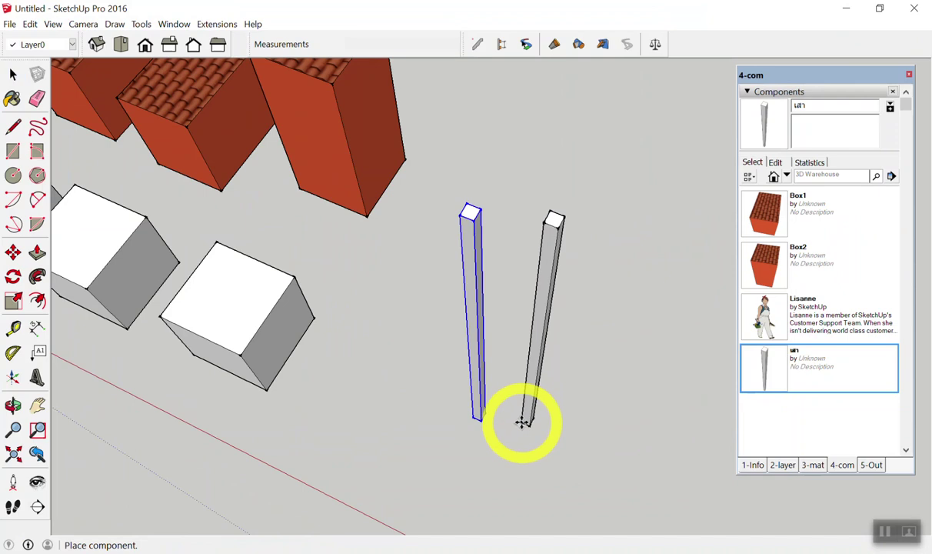
key(Escape)
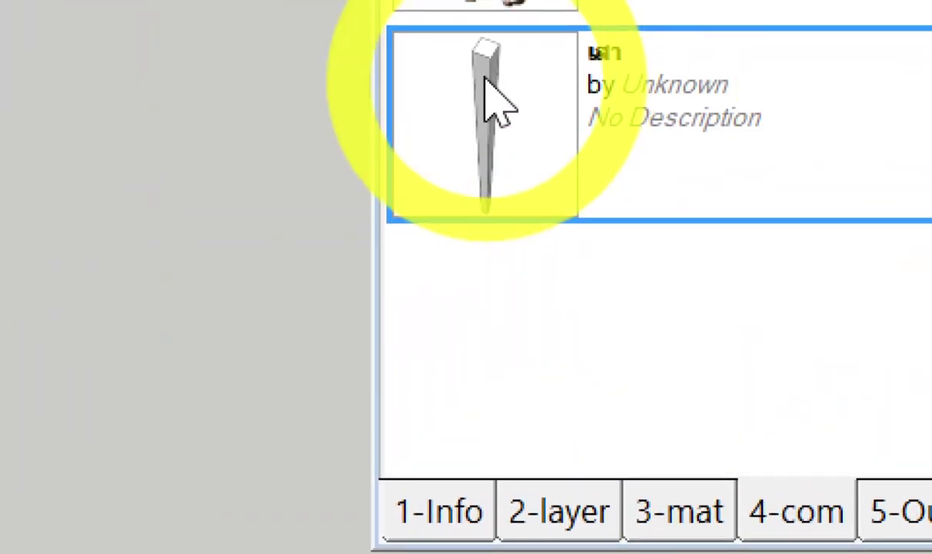
click(745, 370)
scroll(513, 431, up, 2)
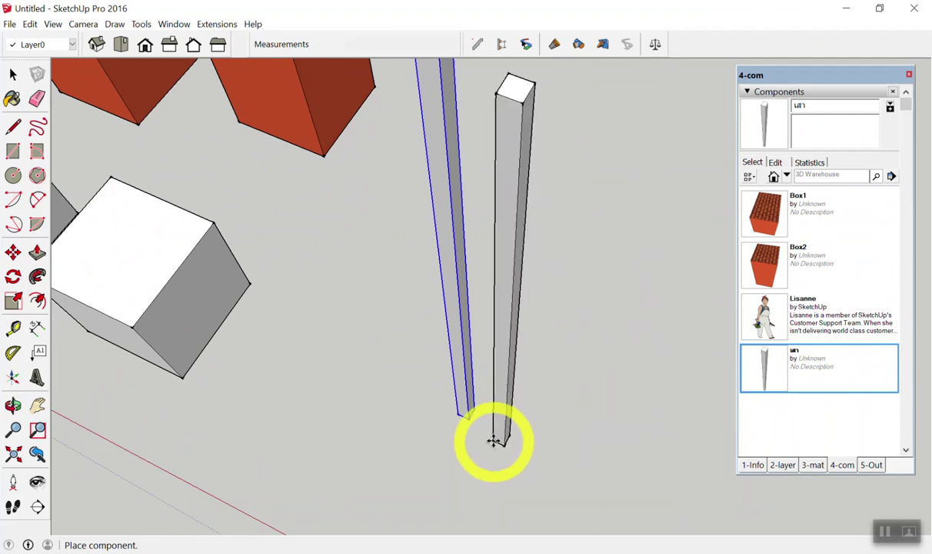
click(534, 423)
mouse_move(534, 423)
middle_down()
mouse_move(427, 369)
mouse_move(446, 392)
mouse_move(327, 362)
mouse_move(484, 350)
middle_up()
key(space)
click(534, 295)
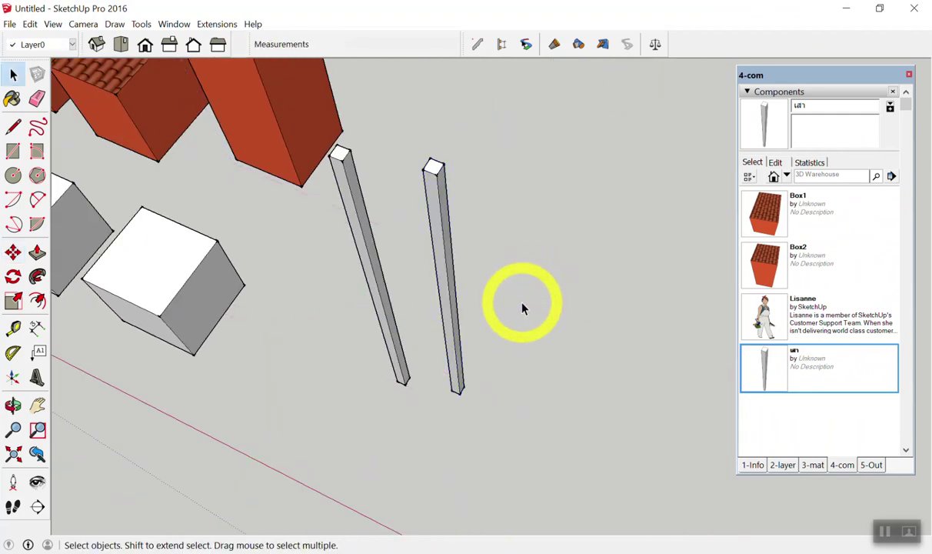
middle_drag(391, 222, 505, 284)
scroll(505, 283, up, 3)
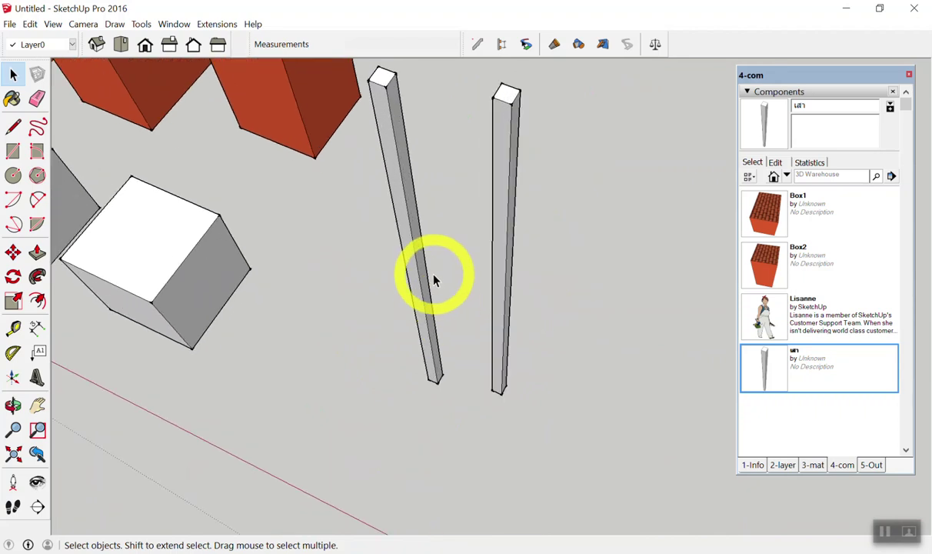
scroll(435, 281, up, 4)
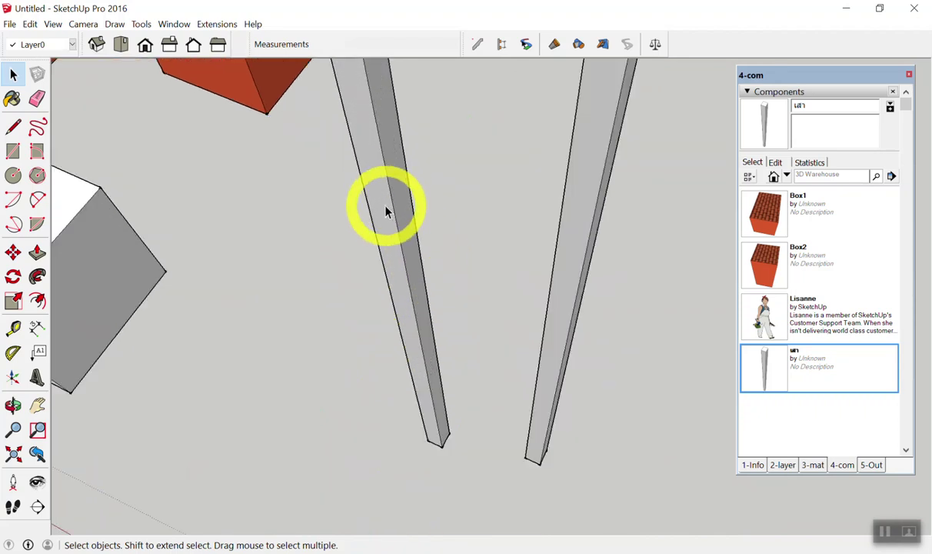
Step: Start Change Axes on the left เสา column to set a new origin
right_click(386, 187)
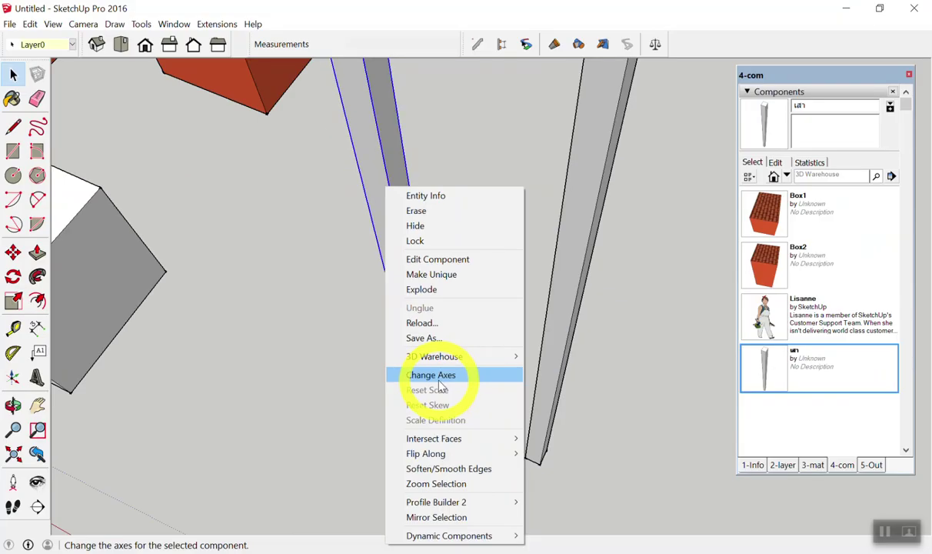
click(442, 376)
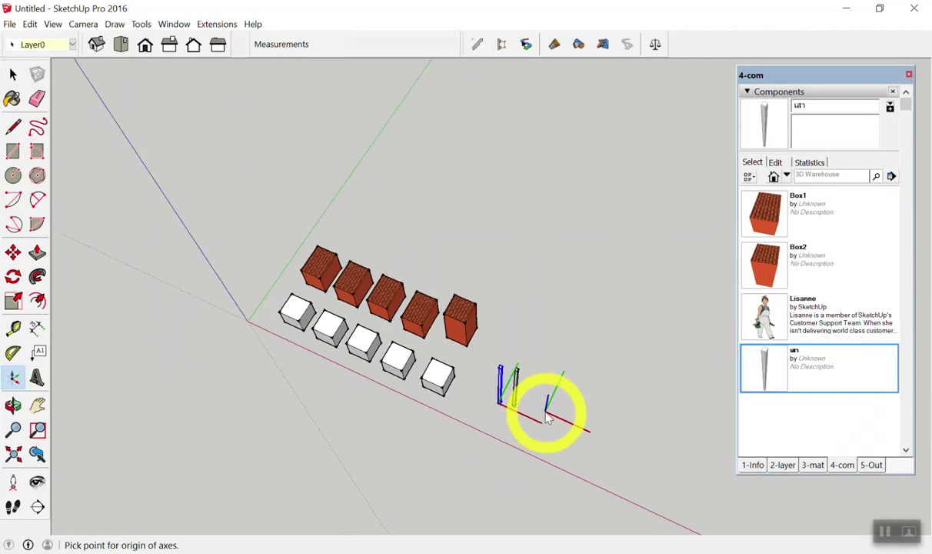
scroll(548, 416, up, 2)
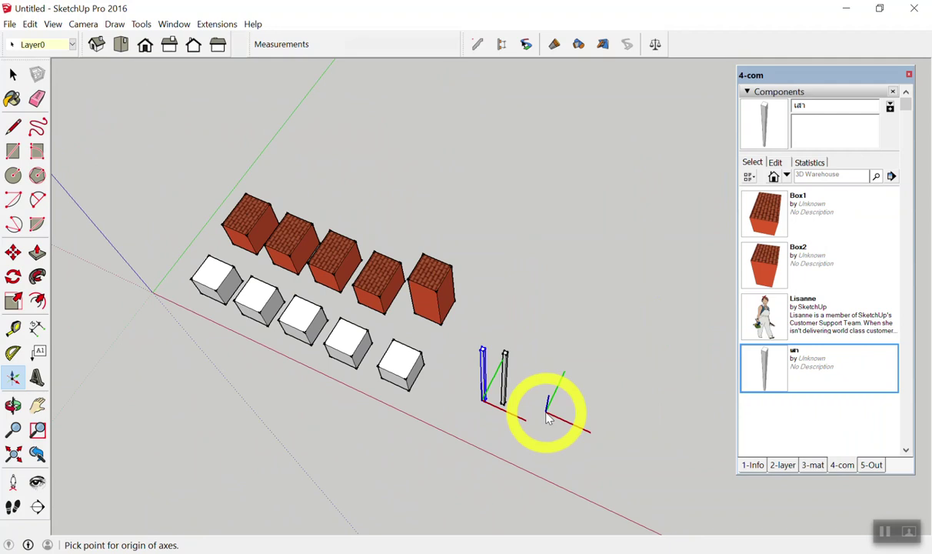
Step: Cancel the axes tool and draw a line across the post's top face
key(space)
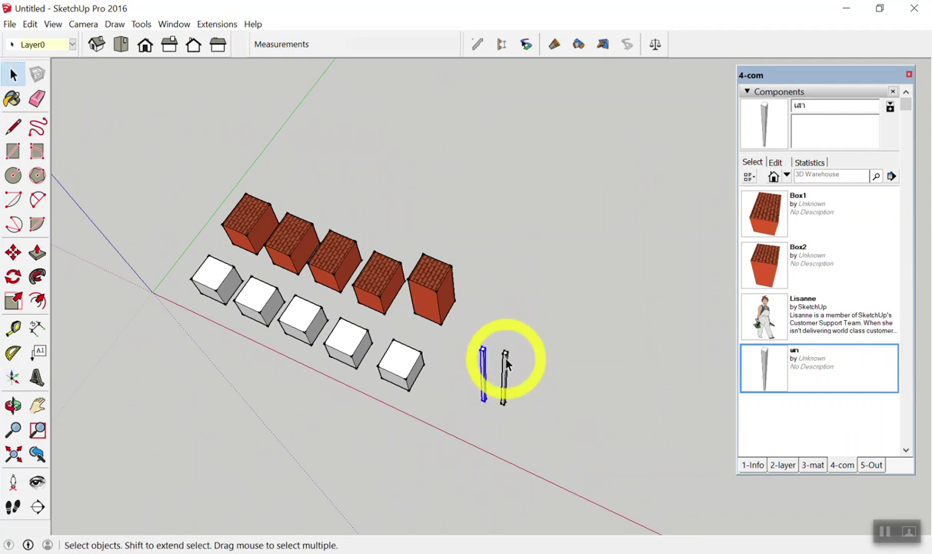
scroll(492, 354, up, 3)
scroll(497, 338, up, 2)
scroll(493, 332, up, 2)
scroll(453, 326, up, 2)
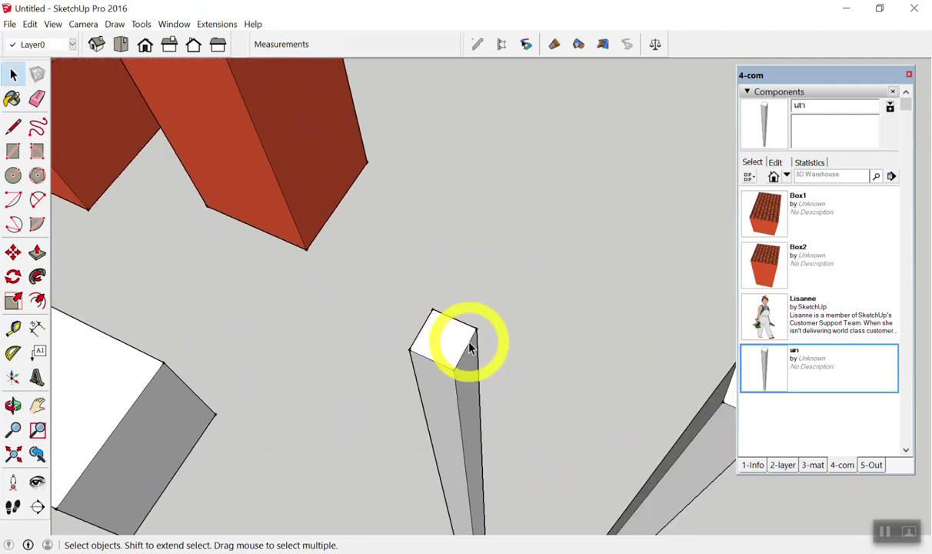
scroll(439, 323, up, 2)
key(l)
scroll(599, 353, down, 3)
scroll(643, 379, down, 2)
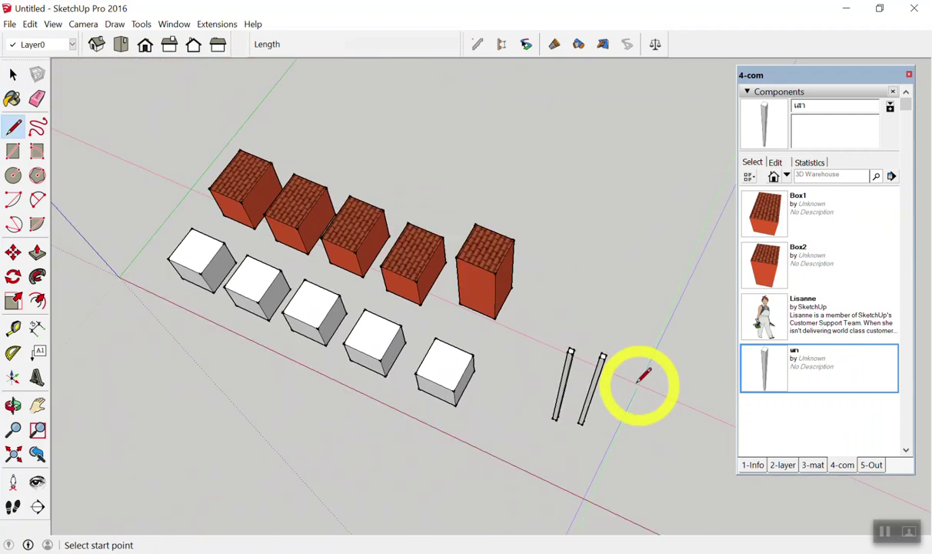
scroll(258, 189, up, 3)
scroll(229, 149, up, 2)
scroll(246, 166, down, 3)
scroll(447, 235, down, 2)
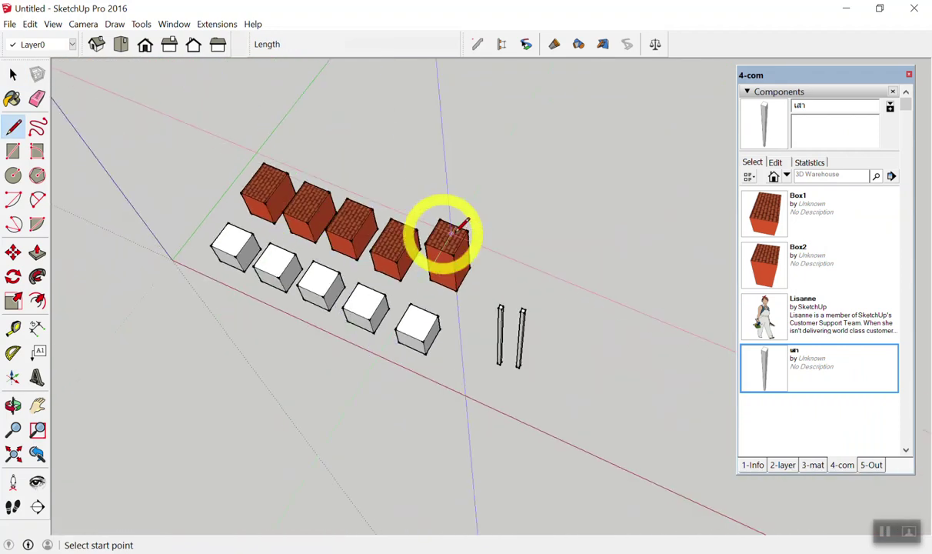
scroll(510, 358, up, 2)
scroll(549, 381, up, 3)
scroll(551, 377, up, 3)
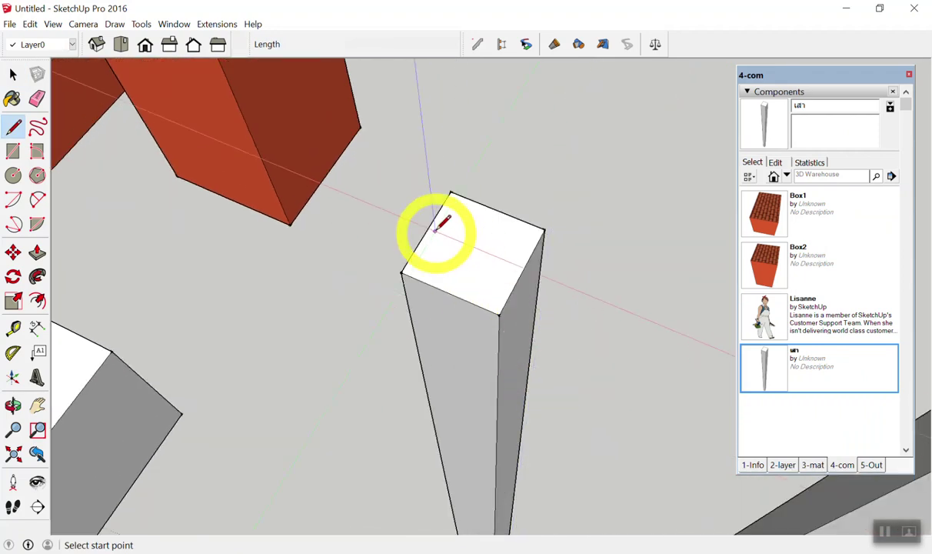
click(427, 230)
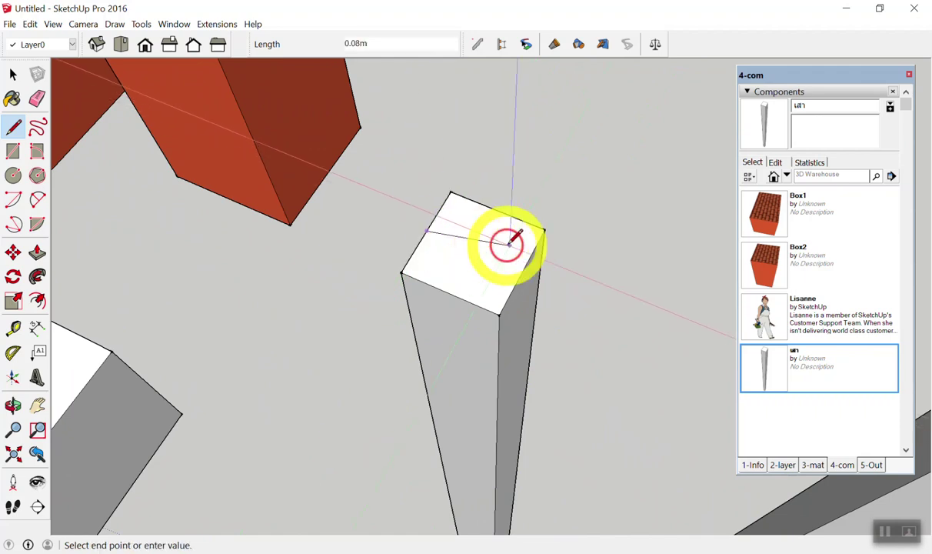
click(524, 268)
key(space)
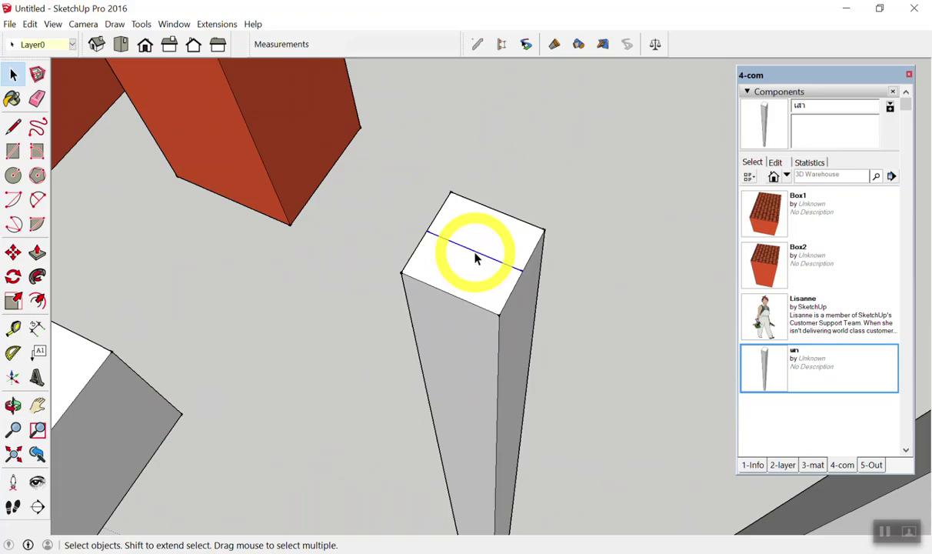
click(520, 183)
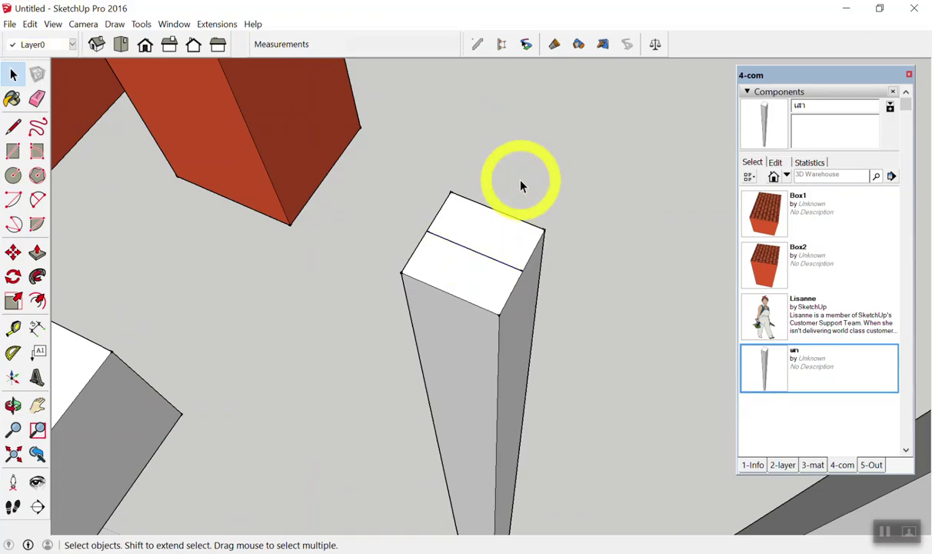
Step: Set the post's axes origin at the midpoint of the new line with Change Axes
right_click(507, 198)
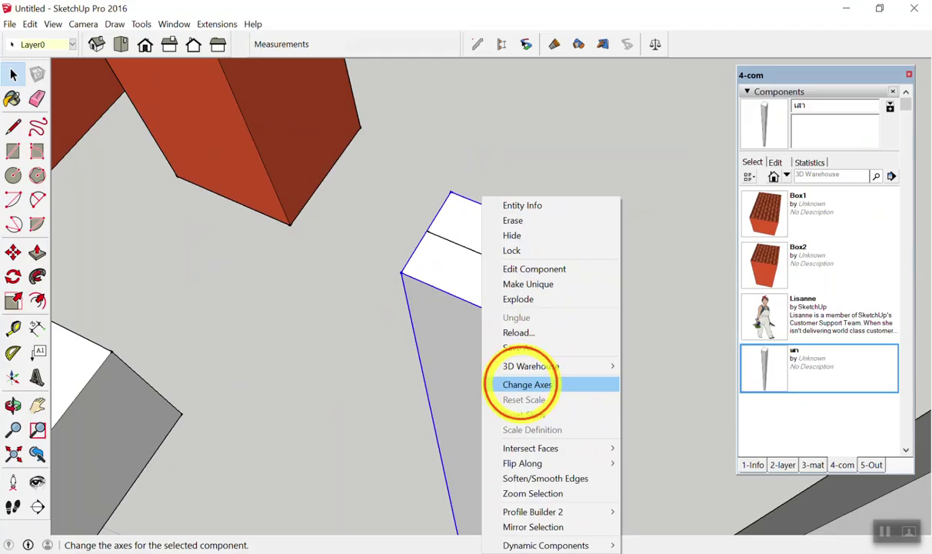
click(523, 386)
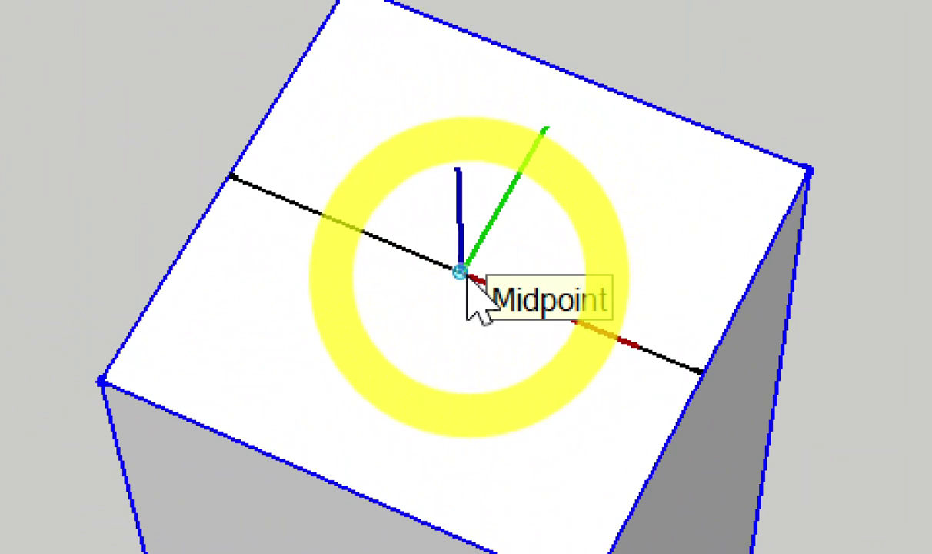
click(460, 273)
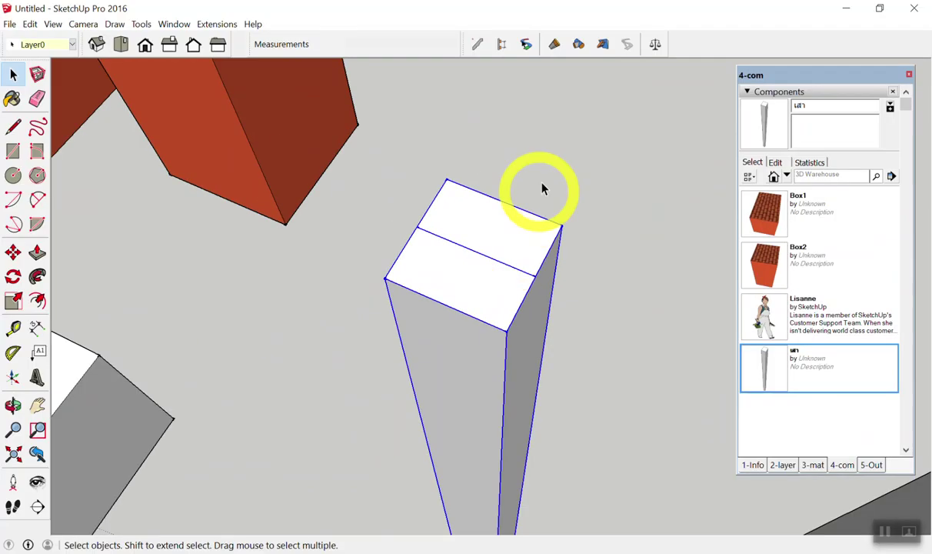
click(525, 221)
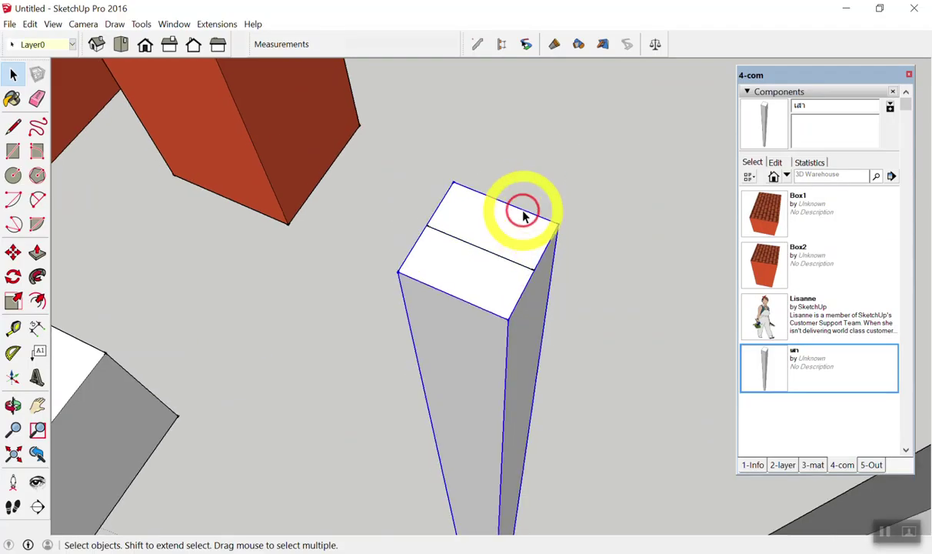
scroll(538, 227, down, 5)
scroll(427, 171, up, 3)
scroll(427, 168, up, 2)
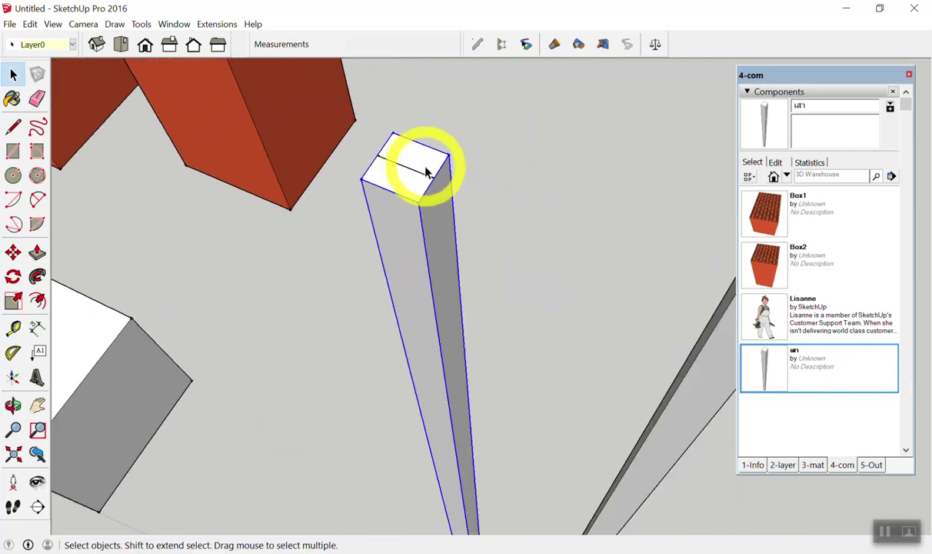
Step: Start Change Axes on the post again, pick a point on its top, then cancel
right_click(426, 164)
click(467, 353)
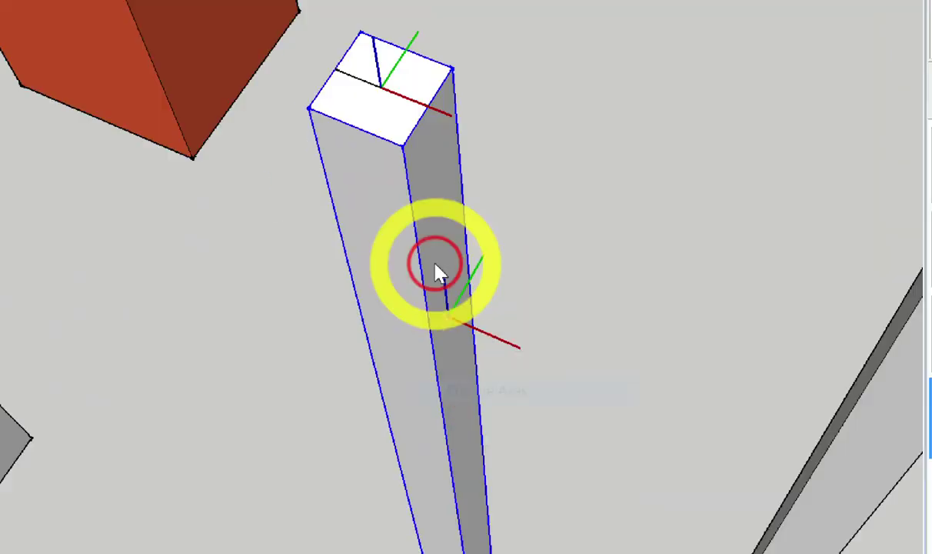
scroll(408, 174, up, 2)
click(408, 164)
key(Escape)
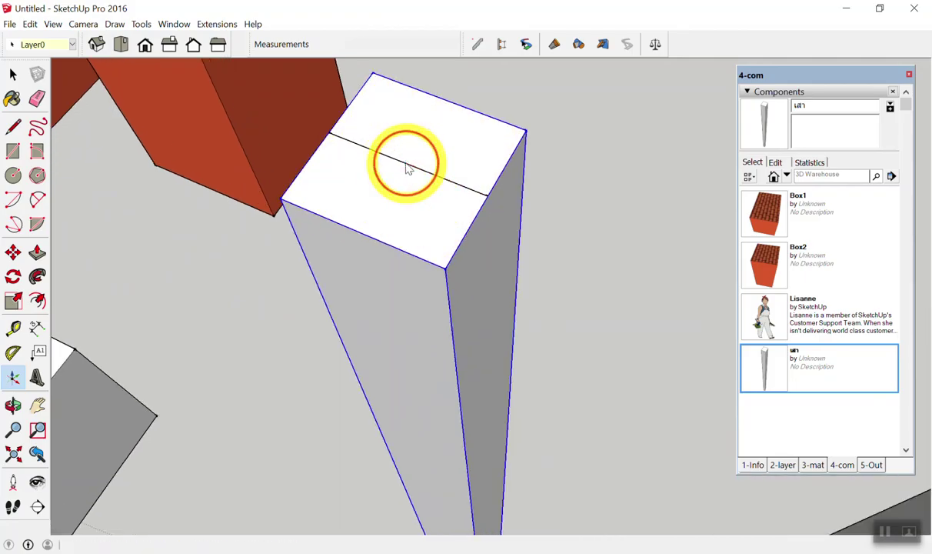
key(space)
scroll(423, 177, down, 2)
click(552, 182)
scroll(555, 184, down, 3)
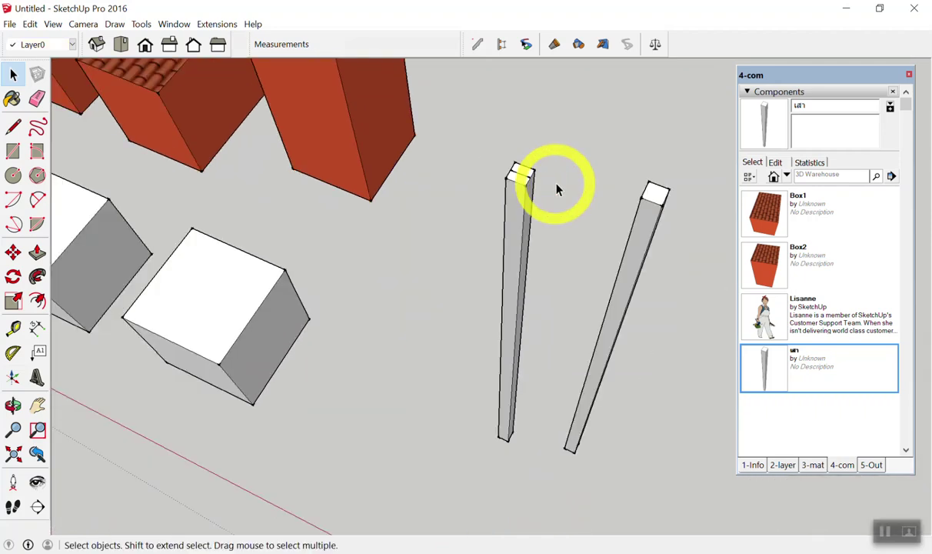
scroll(538, 181, up, 3)
scroll(477, 161, down, 2)
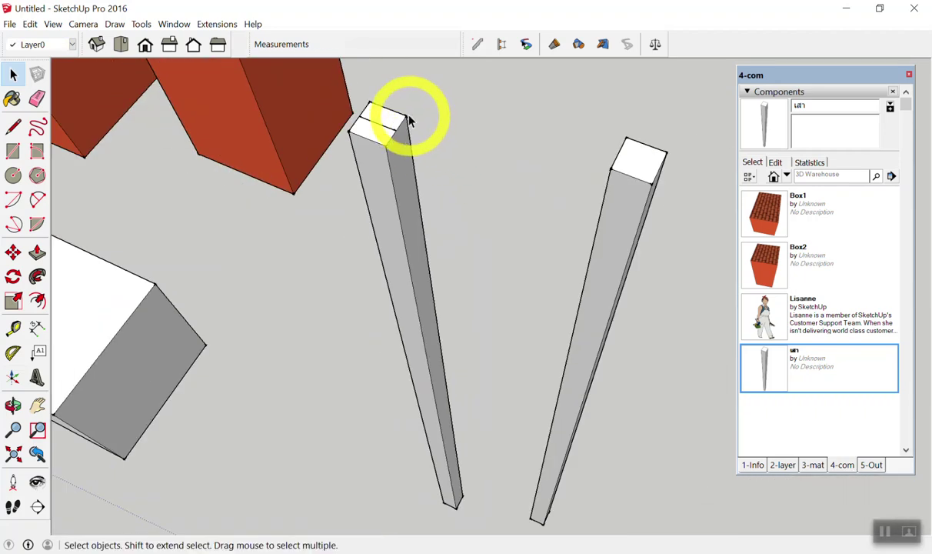
Step: Begin changing the left post's axes from its context menu
right_click(393, 119)
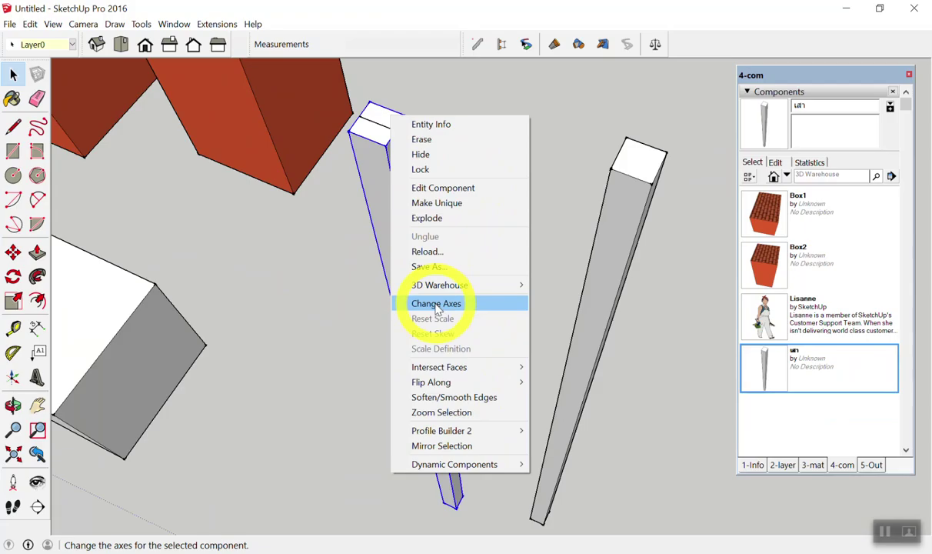
click(446, 303)
mouse_move(483, 248)
middle_down()
mouse_move(502, 281)
mouse_move(528, 246)
middle_up()
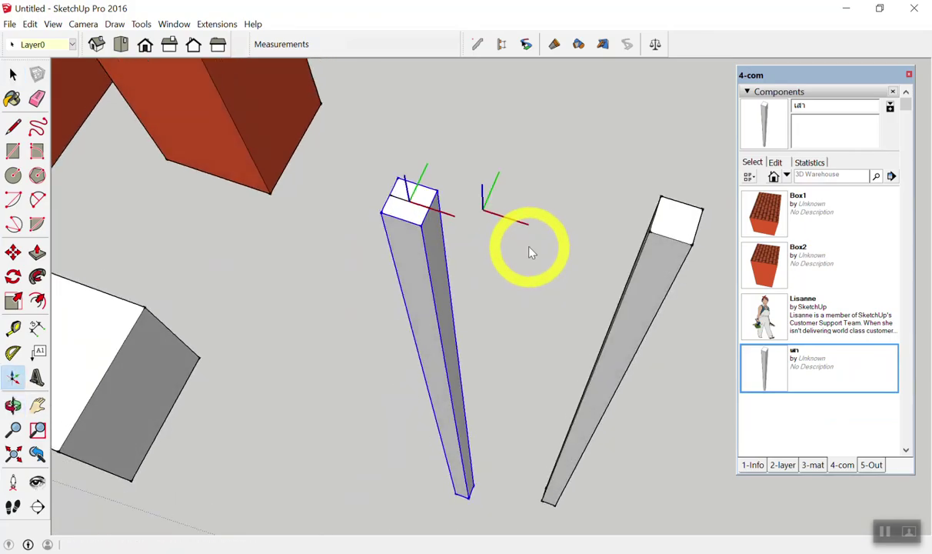
scroll(408, 177, up, 2)
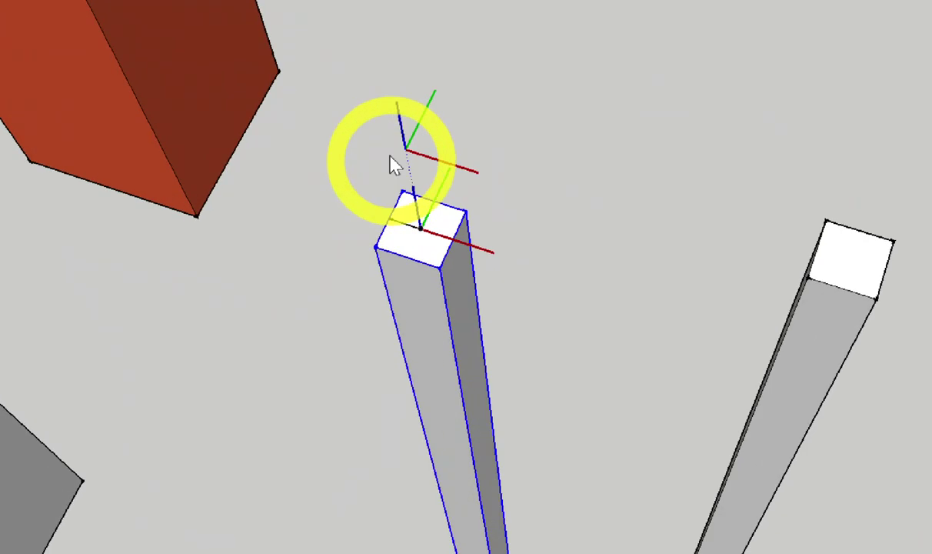
scroll(397, 142, up, 3)
scroll(403, 177, down, 5)
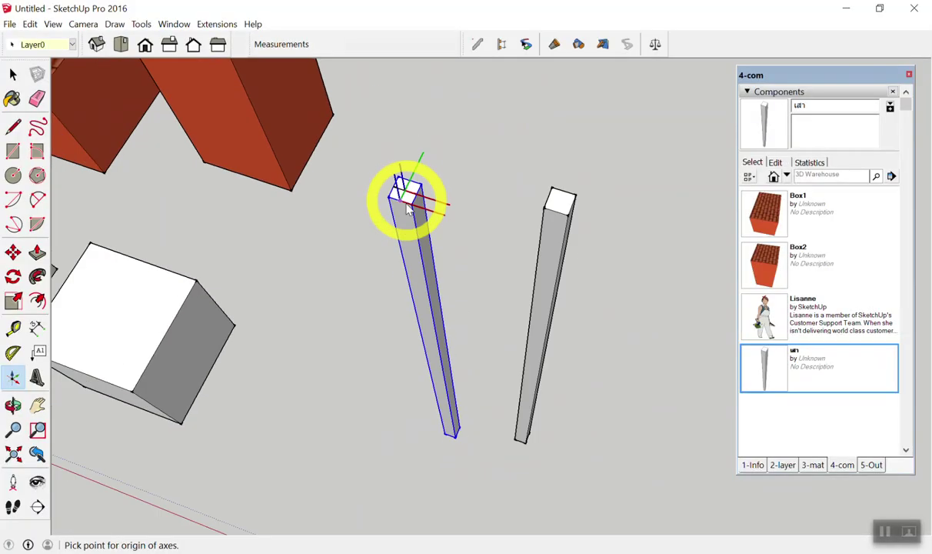
scroll(500, 246, down, 3)
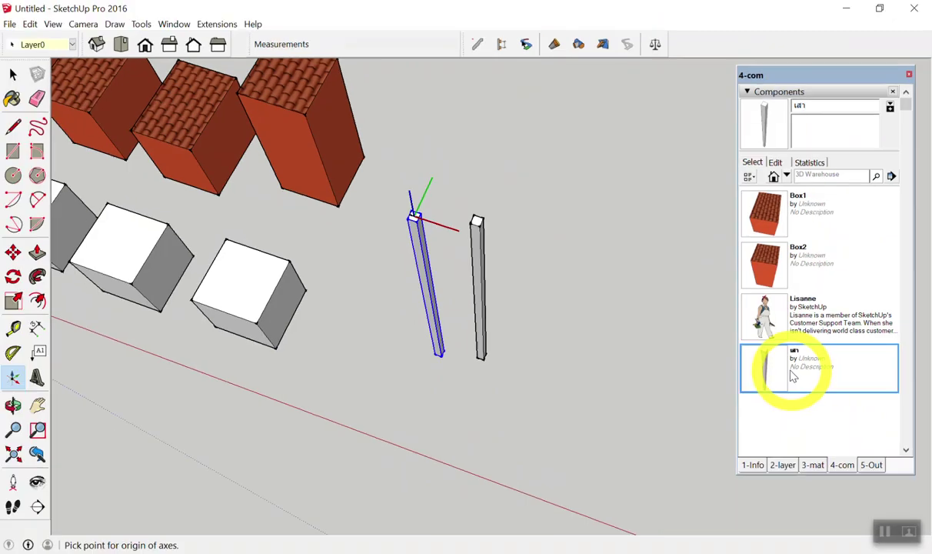
Step: Place three more เสา post copies in front of the original two posts
click(772, 368)
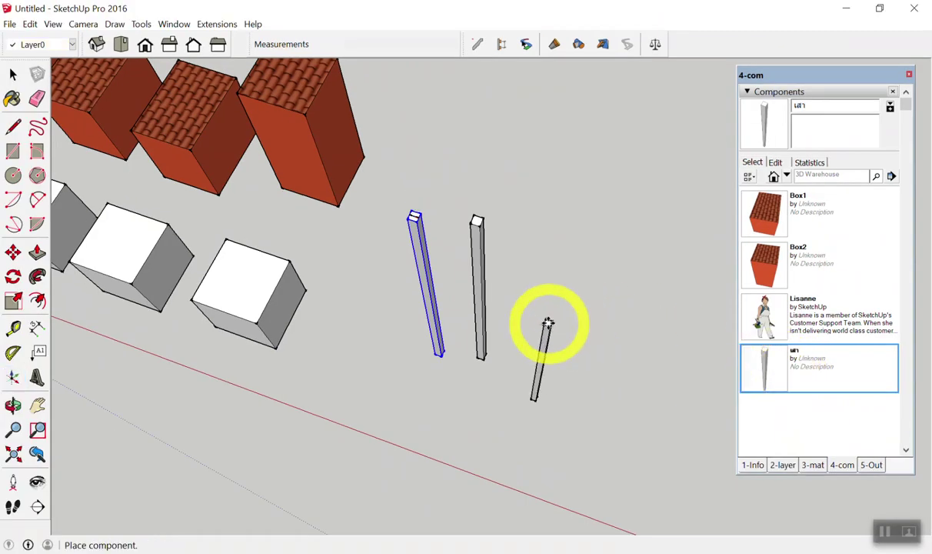
middle_drag(545, 327, 537, 212)
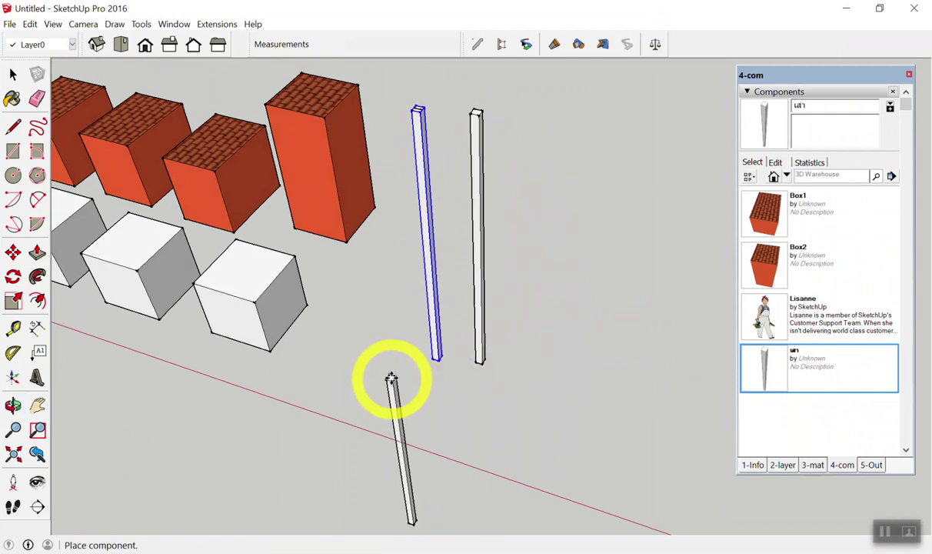
click(391, 379)
click(770, 364)
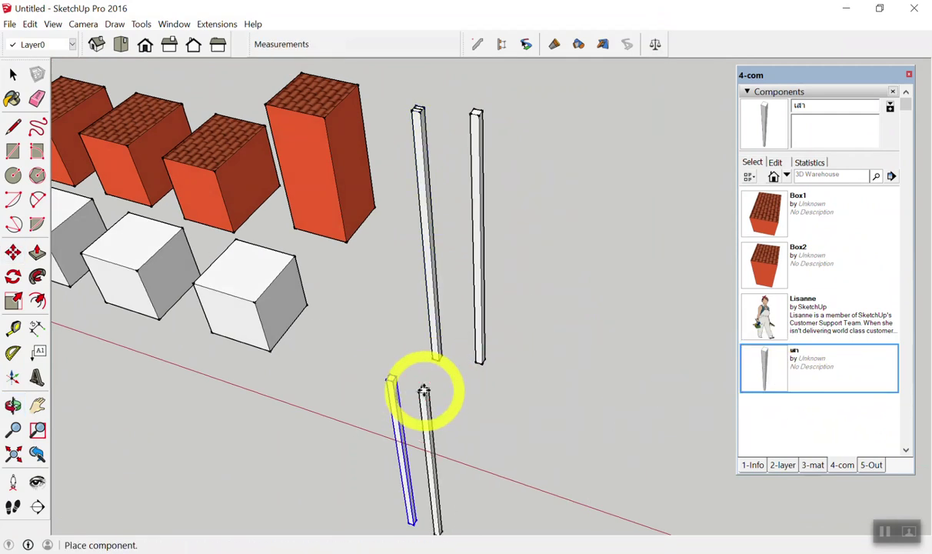
click(424, 390)
click(762, 367)
click(490, 410)
mouse_move(454, 371)
middle_down()
mouse_move(475, 307)
mouse_move(449, 410)
mouse_move(525, 248)
middle_up()
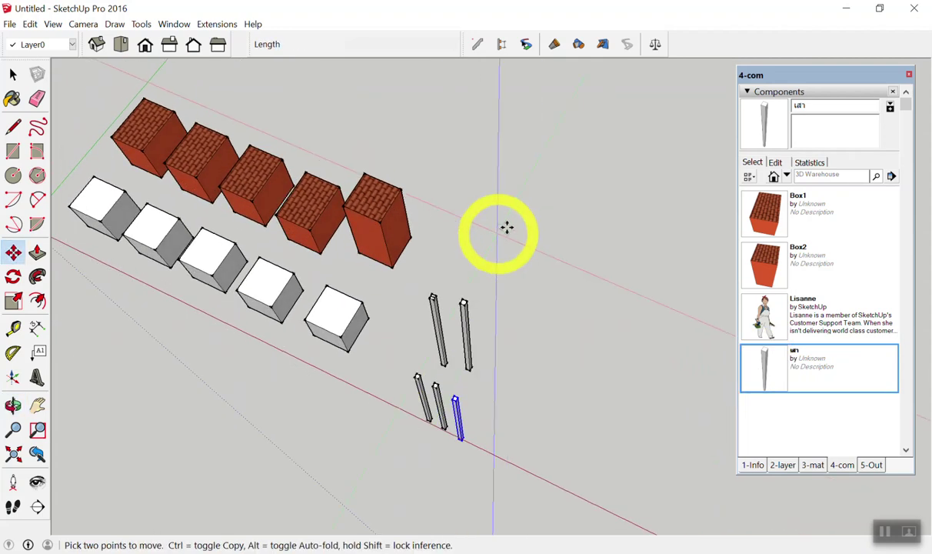
scroll(374, 354, up, 2)
scroll(349, 328, up, 3)
scroll(375, 280, up, 2)
key(space)
scroll(377, 139, up, 3)
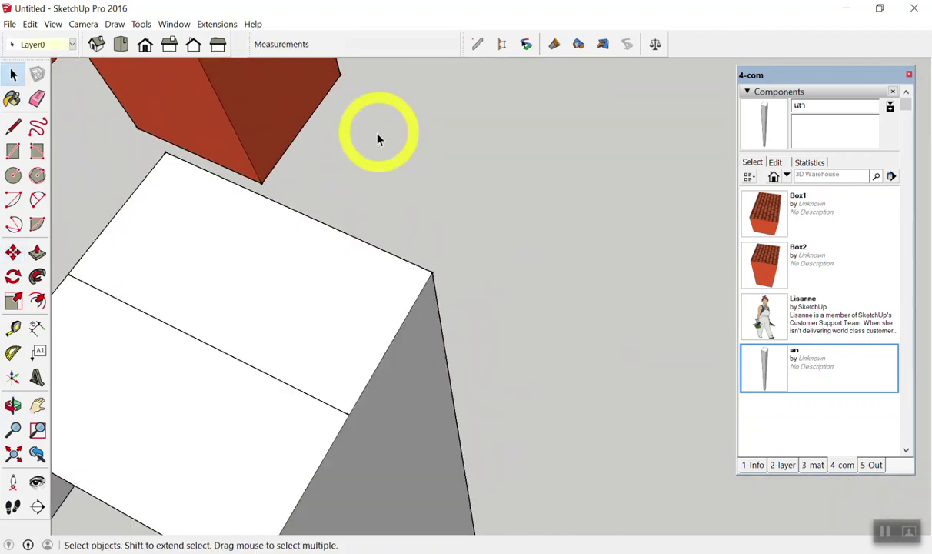
scroll(331, 240, down, 2)
right_click(331, 240)
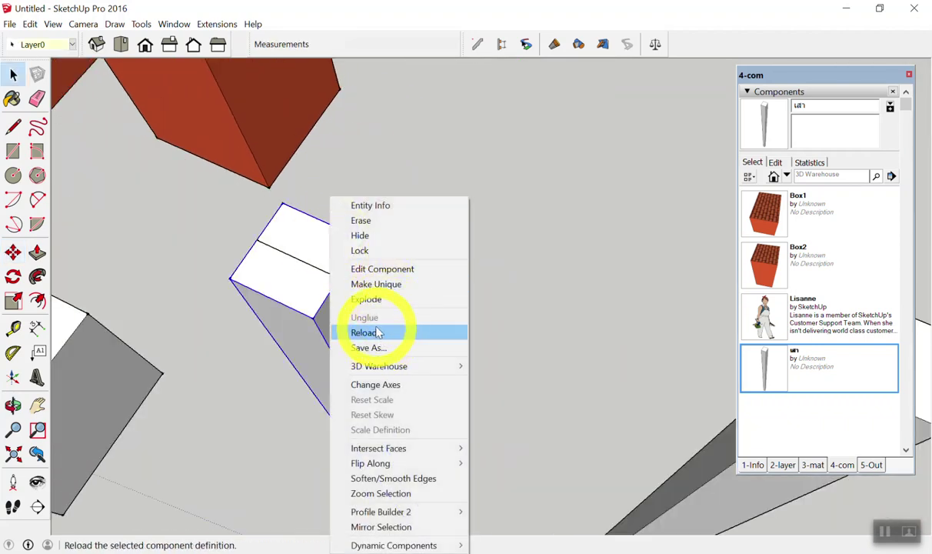
click(371, 384)
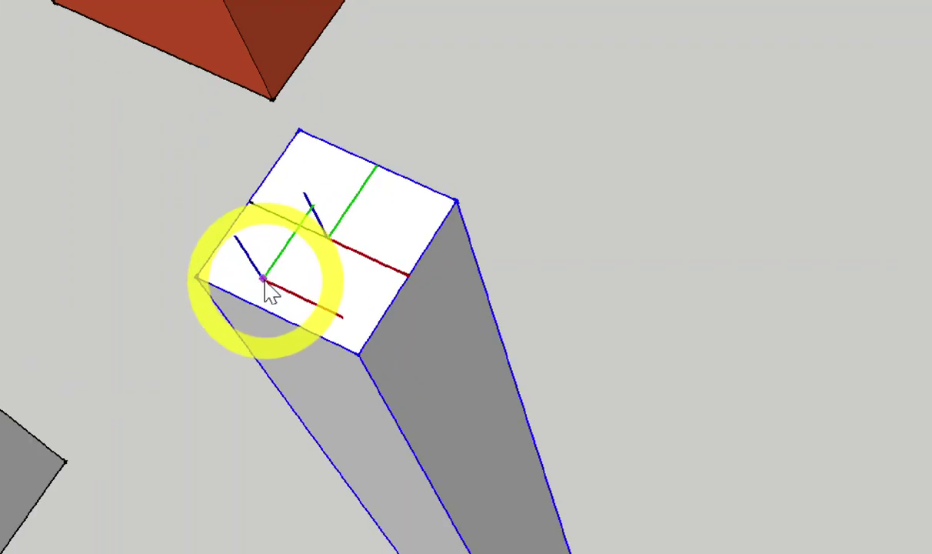
mouse_move(264, 285)
middle_down()
mouse_move(223, 243)
mouse_move(245, 218)
middle_up()
middle_drag(236, 254, 235, 260)
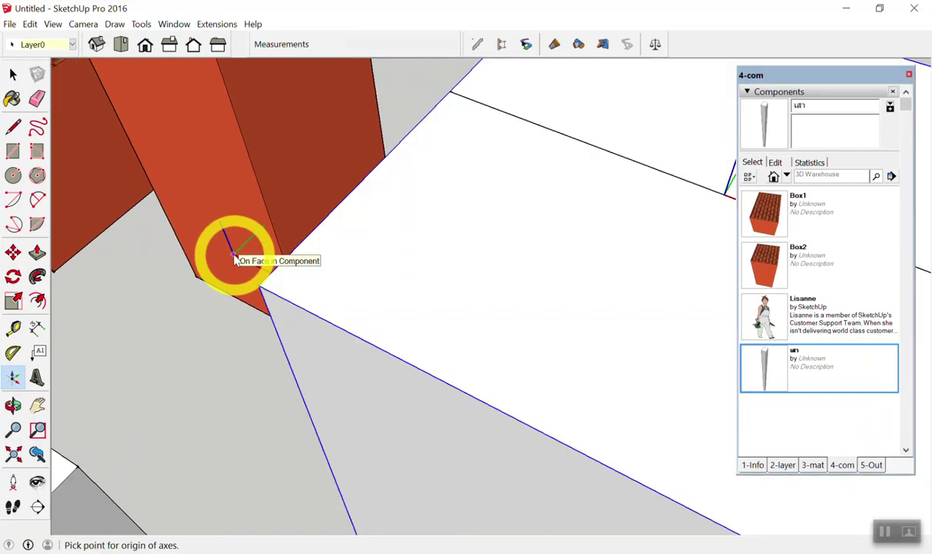
scroll(234, 259, down, 3)
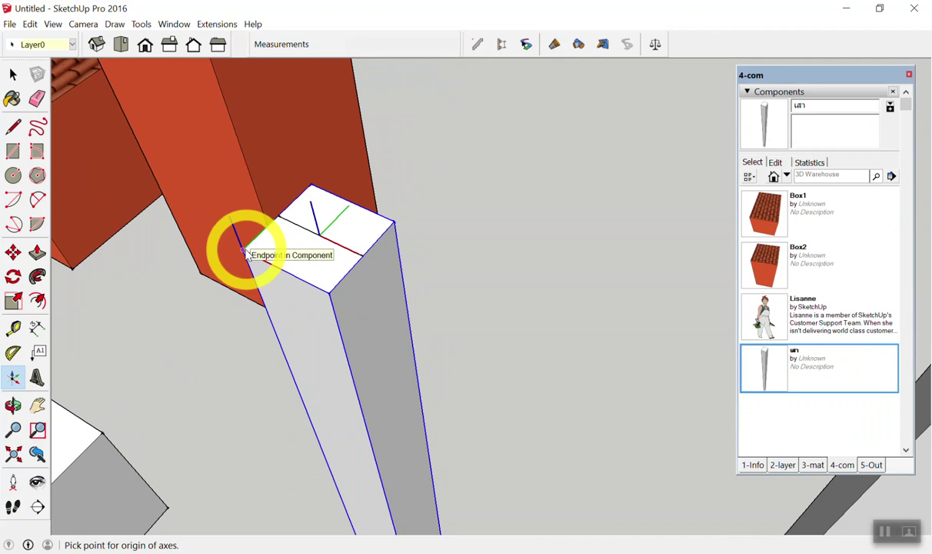
scroll(339, 246, down, 5)
key(space)
scroll(381, 235, down, 3)
scroll(404, 266, down, 1)
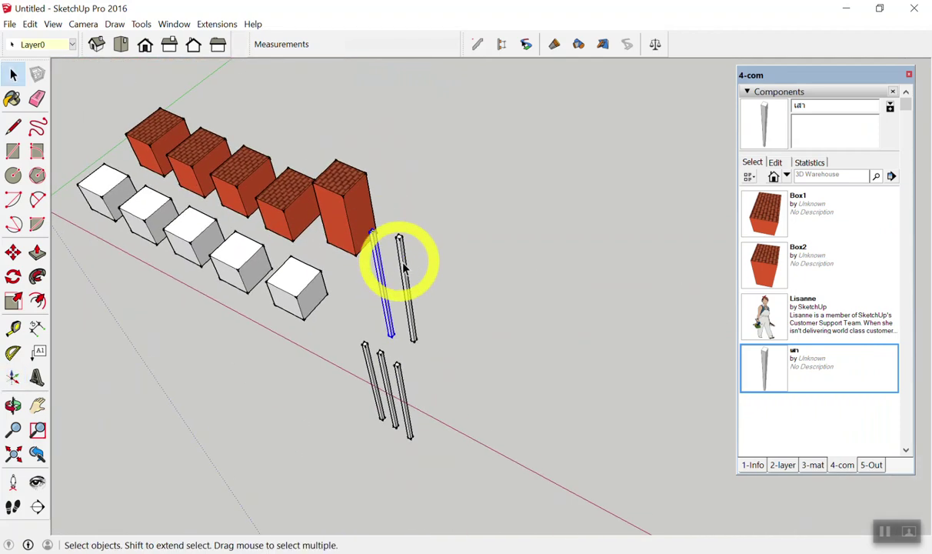
scroll(334, 266, up, 3)
scroll(336, 267, up, 1)
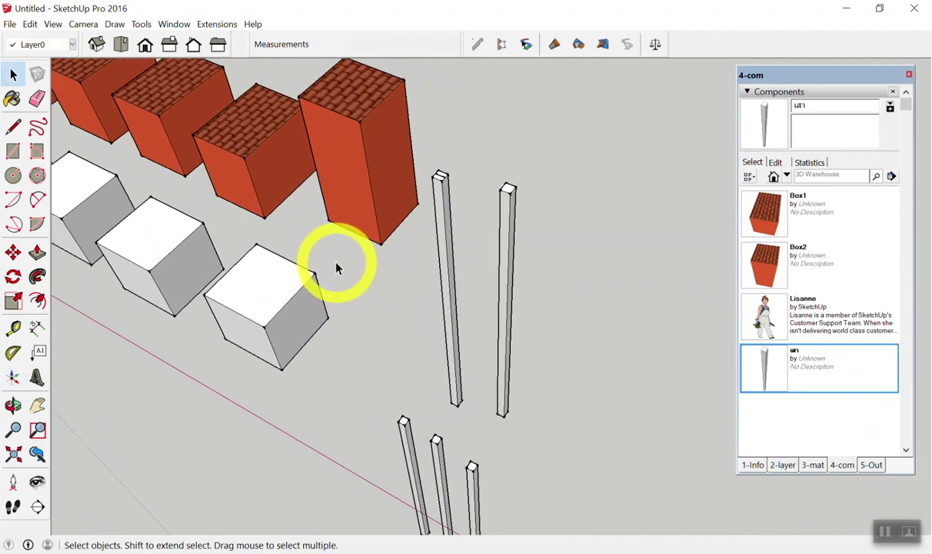
scroll(381, 277, up, 1)
key(l)
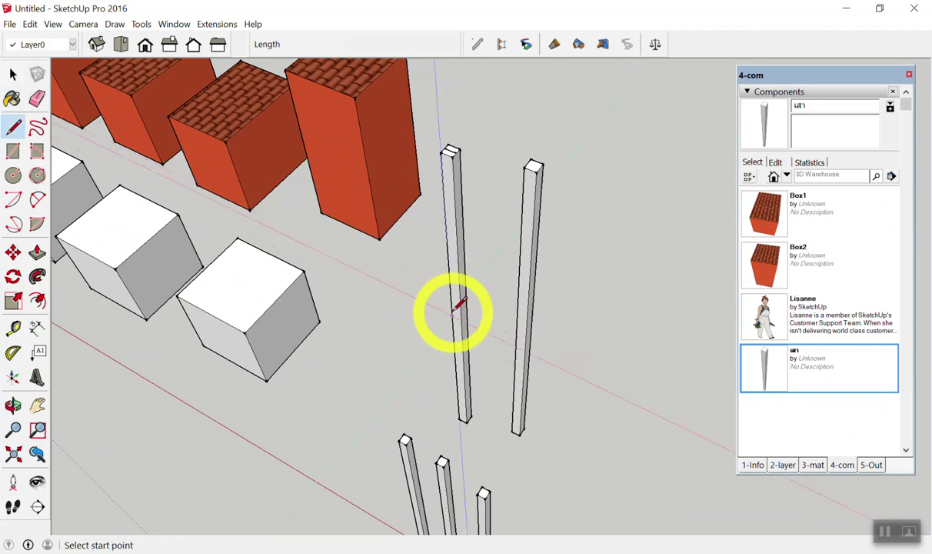
click(455, 309)
key(space)
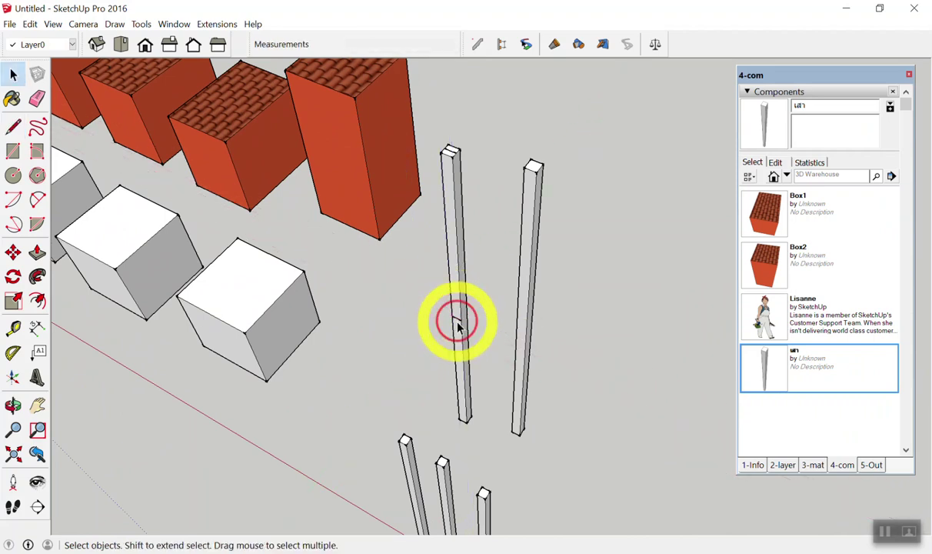
scroll(457, 326, up, 3)
scroll(457, 327, down, 1)
scroll(455, 323, down, 1)
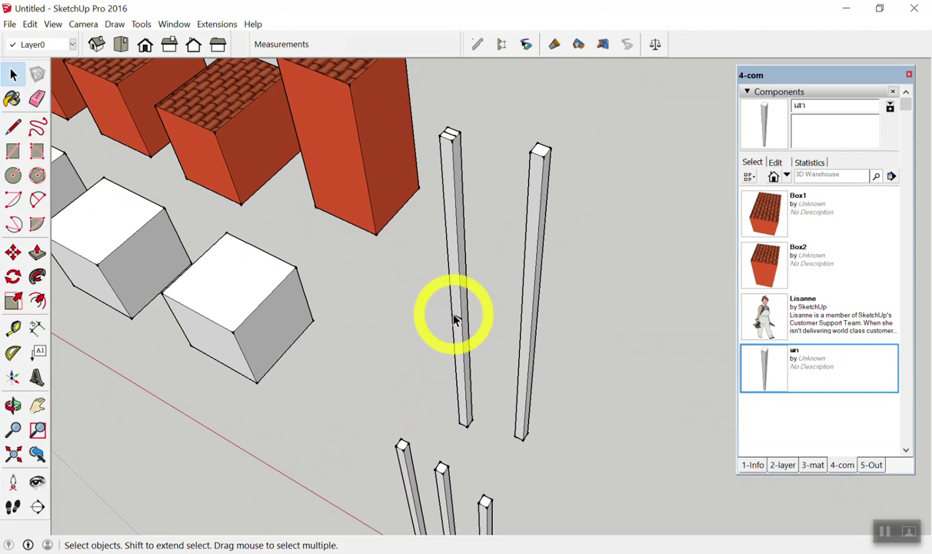
scroll(453, 319, up, 1)
scroll(454, 317, up, 2)
scroll(454, 319, up, 2)
scroll(454, 323, up, 2)
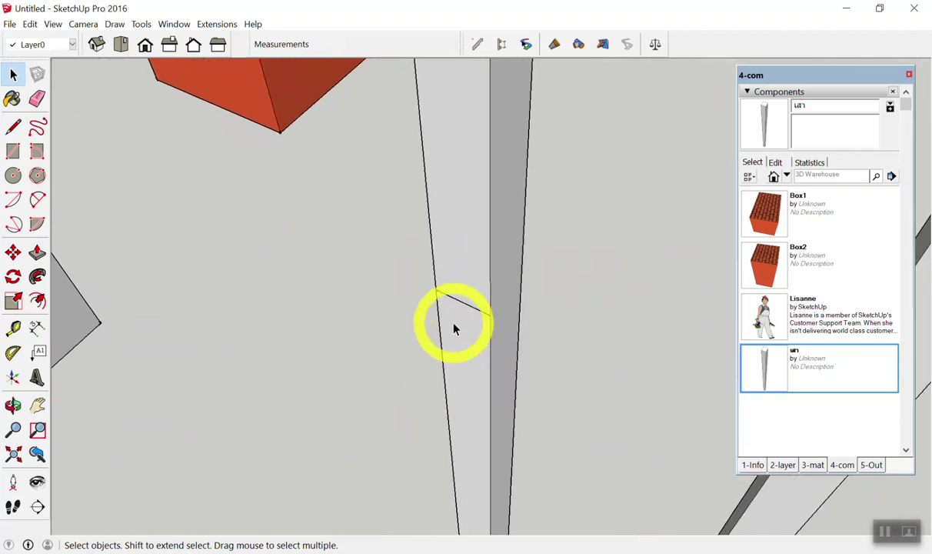
scroll(460, 322, up, 1)
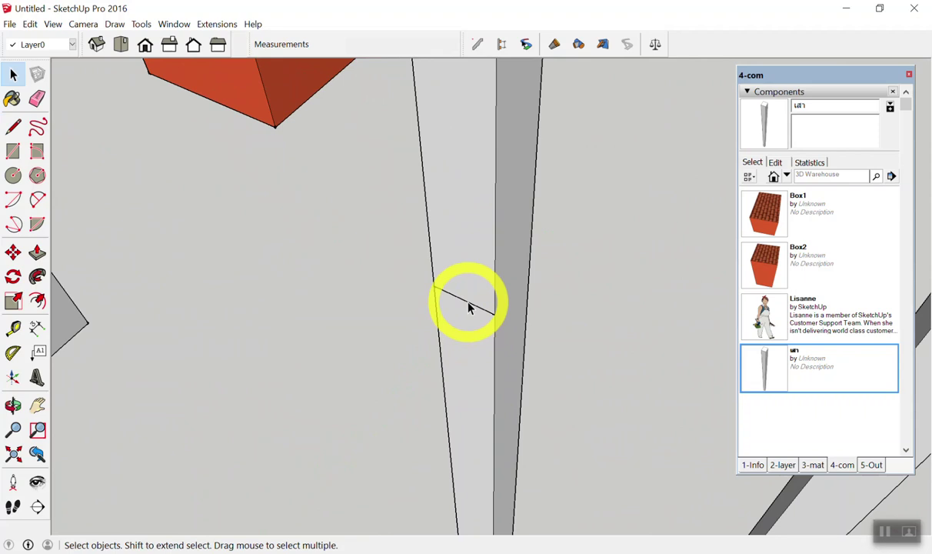
Step: Start Change Axes on the เสา post component and zoom in on its face
right_click(477, 199)
right_click(459, 189)
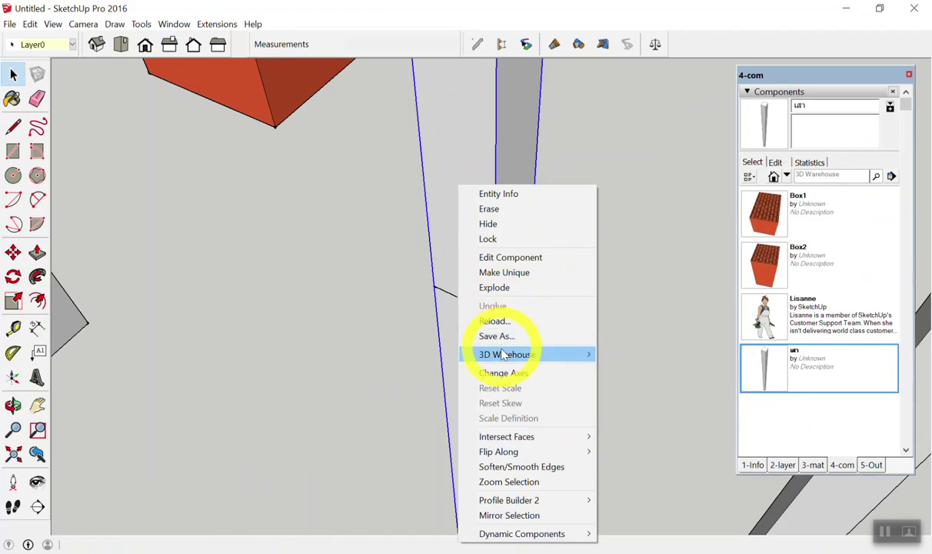
click(501, 373)
scroll(456, 315, up, 1)
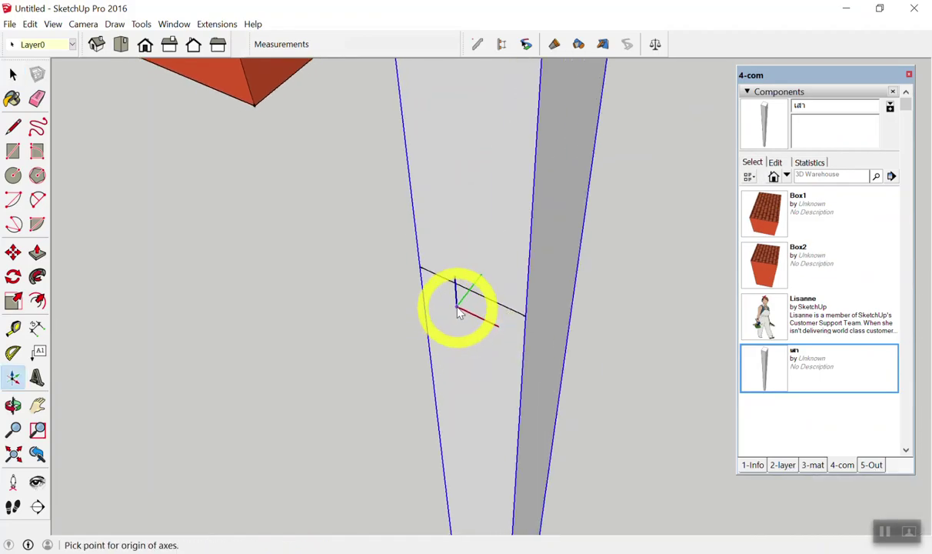
scroll(458, 308, up, 2)
scroll(489, 303, up, 2)
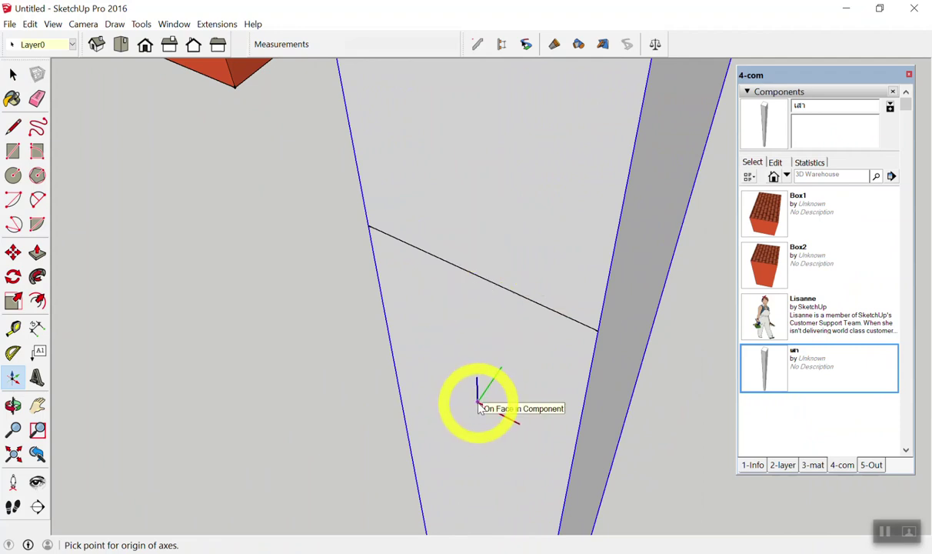
drag(474, 266, 693, 358)
drag(679, 308, 660, 368)
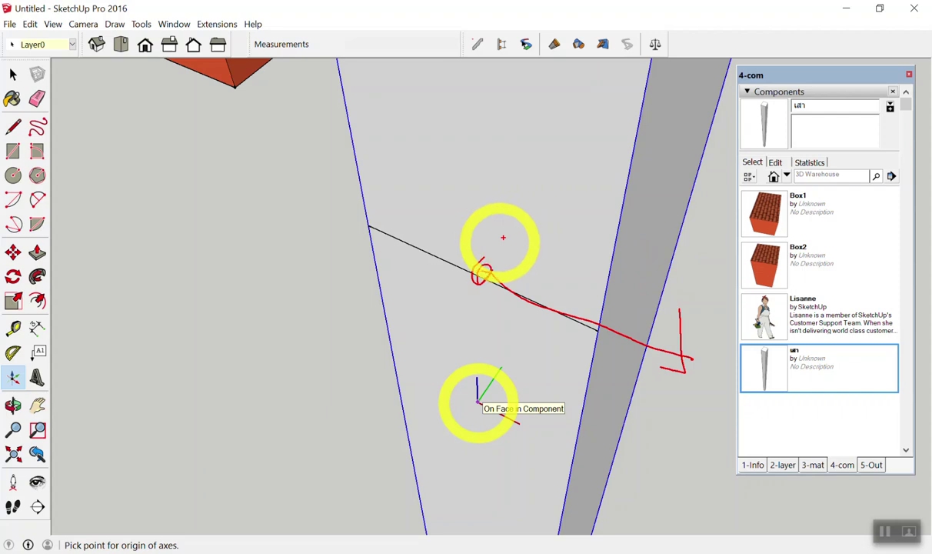
mouse_move(482, 270)
mouse_down()
mouse_move(604, 160)
mouse_move(597, 187)
mouse_up()
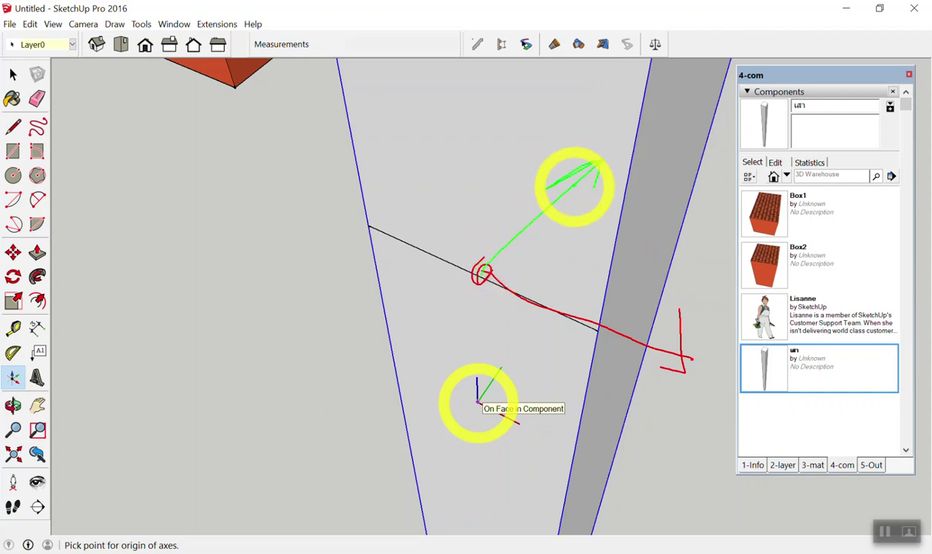
mouse_move(464, 100)
mouse_down()
mouse_move(484, 274)
mouse_move(463, 65)
mouse_move(482, 265)
mouse_up()
mouse_move(474, 62)
mouse_down()
mouse_move(448, 77)
mouse_move(494, 100)
mouse_up()
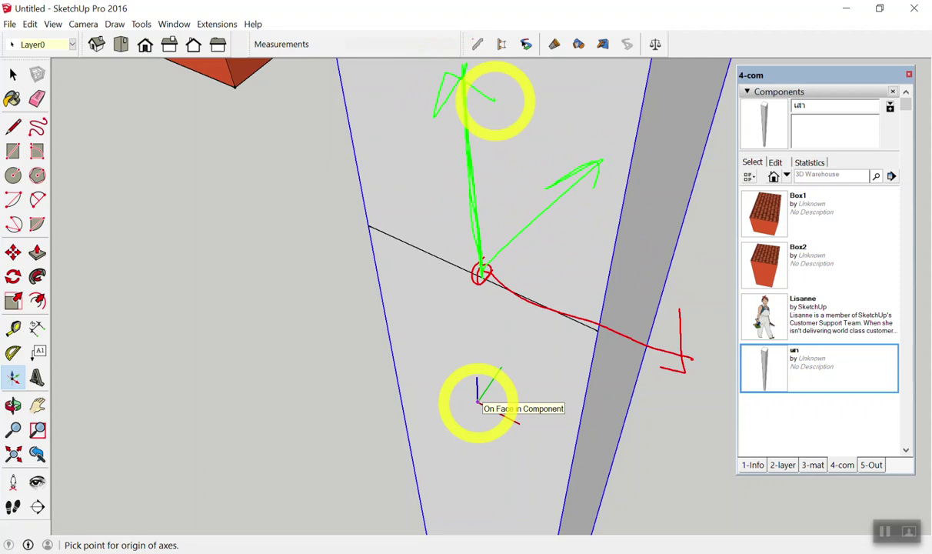
drag(481, 273, 341, 458)
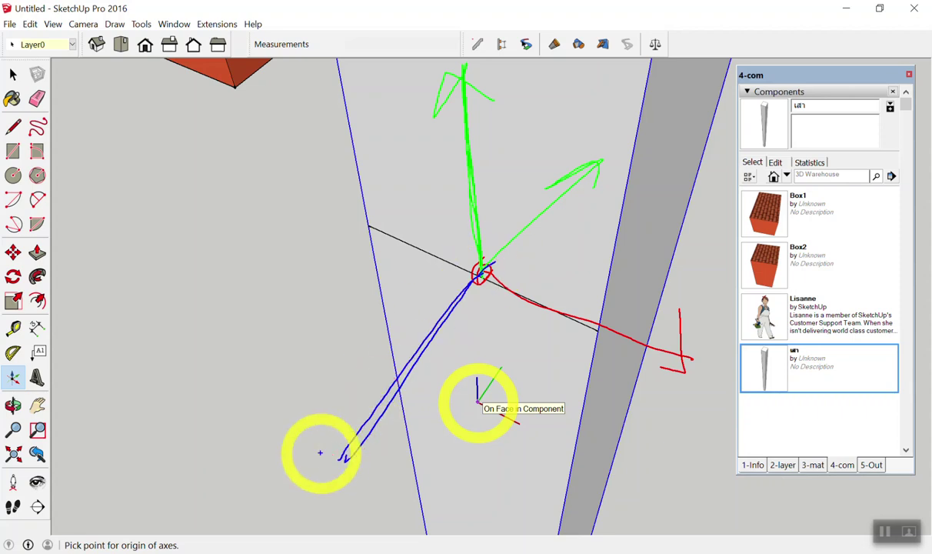
drag(339, 420, 360, 438)
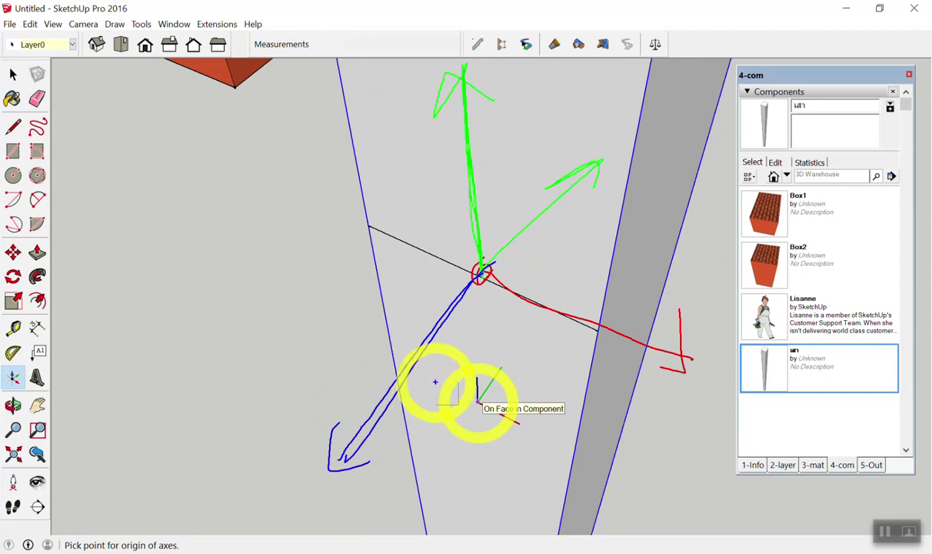
Step: Cancel the misplaced axes attempt and restart Change Axes on the post
key(Escape)
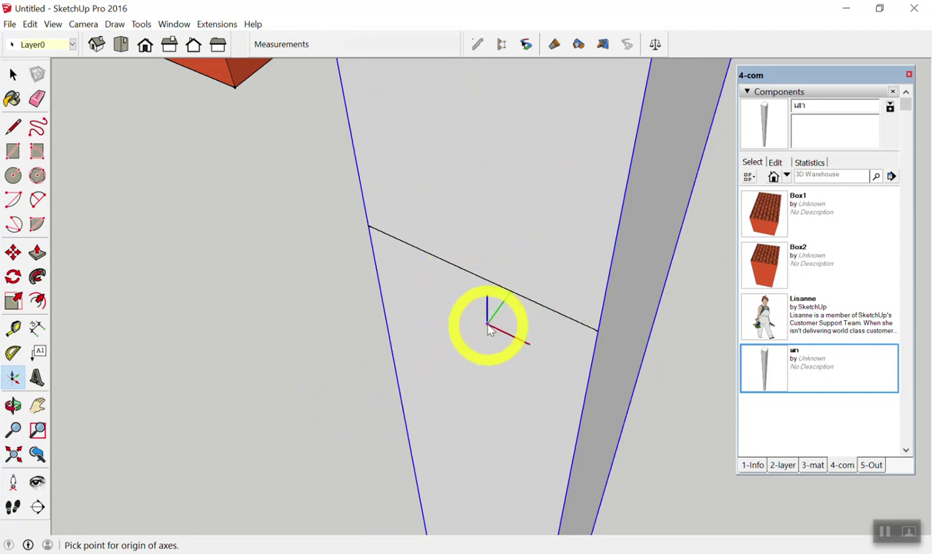
click(471, 252)
click(336, 195)
right_click(435, 195)
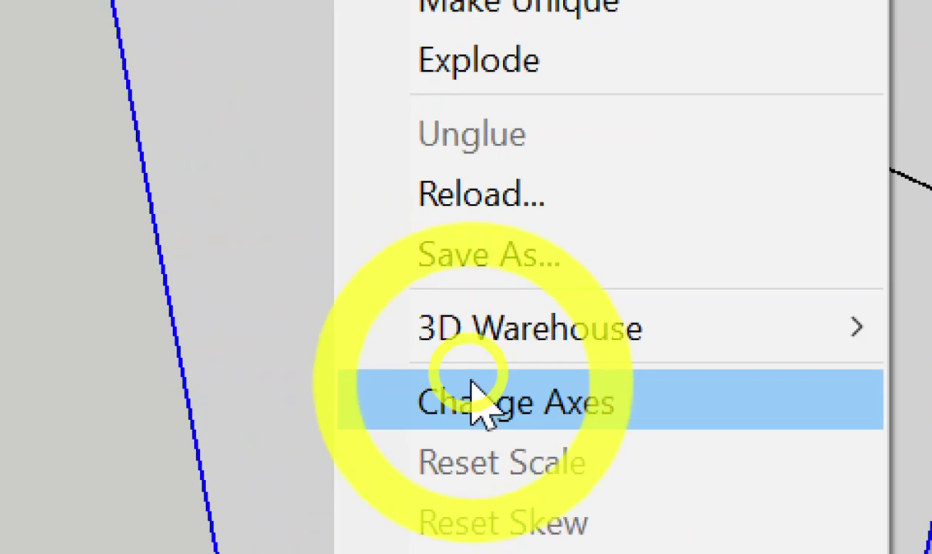
click(473, 396)
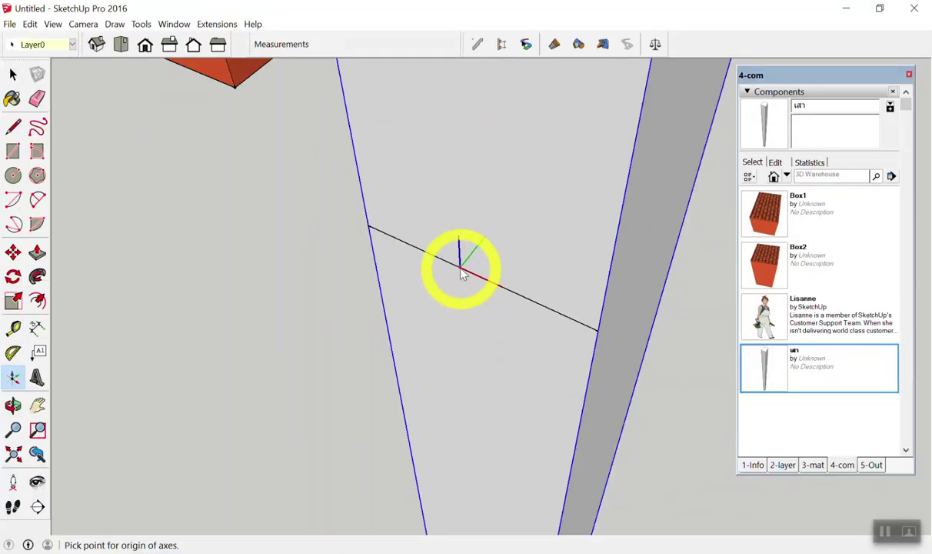
Step: Set the post's axes origin at the mid-height line, red along it, green up the post
click(477, 275)
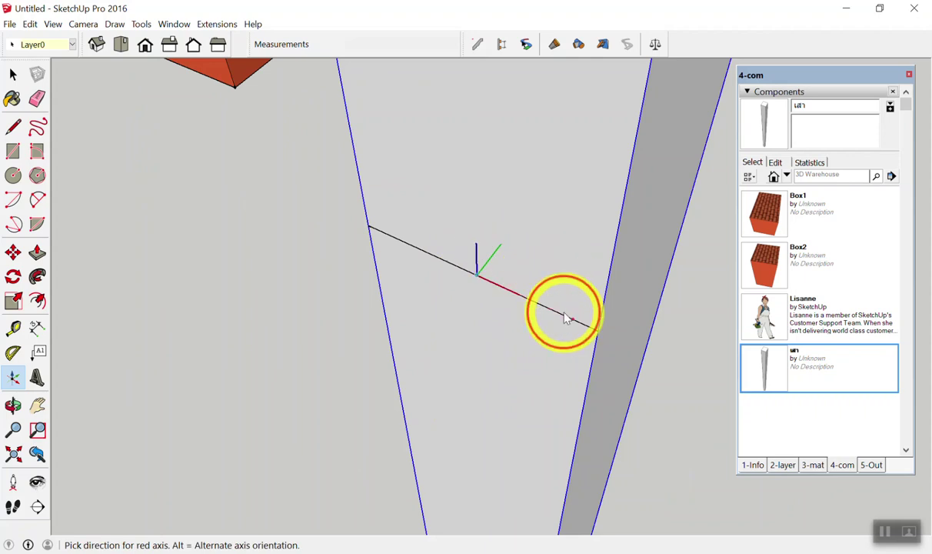
click(566, 318)
scroll(458, 125, down, 2)
scroll(454, 146, down, 2)
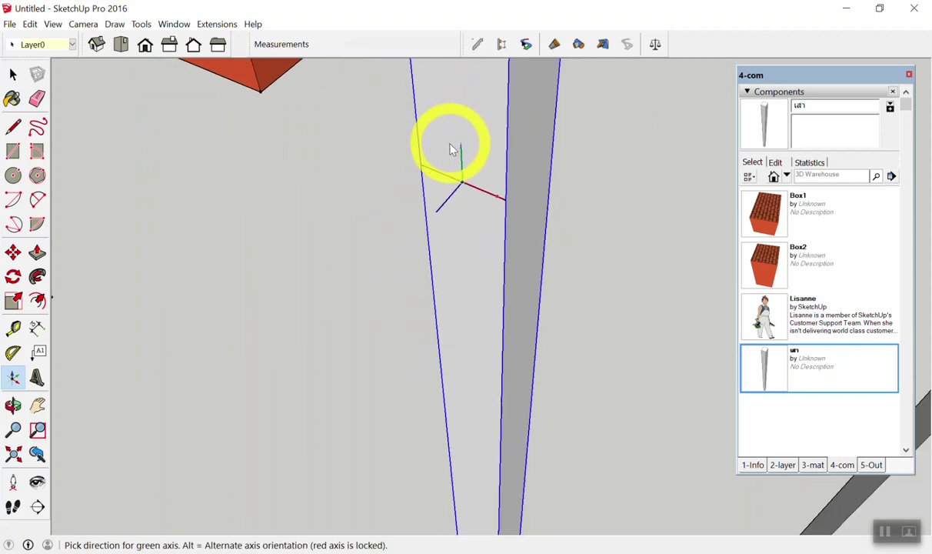
scroll(427, 381, down, 4)
scroll(437, 301, up, 2)
scroll(413, 329, up, 3)
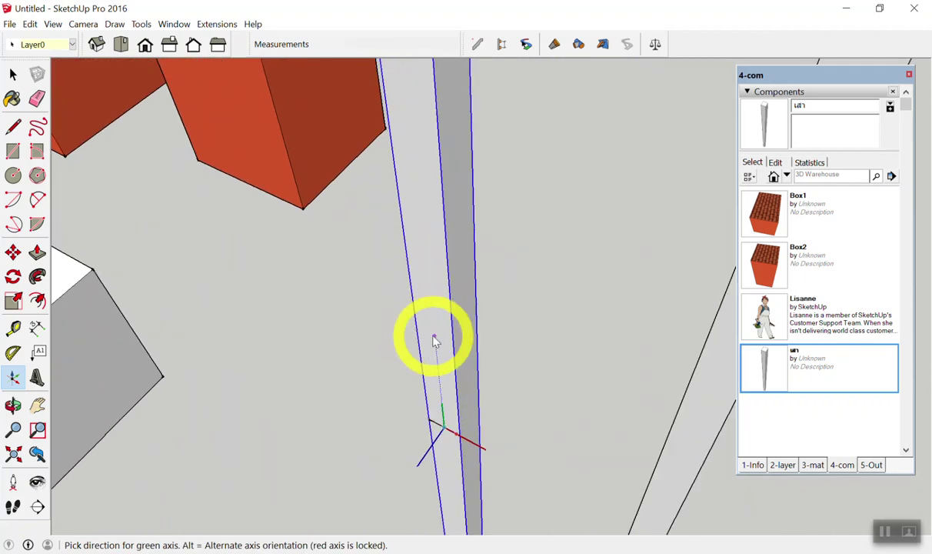
click(434, 338)
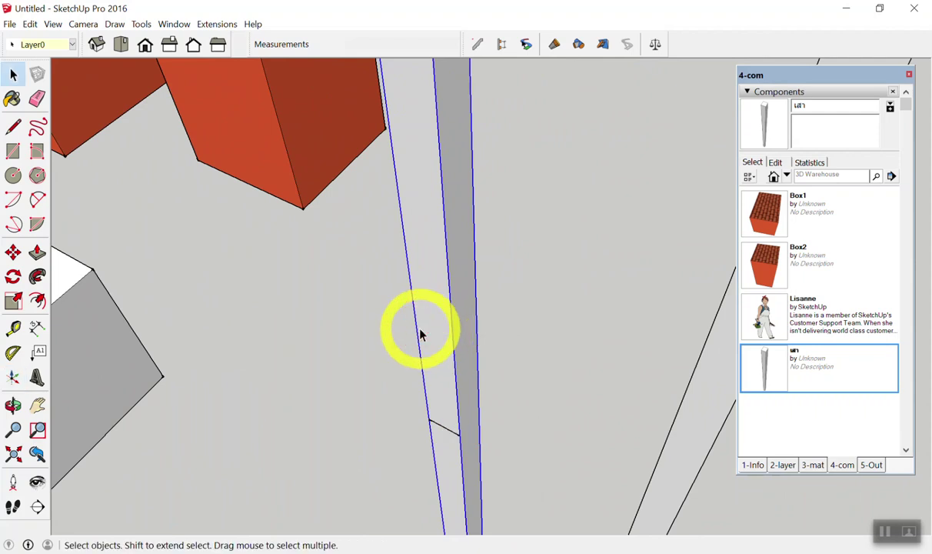
scroll(420, 333, down, 3)
Step: Place three more post copies lying flat on the ground
scroll(422, 333, down, 3)
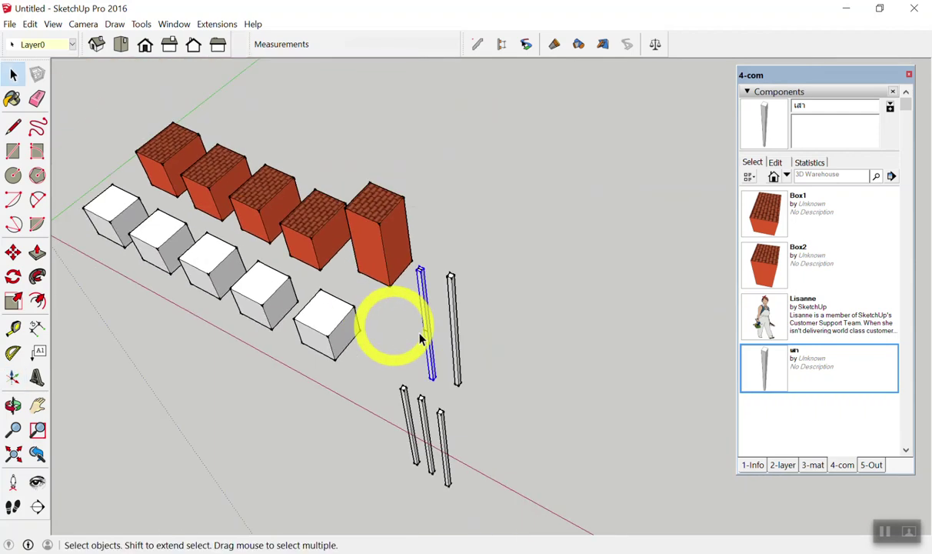
click(539, 358)
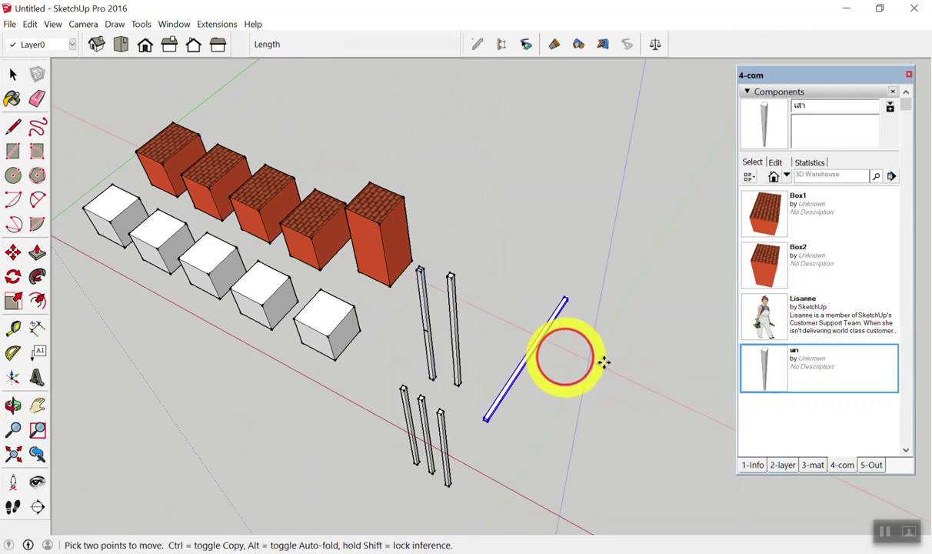
click(763, 370)
click(546, 367)
click(750, 373)
click(579, 405)
mouse_move(579, 405)
middle_down()
mouse_move(494, 370)
mouse_move(515, 327)
middle_up()
key(space)
scroll(524, 399, up, 3)
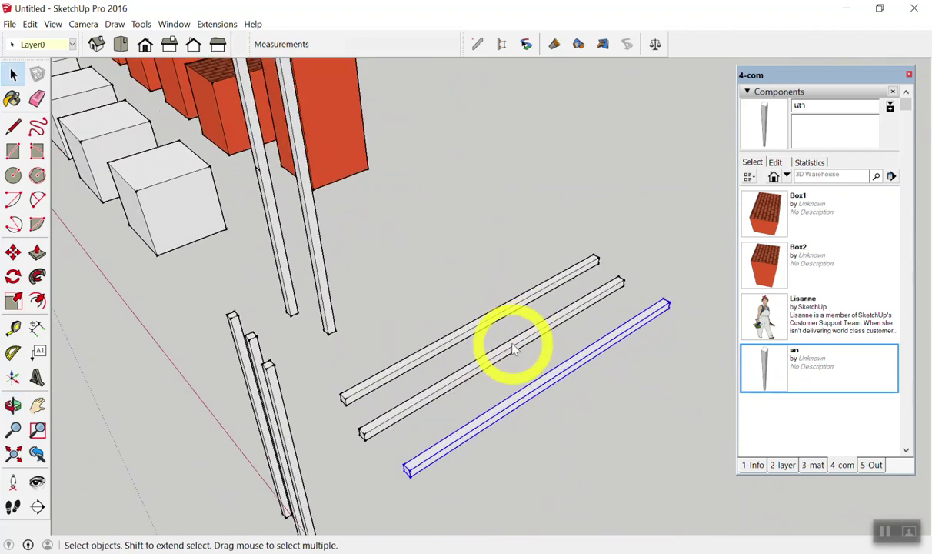
Step: Begin Change Axes on the middle lying post, then cancel it
right_click(513, 346)
click(564, 385)
mouse_move(564, 394)
middle_down()
mouse_move(441, 387)
mouse_move(443, 375)
mouse_move(491, 359)
middle_up()
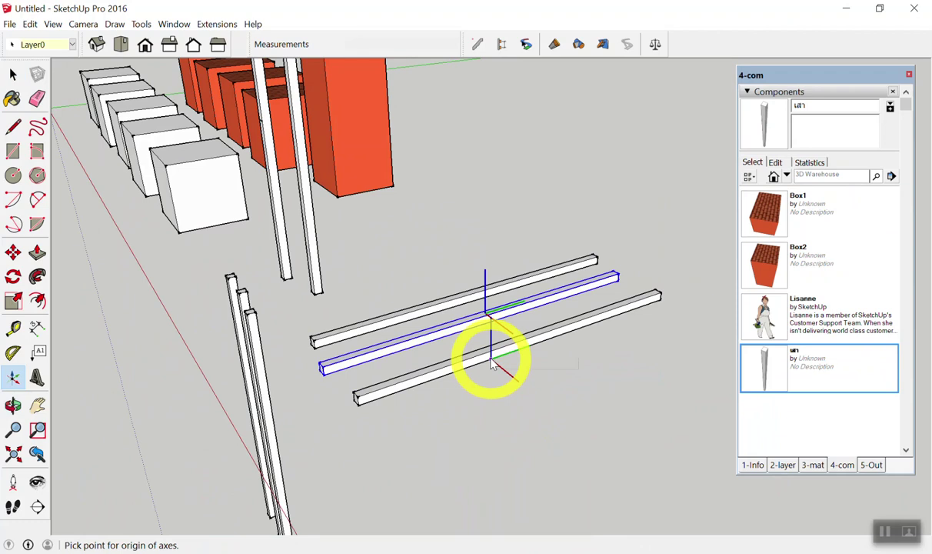
key(space)
scroll(515, 319, down, 3)
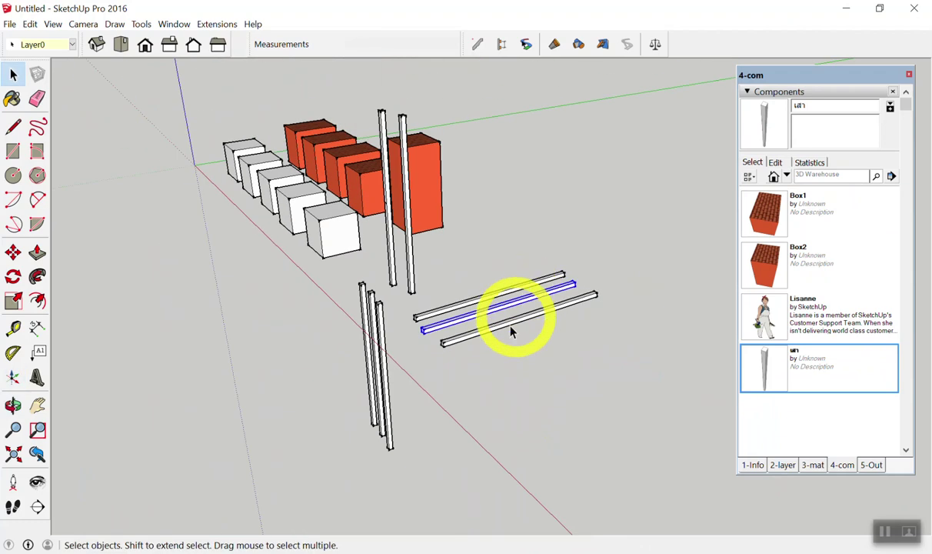